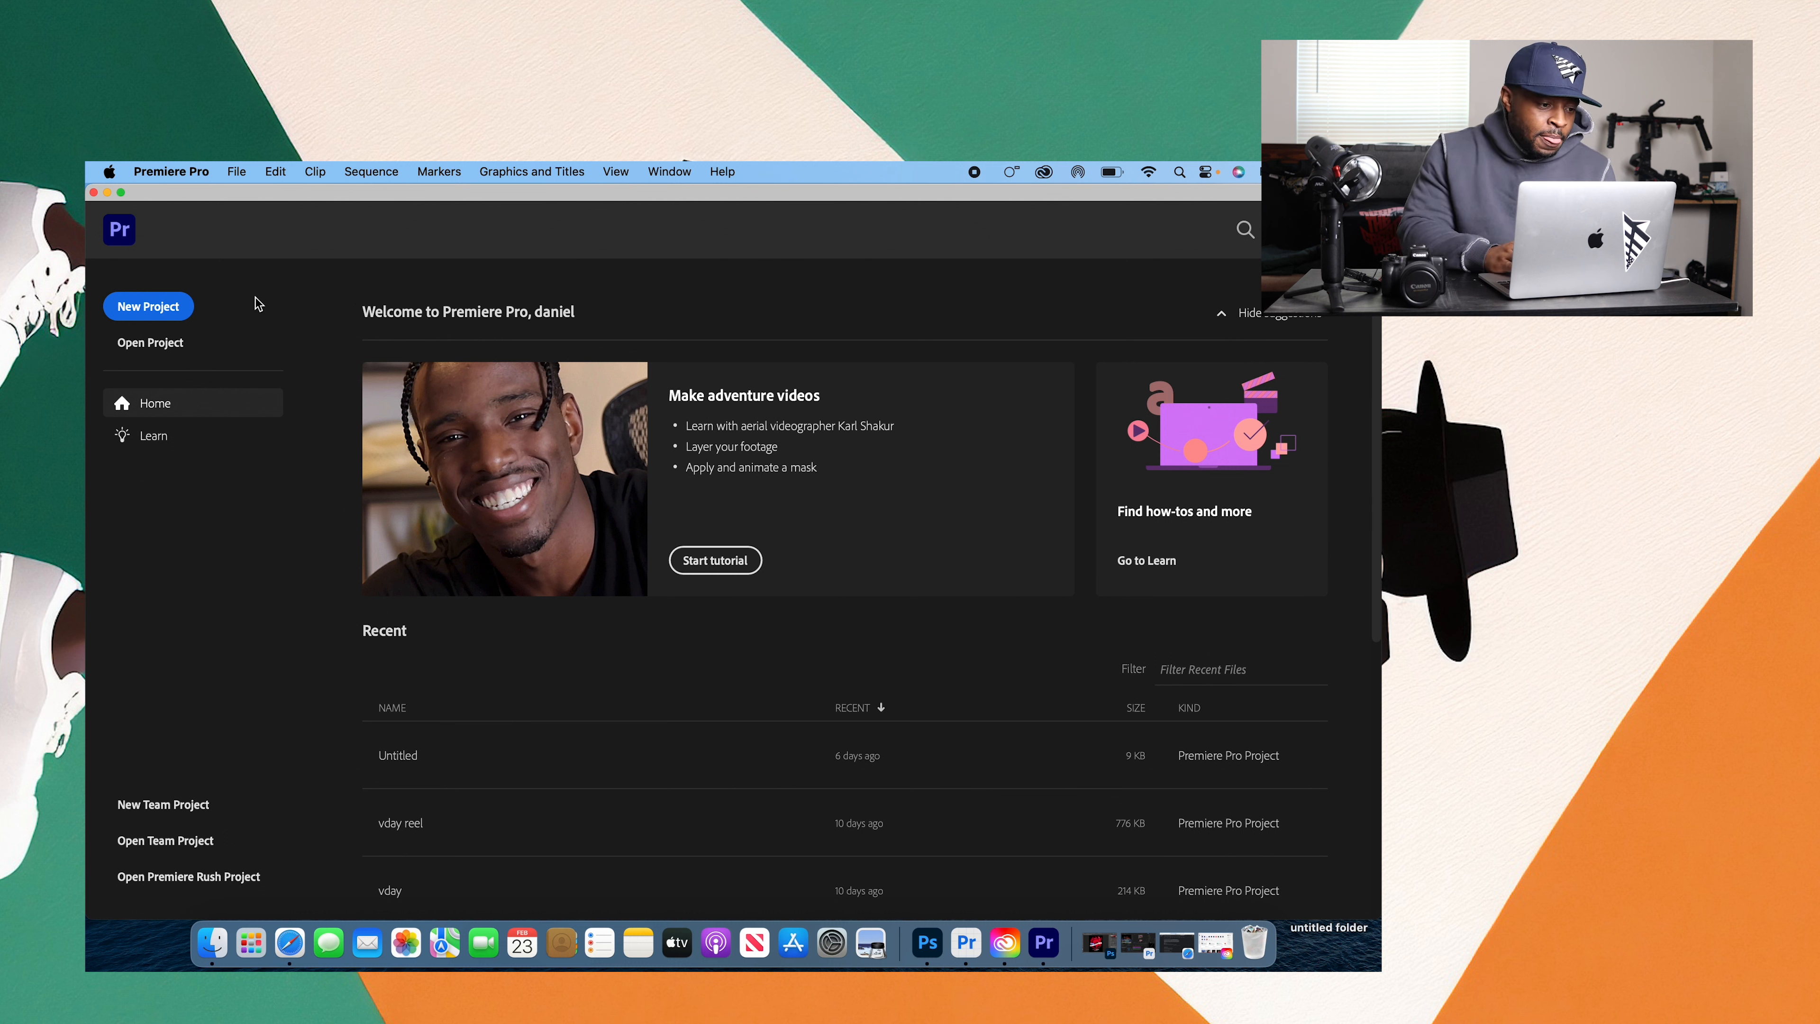
Step: Create a new project named Untitled from the Desktop video MVI_1307.mov
left_click(177, 312)
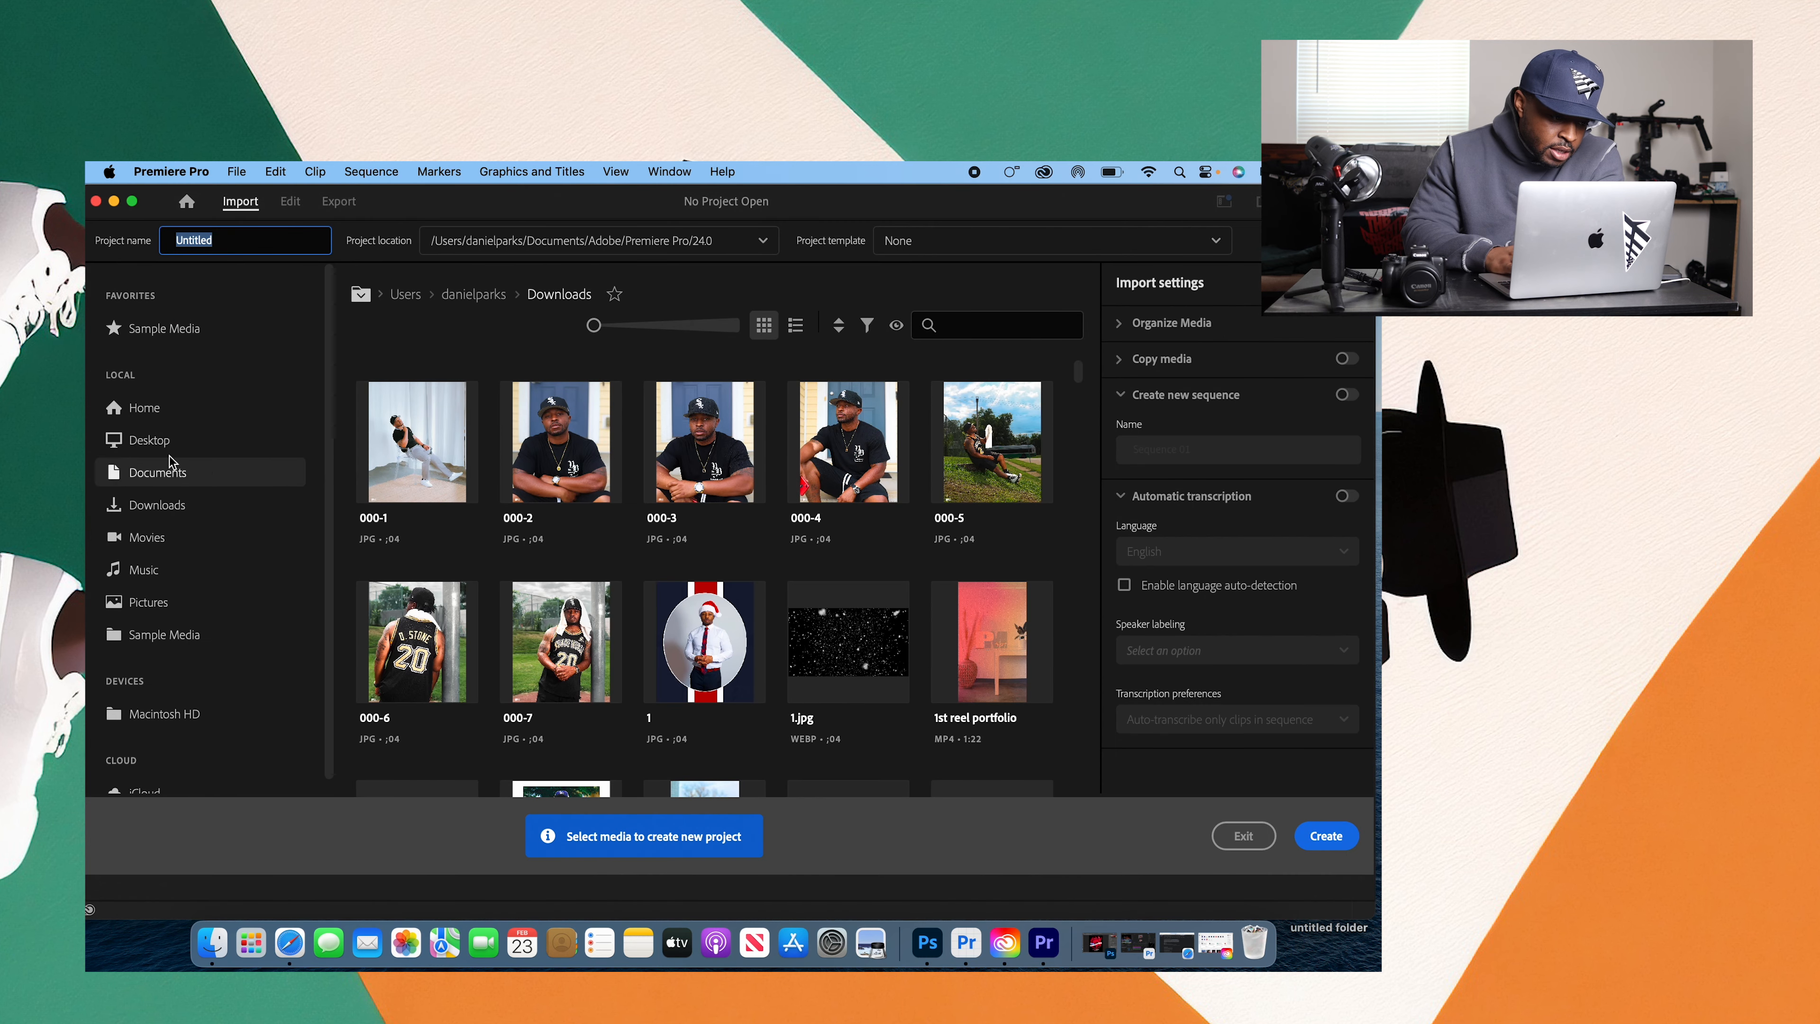
left_click(149, 439)
scroll(1085, 500, "down", 3)
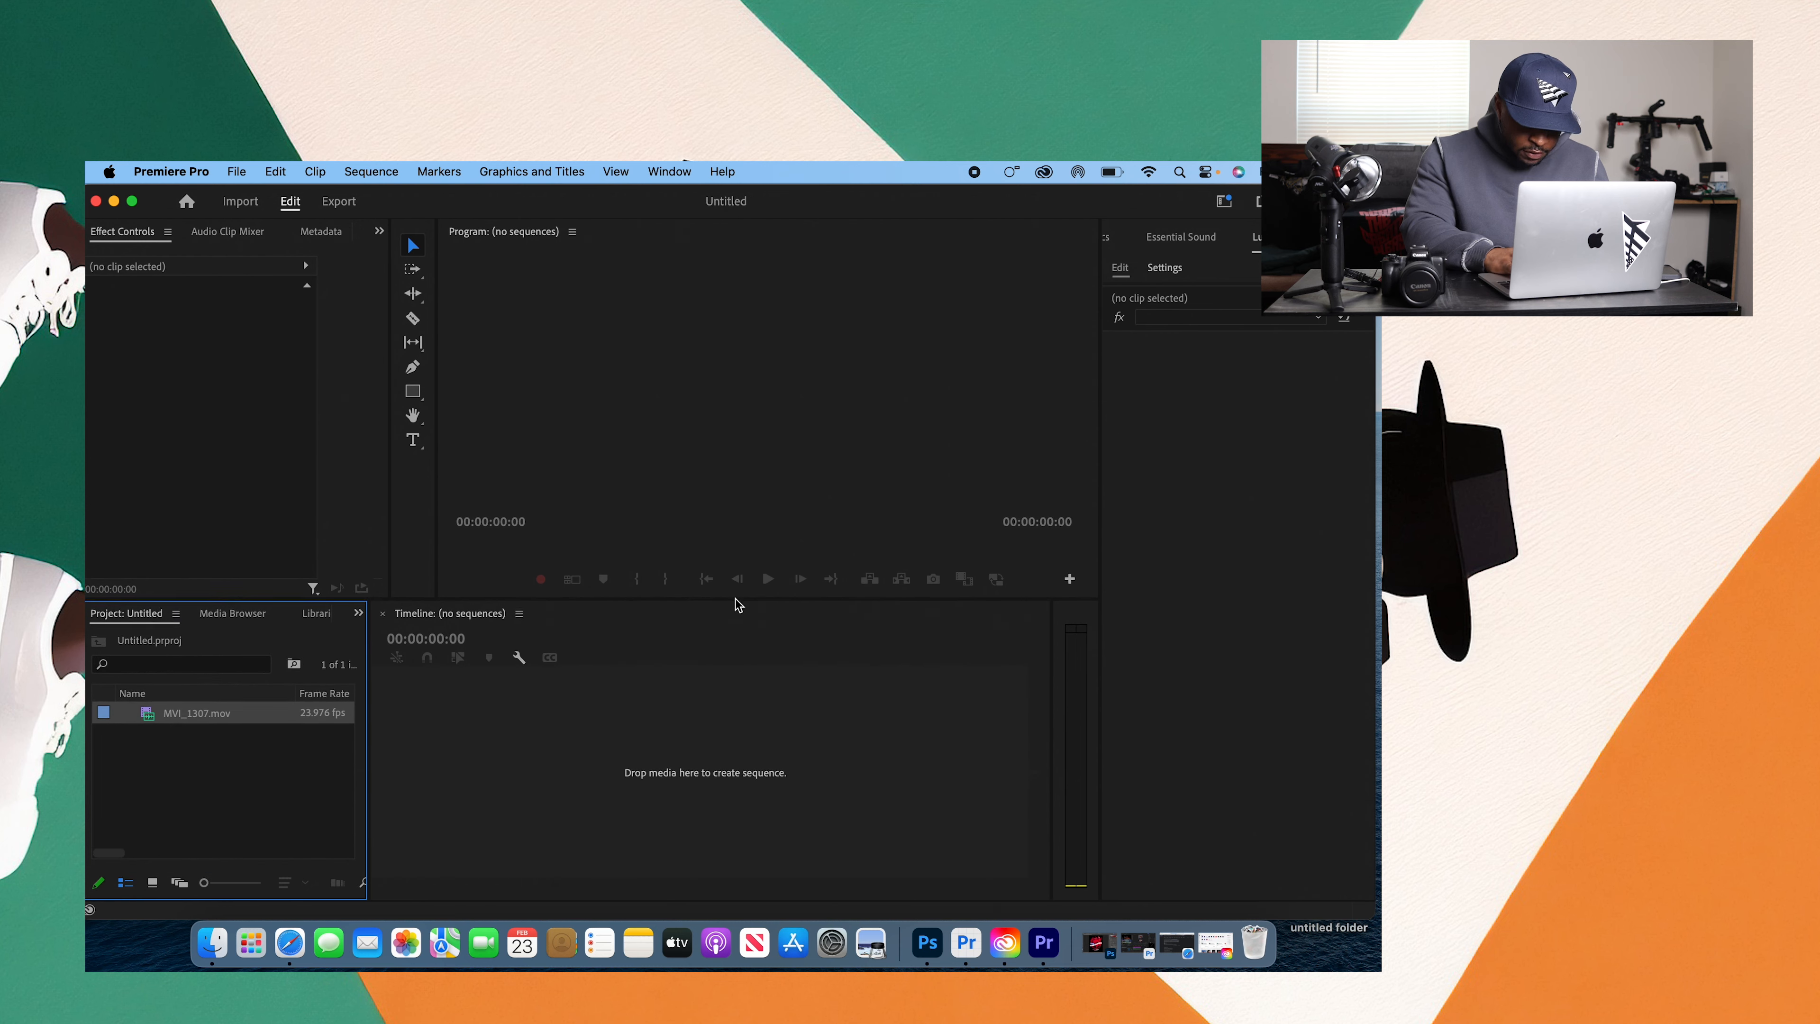
Step: Enlarge the Program monitor by lowering the divider above the timeline, and make the Lumetri Color panel active
left_click_drag(735, 649, 733, 668)
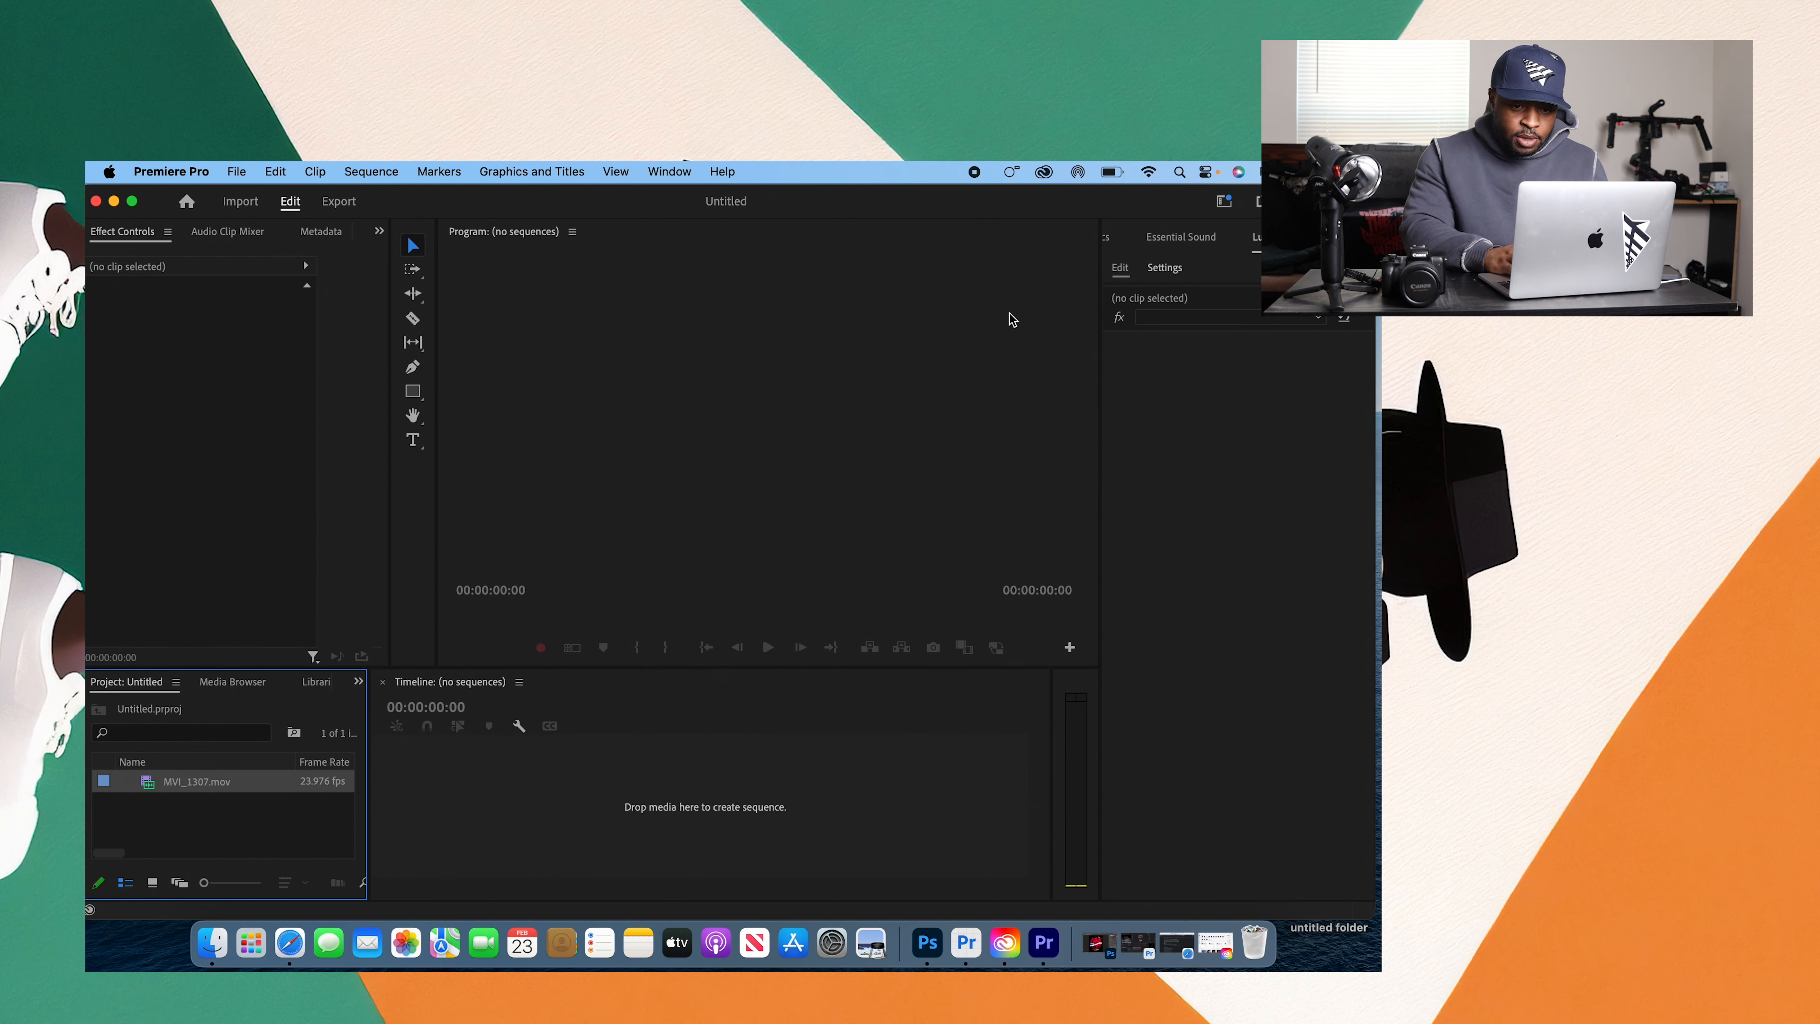
left_click(1117, 238)
left_click(1267, 238)
left_click(1343, 238)
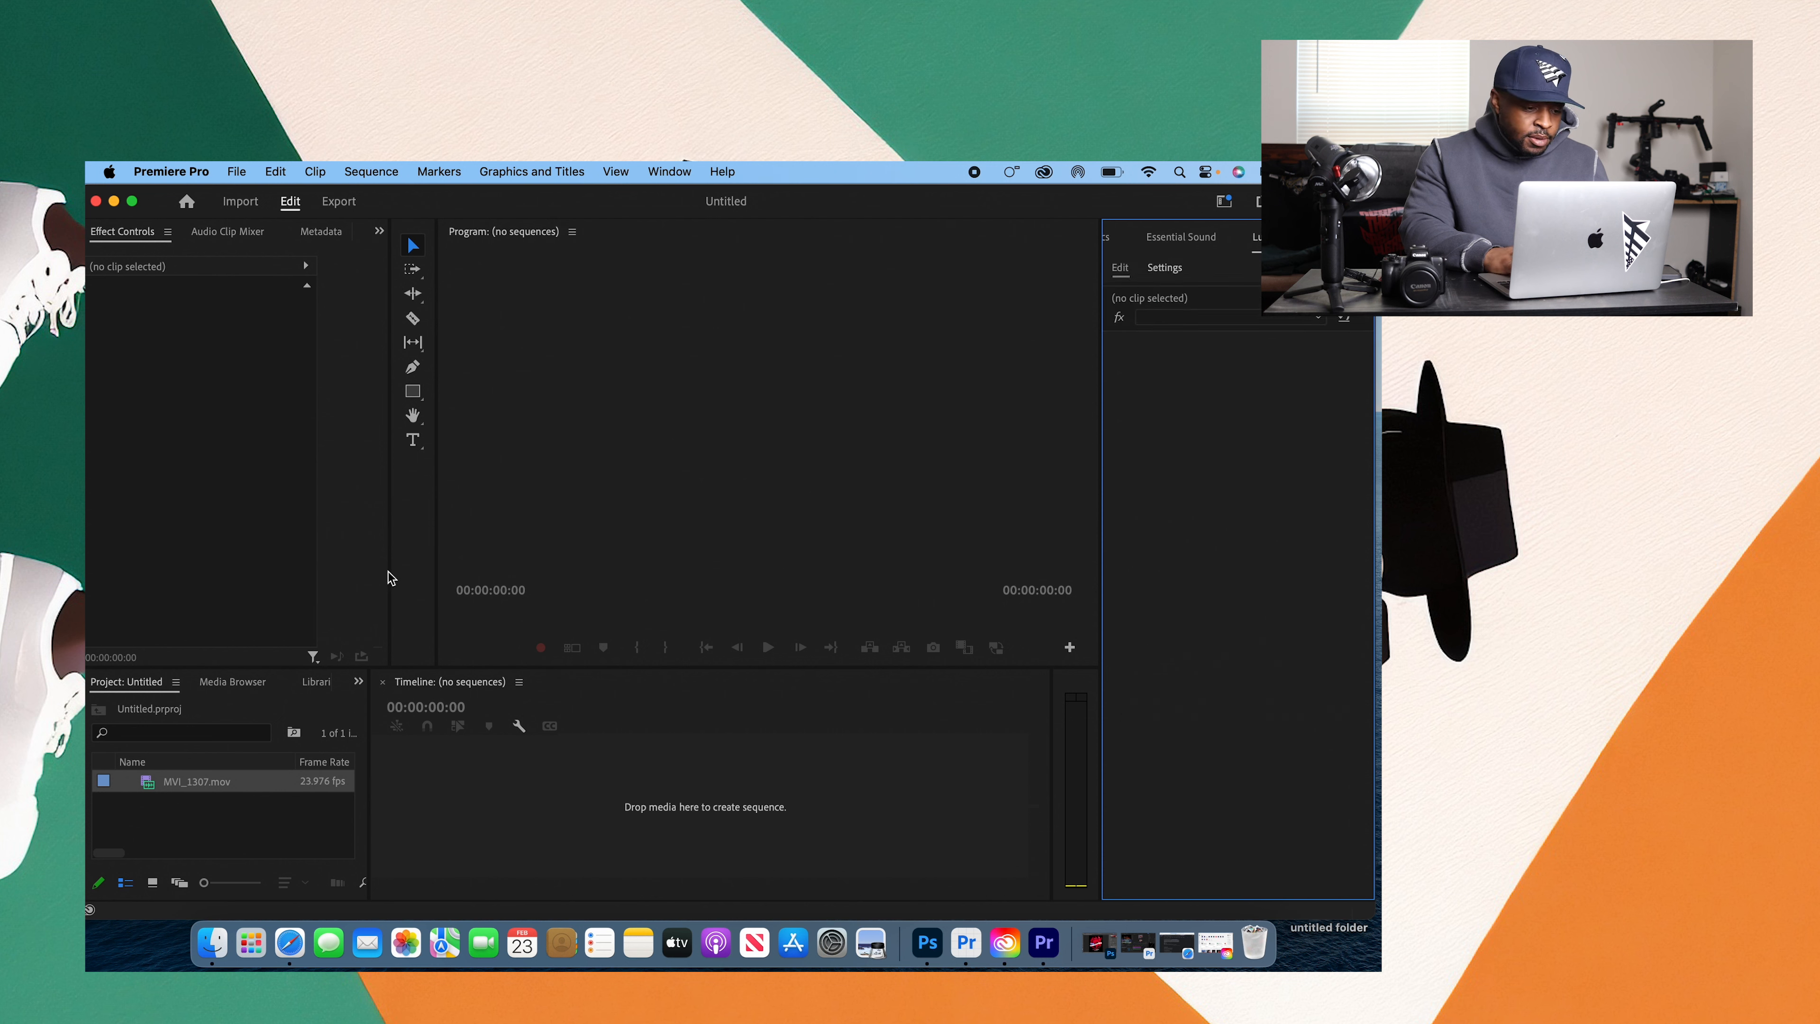
Step: Build a sequence from MVI_1307.mov and trim the clip's start to 00:00:14:05
left_click_drag(108, 782, 673, 797)
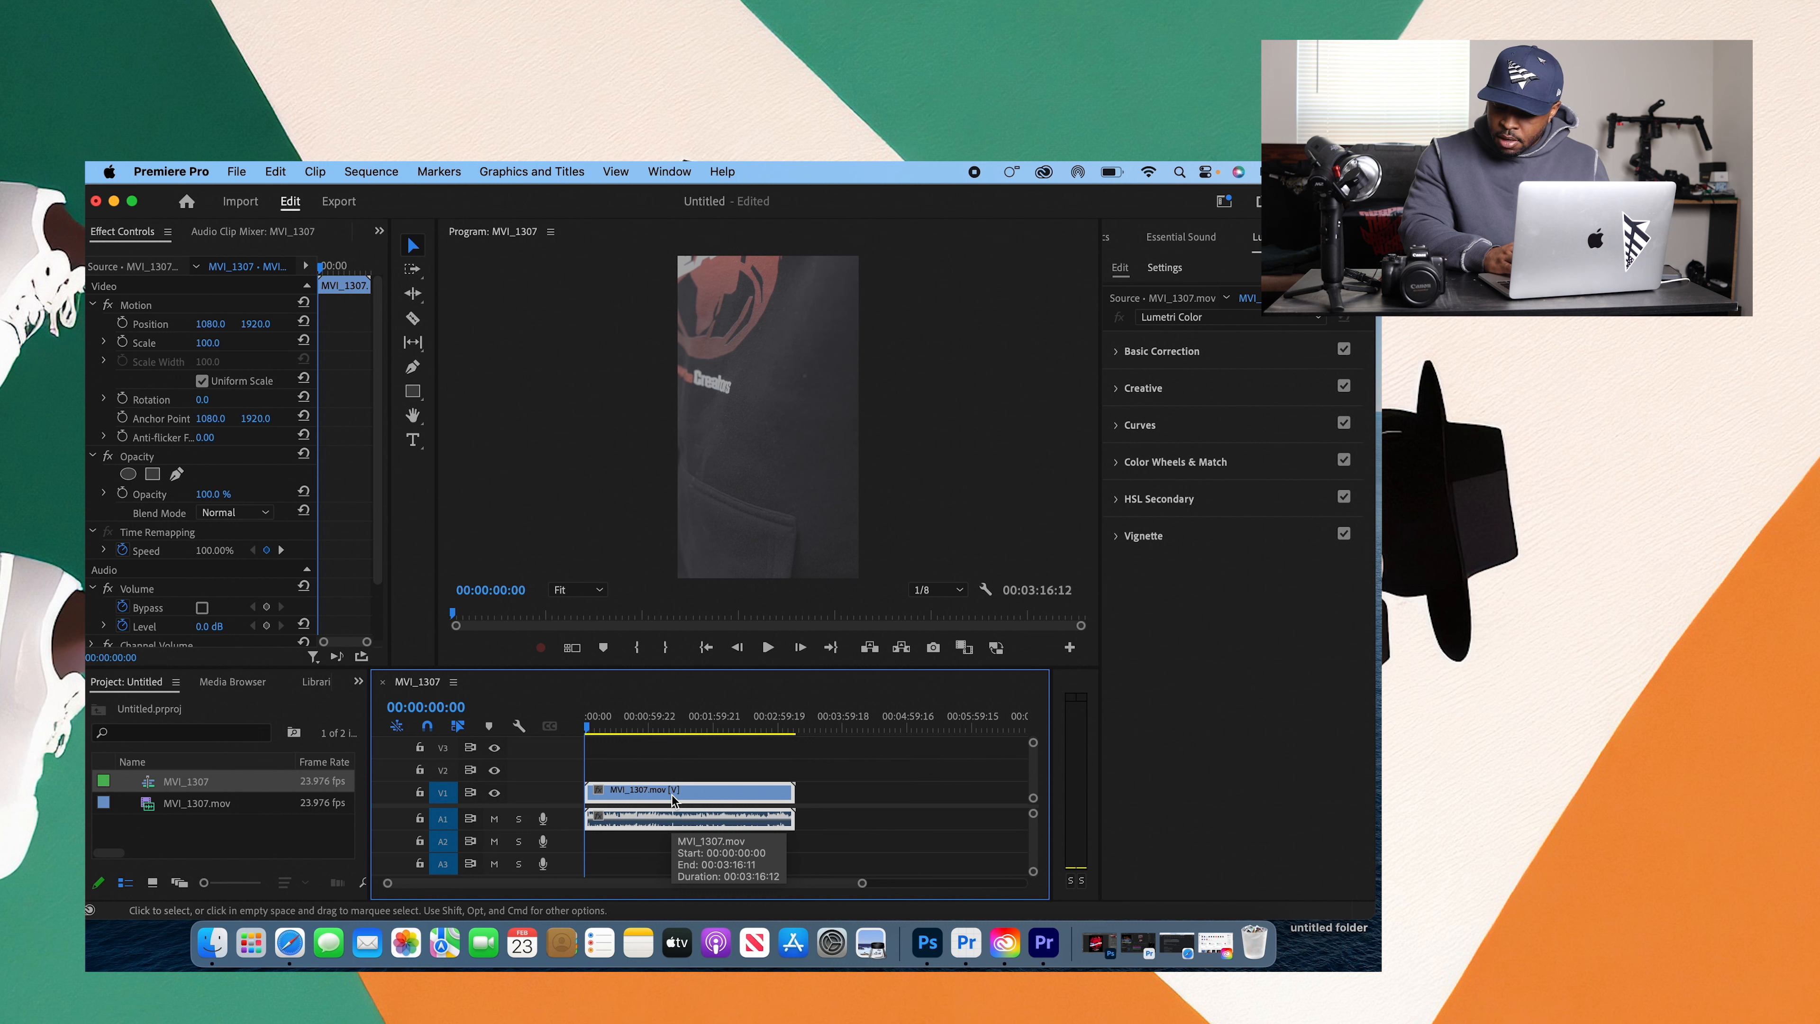
left_click(599, 728)
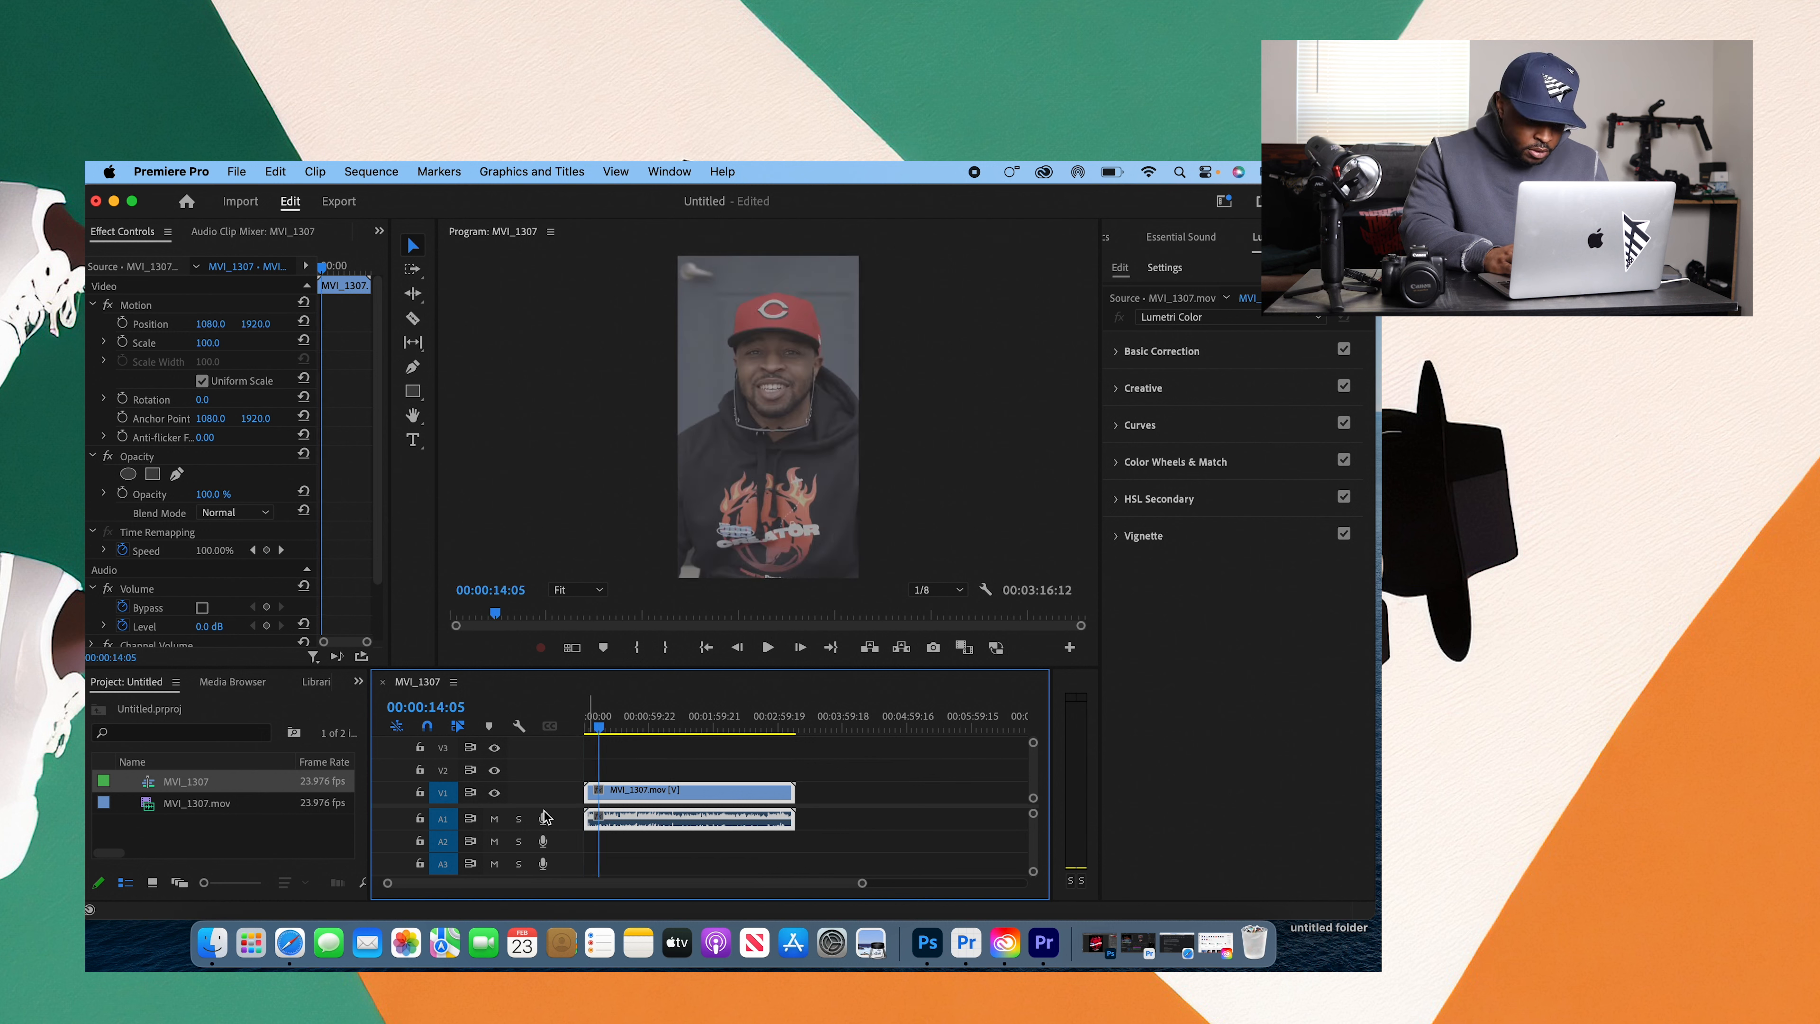
left_click_drag(585, 797, 599, 796)
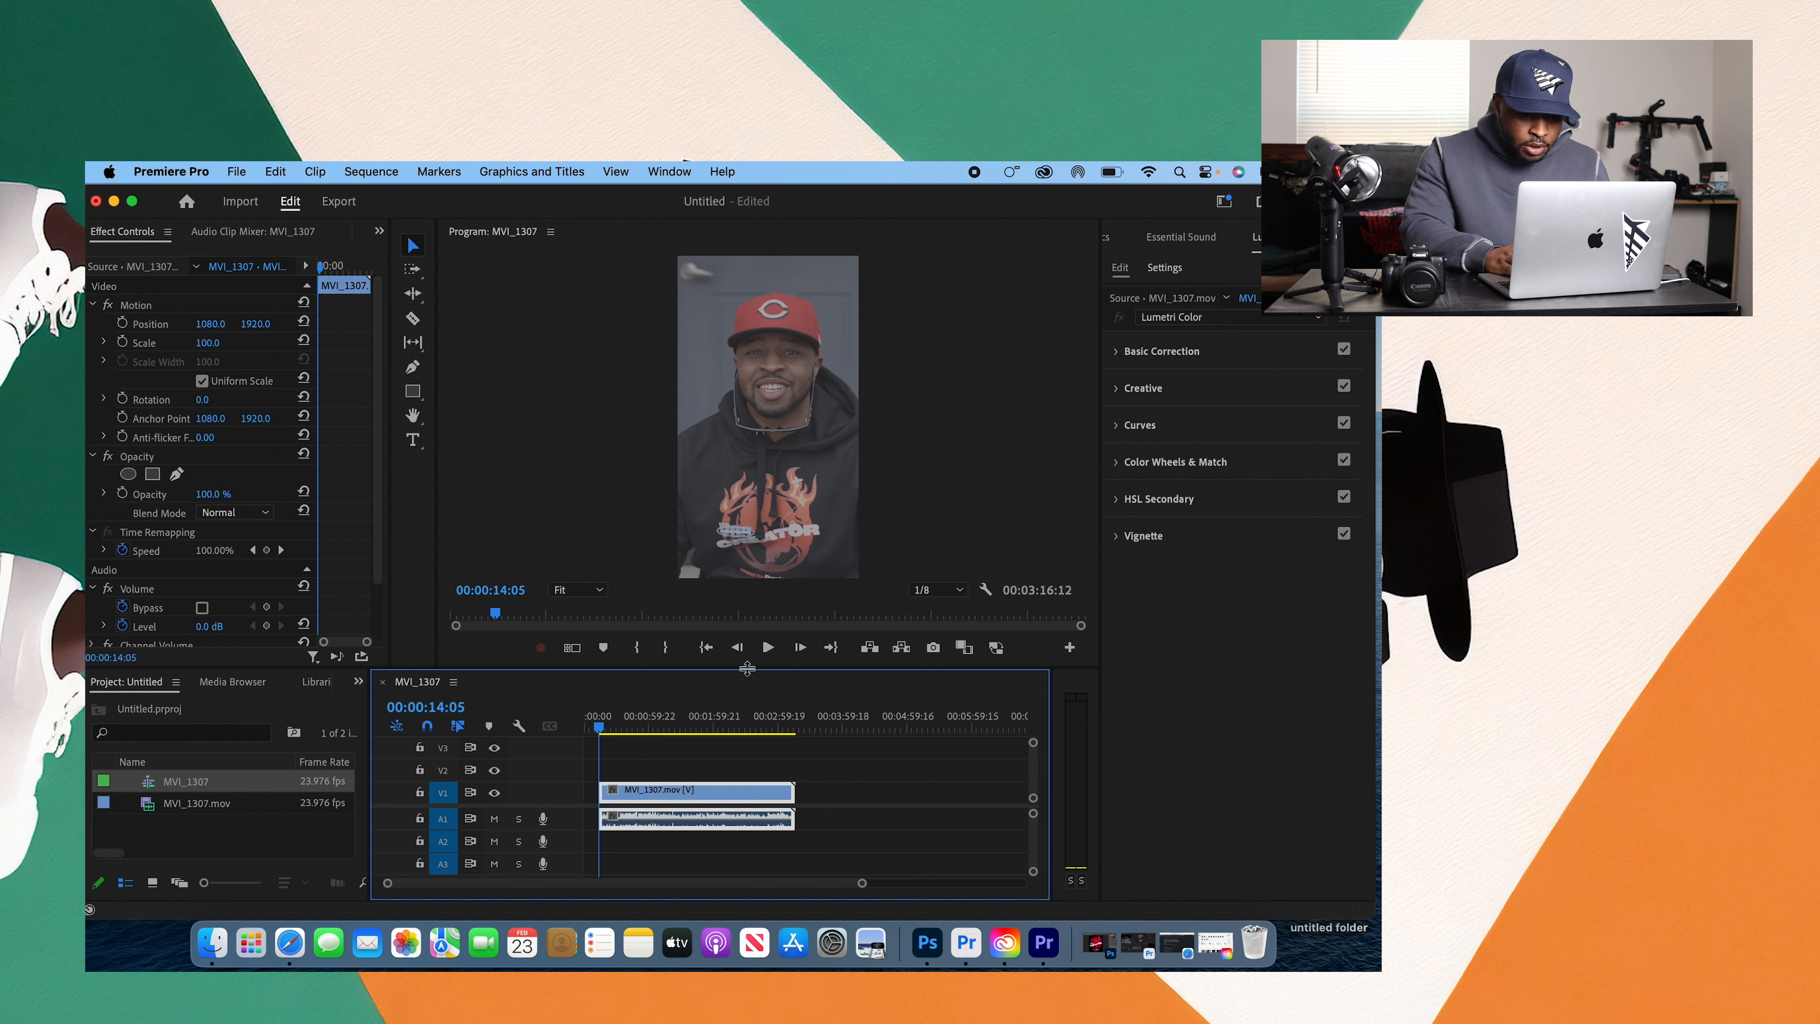
Step: Play the trimmed footage from 00:00:14:05 with the system volume lowered, and stop playback at 00:00:29:06
left_click(767, 648)
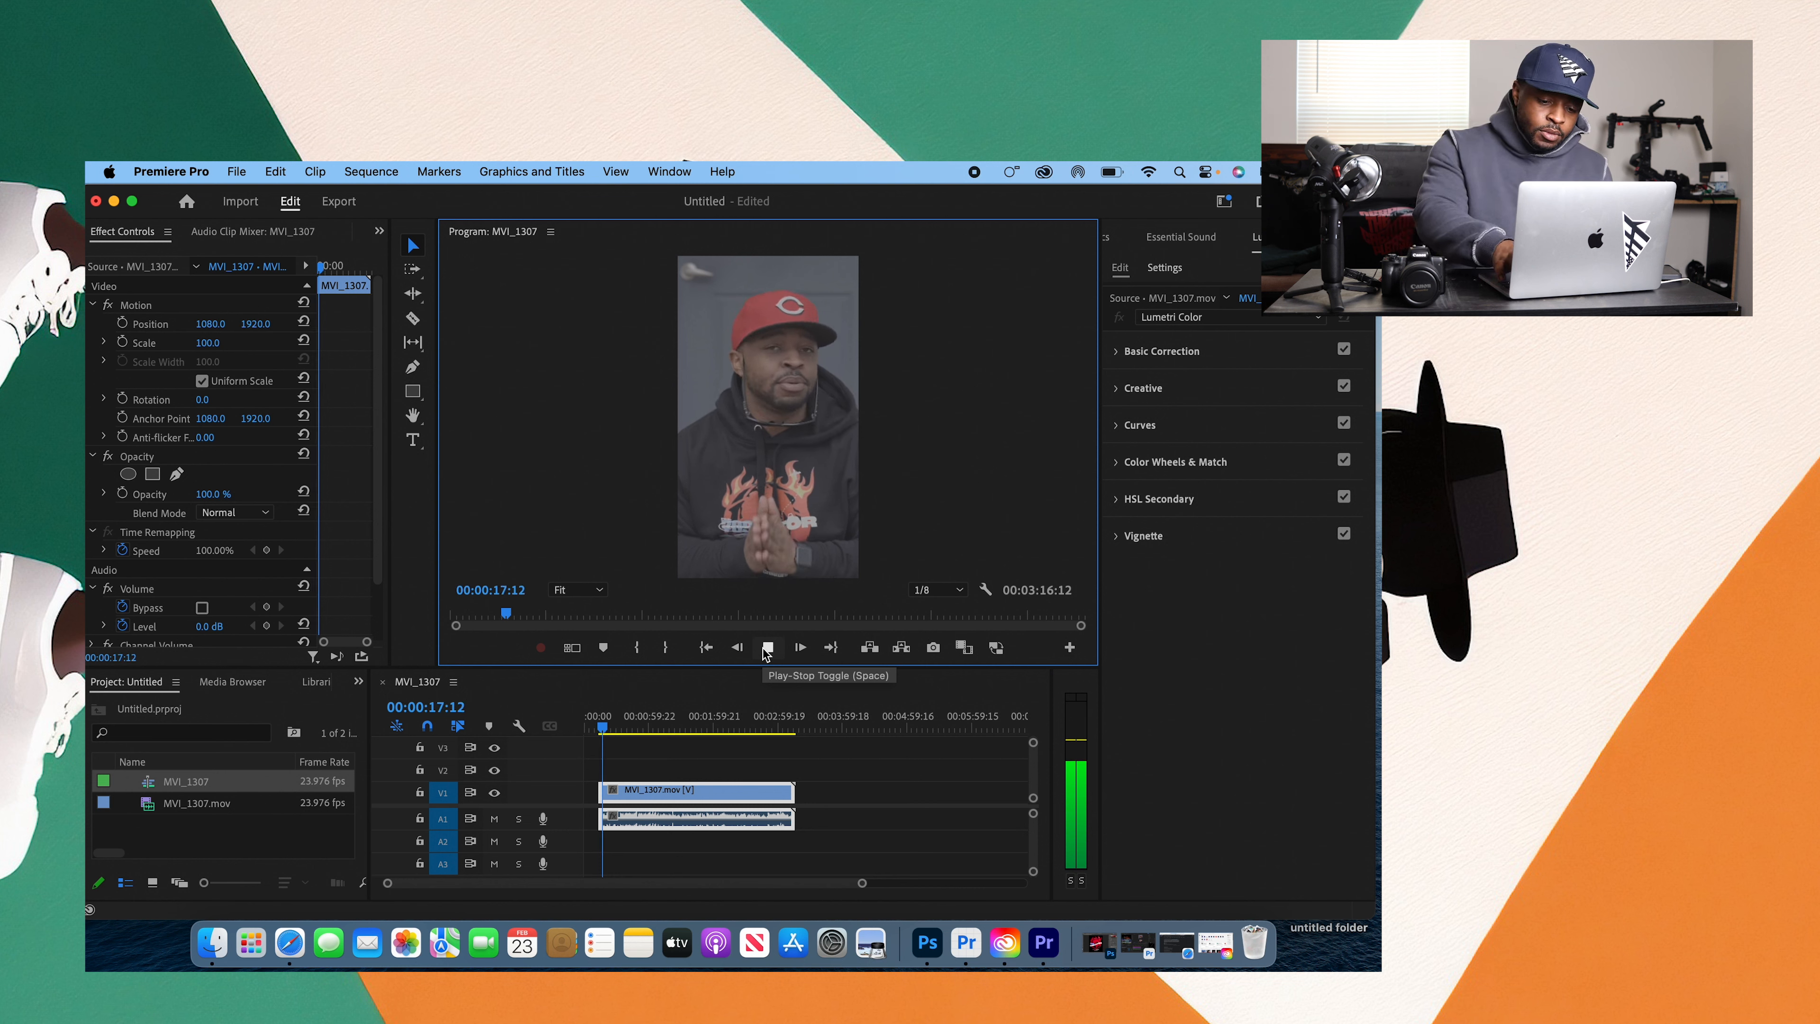
key("XF86AudioLowerVolume")
key("XF86AudioLowerVolume")
key("XF86AudioLowerVolume")
key("XF86AudioLowerVolume")
key("XF86AudioLowerVolume")
key("XF86AudioLowerVolume")
key("XF86AudioLowerVolume")
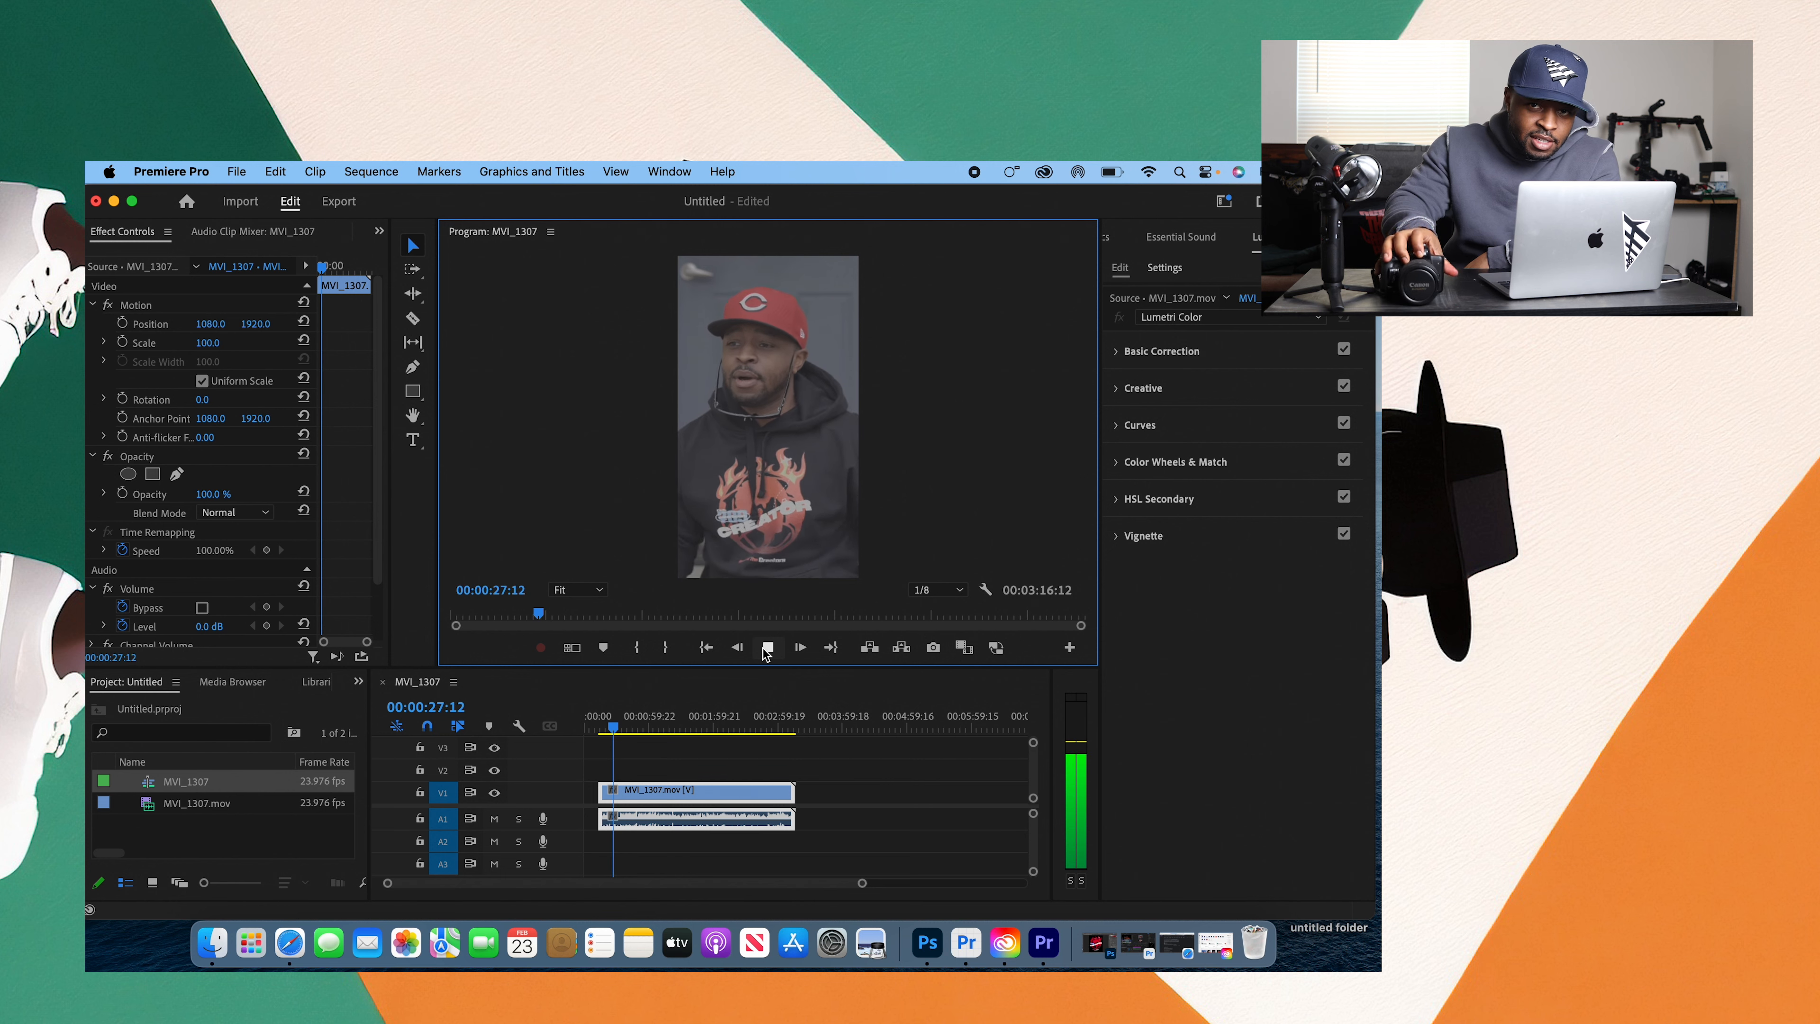
left_click(765, 648)
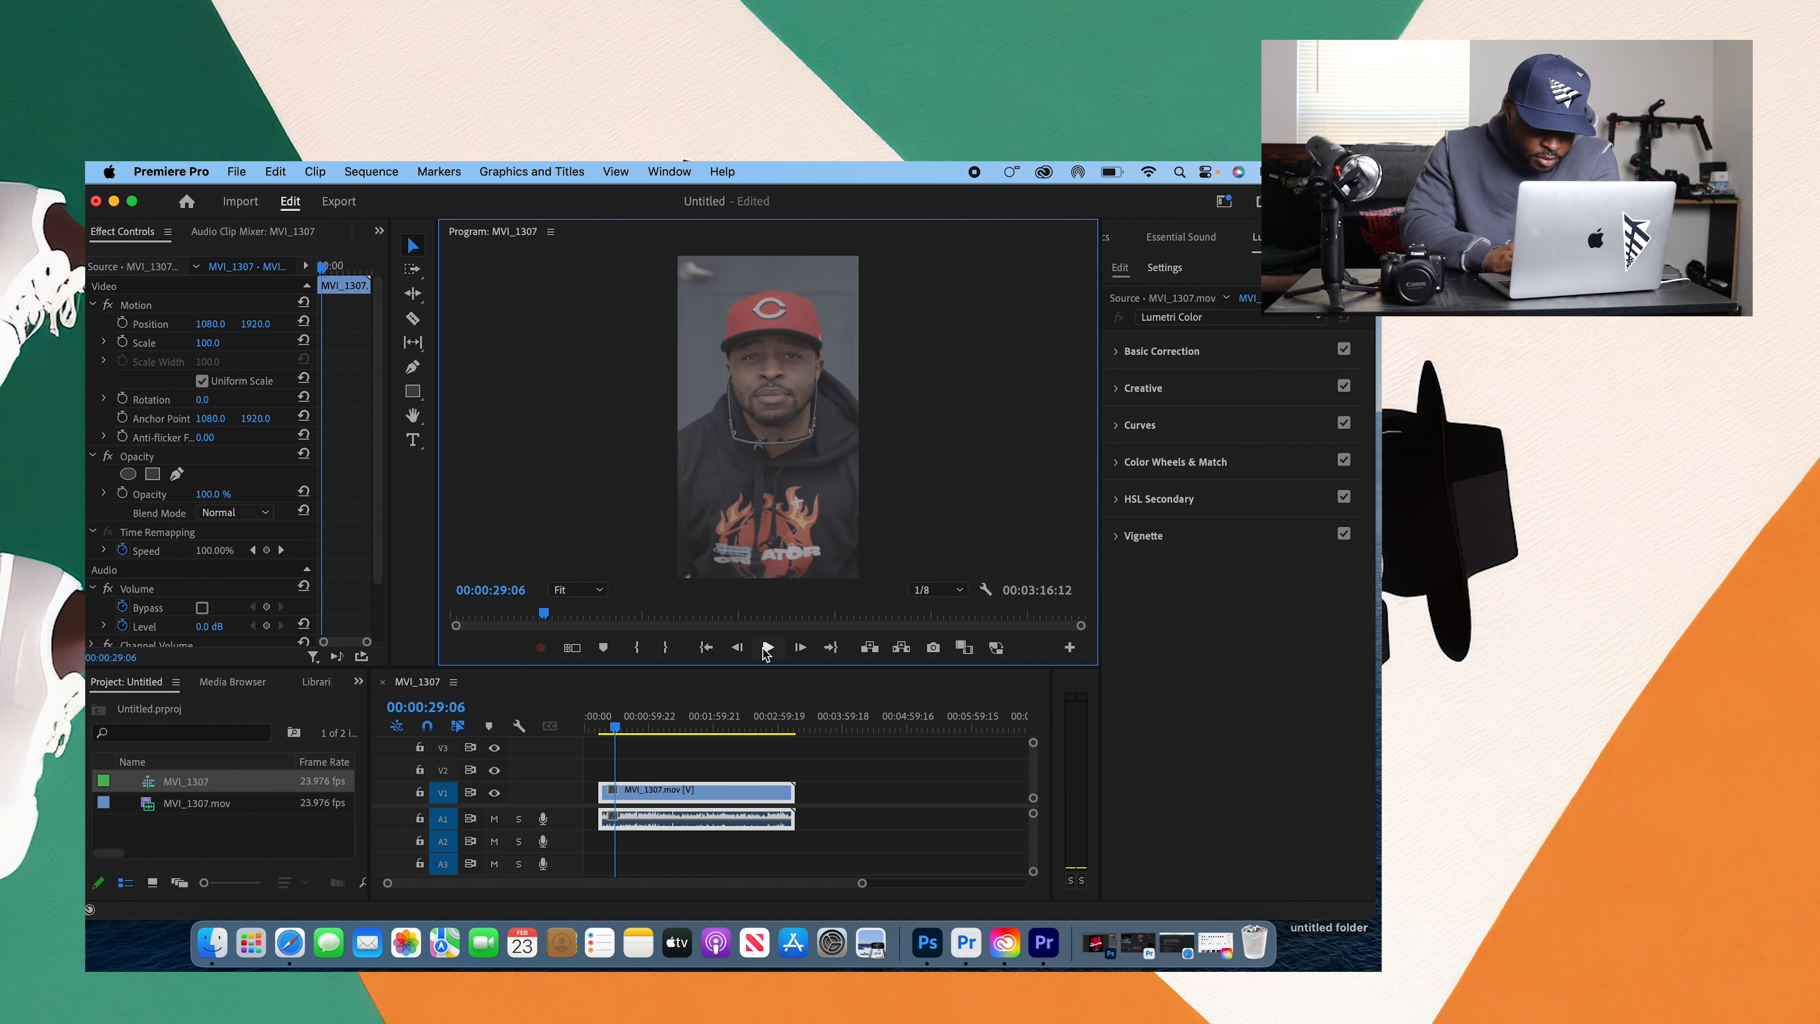
Step: Create an adjustment layer in the project at 2160 × 3840, 23.976 fps, with square pixels
left_click(237, 837)
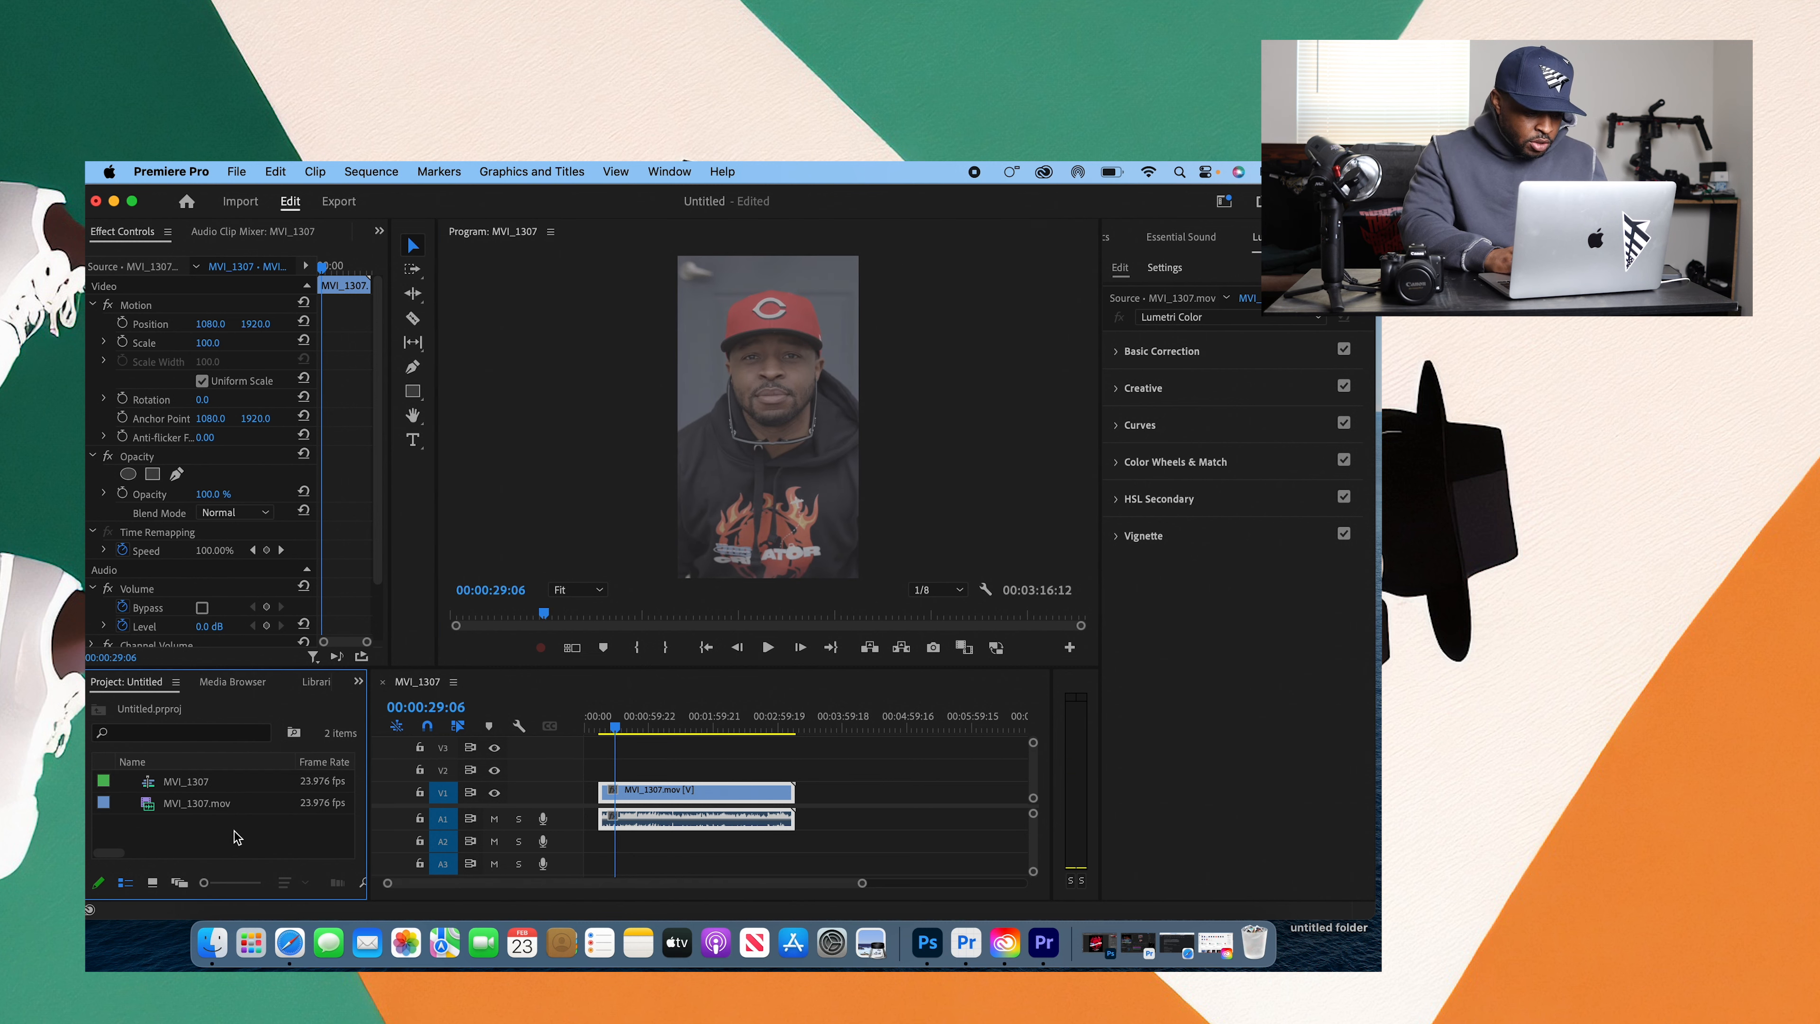
right_click(206, 815)
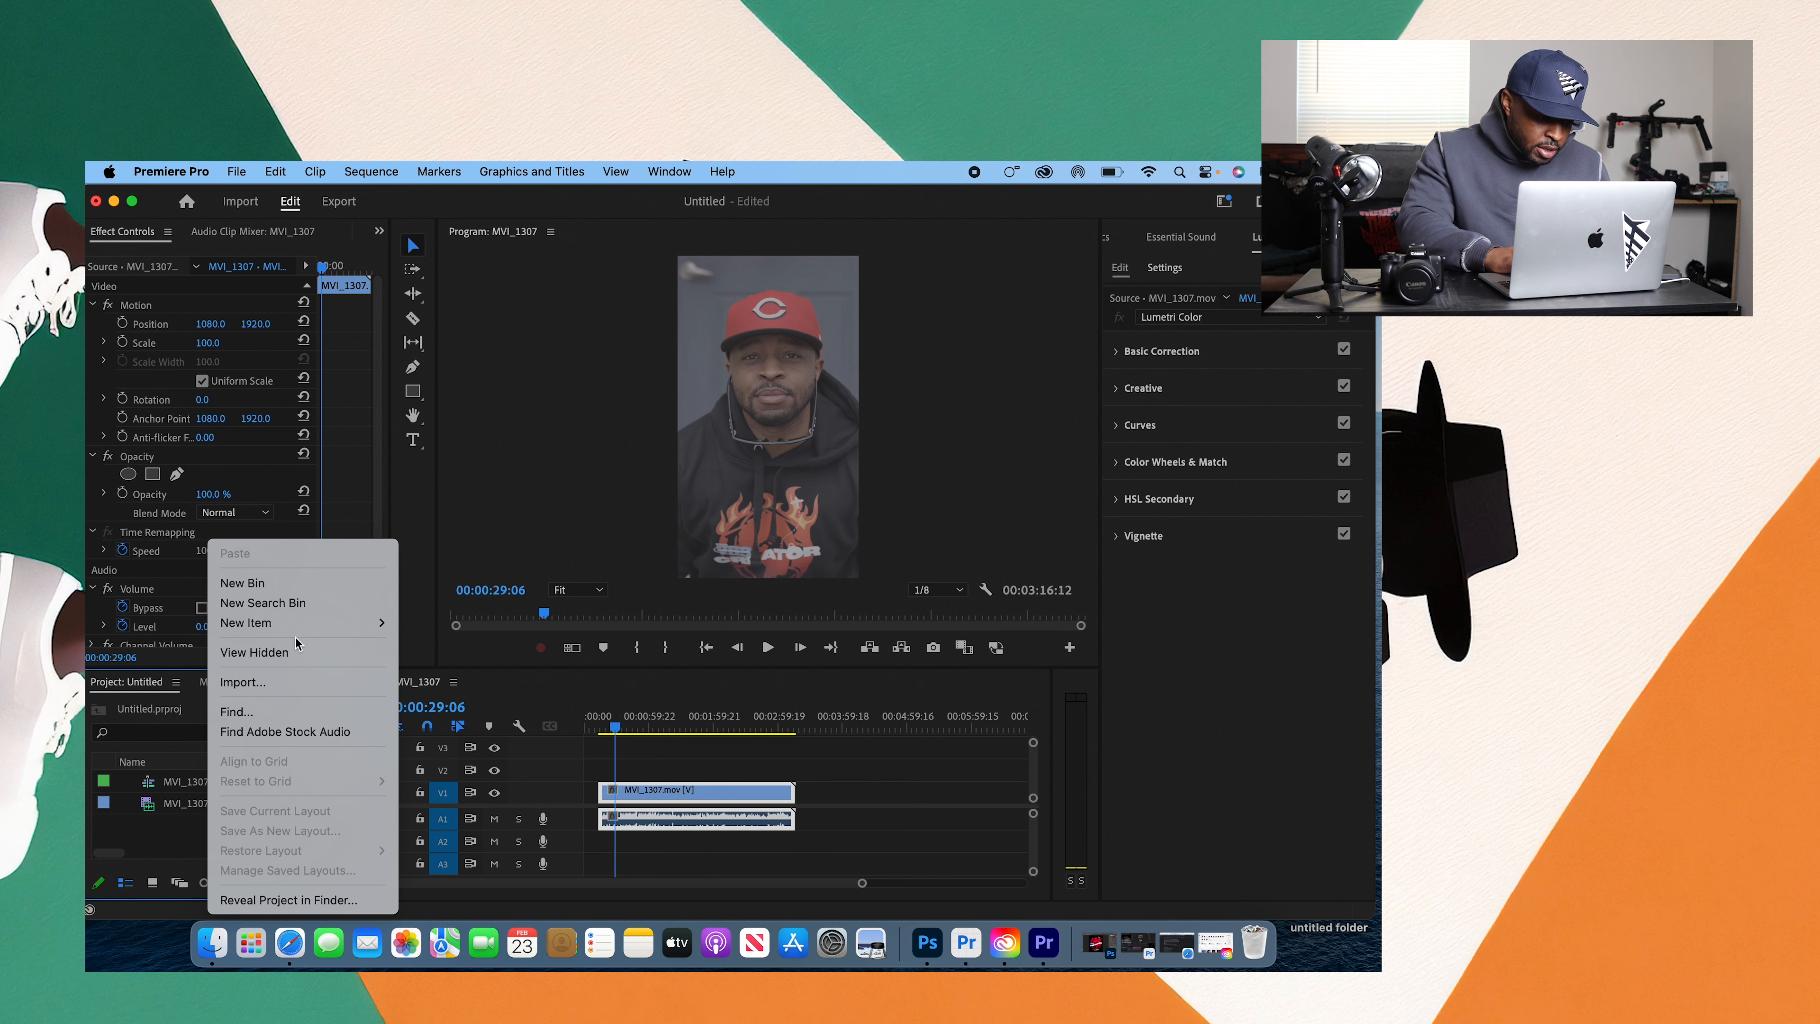
mouse_move(351, 624)
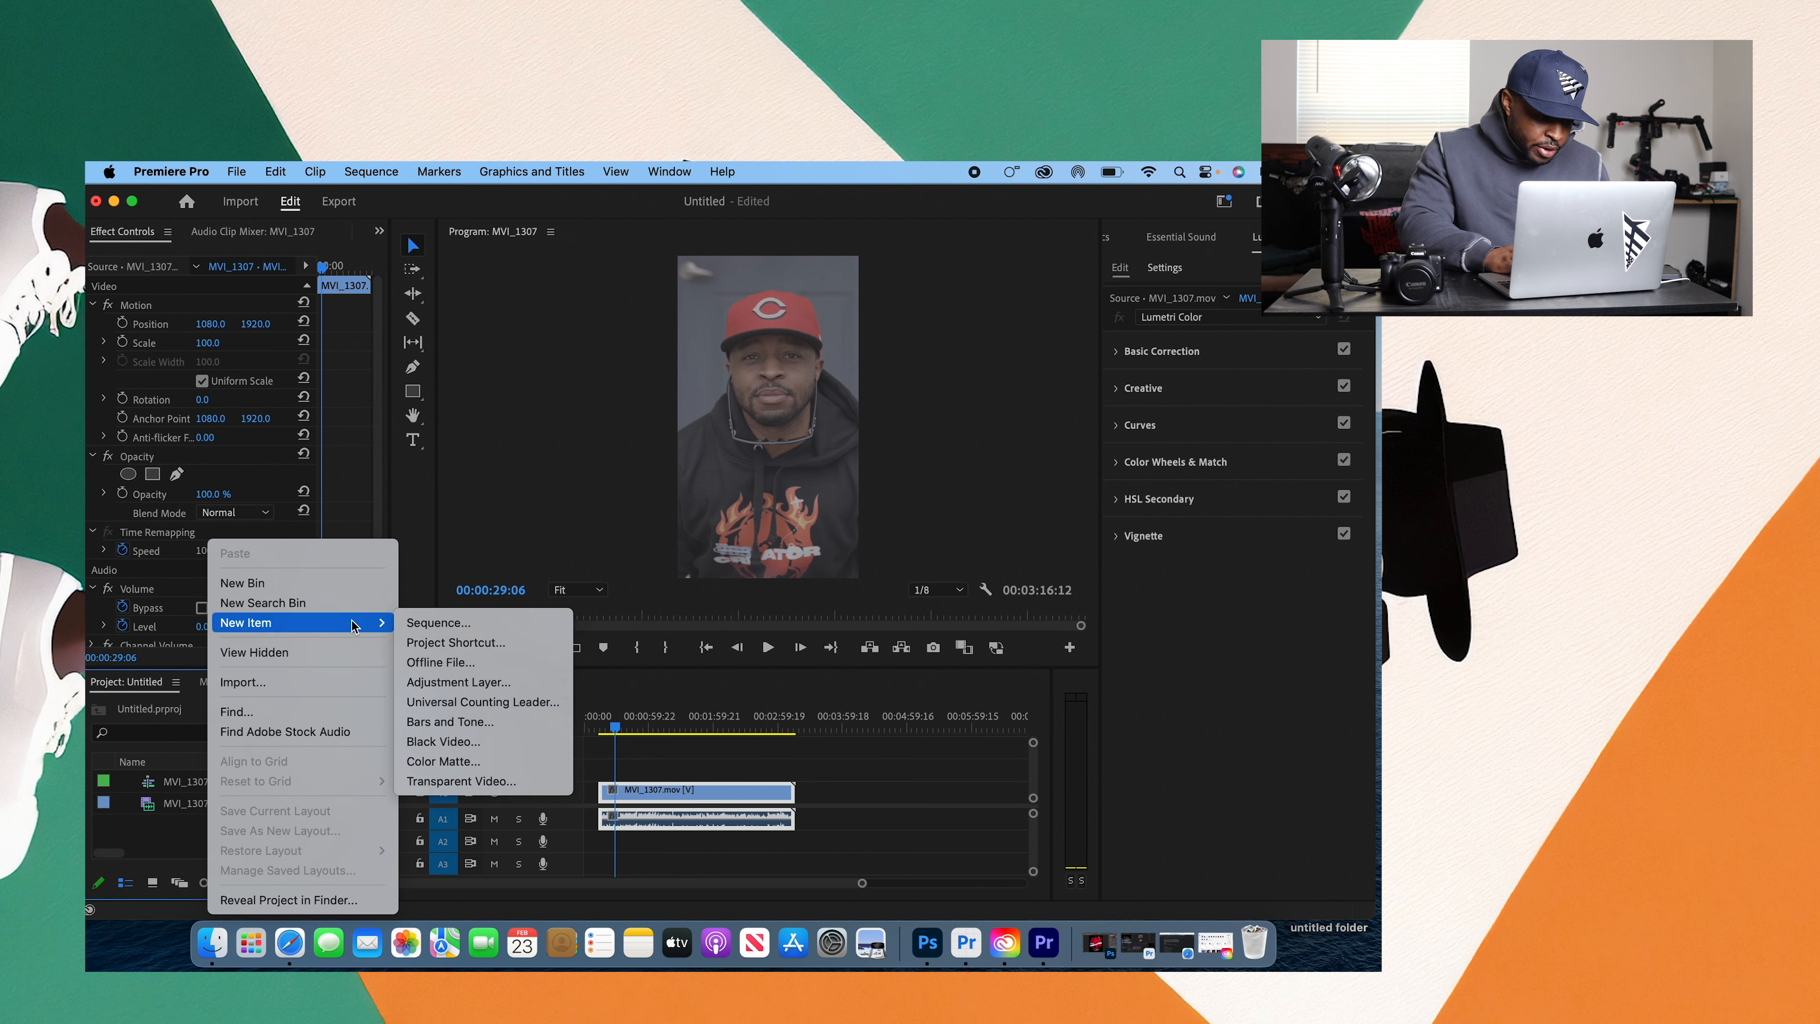
left_click(479, 687)
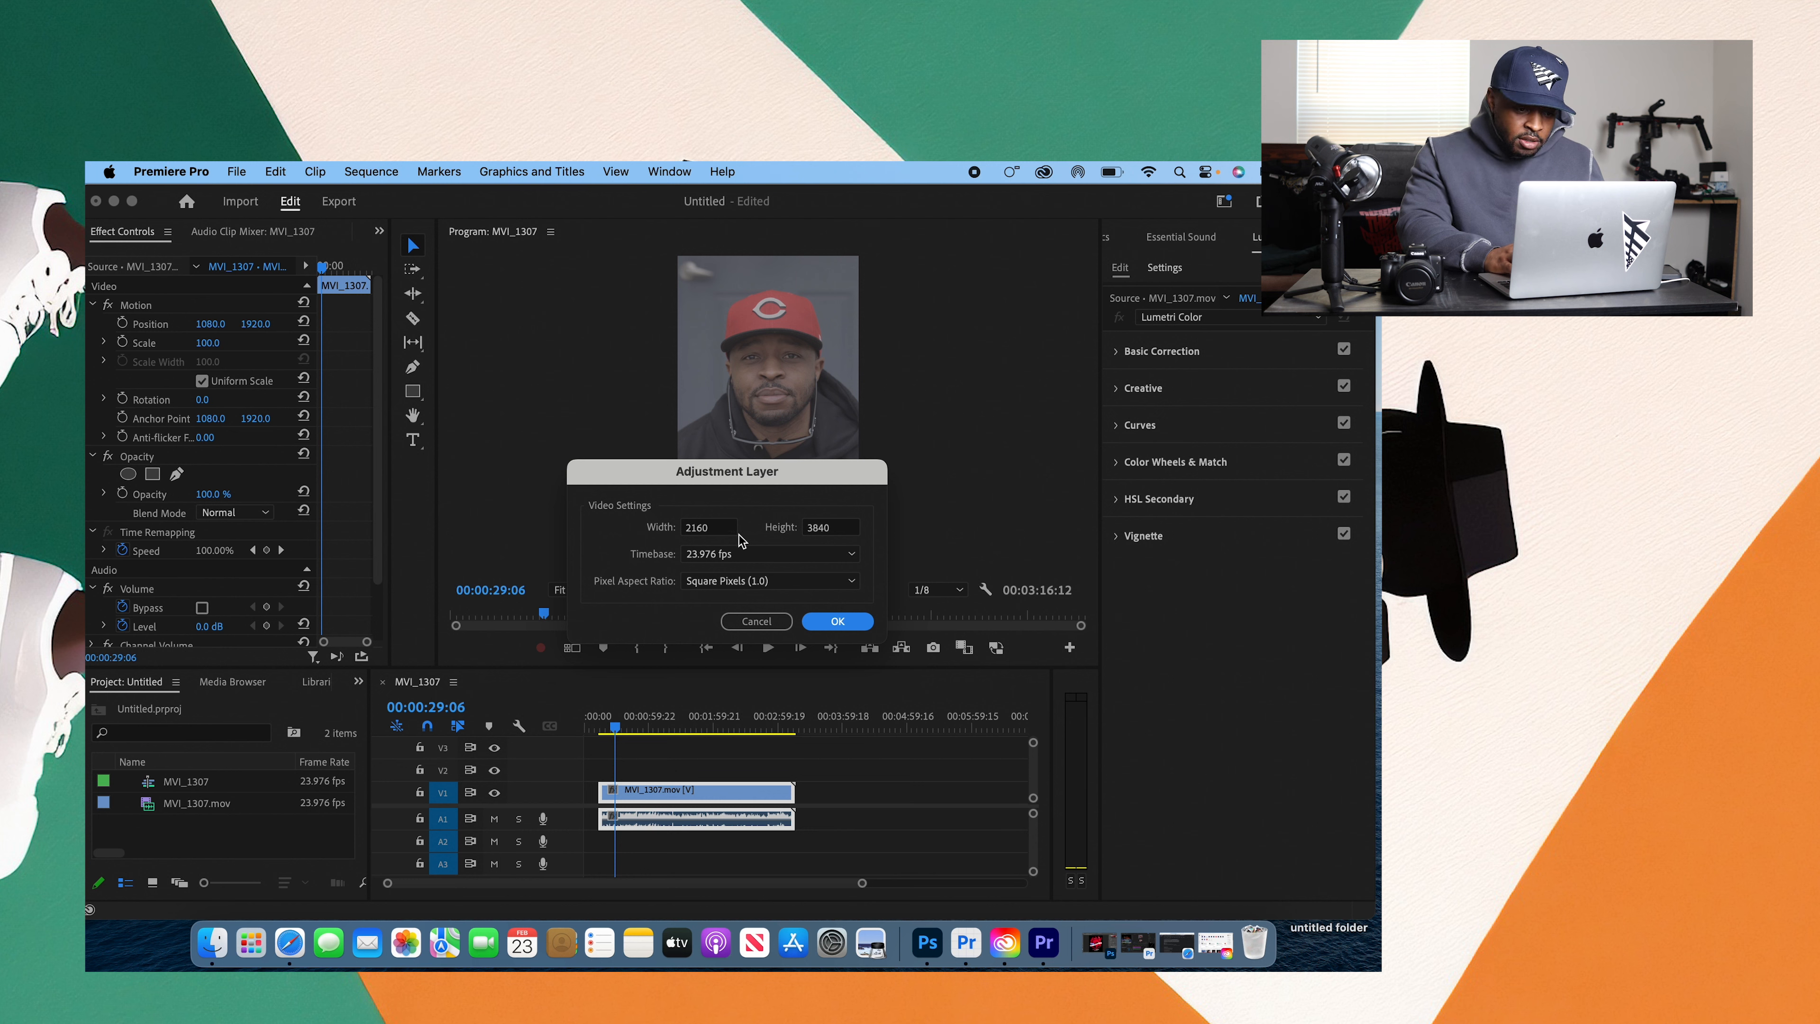
left_click(851, 627)
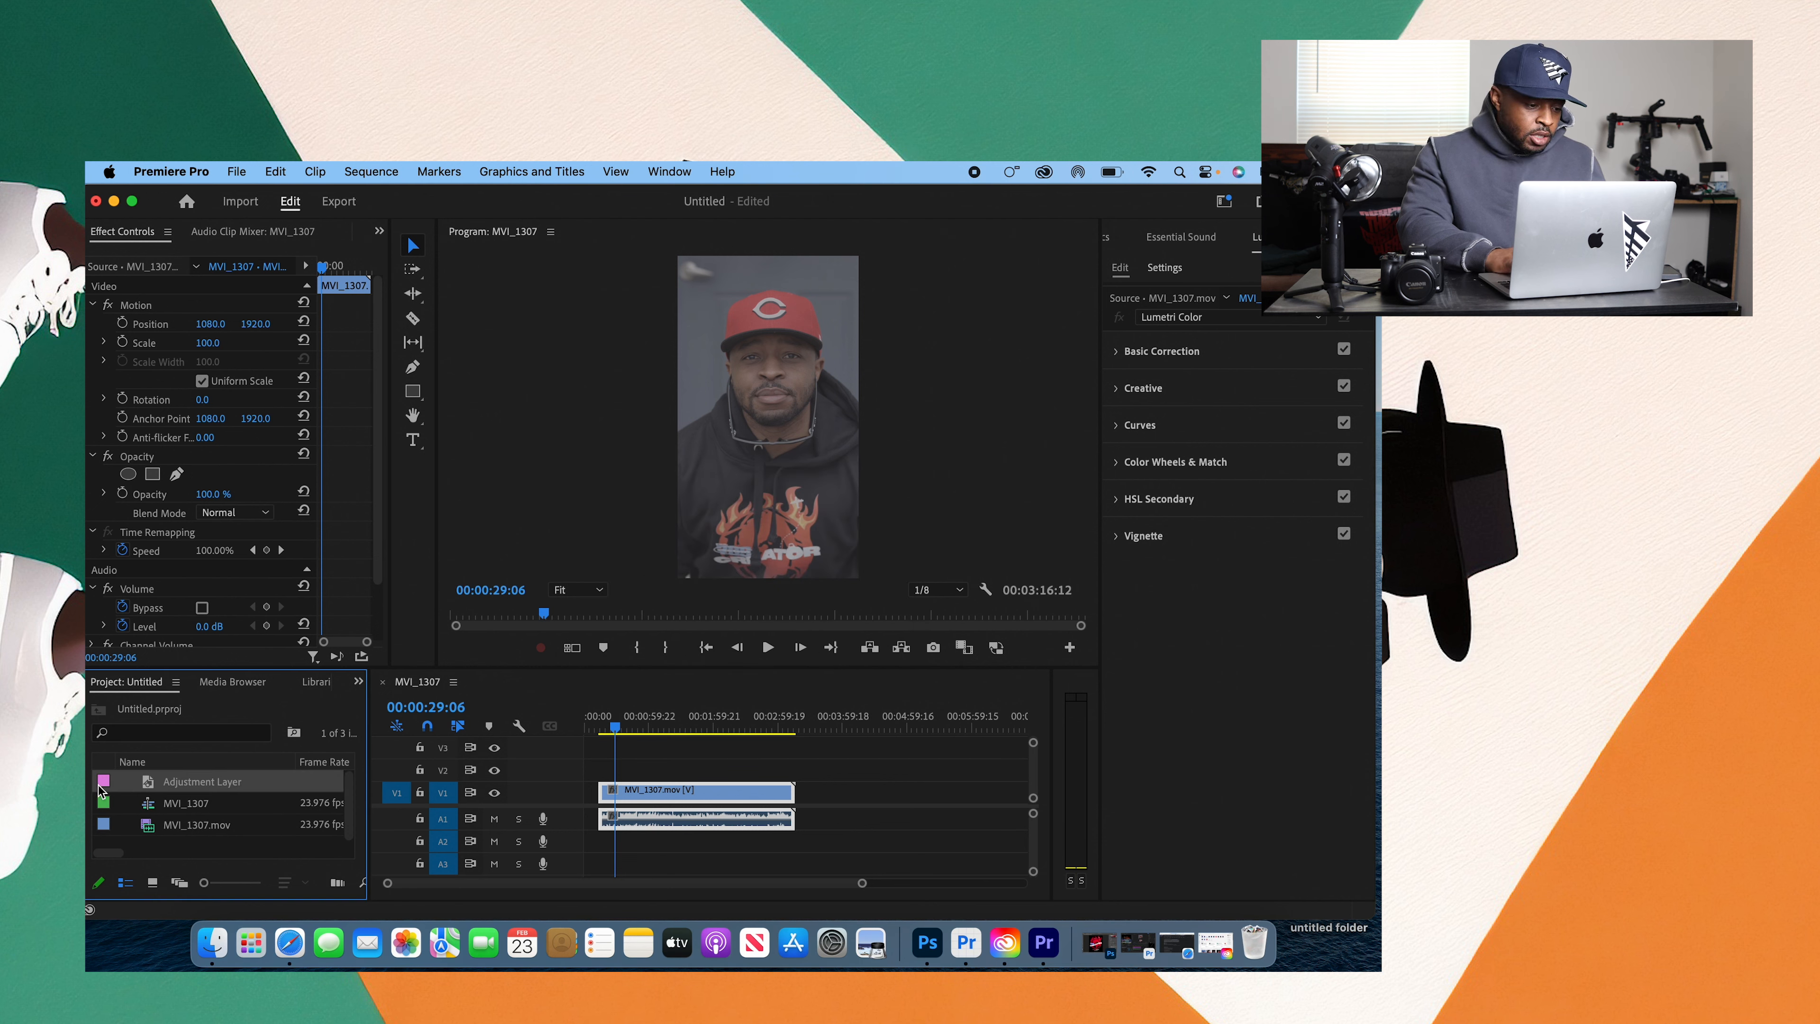
Step: Place the adjustment layer on V2 over the full length of the clip, and duplicate it onto V3
left_click_drag(107, 786, 778, 773)
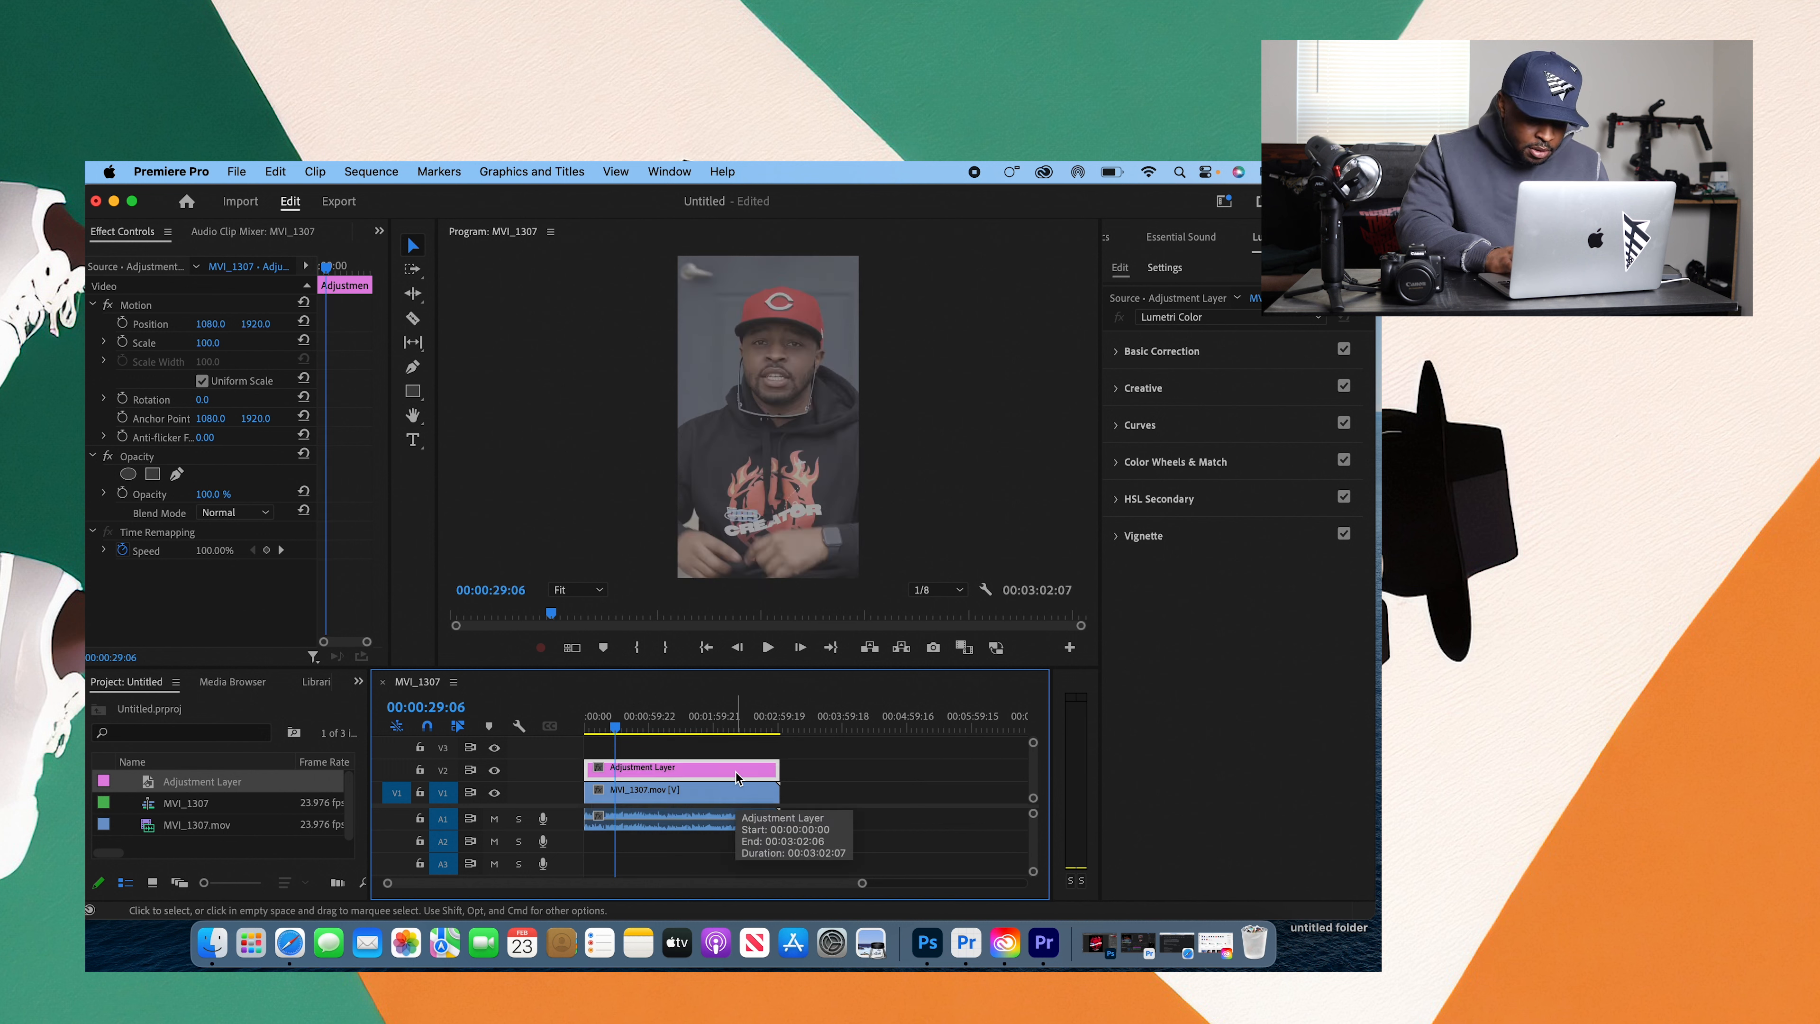
left_click_drag(735, 773, 735, 749)
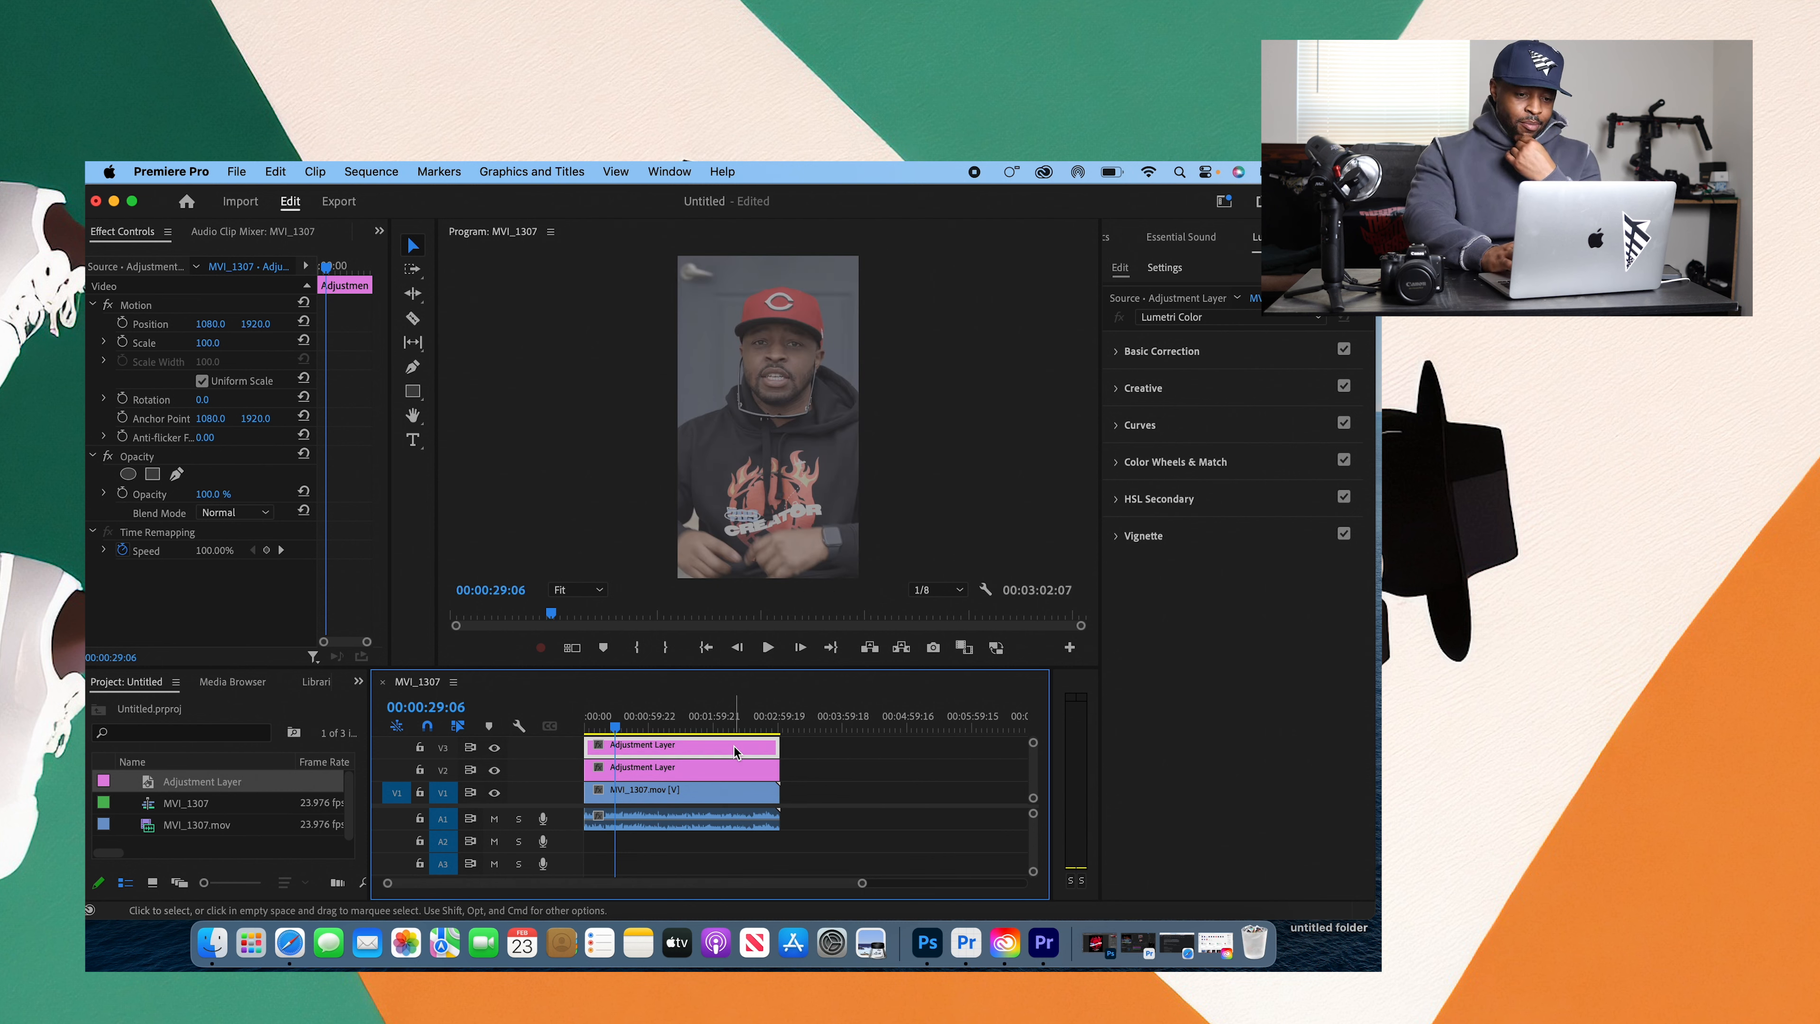
mouse_move(749, 670)
left_mouse_down()
mouse_move(748, 637)
mouse_move(750, 661)
left_mouse_up()
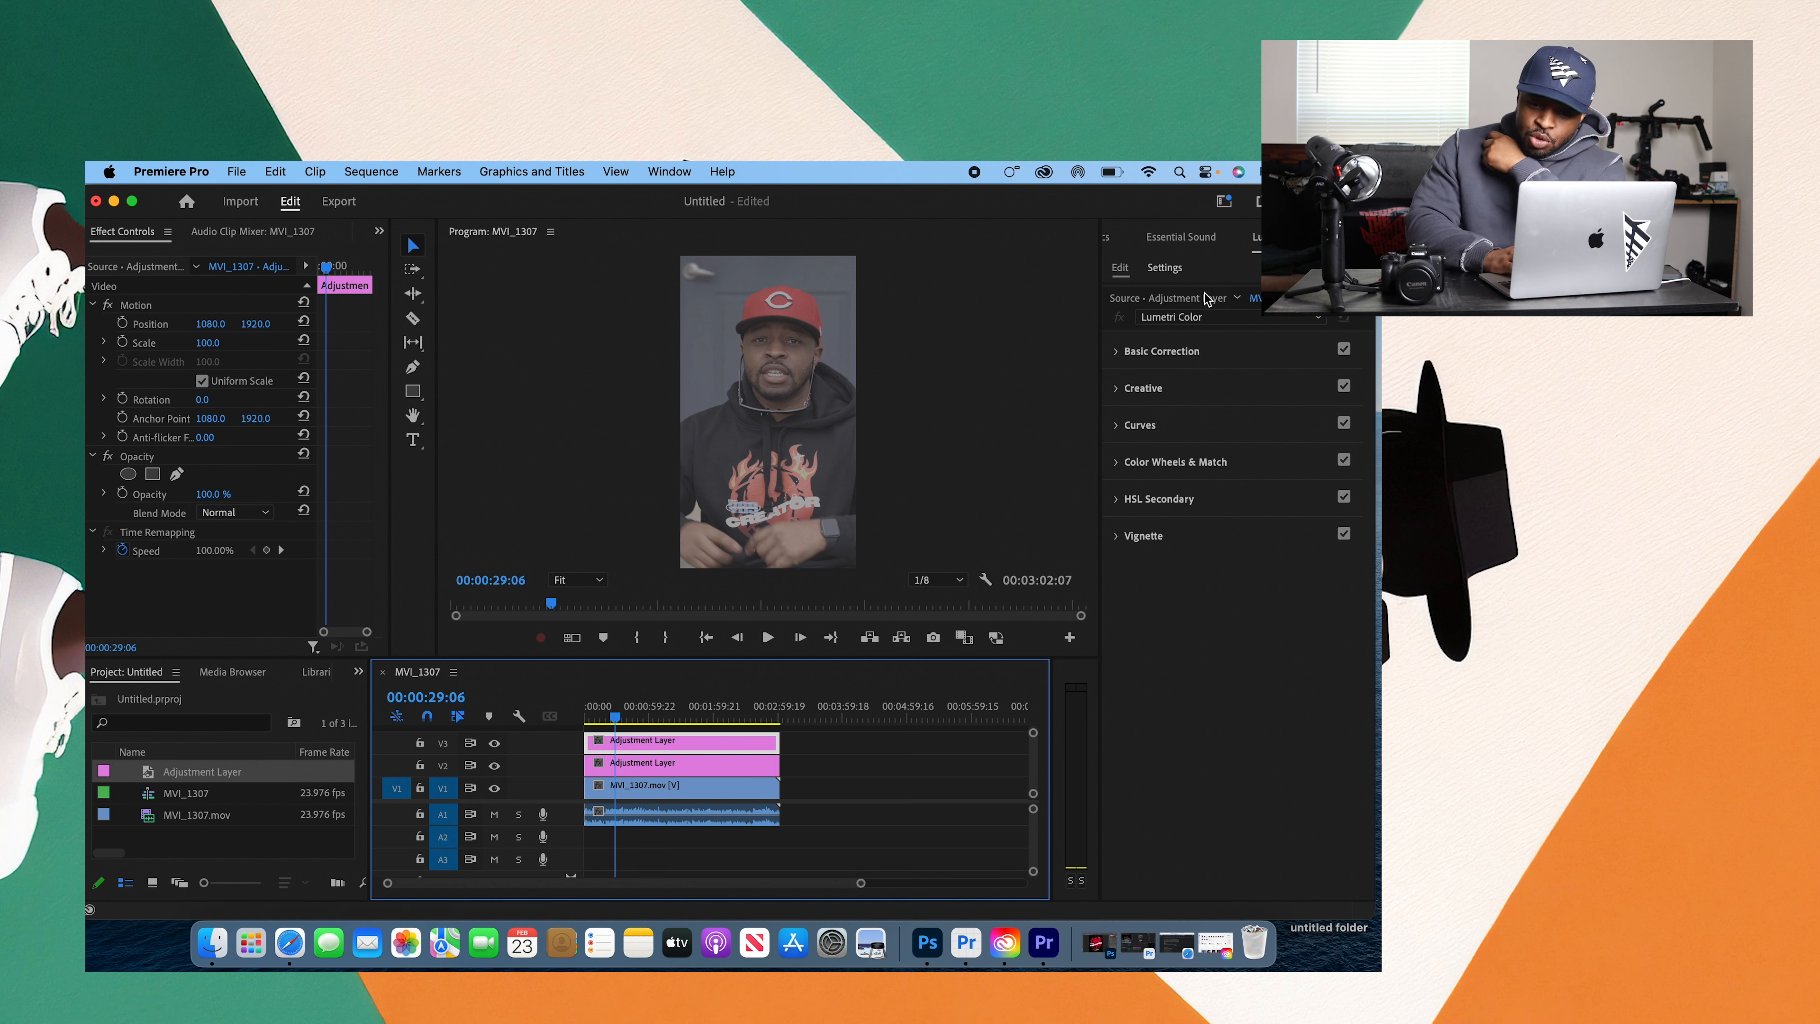
Step: Apply QT Gamma Compensation.cube from Downloads as the Input LUT on the V3 adjustment layer
left_click(1116, 353)
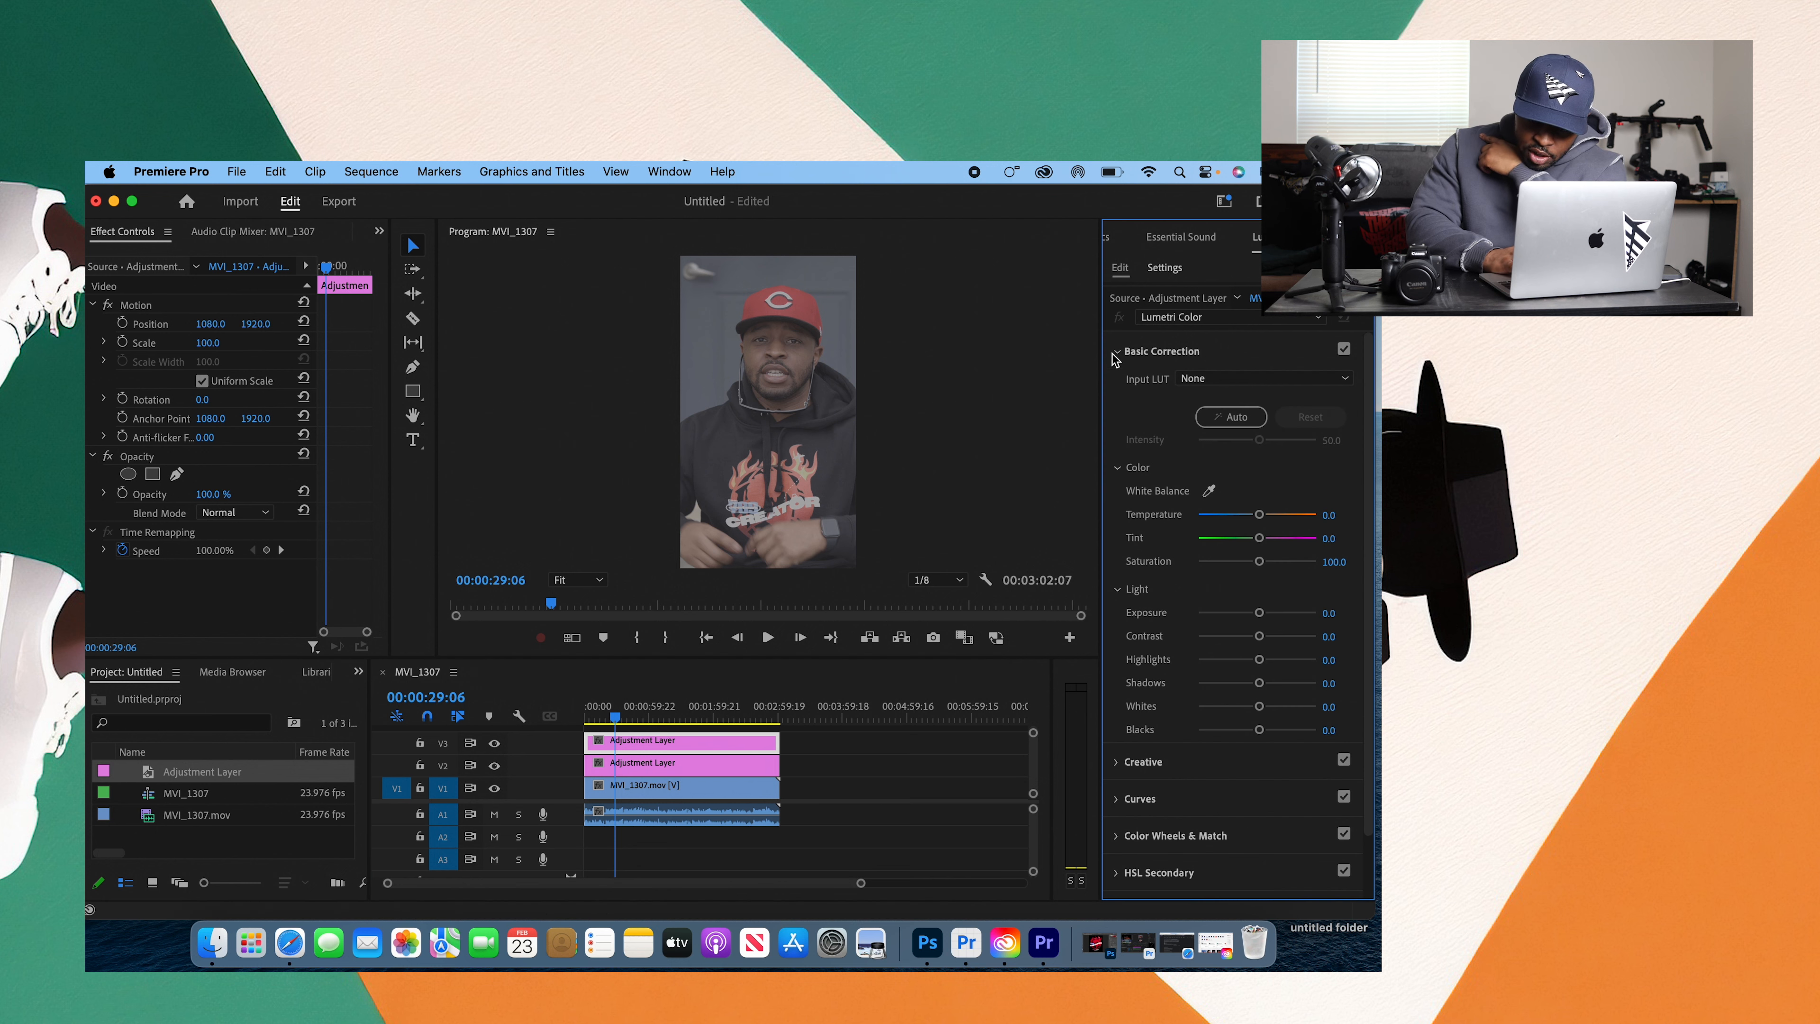
left_click(1236, 384)
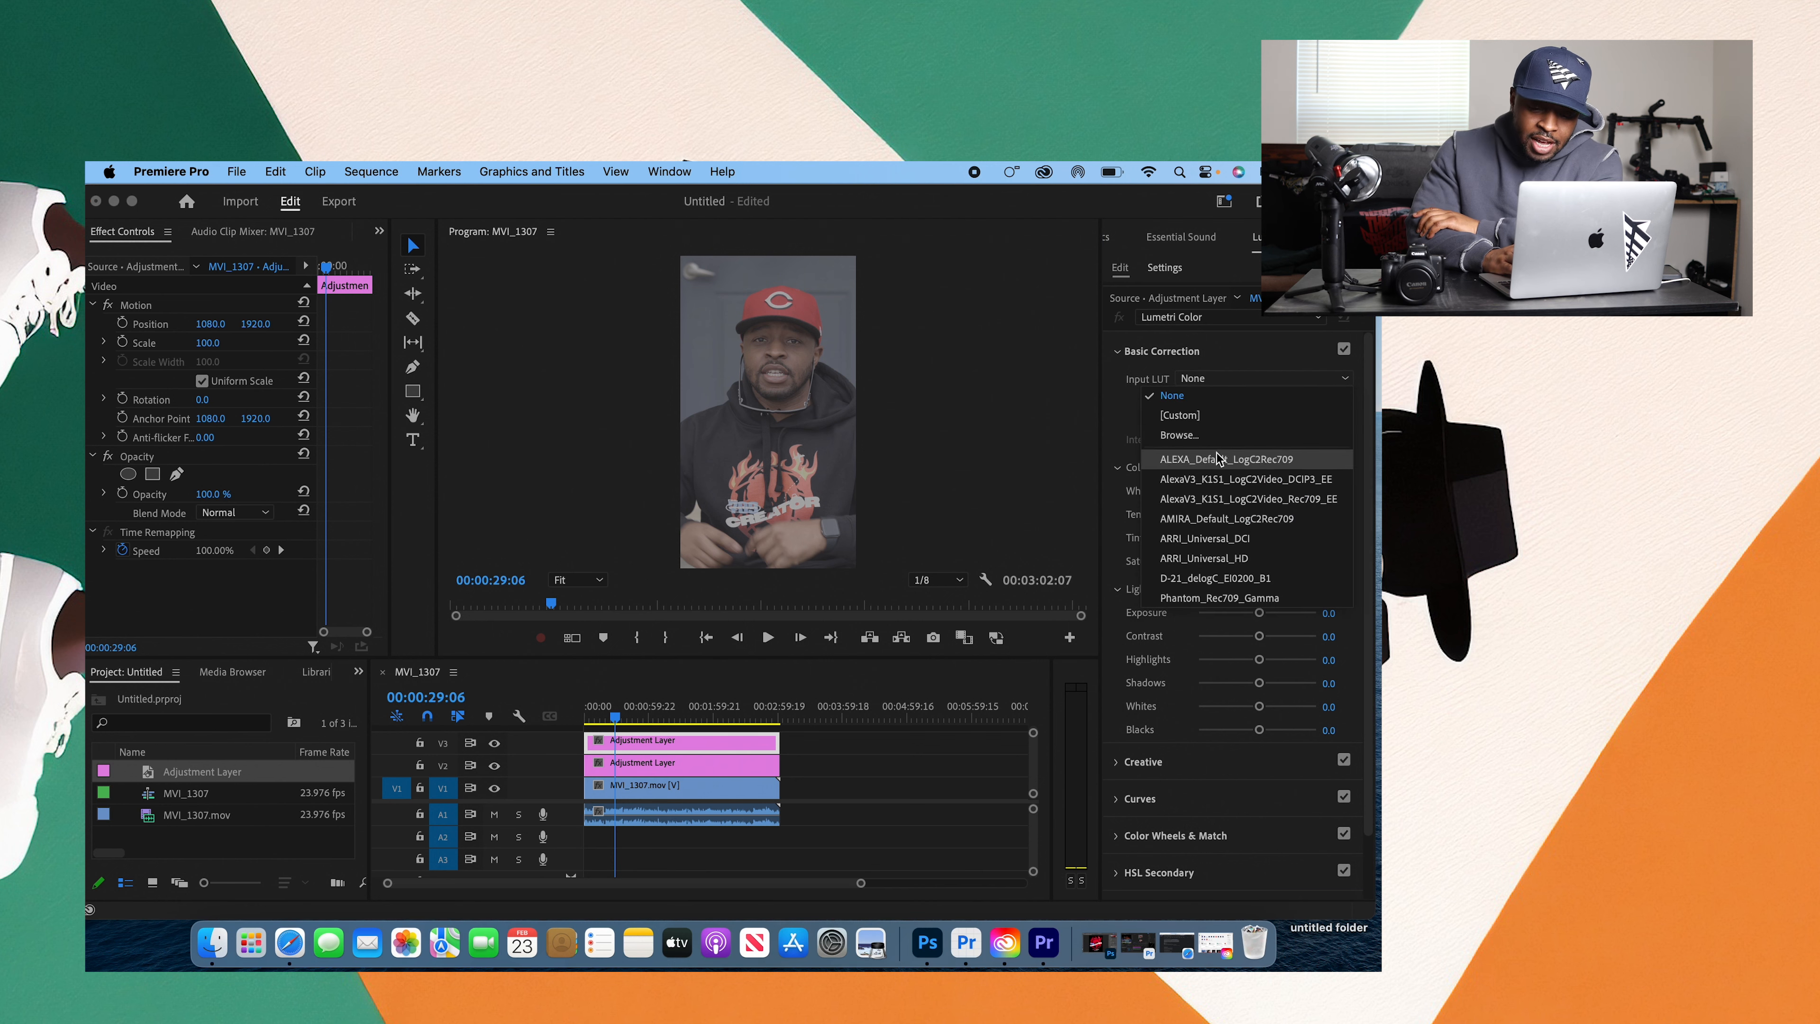
left_click(1222, 435)
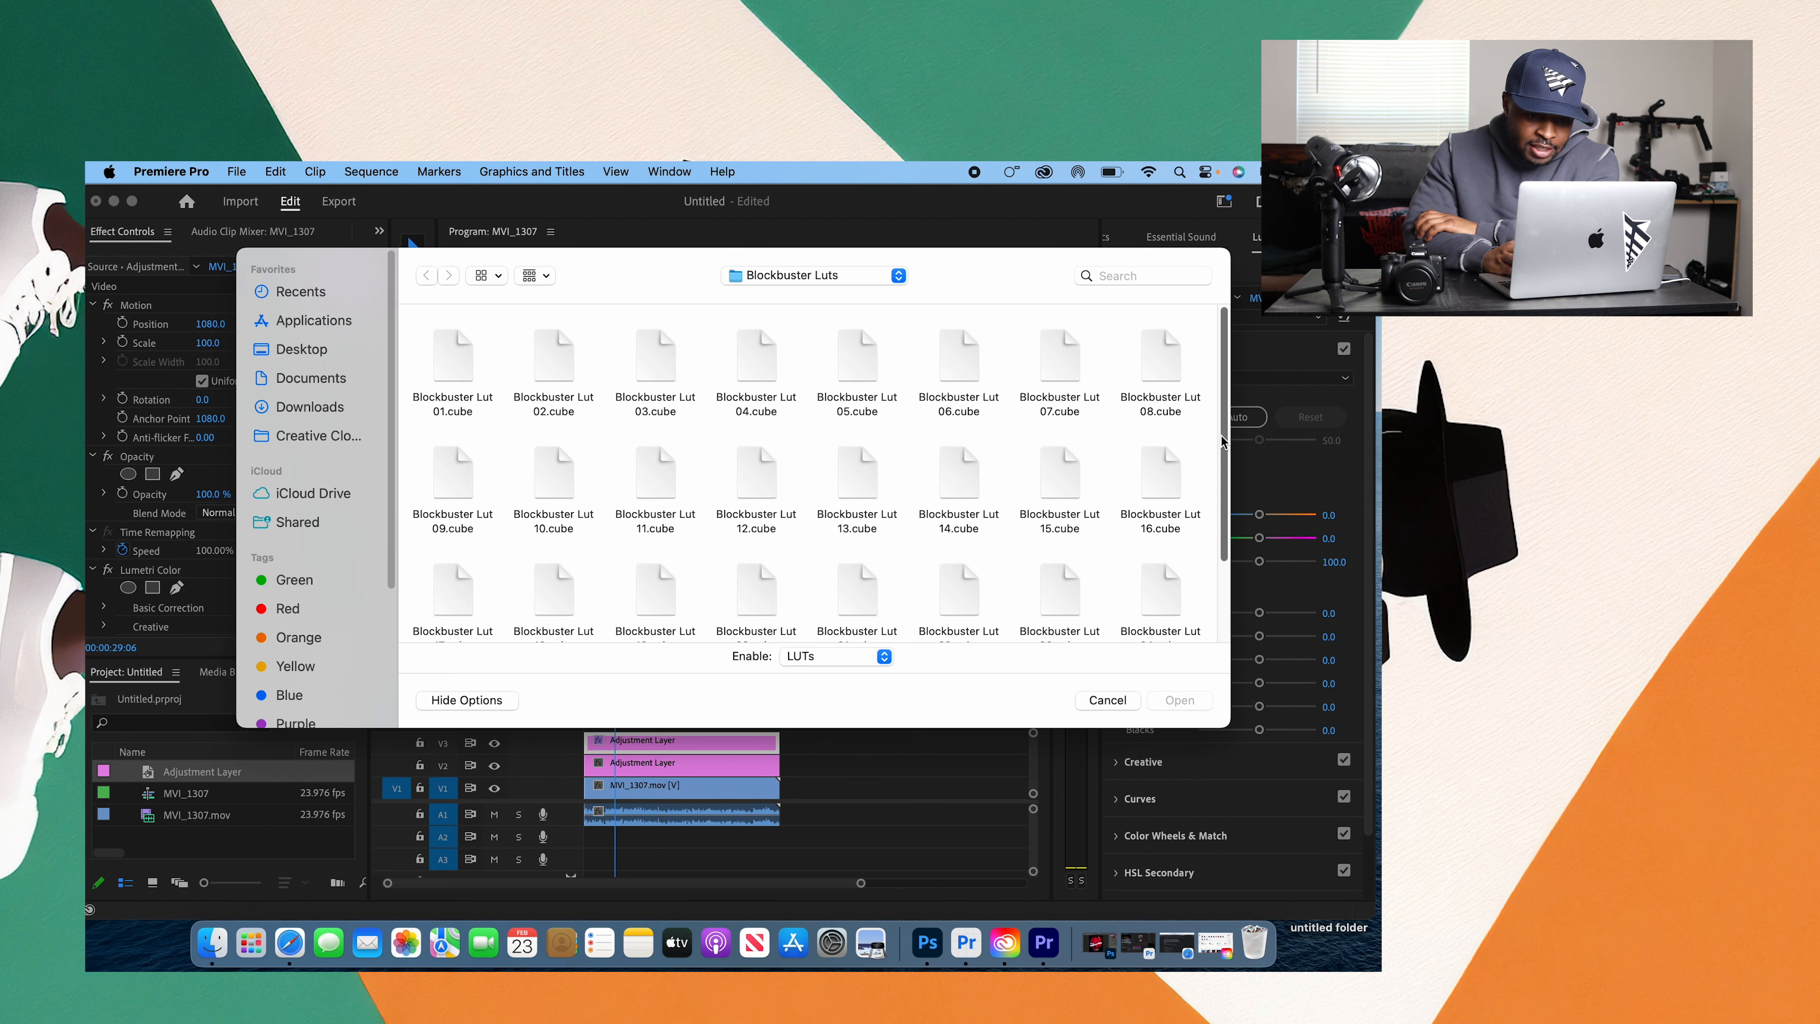
left_click(314, 407)
left_click(1169, 280)
type("qt gamm")
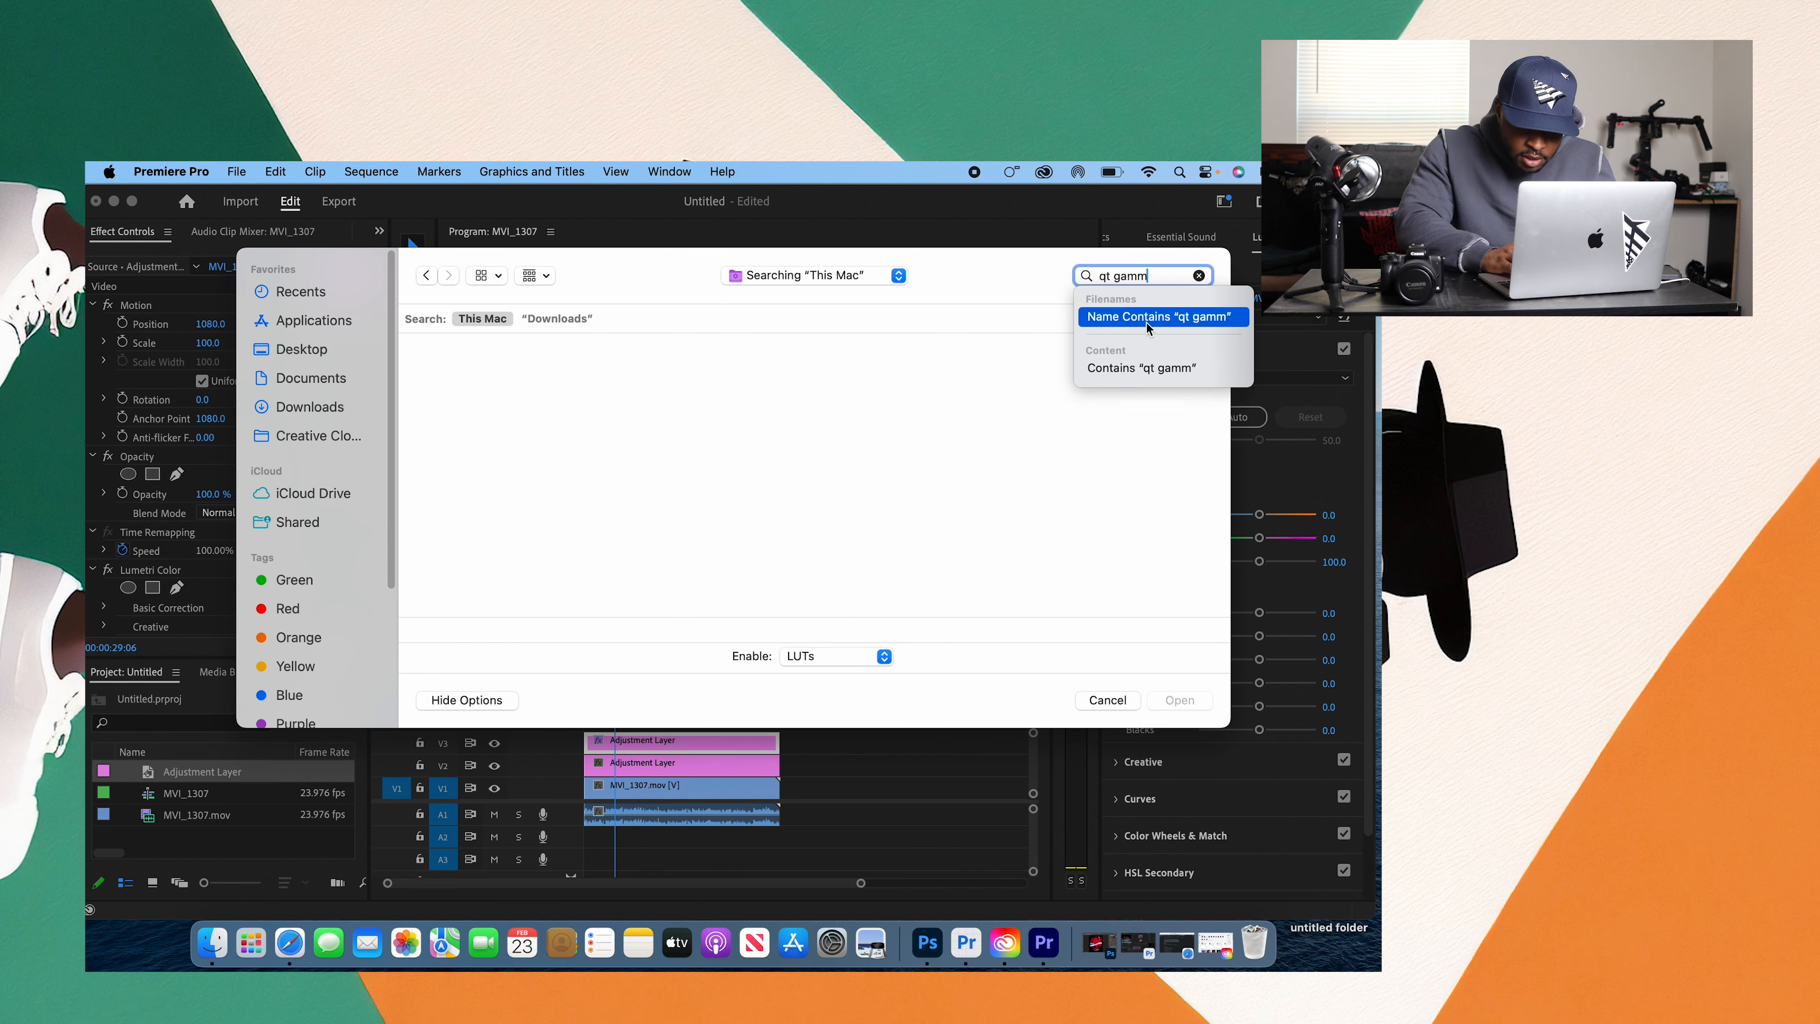
left_click_drag(1226, 432, 1216, 608)
left_click(563, 427)
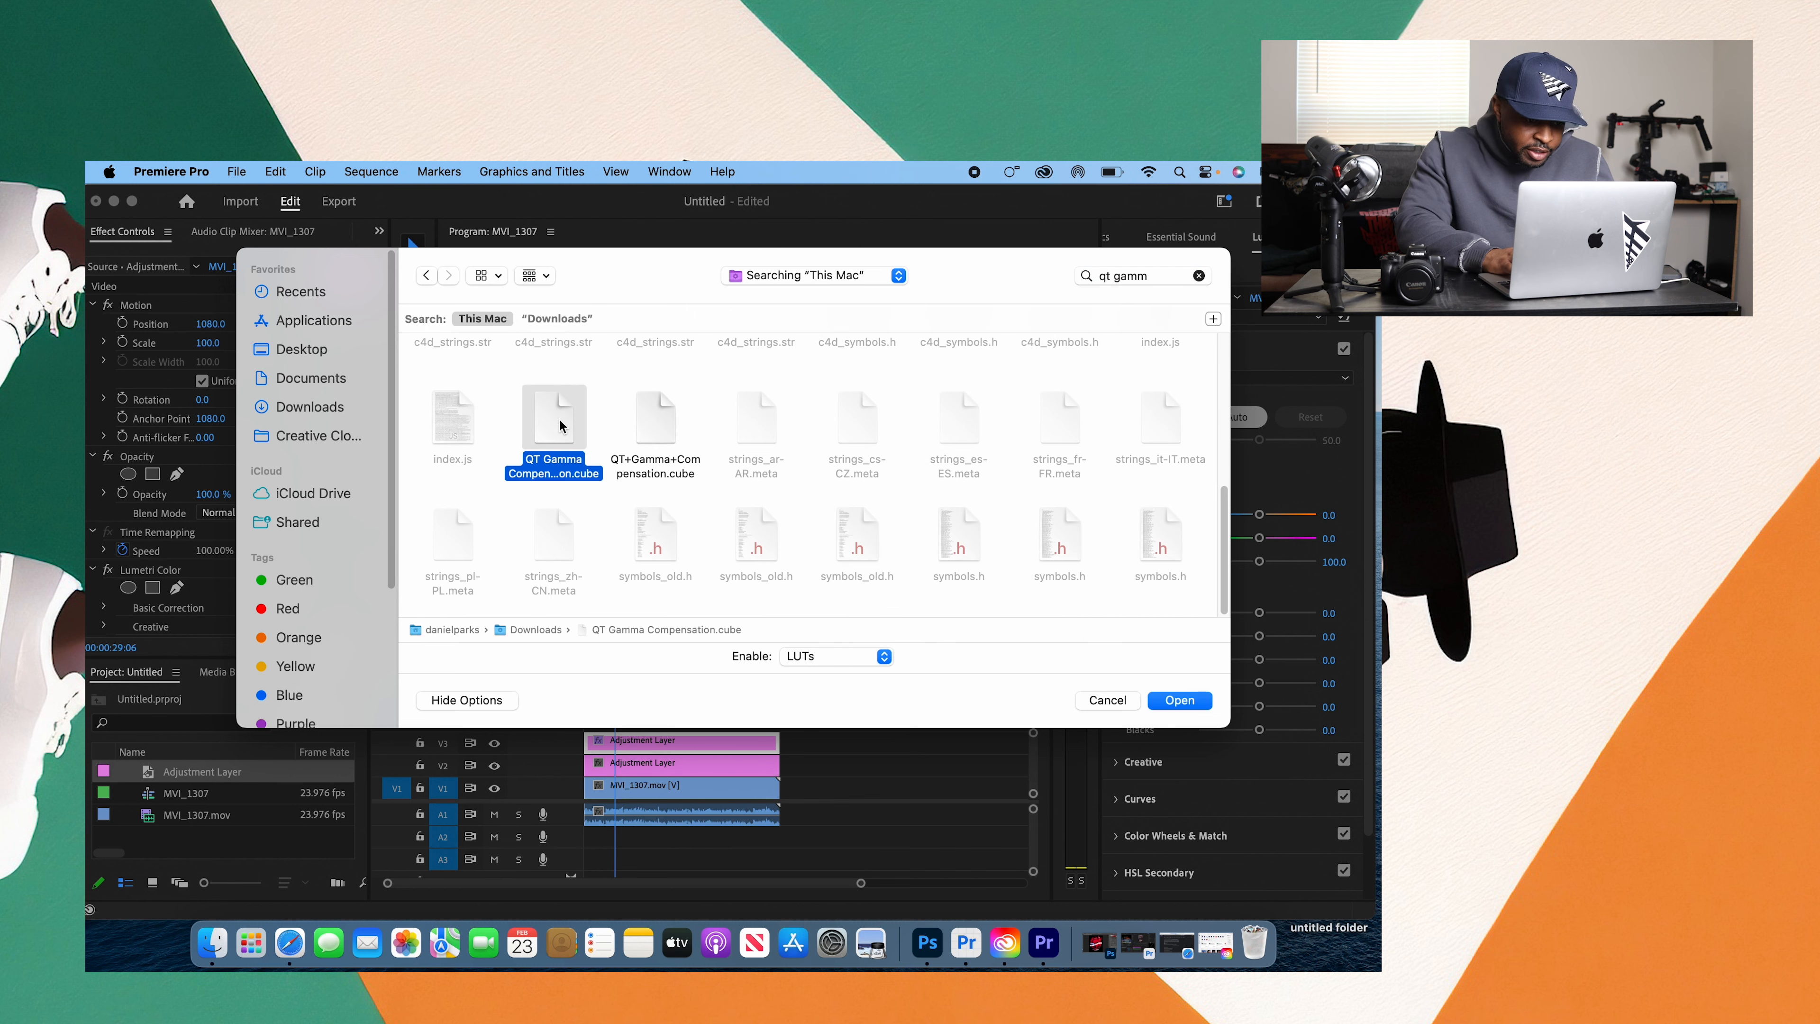
left_click(1178, 700)
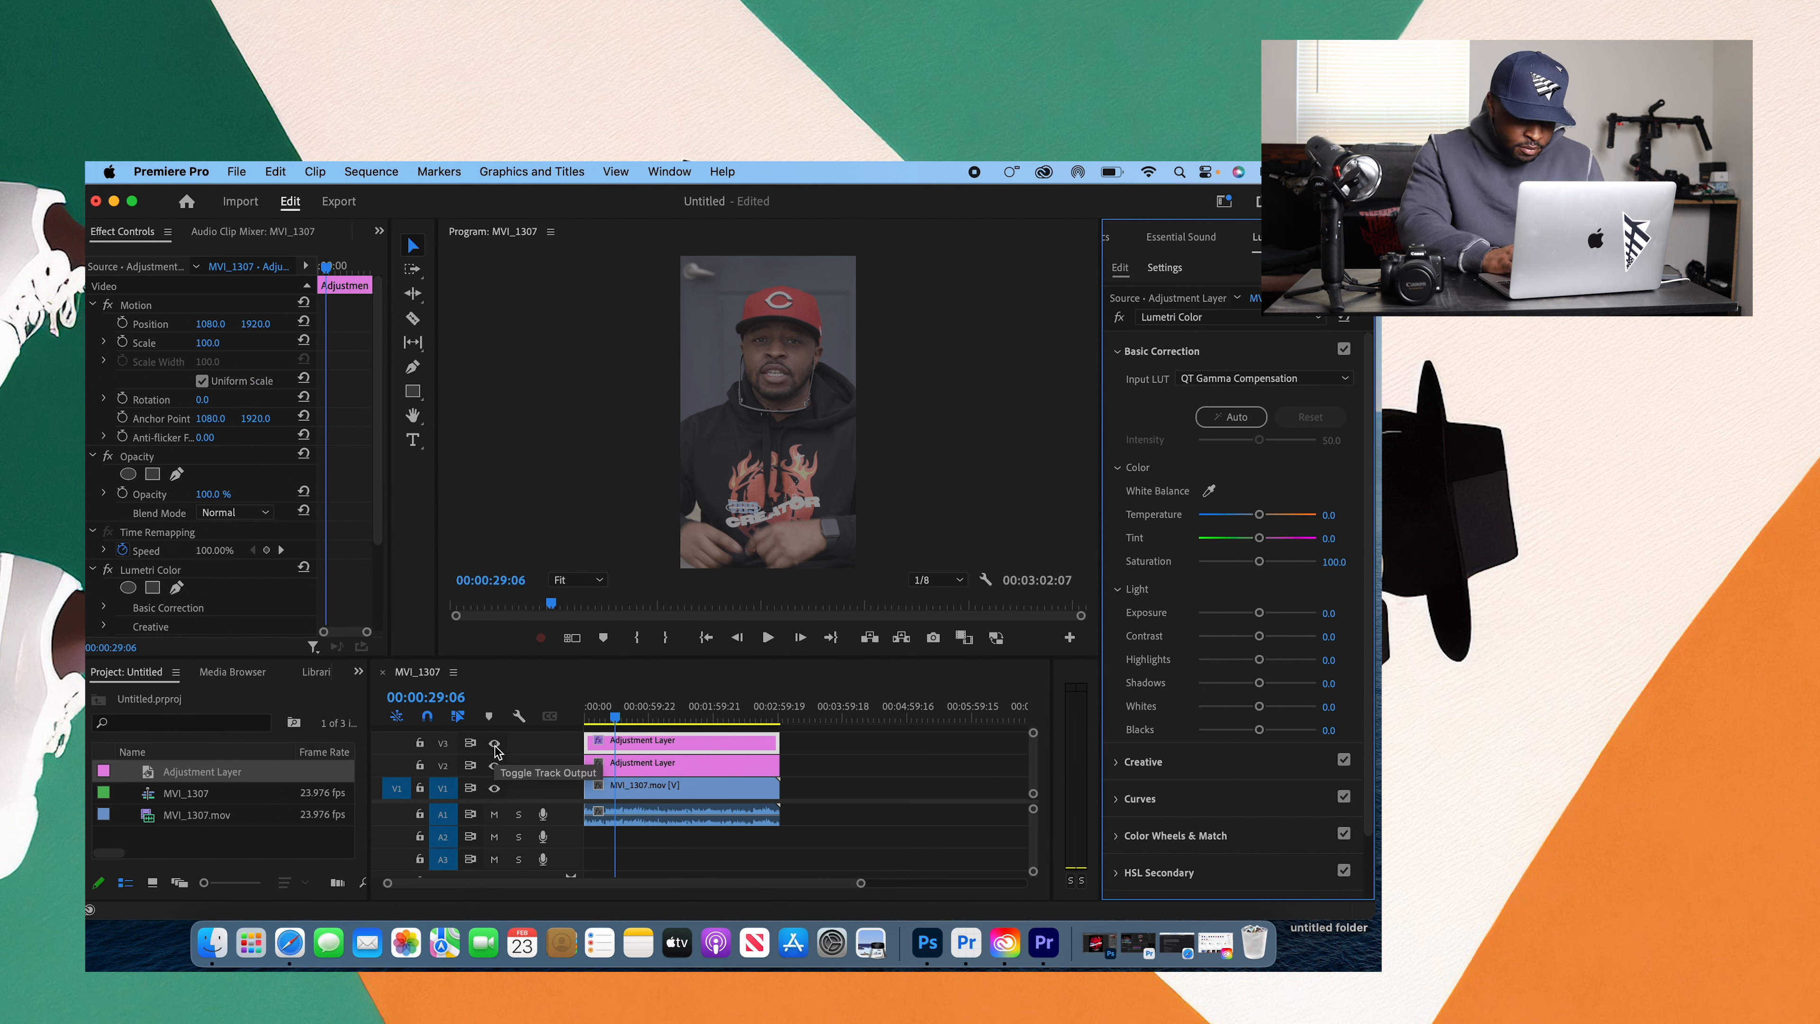
Step: Toggle the V3 track's visibility to compare the image with and without the gamma compensation LUT
key("F2")
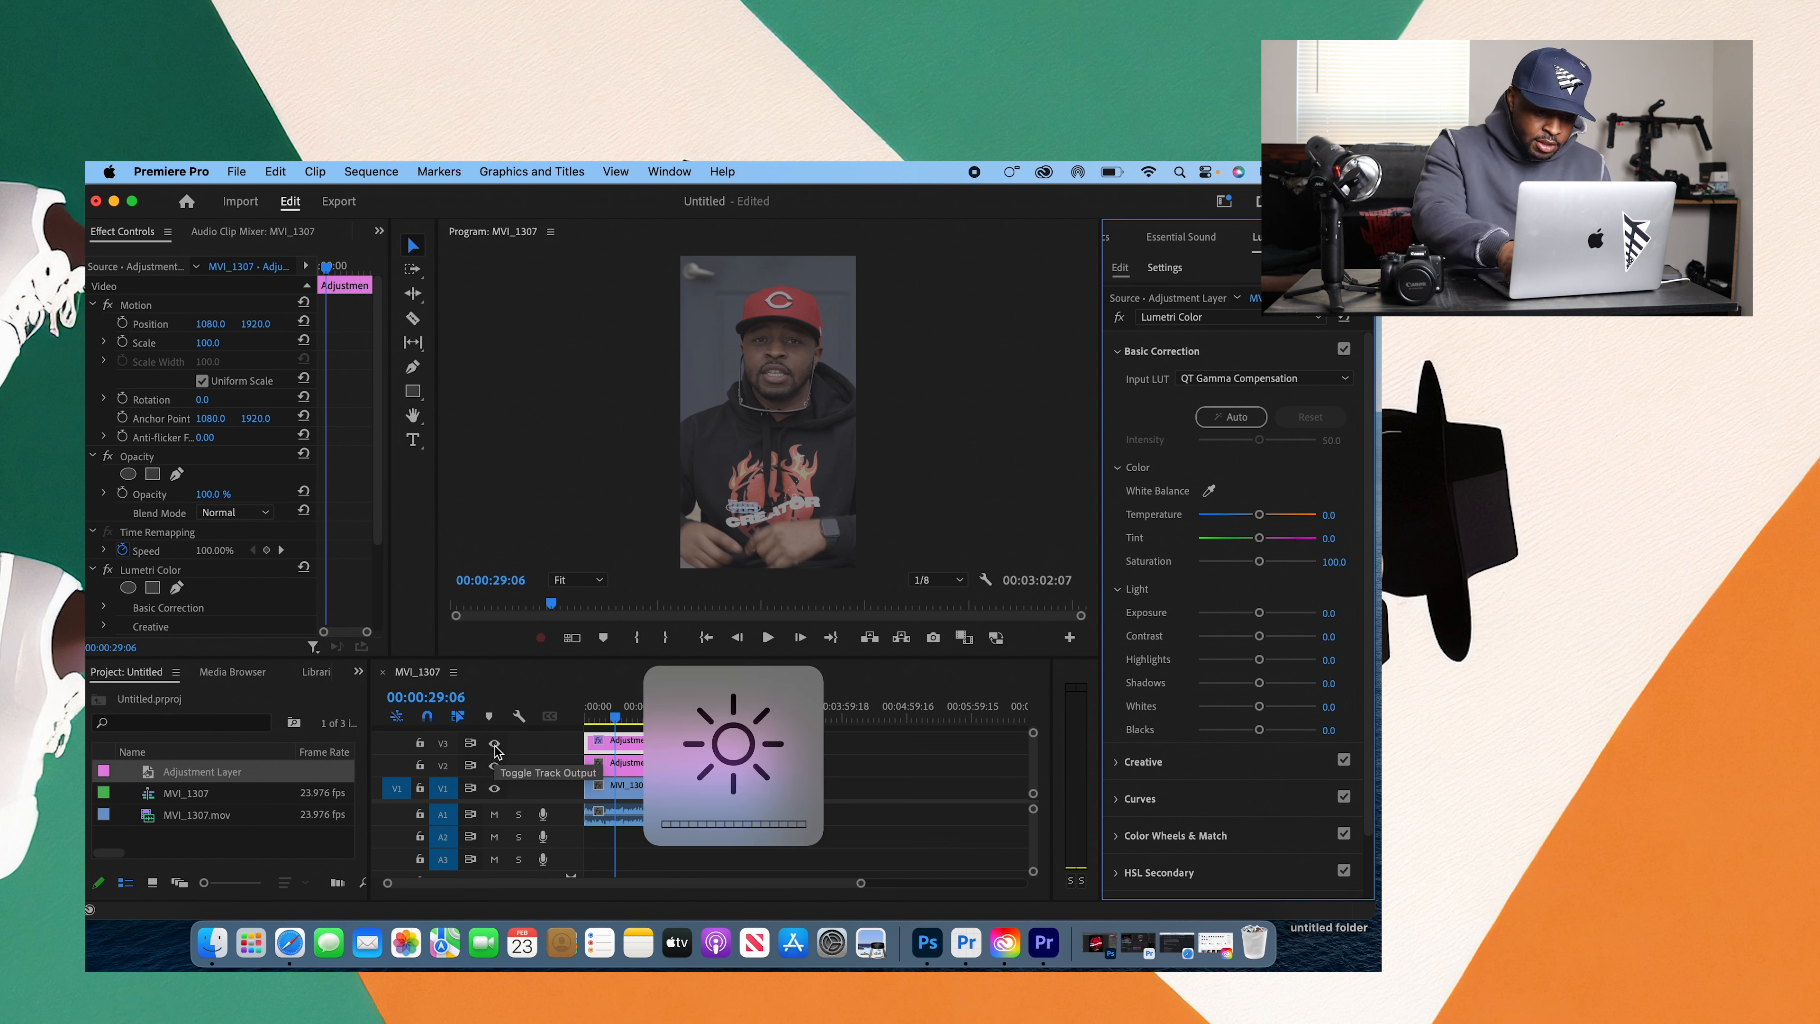
left_click(496, 747)
left_click(496, 746)
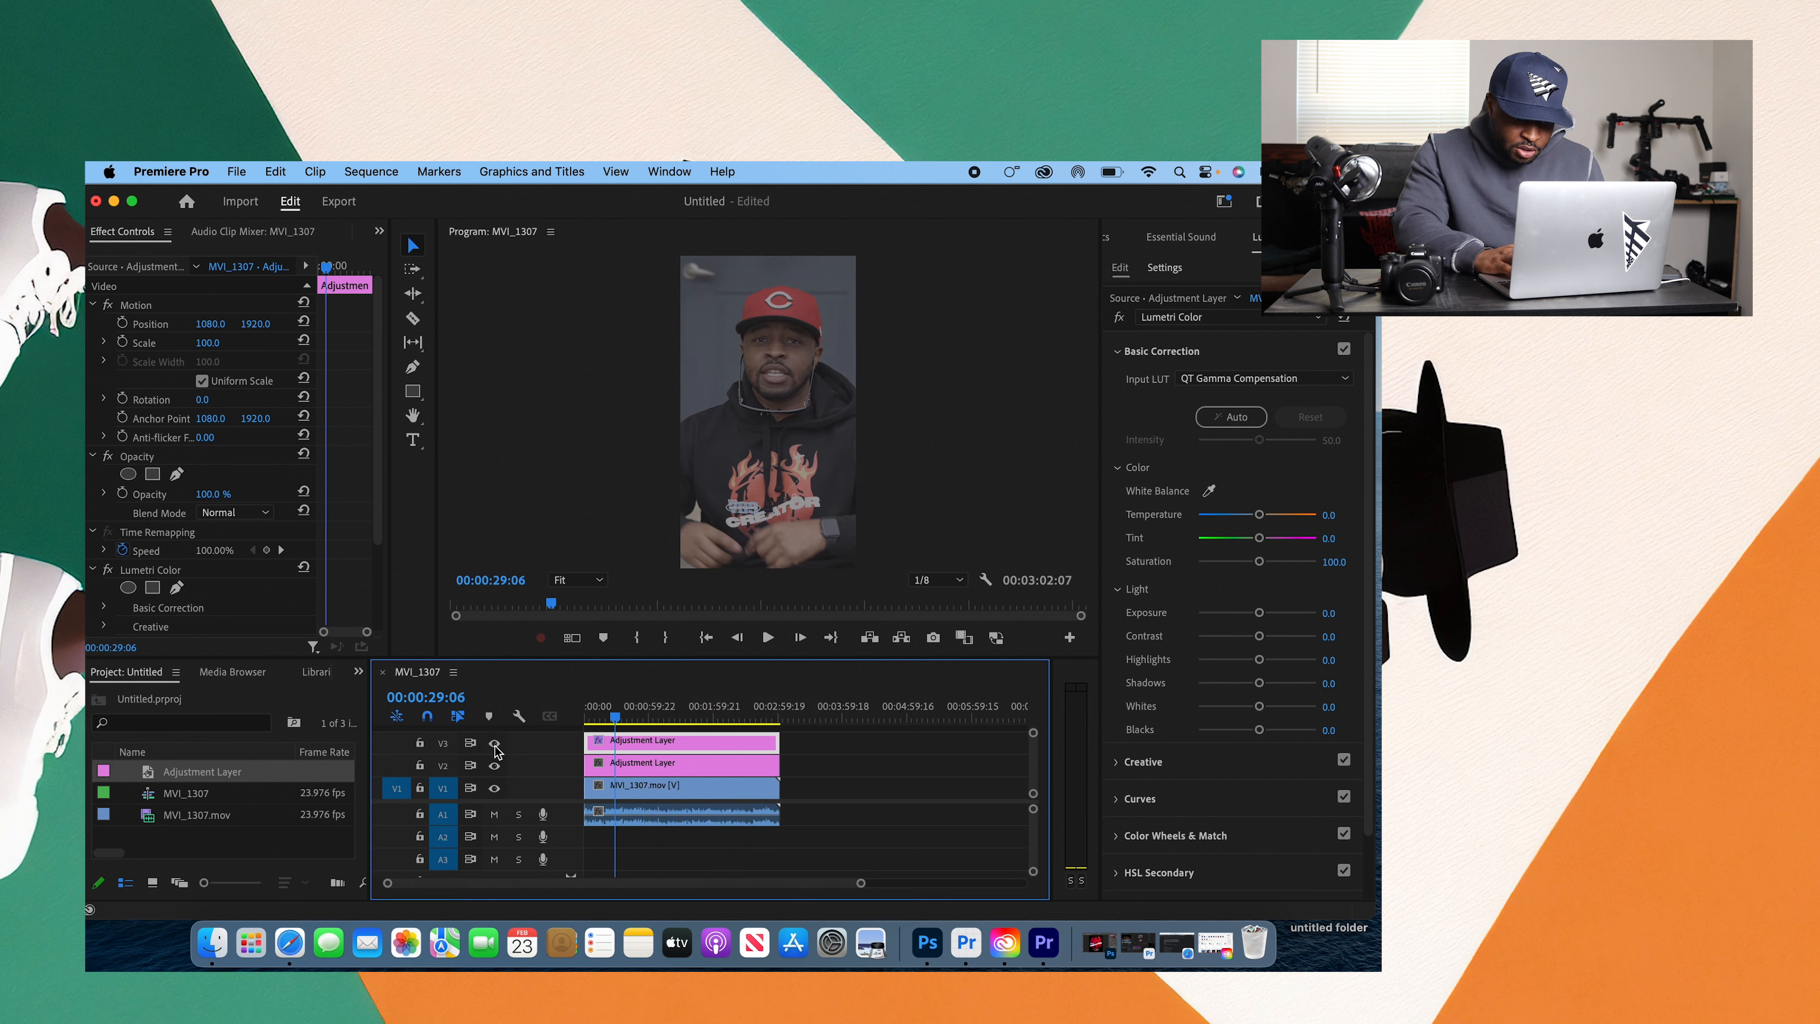
left_click(495, 745)
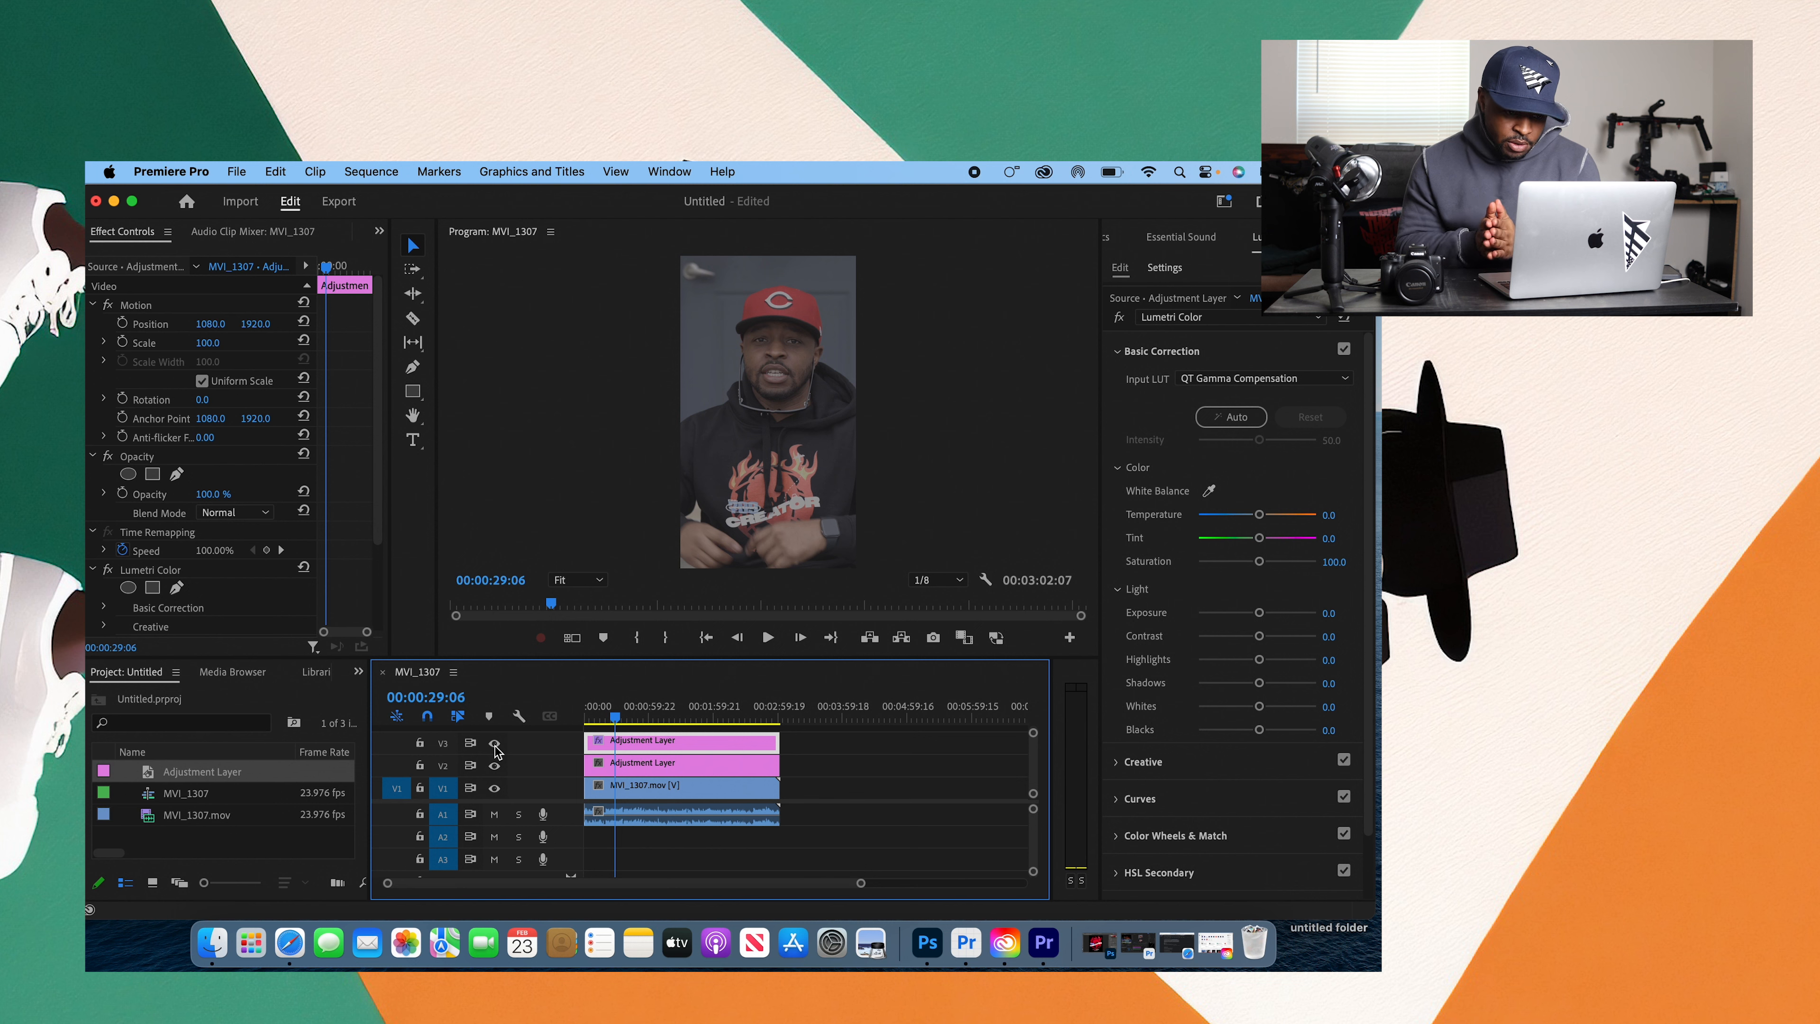
Step: Set the V3 adjustment layer's Input LUT to None and collapse Basic Correction
left_click(1298, 380)
left_click(1298, 394)
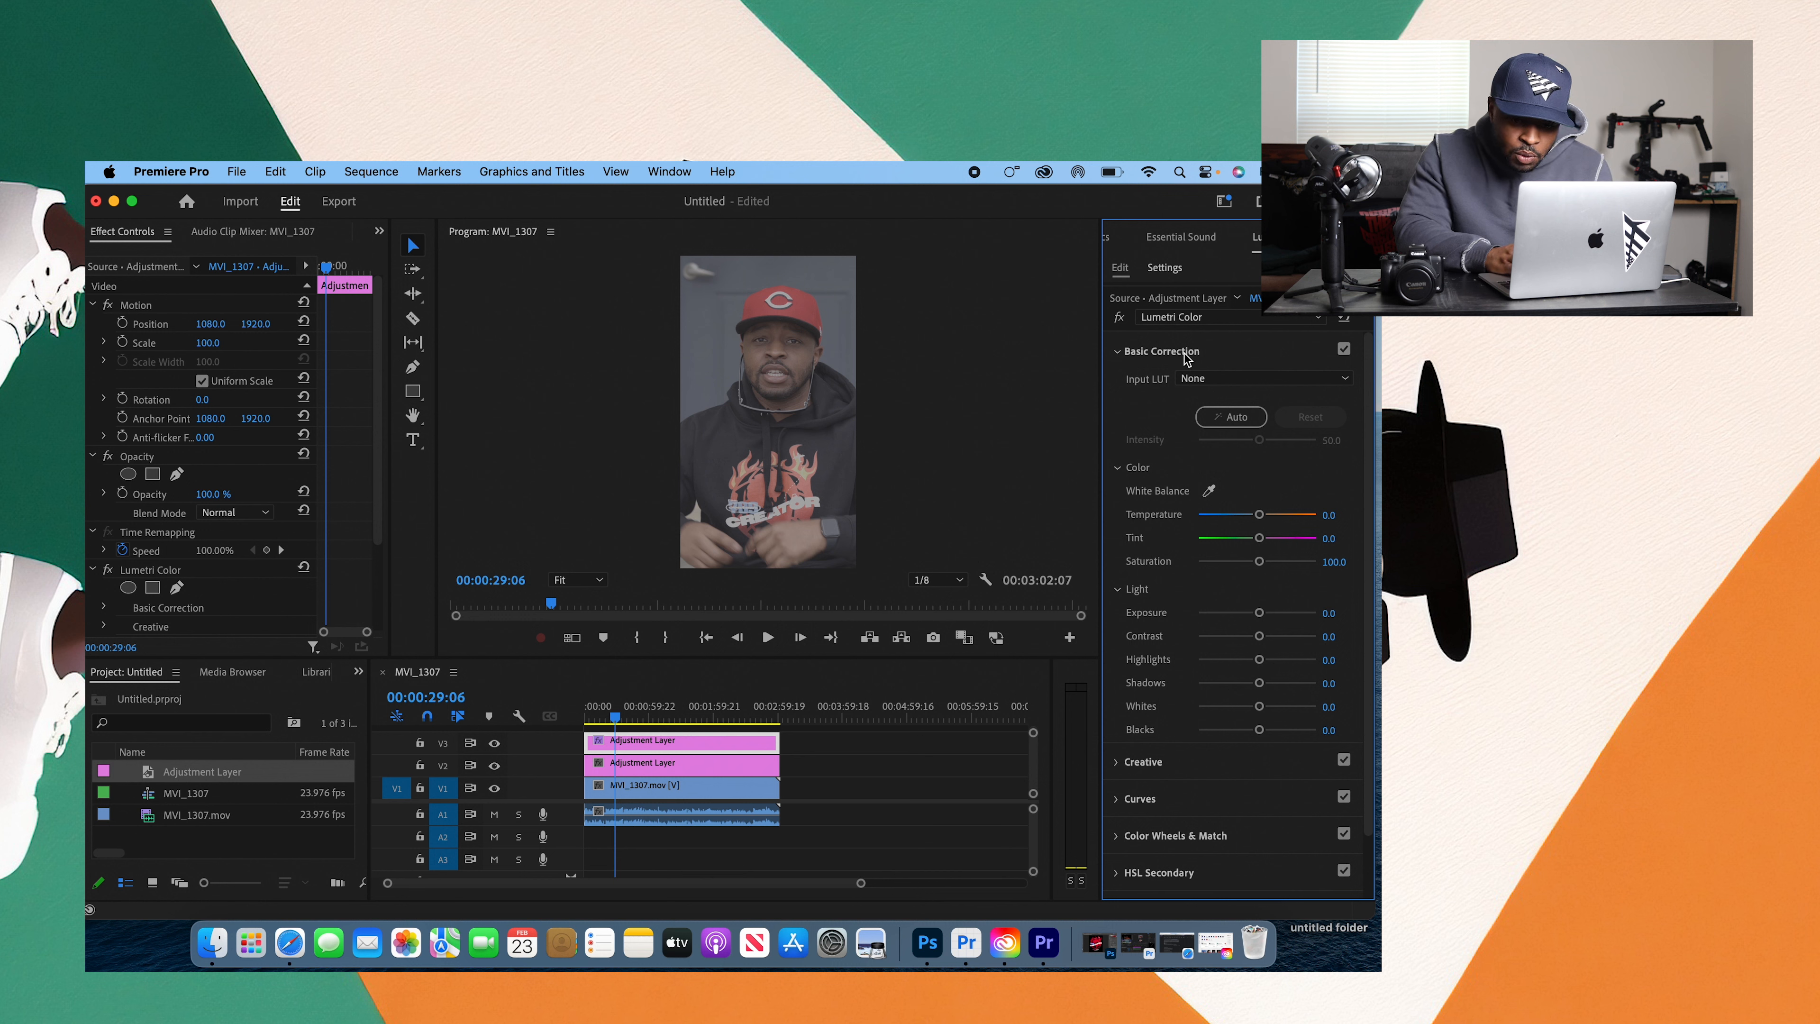
left_click(1124, 353)
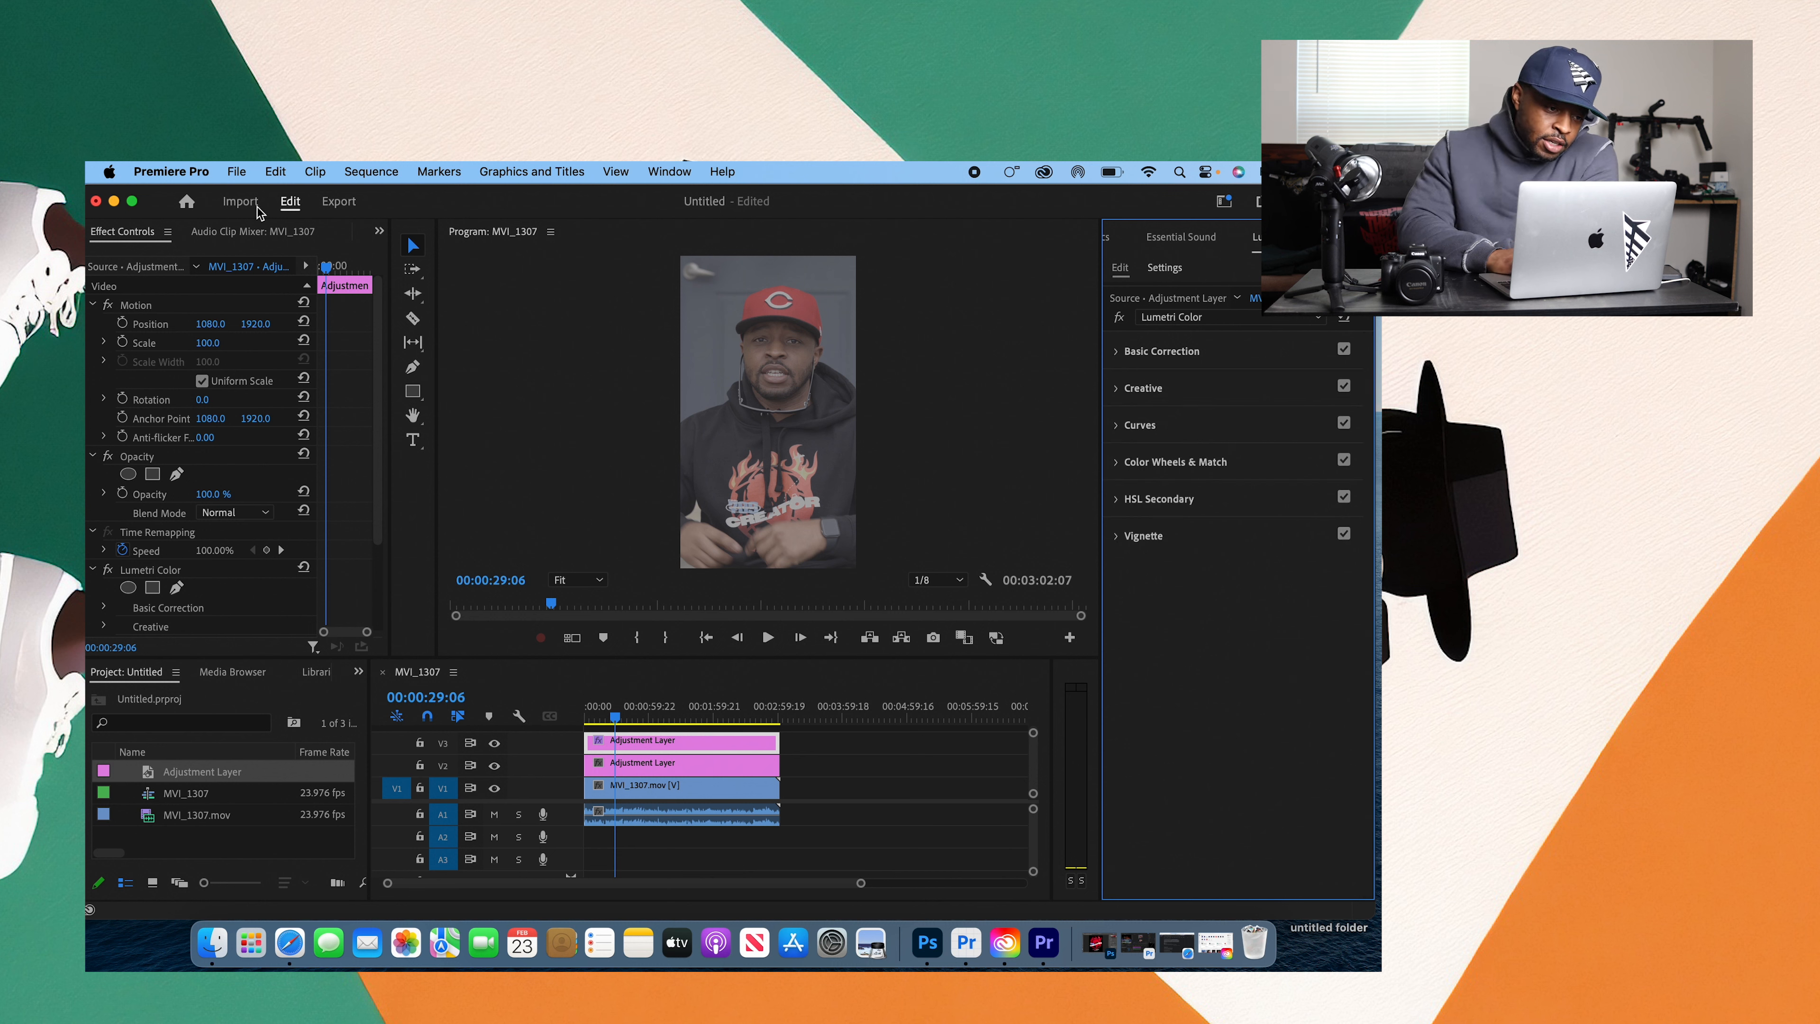
Step: Display the Lumetri Scopes and briefly check the Basic Correction controls
left_click(379, 230)
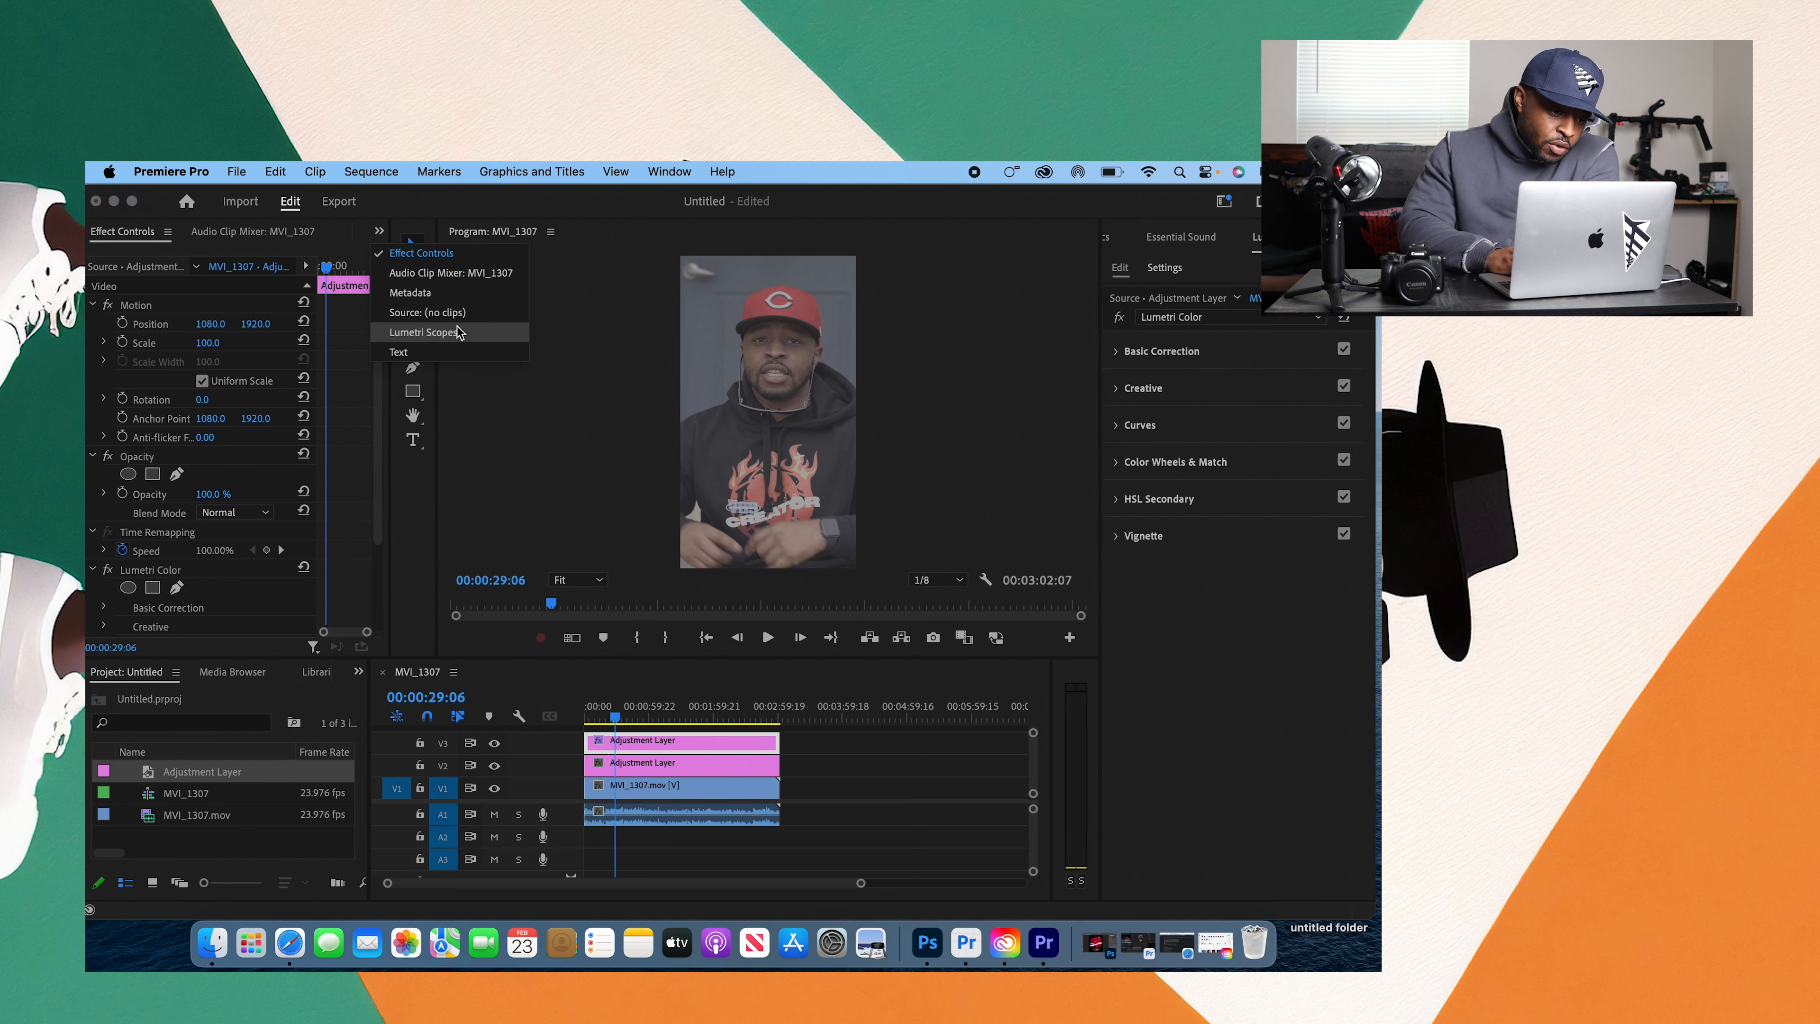
left_click(430, 337)
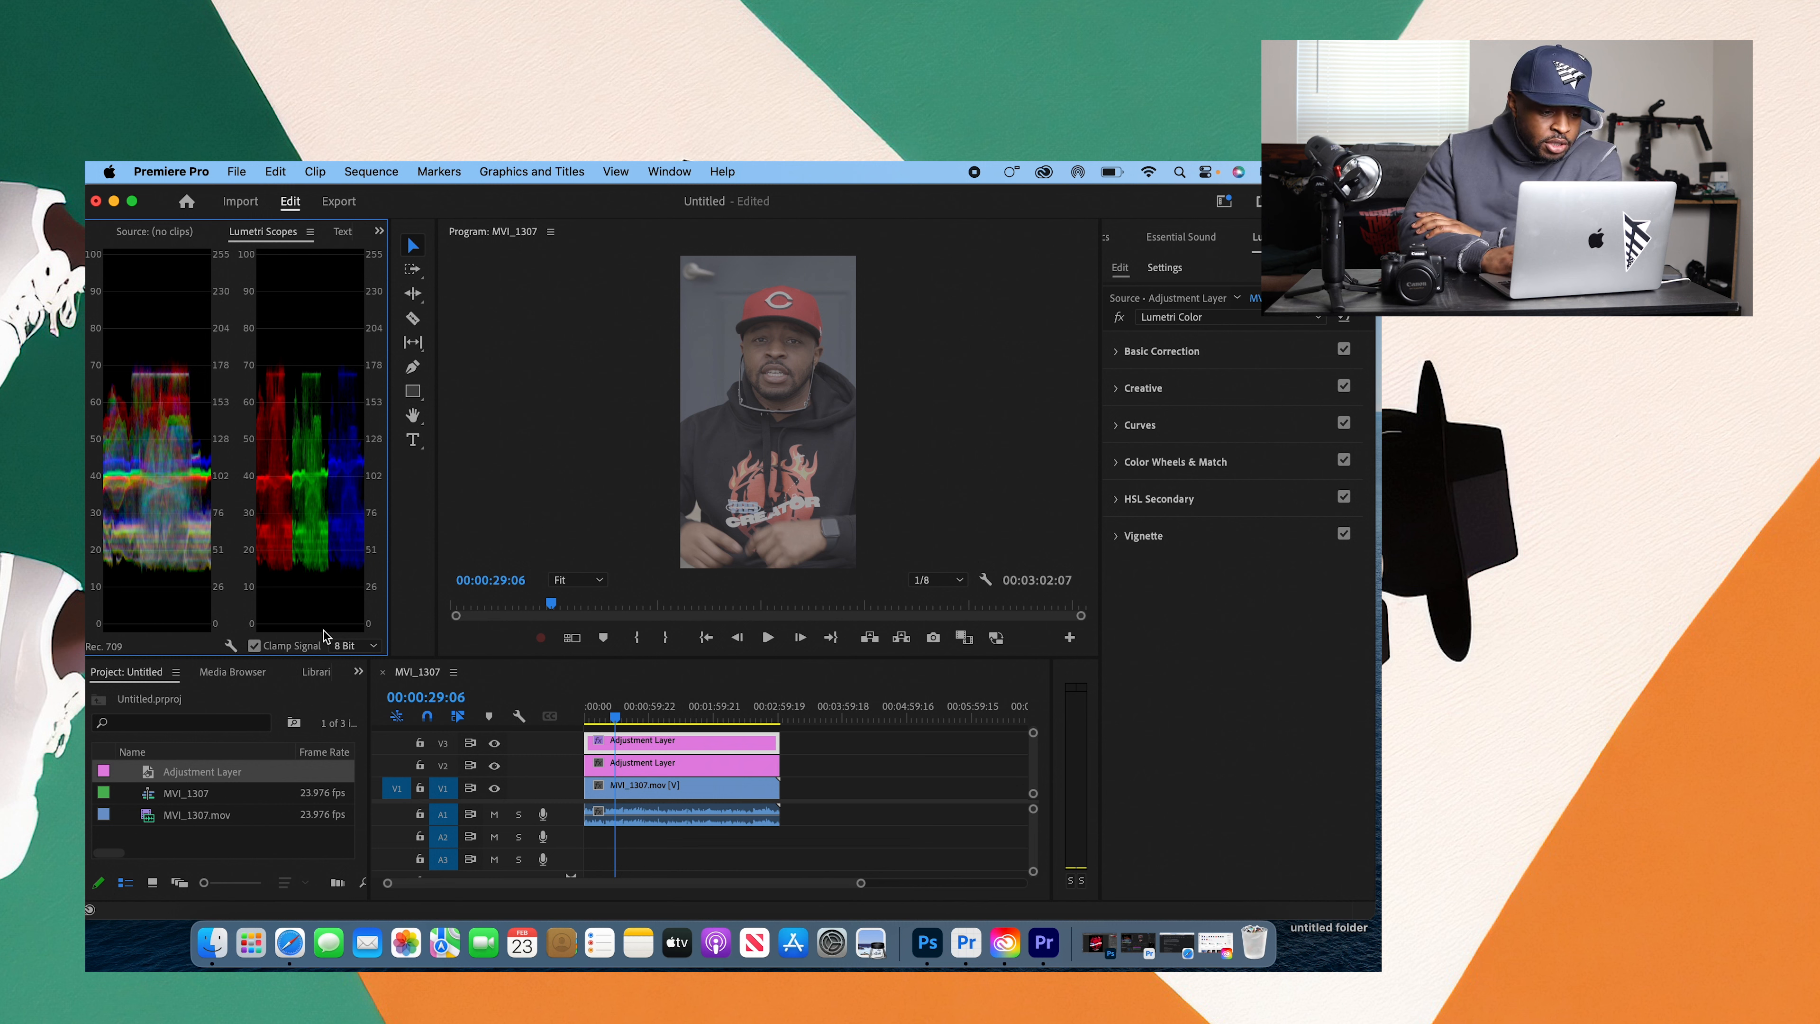
left_click(1118, 353)
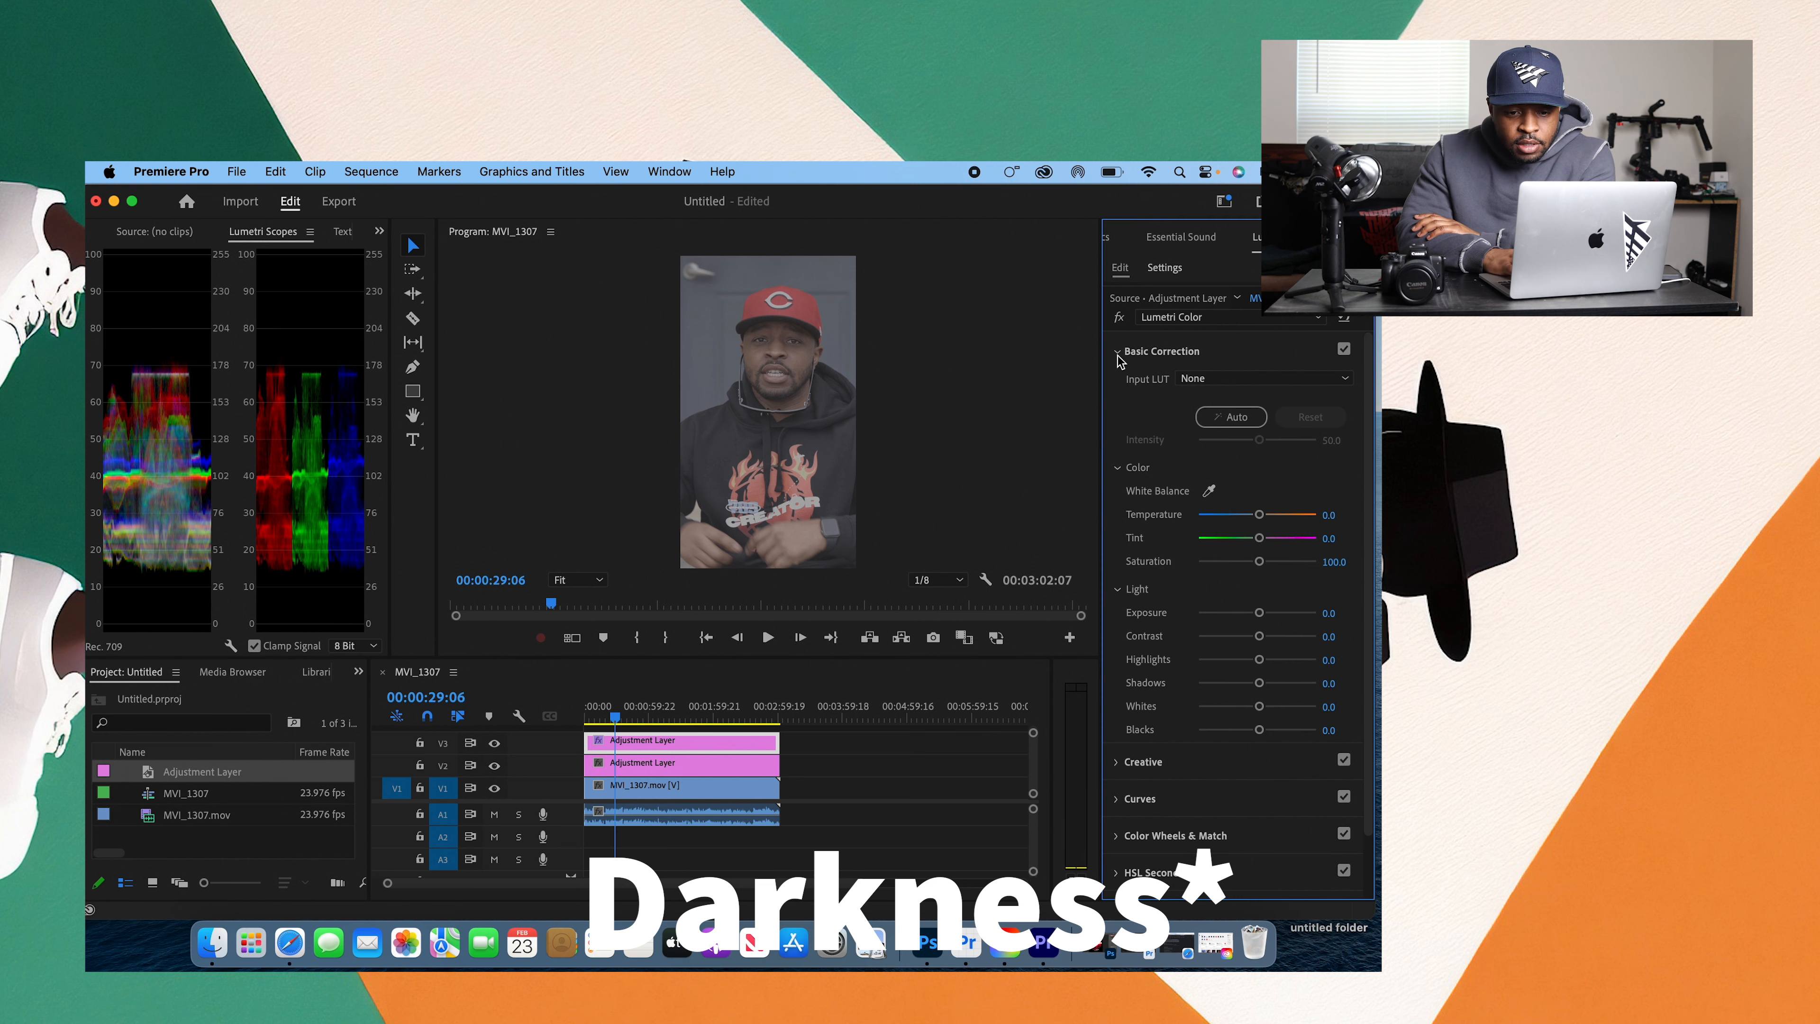
left_click(1119, 355)
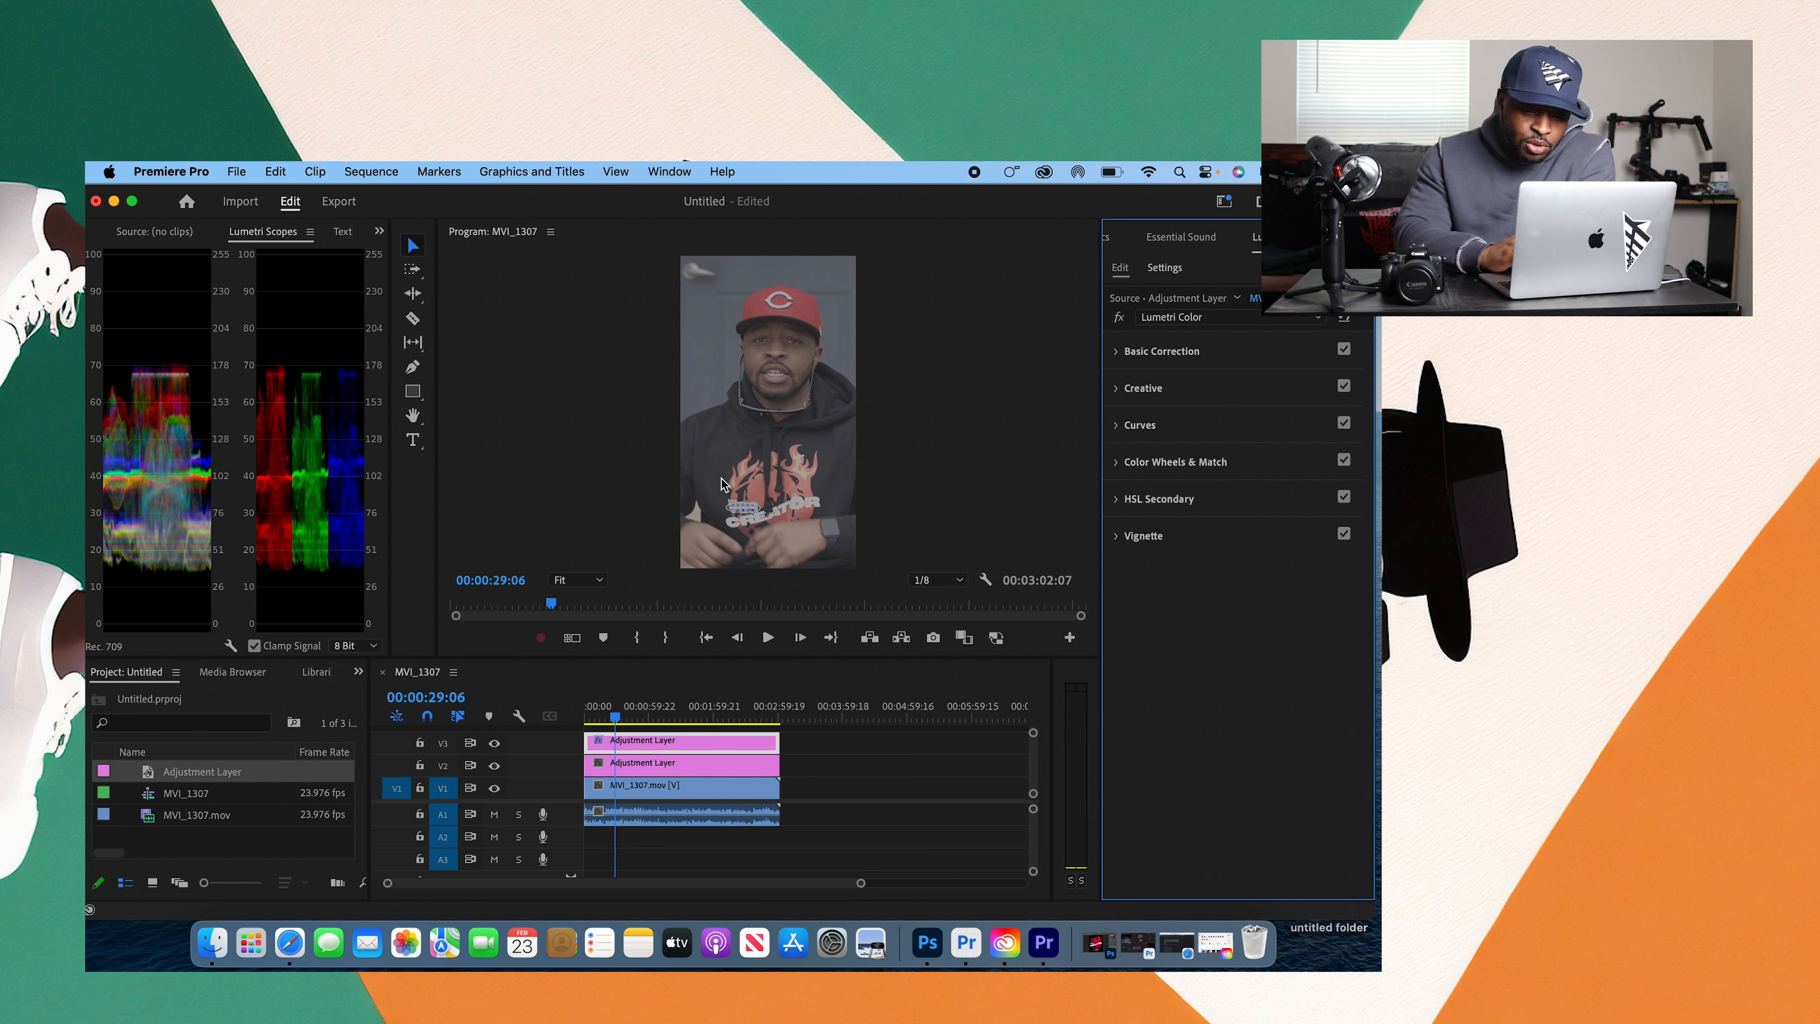
Step: Show the RGB curve graph in the Curves section and collapse Hue Saturation Curves
left_click(1117, 423)
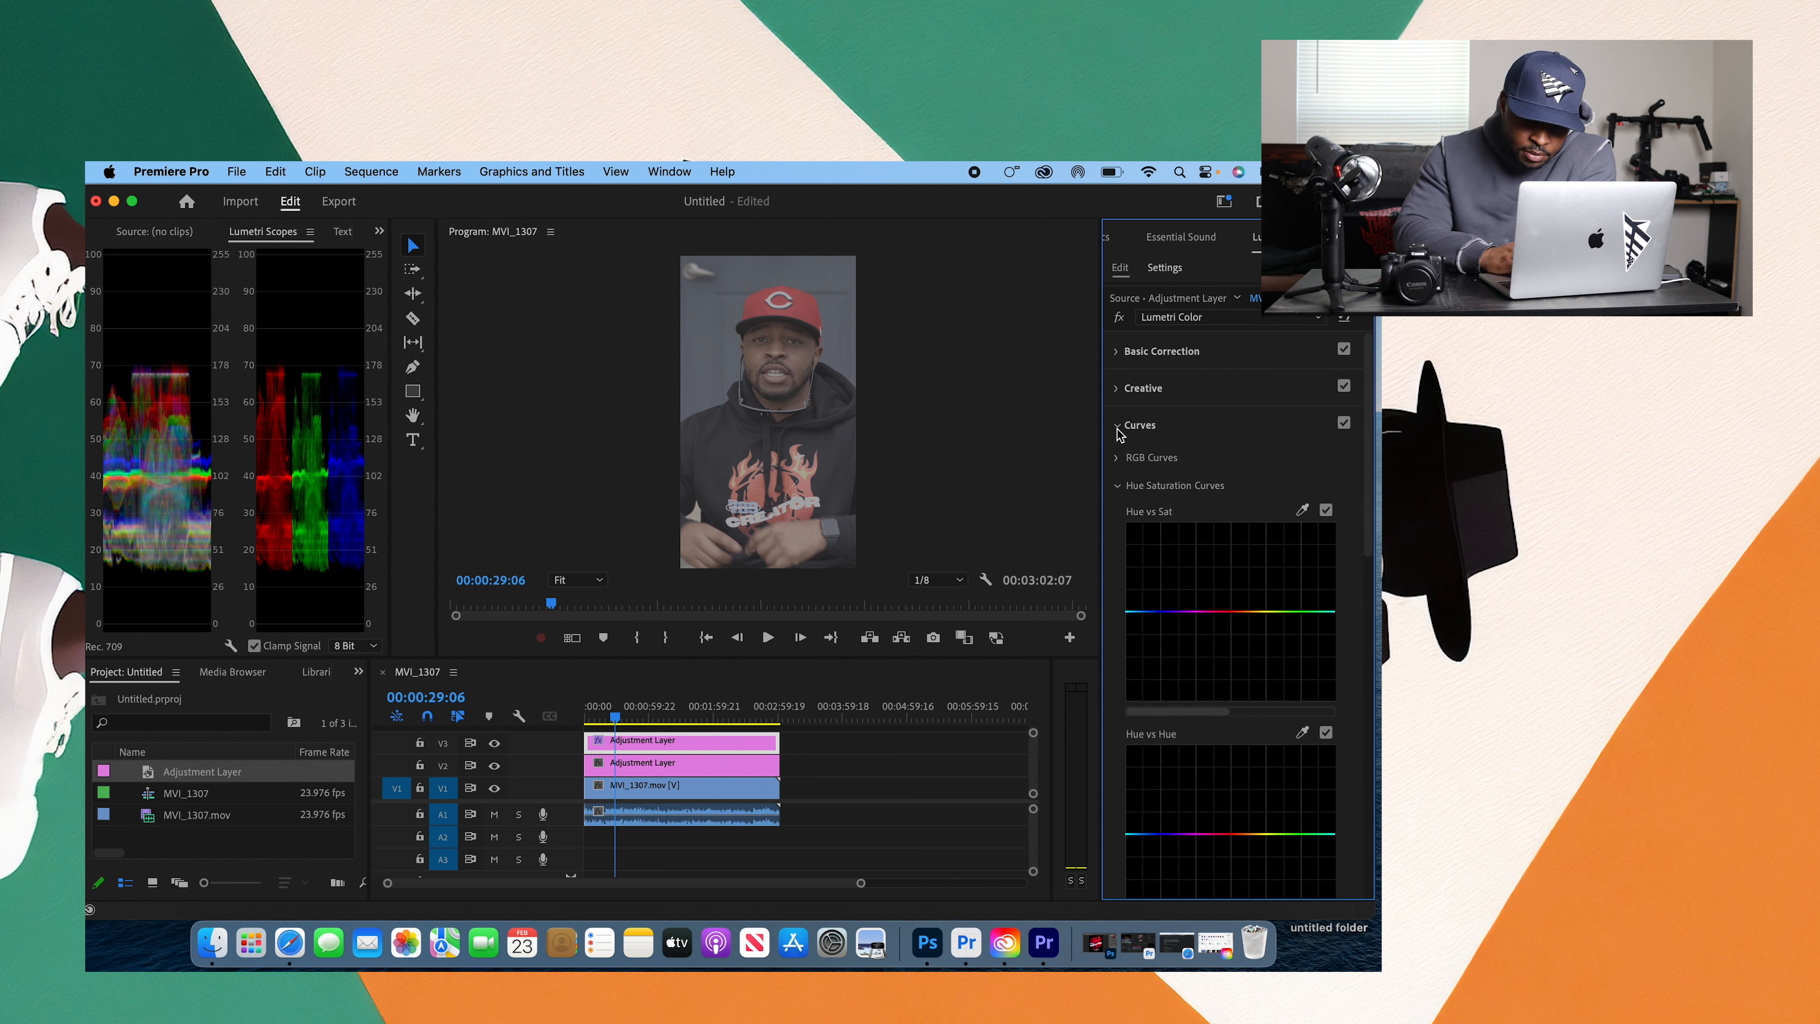
left_click(1119, 486)
left_click(1117, 457)
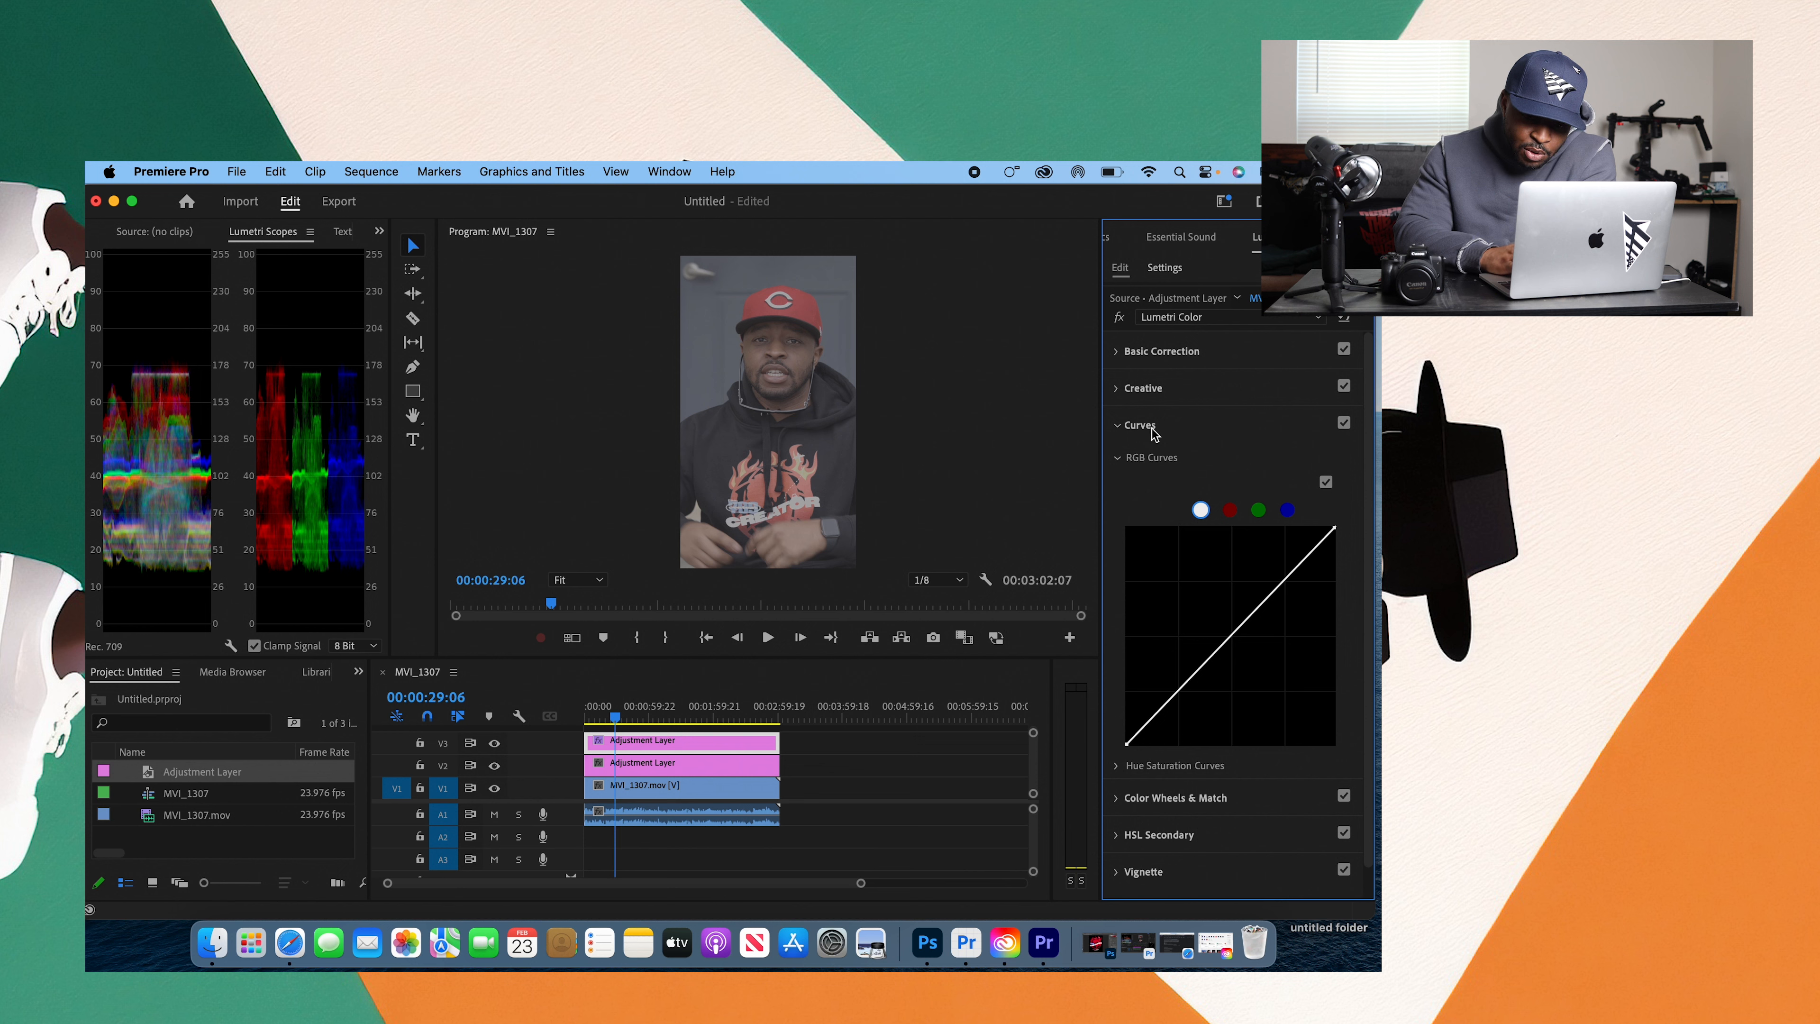
Step: Try raising Blacks to 13.6 in Basic Correction and collapse the section
left_click(1119, 353)
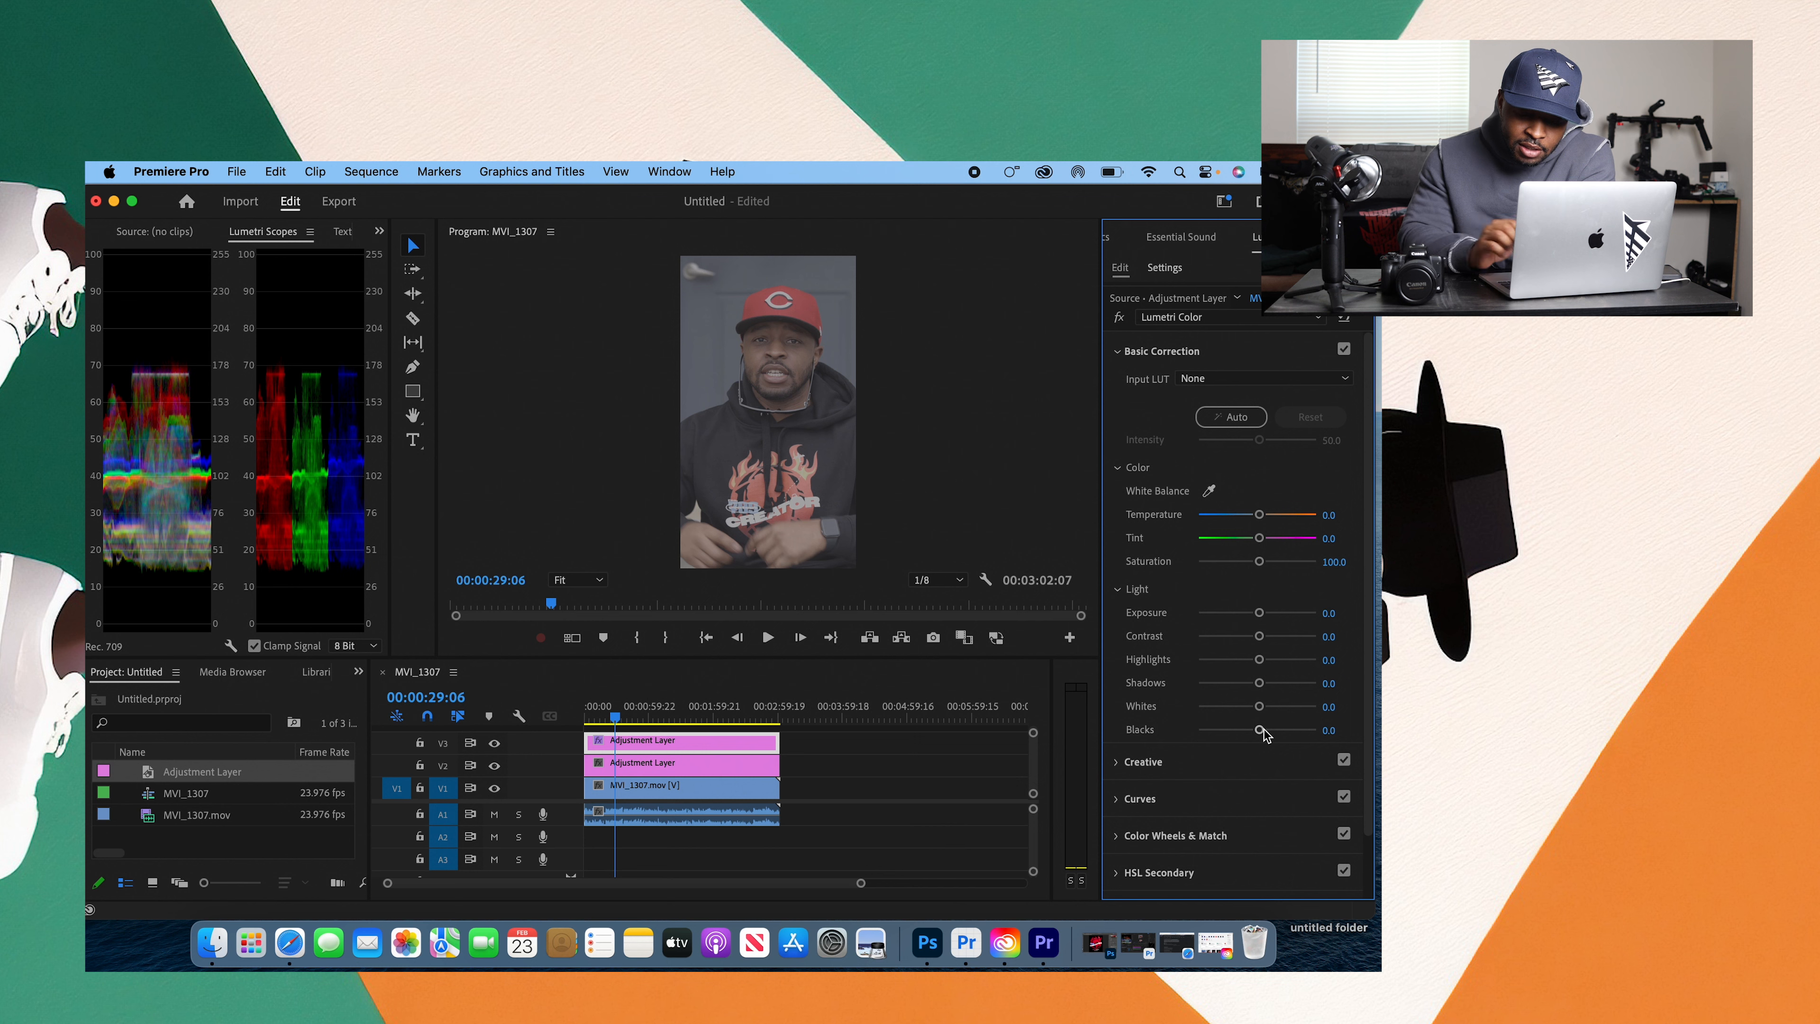
mouse_move(1259, 732)
left_mouse_down()
mouse_move(1222, 731)
mouse_move(1265, 731)
left_mouse_up()
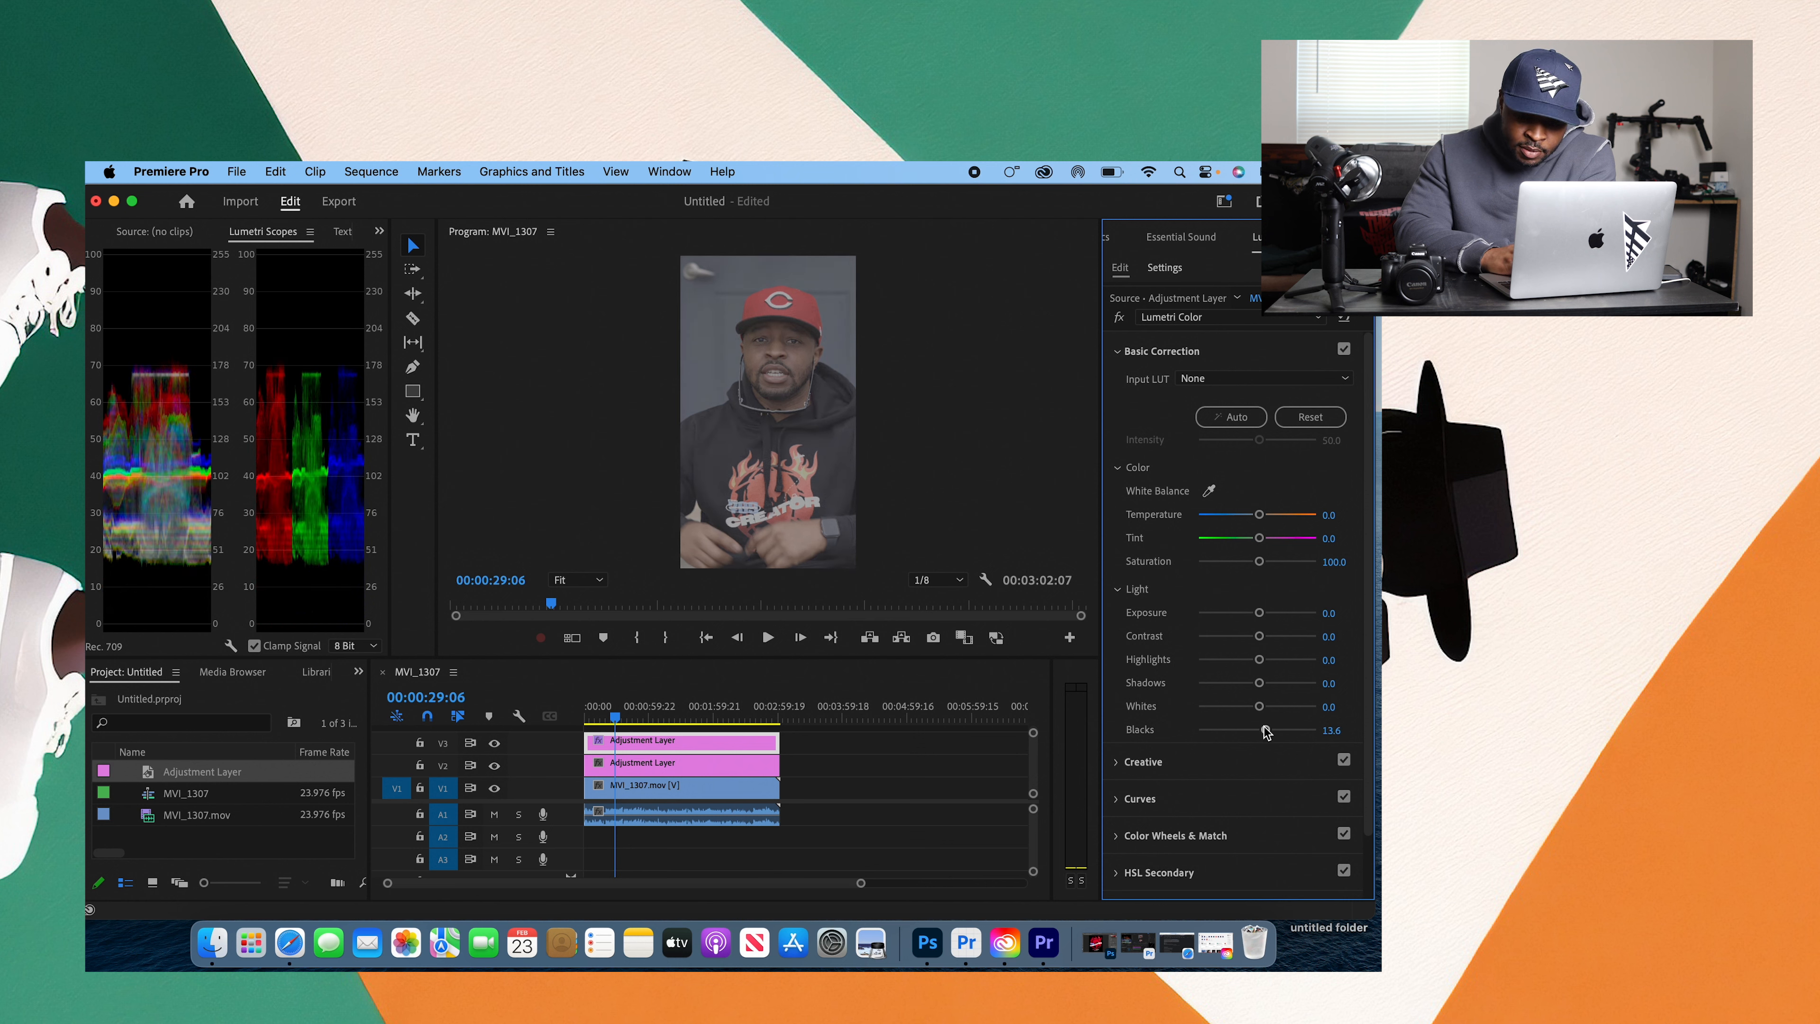
left_click(1116, 351)
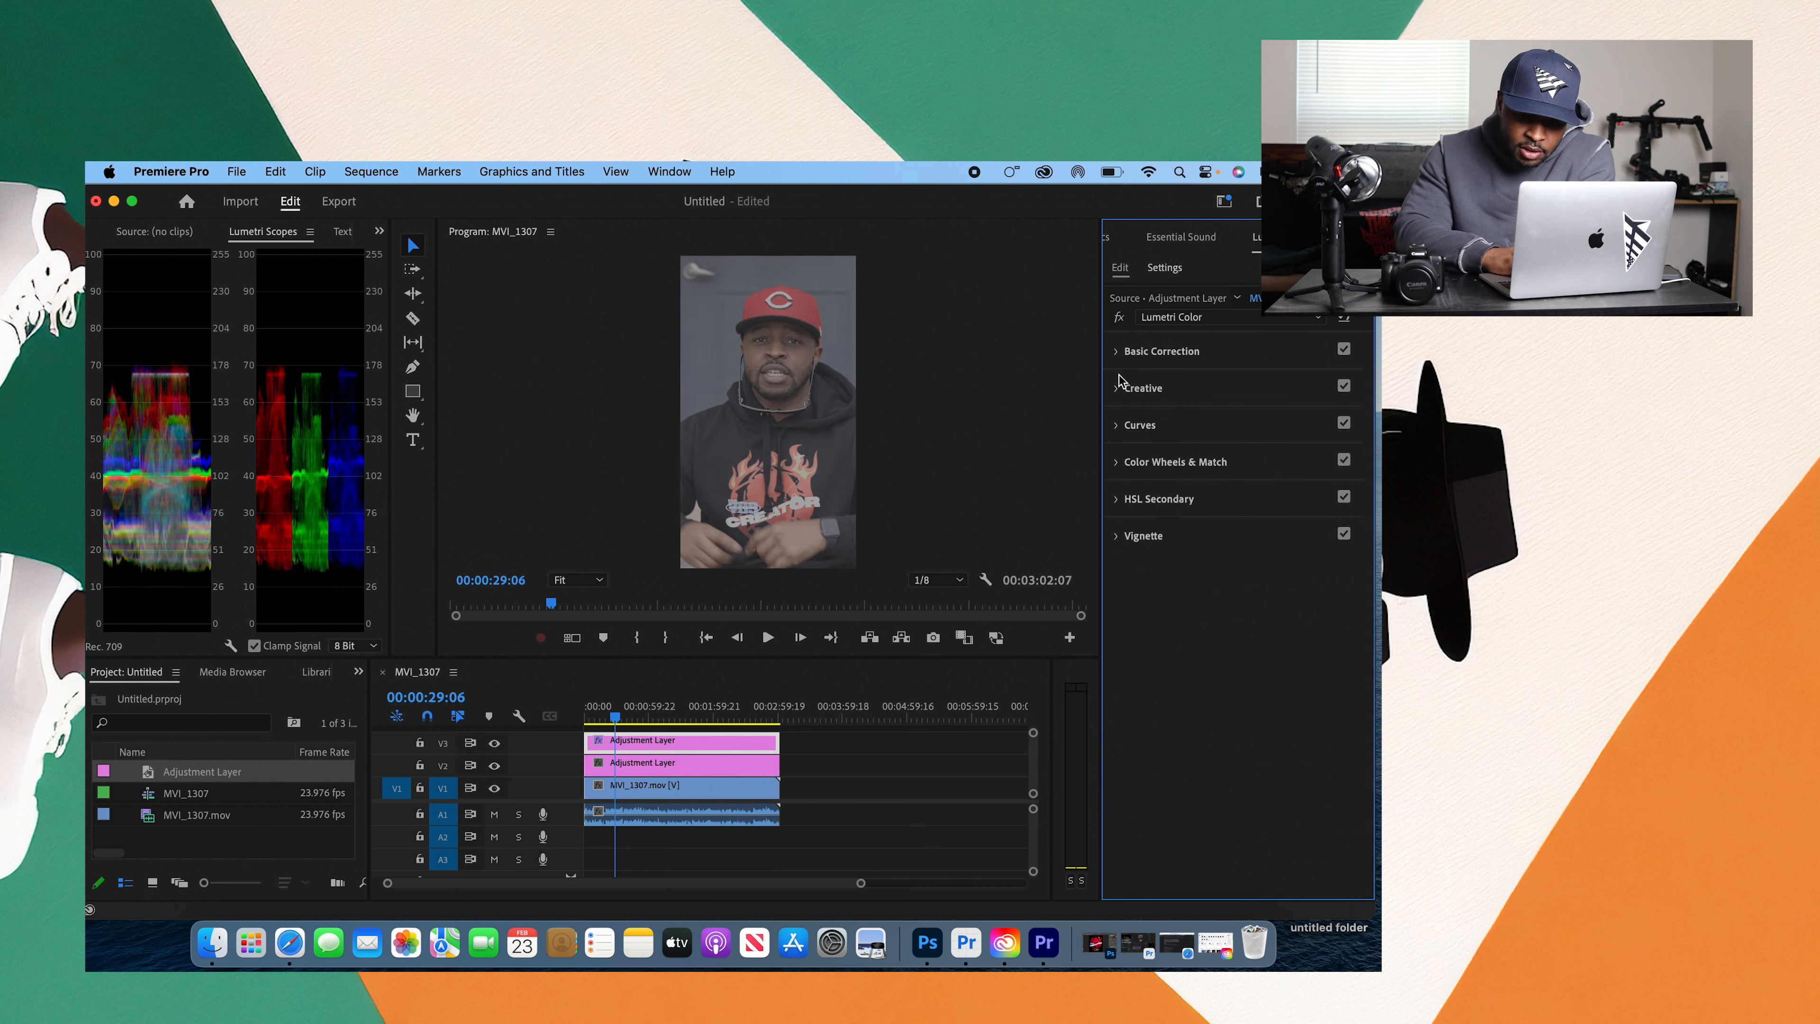
Step: Try a gentle three-point S-curve on the master RGB curve, lowering the shadow point and raising the highlight point, and reset it
left_click(1116, 424)
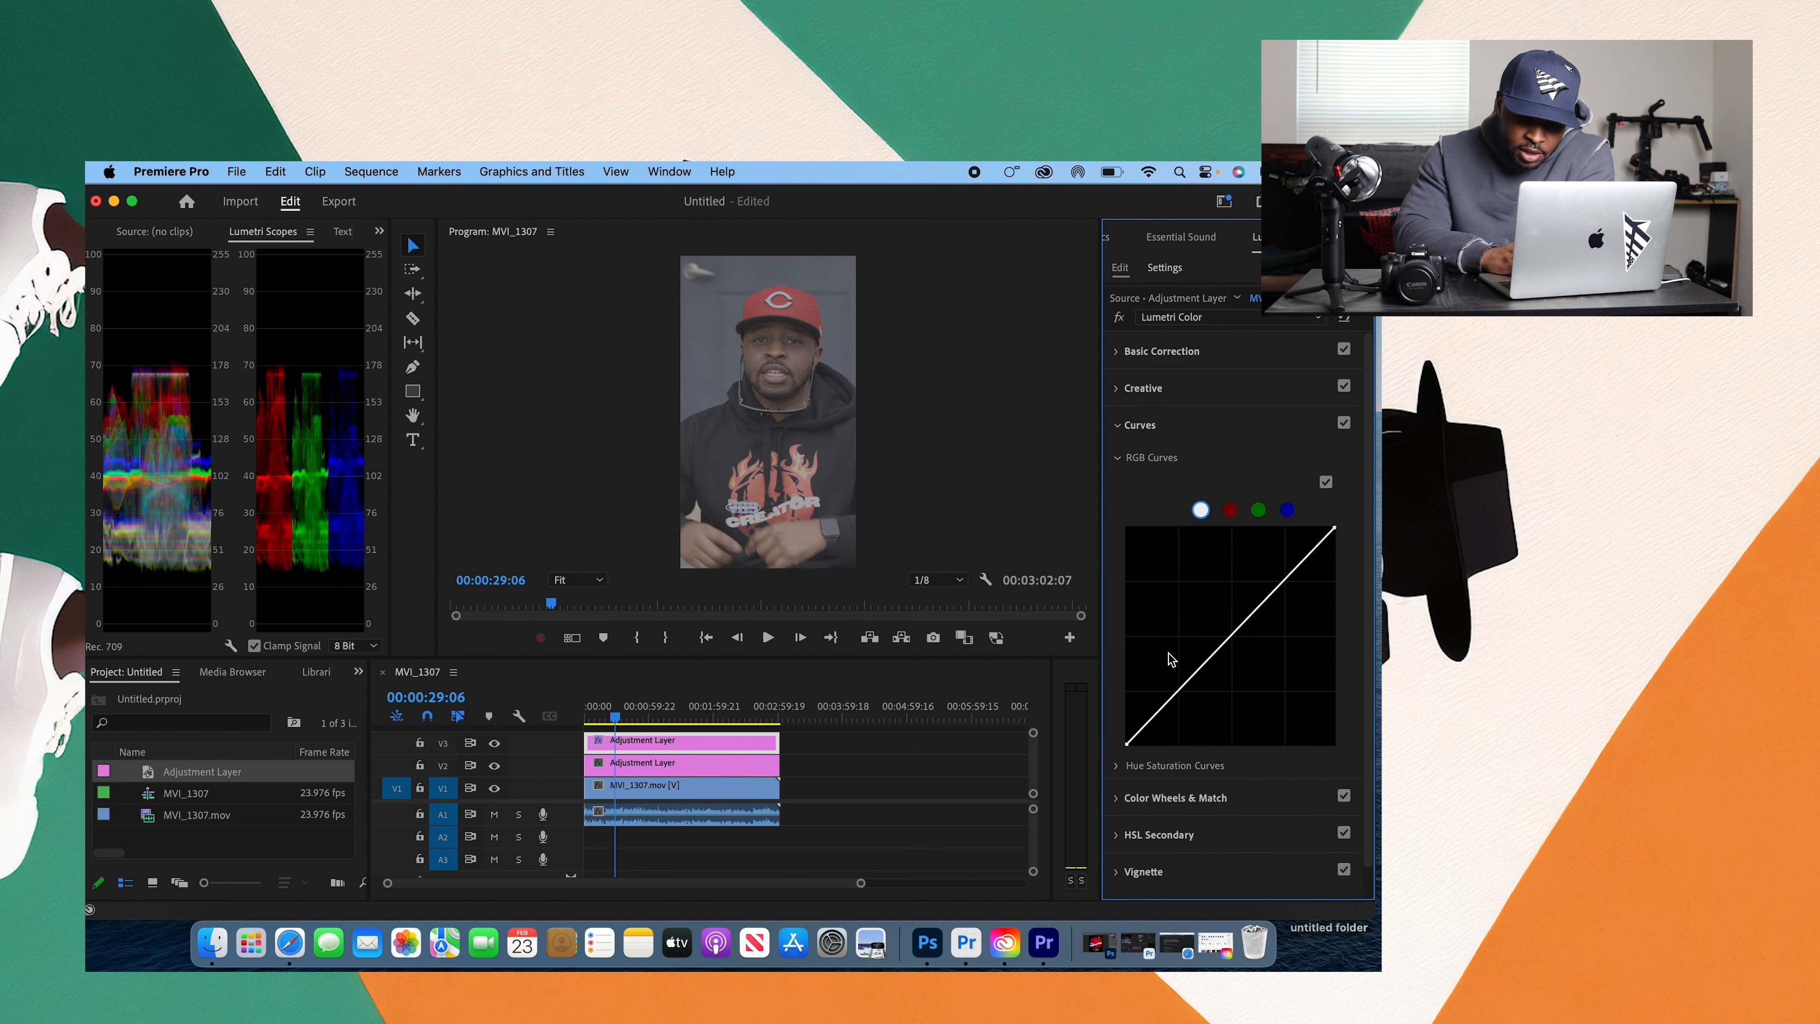
left_click(1175, 694)
left_click(1227, 637)
left_click(1285, 581)
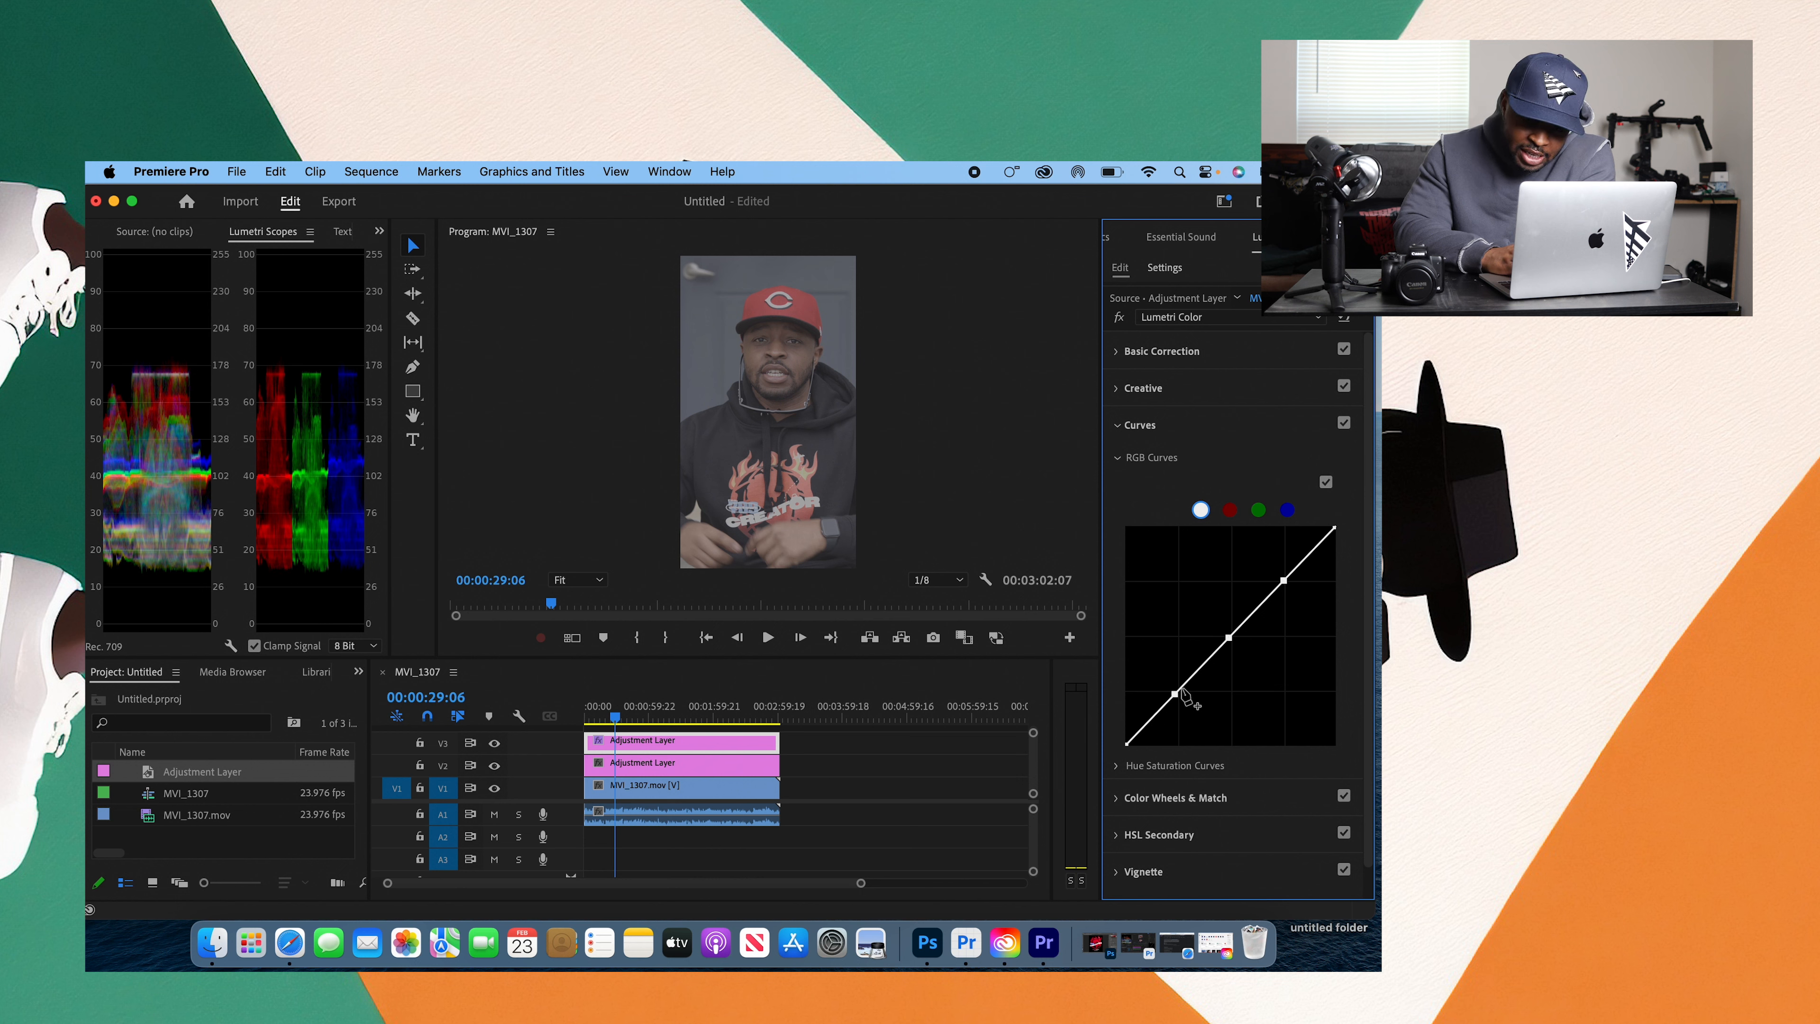
left_click_drag(1176, 694, 1187, 703)
left_click_drag(1284, 581, 1269, 573)
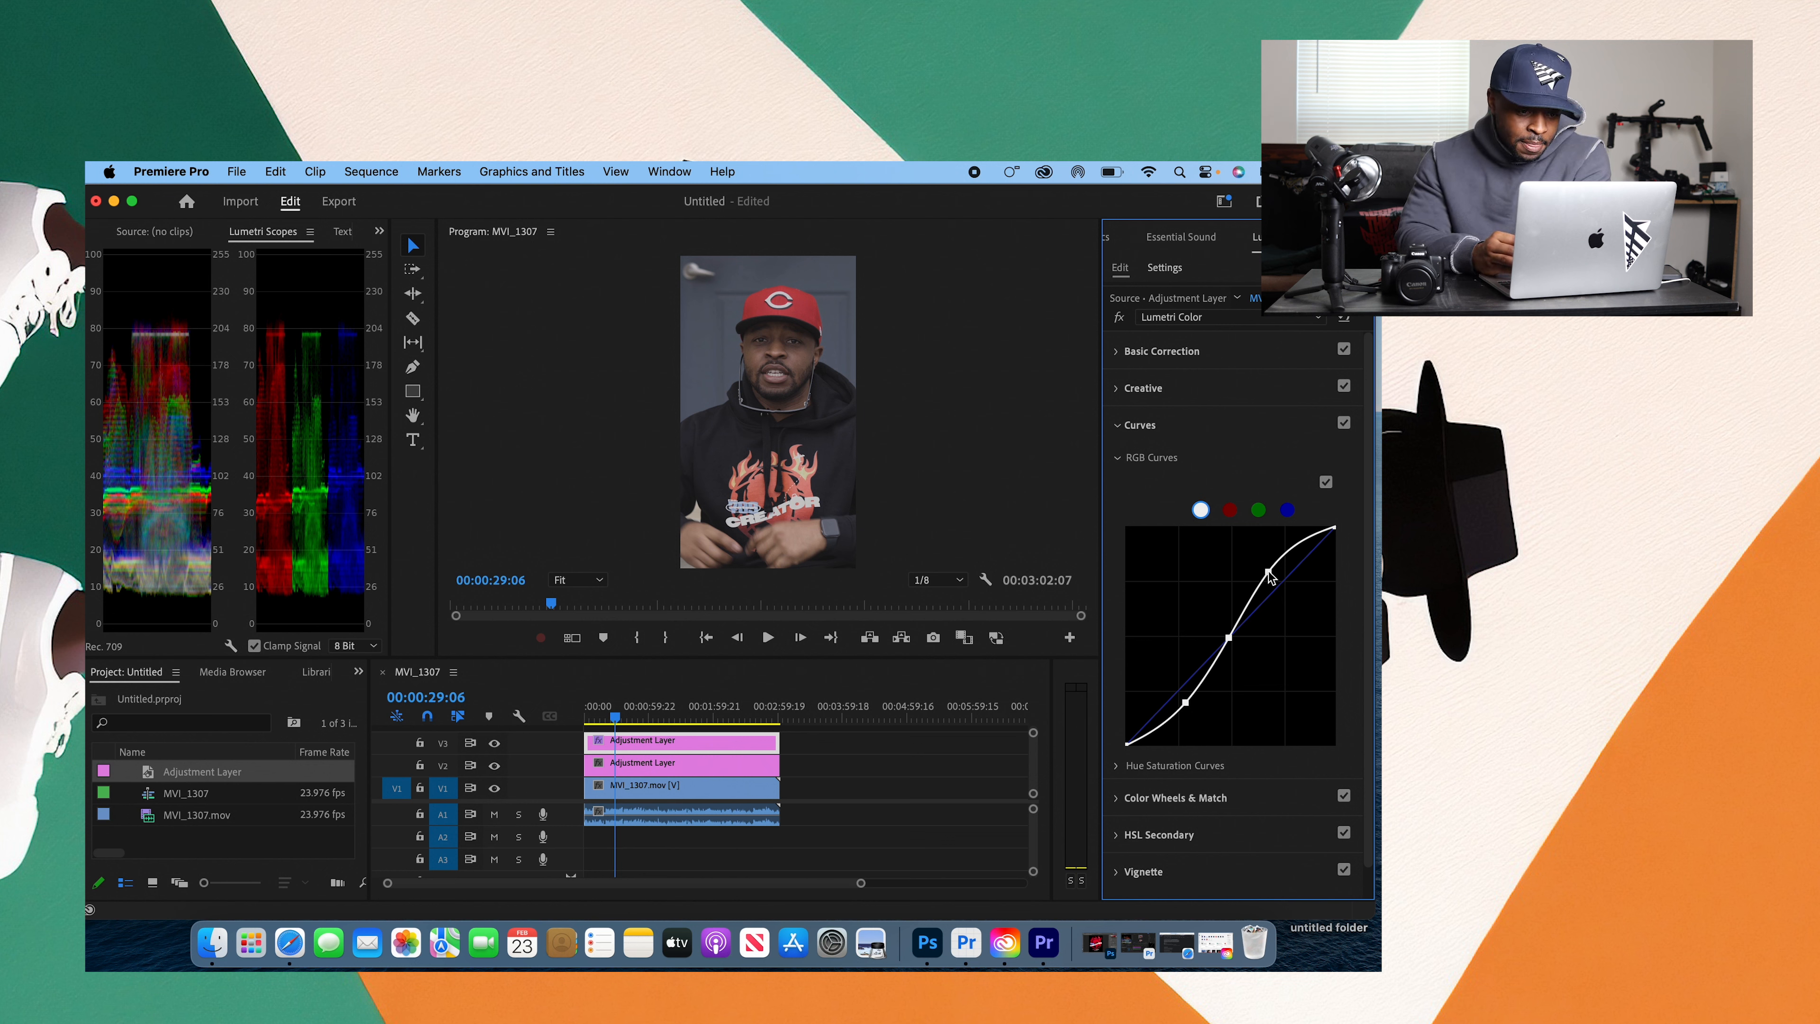
double_click(1269, 577)
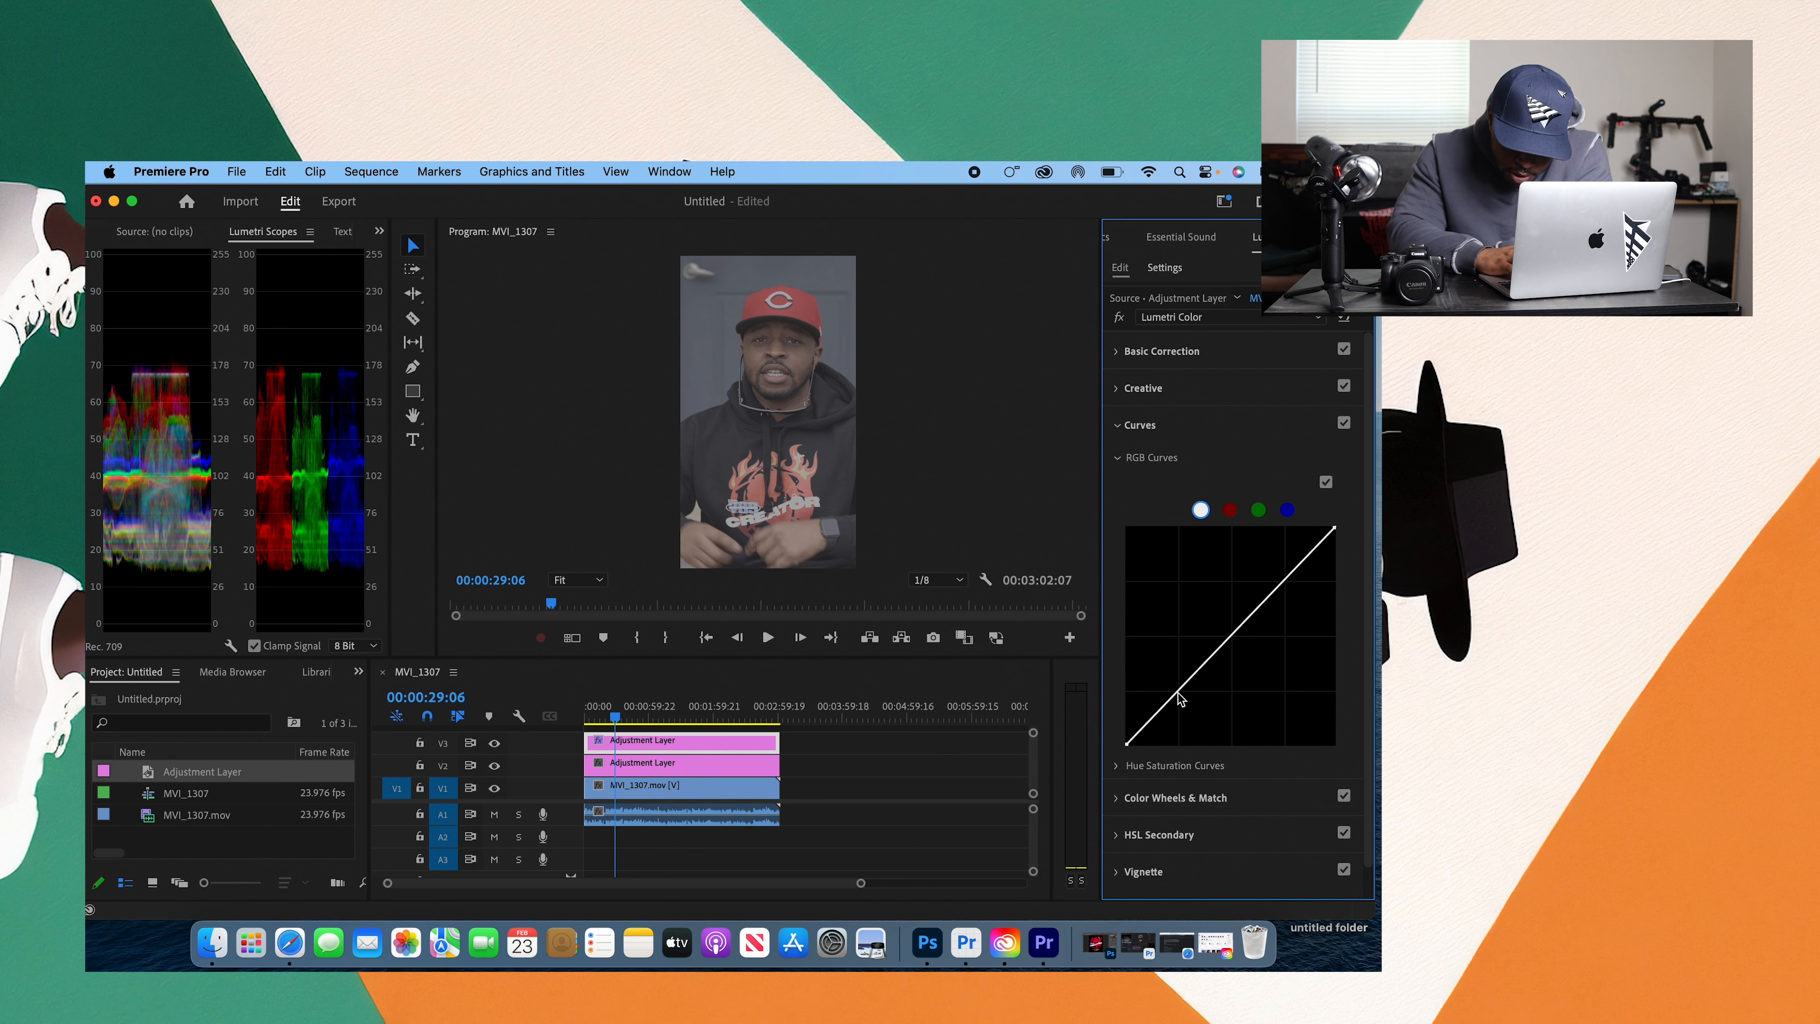
Step: Place midtone and highlight points on the straight RGB curve beside the shadow point, and clear all points
left_click(1230, 638)
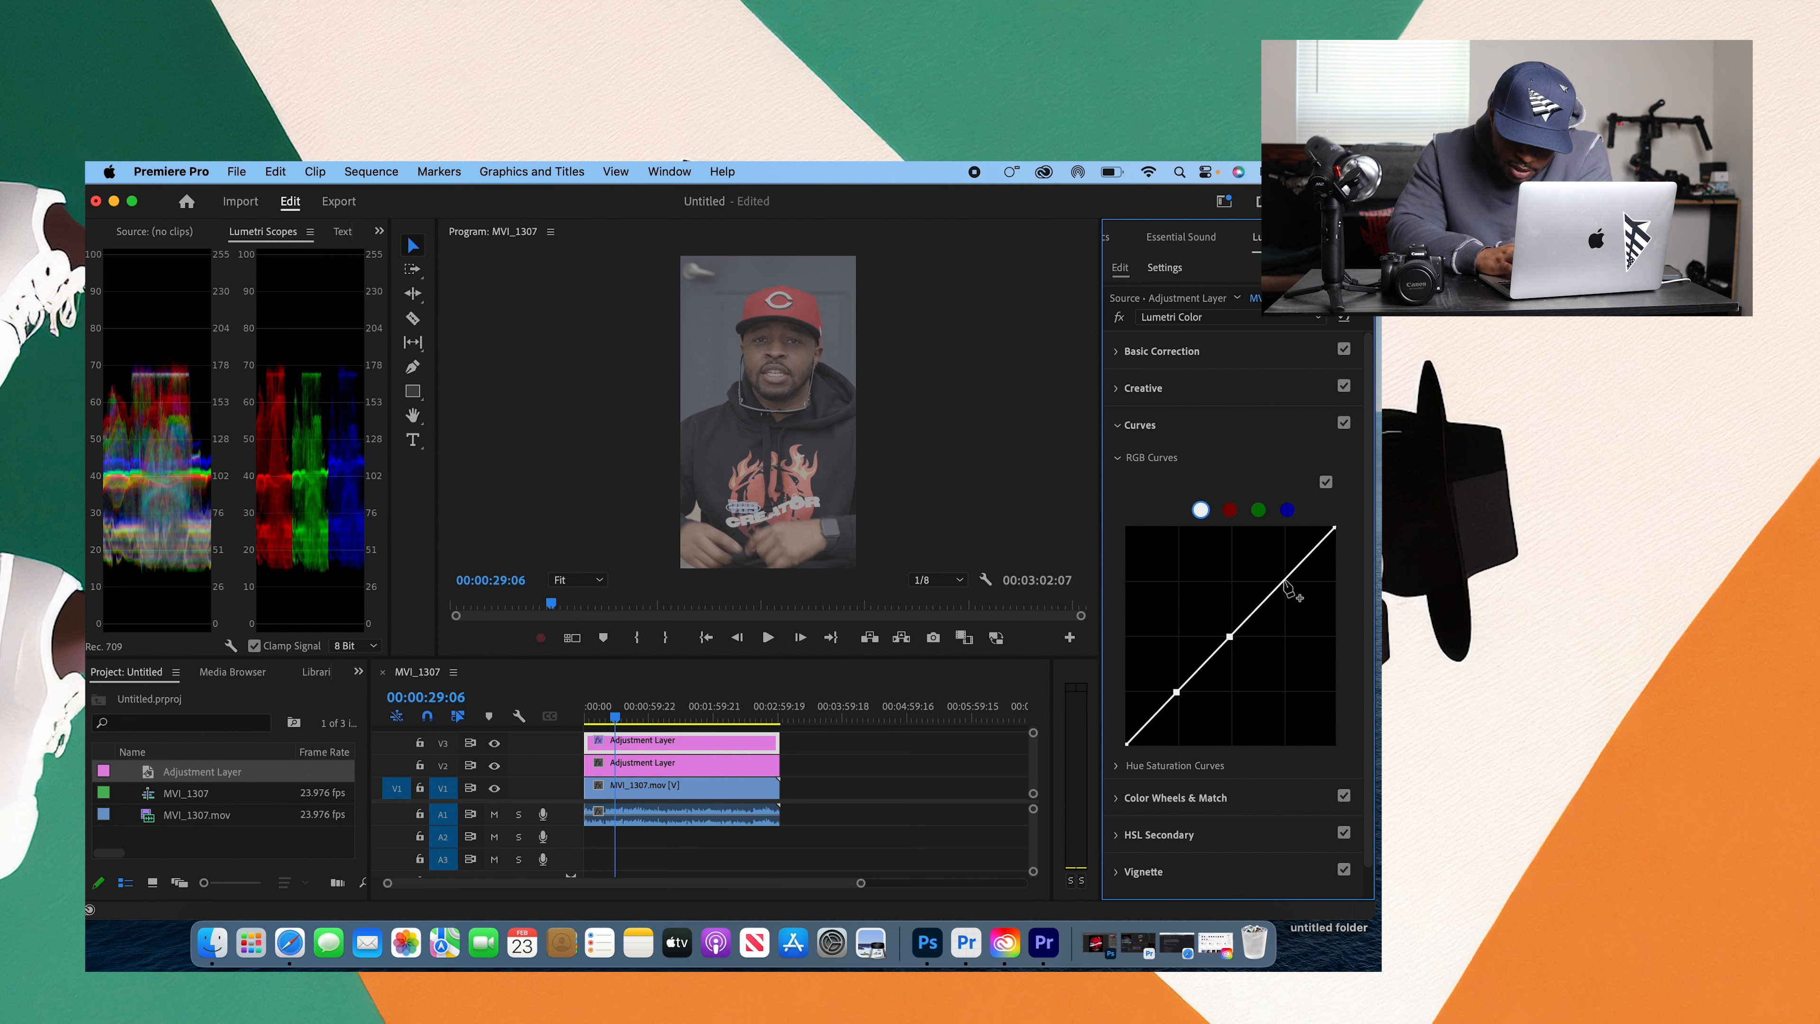
left_click(1284, 581)
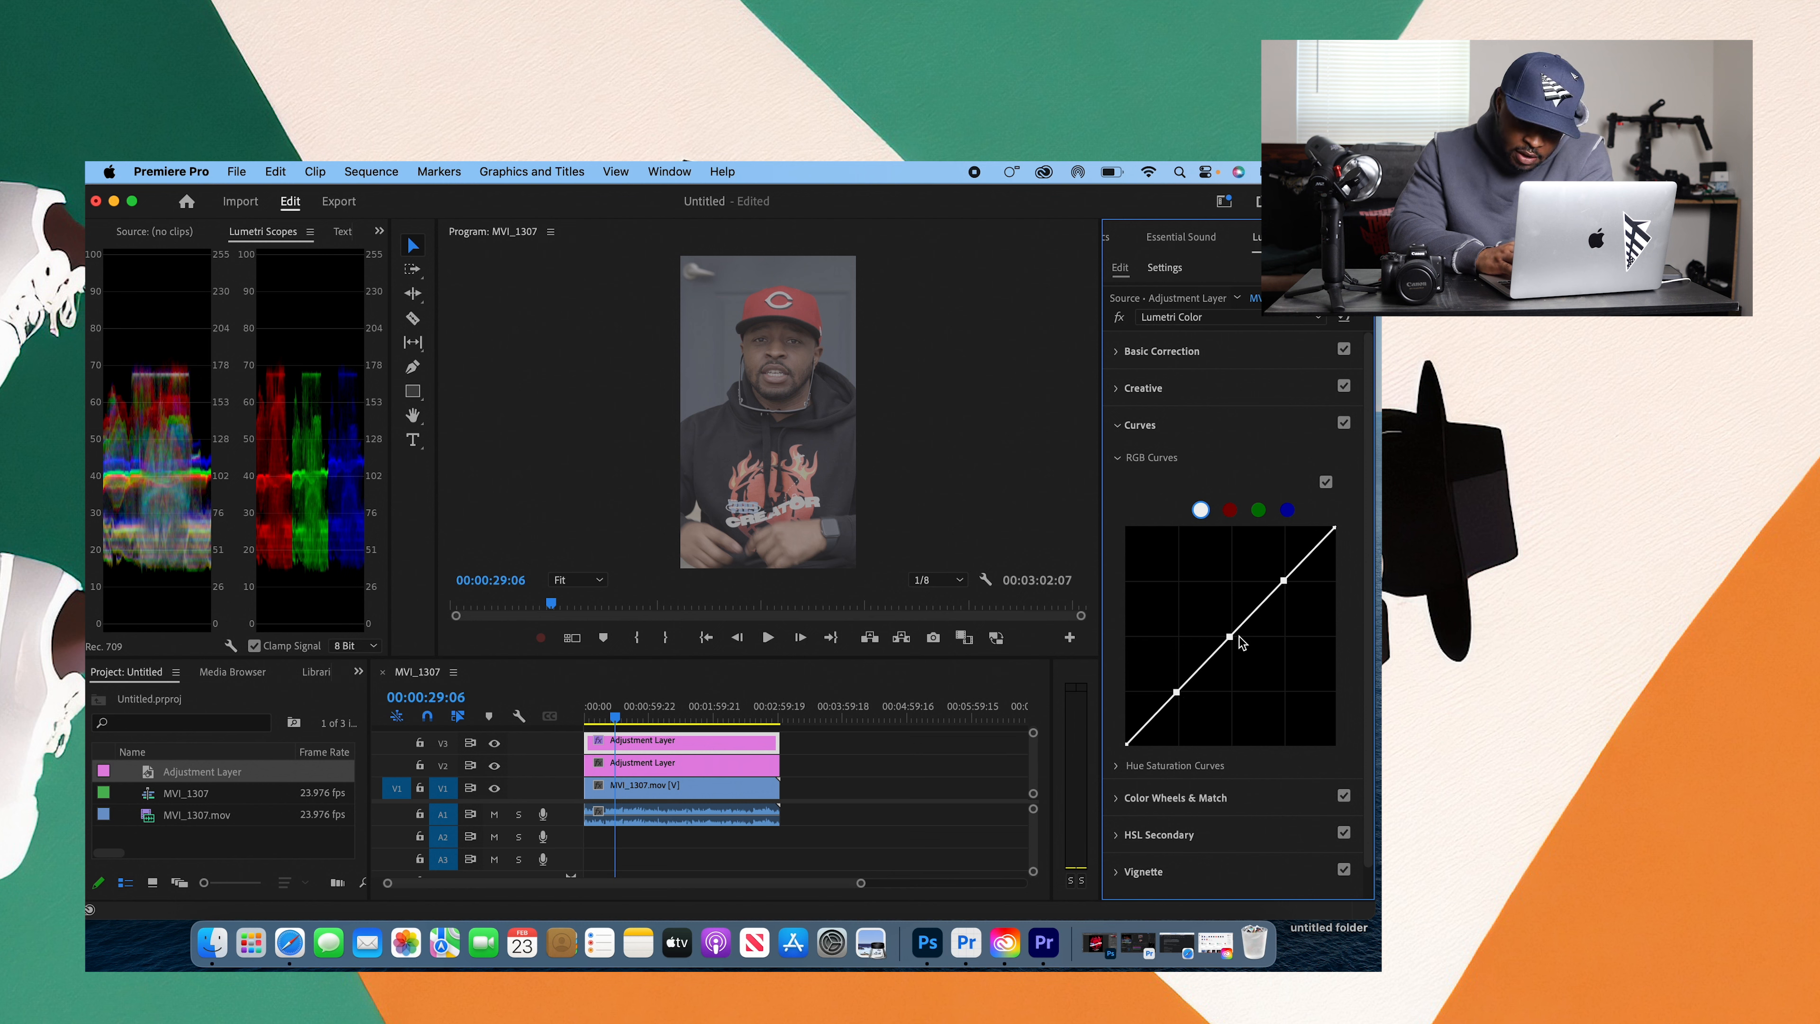
mouse_move(1229, 638)
left_mouse_down()
mouse_move(1251, 659)
mouse_move(1210, 625)
mouse_move(1229, 637)
left_mouse_up()
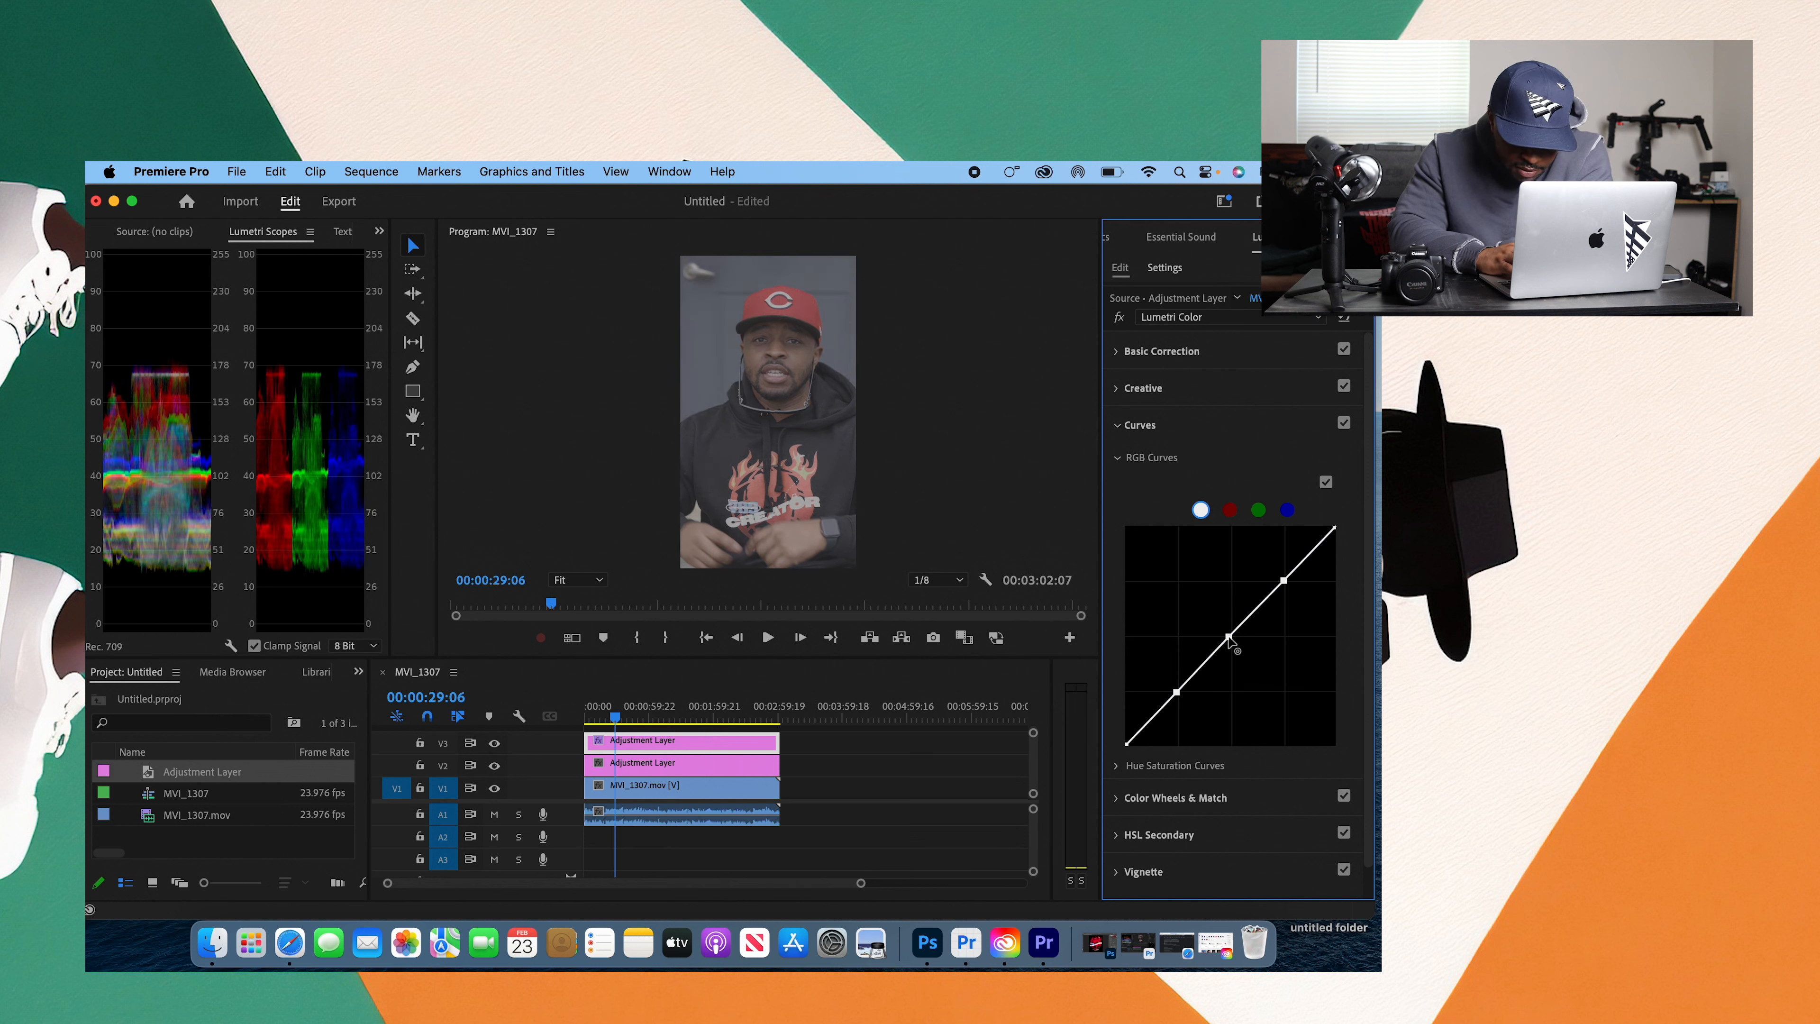
double_click(1229, 639)
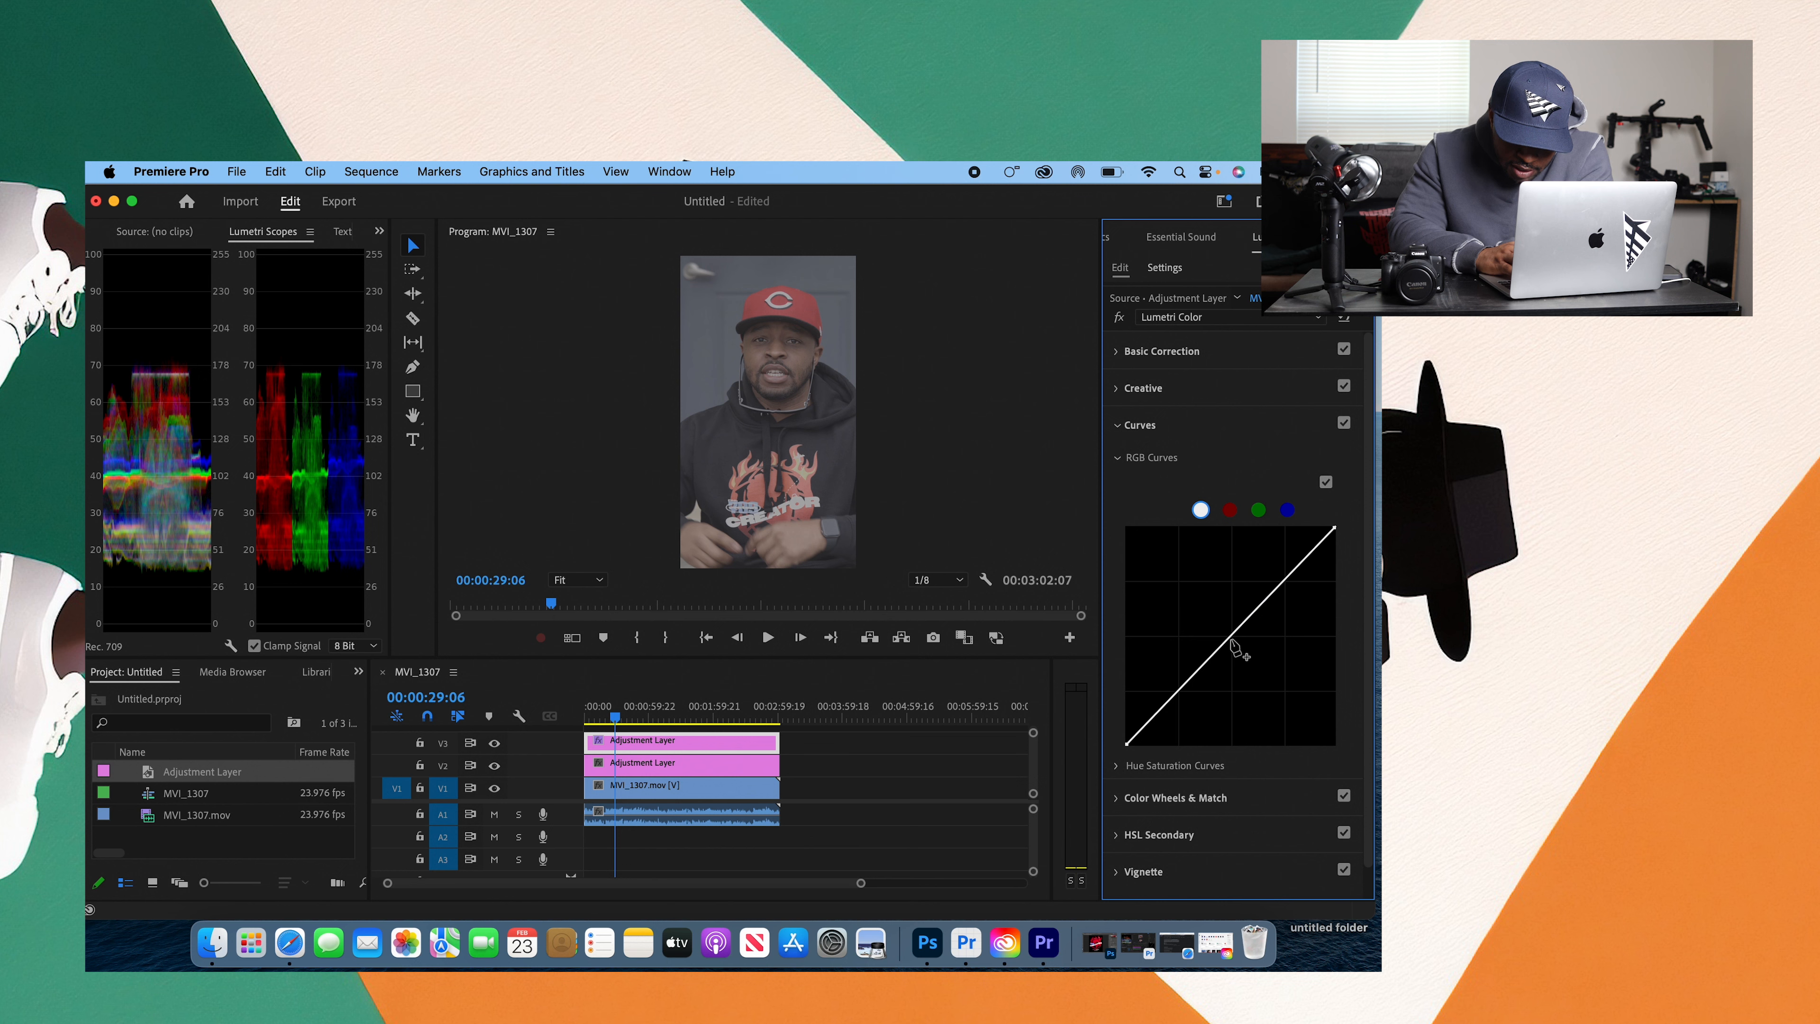
Step: Try another three-point RGB S-curve, fine-tuning the shadow point and lifting the highlights to about 80 on the scopes, and reset it
left_click(1175, 693)
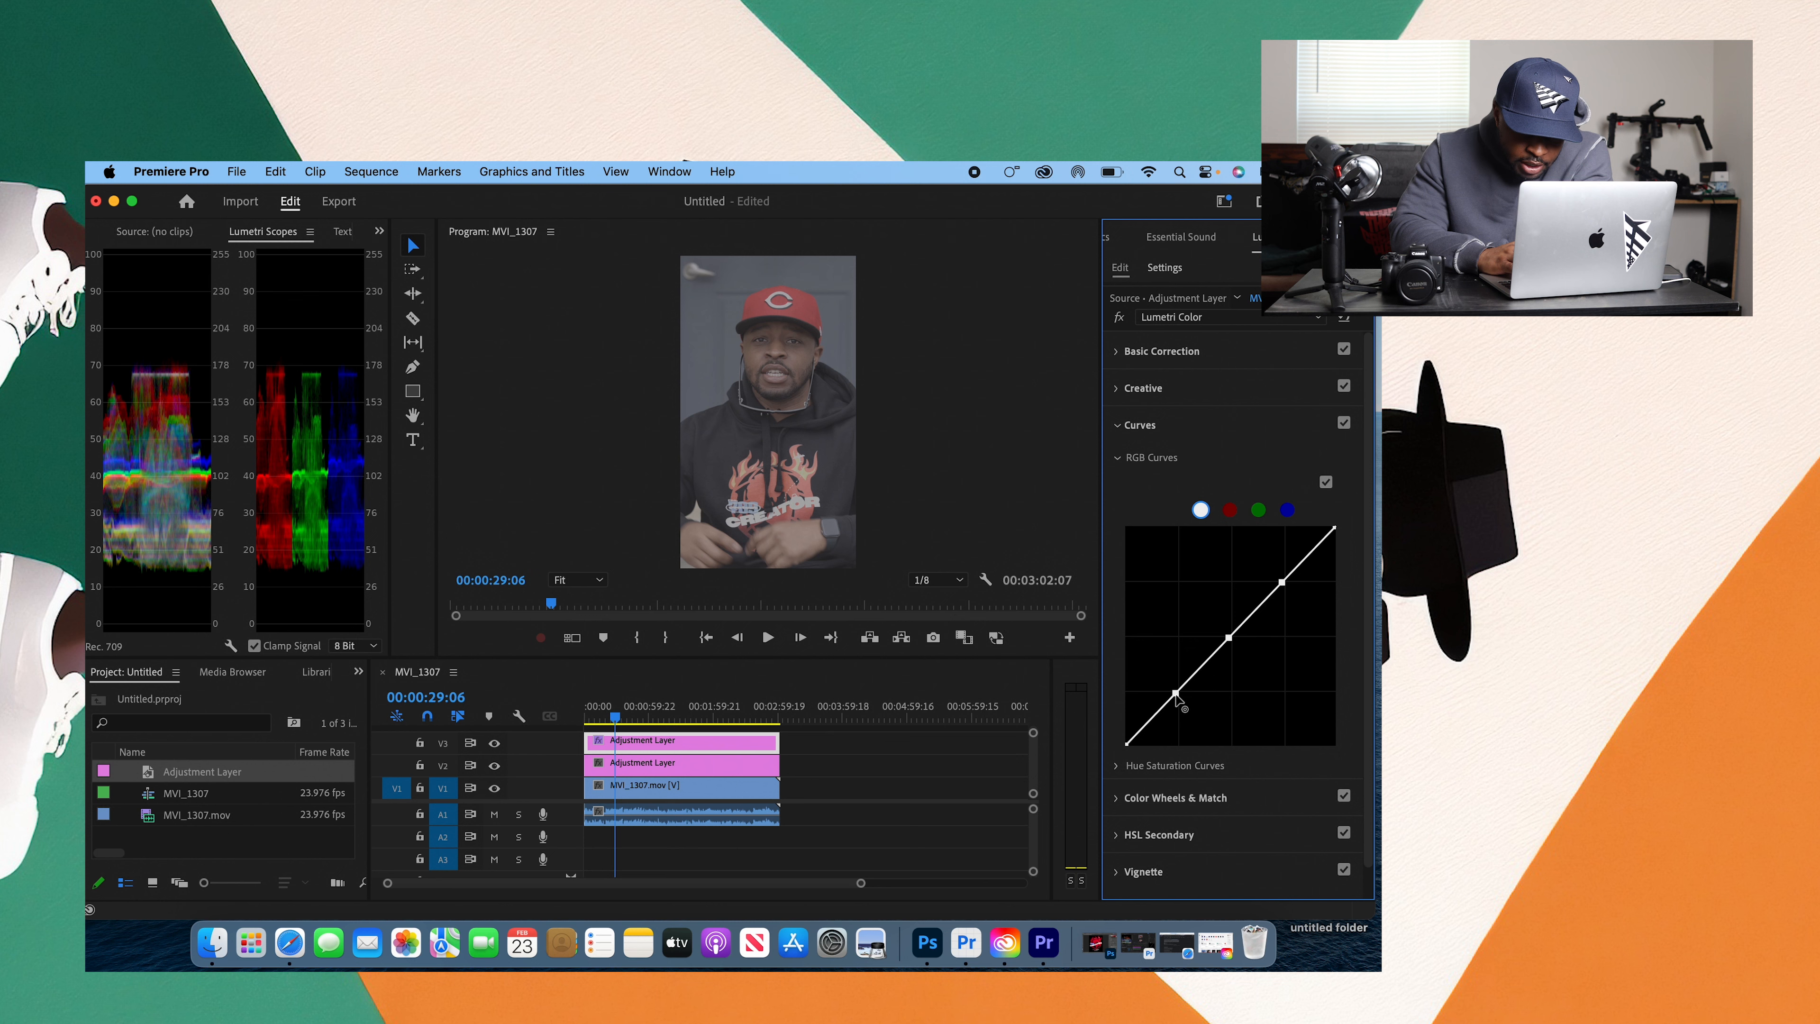
left_click_drag(1176, 694, 1196, 714)
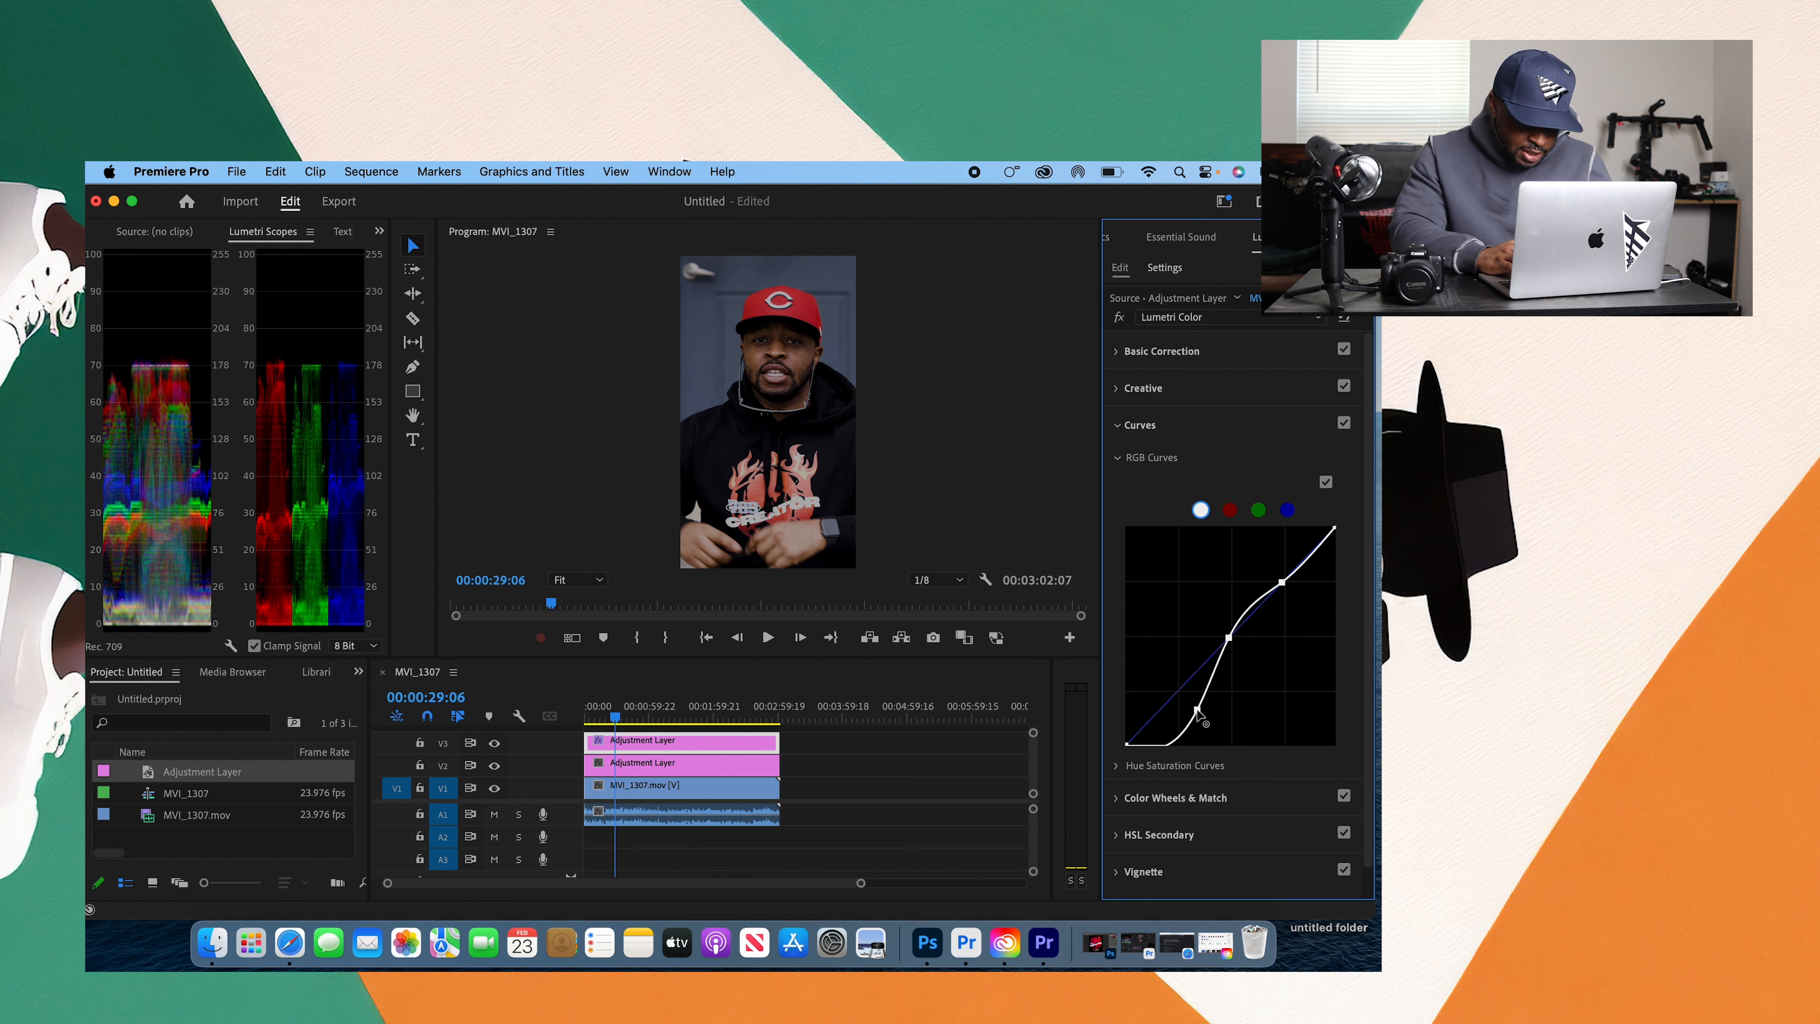
left_click_drag(1197, 712, 1194, 709)
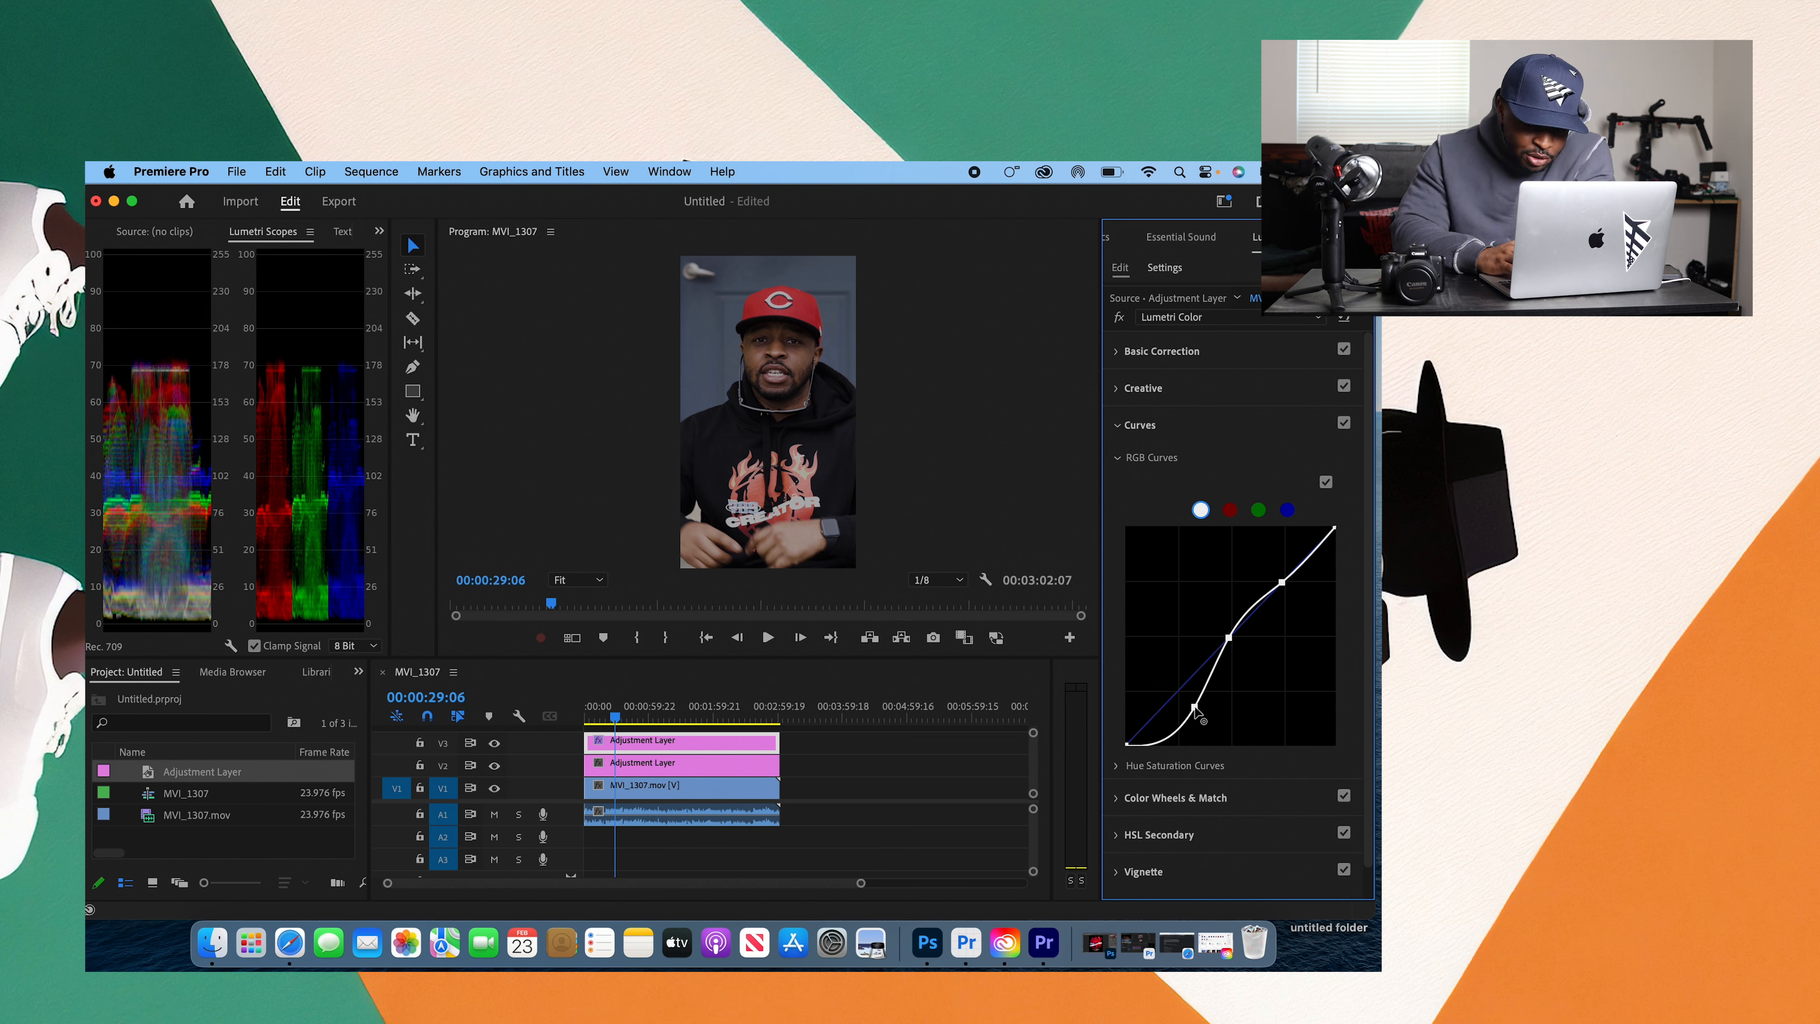
left_click_drag(1194, 712, 1189, 706)
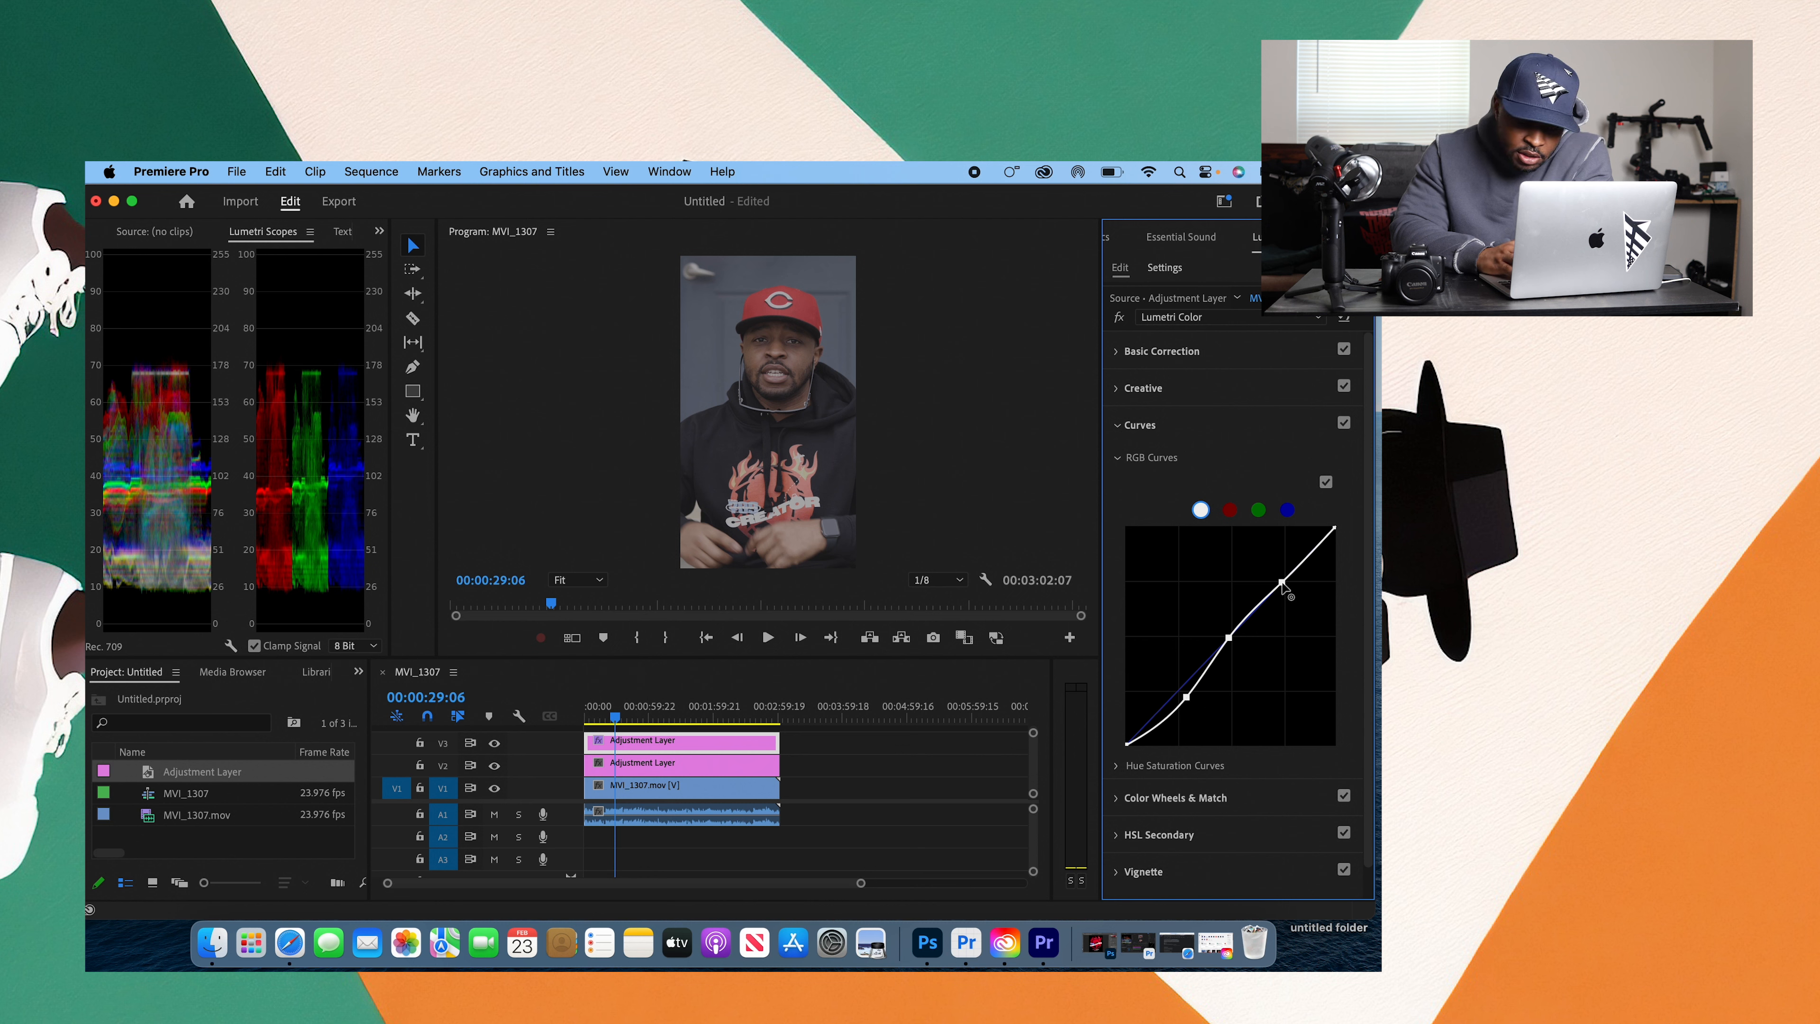
left_click_drag(1282, 584, 1269, 567)
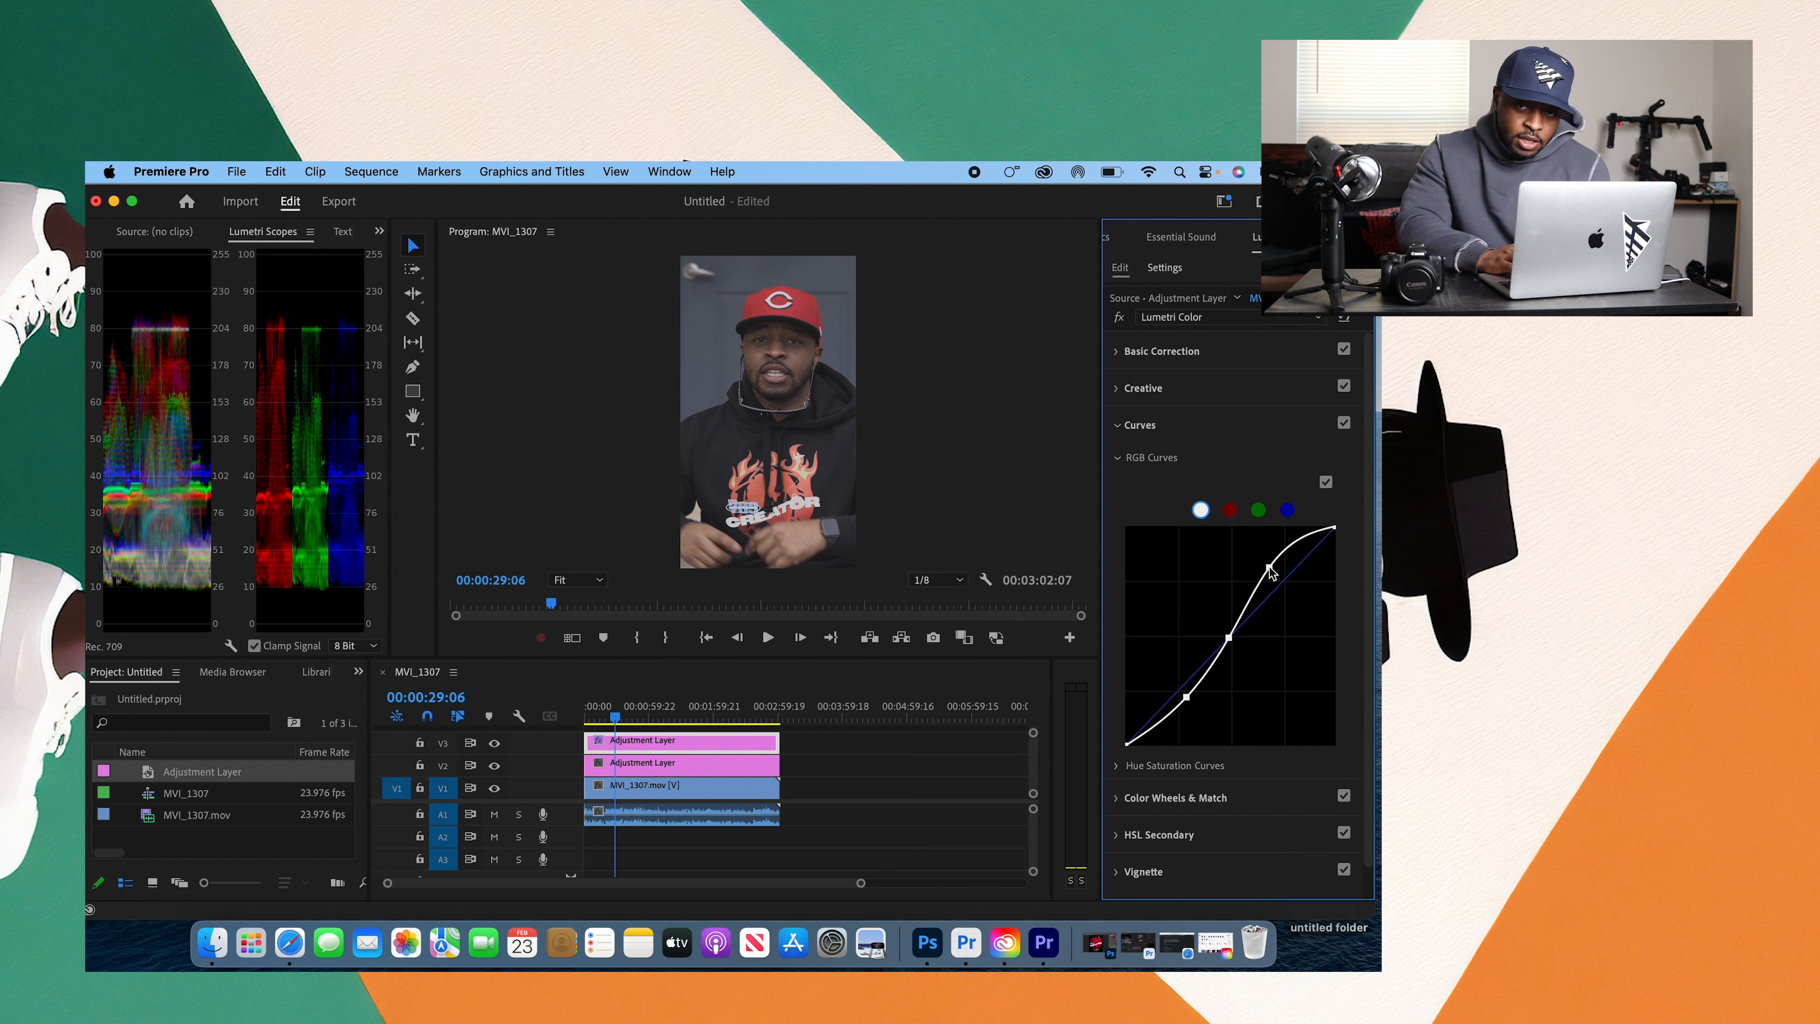
double_click(1270, 572)
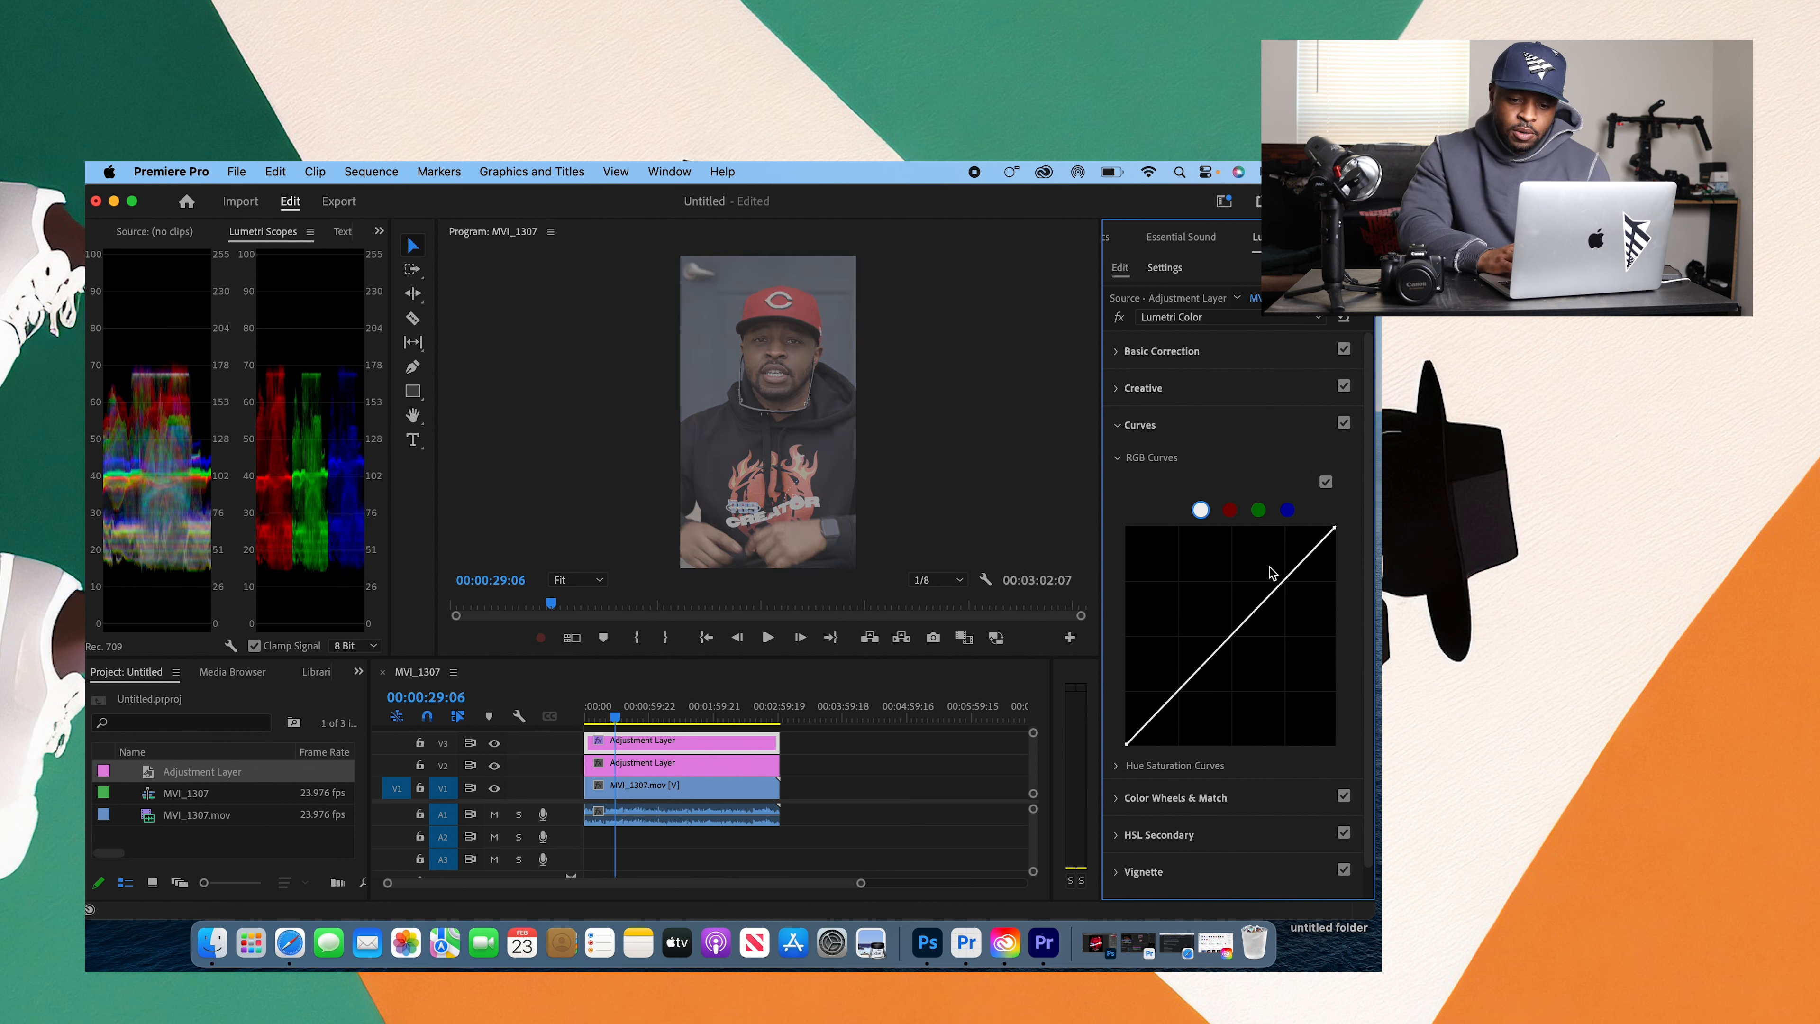
Step: Move the master RGB curve's black and white end points inward along the graph's bottom and top edges to add contrast
left_click_drag(1128, 748, 1153, 754)
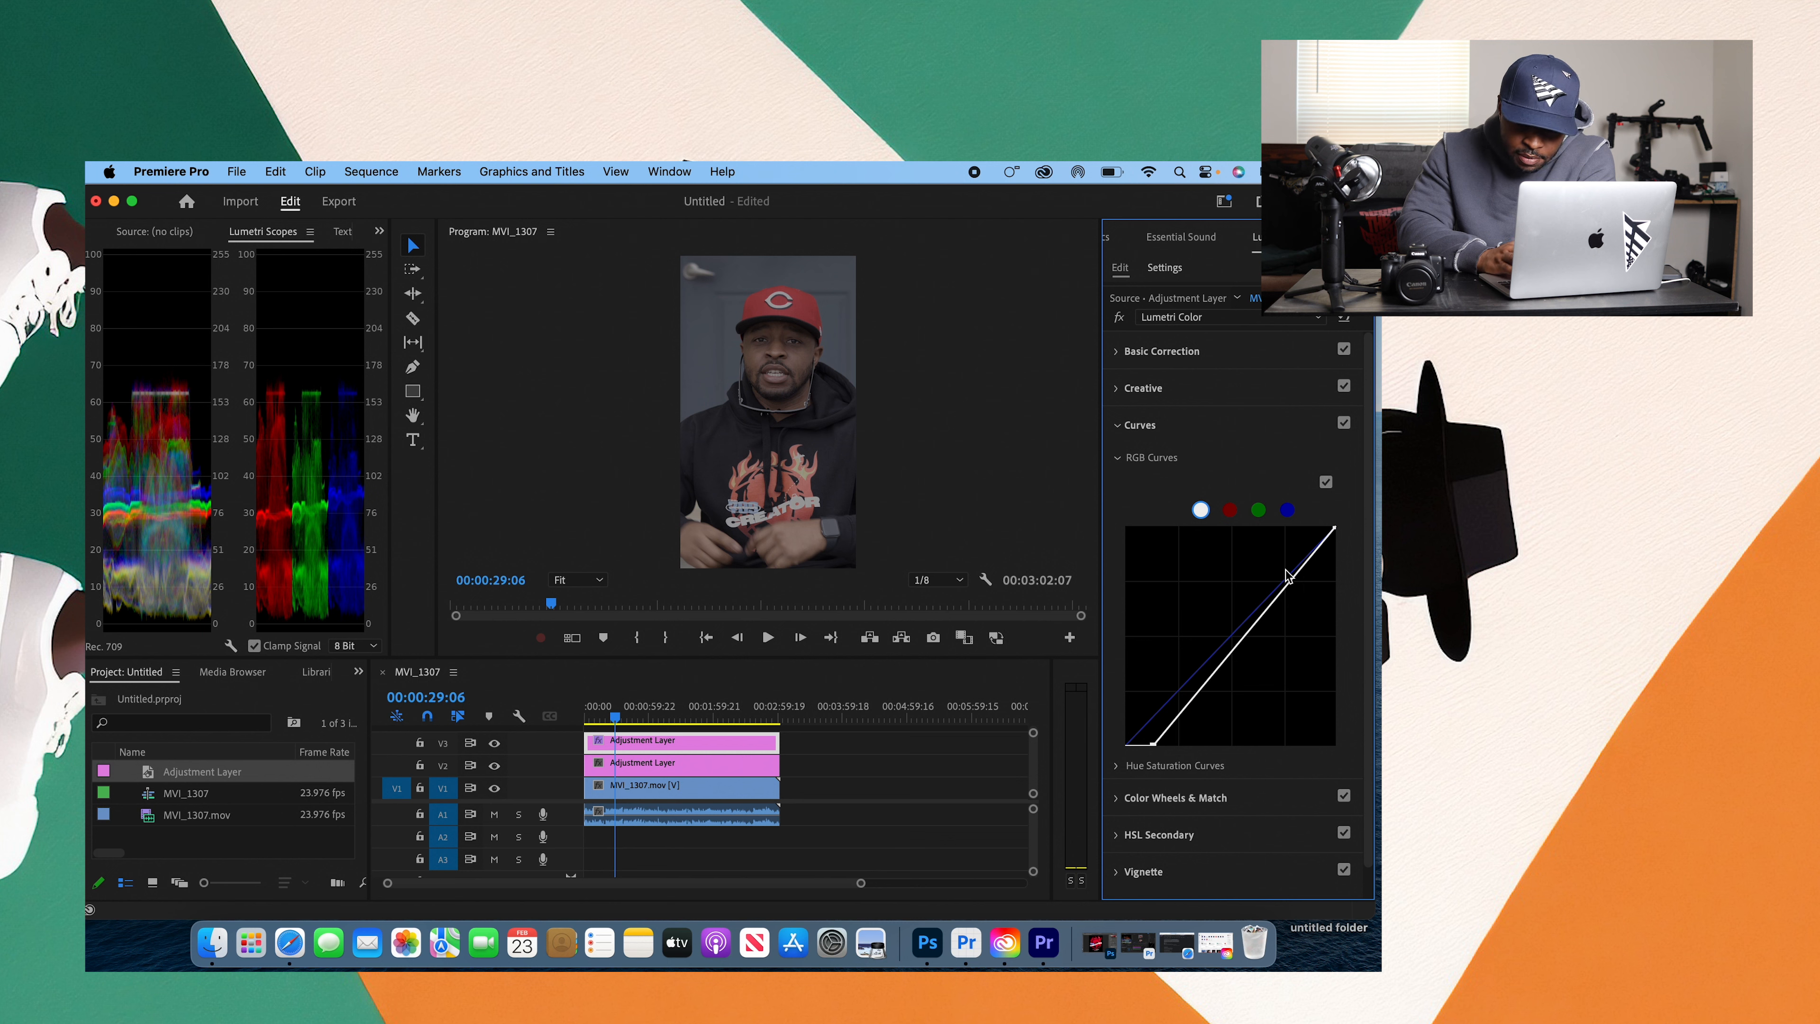
left_click_drag(1335, 530, 1298, 518)
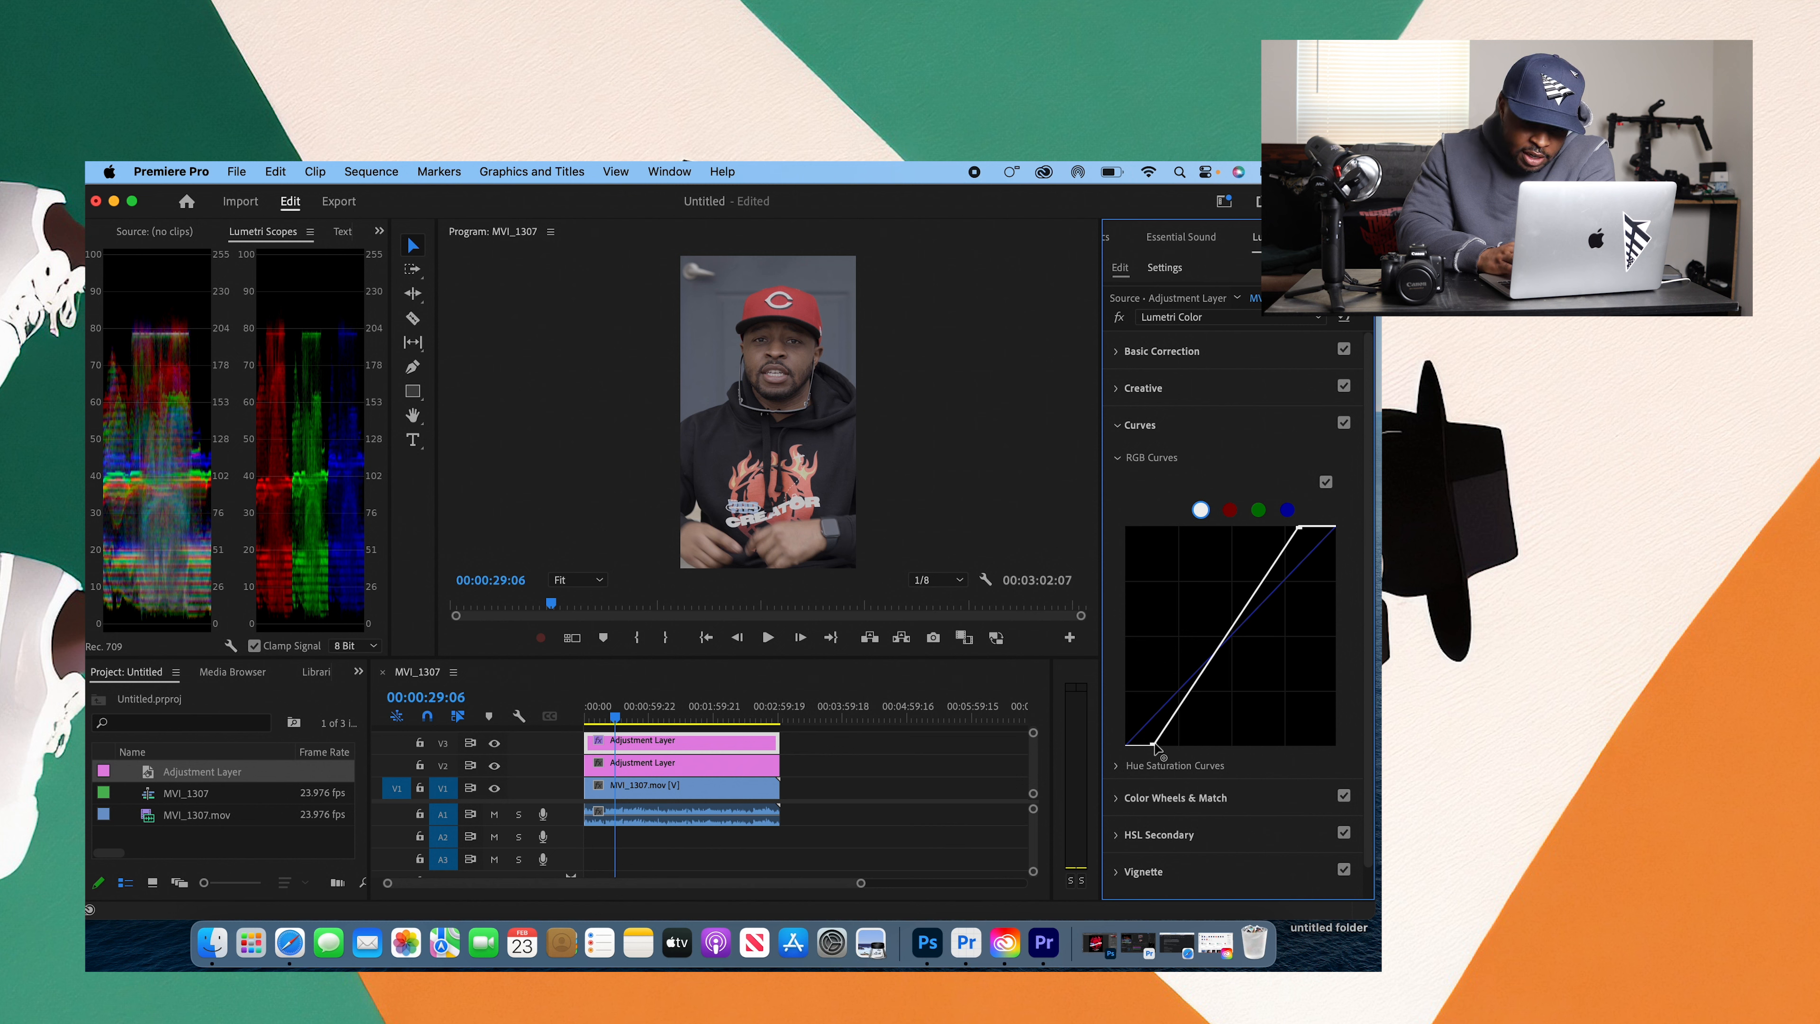
left_click_drag(1155, 748, 1158, 747)
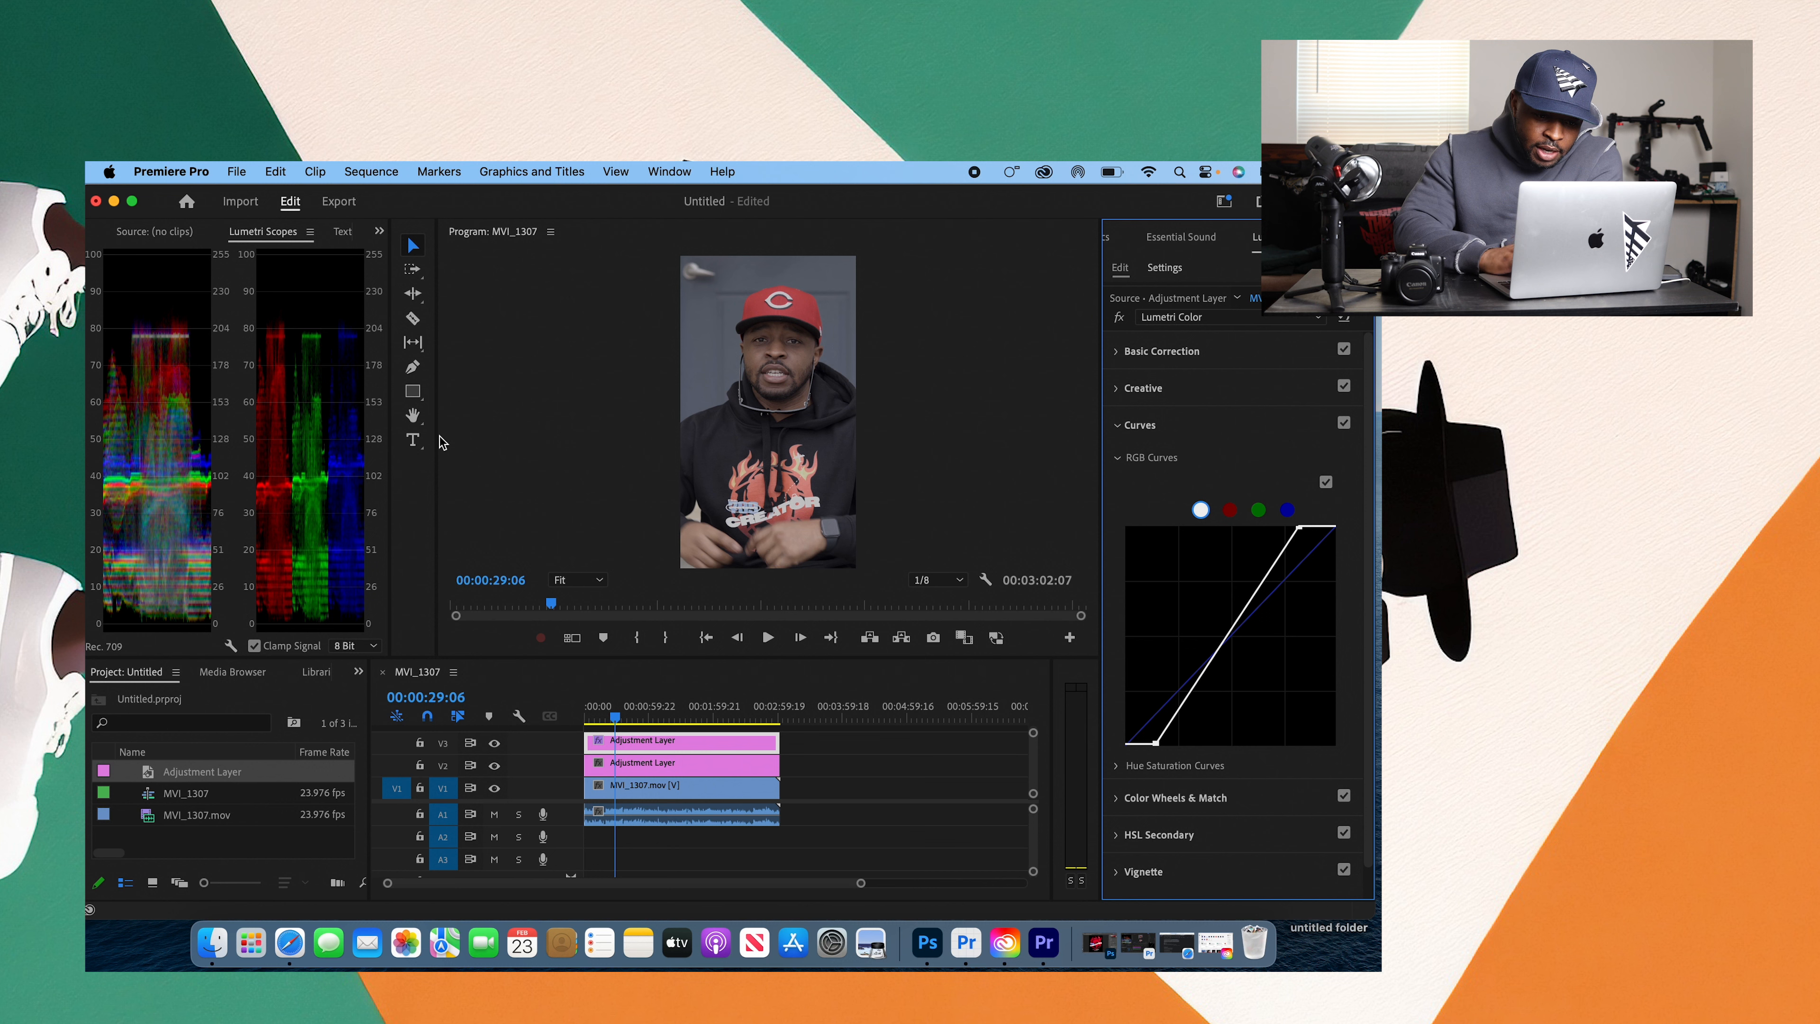
Step: Toggle the Curves section and the V3 track's visibility off and on to compare the image with and without the contrast curve
left_click(1117, 459)
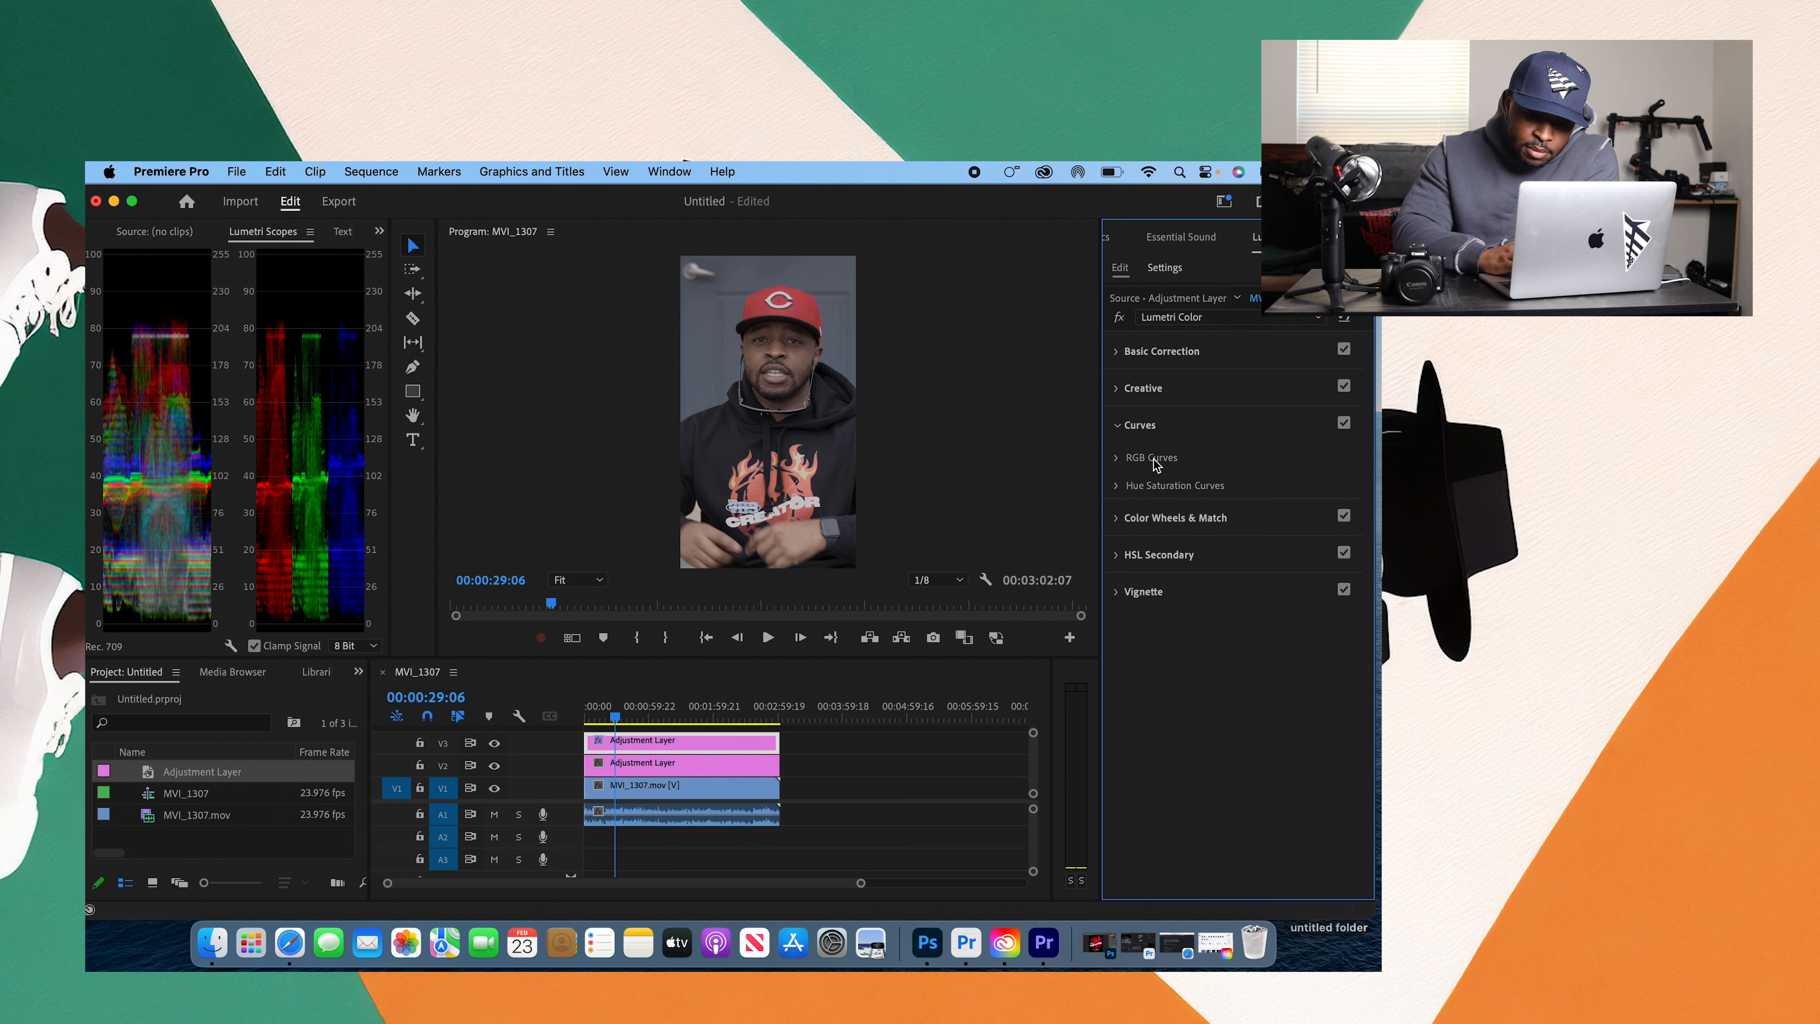
left_click(1118, 458)
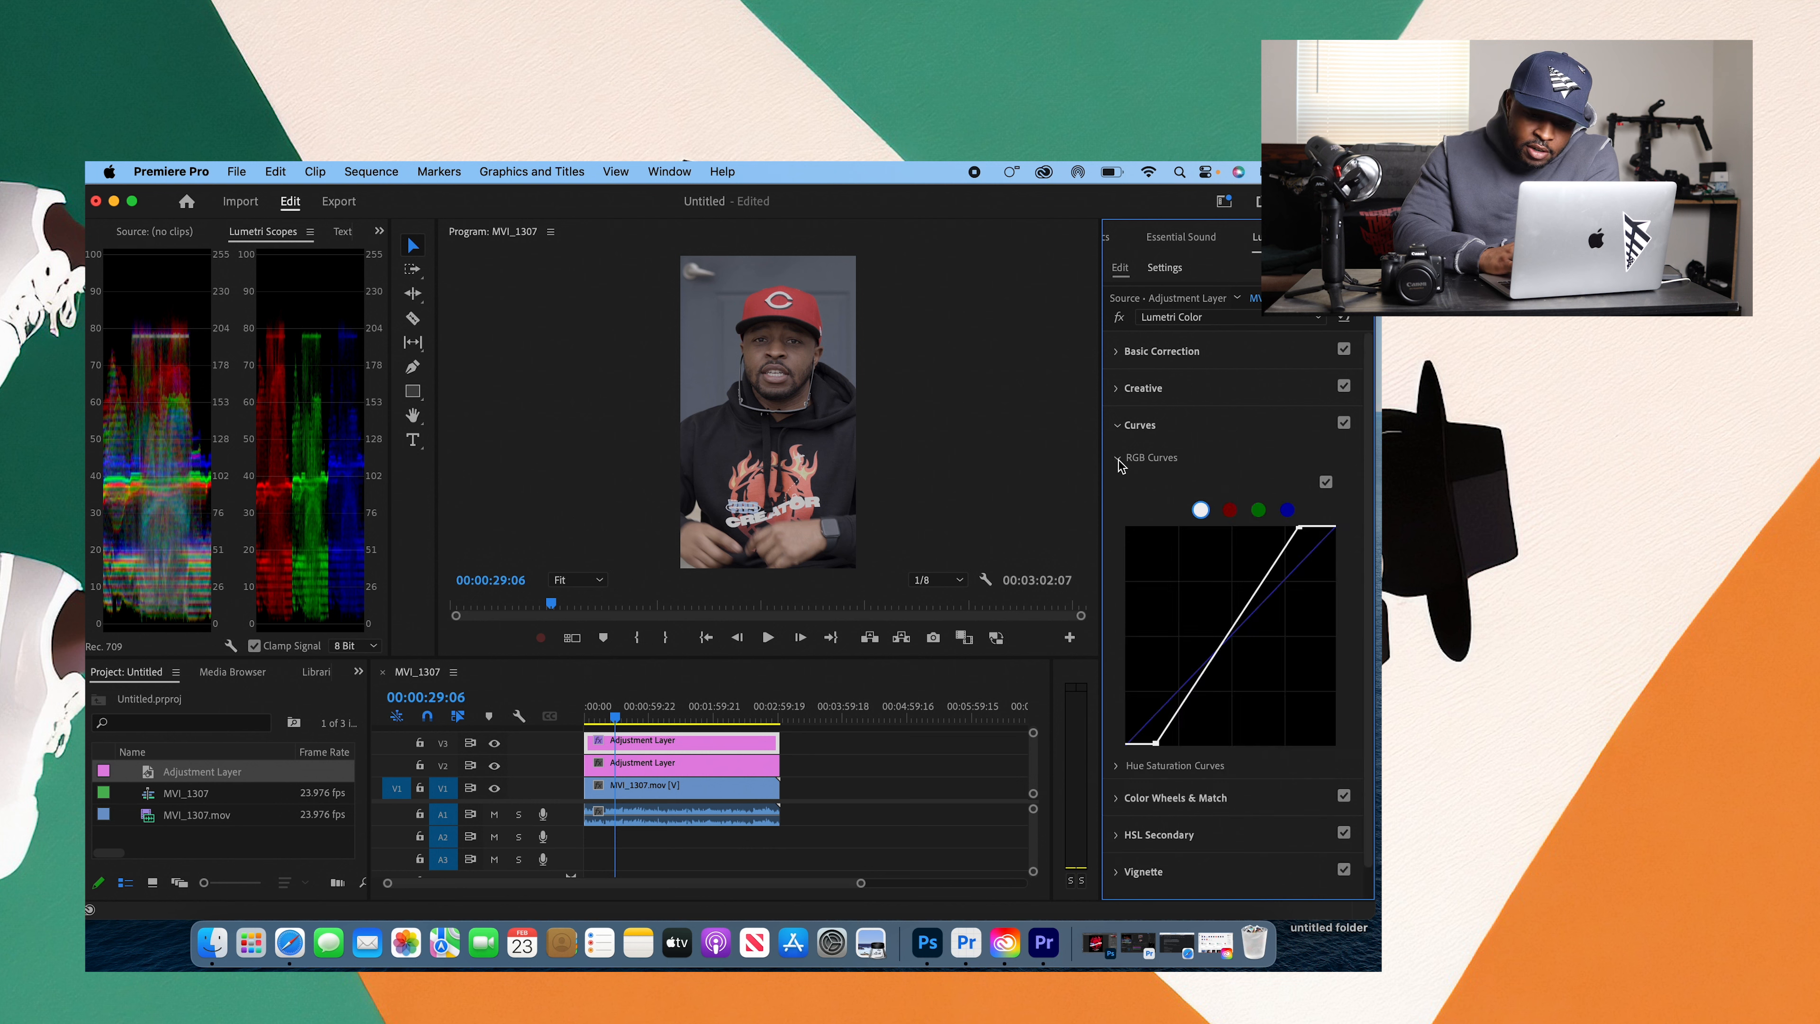
left_click(1344, 422)
left_click(1118, 351)
left_click(1120, 351)
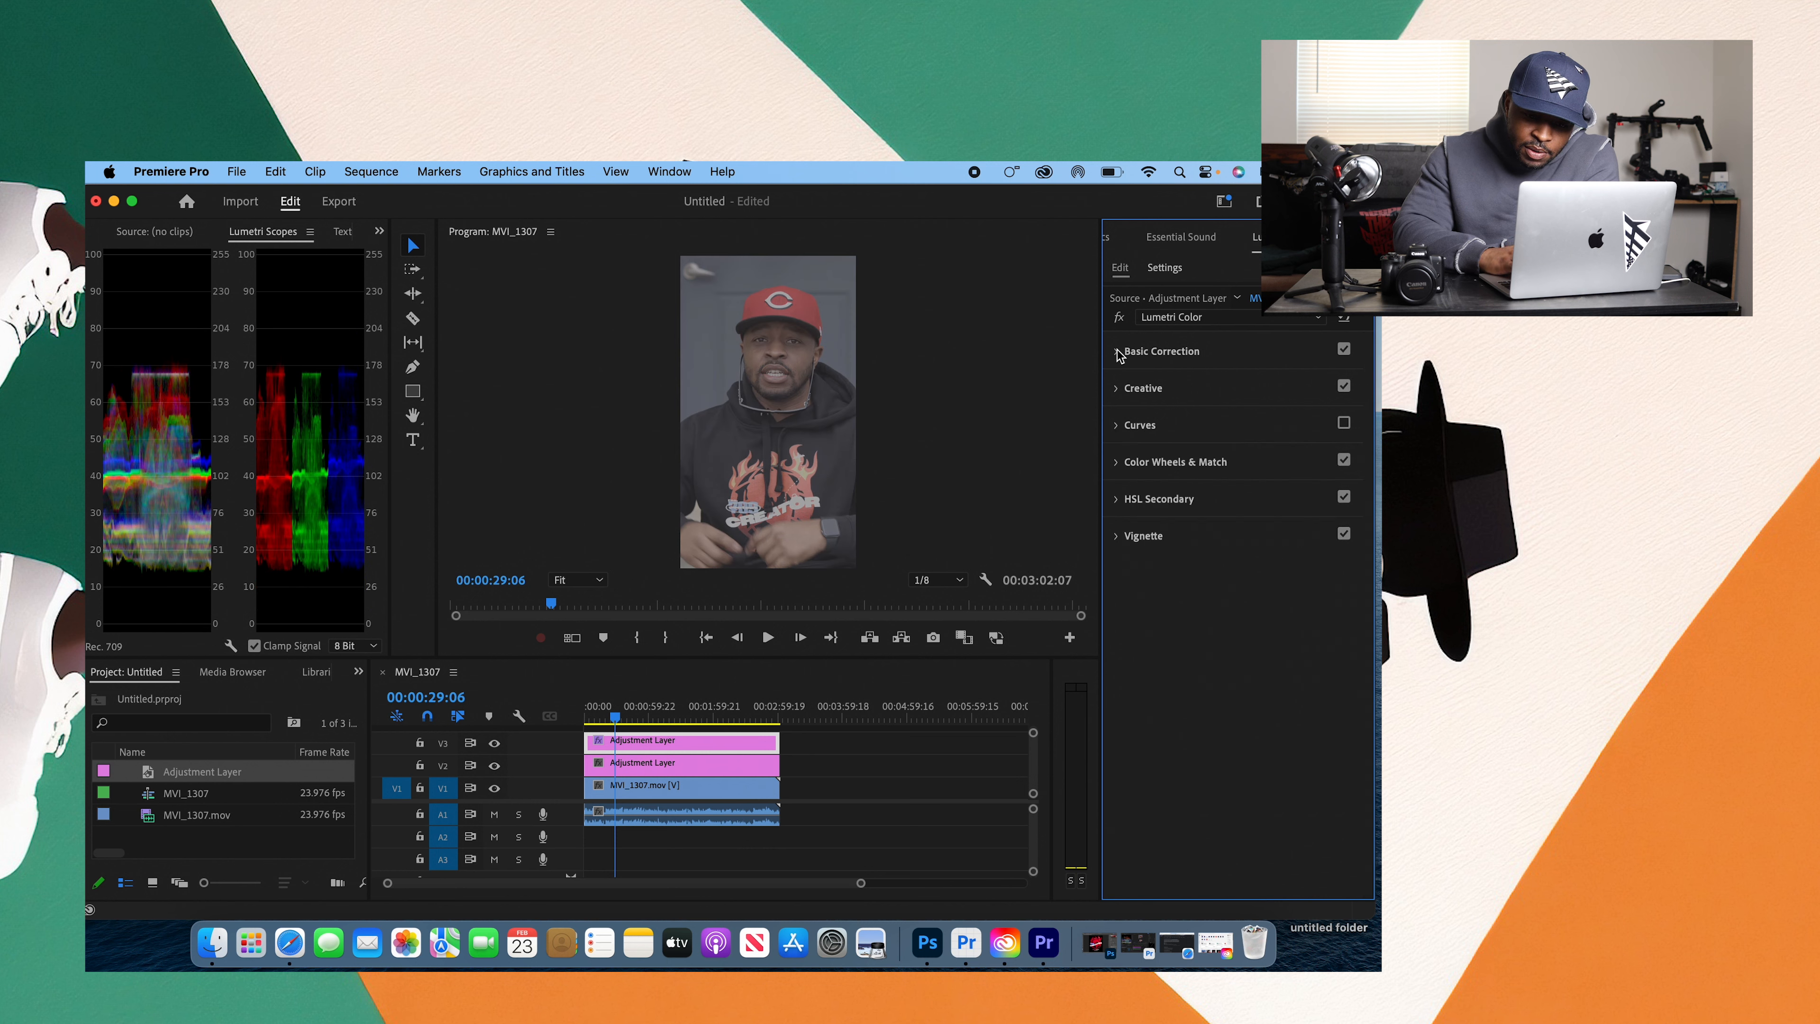
left_click(1207, 429)
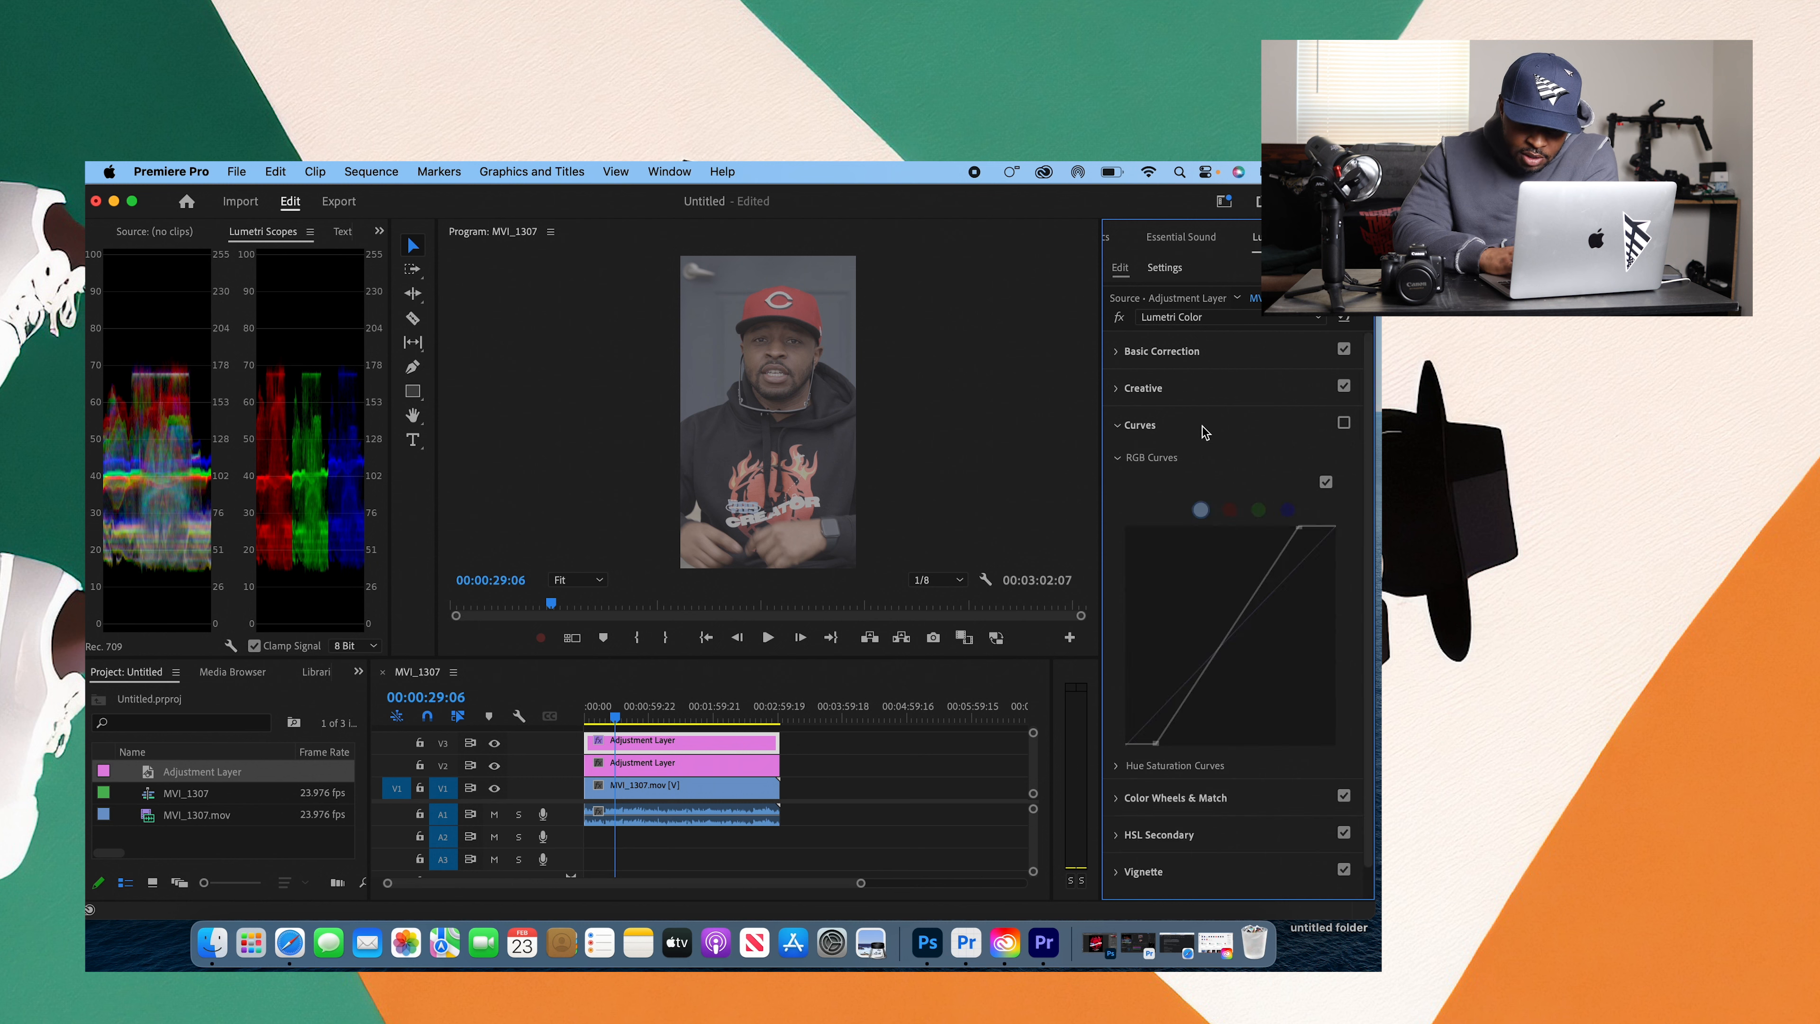
left_click(1343, 424)
left_click(1344, 423)
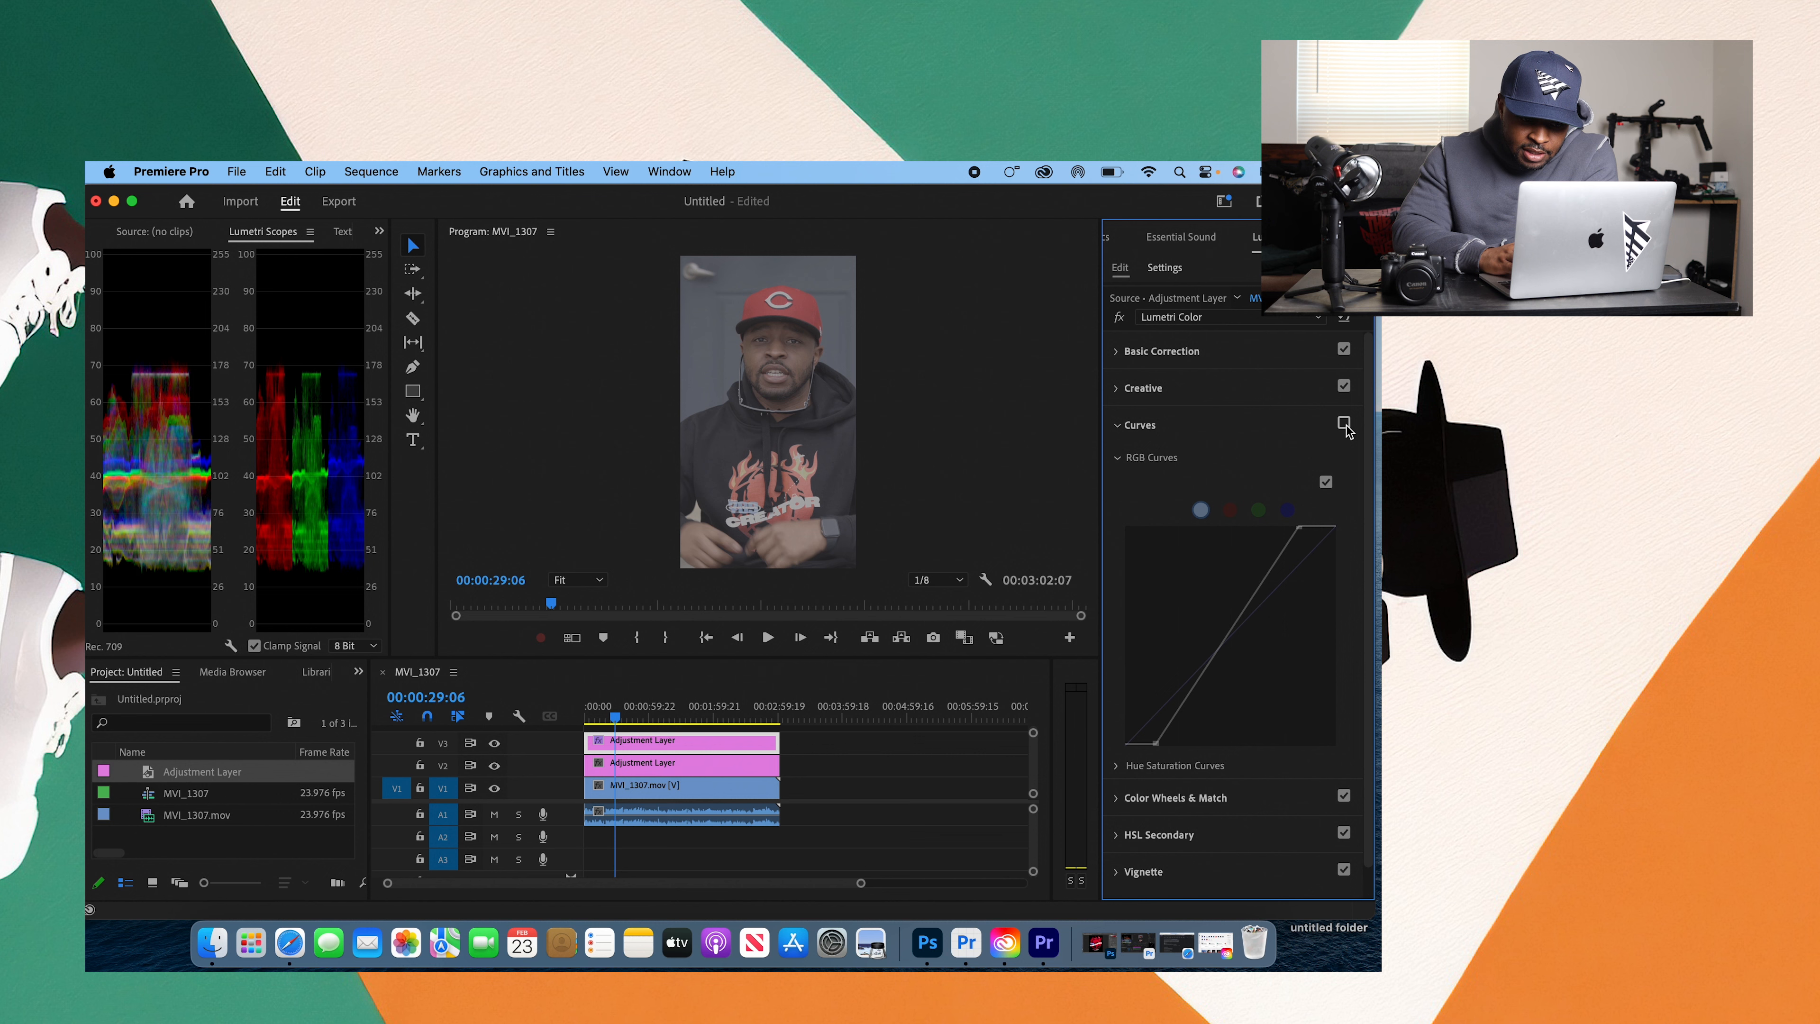
left_click(1344, 423)
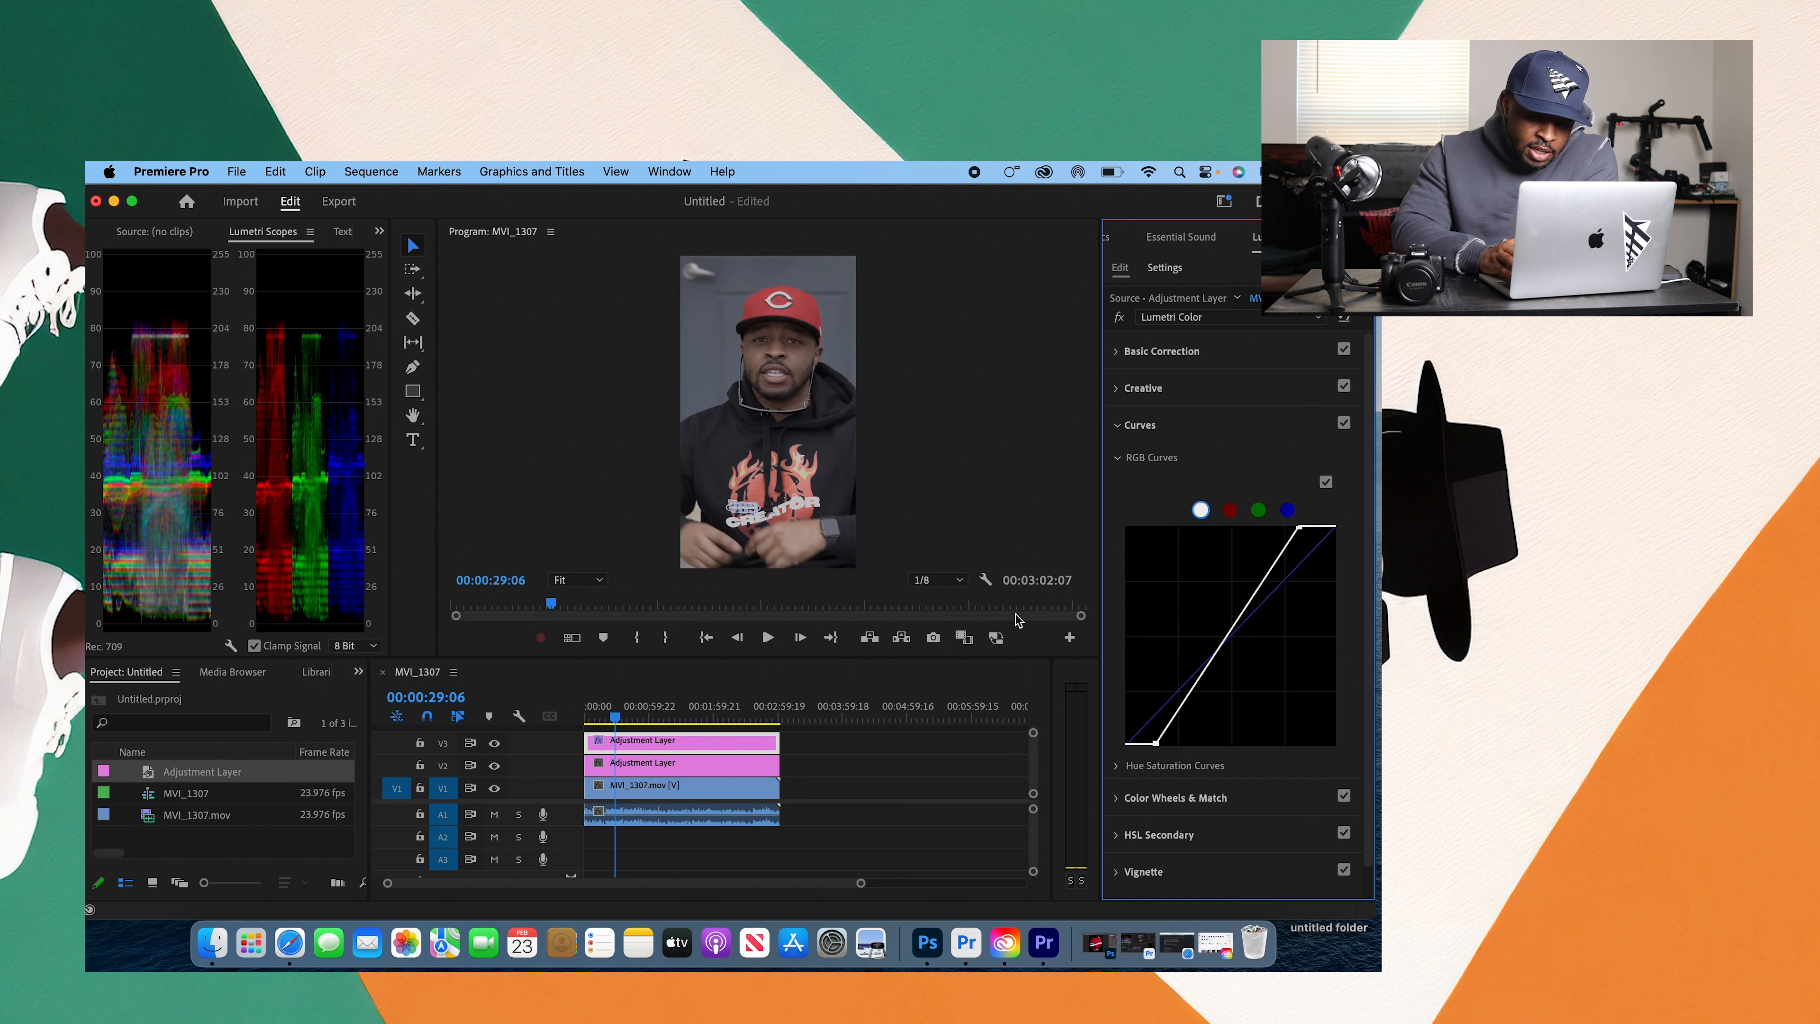
left_click(1344, 423)
left_click(1344, 424)
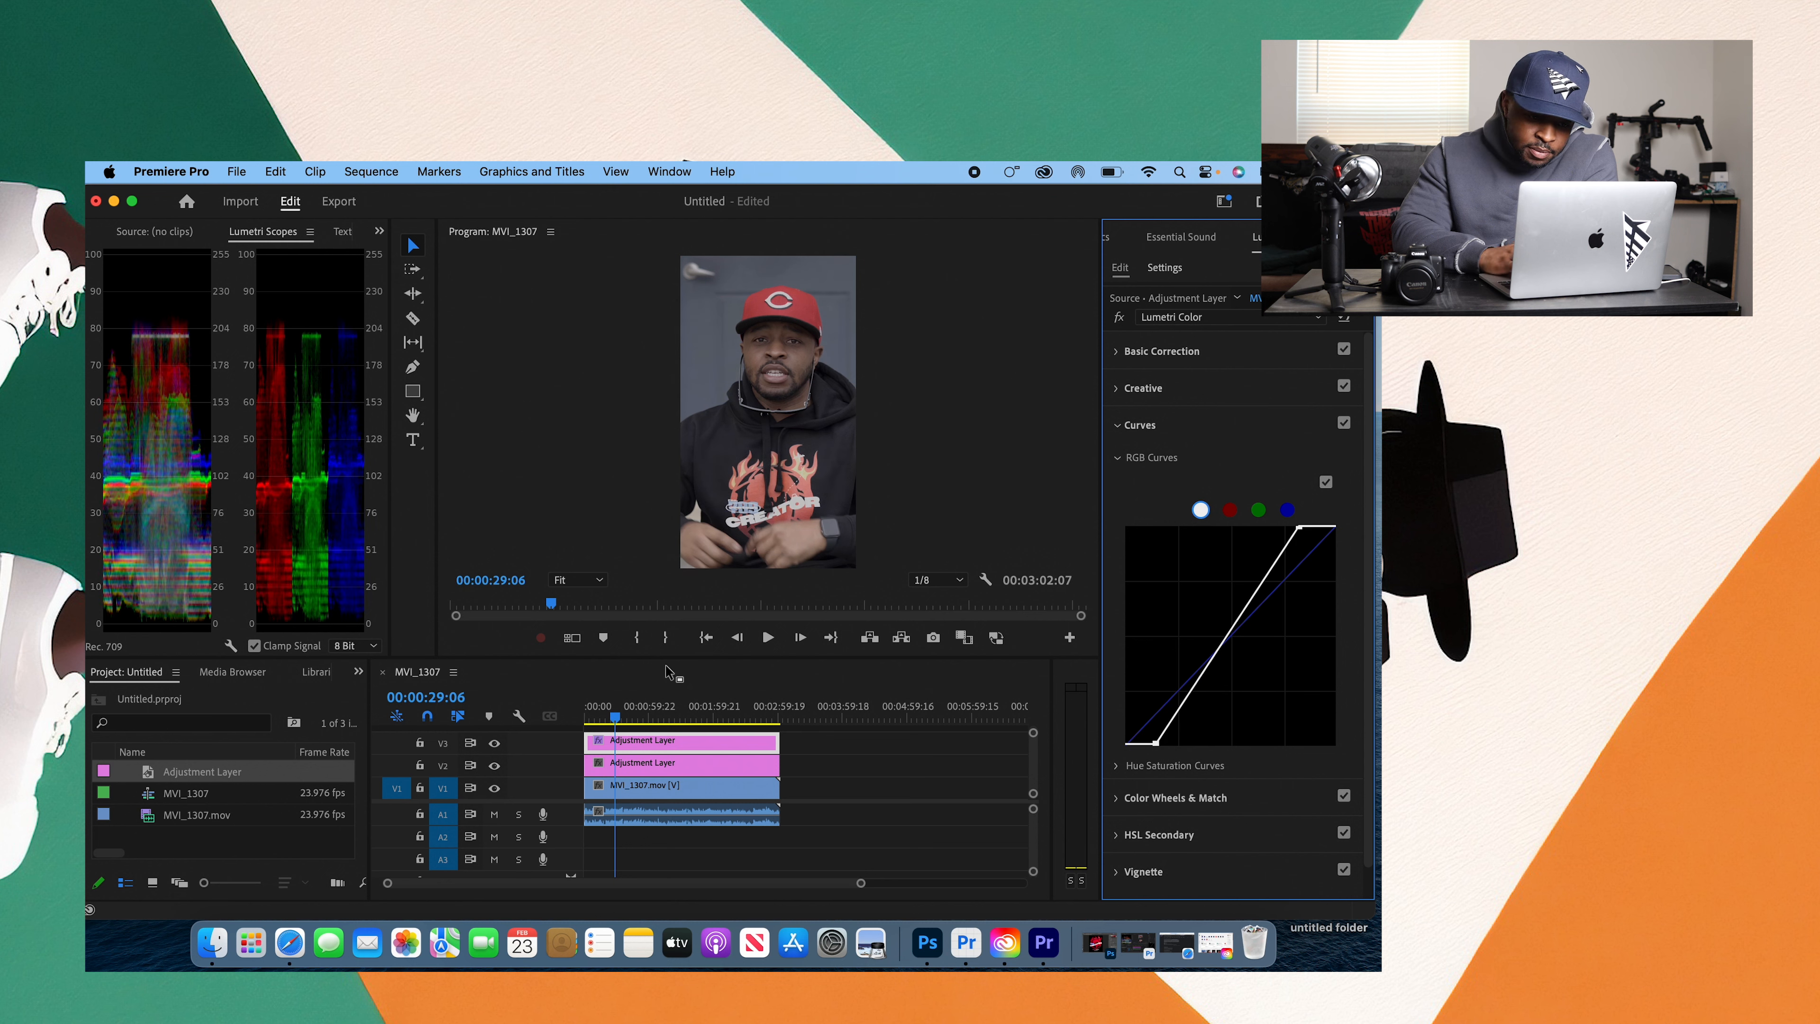
left_click(494, 744)
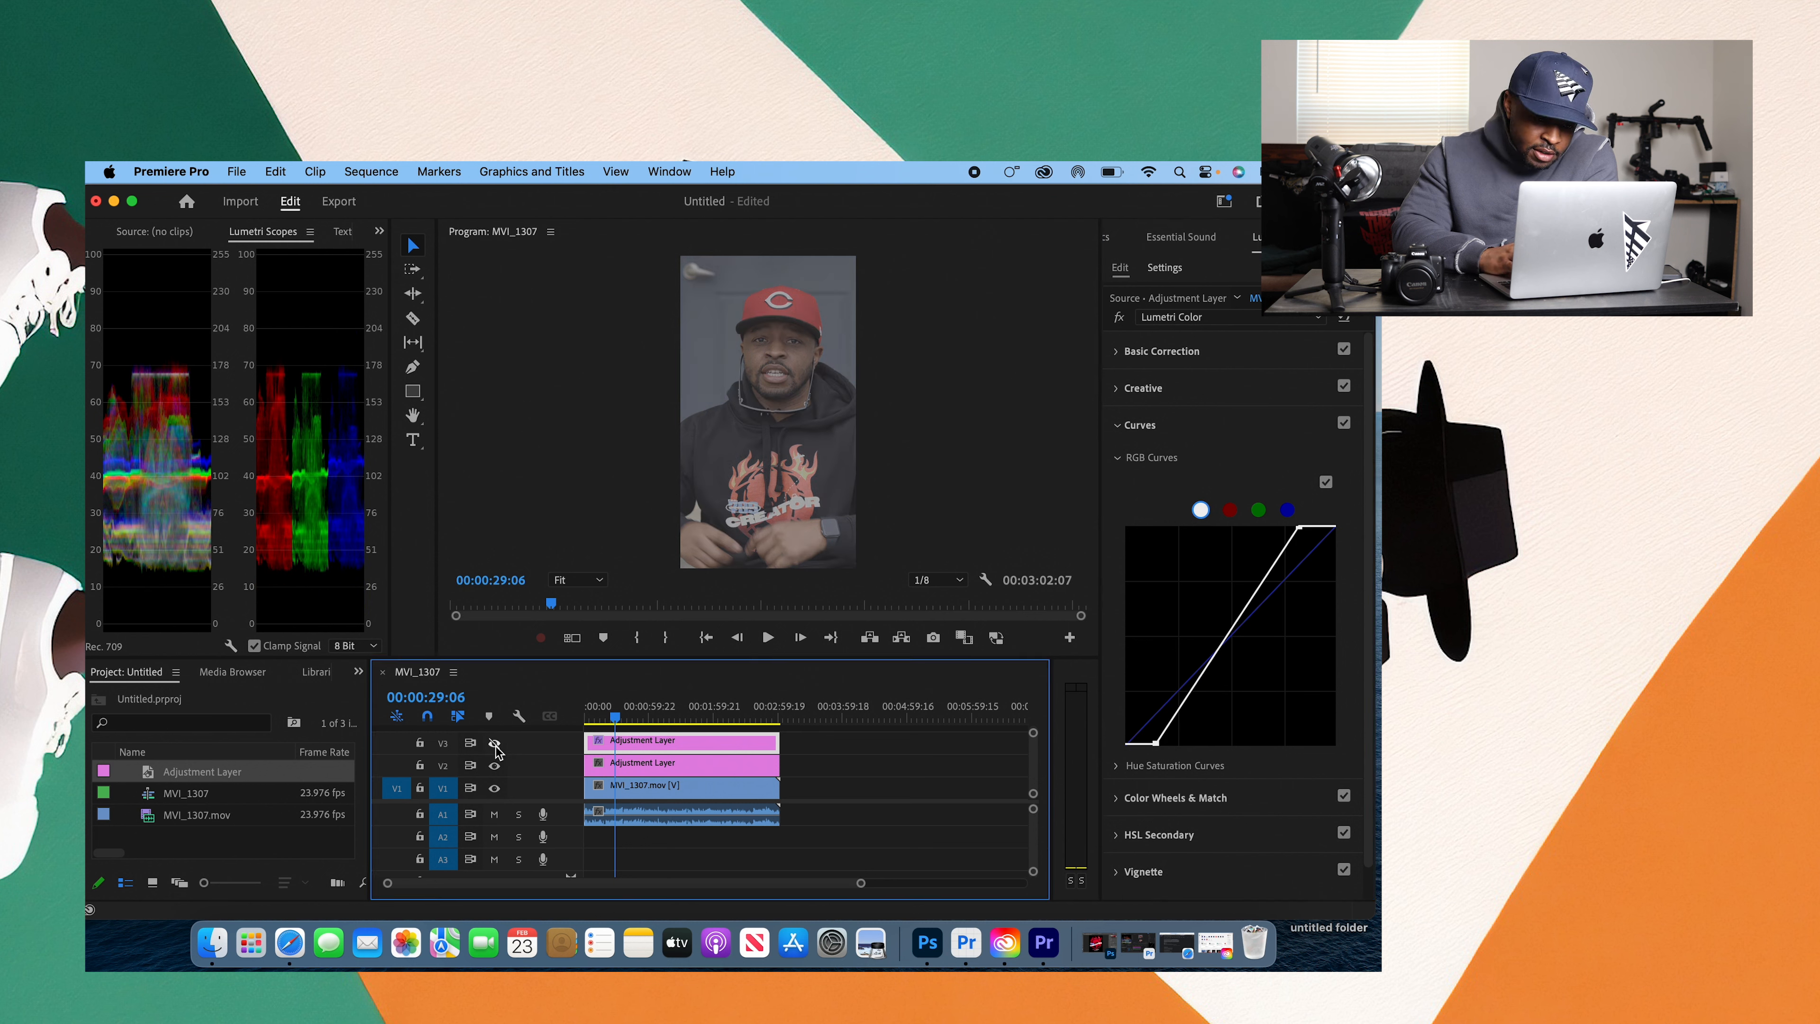
left_click(494, 744)
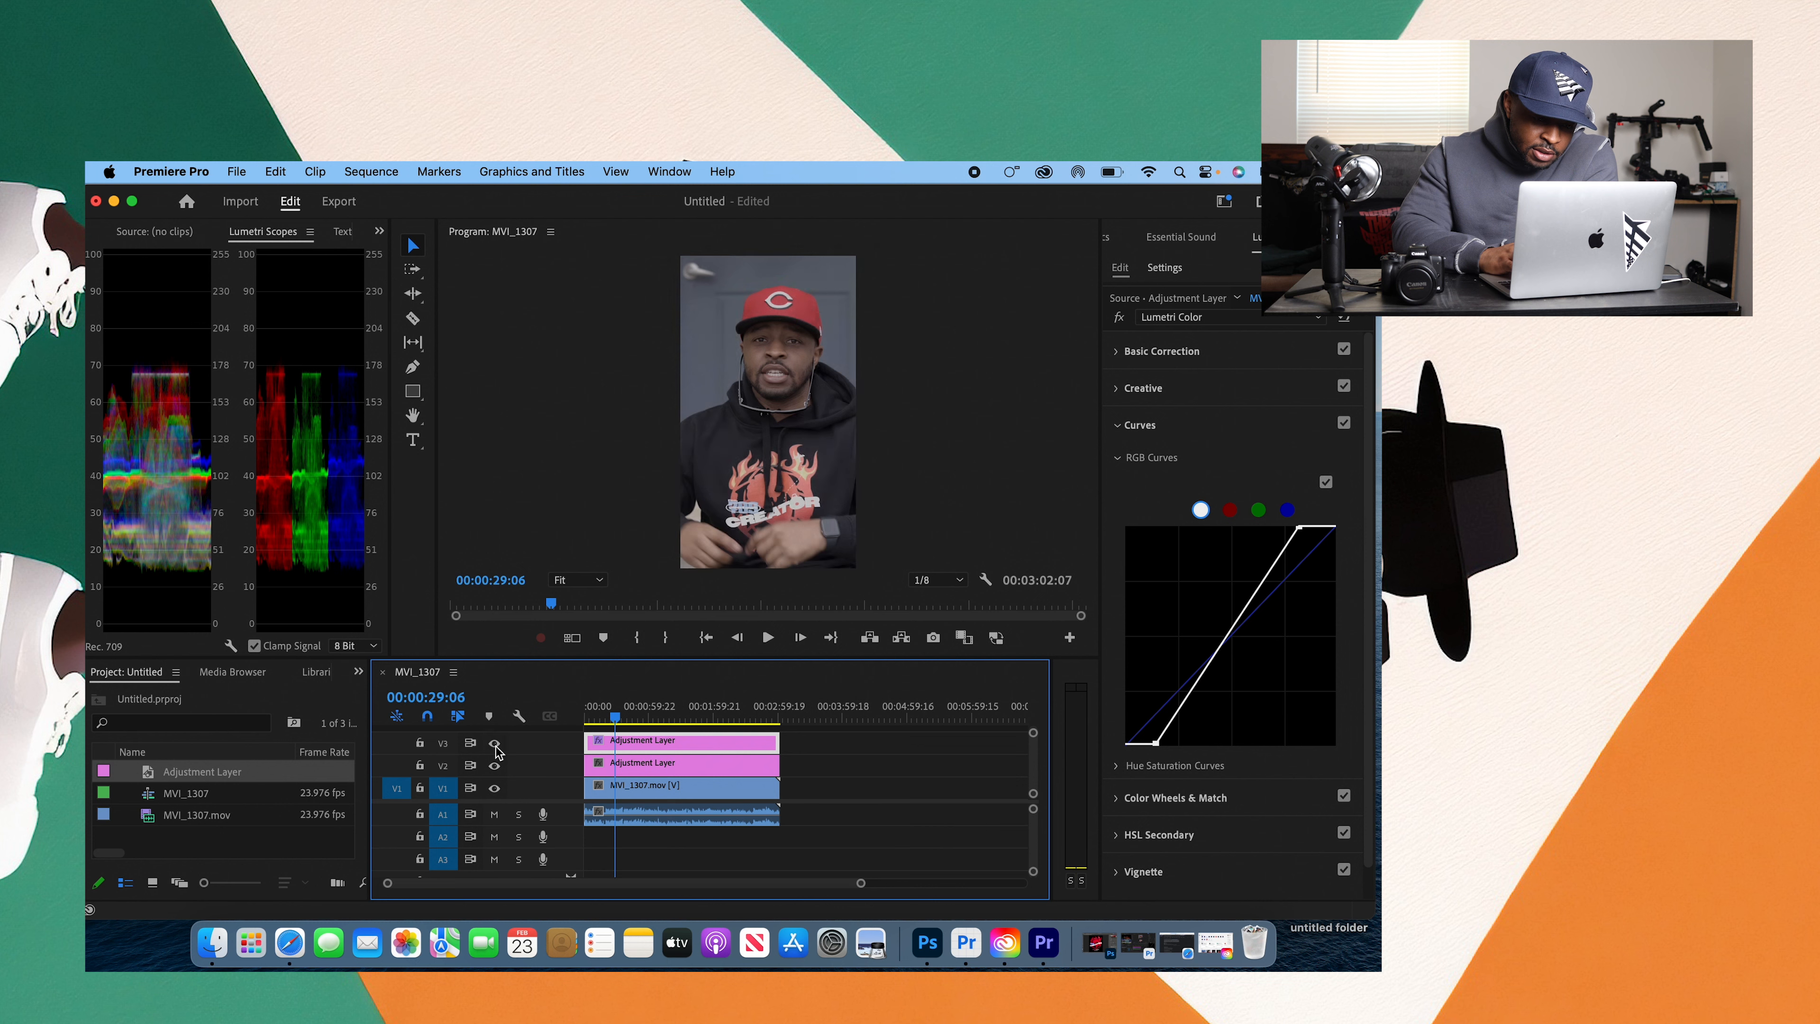
Step: Turn off the Curves section and display the Basic Correction controls
left_click(1344, 423)
left_click(1116, 351)
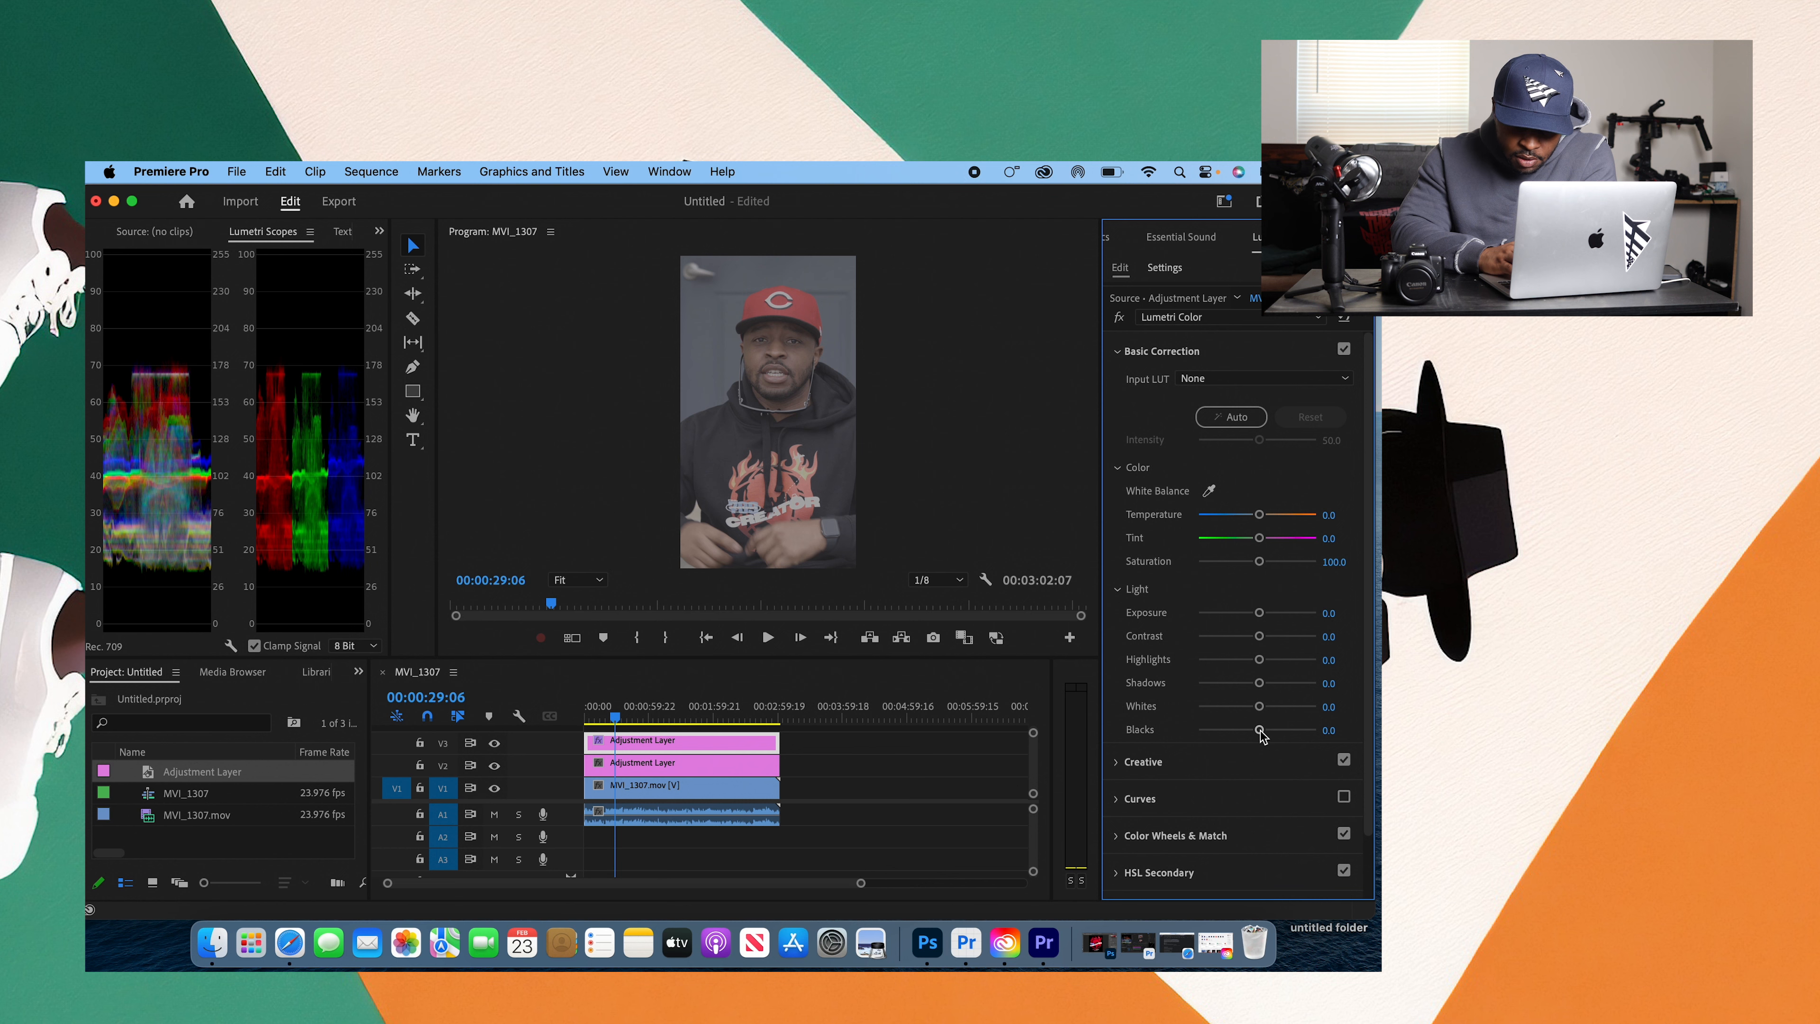
Step: Try Blacks at -77.3 and Whites at 56.1 in Basic Correction, and reset the section
left_click_drag(1260, 730, 1290, 707)
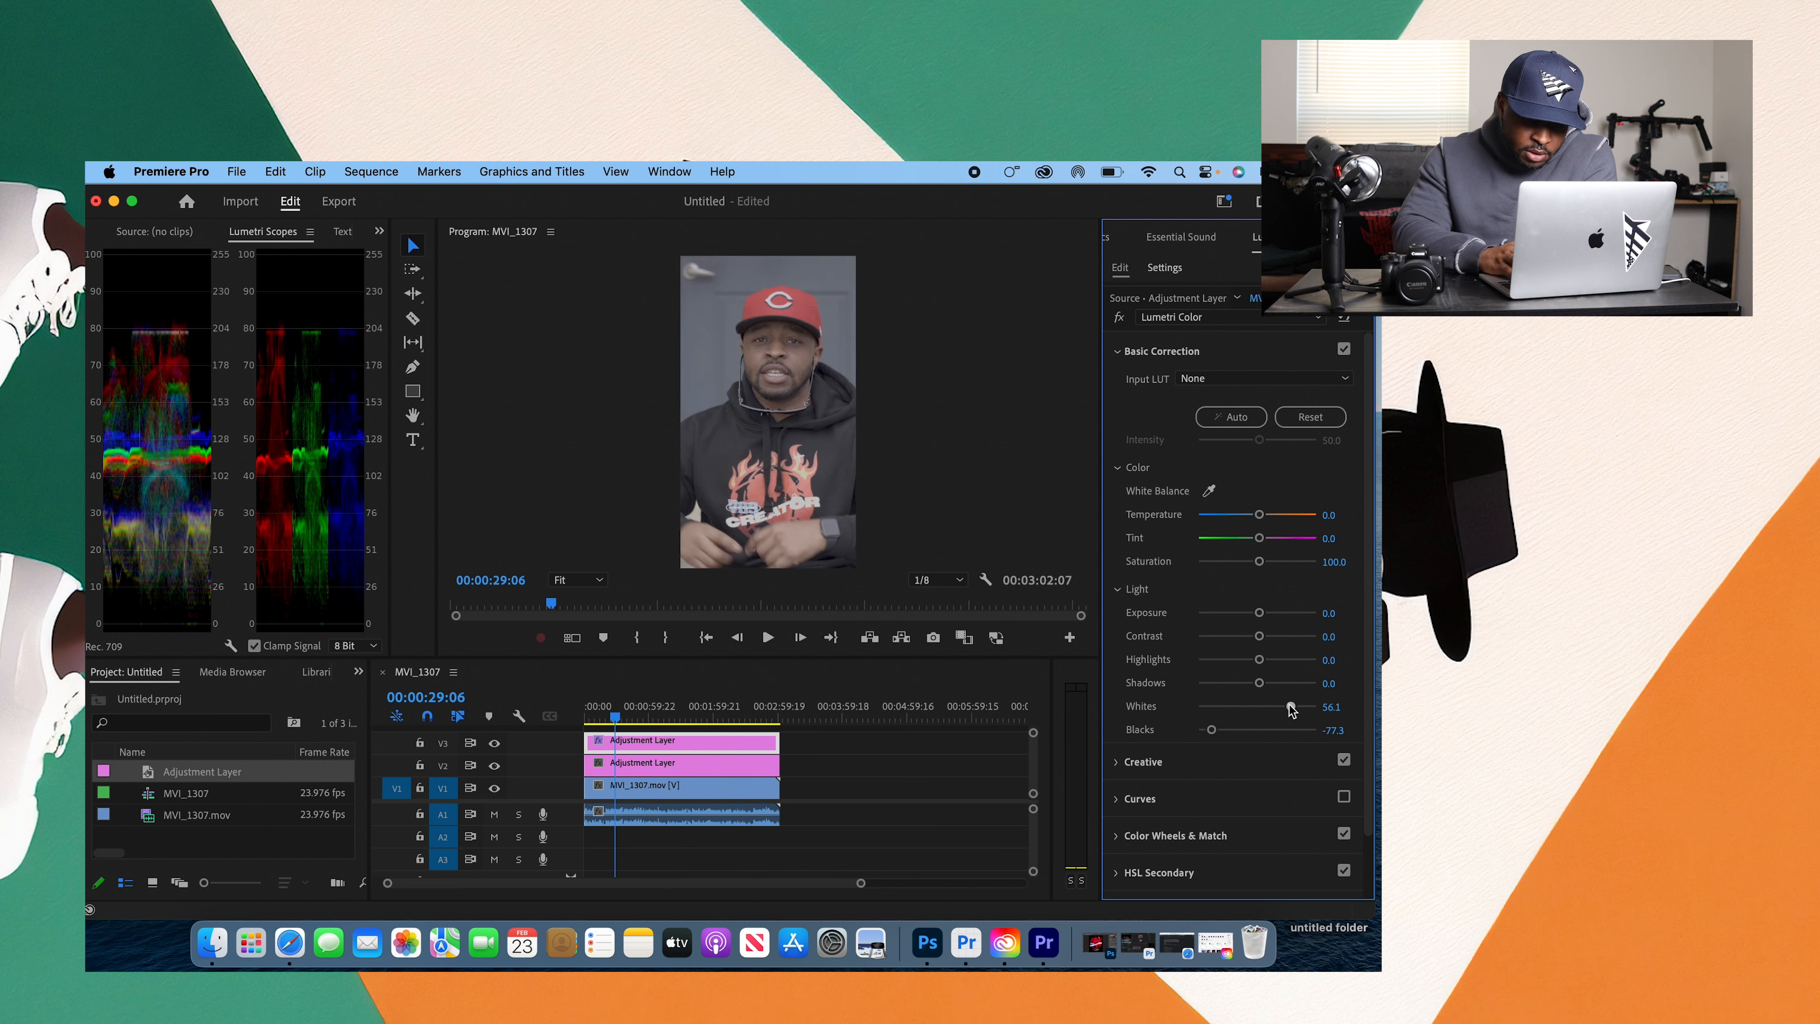
left_click_drag(1211, 729, 1223, 730)
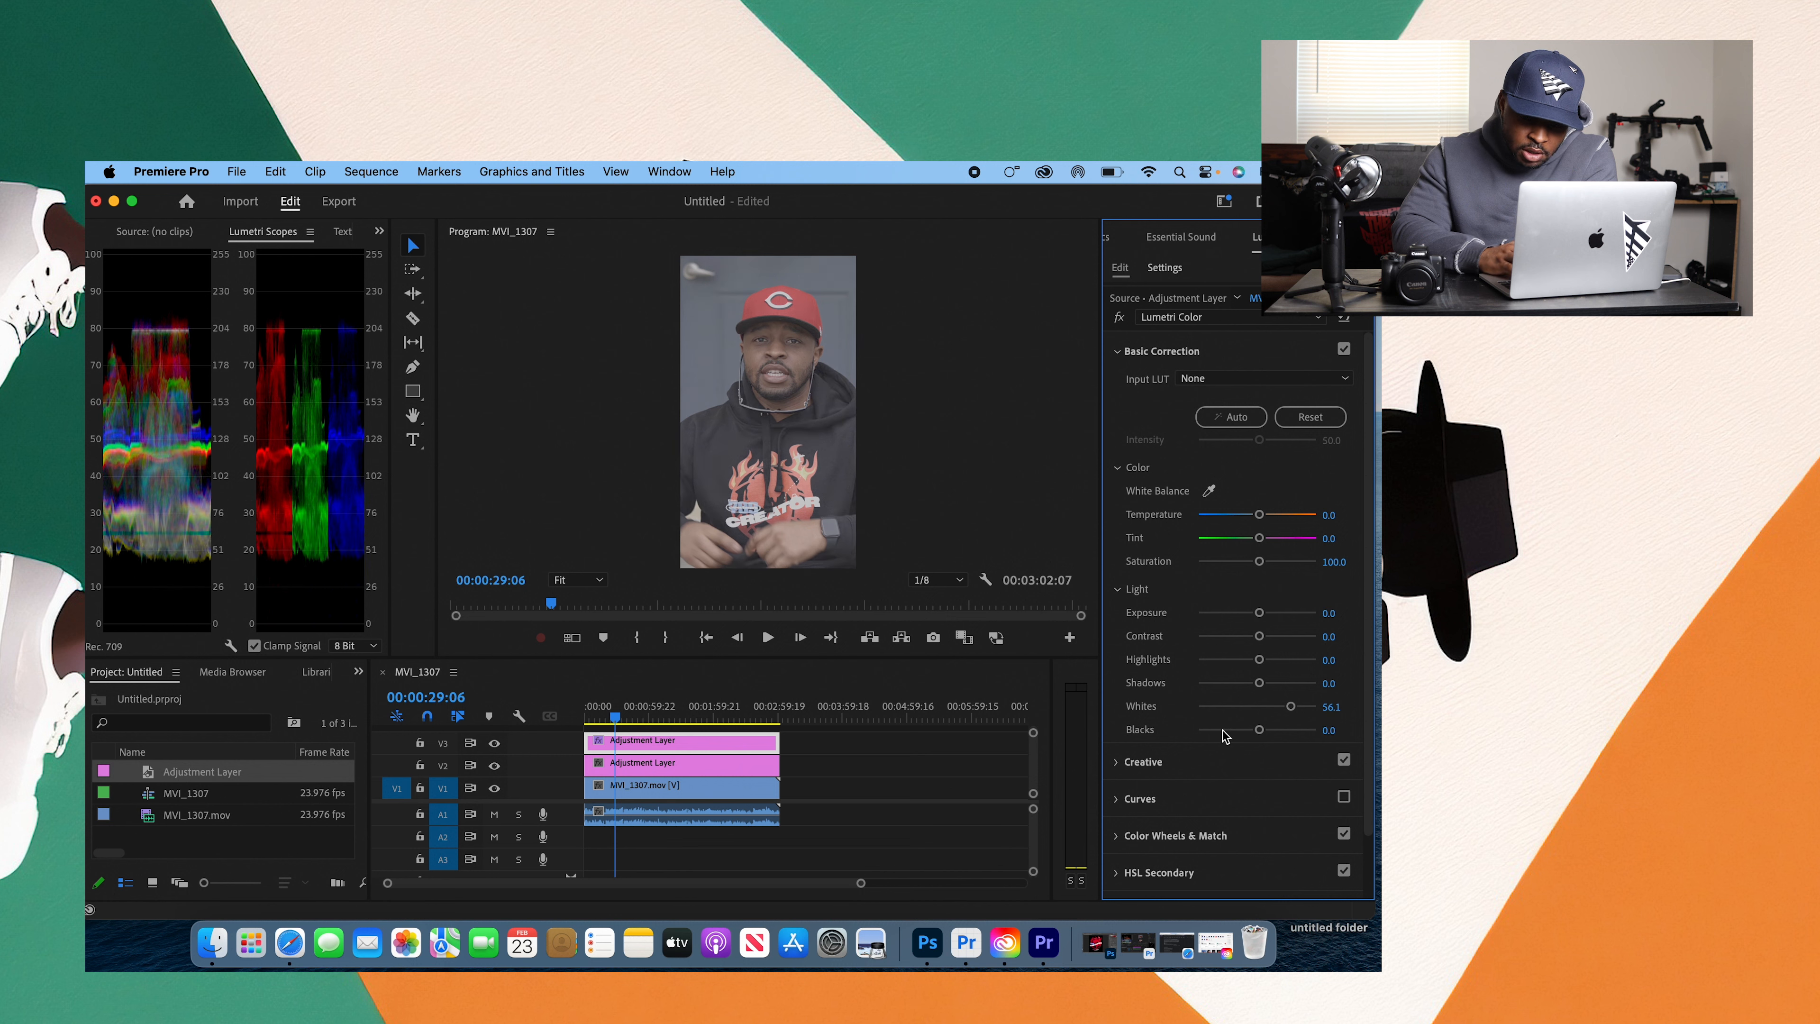
left_click(1305, 416)
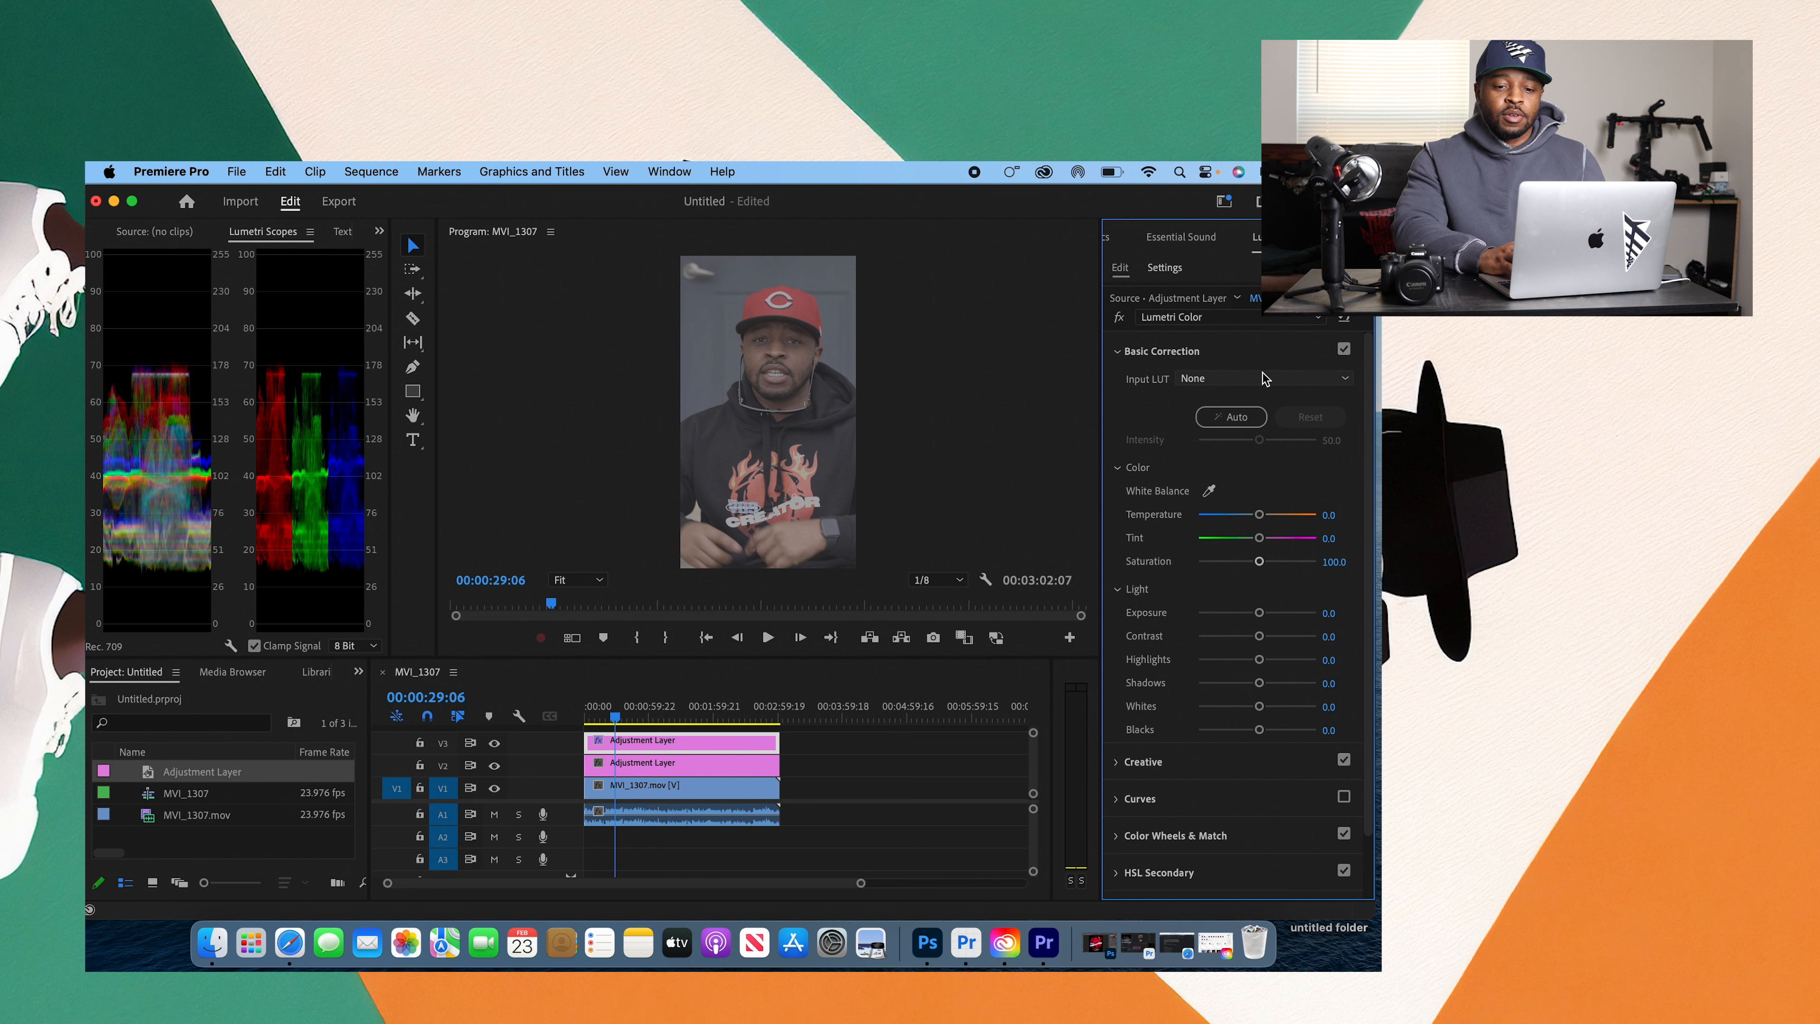
Step: Show the Curves controls again and turn the Curves section back on for the V3 adjustment layer
left_click(1265, 351)
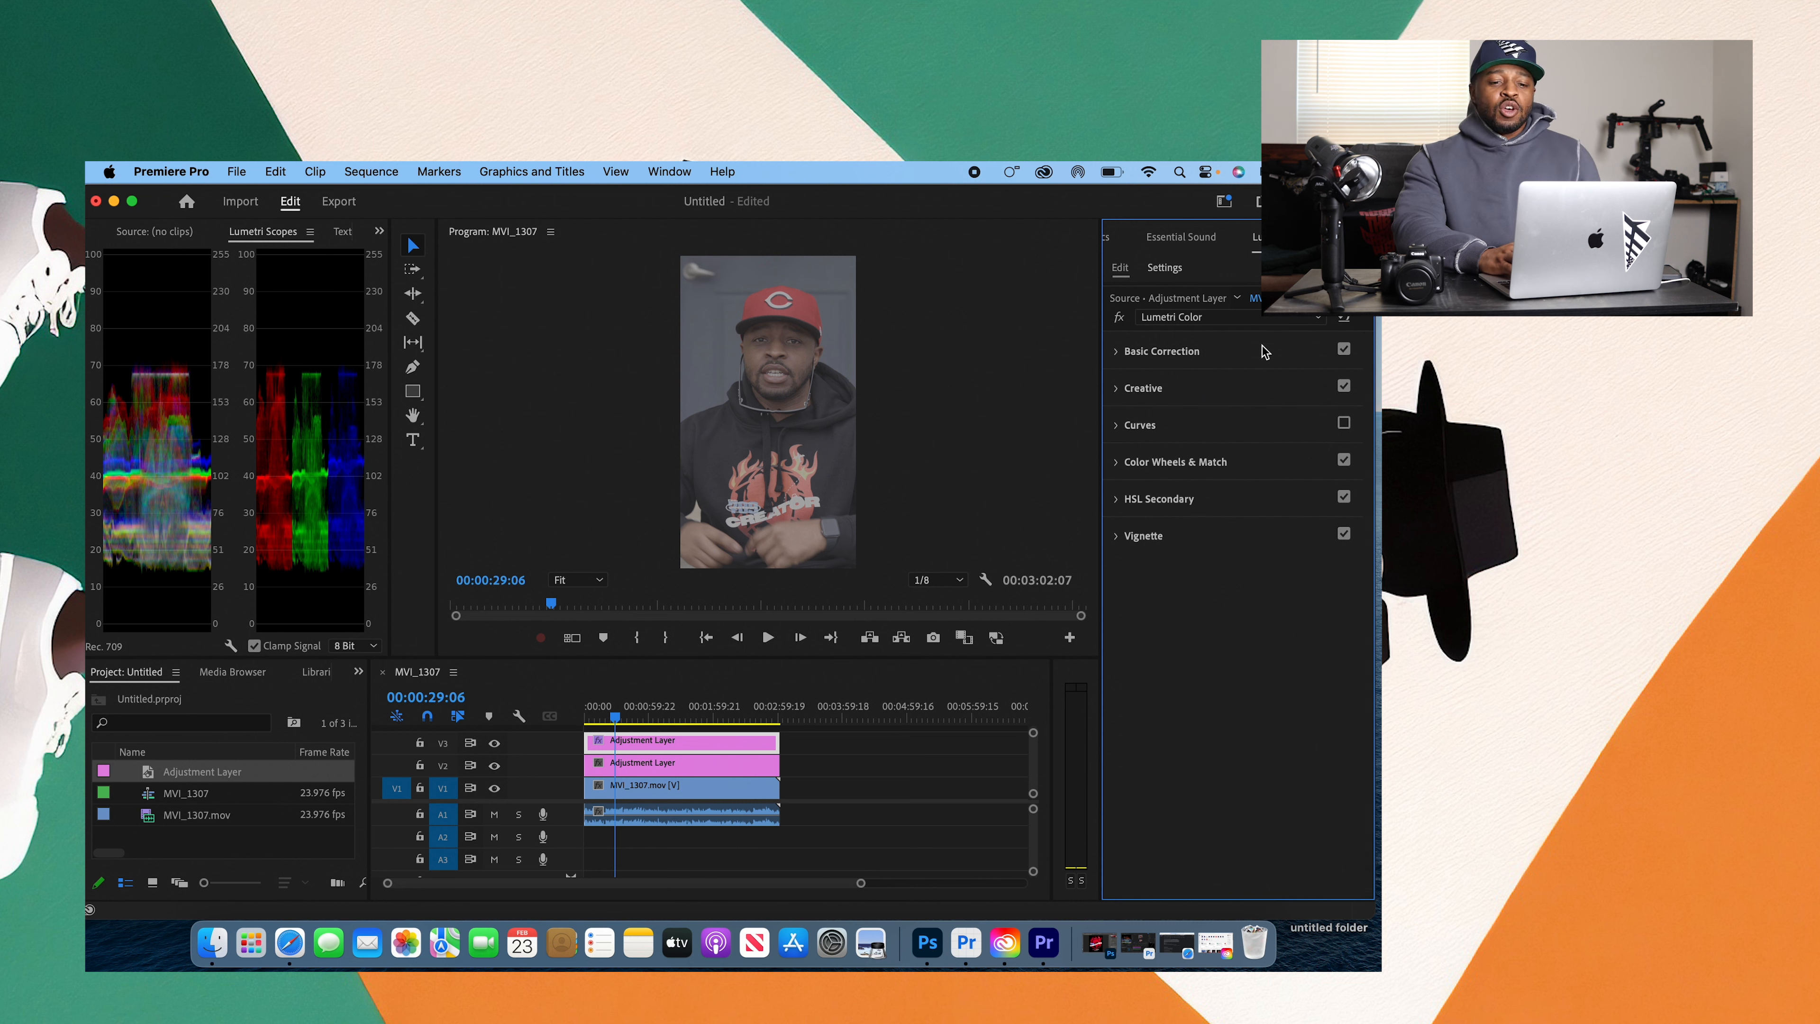
left_click(1231, 430)
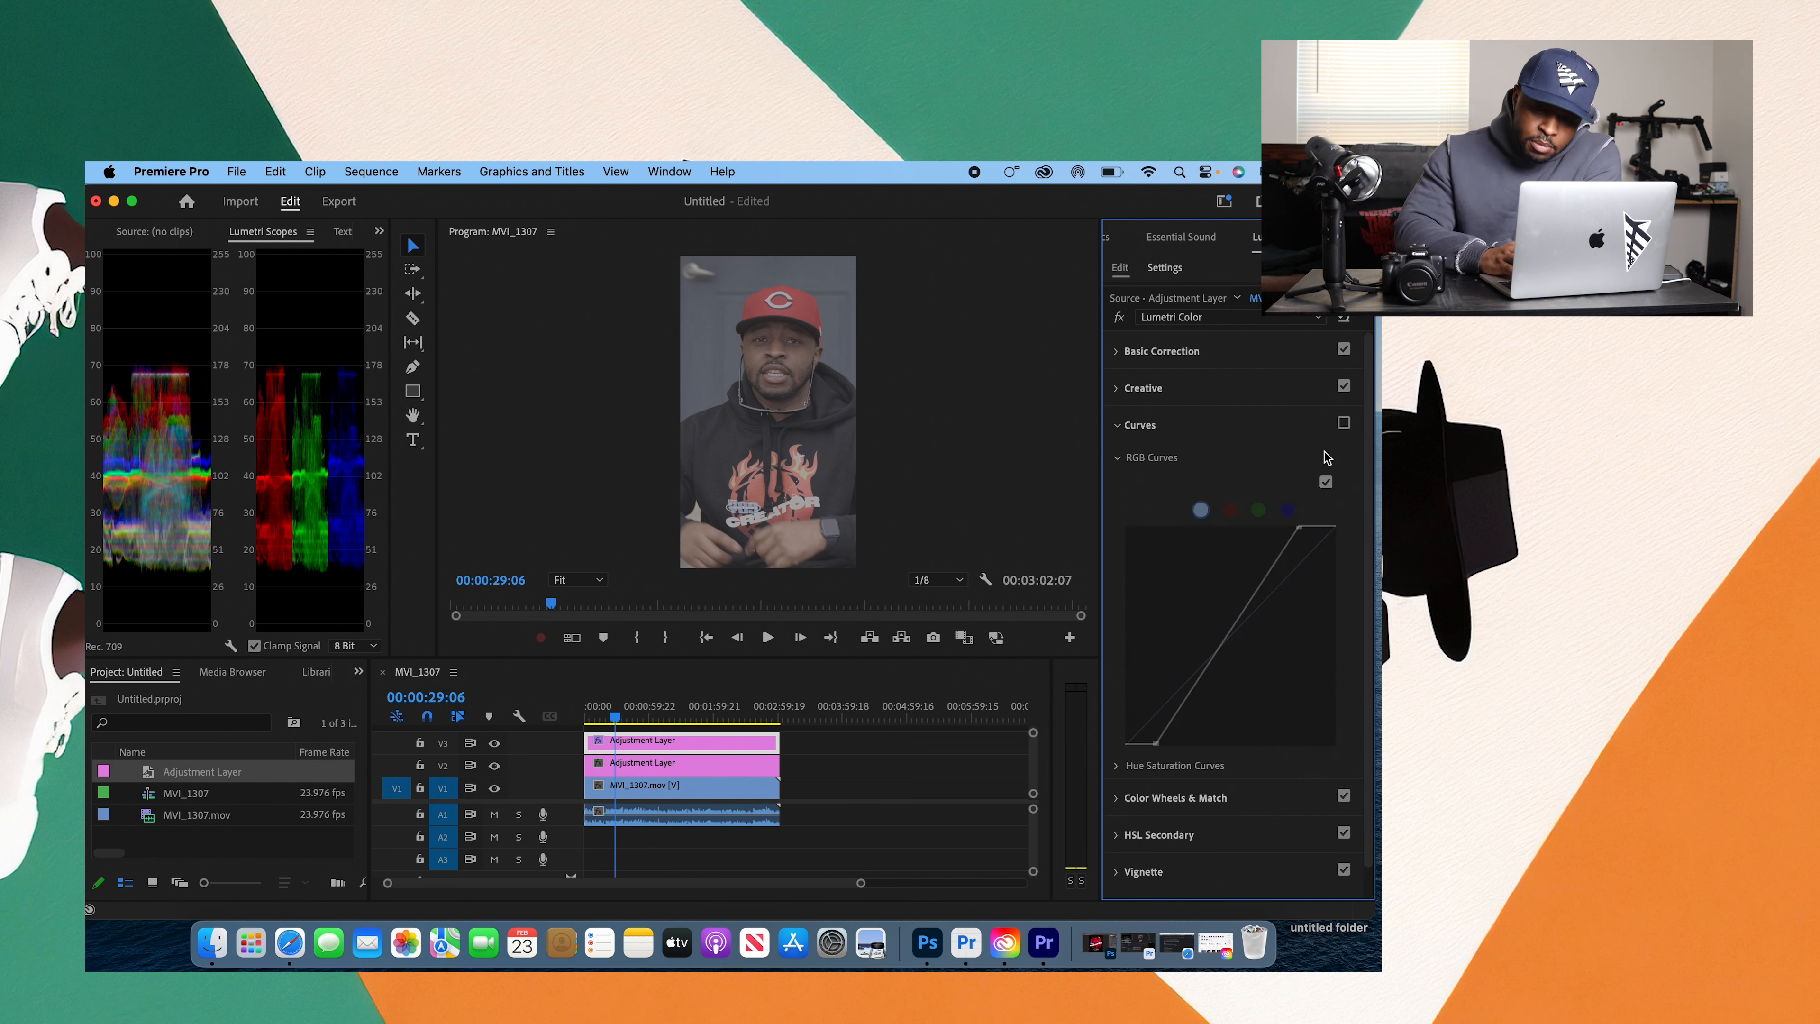
left_click(1344, 424)
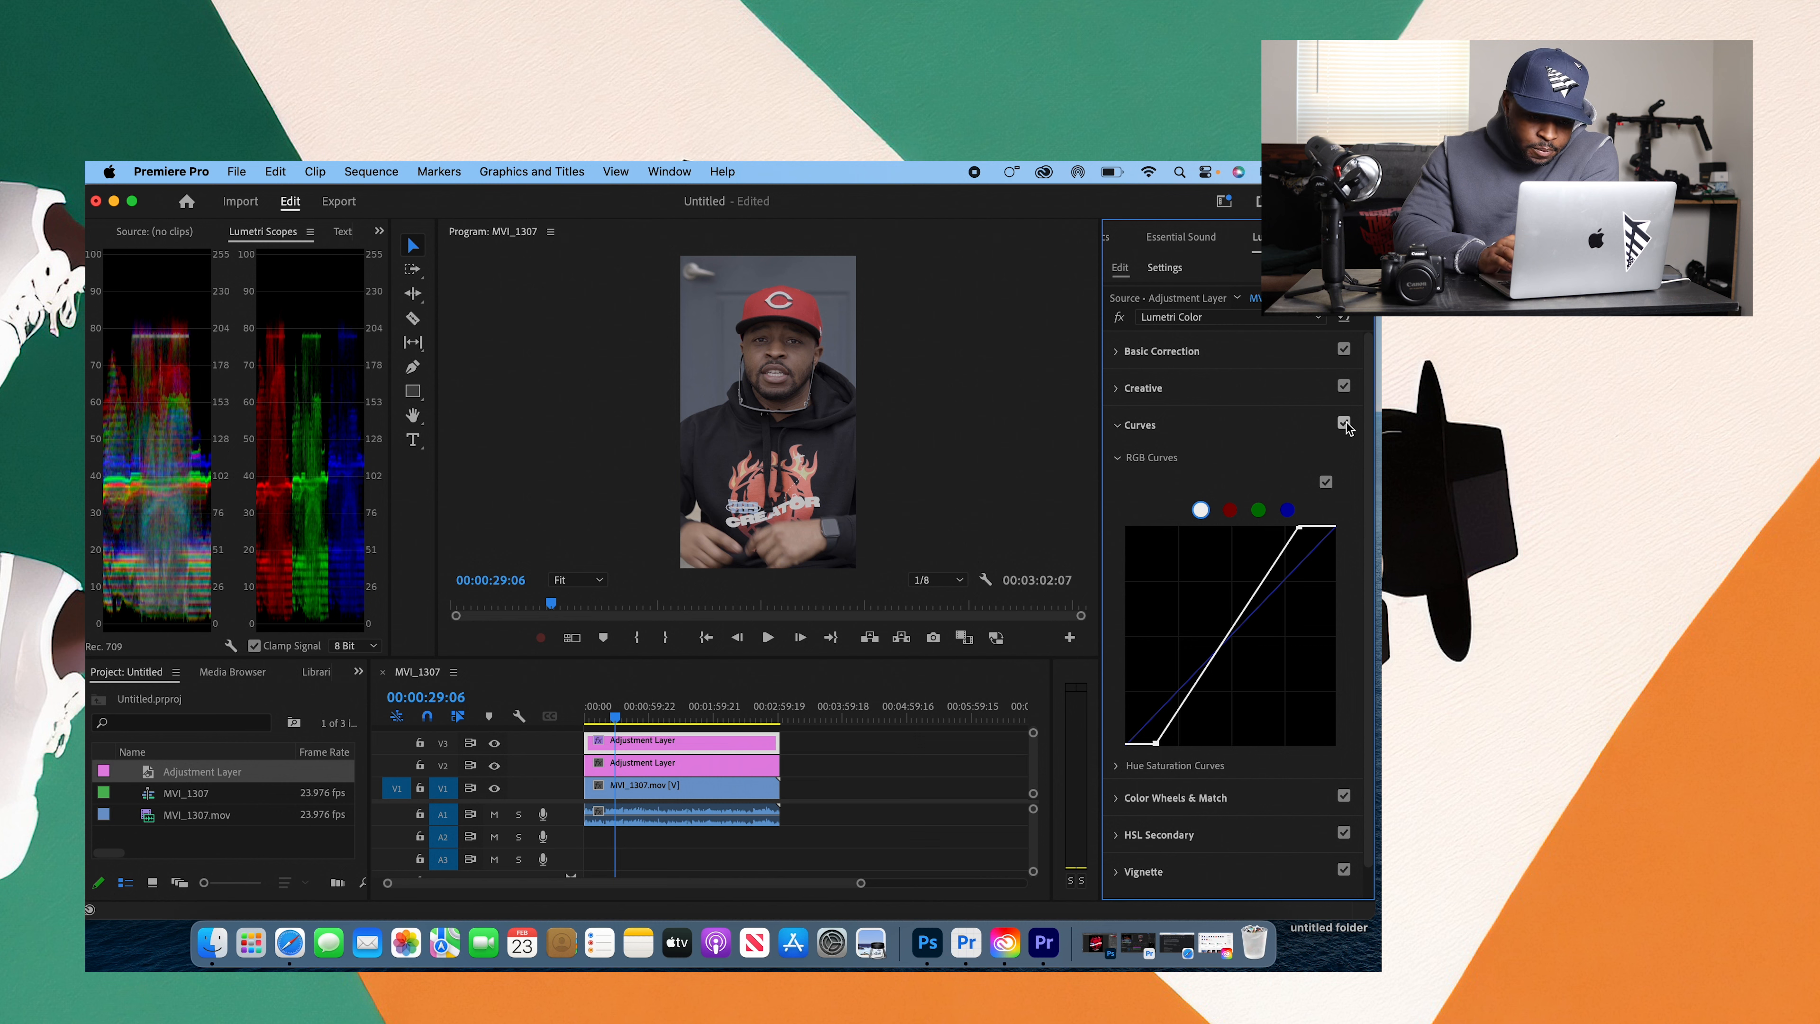
Step: On the V2 adjustment layer, set the Creative section's Saturation to 150
left_click(726, 764)
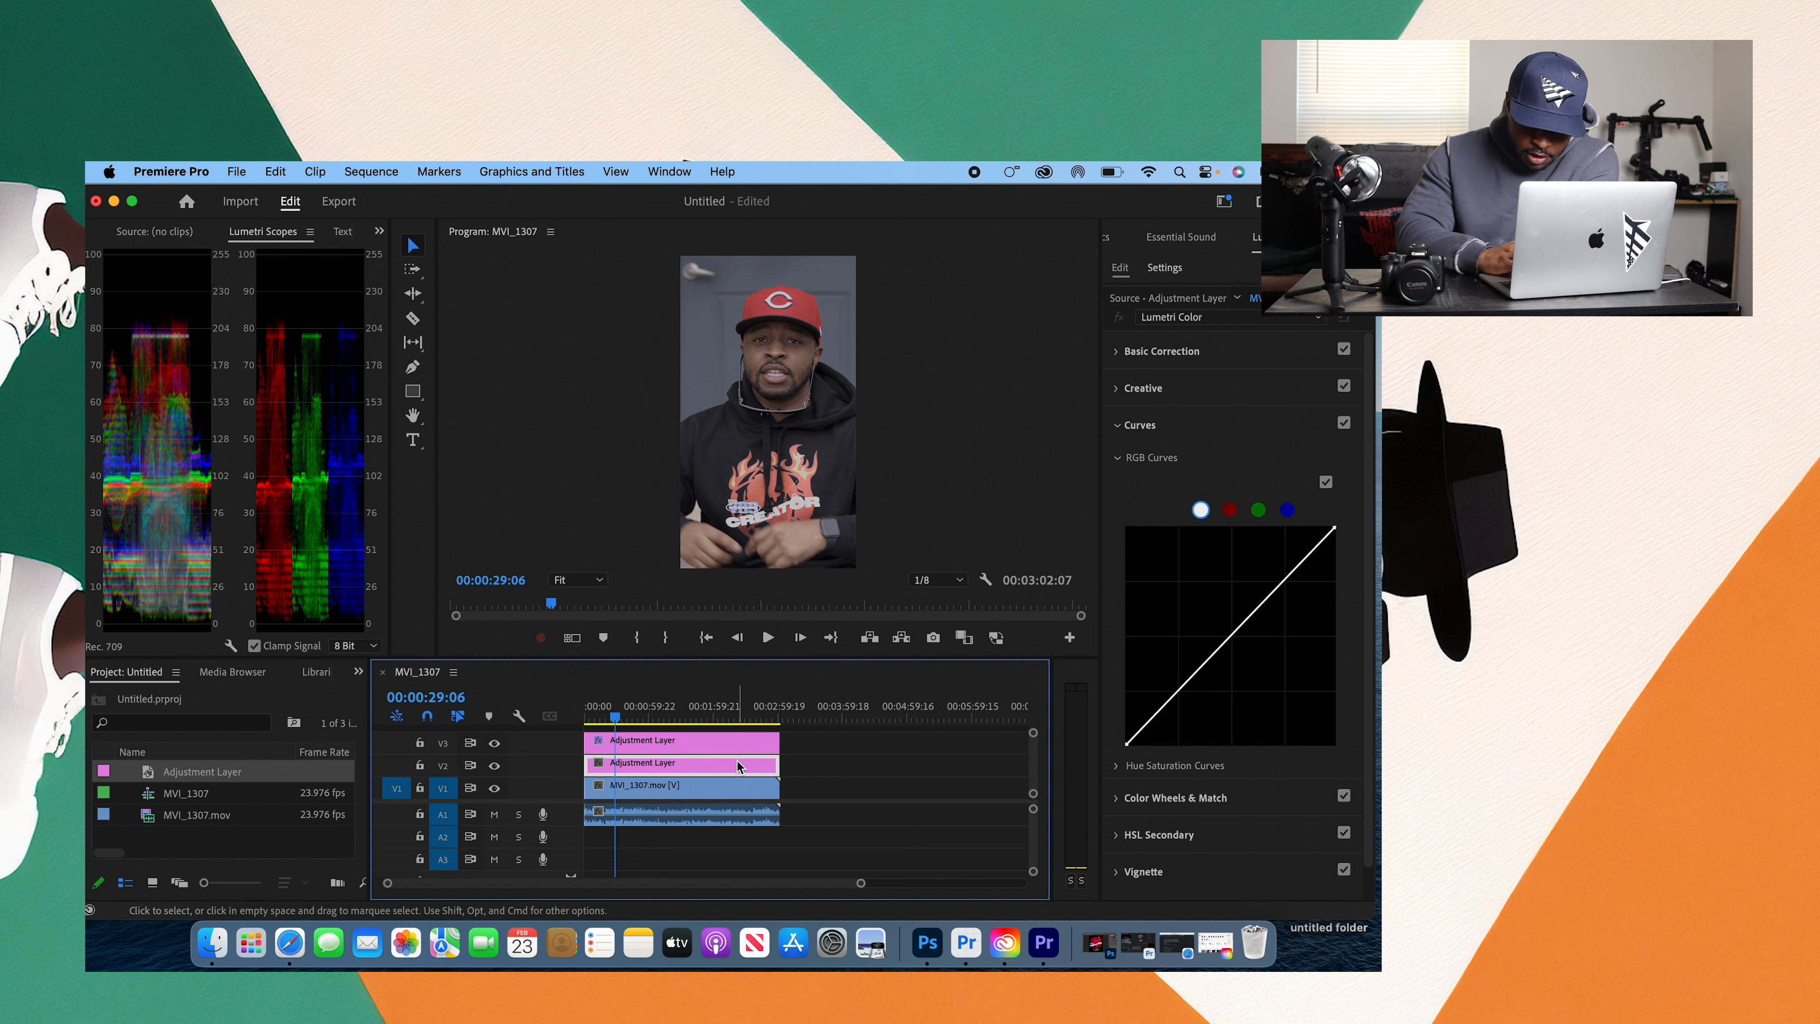
left_click(1128, 459)
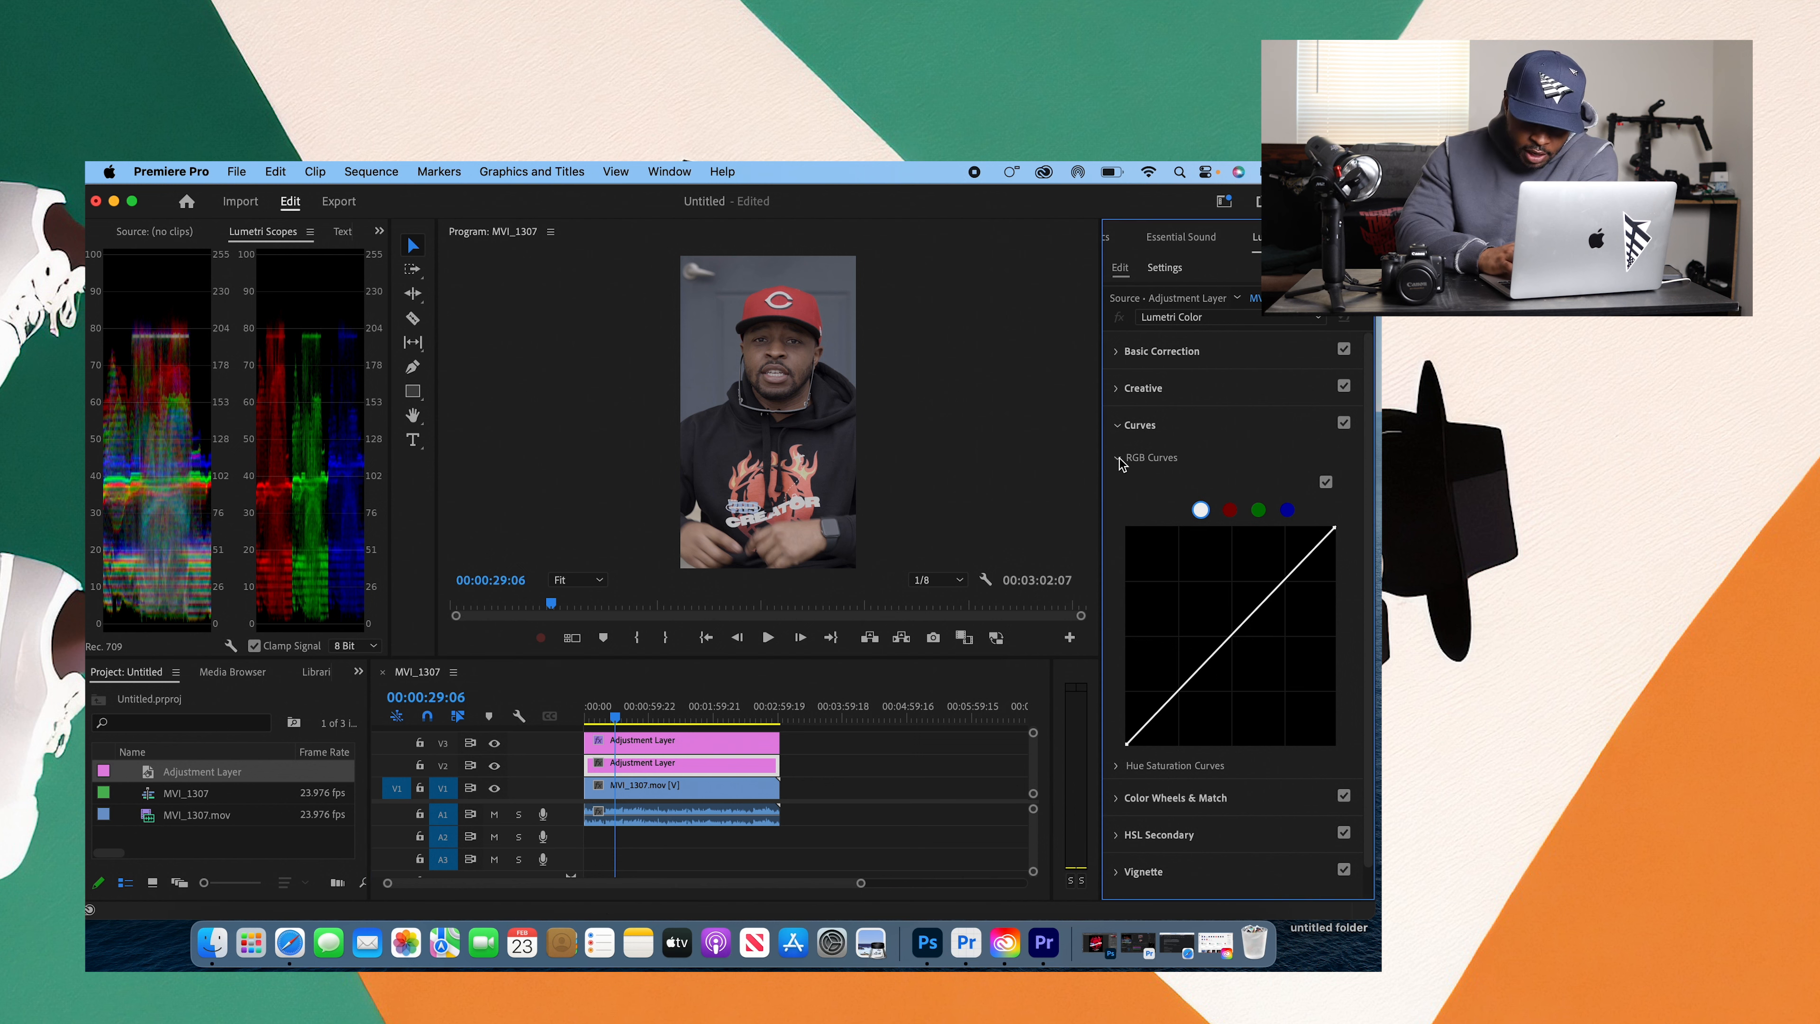
left_click(1119, 430)
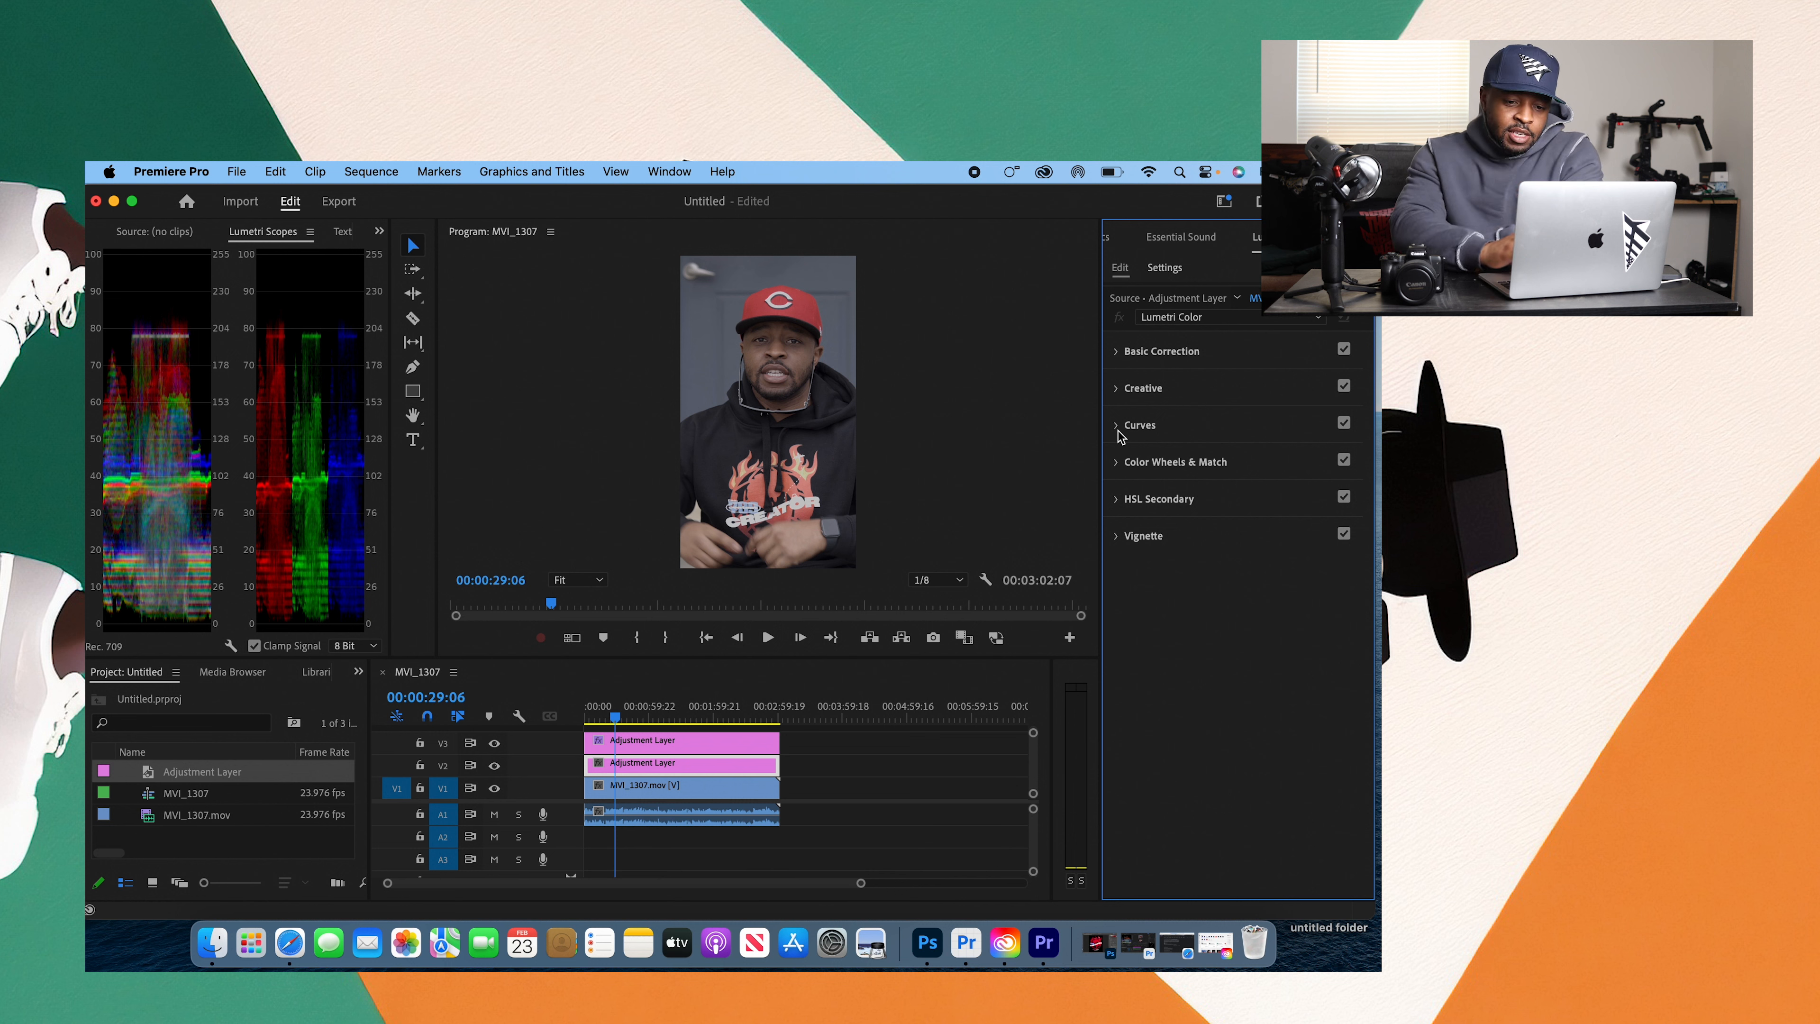
left_click(1118, 391)
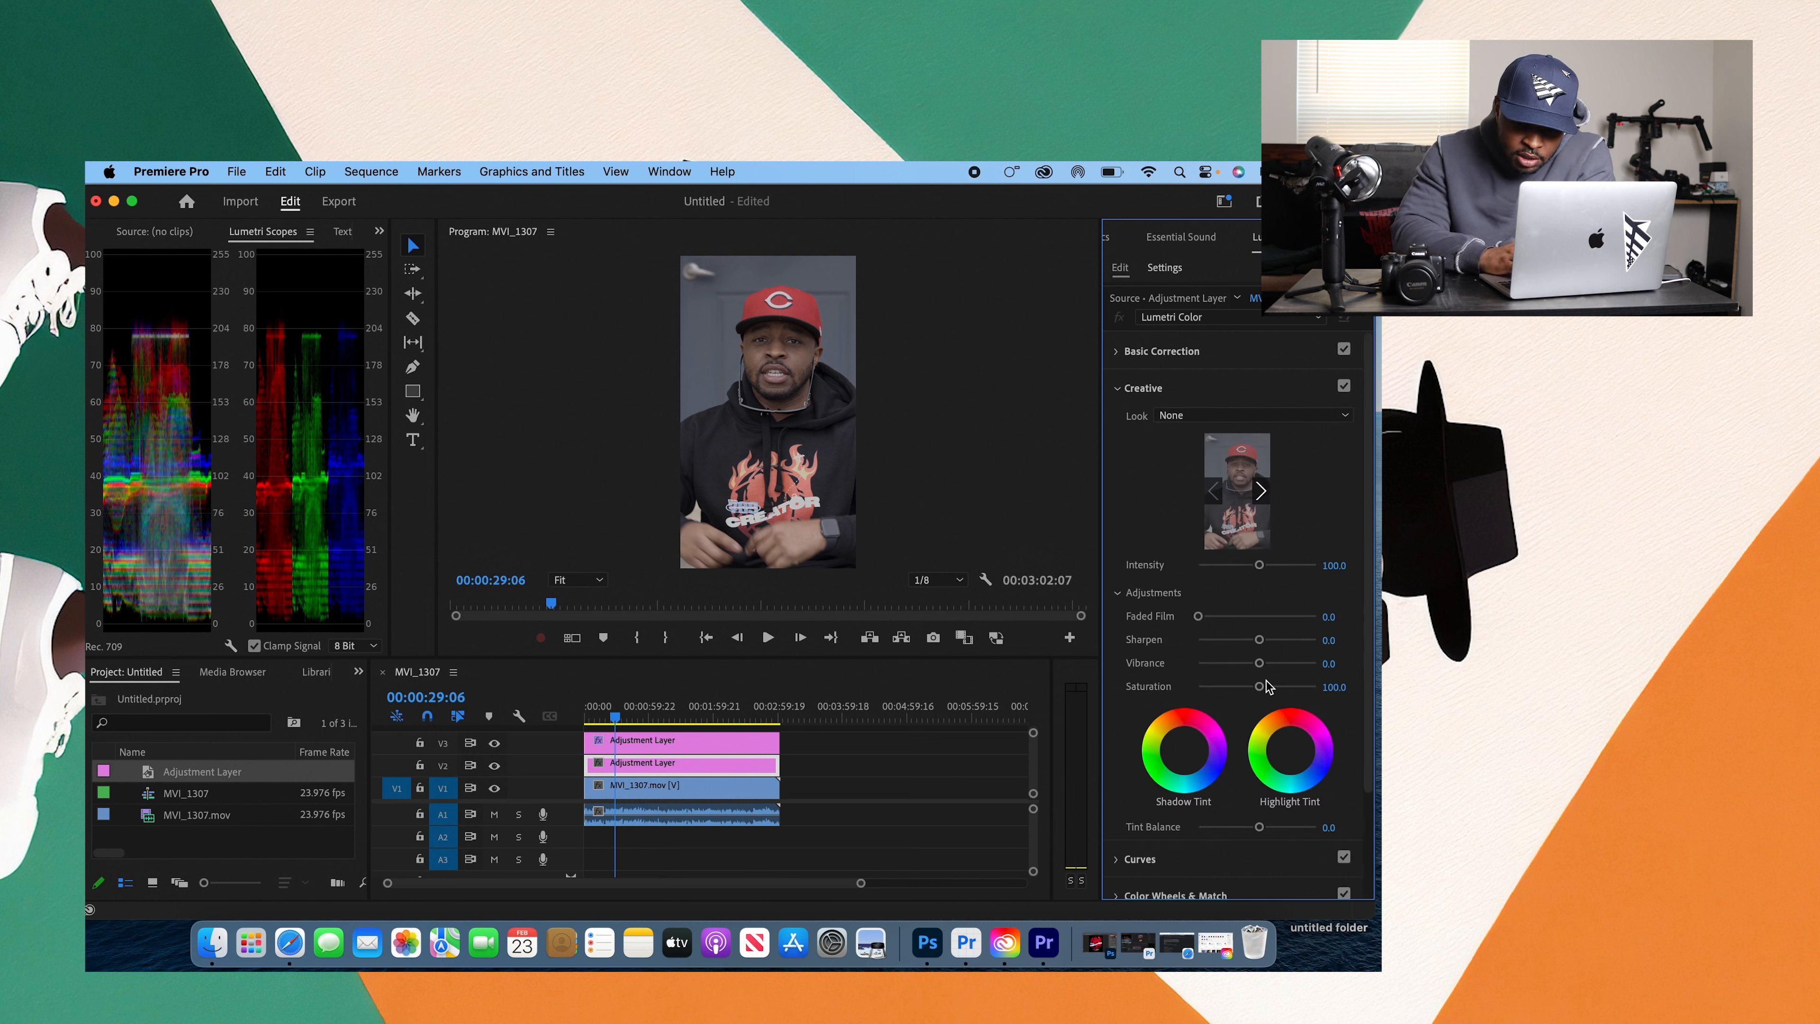
left_click_drag(1260, 686, 1283, 687)
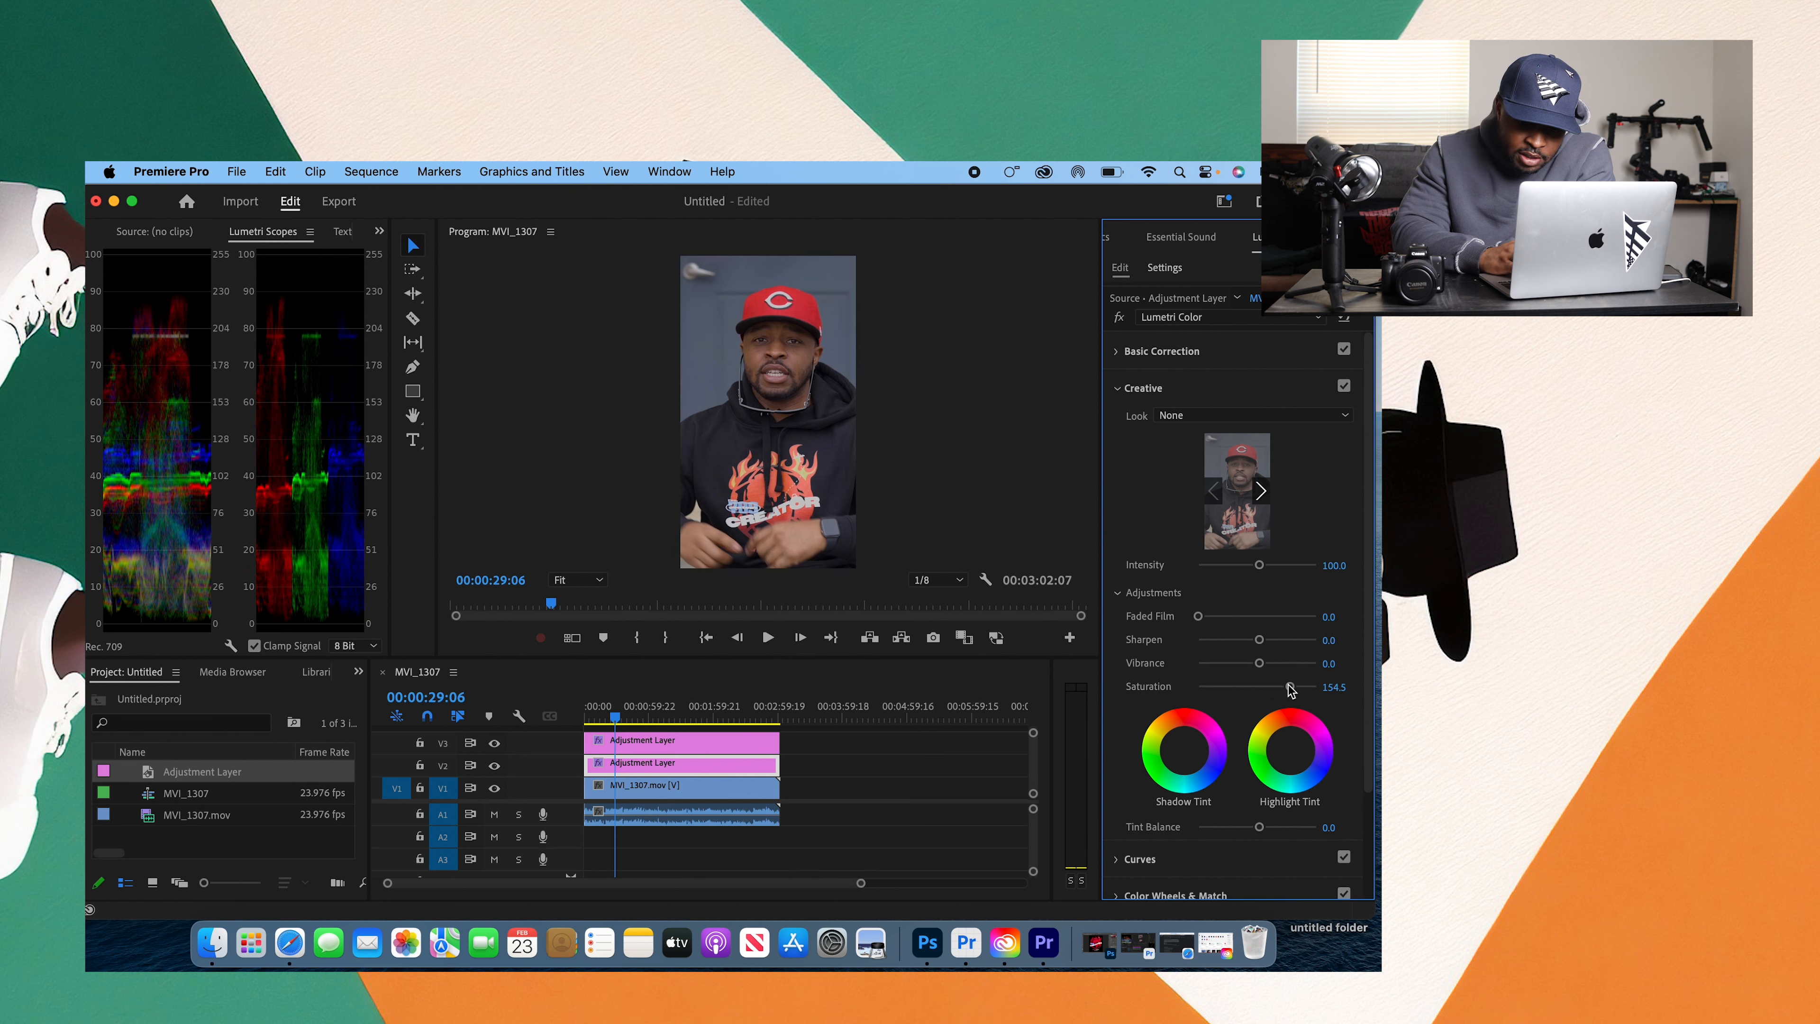
left_click(1340, 687)
type("150")
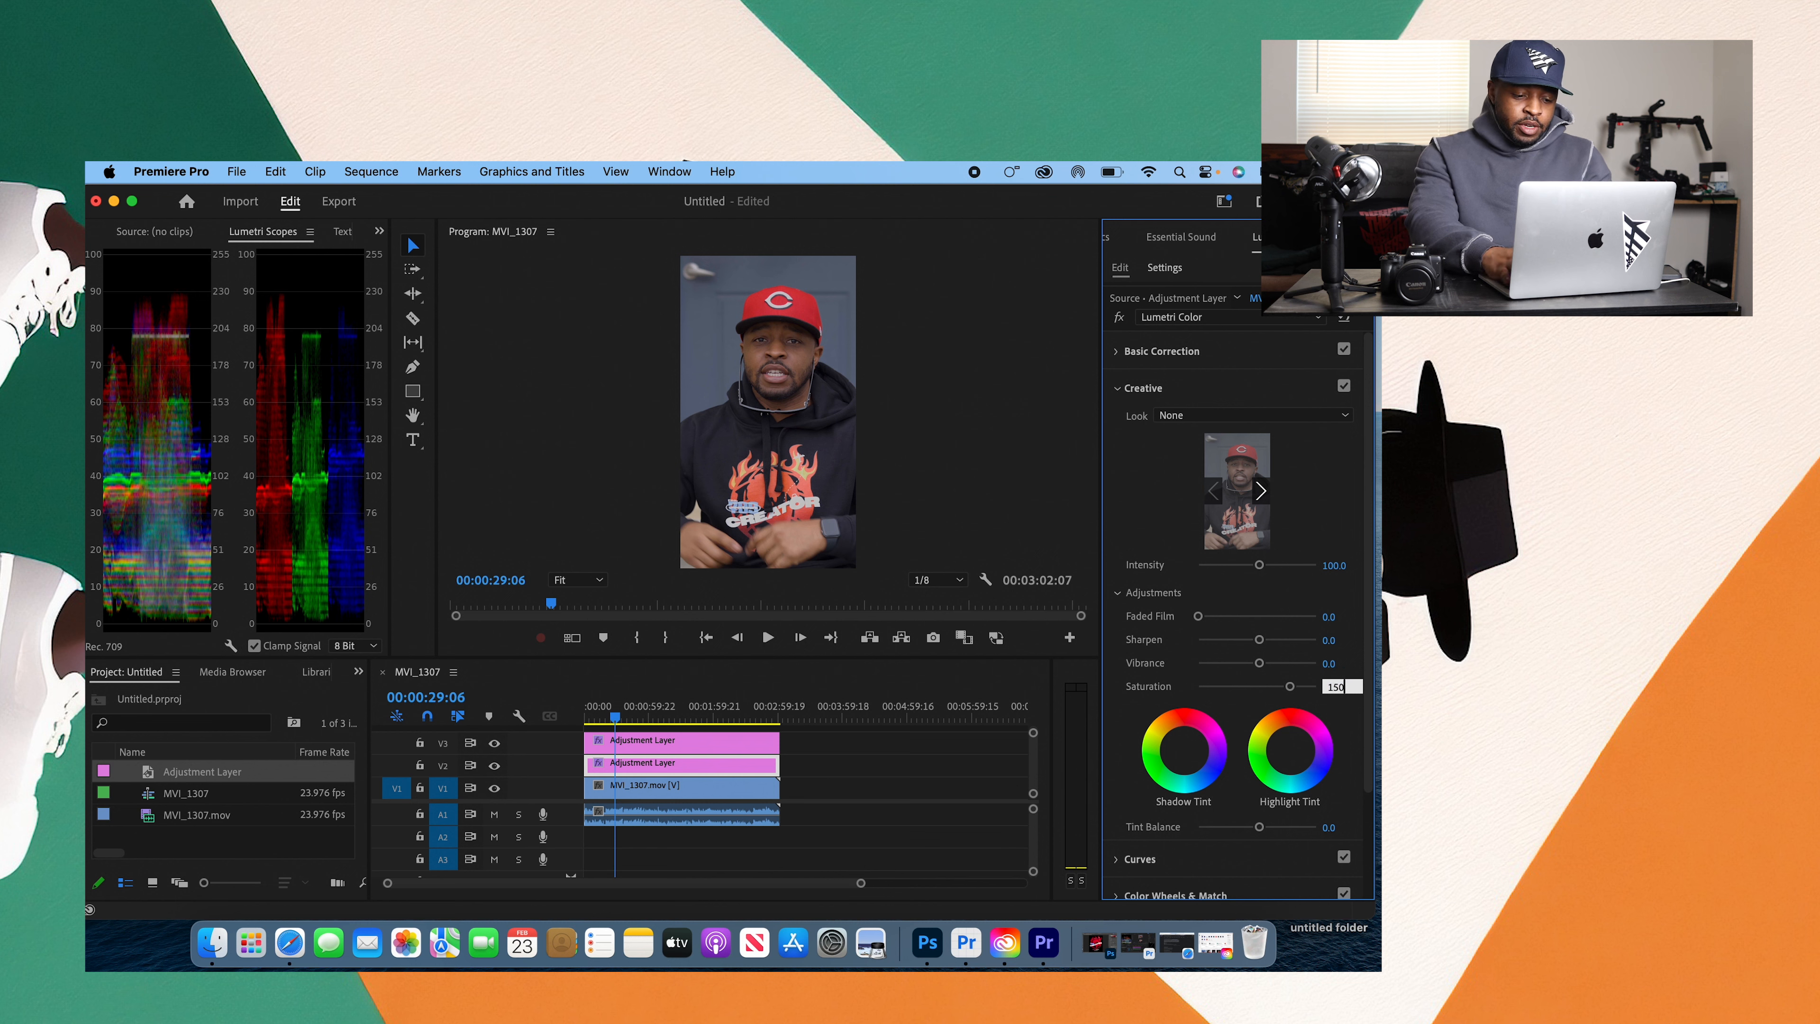
Step: Set the Creative section's Vibrance to 50 on the V2 adjustment layer
left_click(1342, 665)
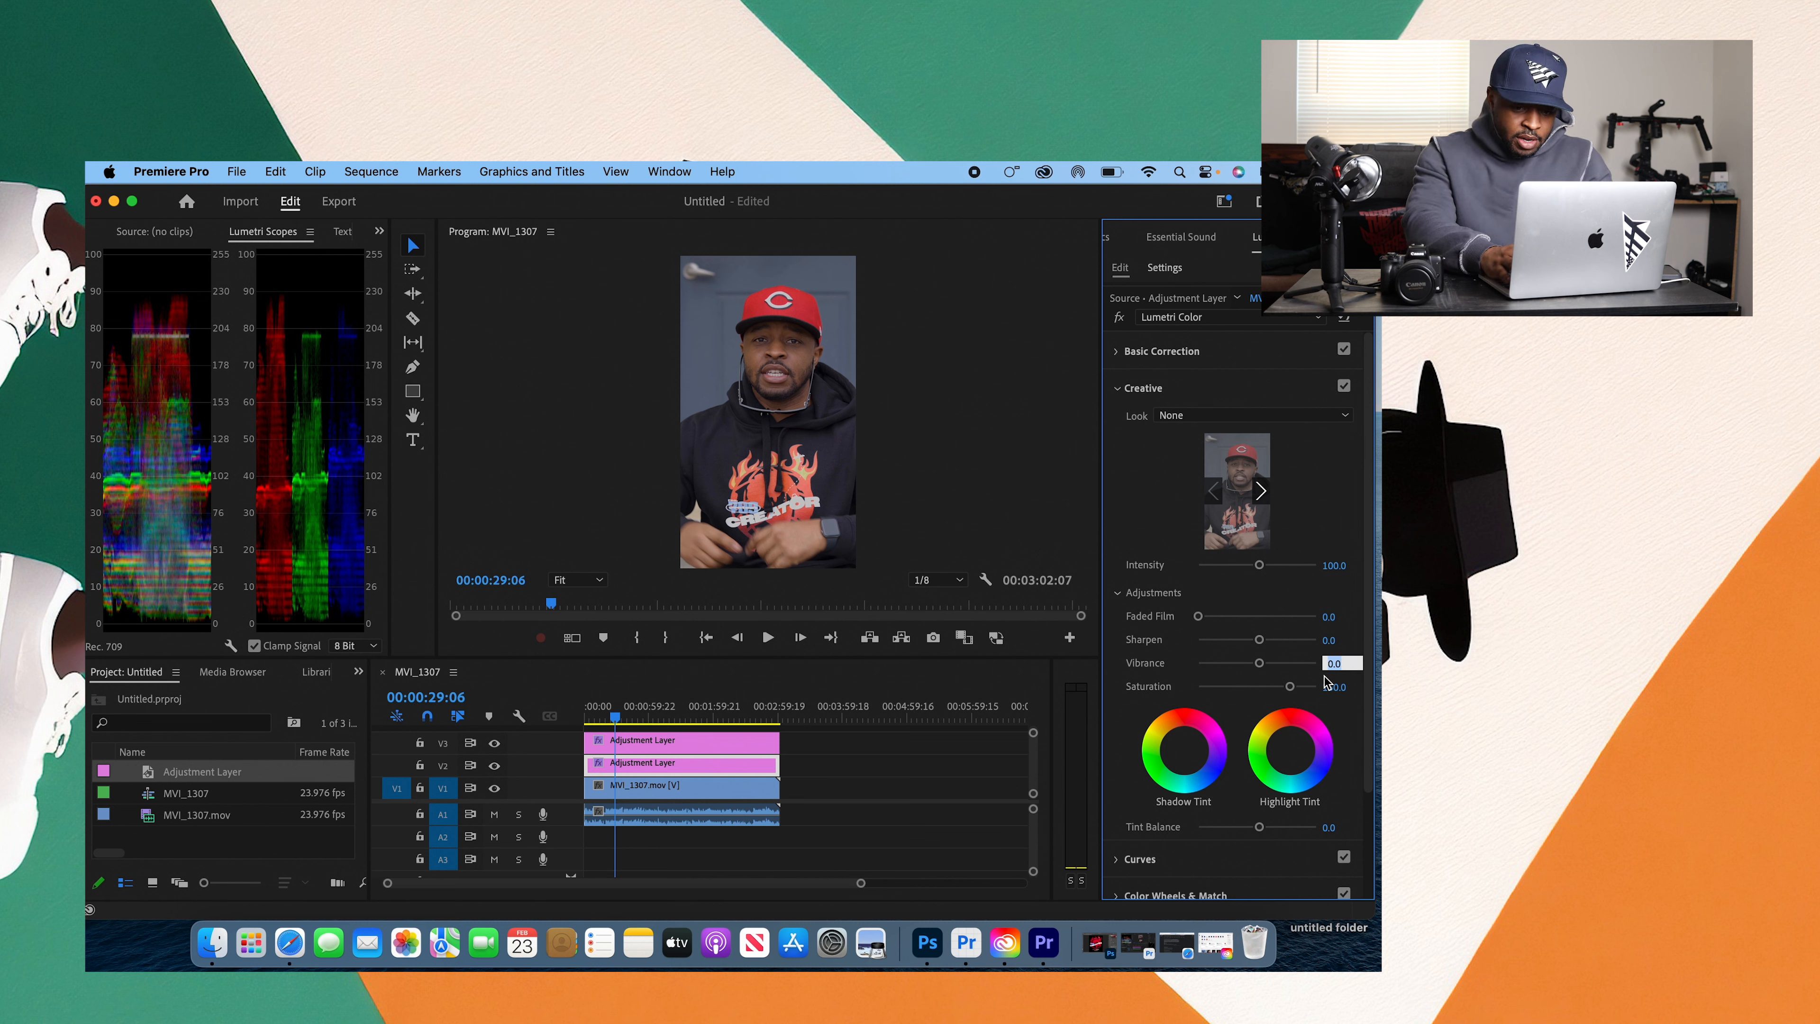
type("50")
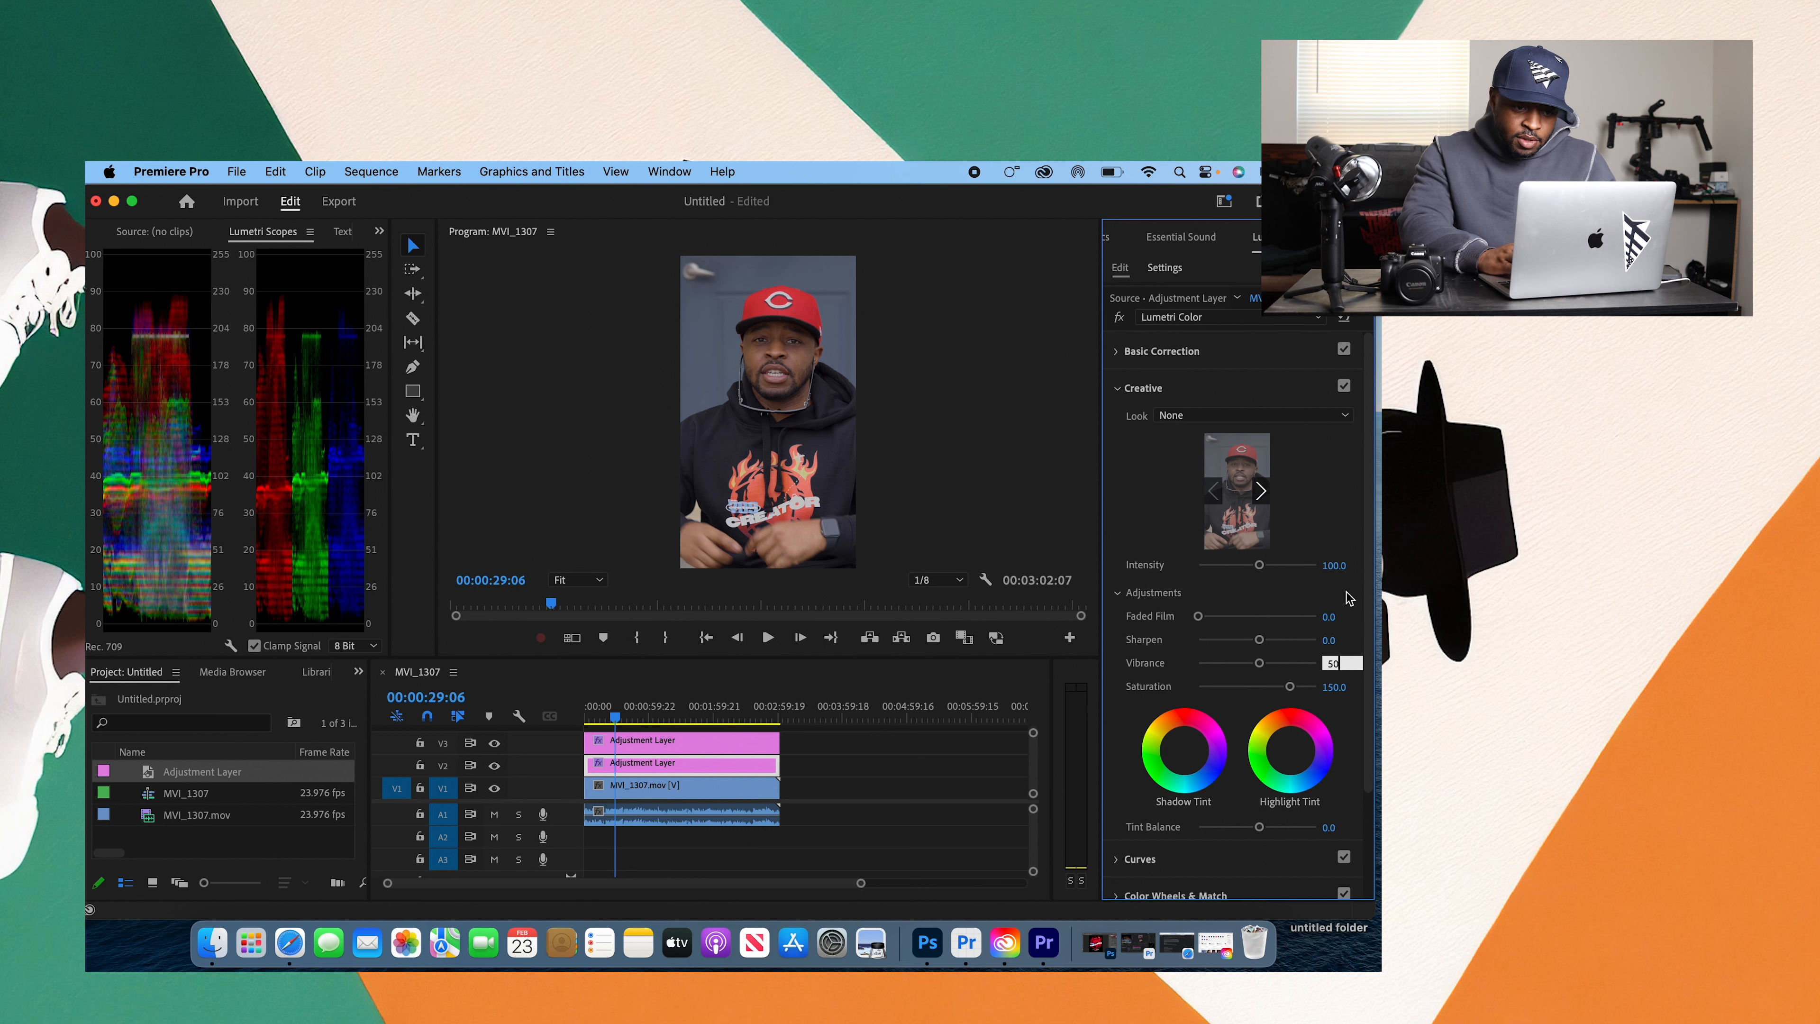
key("Return")
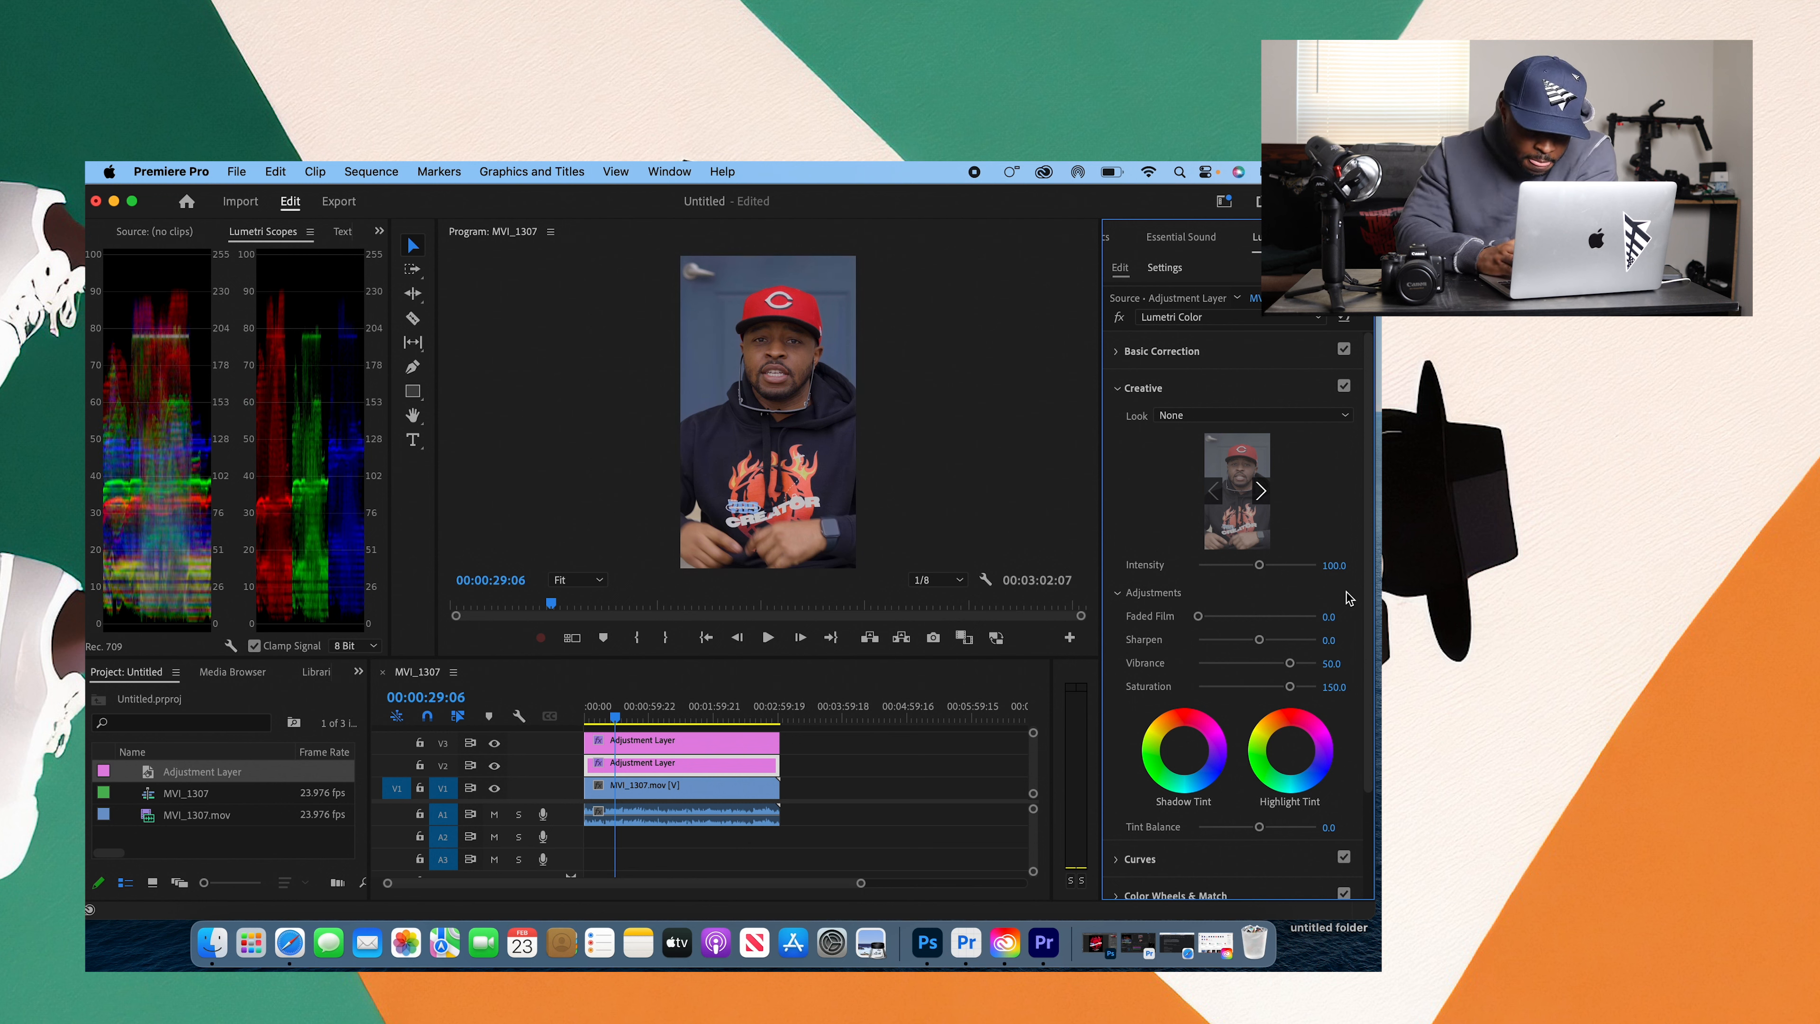
Step: Raise Highlights to 31.8 in Basic Correction on the V2 adjustment layer
left_click(1124, 388)
left_click(1117, 353)
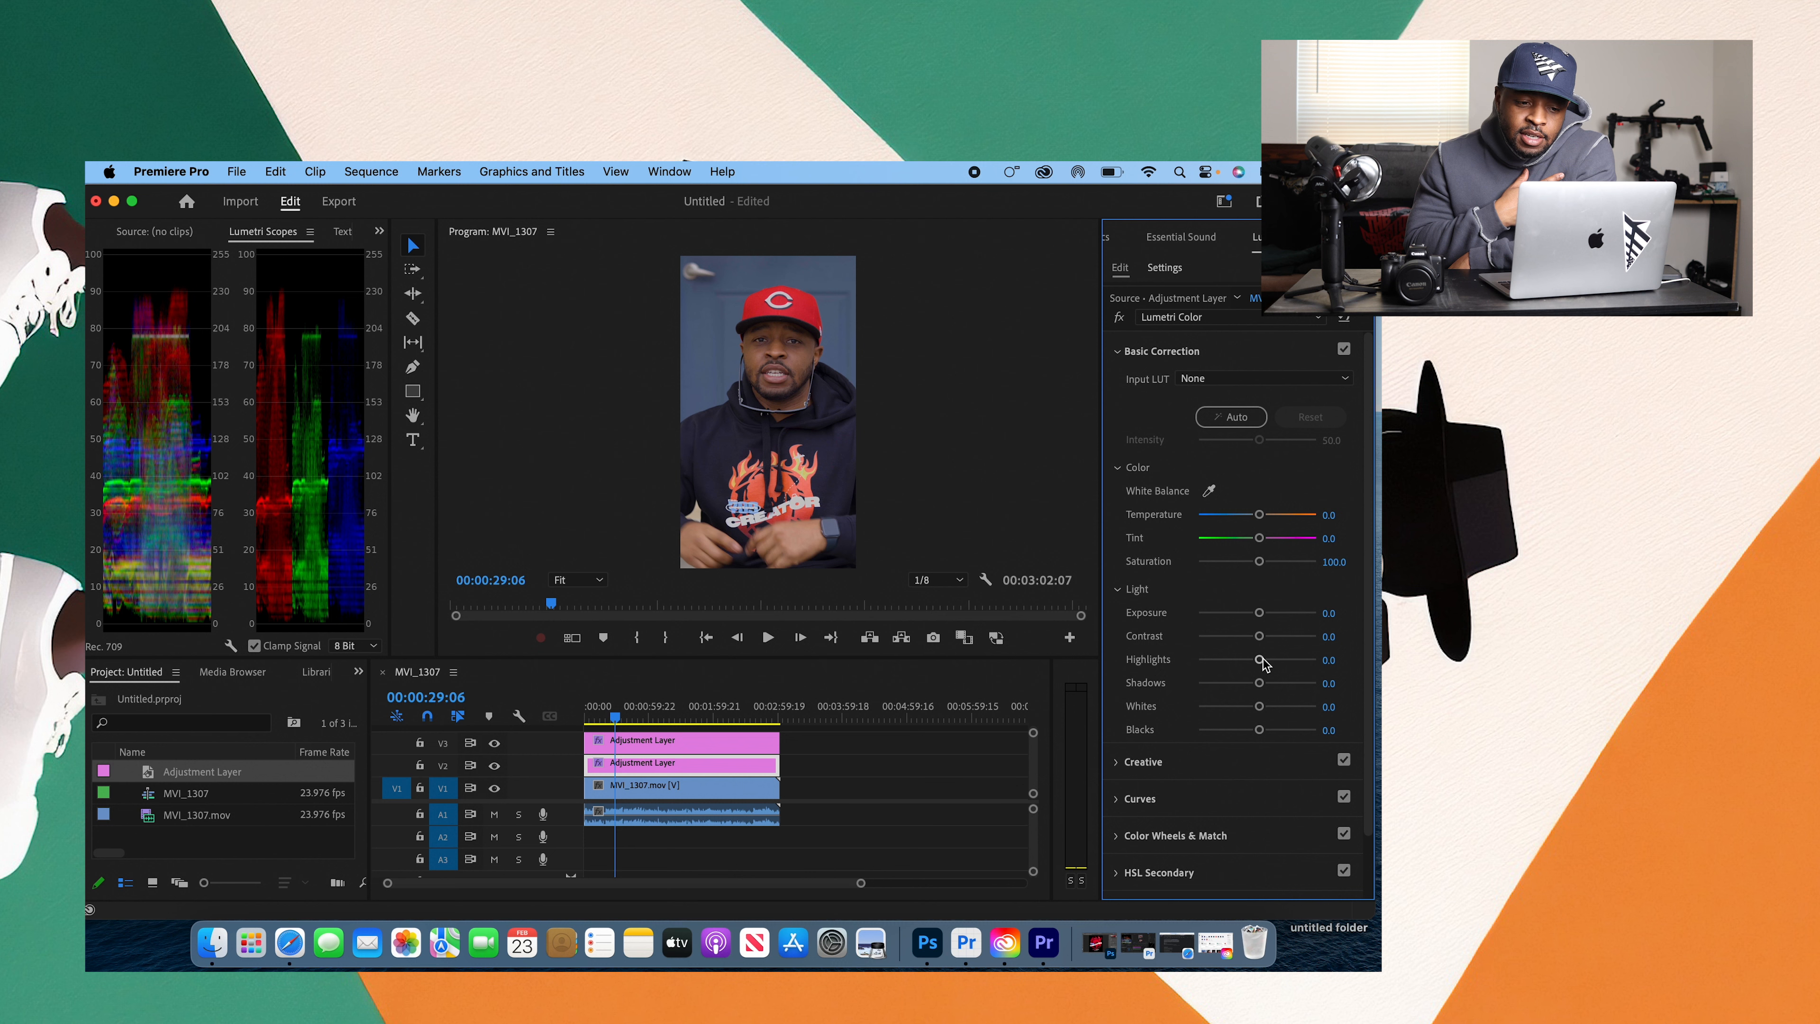
left_click_drag(1260, 658, 1276, 660)
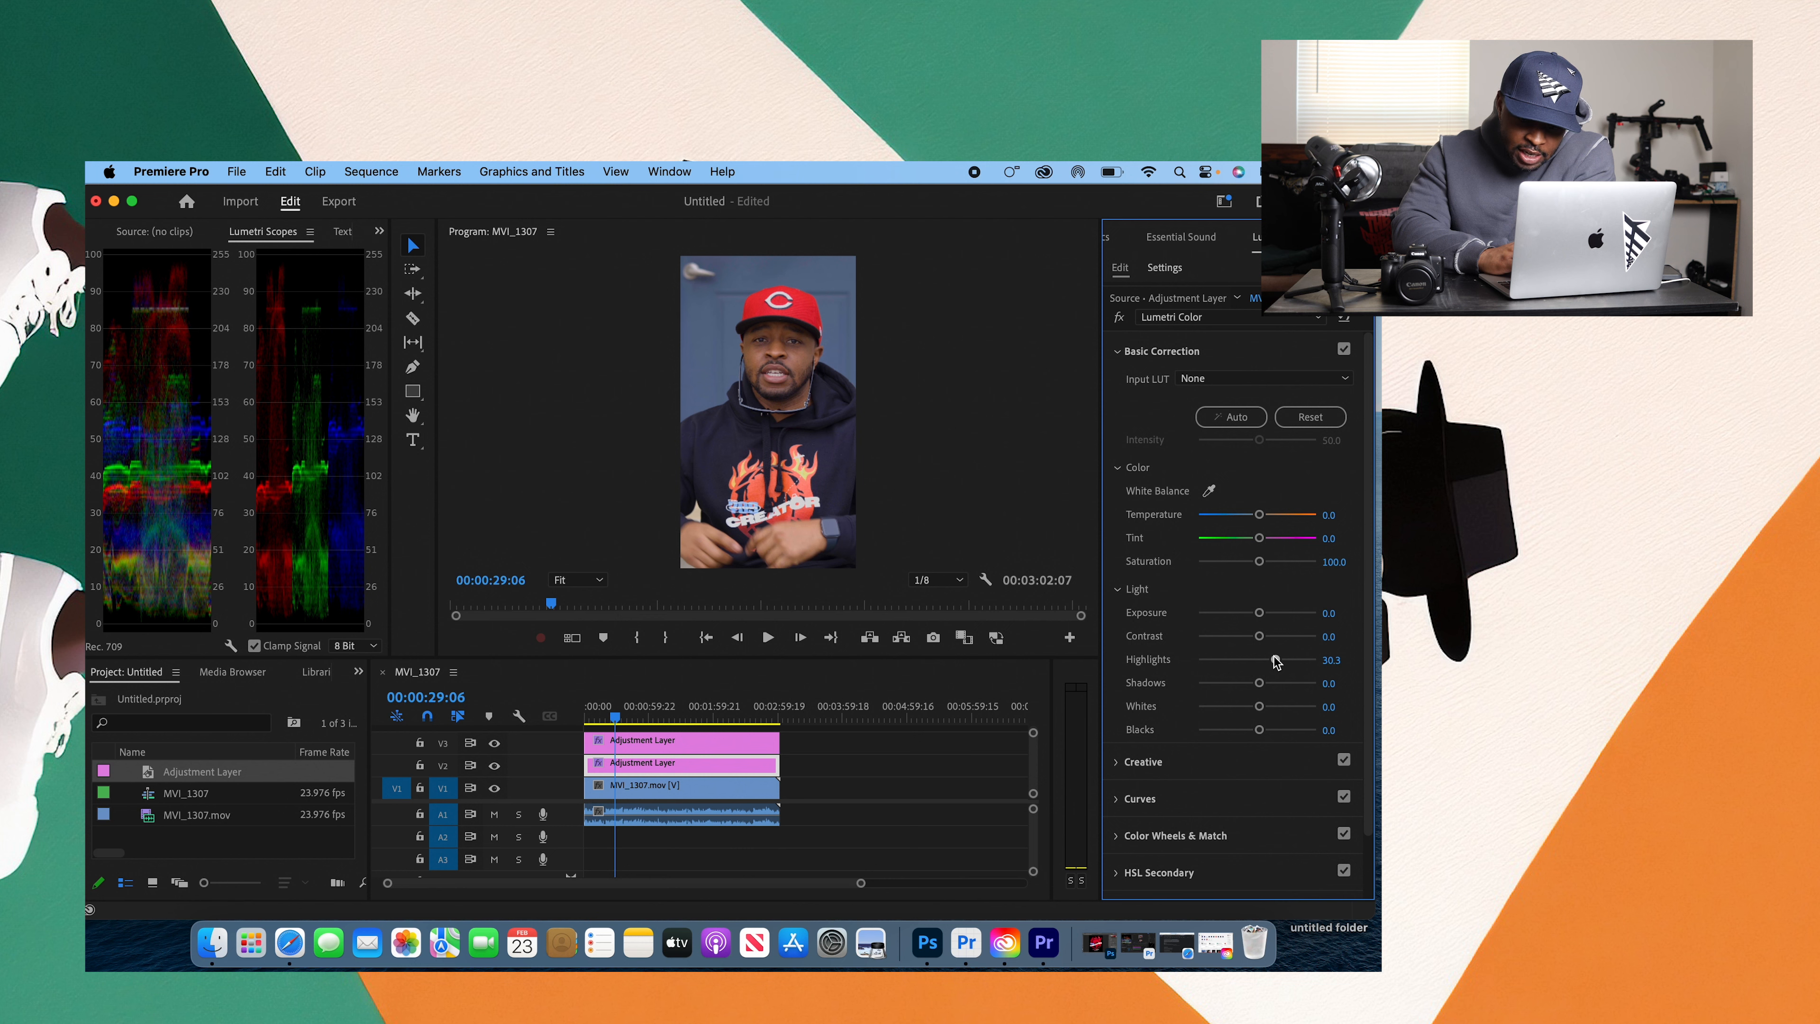
left_click_drag(1276, 661, 1278, 661)
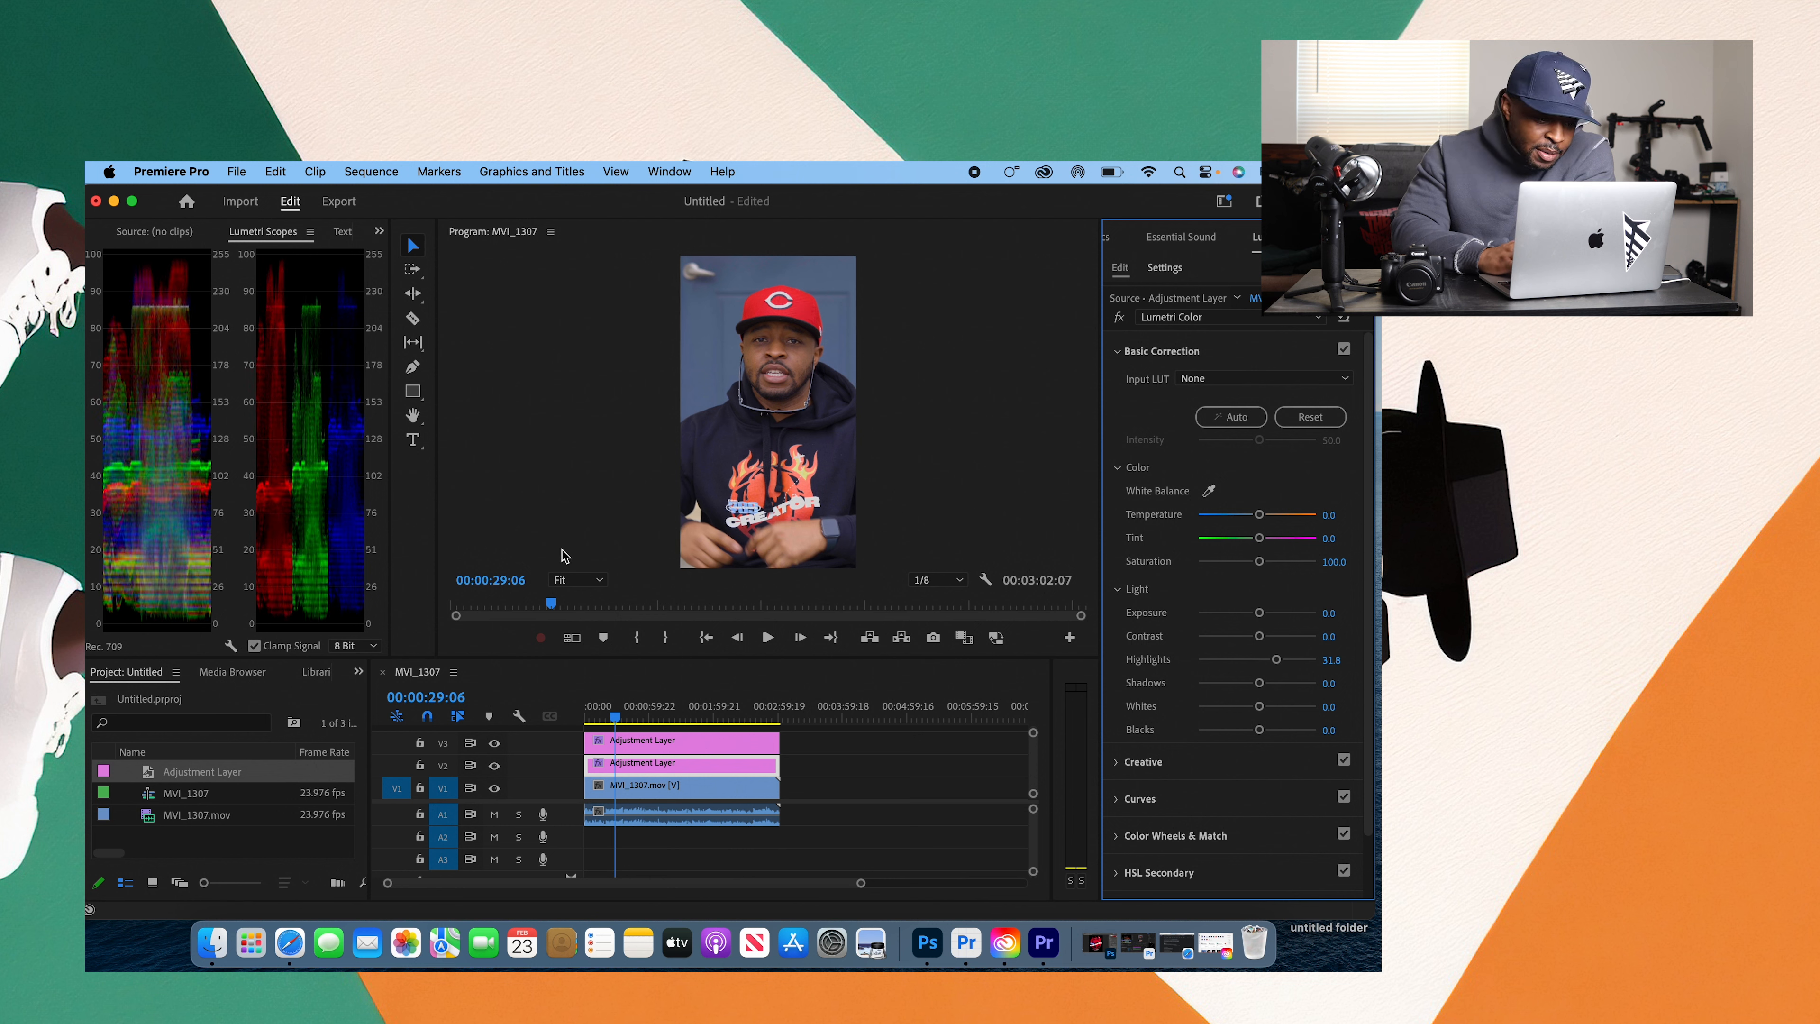
Step: Inspect the graded image in the Program Monitor at 50% zoom and return it to Fit
left_click(577, 579)
left_click(595, 663)
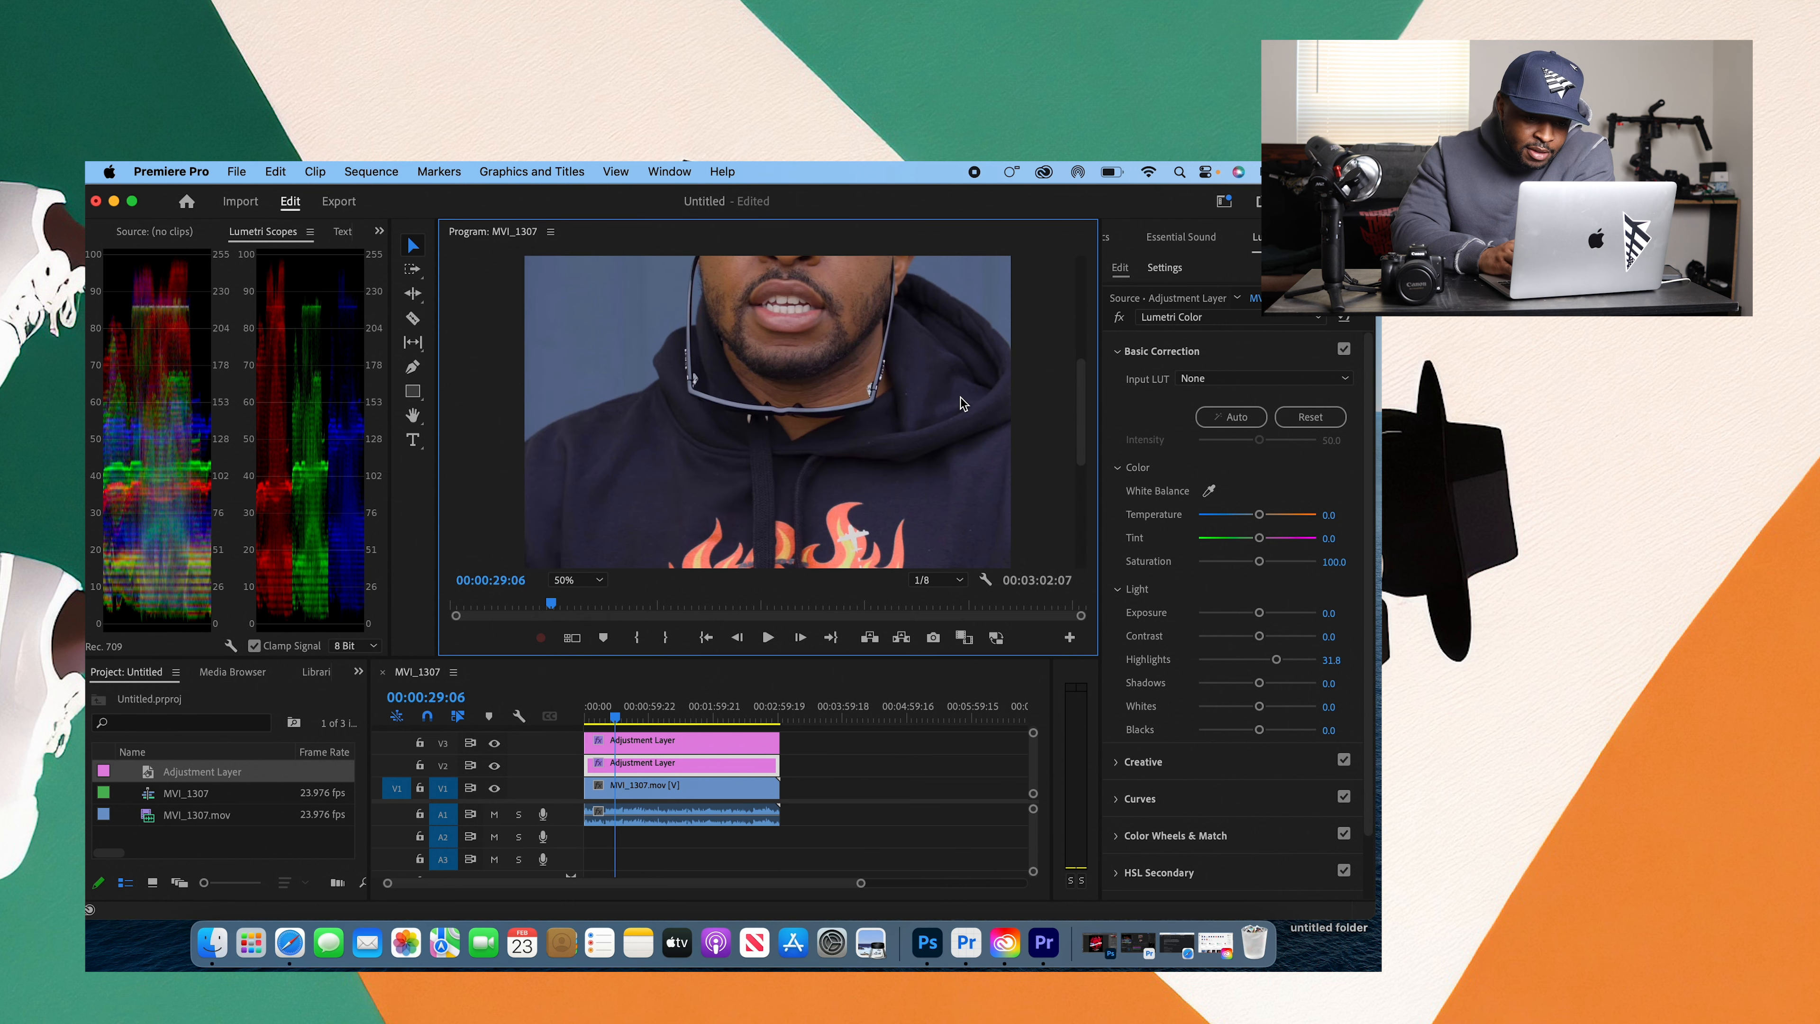
left_click(580, 581)
left_click(597, 593)
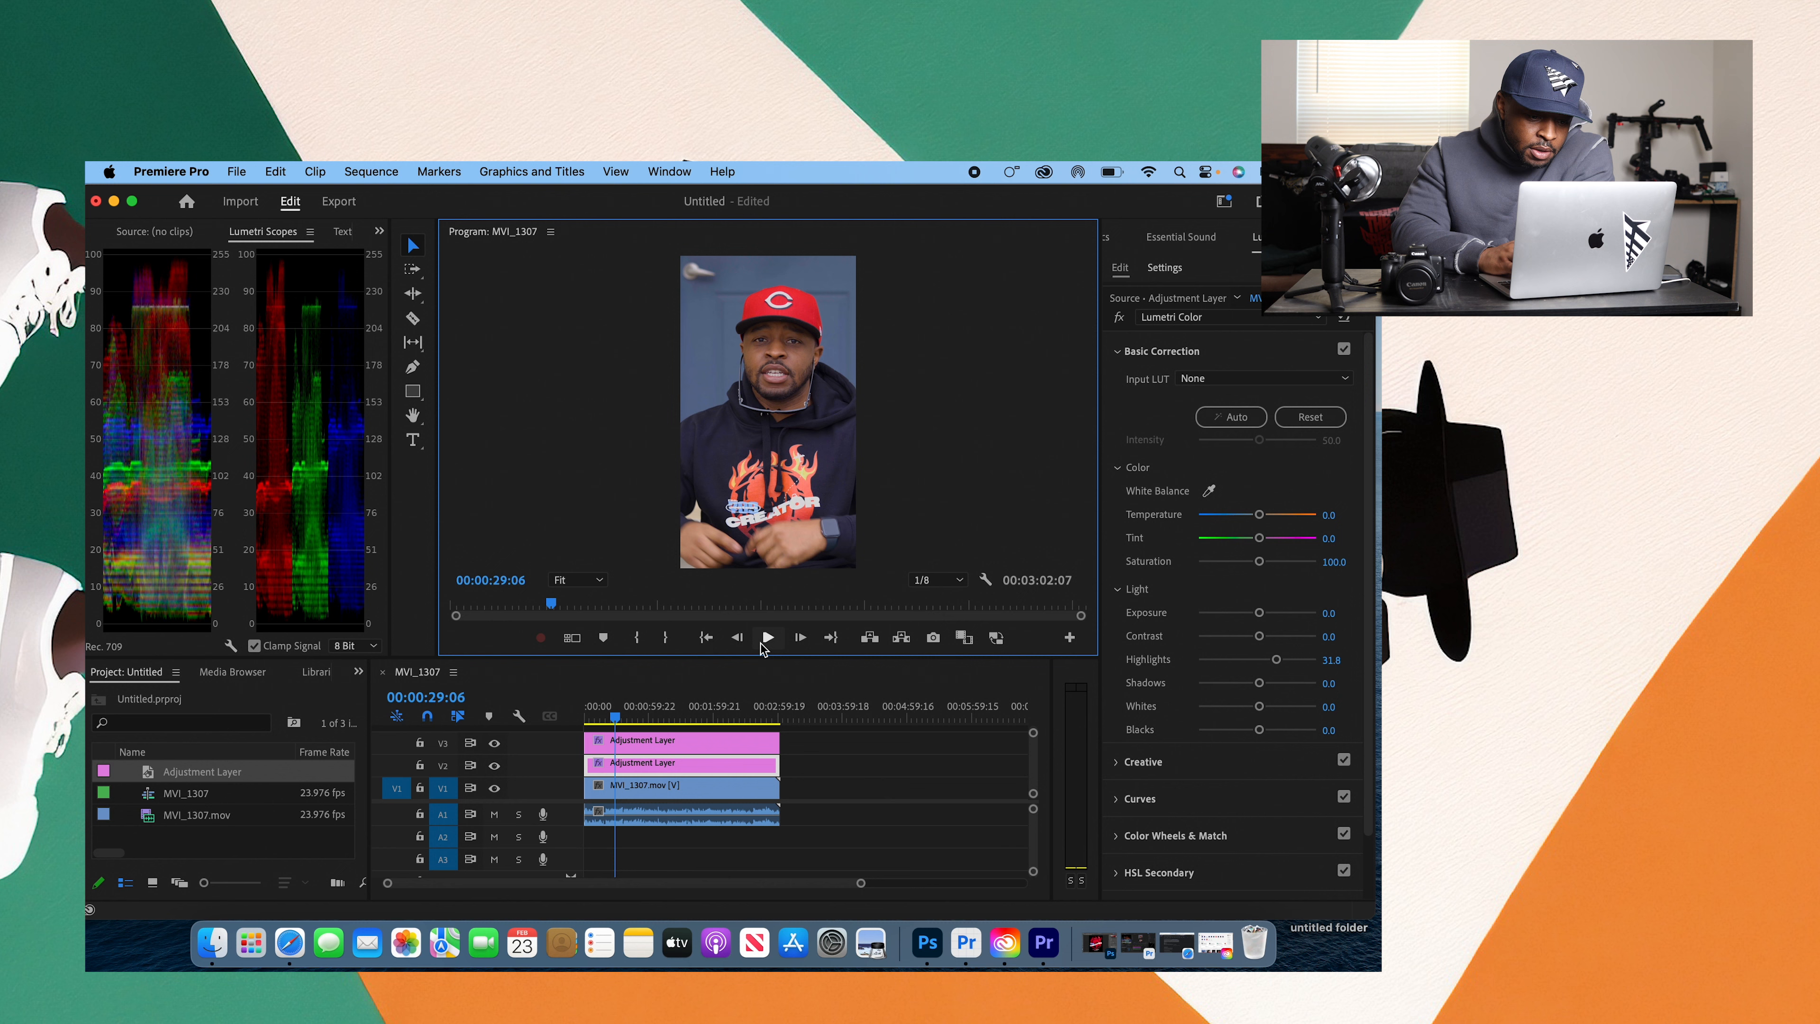
Step: Play a few seconds of the graded clip and park the playhead at 00:00:34:07
left_click(768, 637)
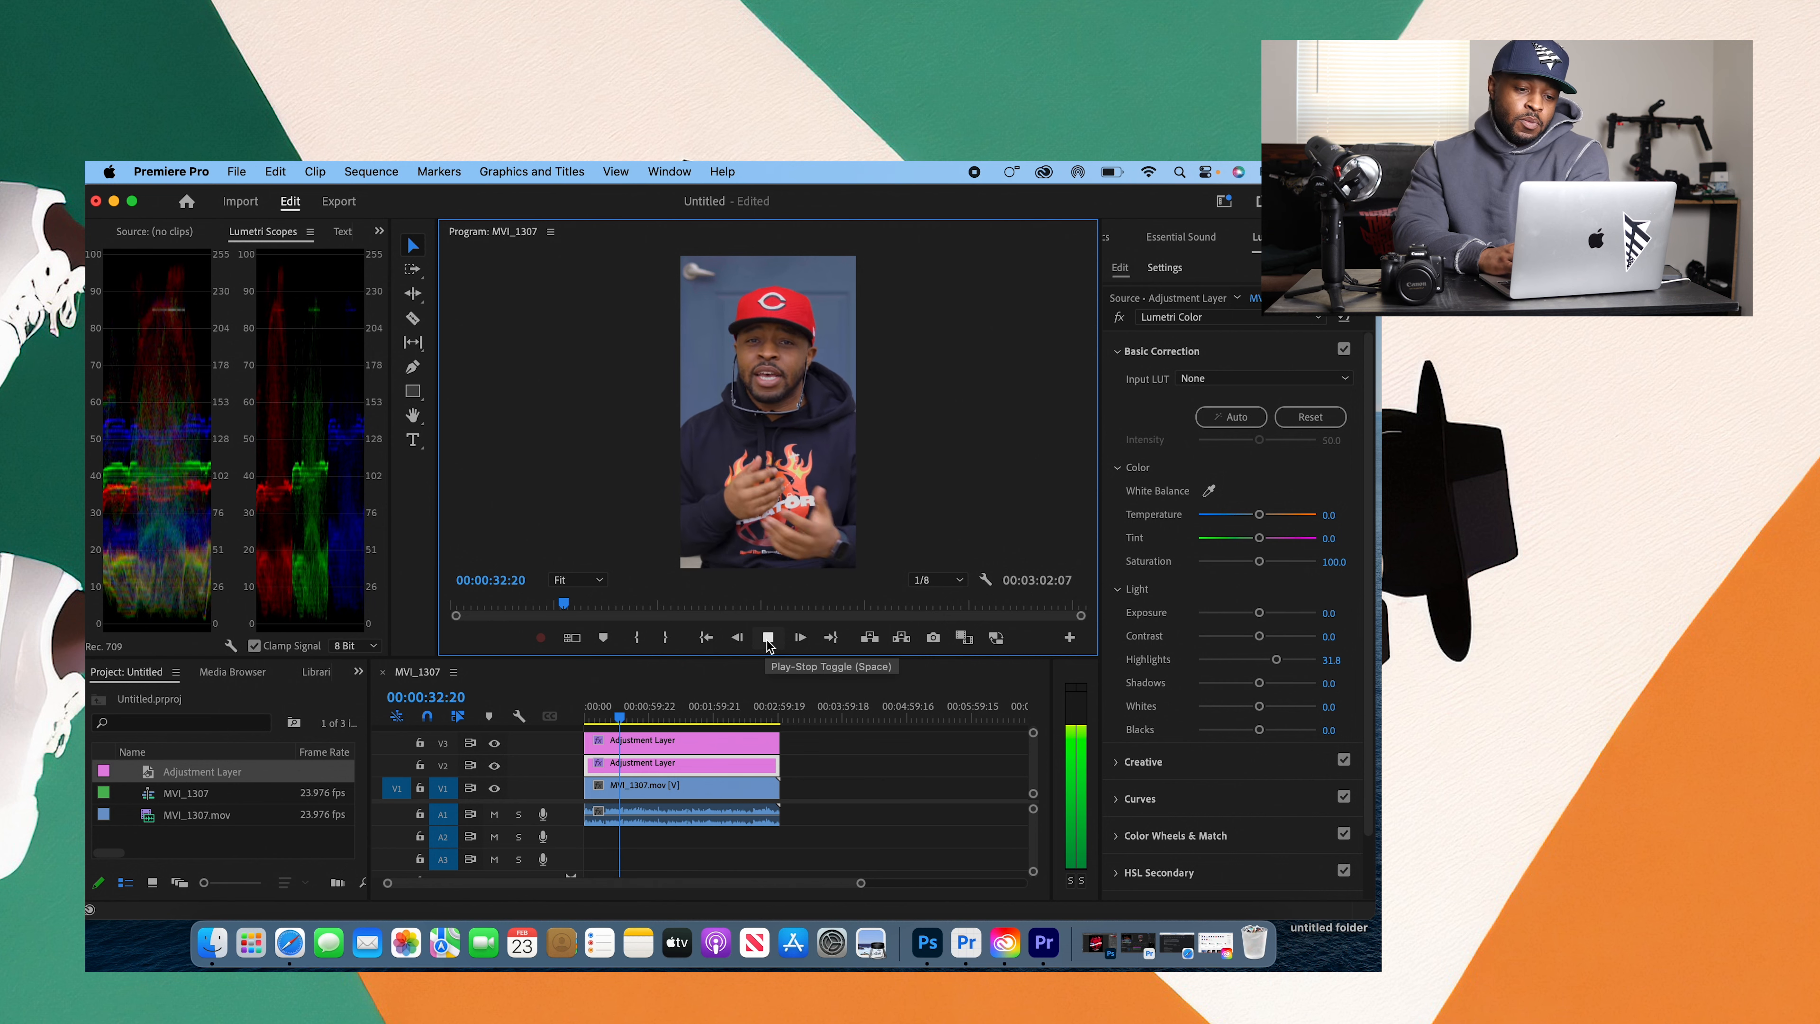
left_click(767, 637)
left_click(622, 718)
left_click_drag(622, 717, 621, 719)
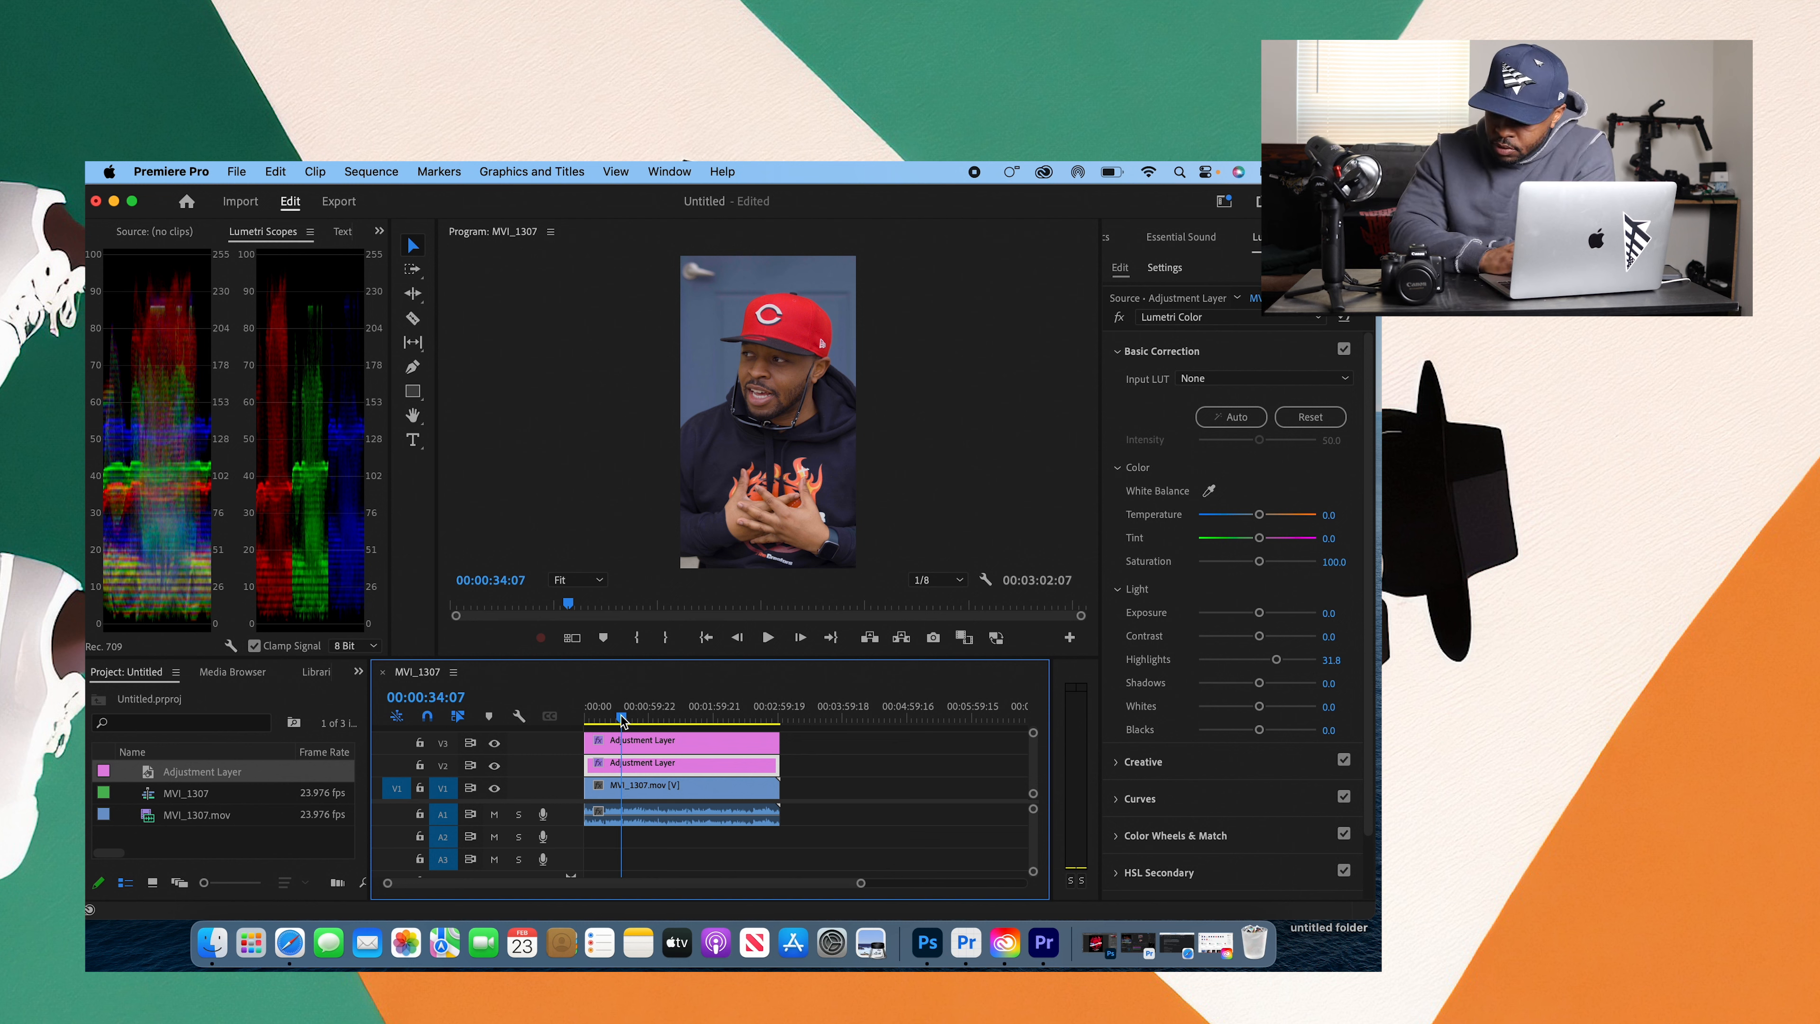
Step: Load Blockbuster Lut 05.cube as the Creative look on the V2 adjustment layer and lower its Intensity to 50
left_click(1222, 353)
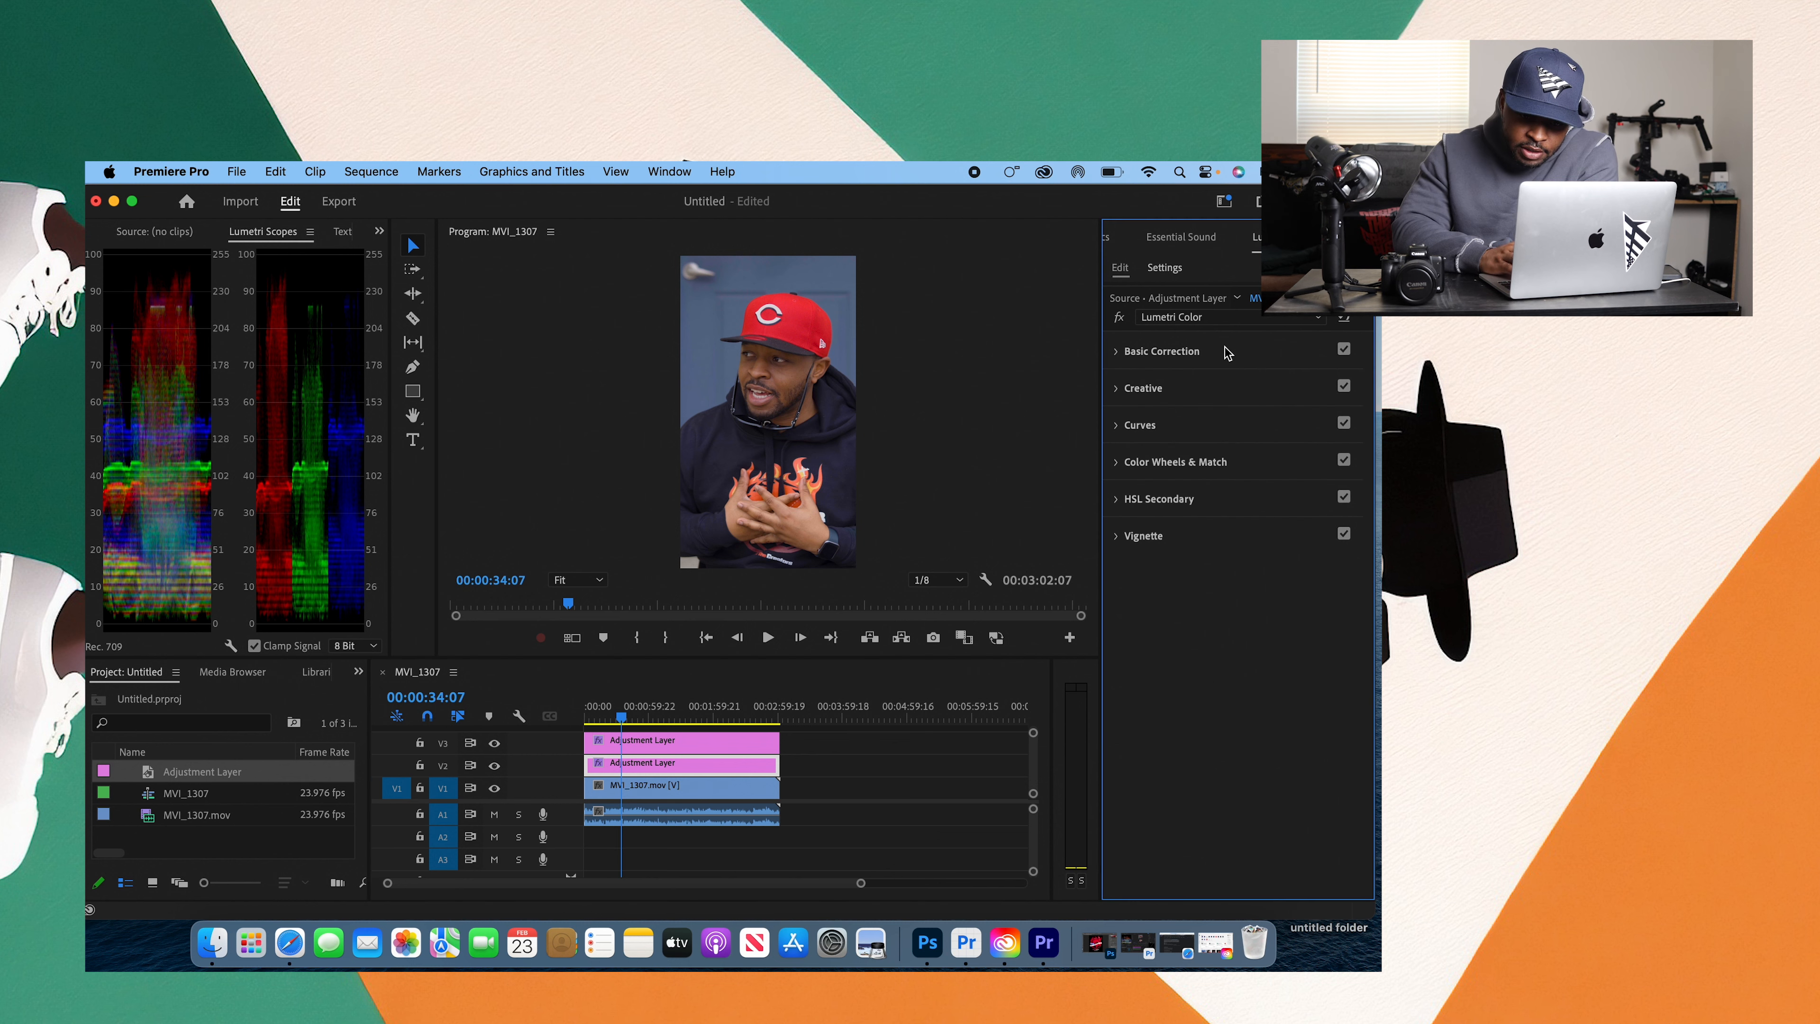
left_click(1215, 392)
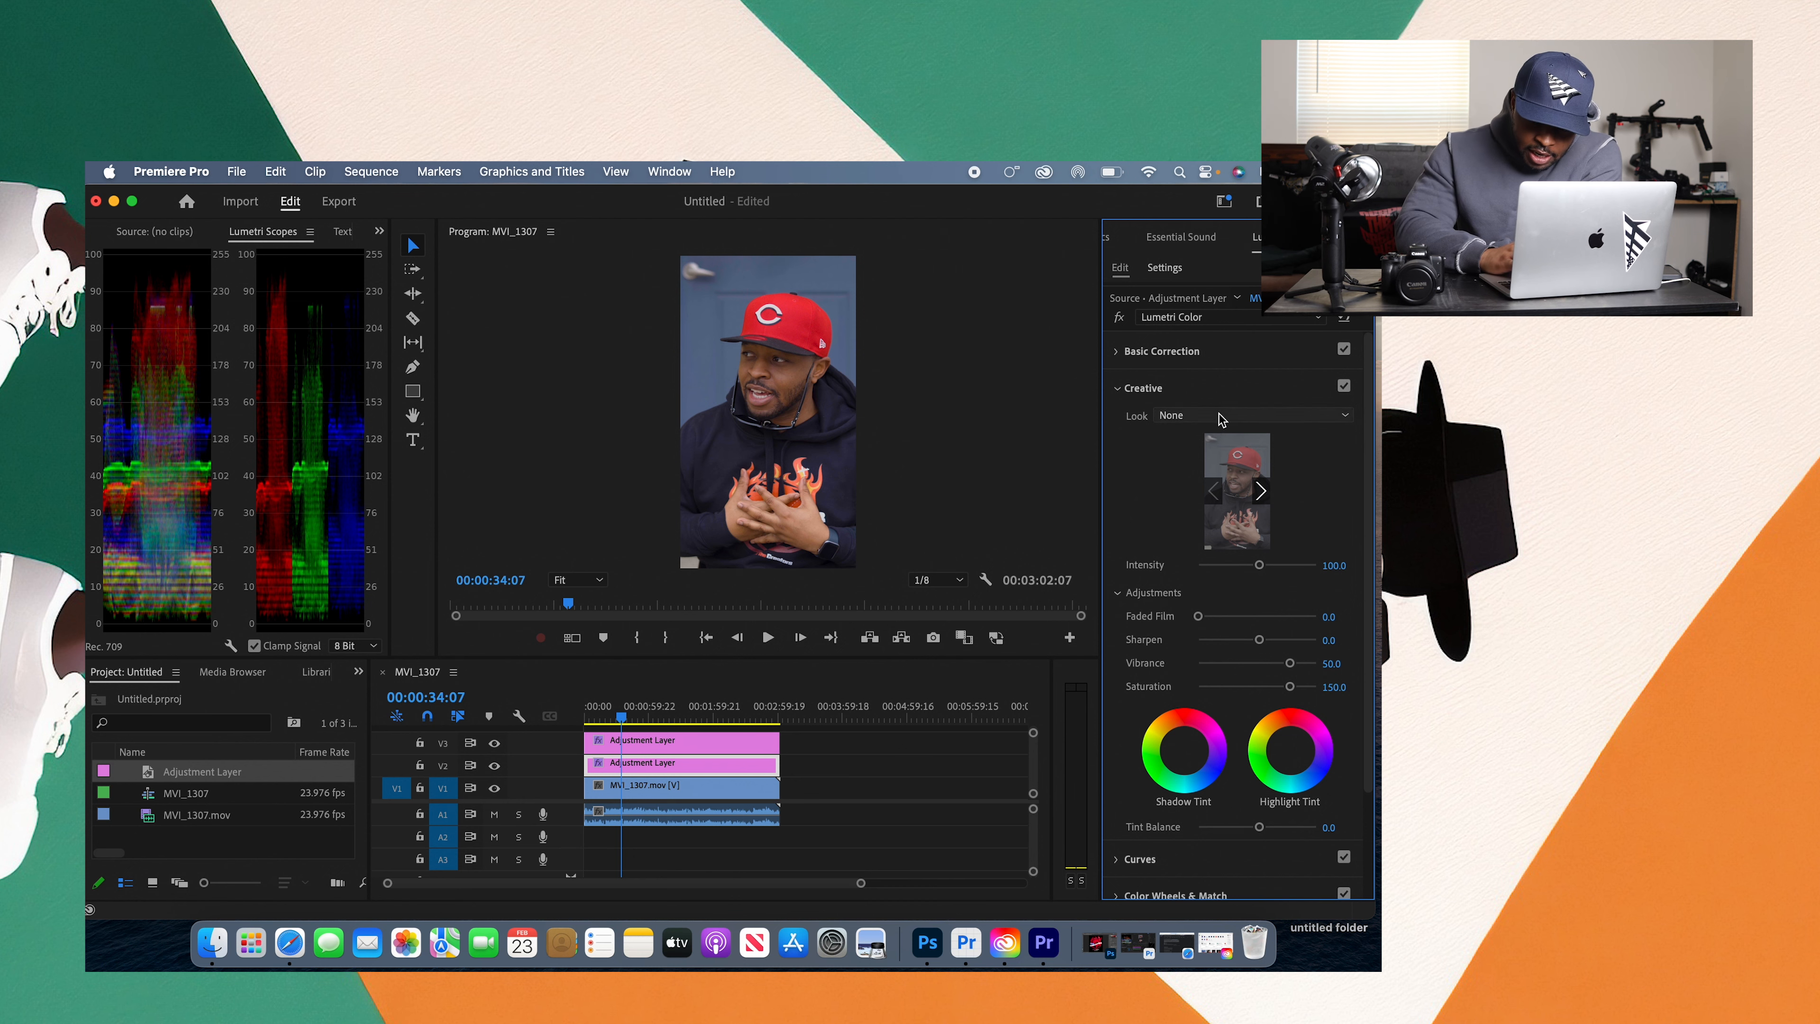
left_click(1220, 418)
left_click(1190, 476)
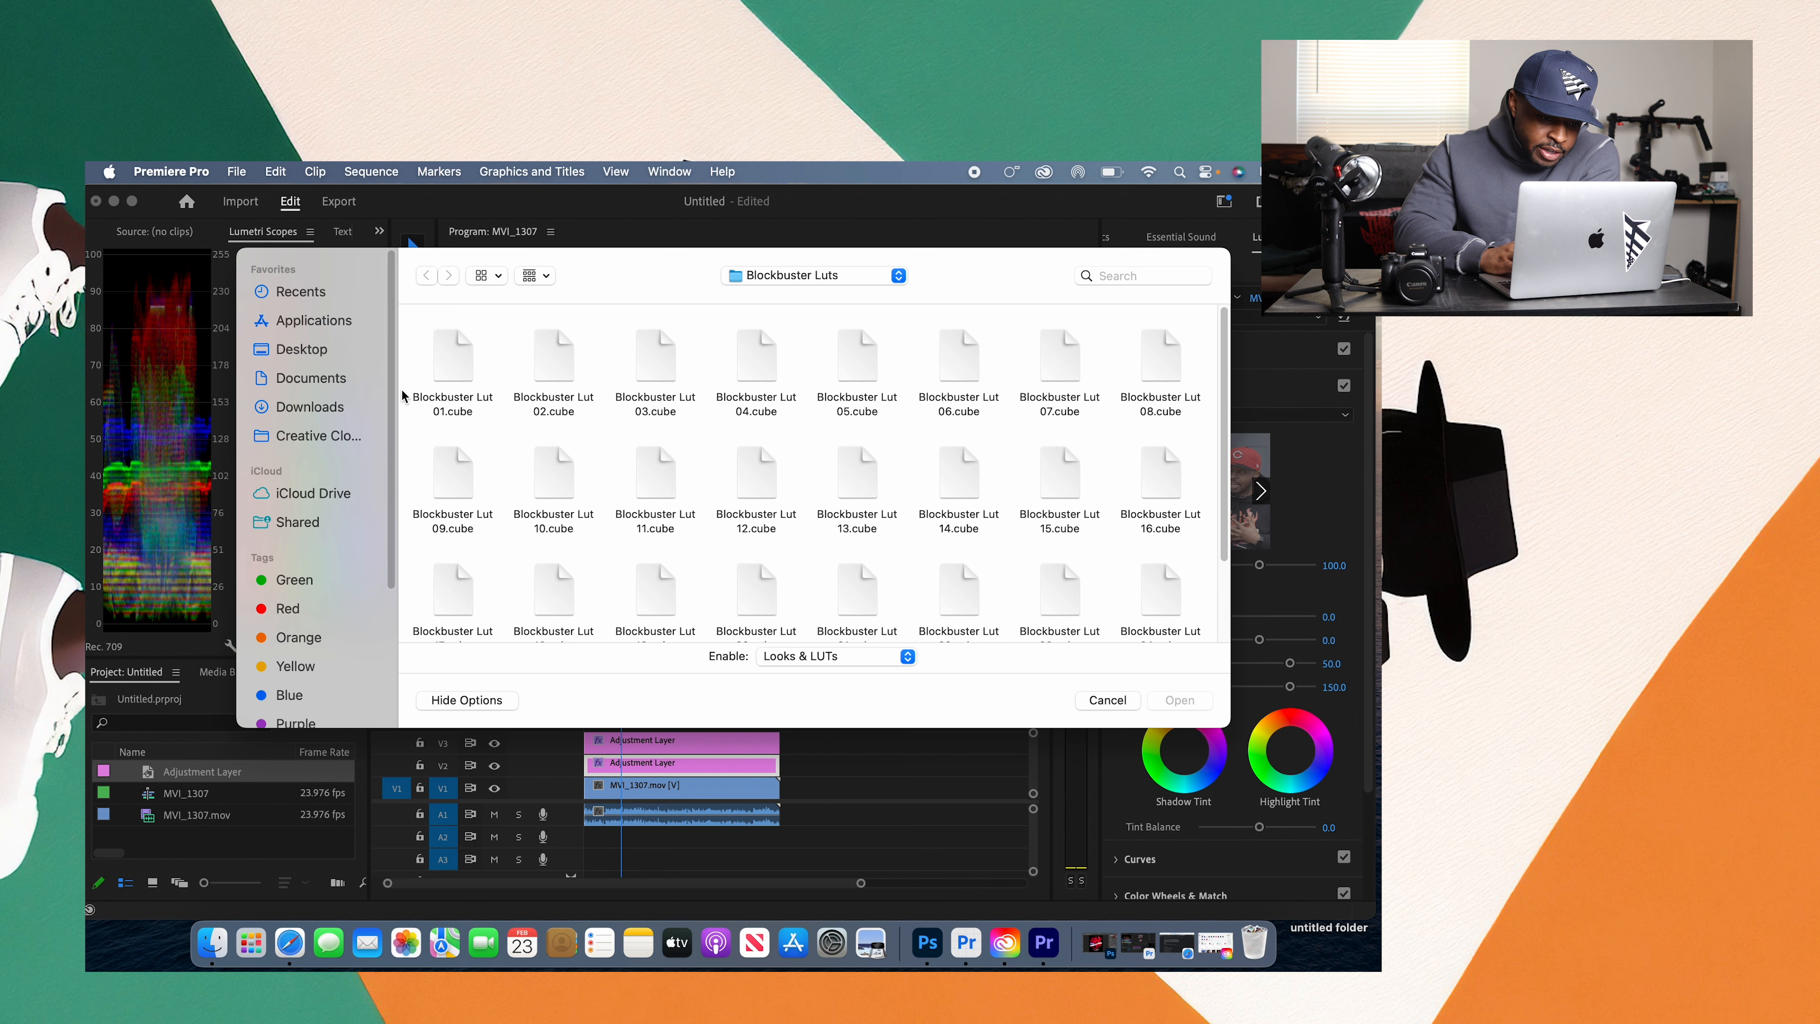
left_click(880, 367)
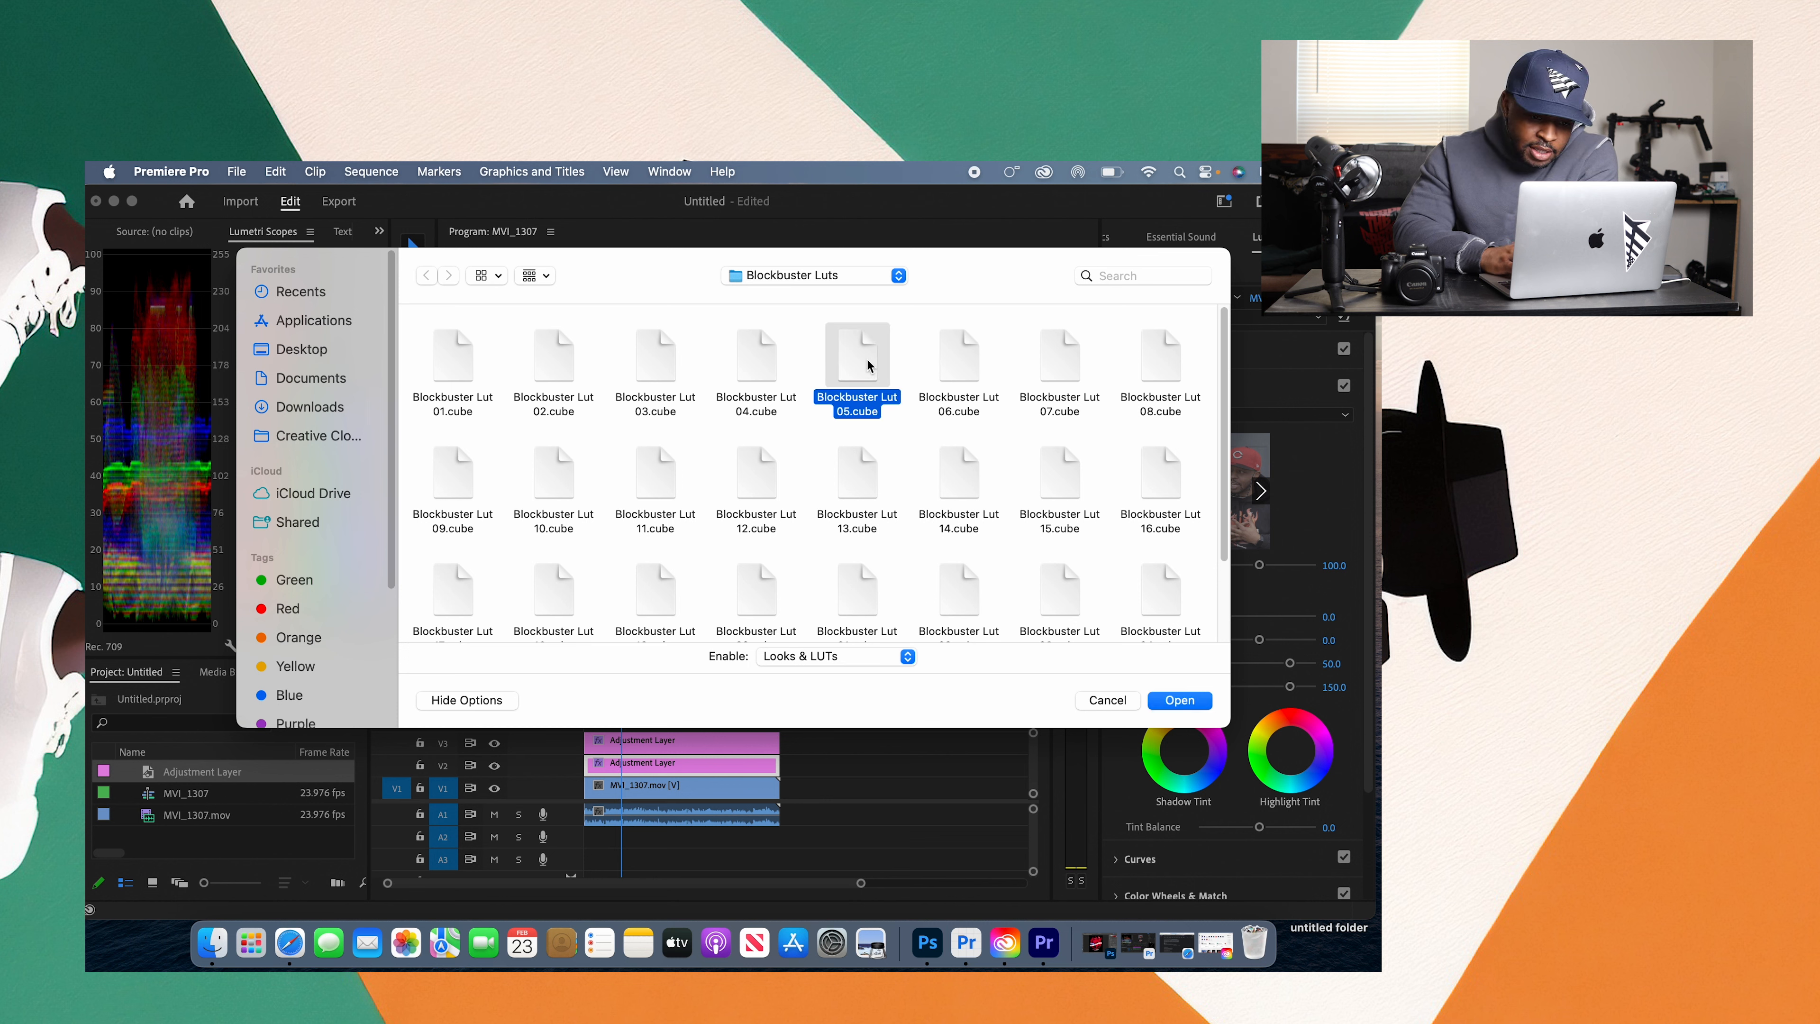
left_click_drag(1223, 448, 1220, 605)
scroll(1221, 605, "up", 5)
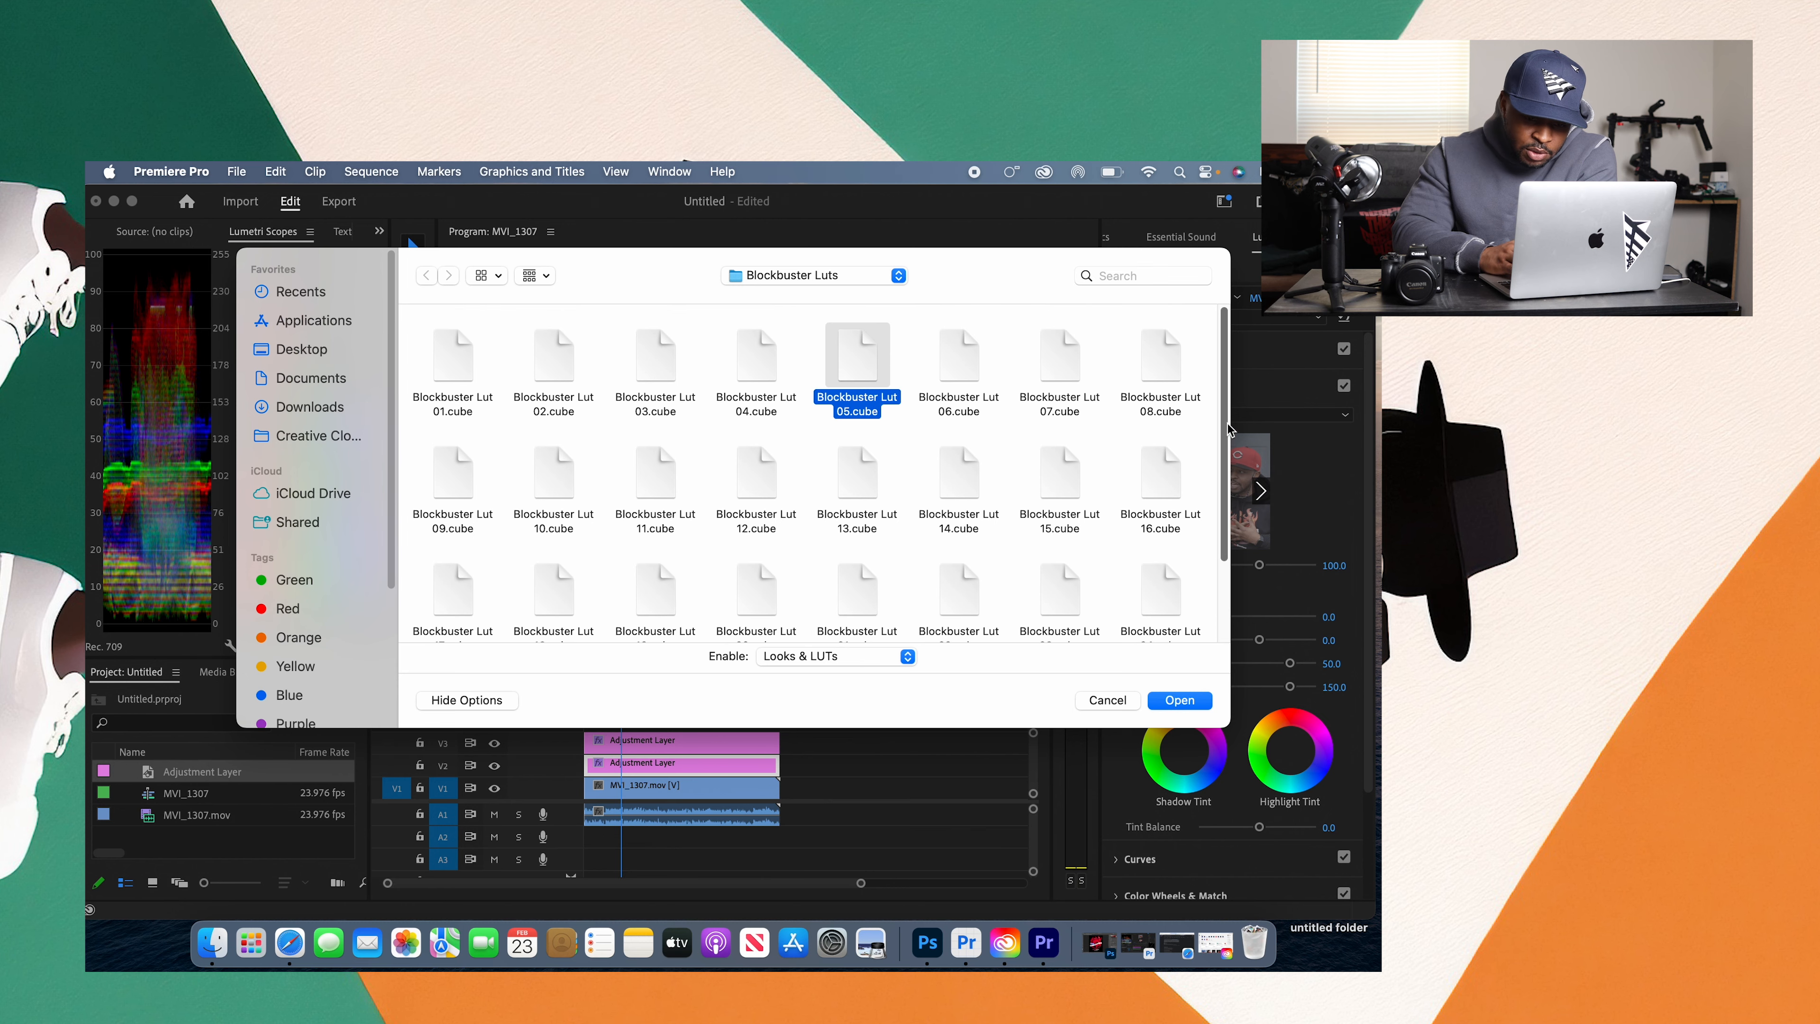
left_click(1196, 706)
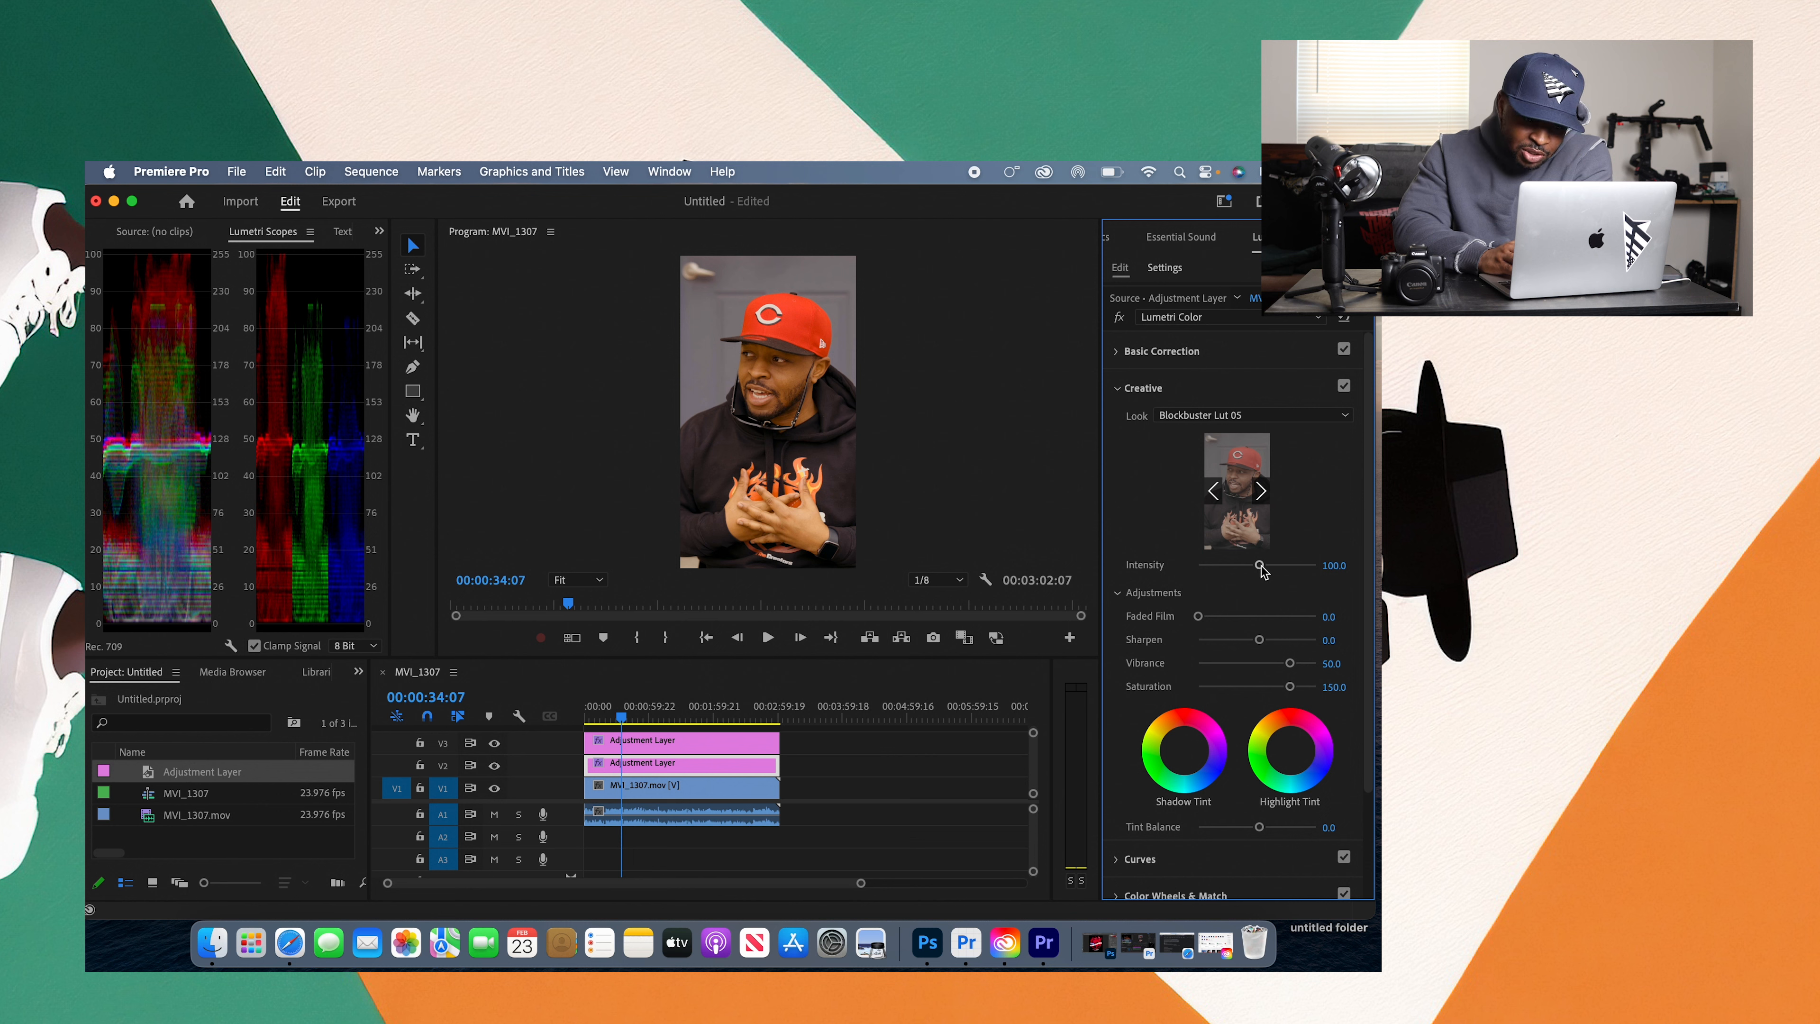
left_click_drag(1261, 568, 1227, 566)
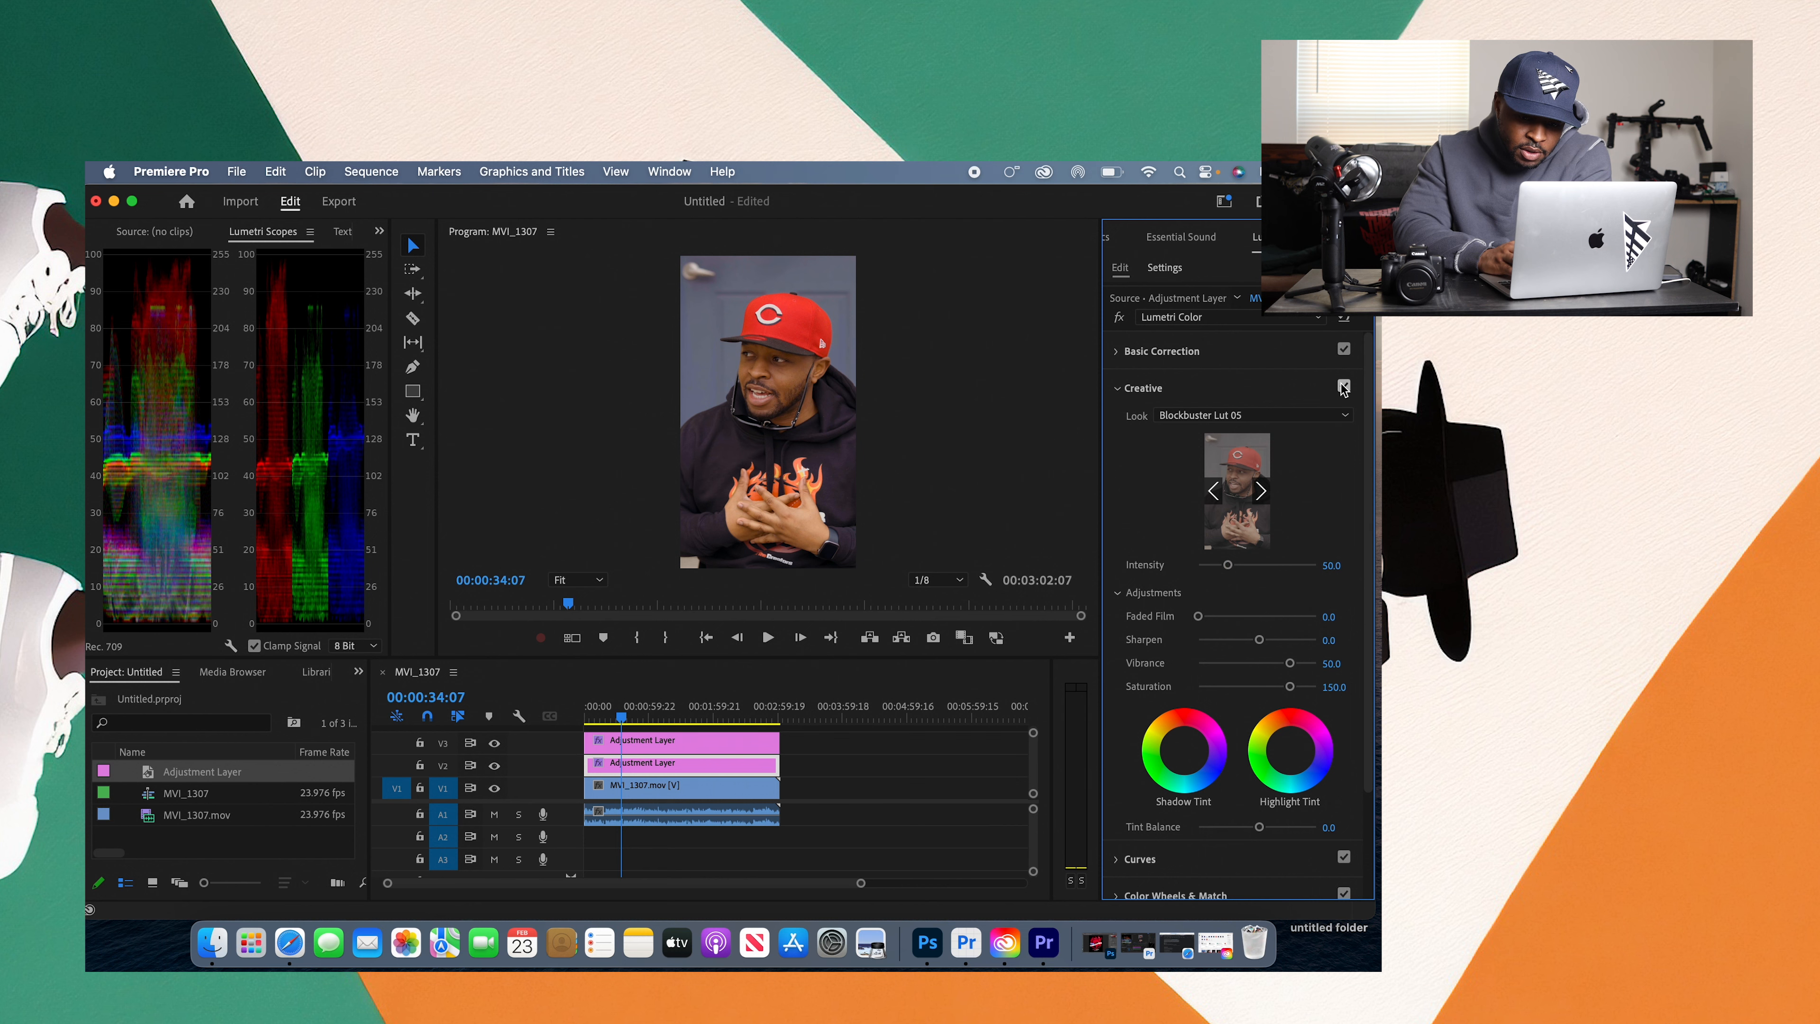
Step: Replace the Creative look with Blockbuster Lut 06.cube and lower its Intensity to 22.7
left_click(1338, 419)
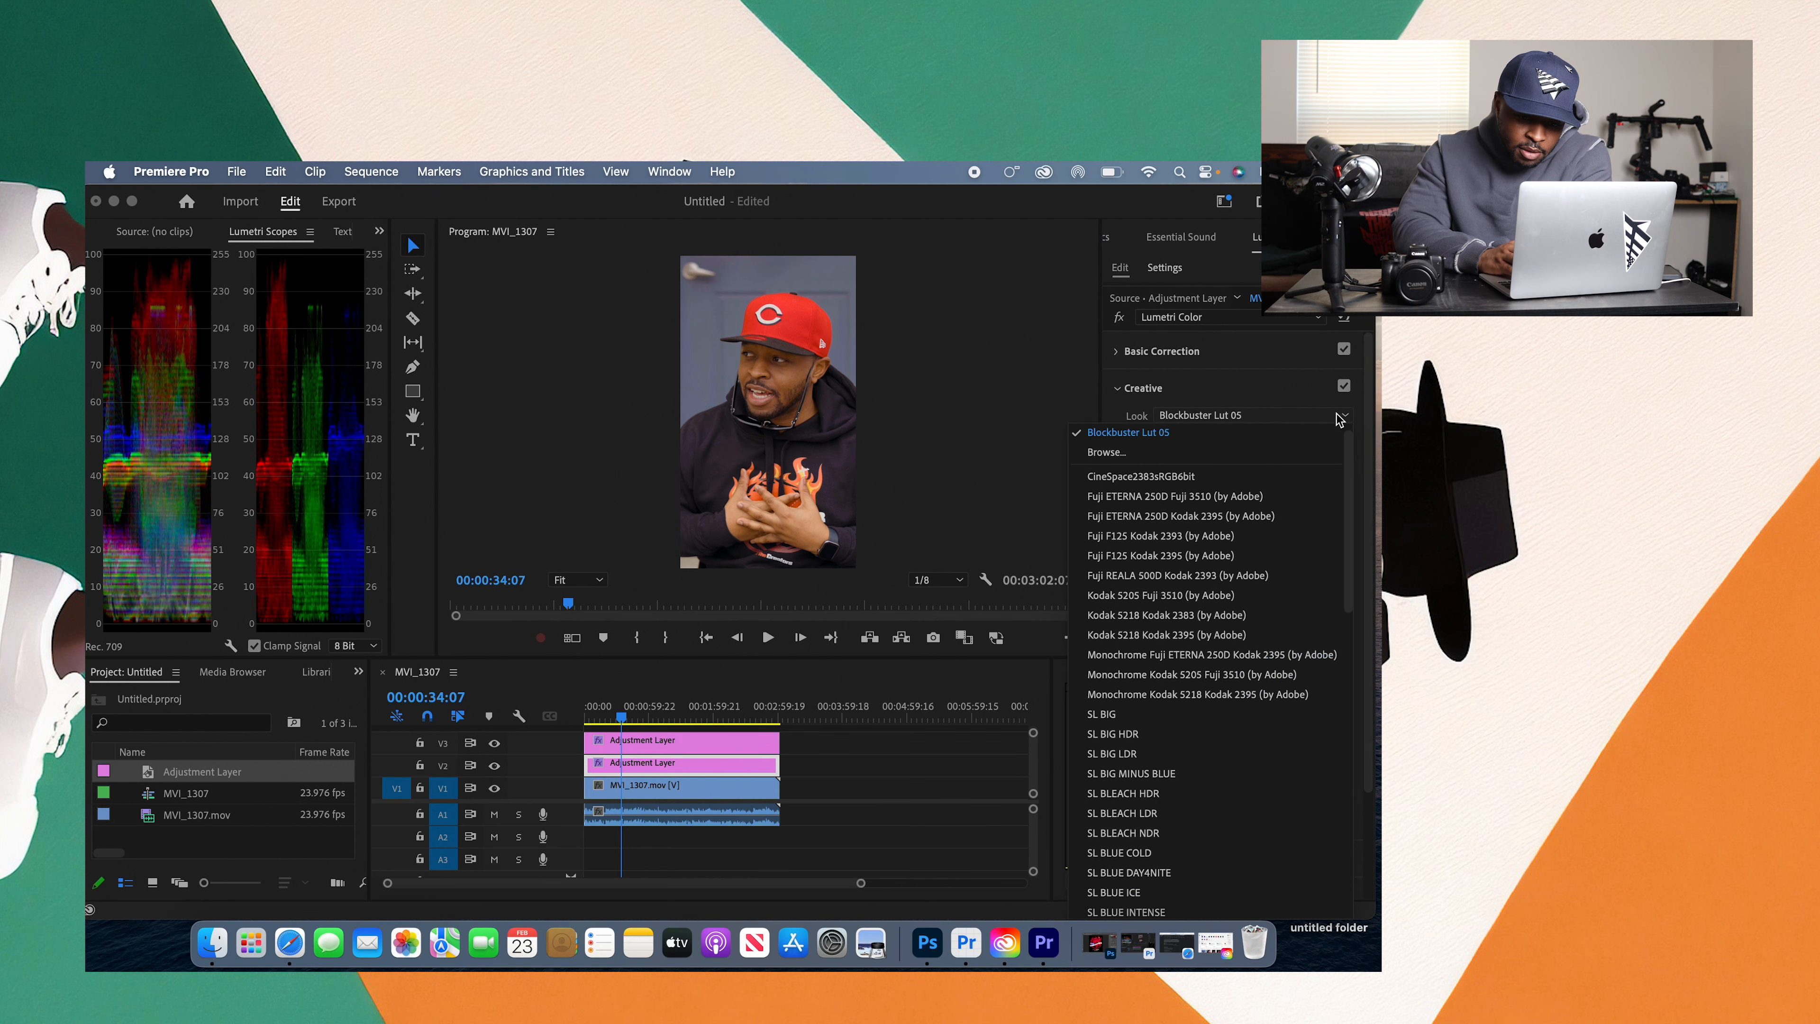
left_click(1232, 452)
left_click(957, 357)
left_click(1203, 699)
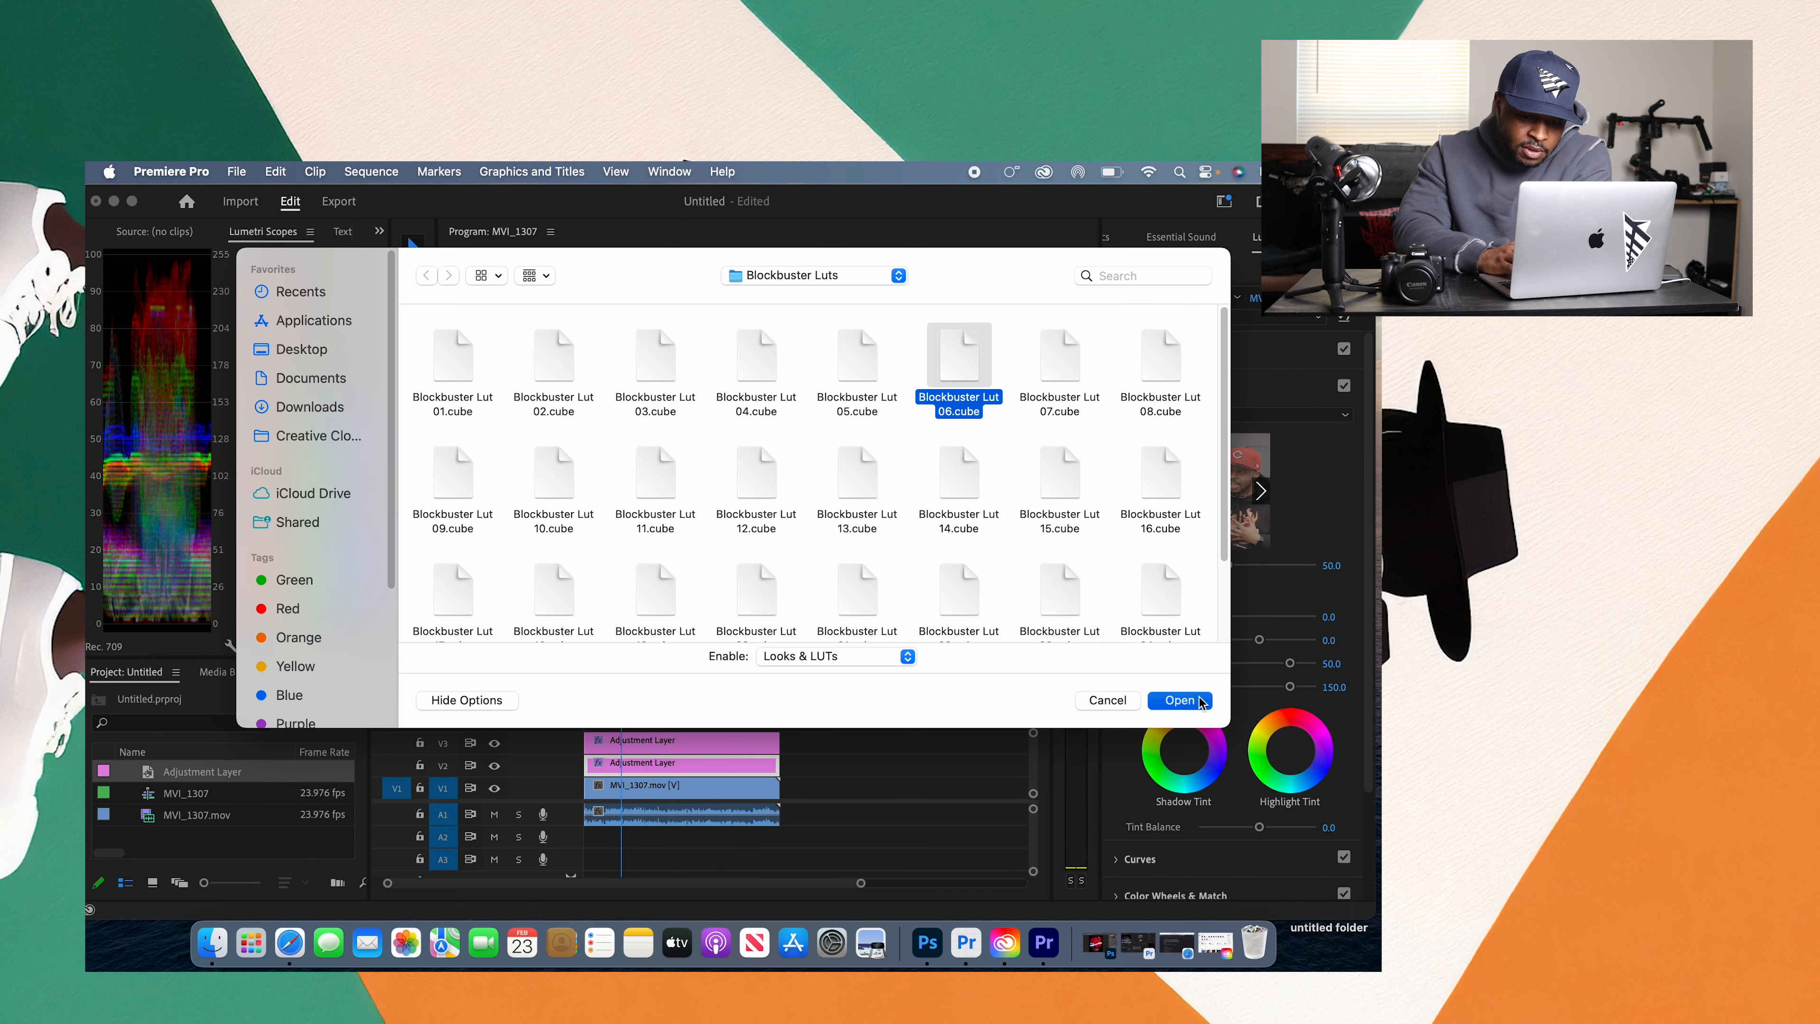
left_click_drag(1232, 567, 1211, 566)
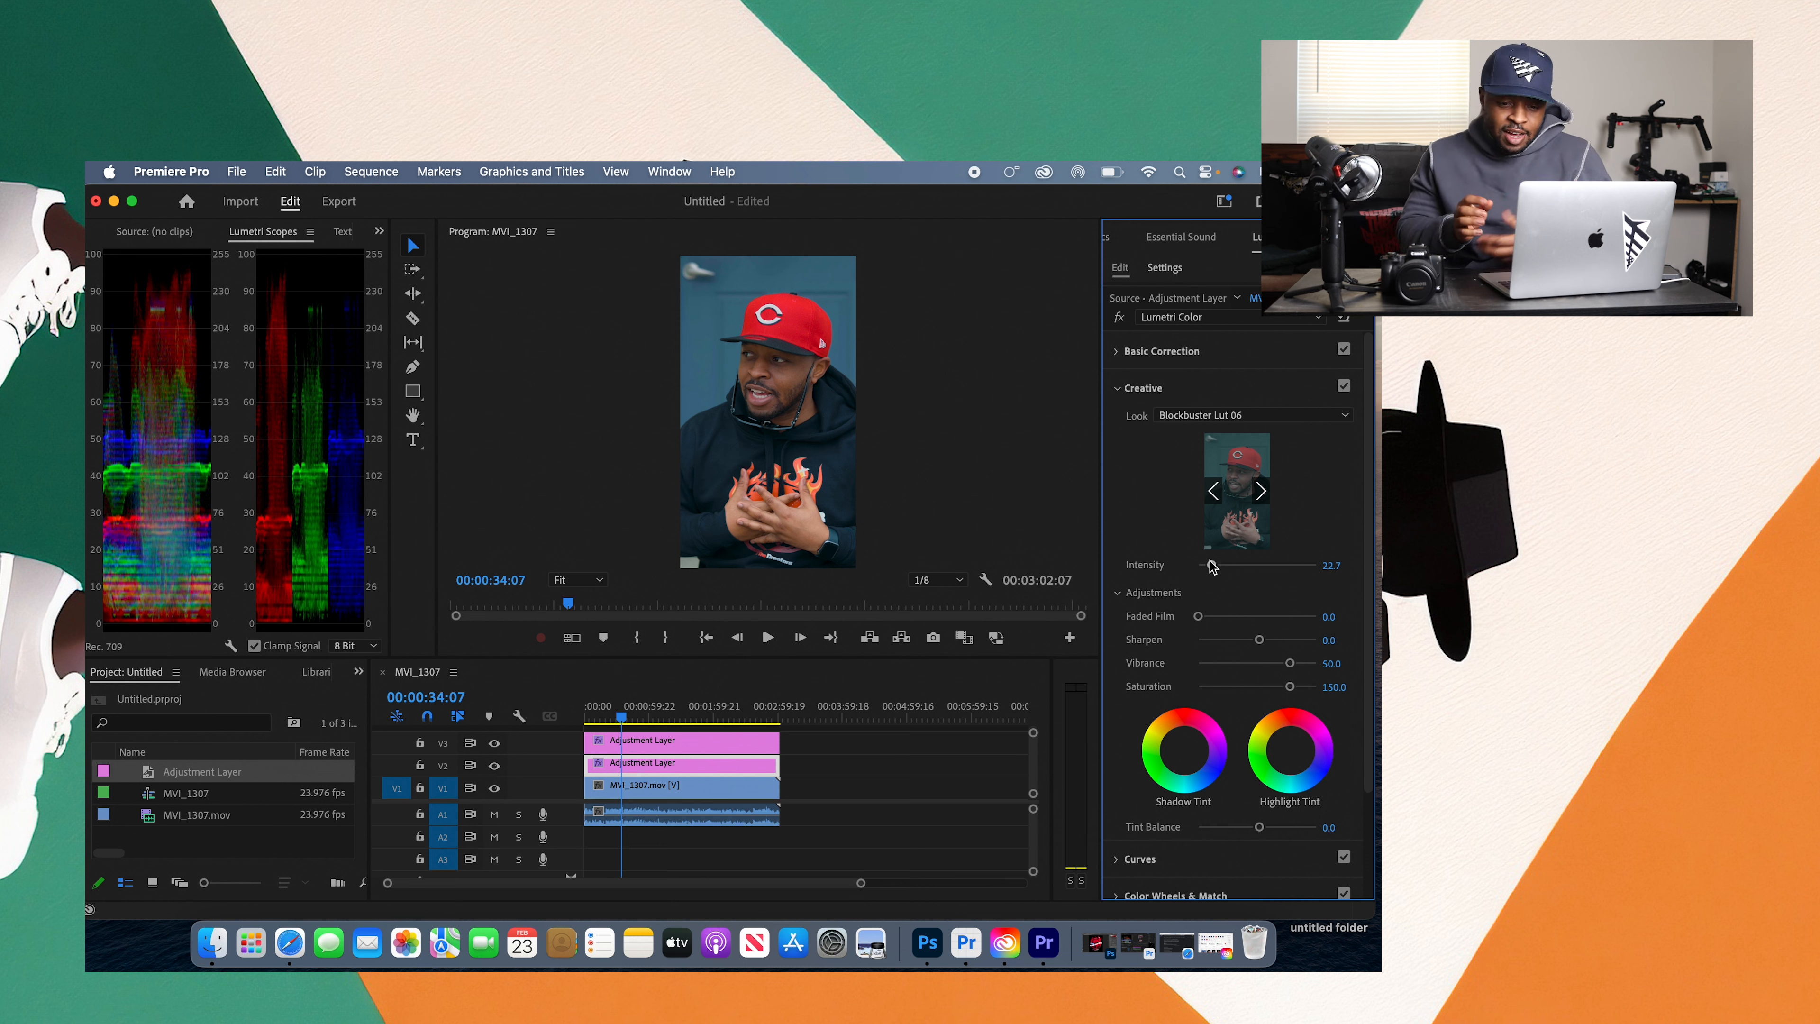
left_click(1257, 416)
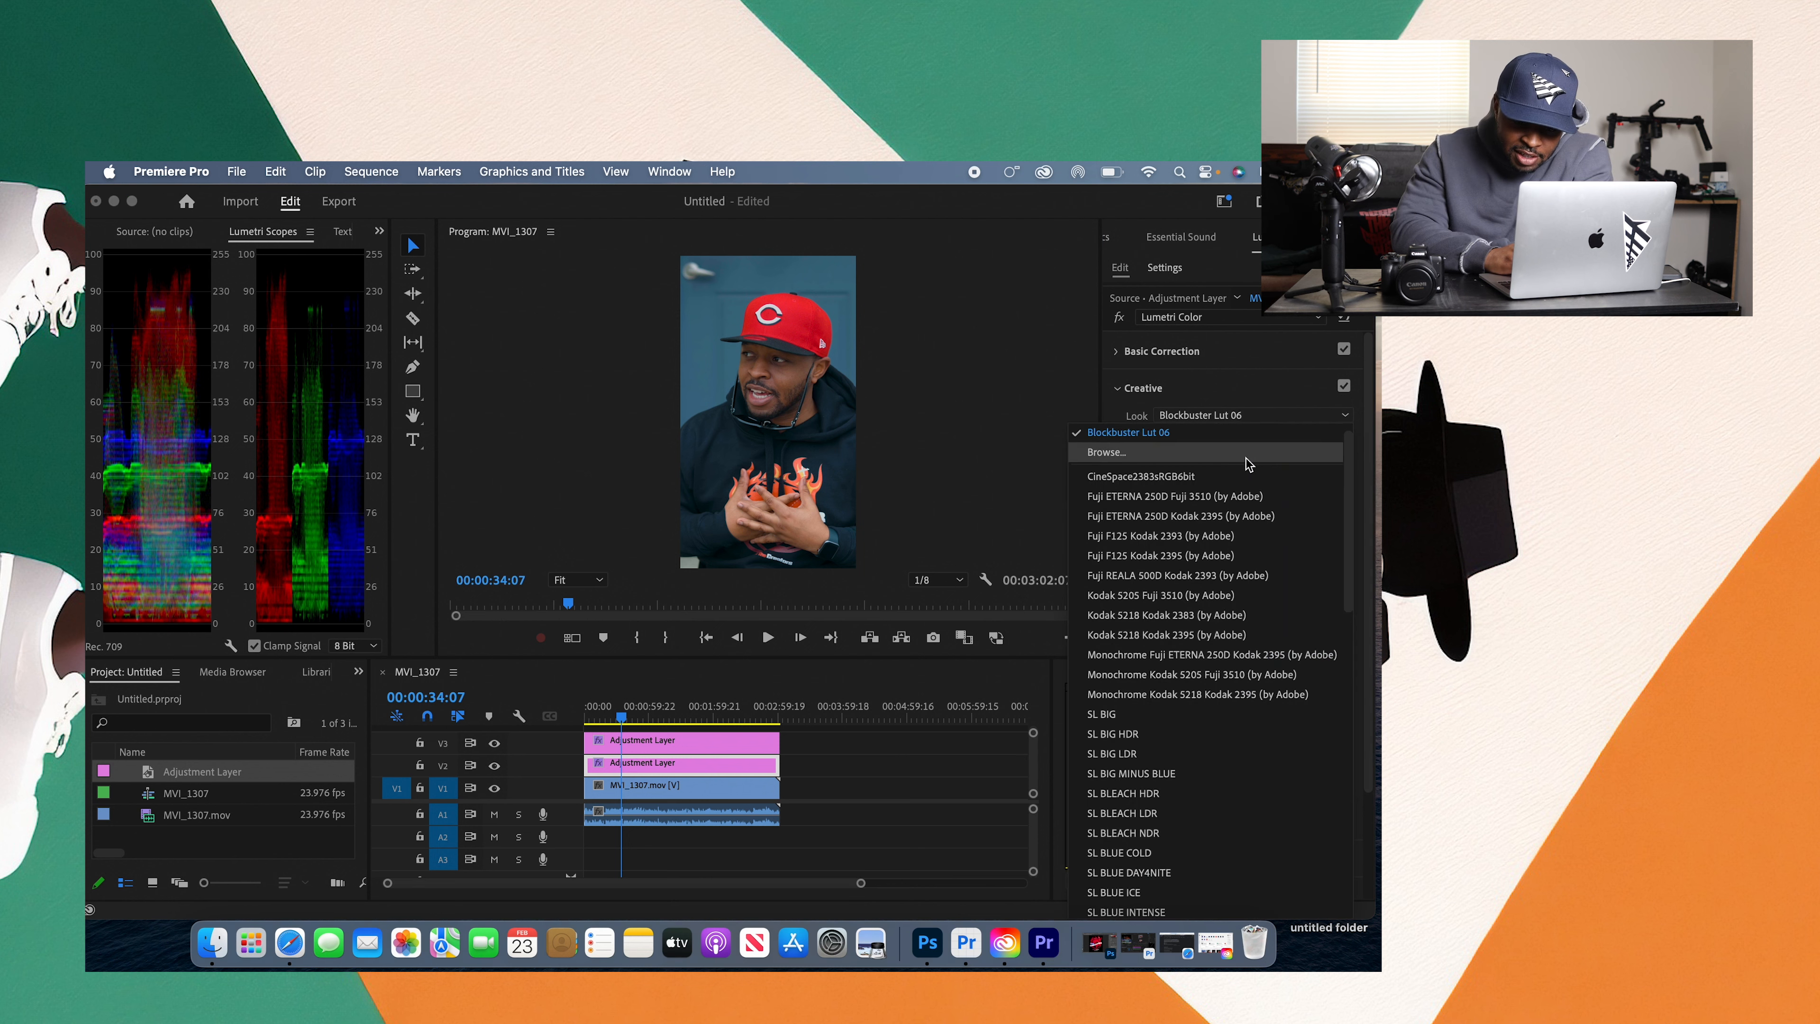
left_click(1258, 432)
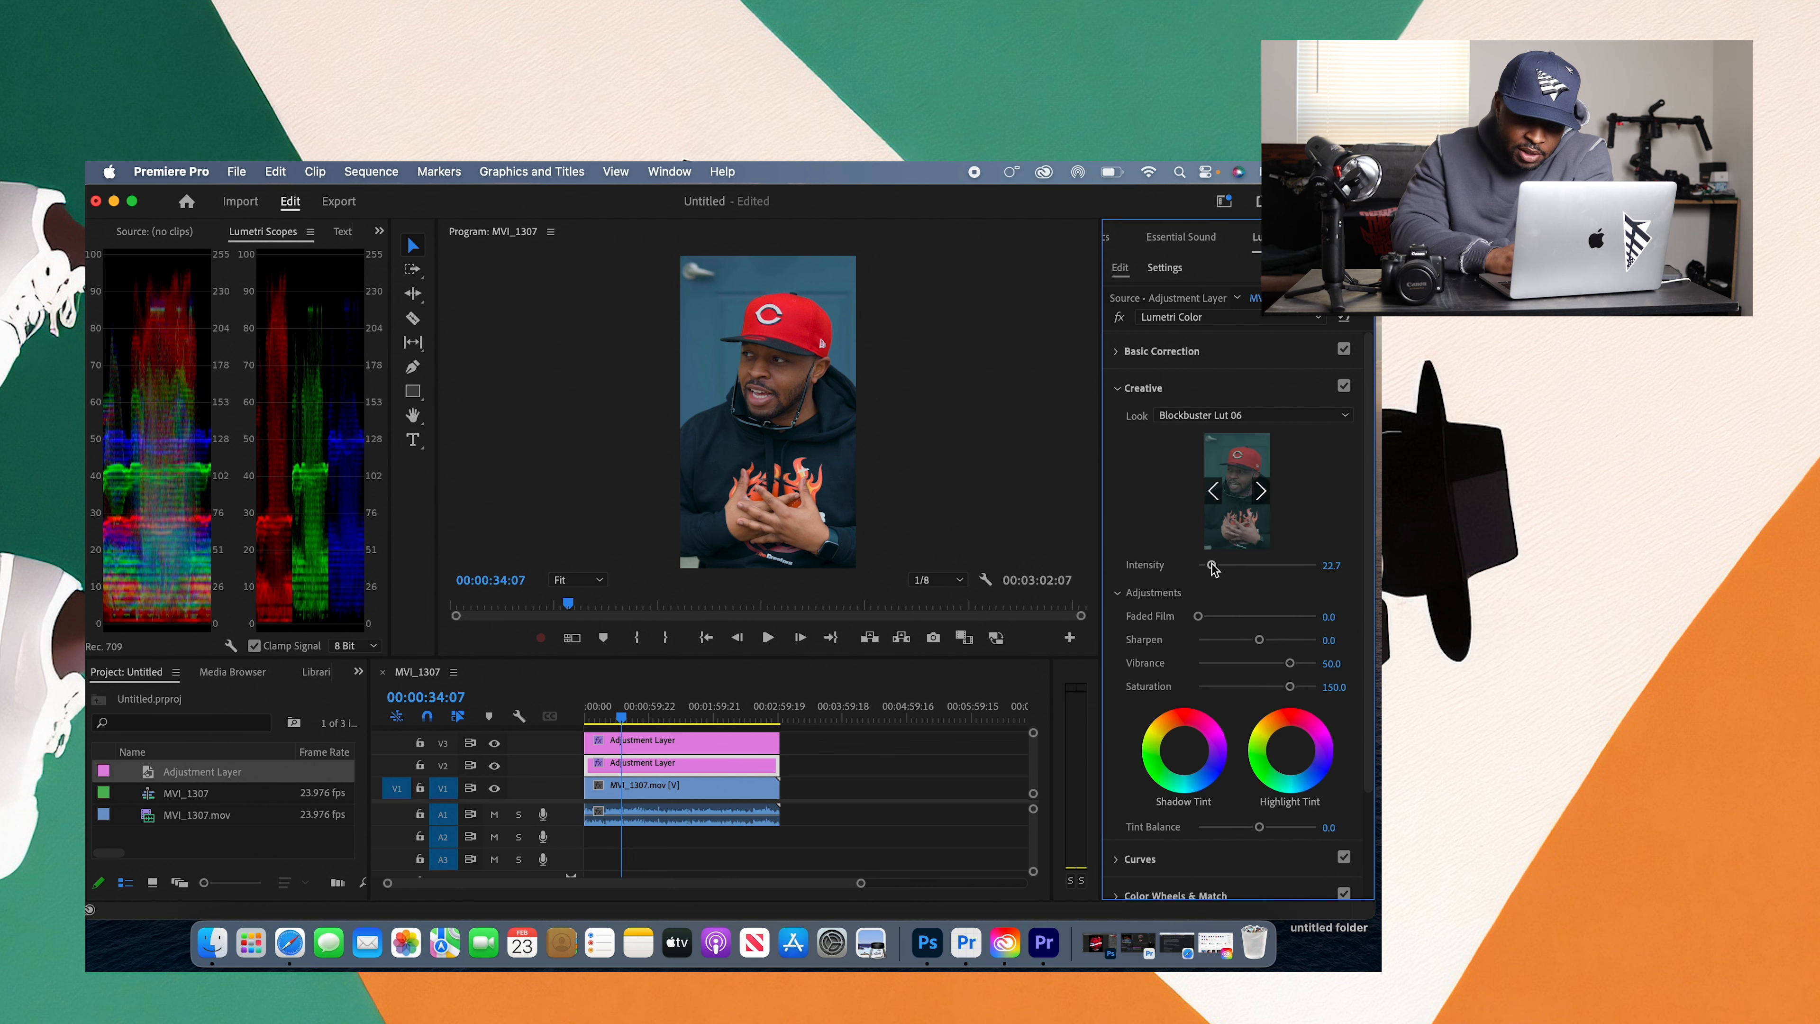
Step: Replace the Creative look with Blockbuster Lut 25 from the Blockbuster Luts folder
left_click(1298, 415)
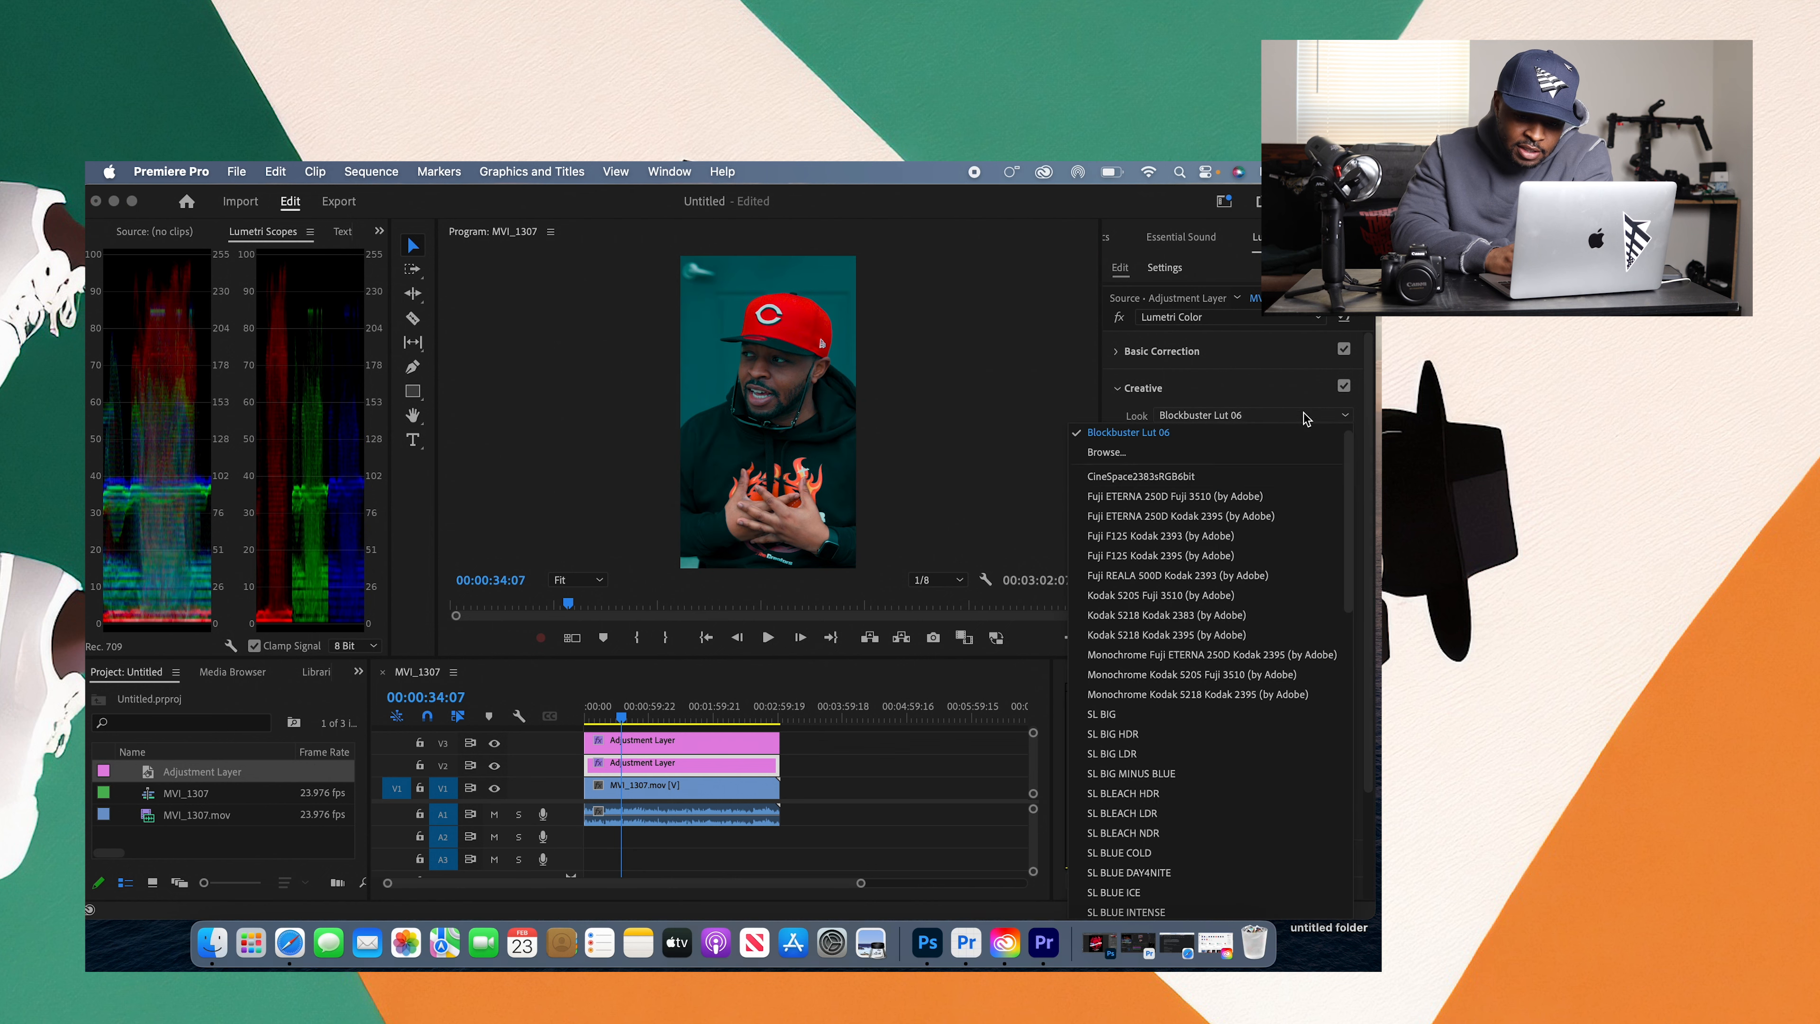
left_click(1281, 461)
scroll(1226, 573, "down", 5)
left_click(450, 568)
left_click(1179, 700)
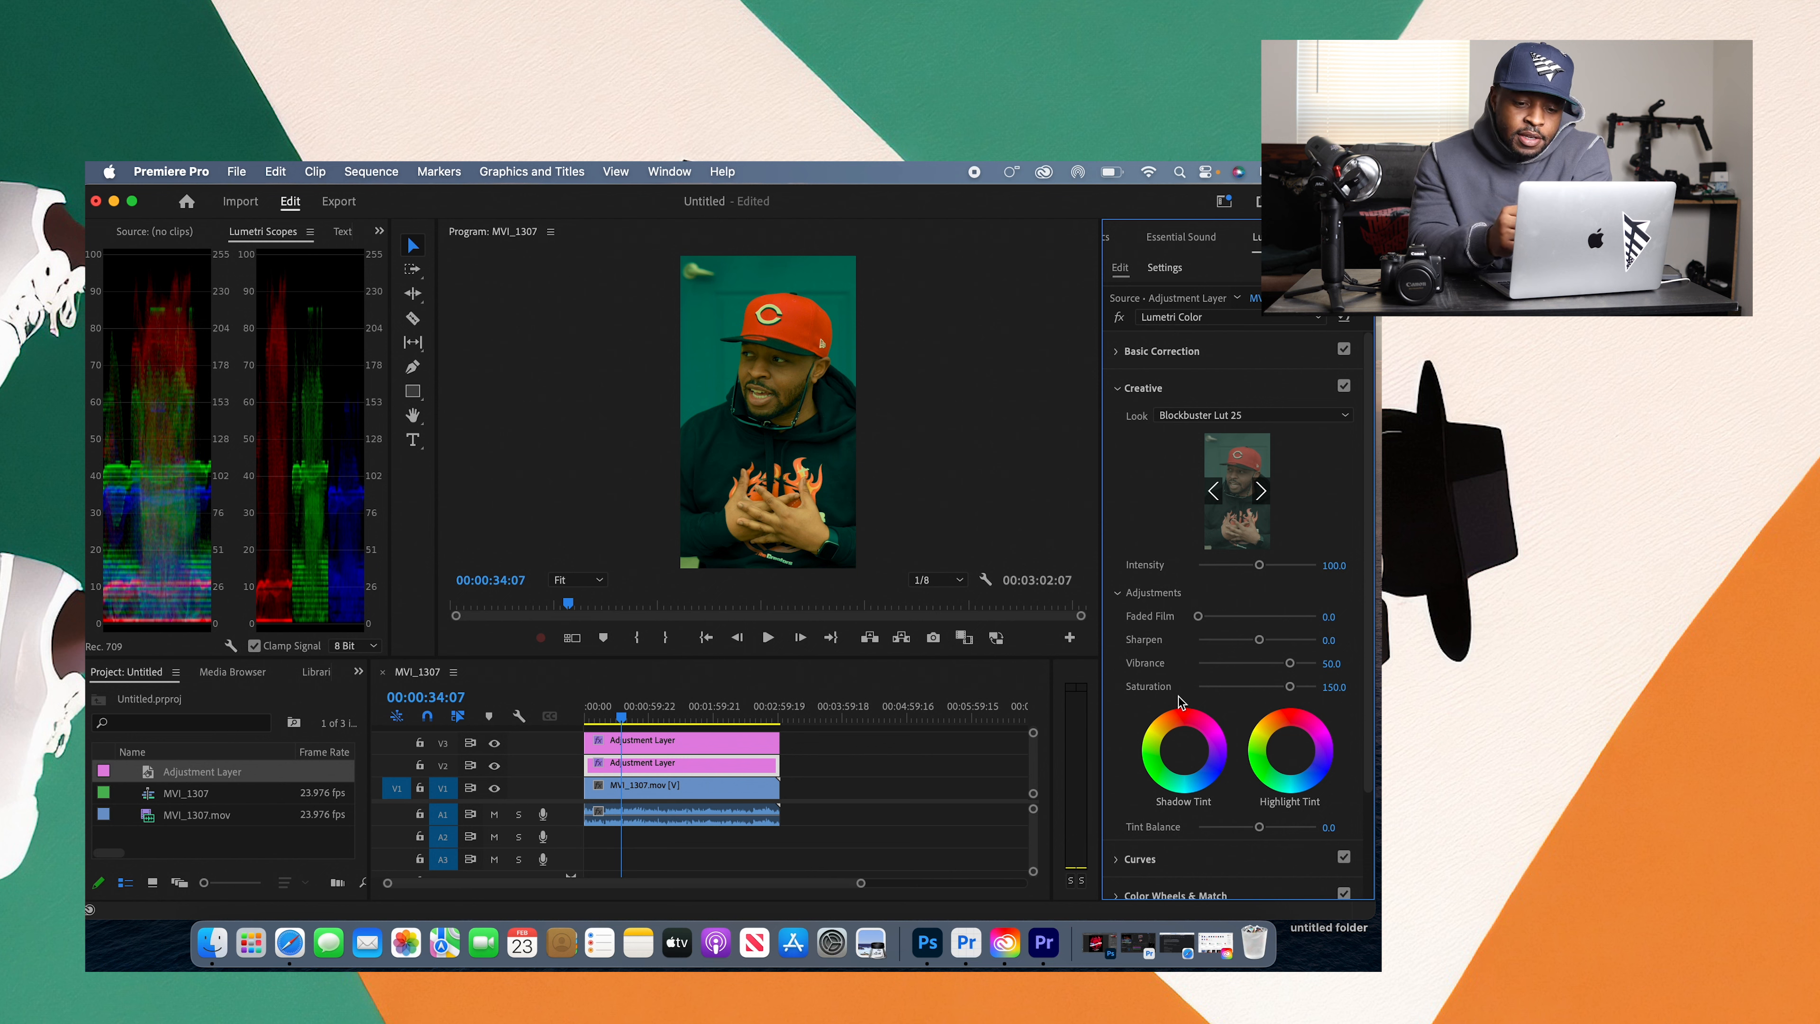
Step: Remove the LUT from the V2 adjustment layer by setting its Creative look to None
left_click(1320, 420)
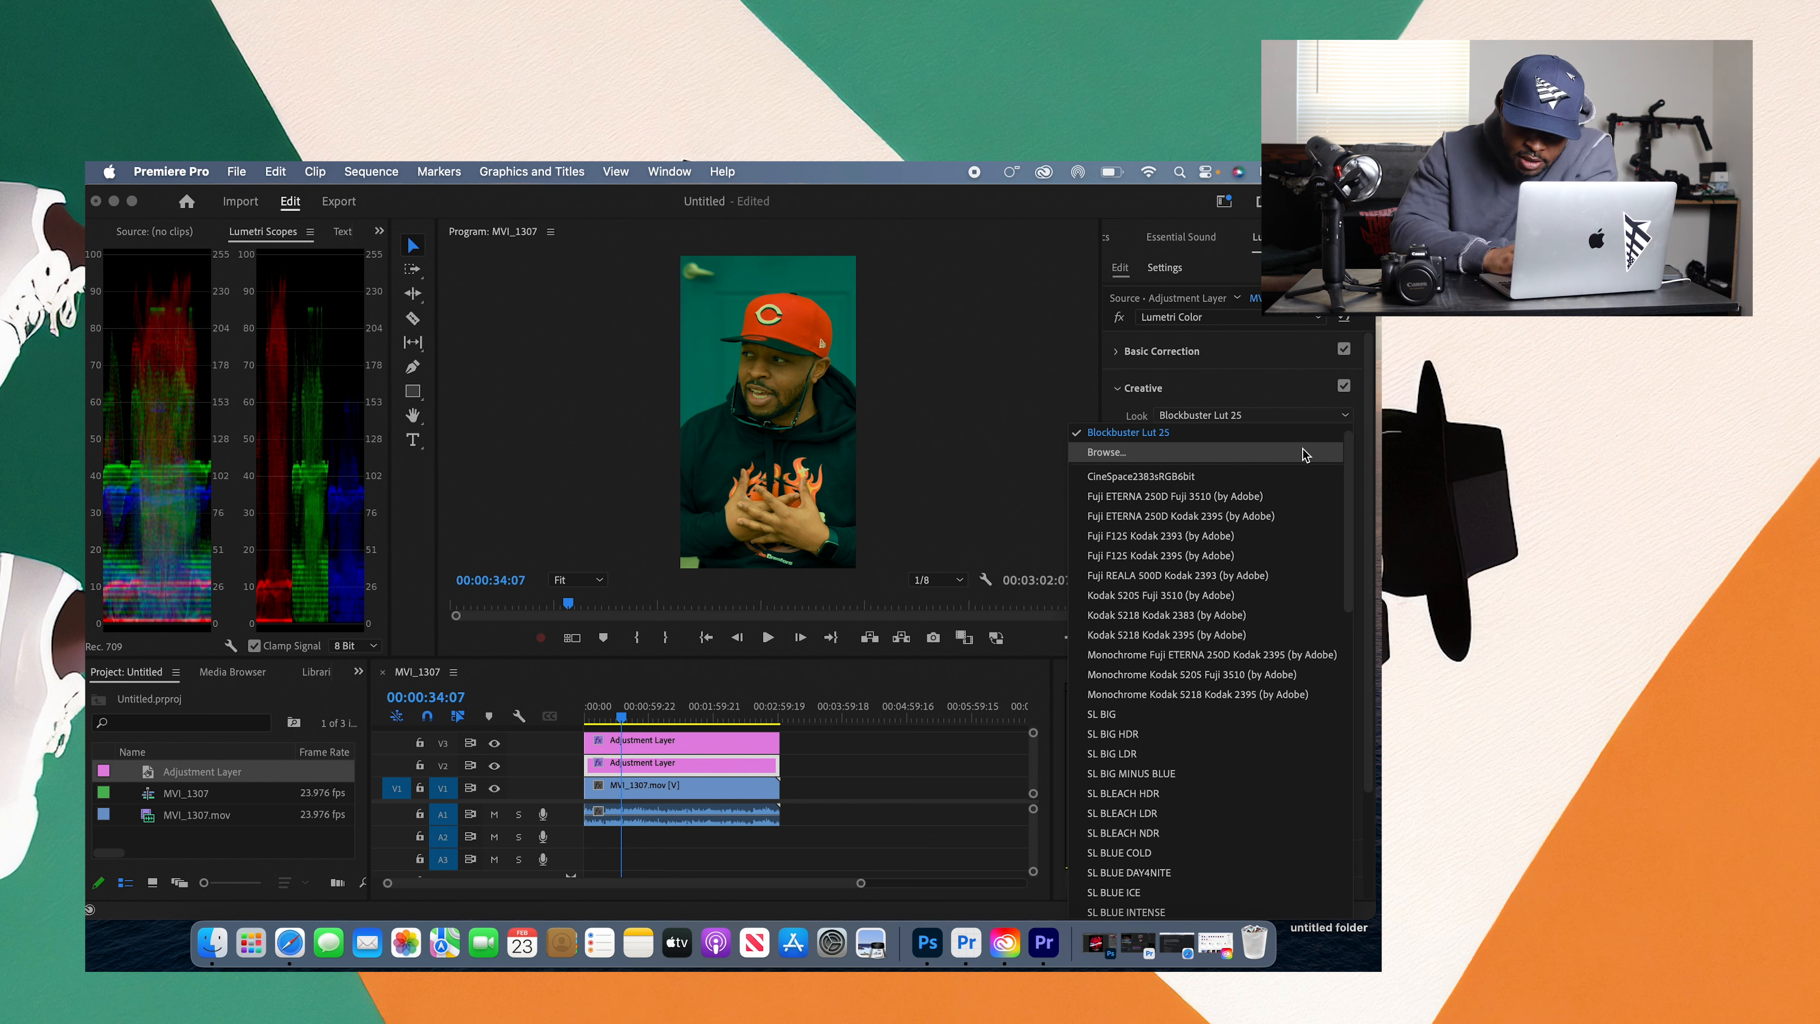
scroll(1268, 463, "up", 1)
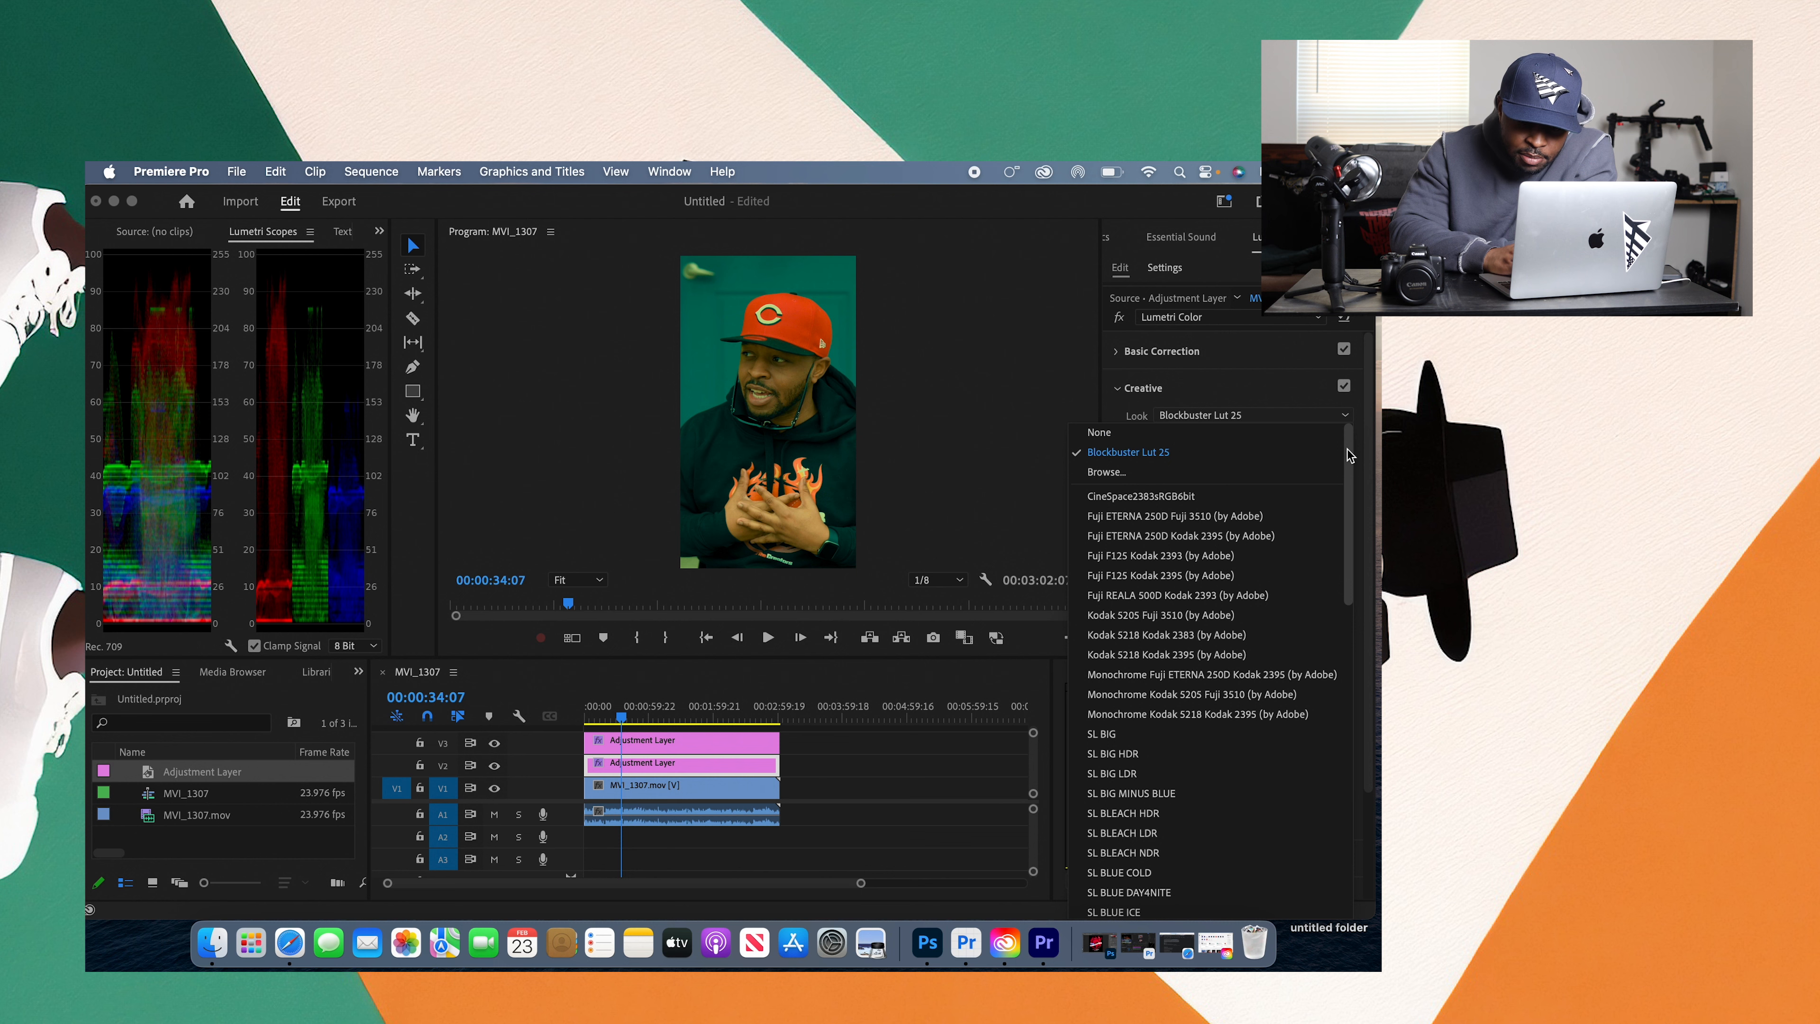
left_click(1204, 432)
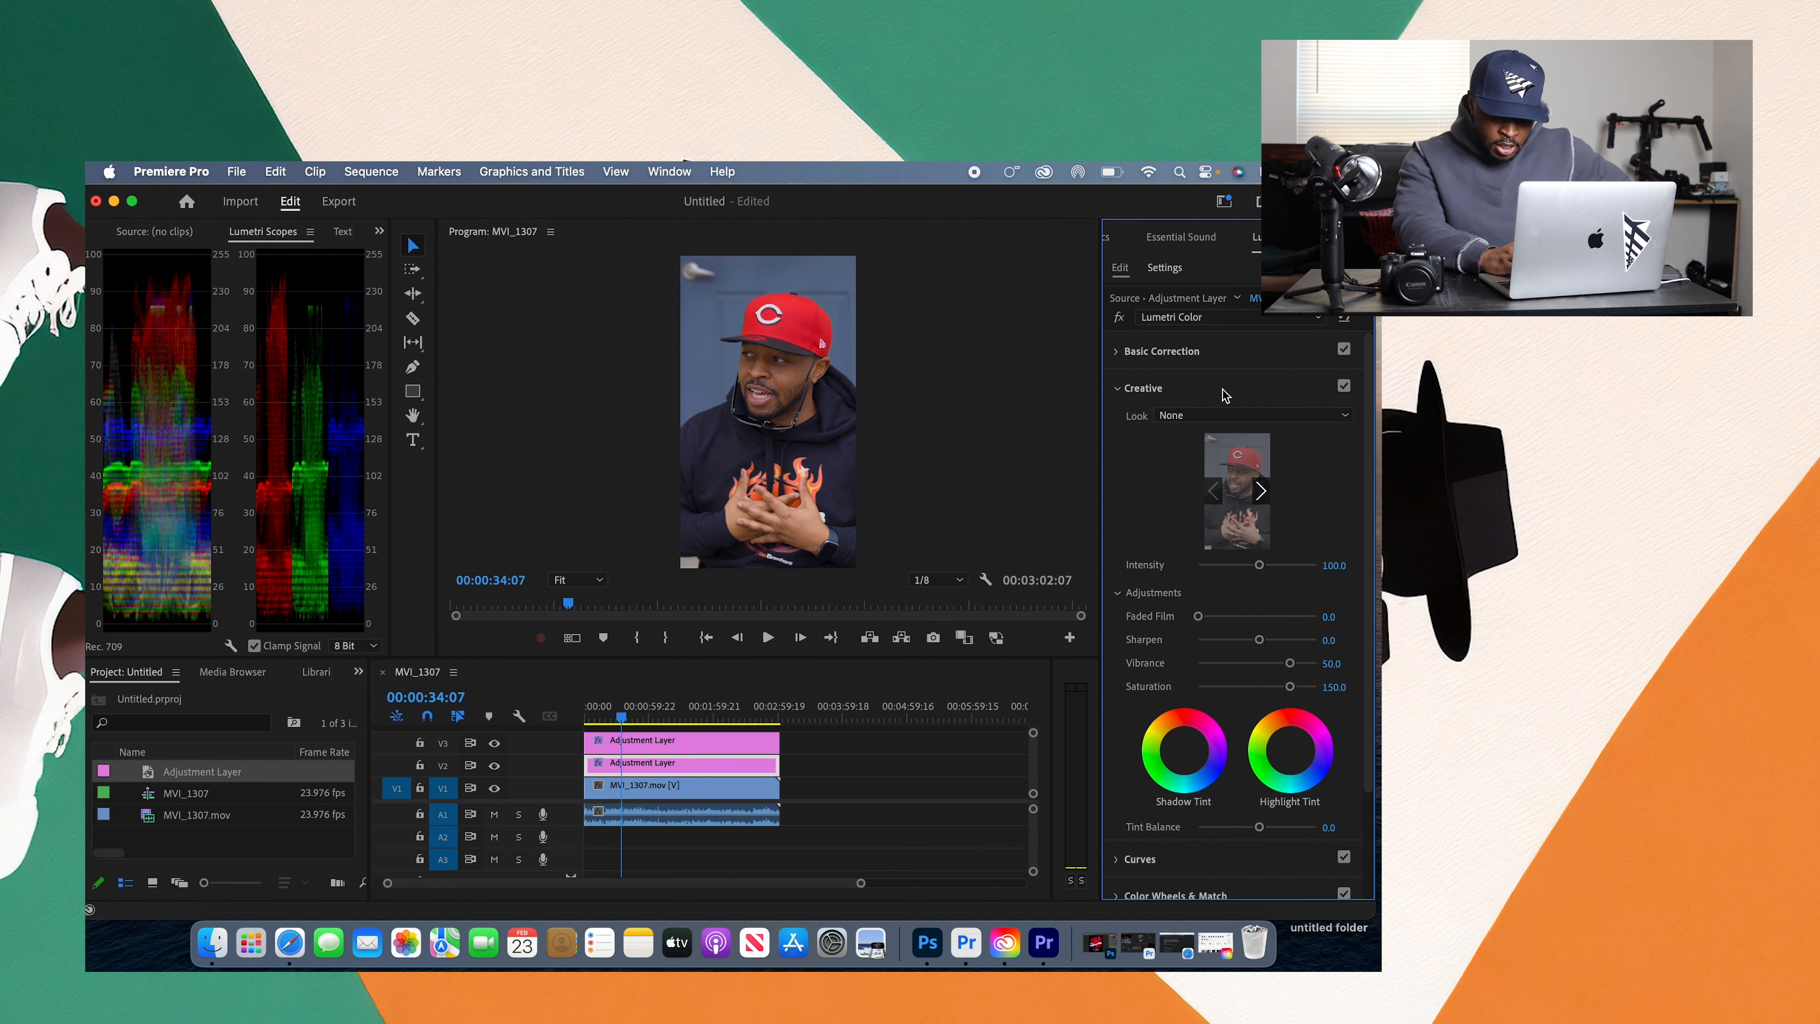
left_click_drag(1368, 547, 1378, 670)
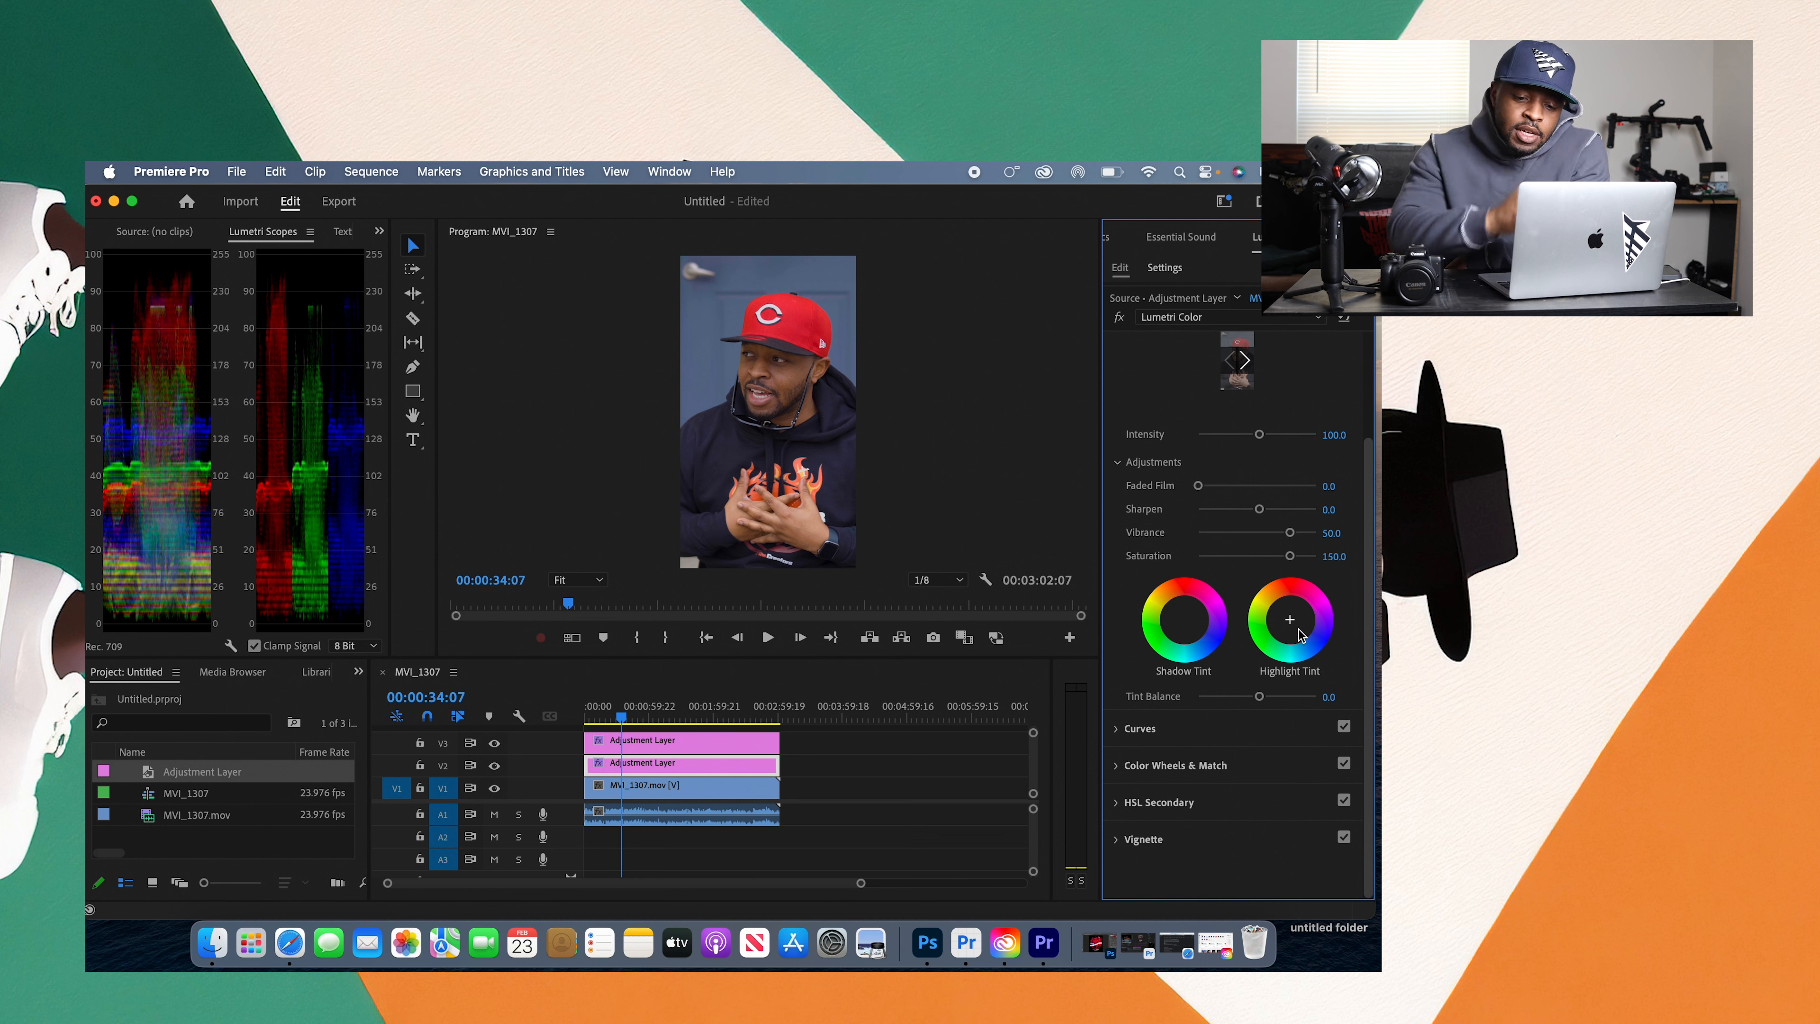
left_click_drag(1366, 600, 1365, 467)
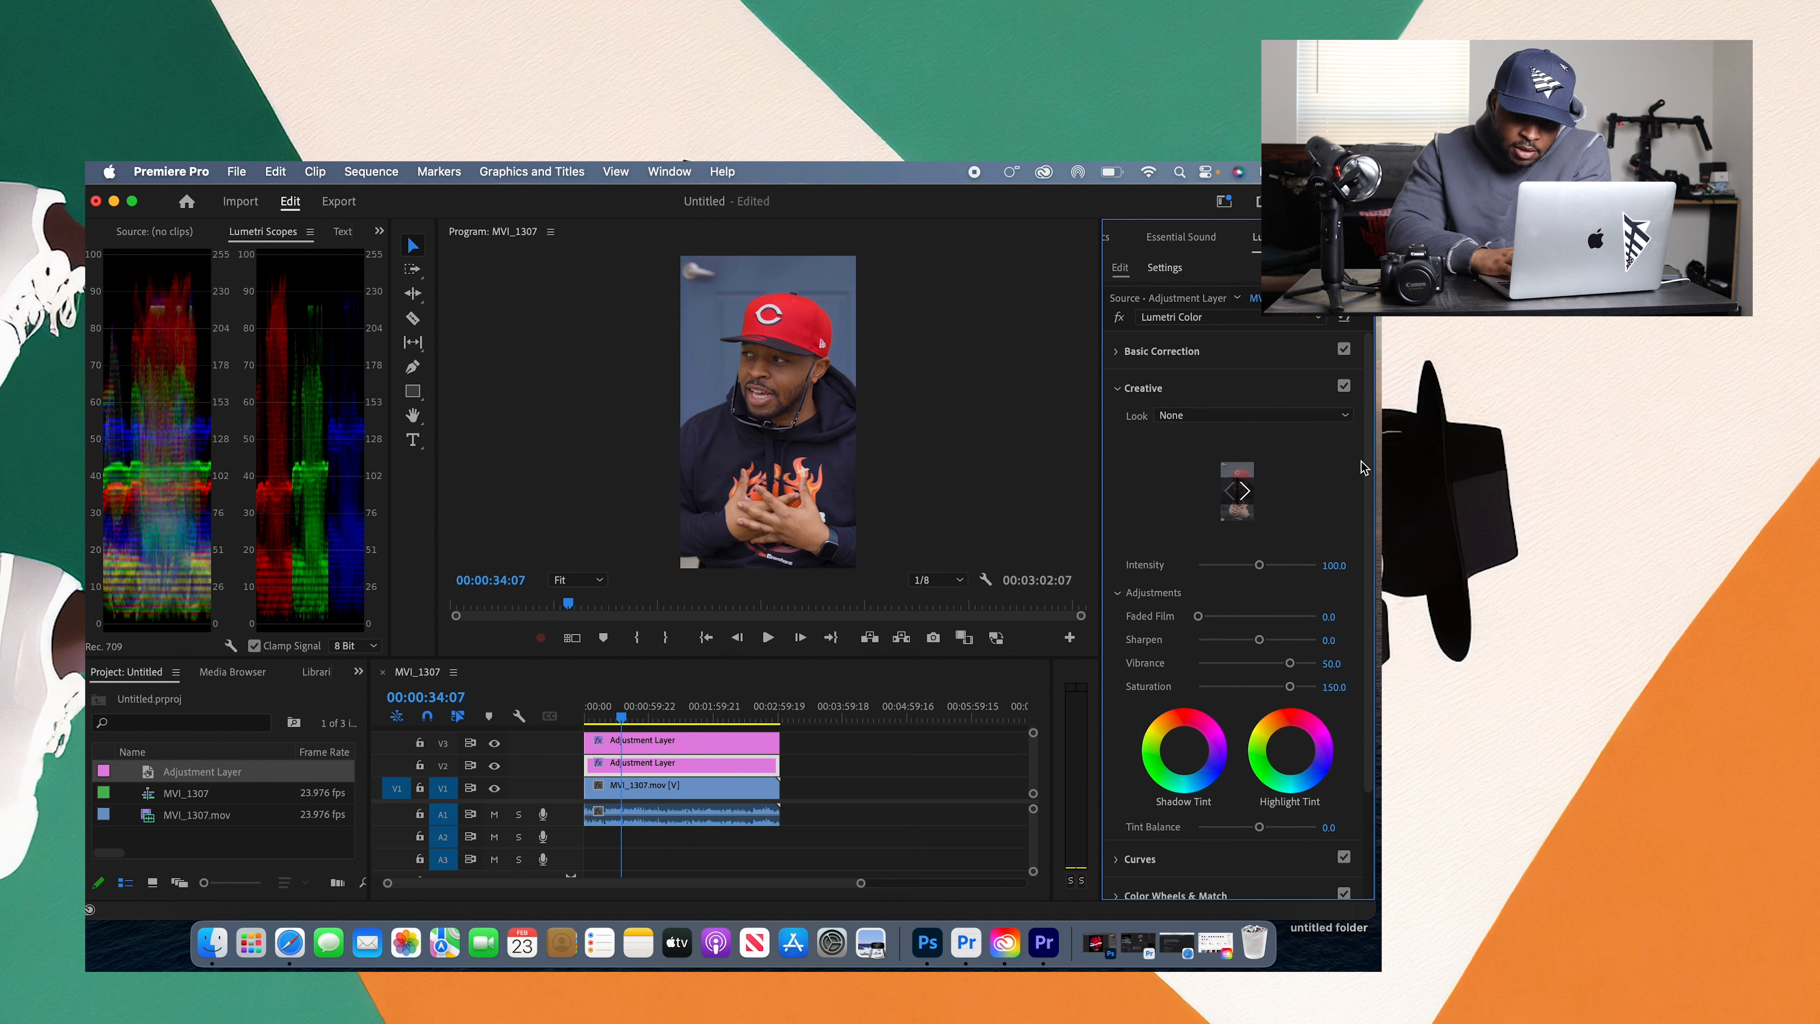
Step: Try correcting the white balance by sampling the blue-grey backdrop, and reset Temperature and Tint to 0
left_click(1239, 351)
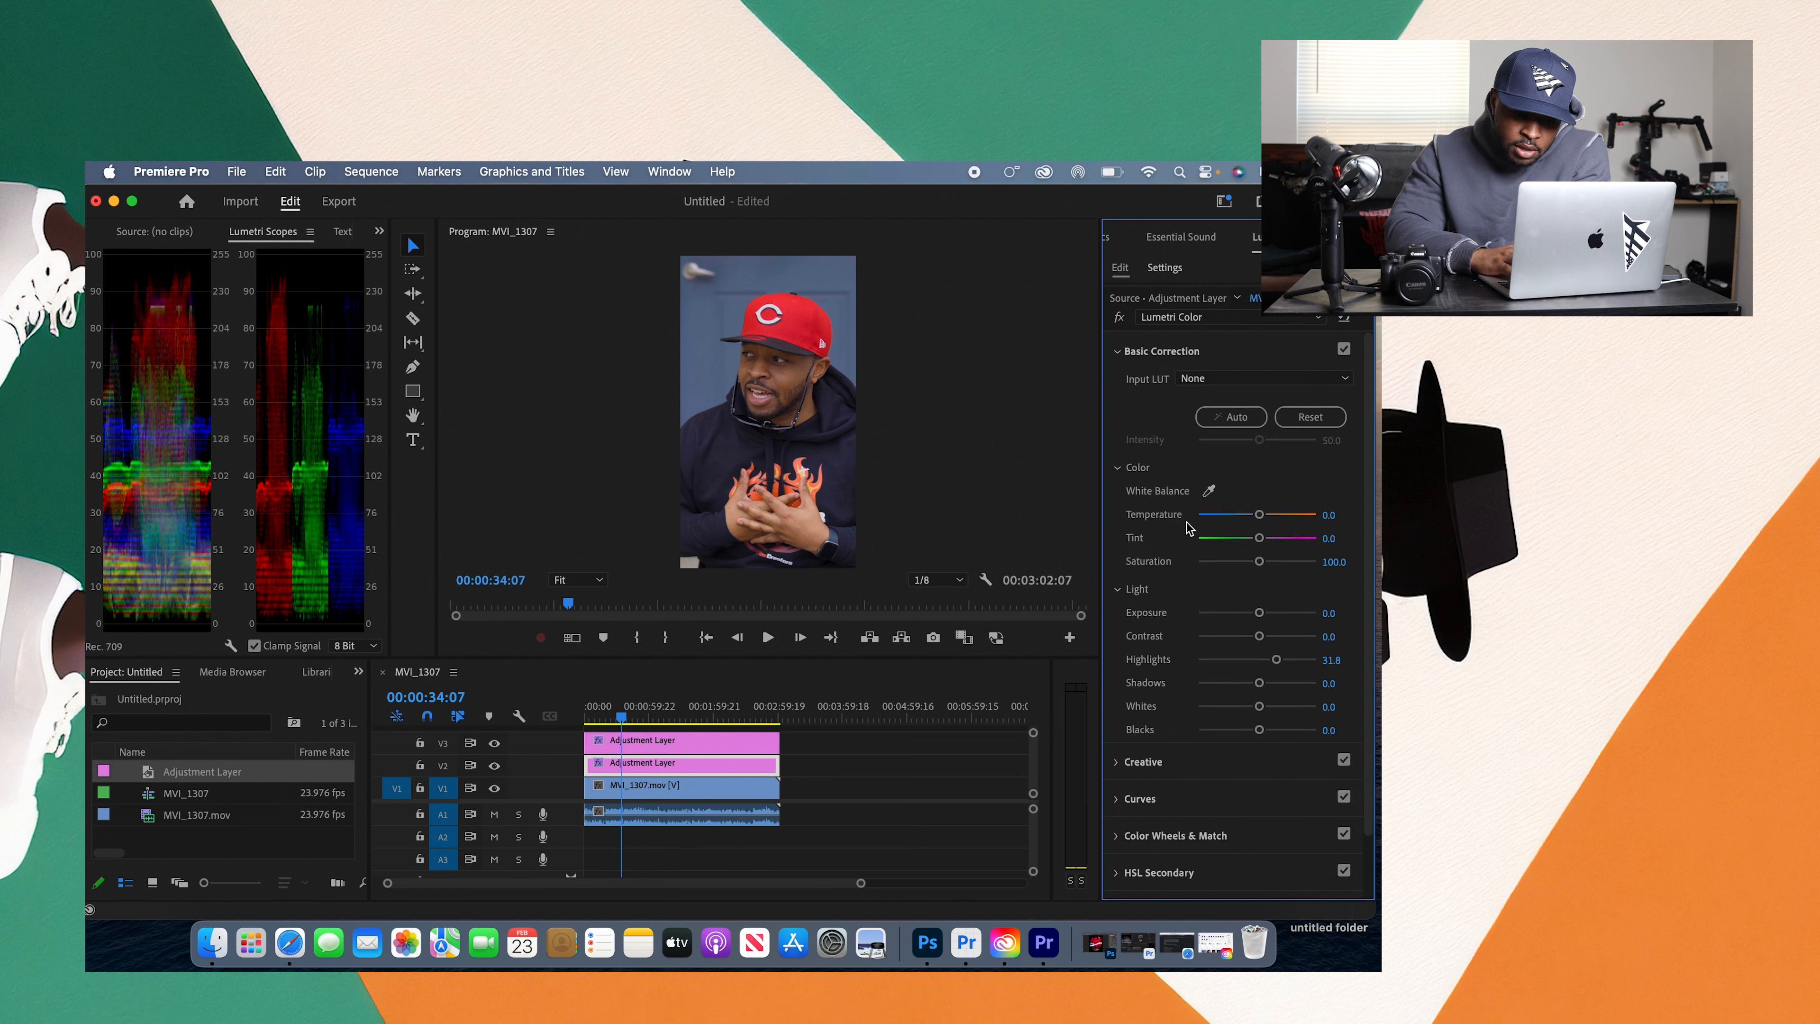
left_click(1210, 492)
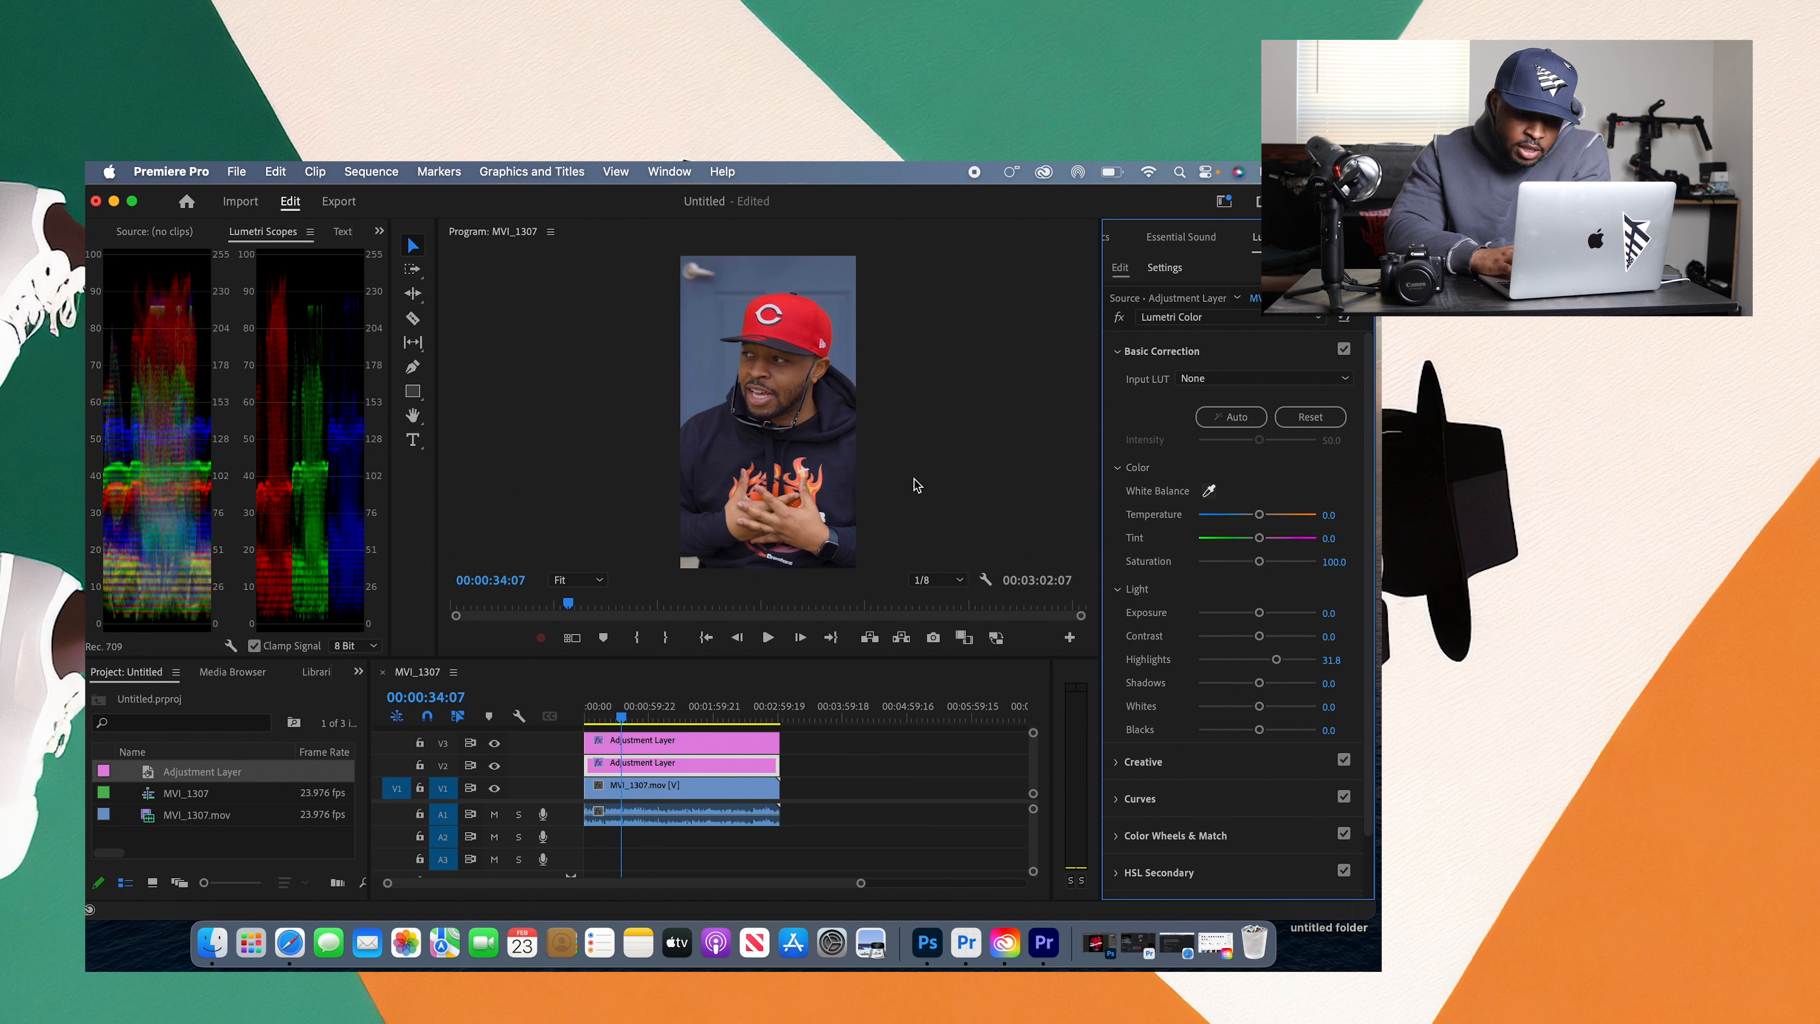
left_click(835, 409)
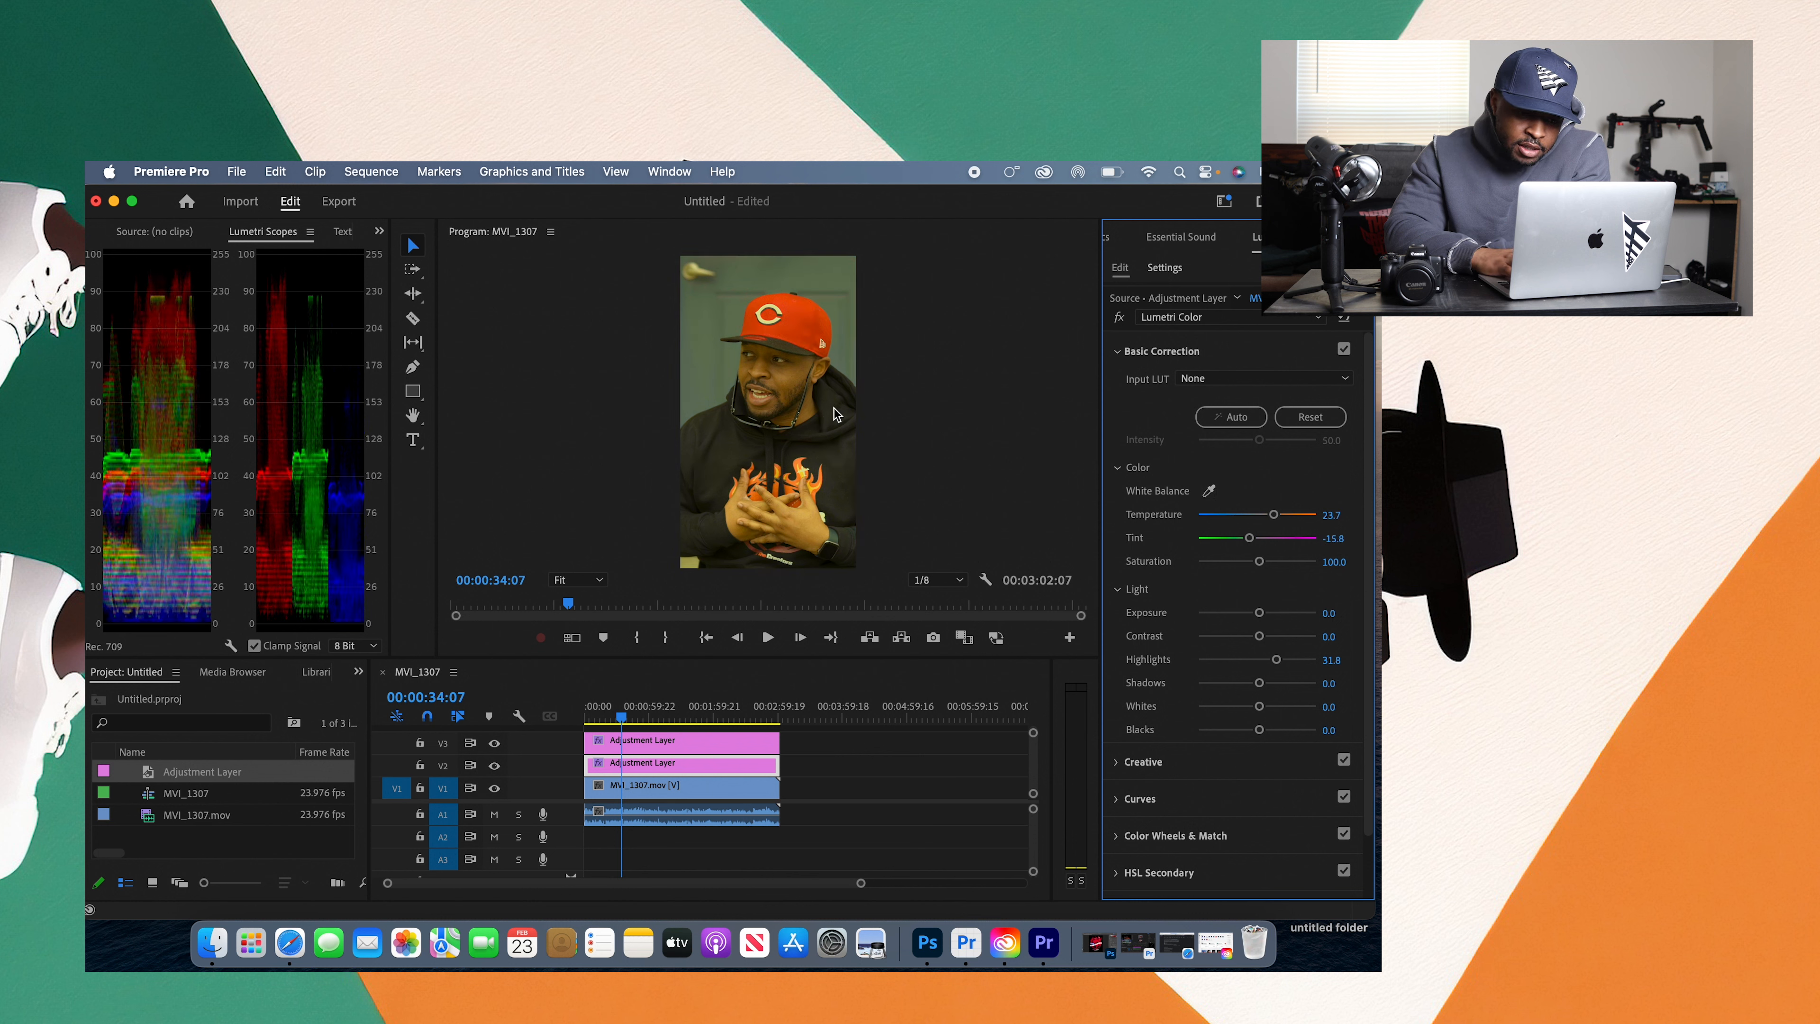
double_click(1275, 514)
double_click(1249, 537)
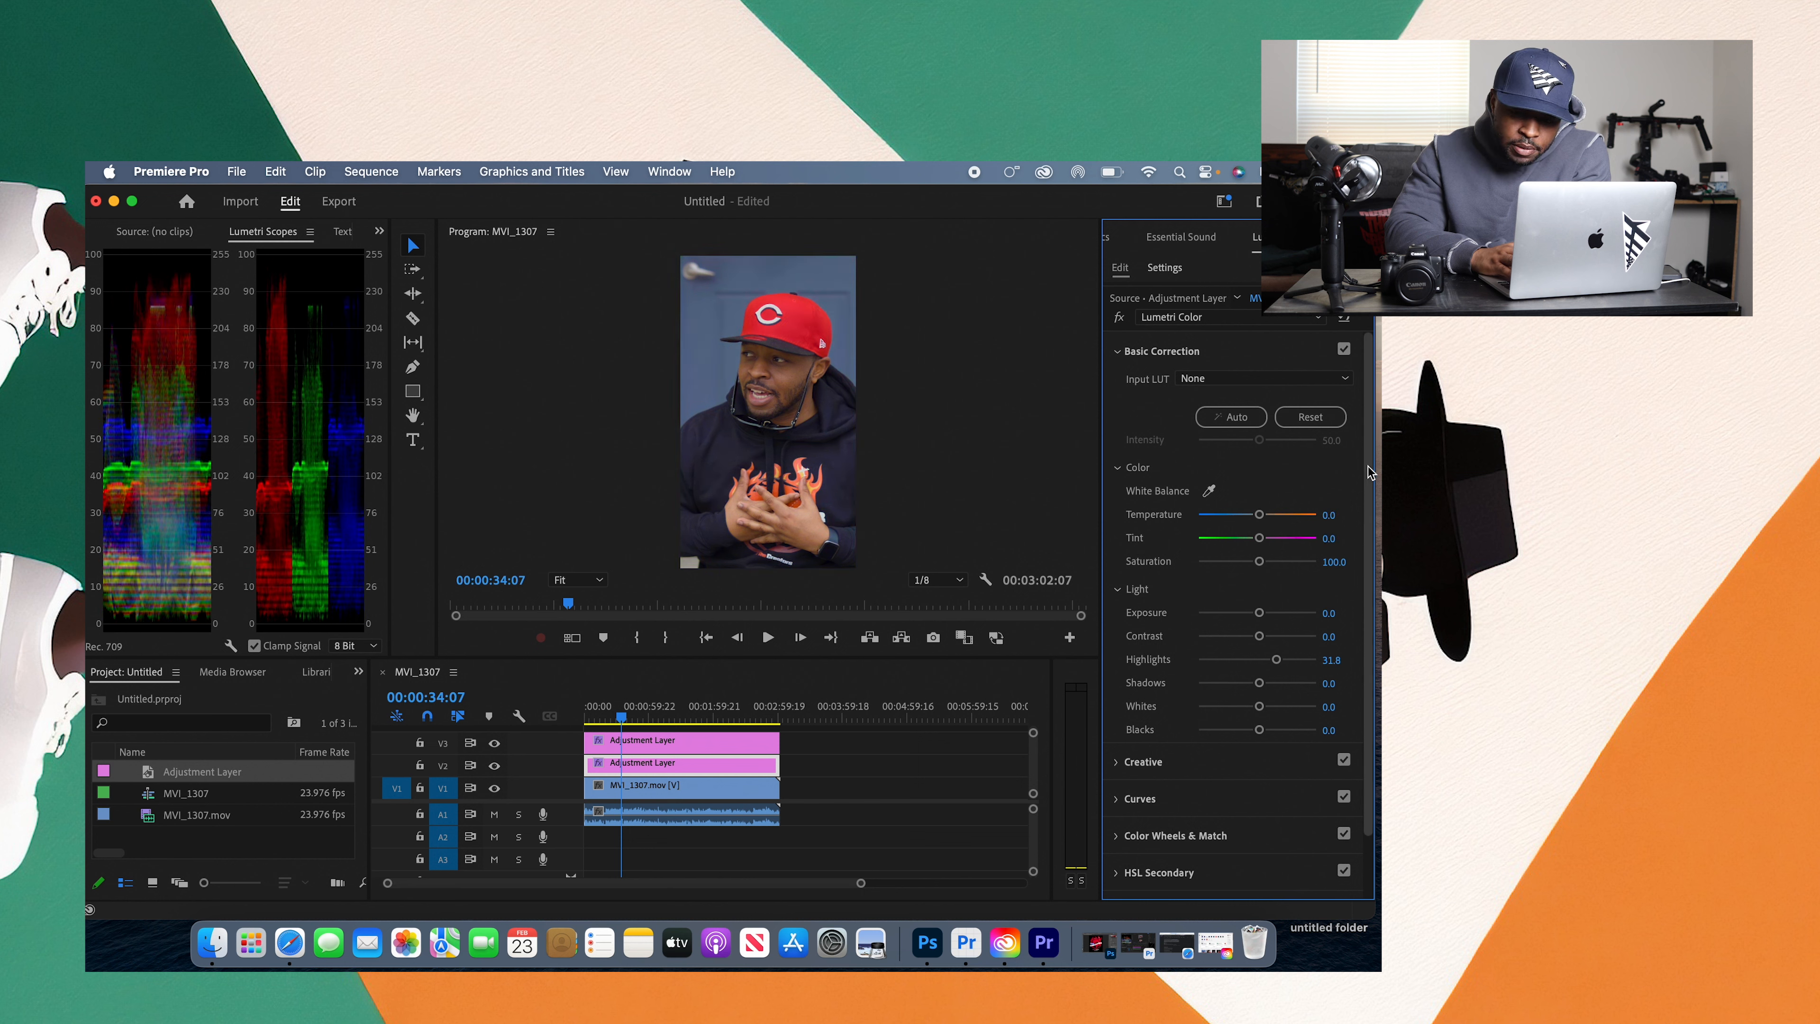
Step: Try pushing the Creative Highlight Tint toward blue a few times, resetting the wheel to neutral after each try
left_click(1199, 355)
left_click(1199, 393)
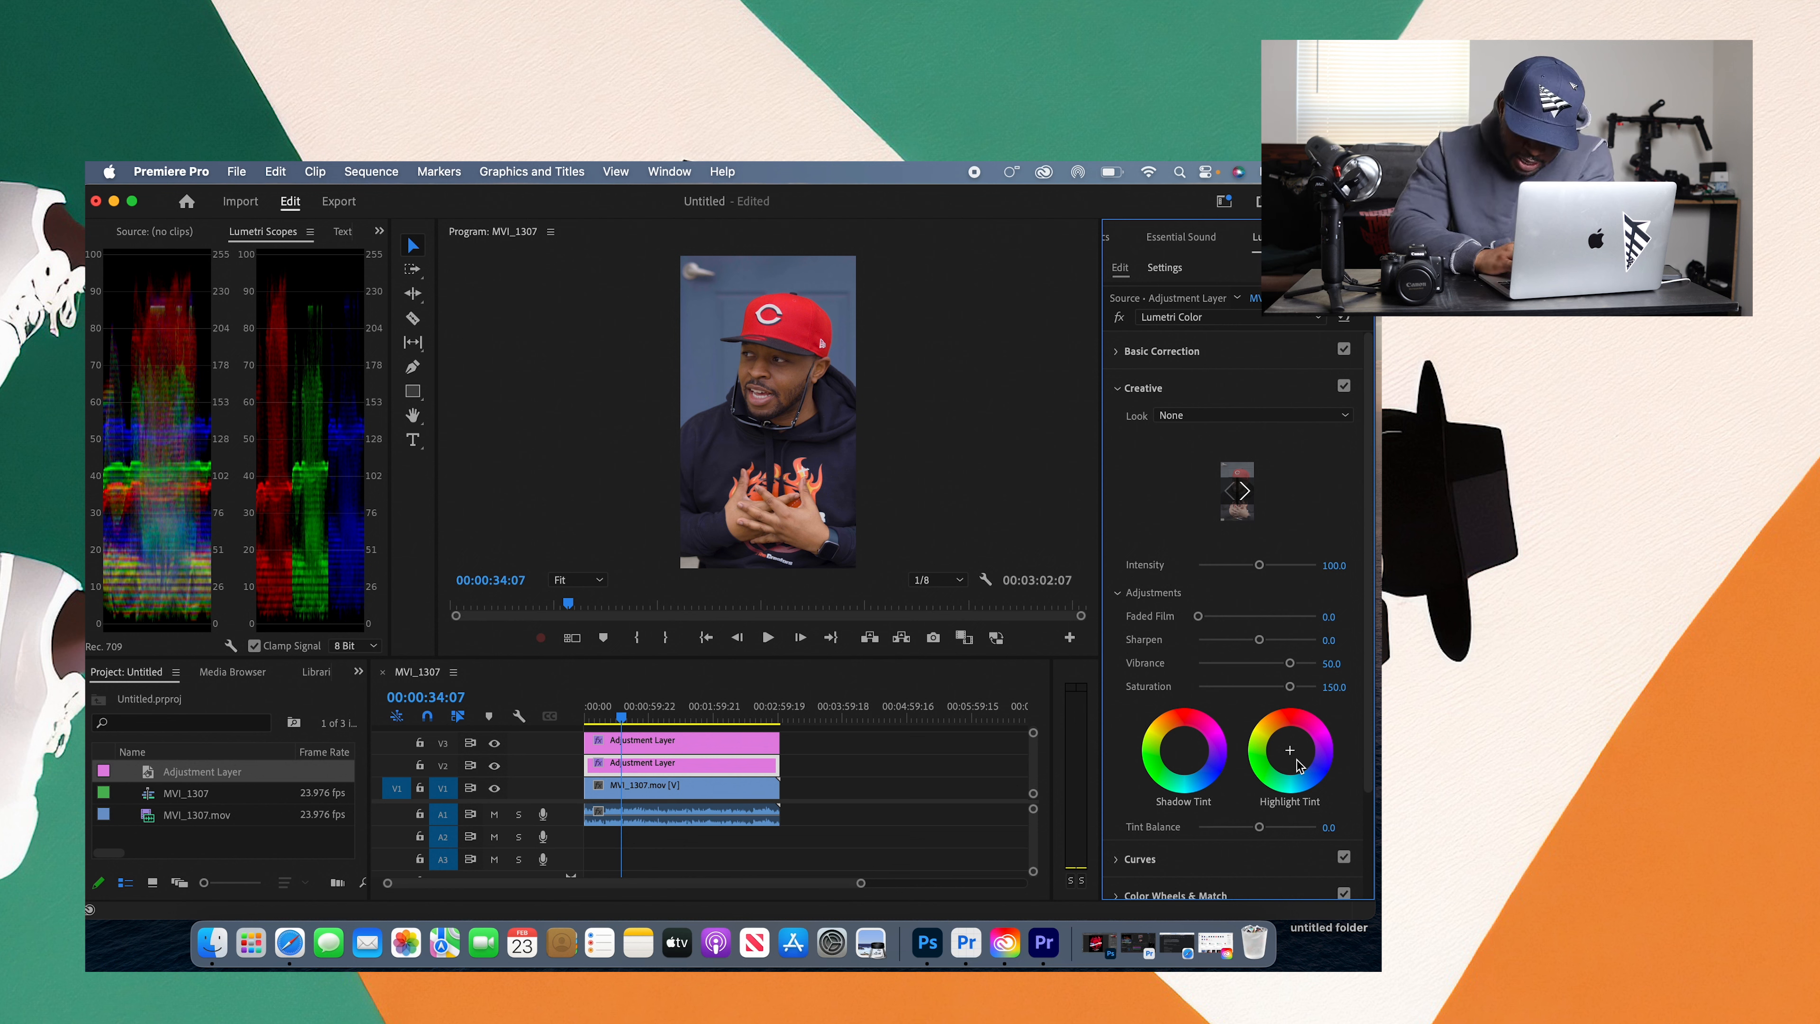
left_click(1297, 764)
left_click_drag(1301, 767, 1304, 769)
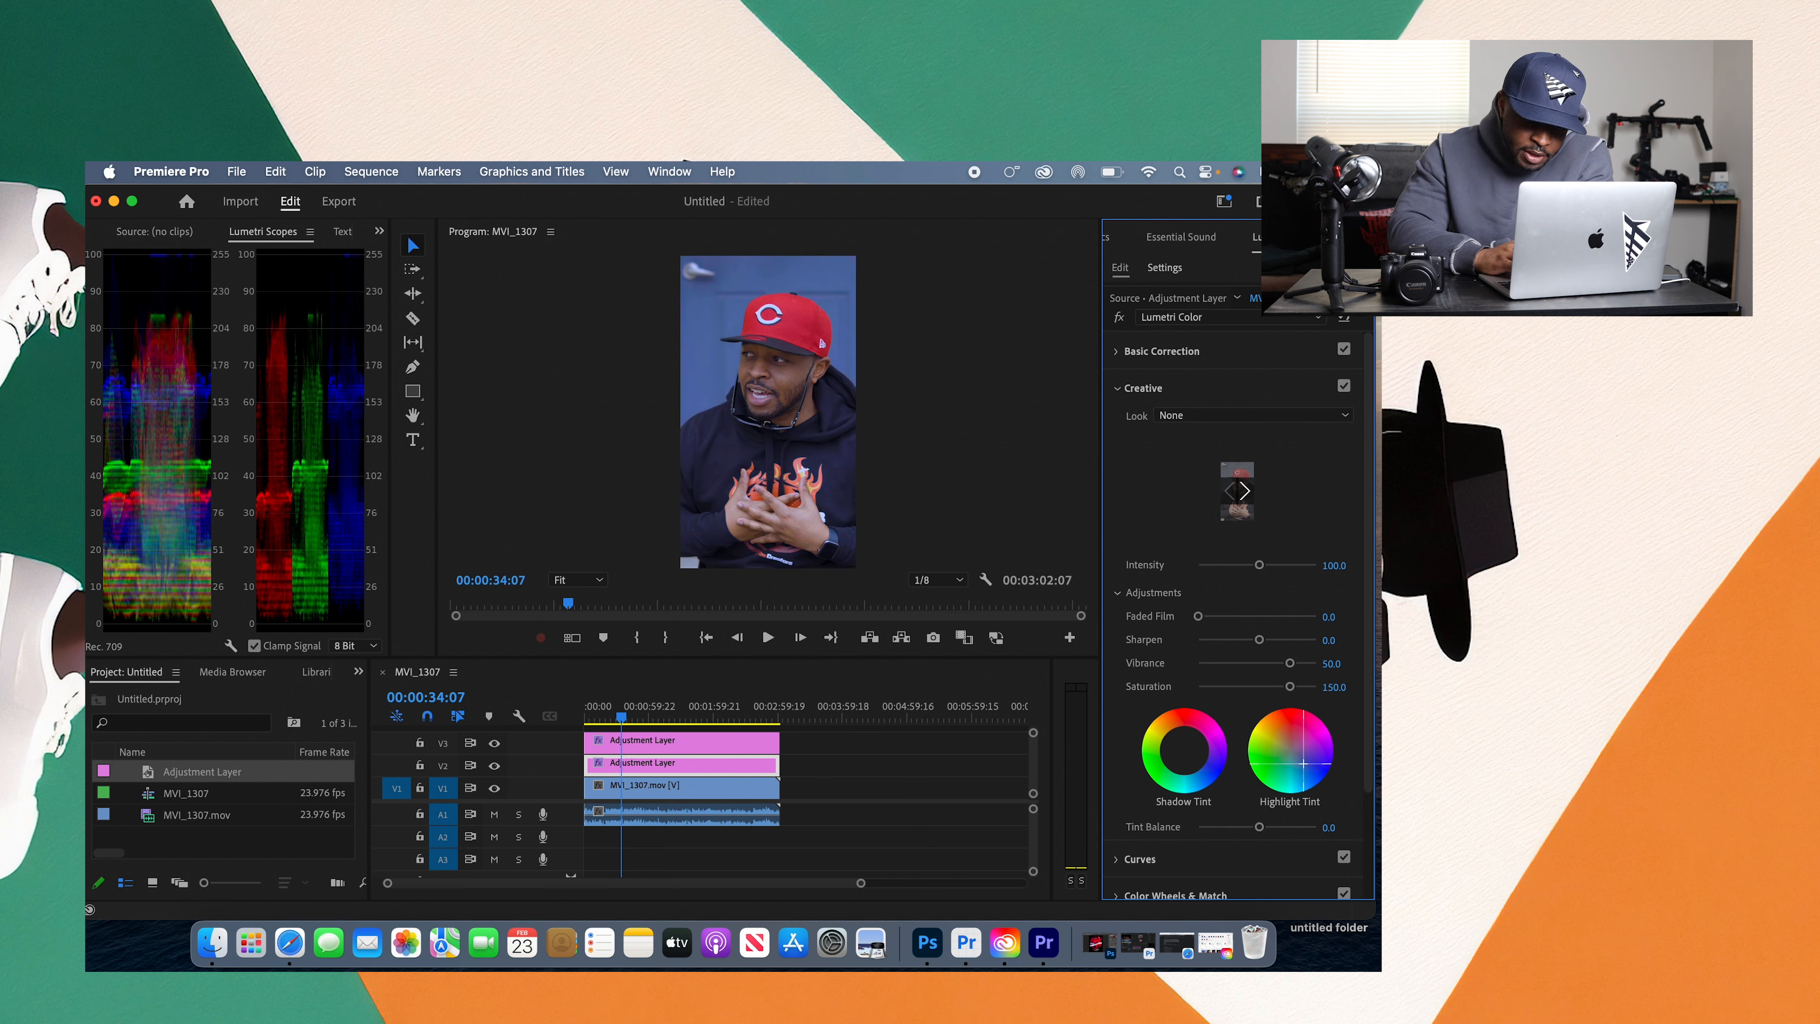
double_click(1290, 752)
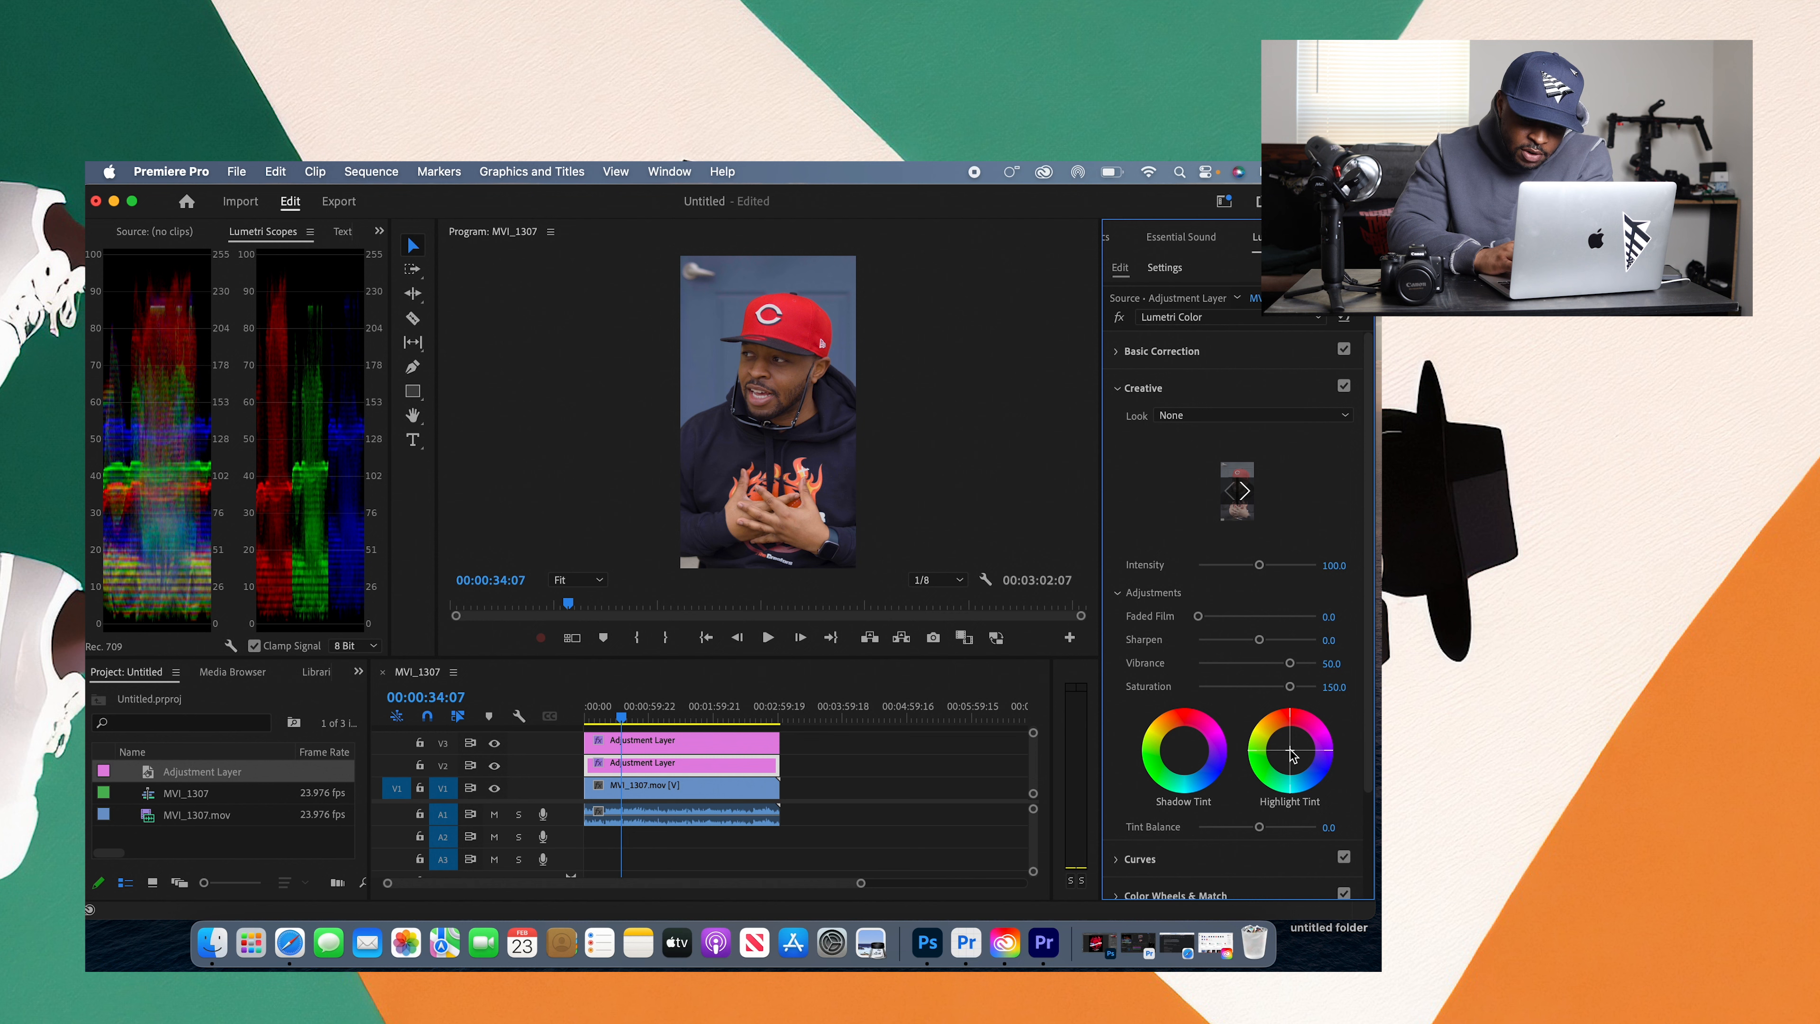
left_click(1298, 759)
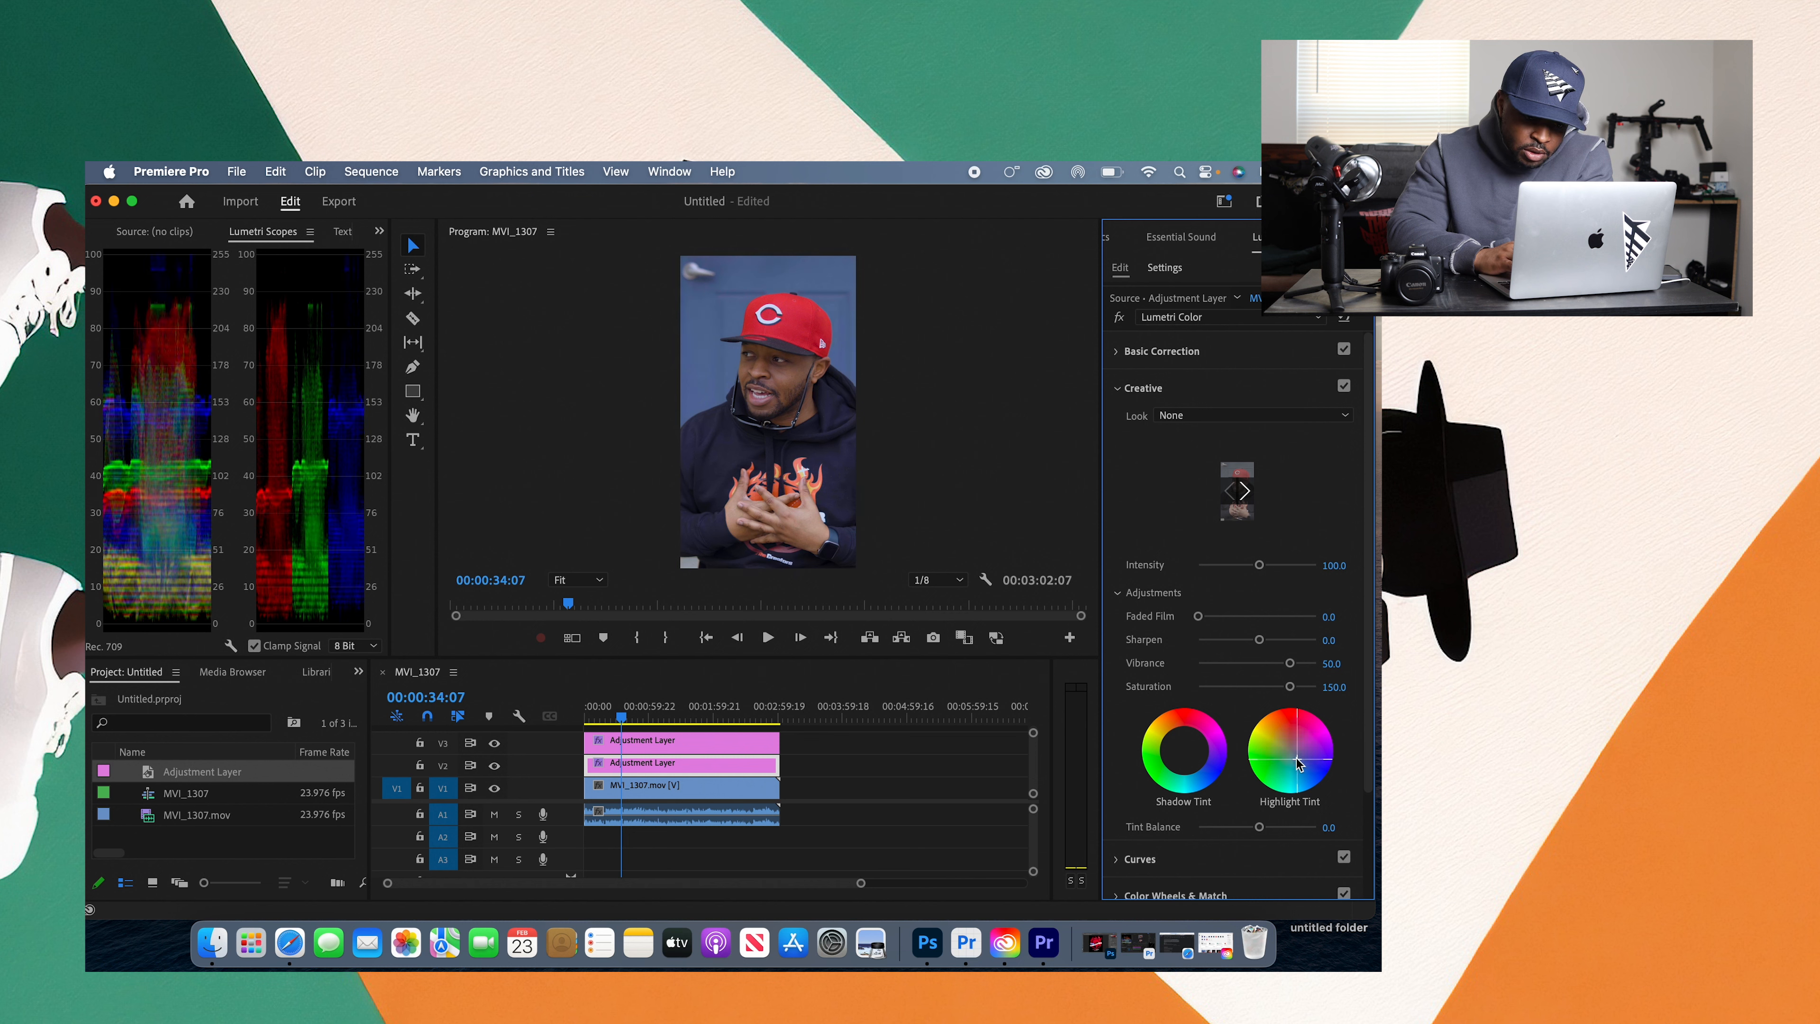
double_click(1296, 758)
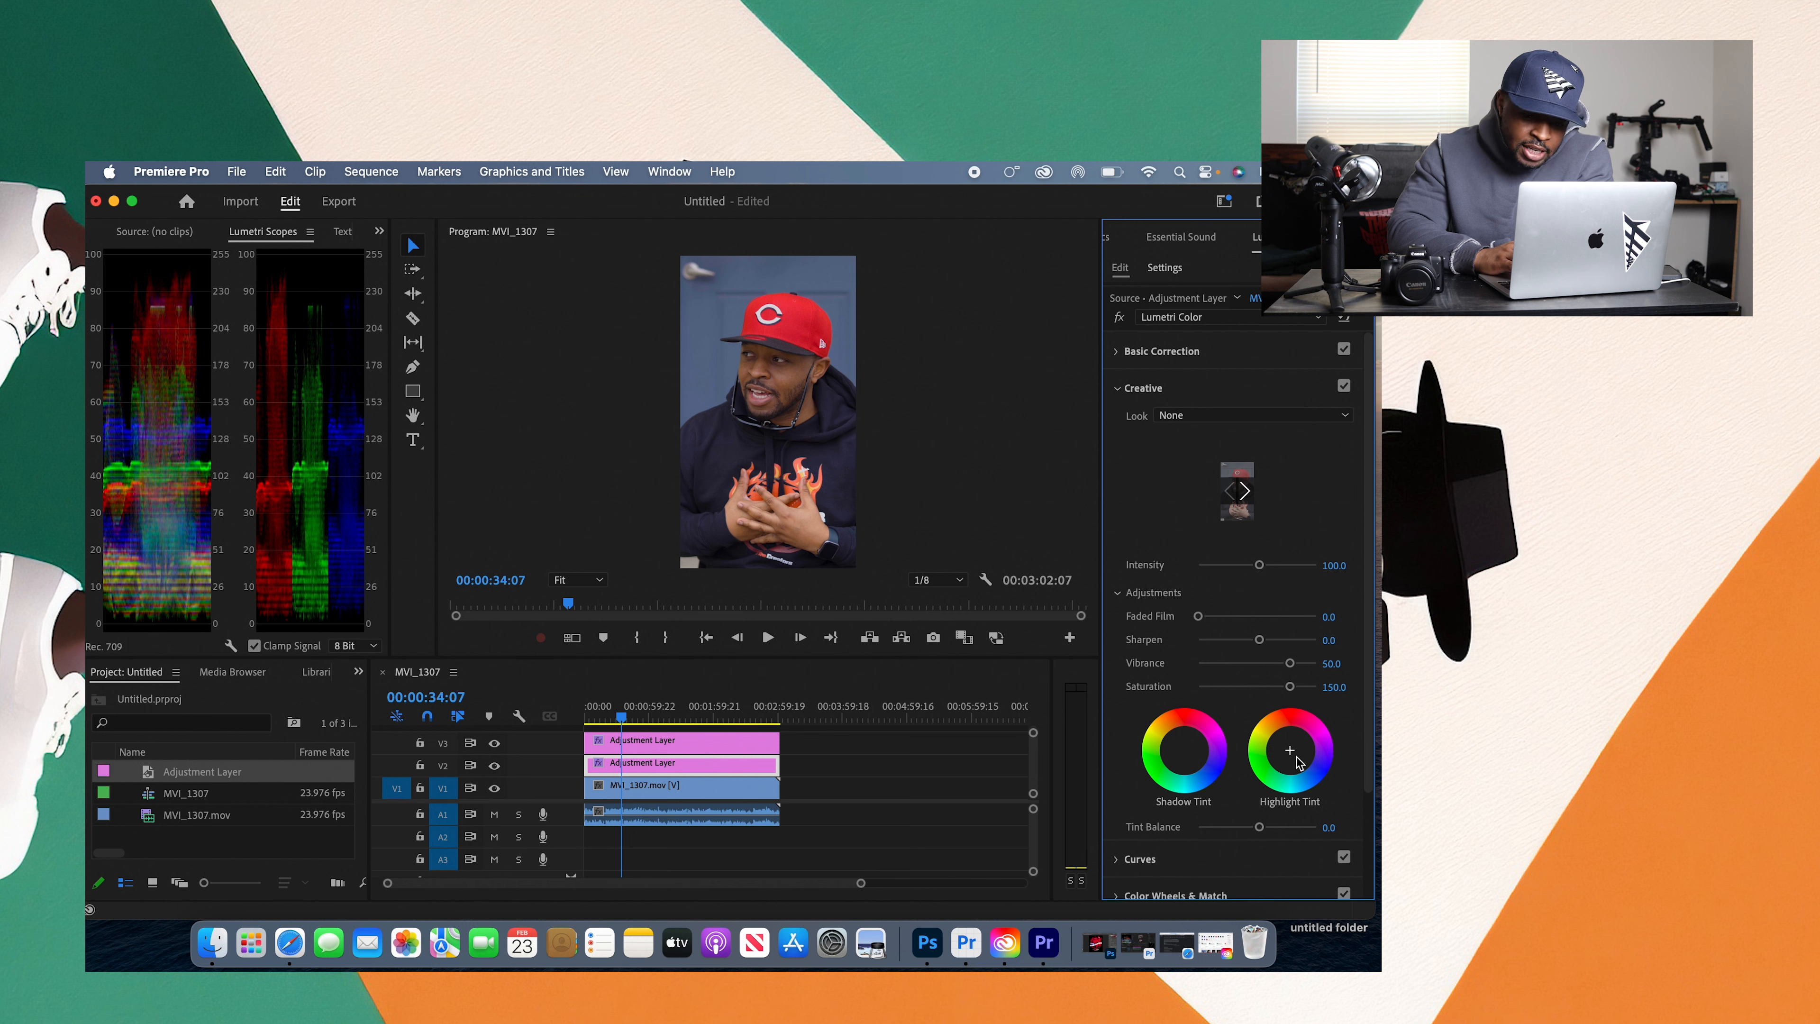
left_click(1296, 756)
double_click(1298, 761)
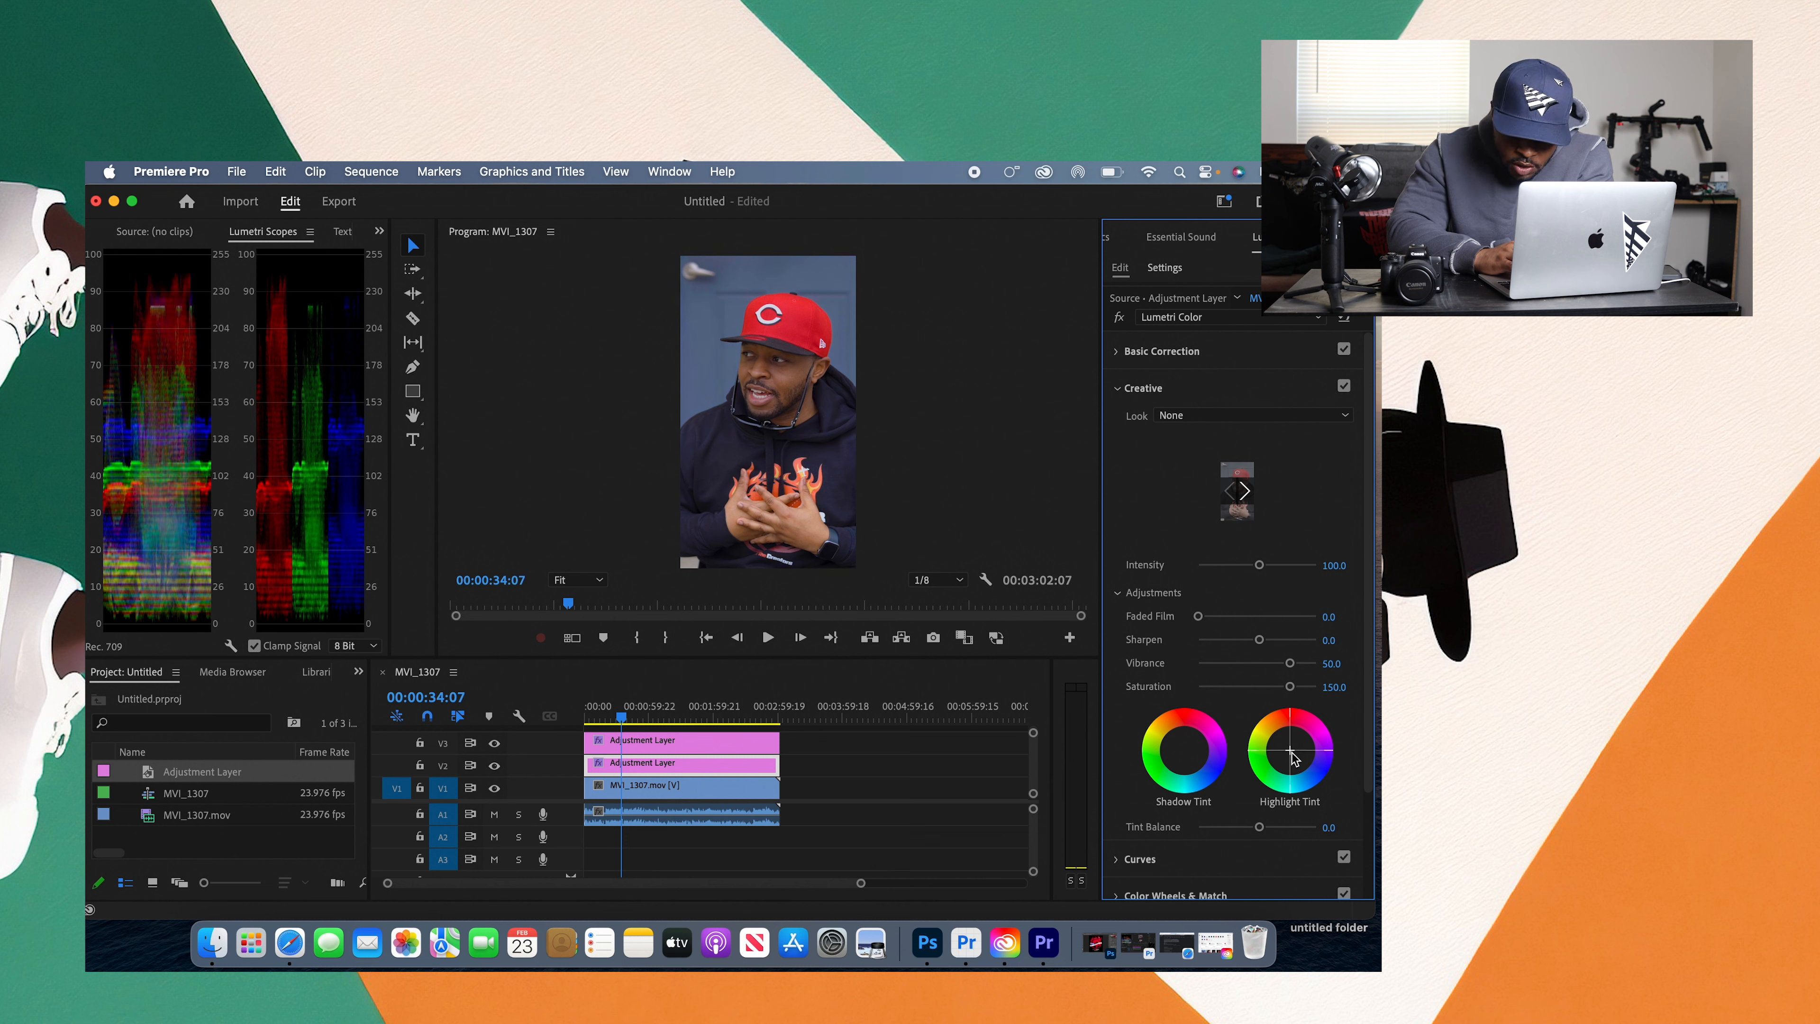
Step: Try green, red and purple casts with the Creative Shadow Tint, and reset the wheel to neutral
left_click(1193, 758)
left_click(1161, 758)
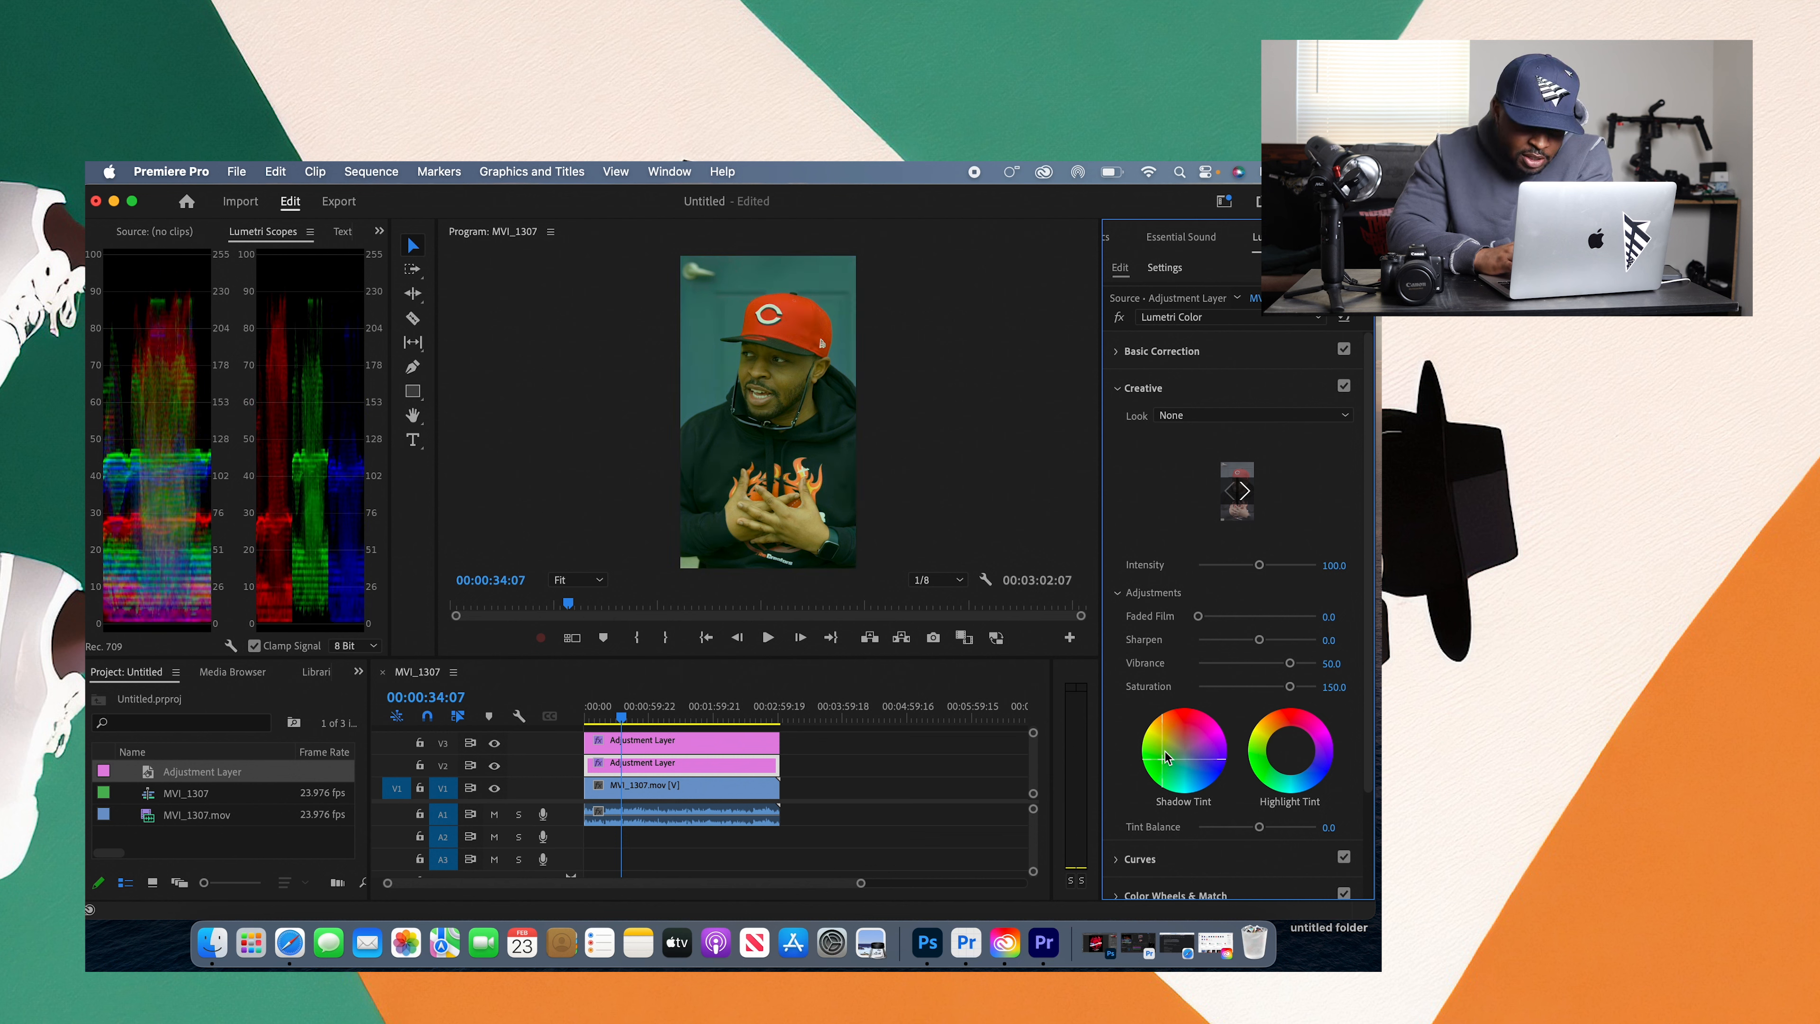
left_click(1174, 732)
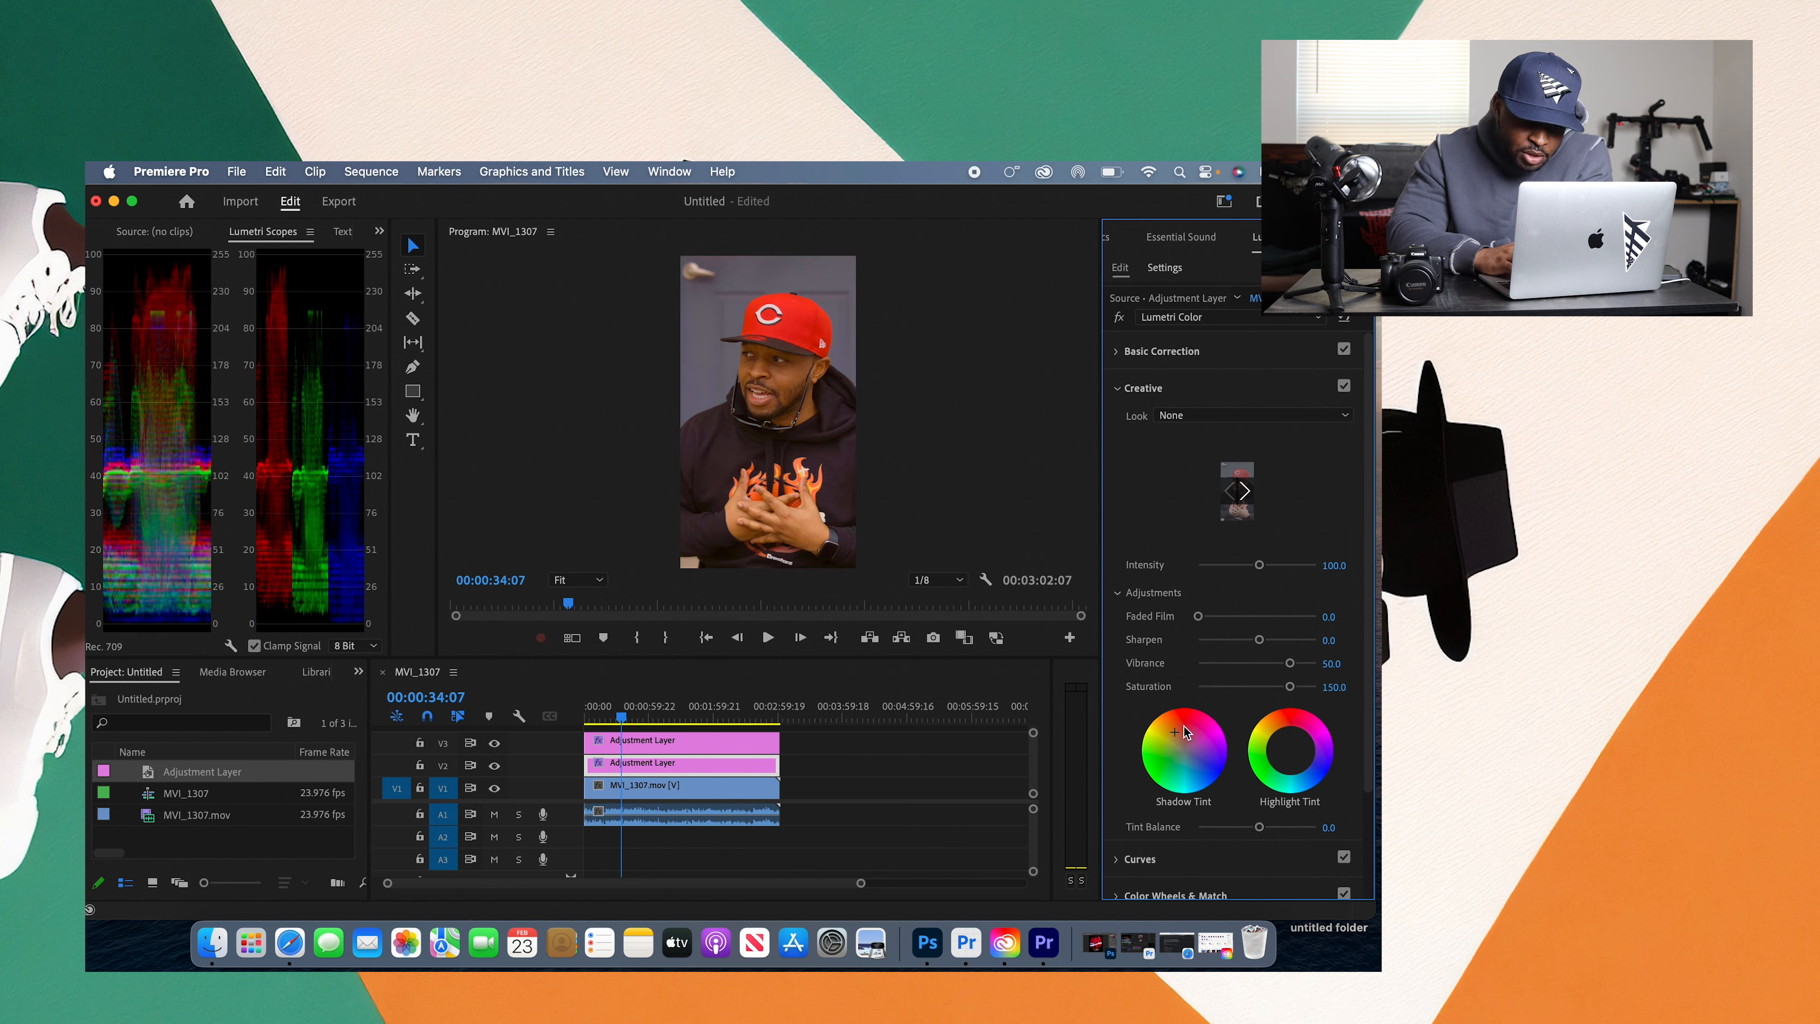
left_click(1205, 750)
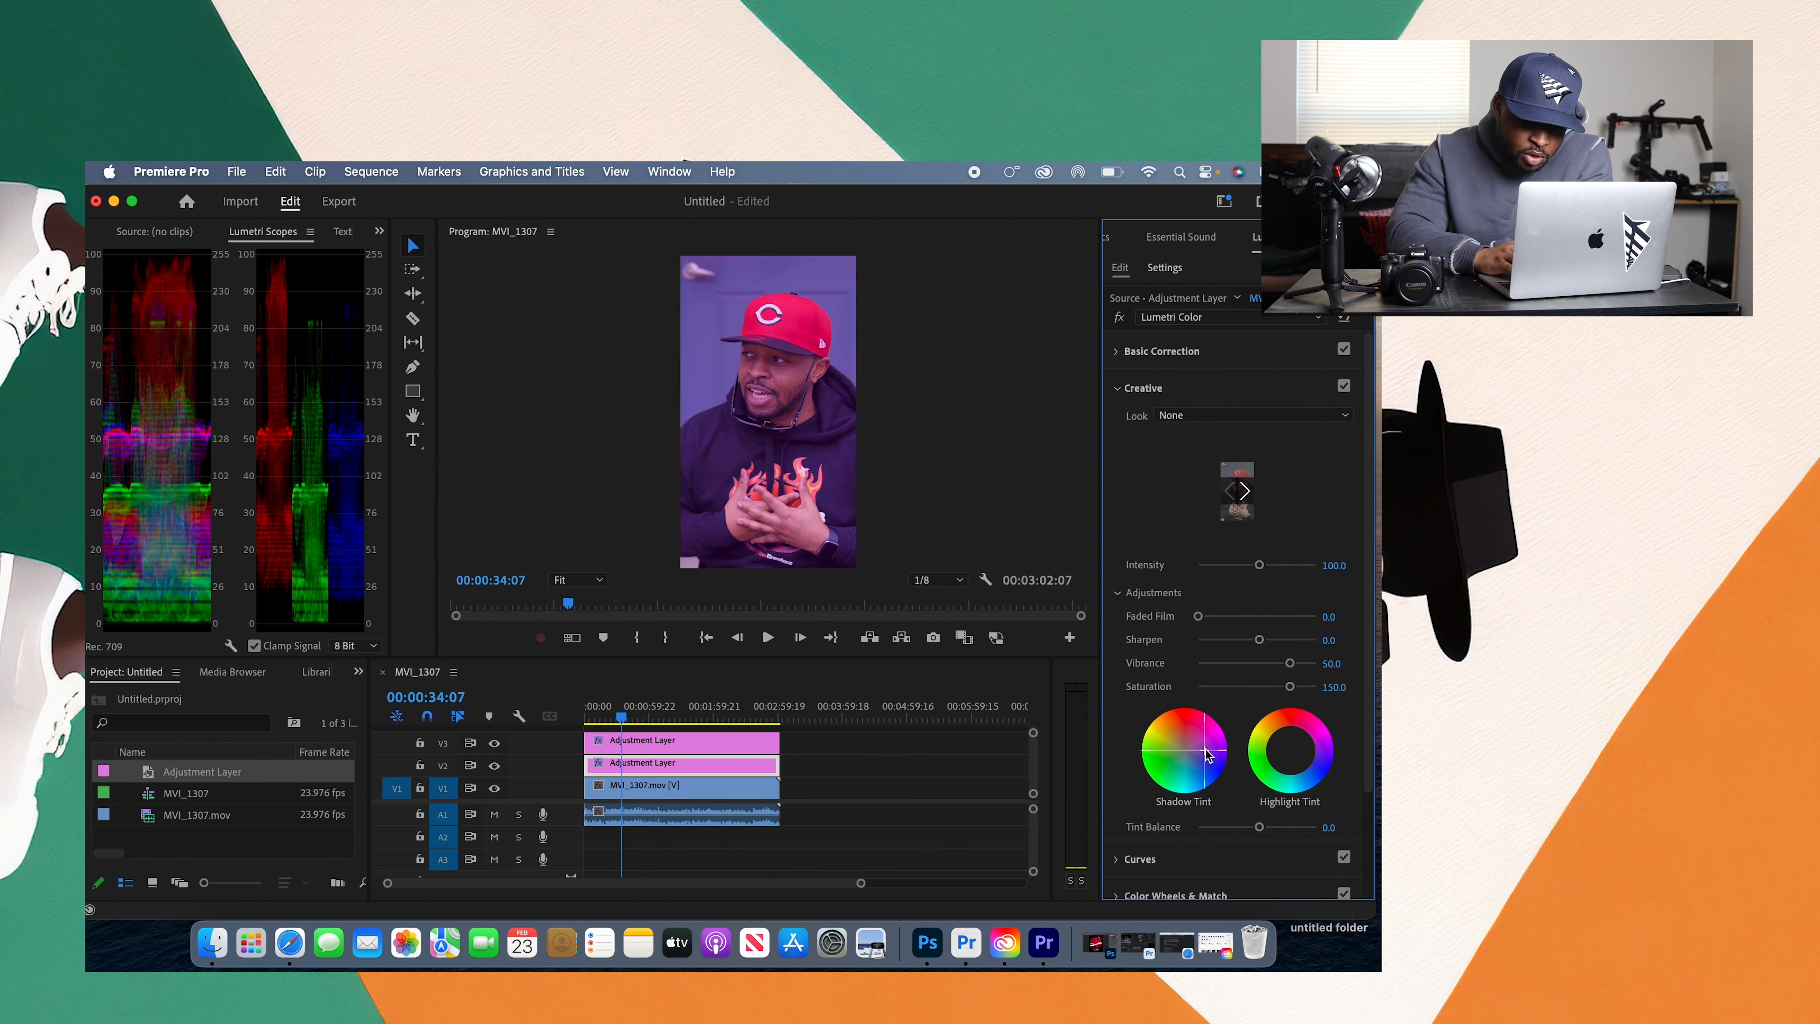
left_click(1158, 753)
double_click(1184, 750)
Step: Try sampling blue from the image for the Hue vs Sat and Hue vs Hue curves, and clear the added points
left_click(1139, 859)
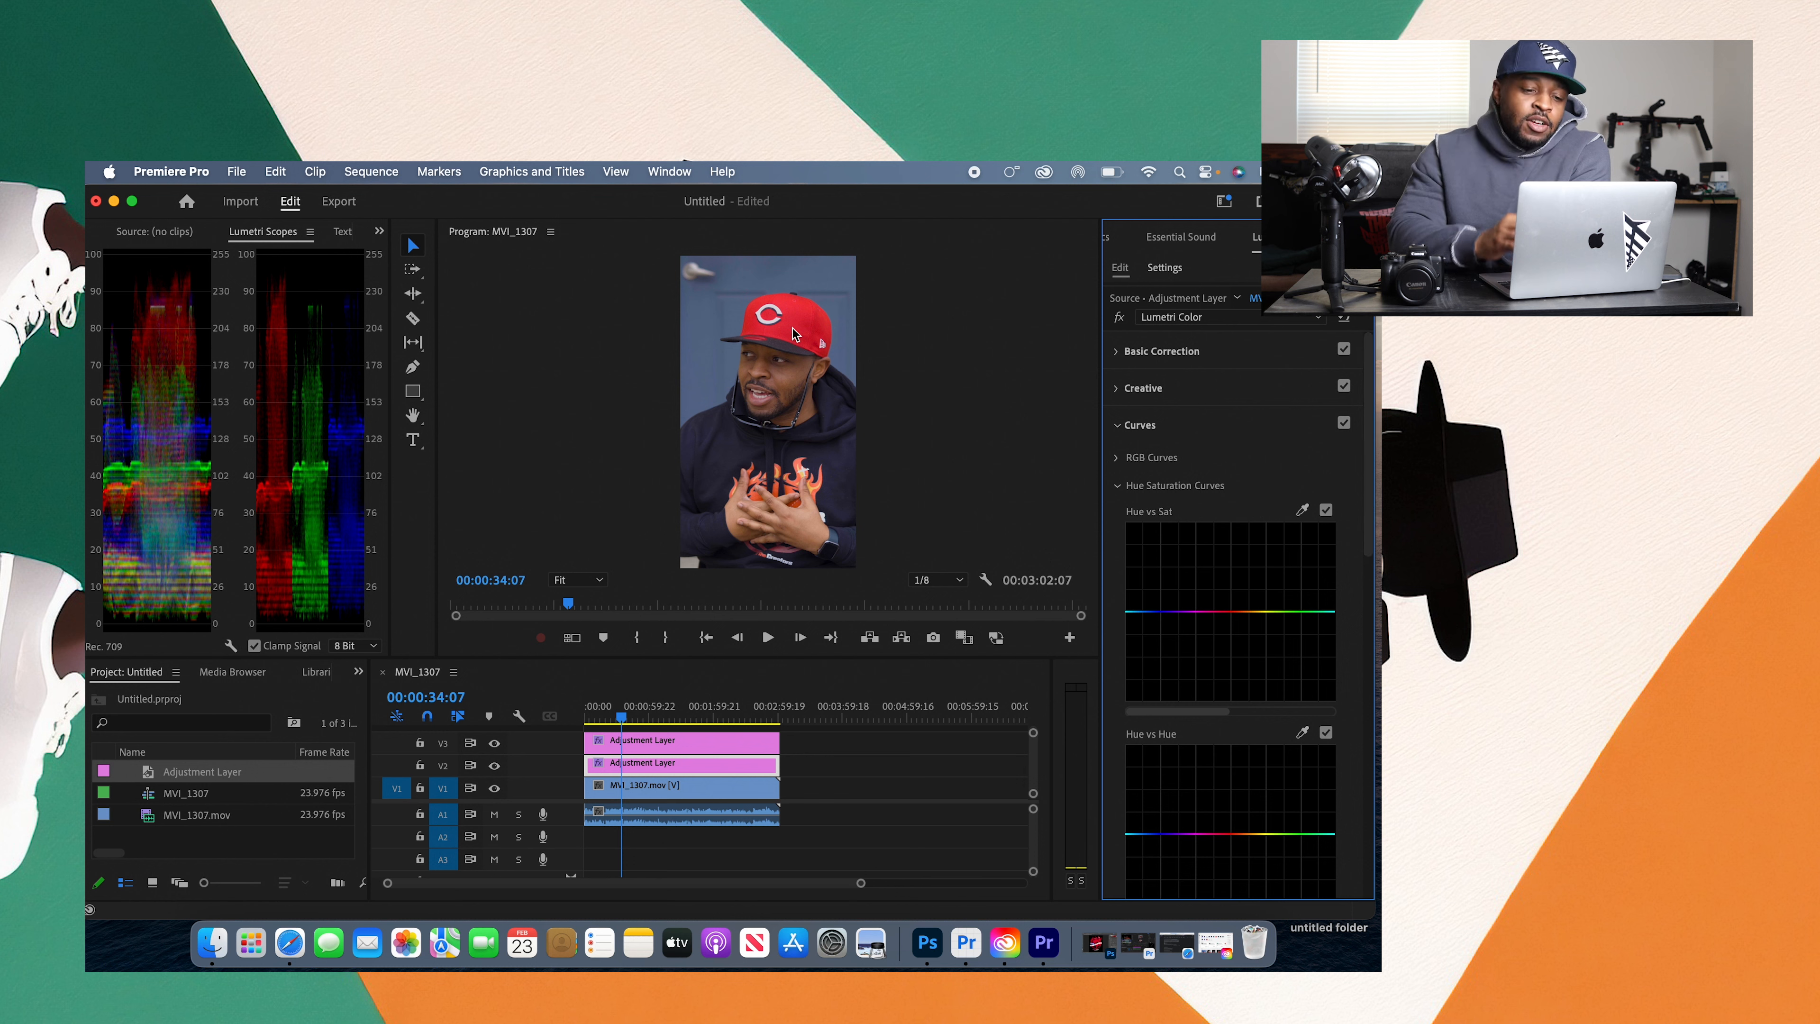
left_click(1301, 509)
left_click(801, 326)
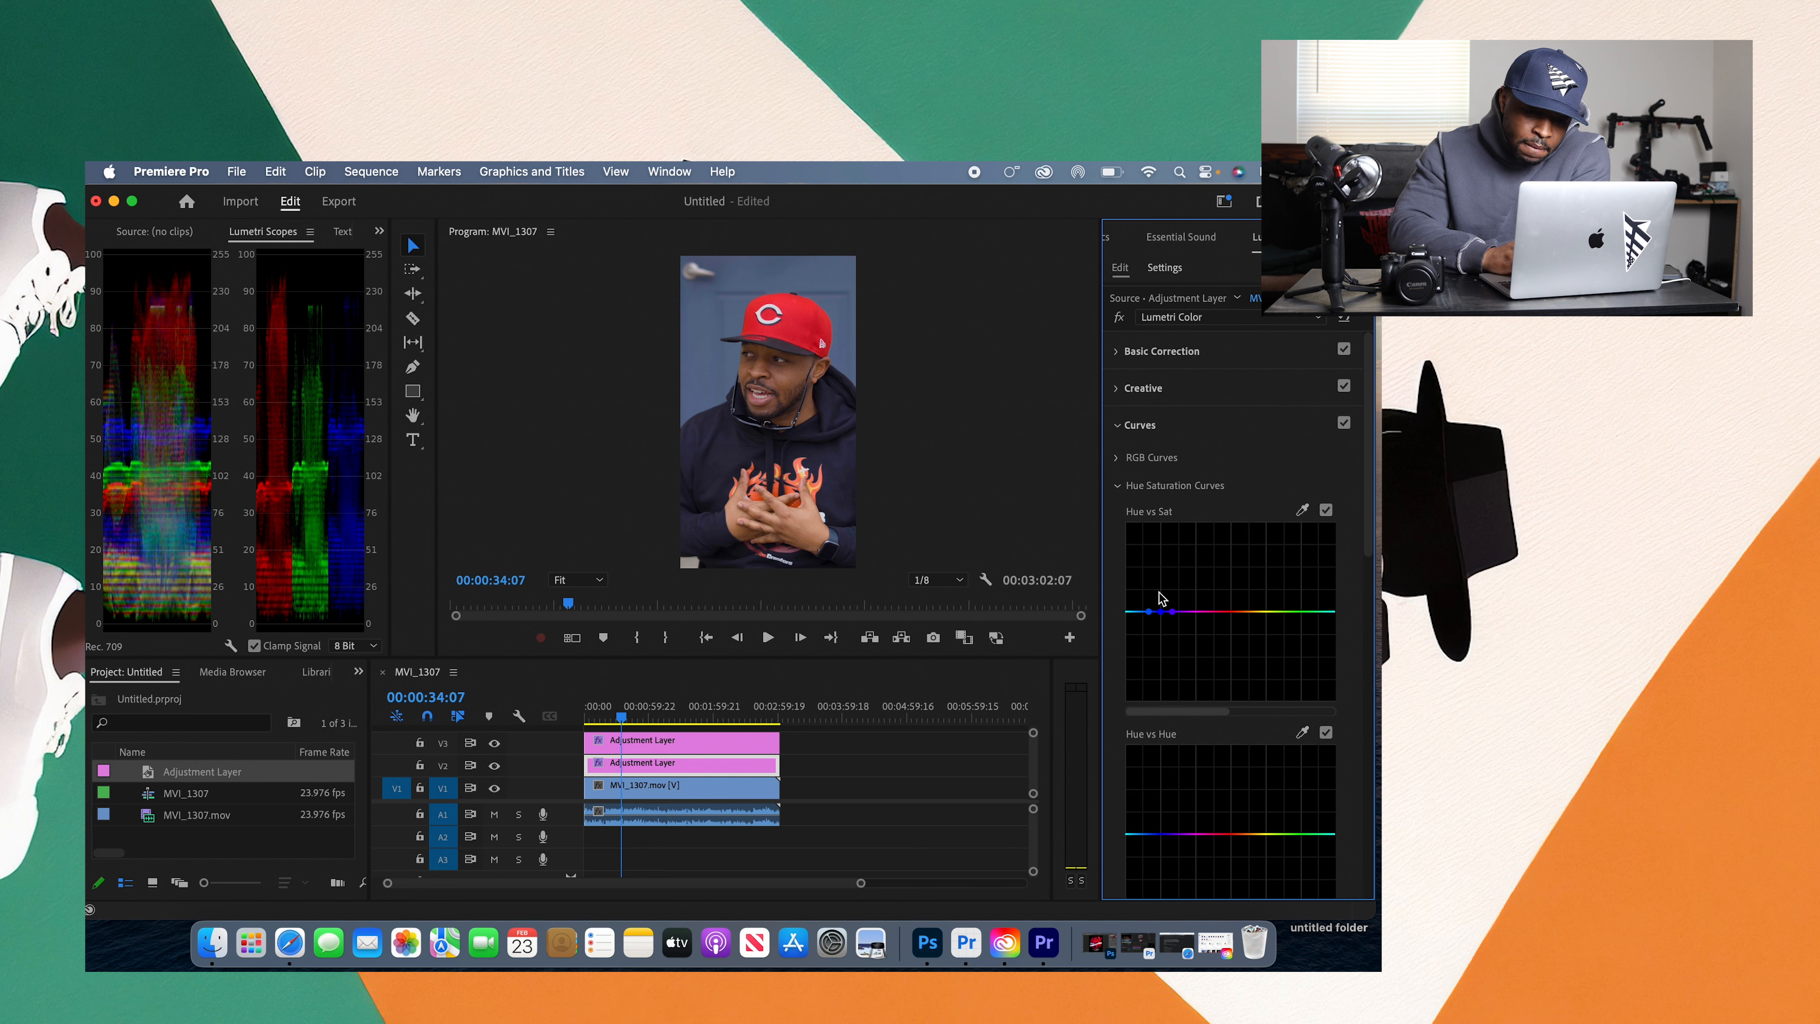
double_click(1160, 611)
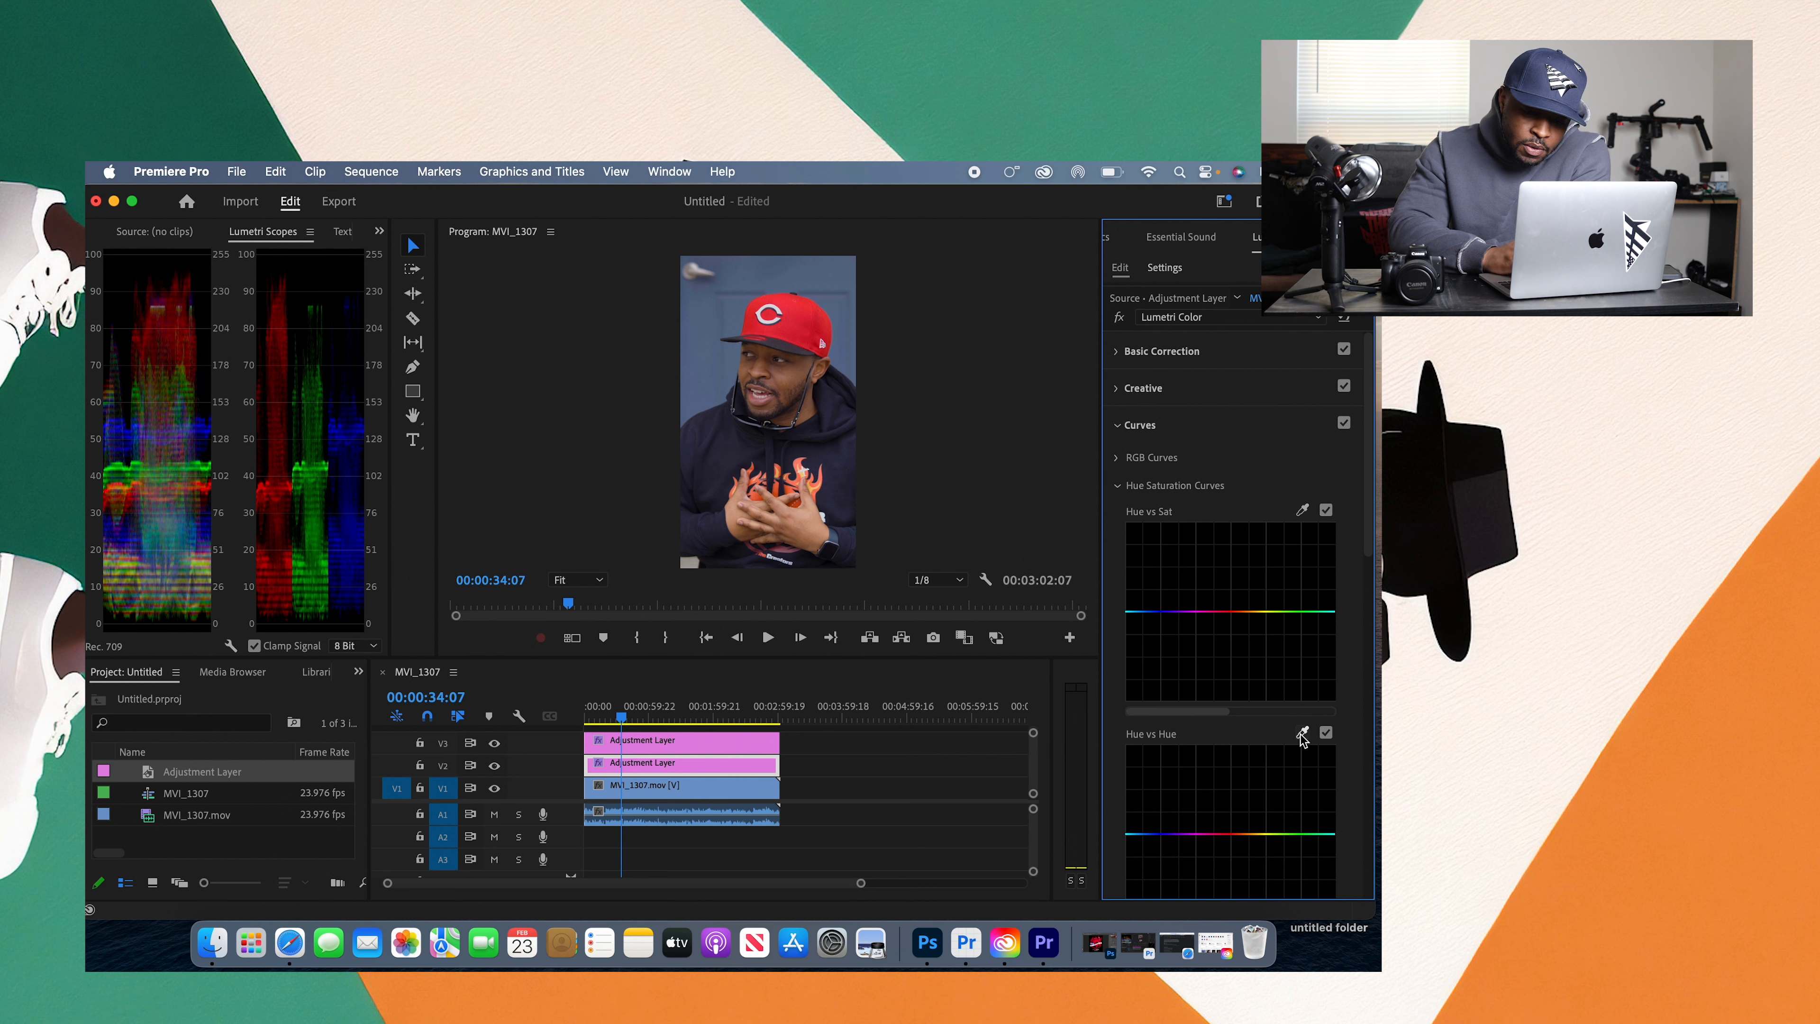
left_click(1369, 564)
scroll(1326, 574, "down", 5)
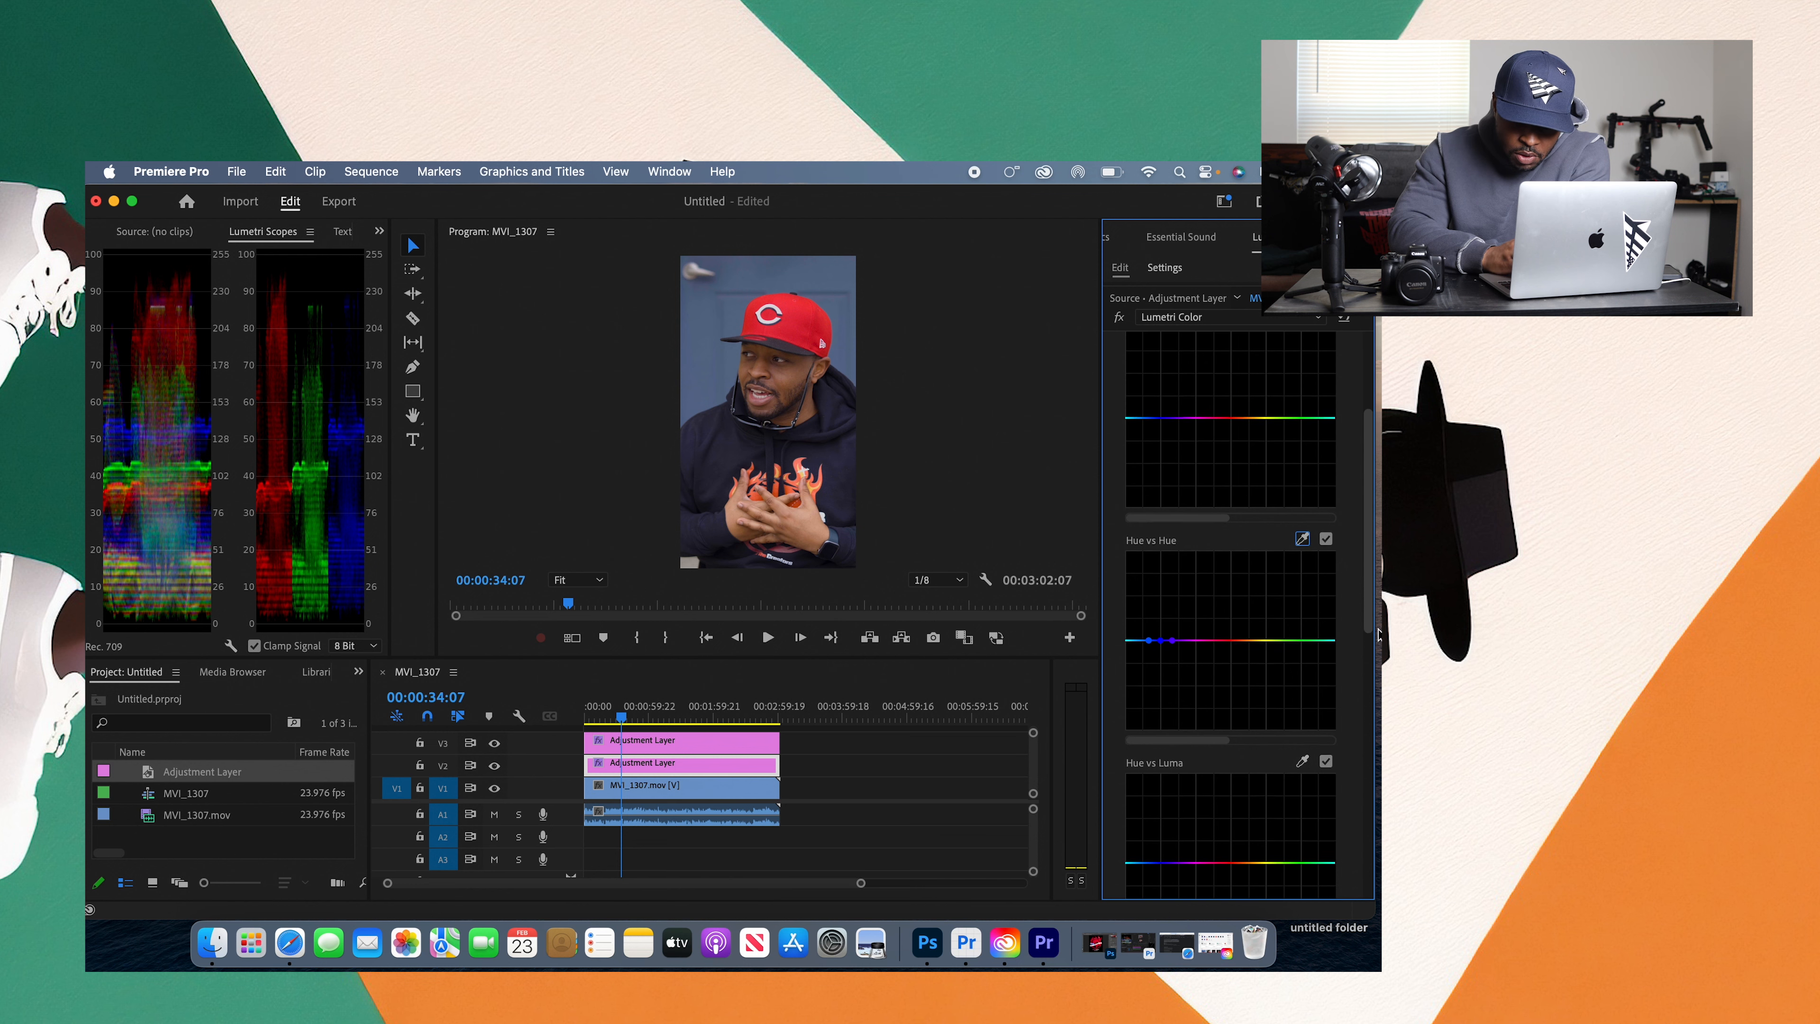
double_click(1162, 631)
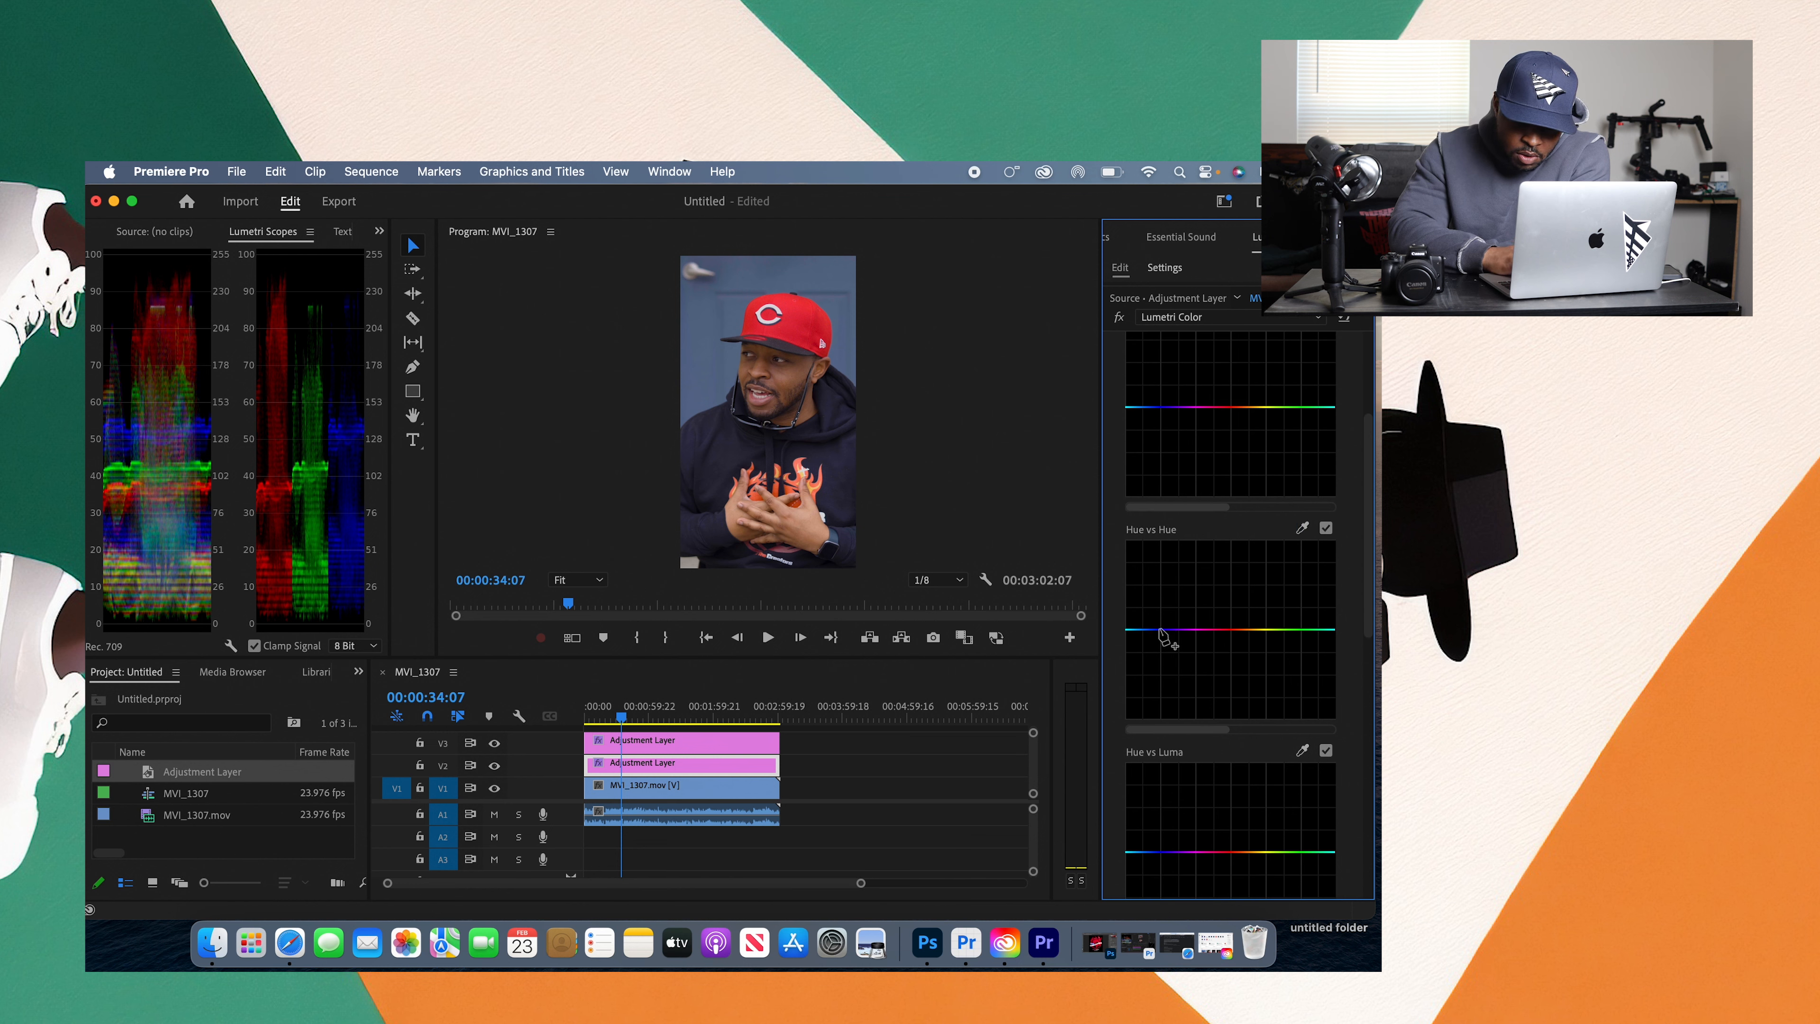
Step: Sample the red cap for the Hue vs Hue curve, shift it toward yellow and magenta, and reset the curve
left_click(1306, 526)
left_click(799, 330)
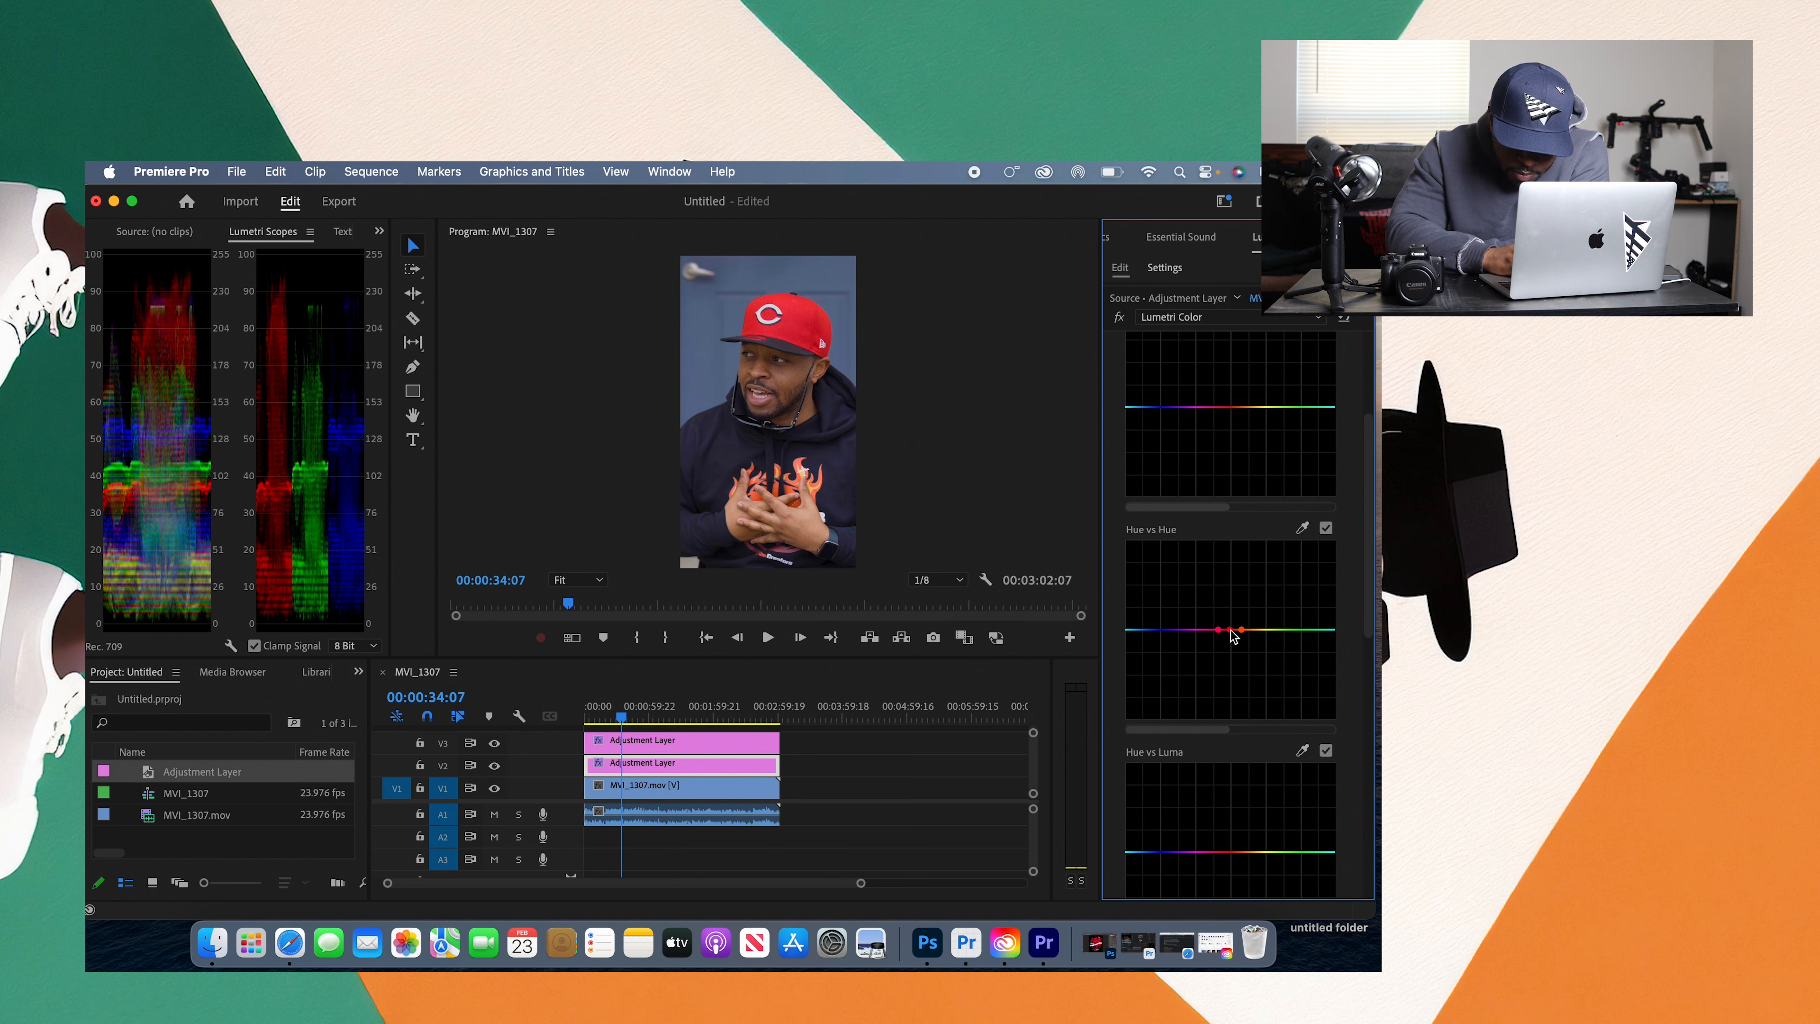
left_click_drag(1231, 636, 1213, 687)
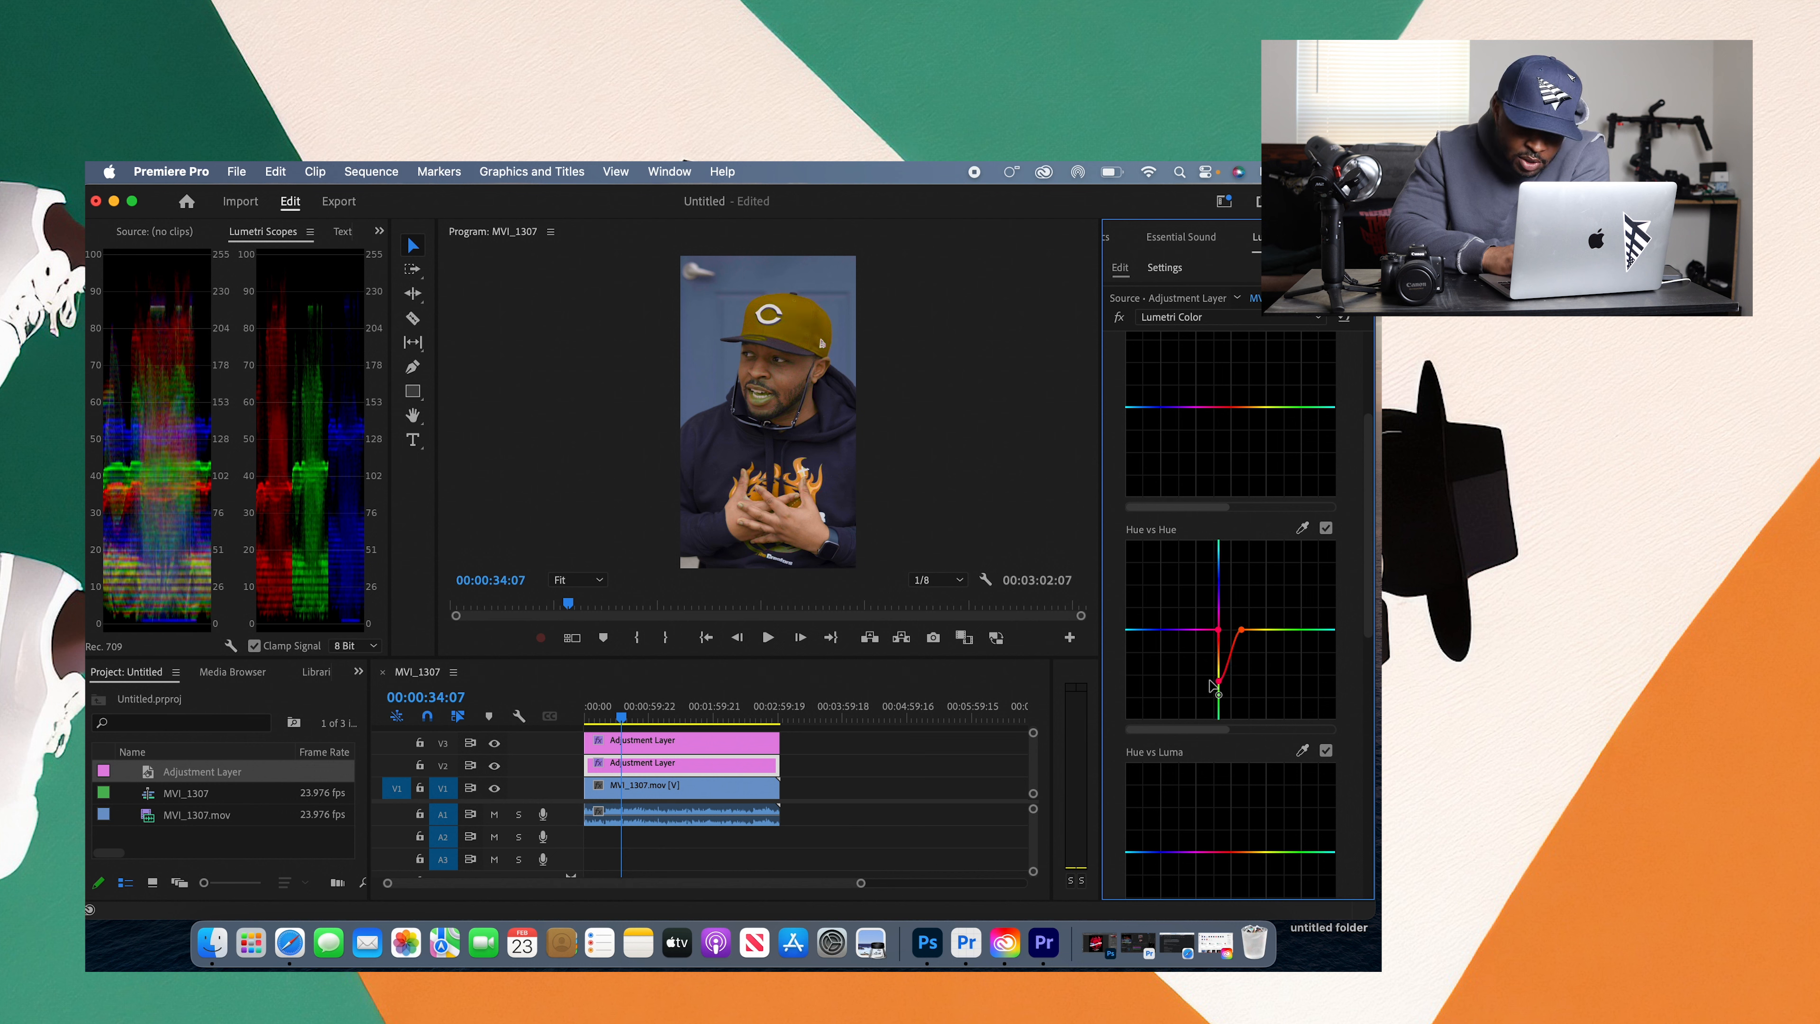
left_click_drag(1210, 685, 1231, 598)
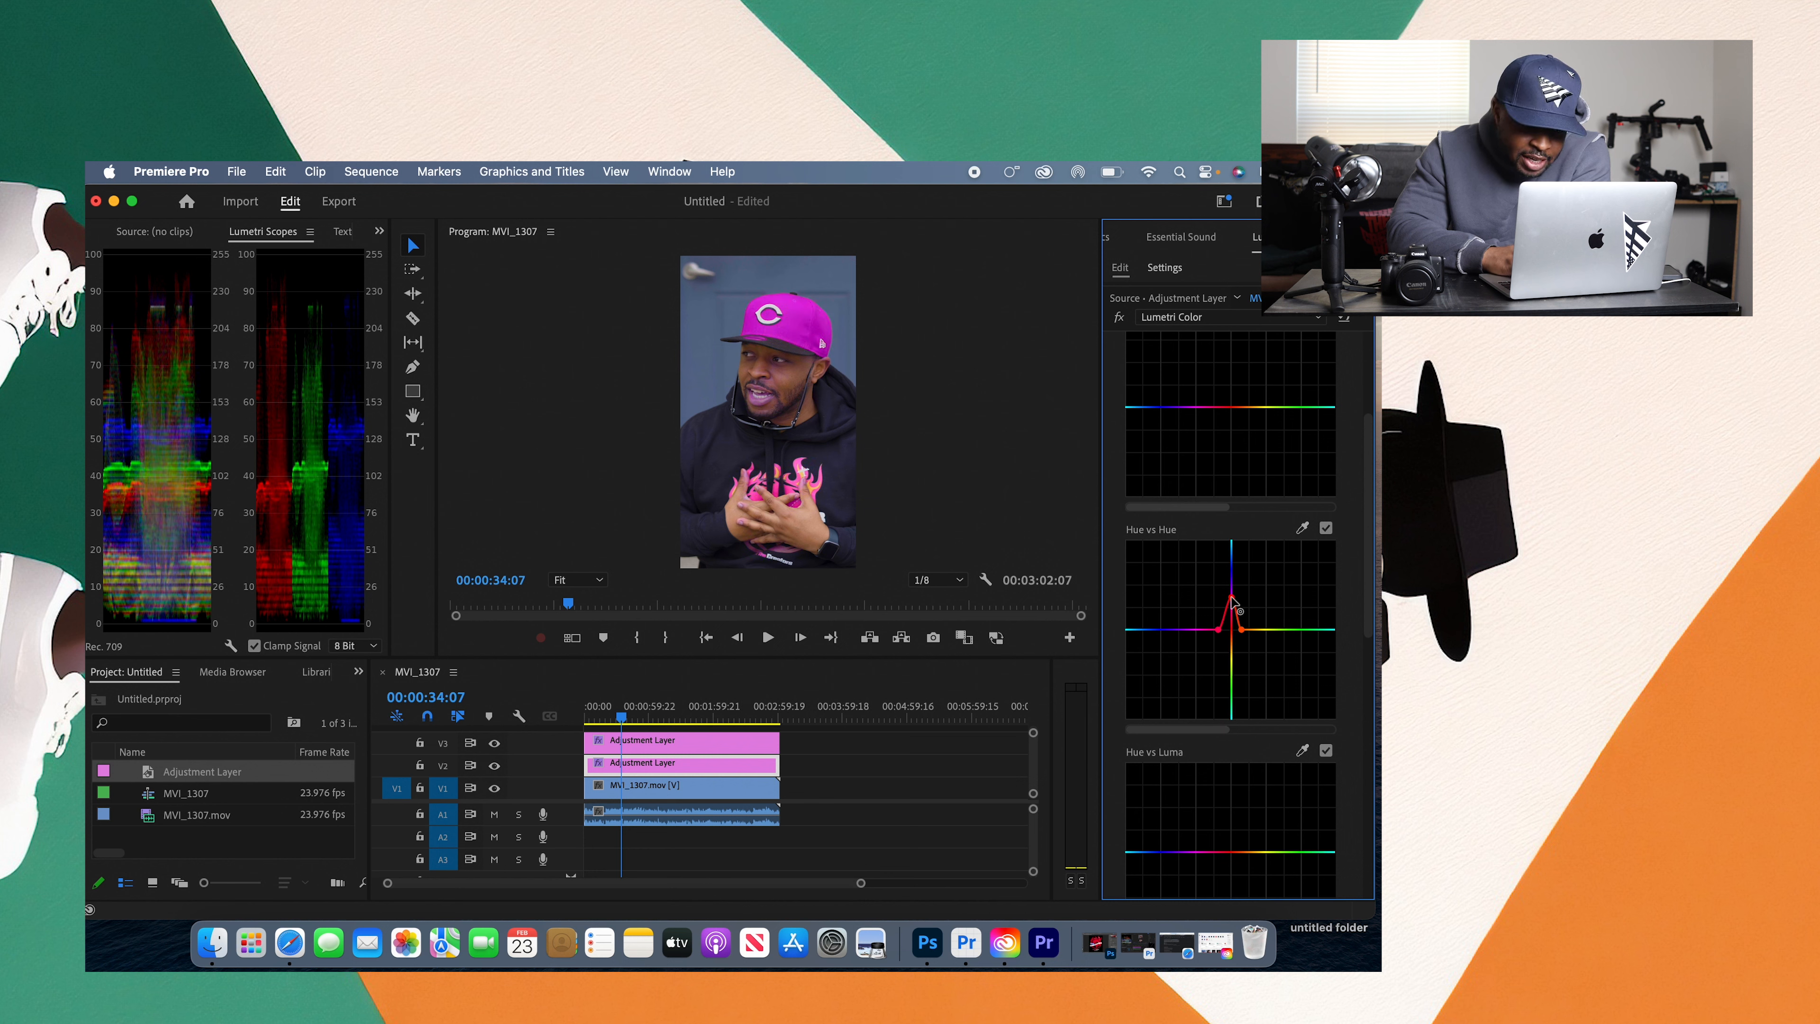
left_click_drag(1232, 598, 1231, 591)
double_click(1232, 599)
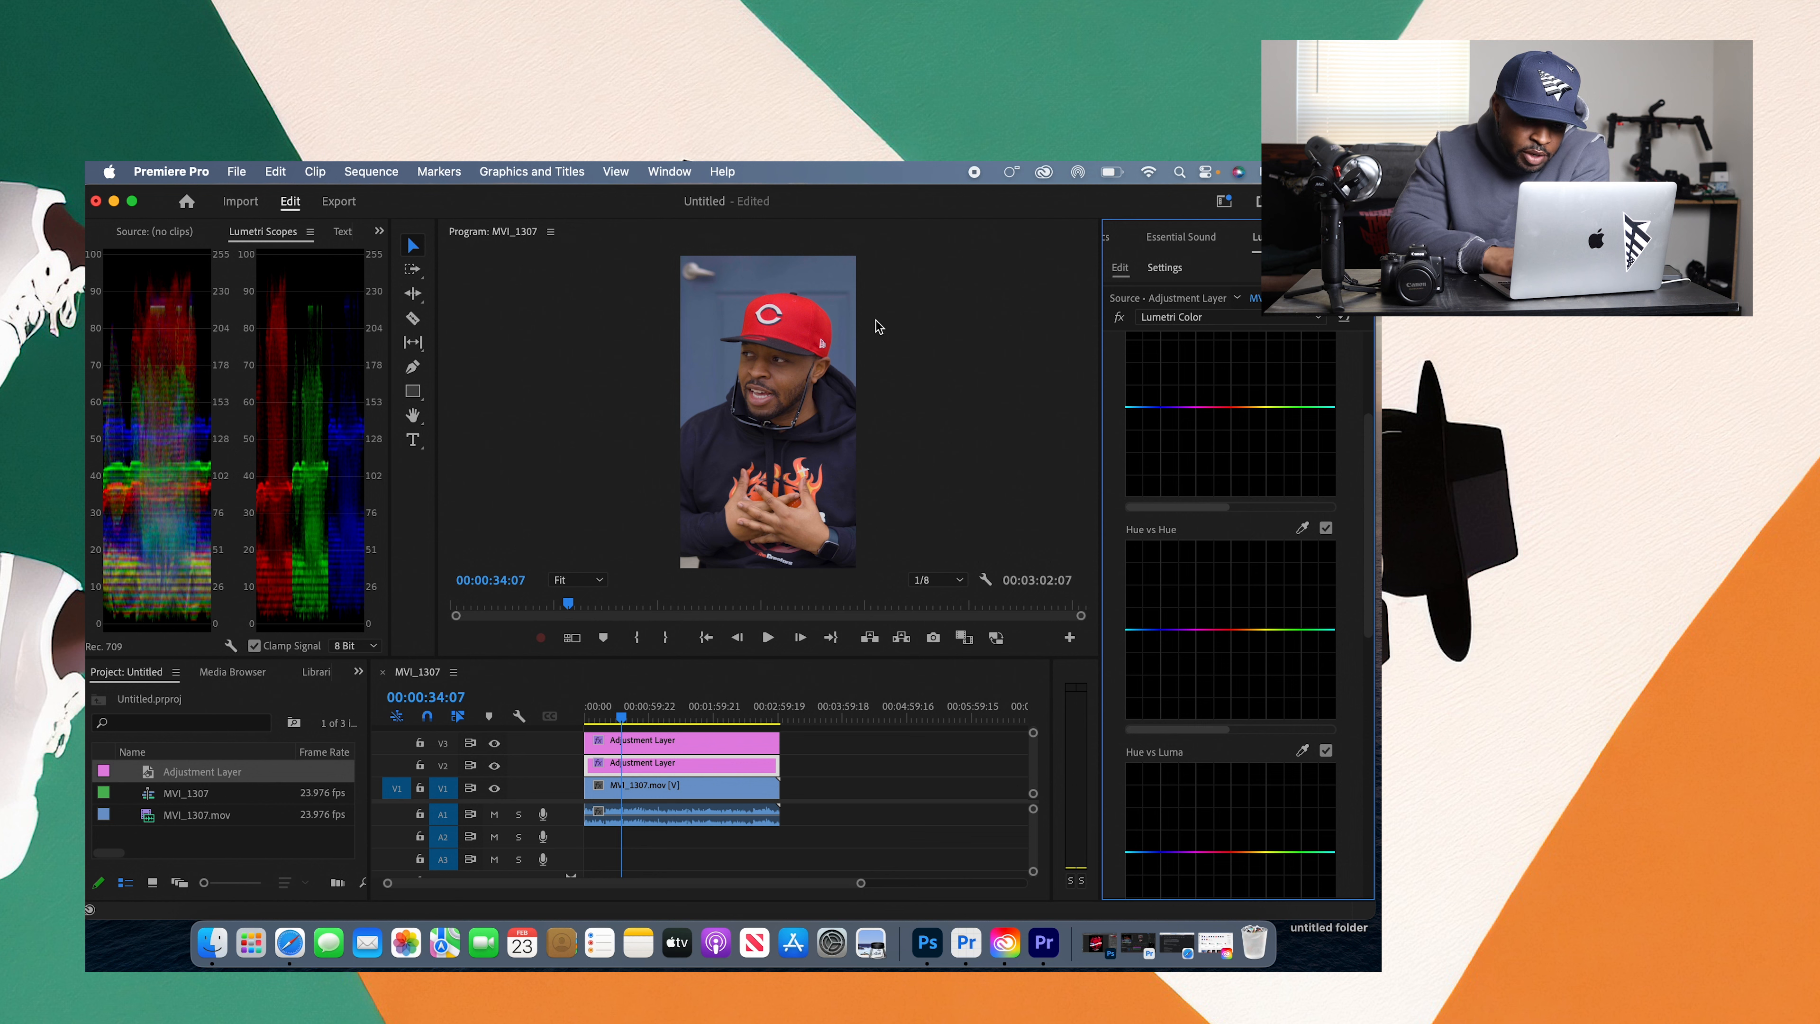
Step: Sample the blue backdrop for the Hue vs Hue curve, lower its midpoint toward purple, and reset the curve
left_click(1302, 528)
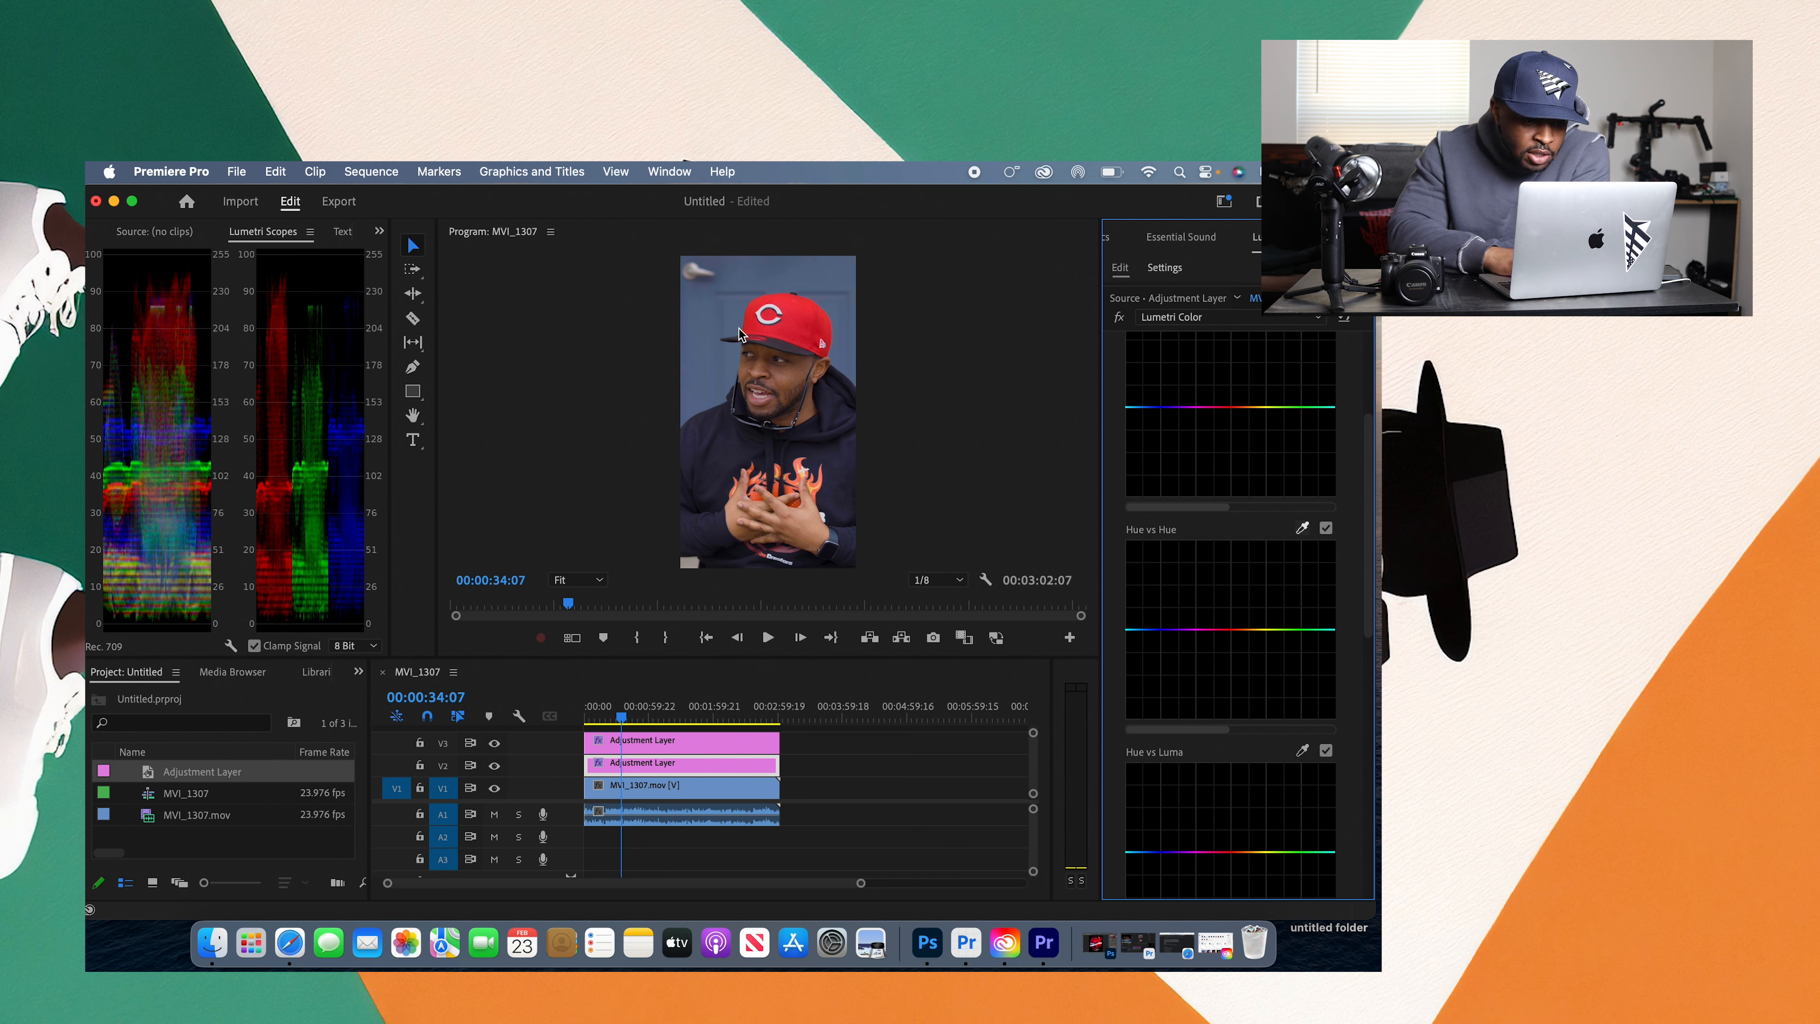
left_click(700, 320)
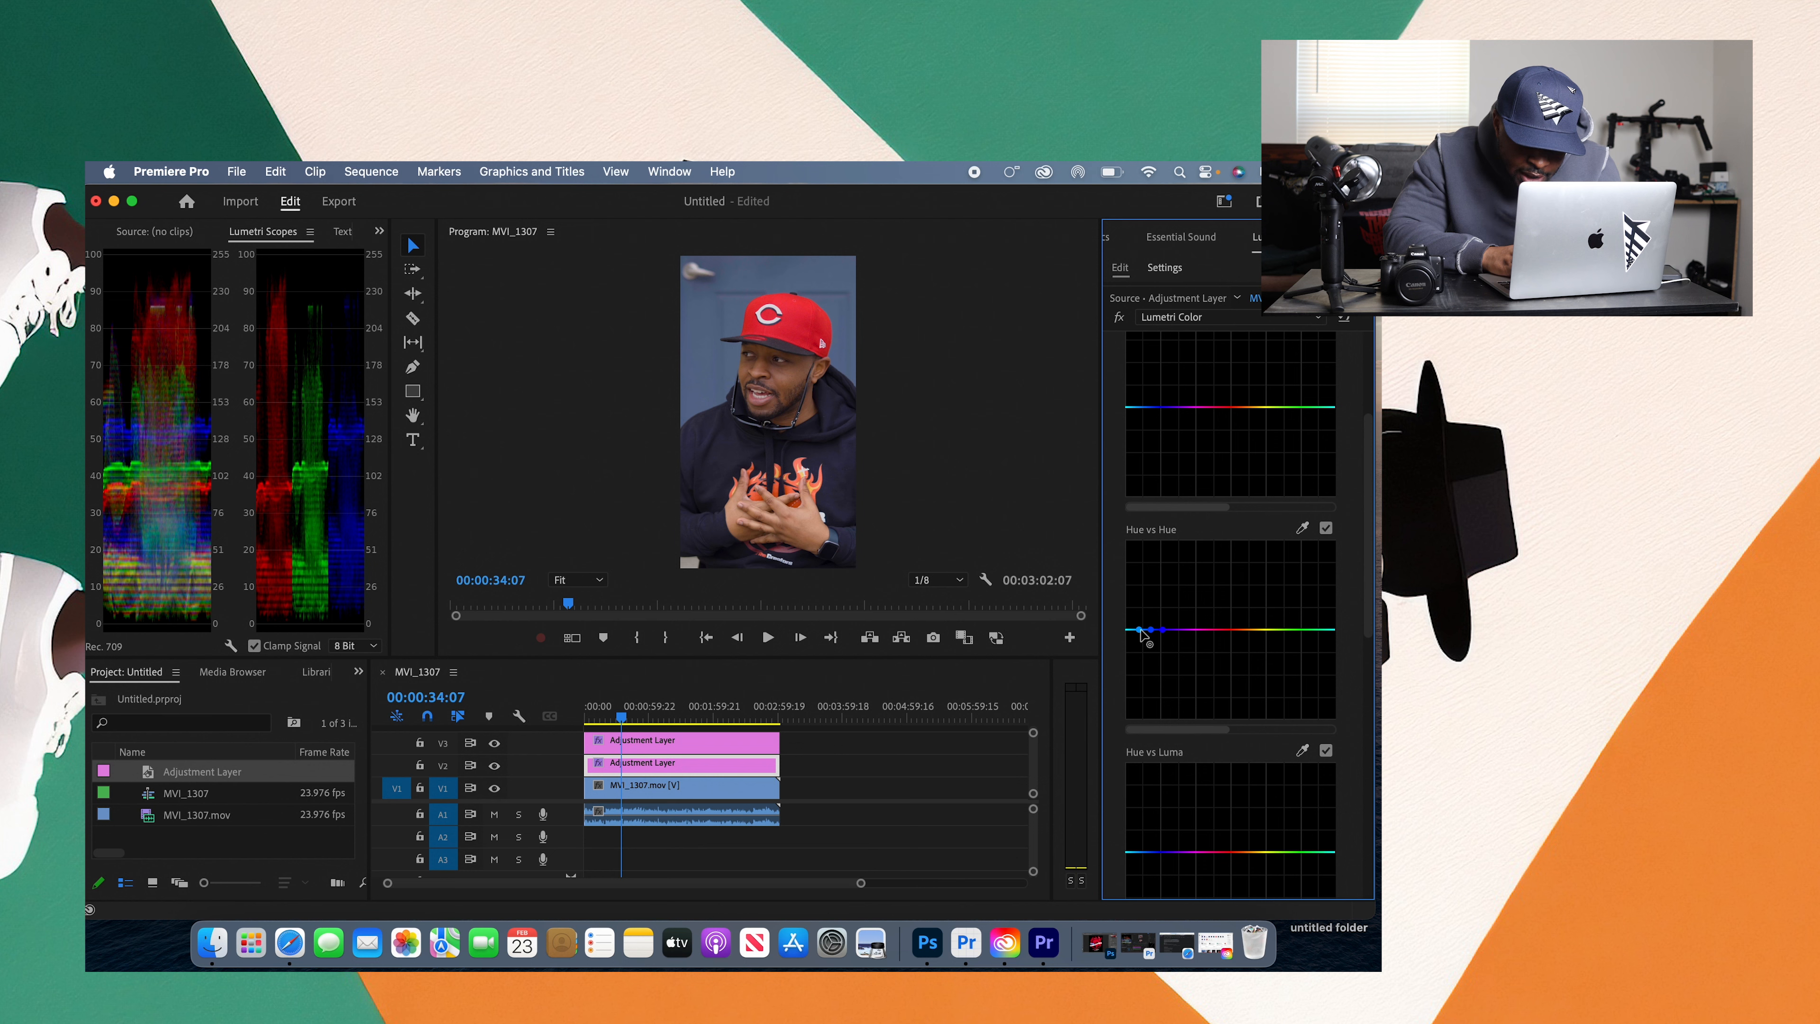
left_click(1170, 630)
mouse_move(1172, 634)
left_mouse_down()
mouse_move(1191, 634)
mouse_move(1156, 638)
mouse_move(1160, 668)
left_mouse_up()
left_click(1151, 630)
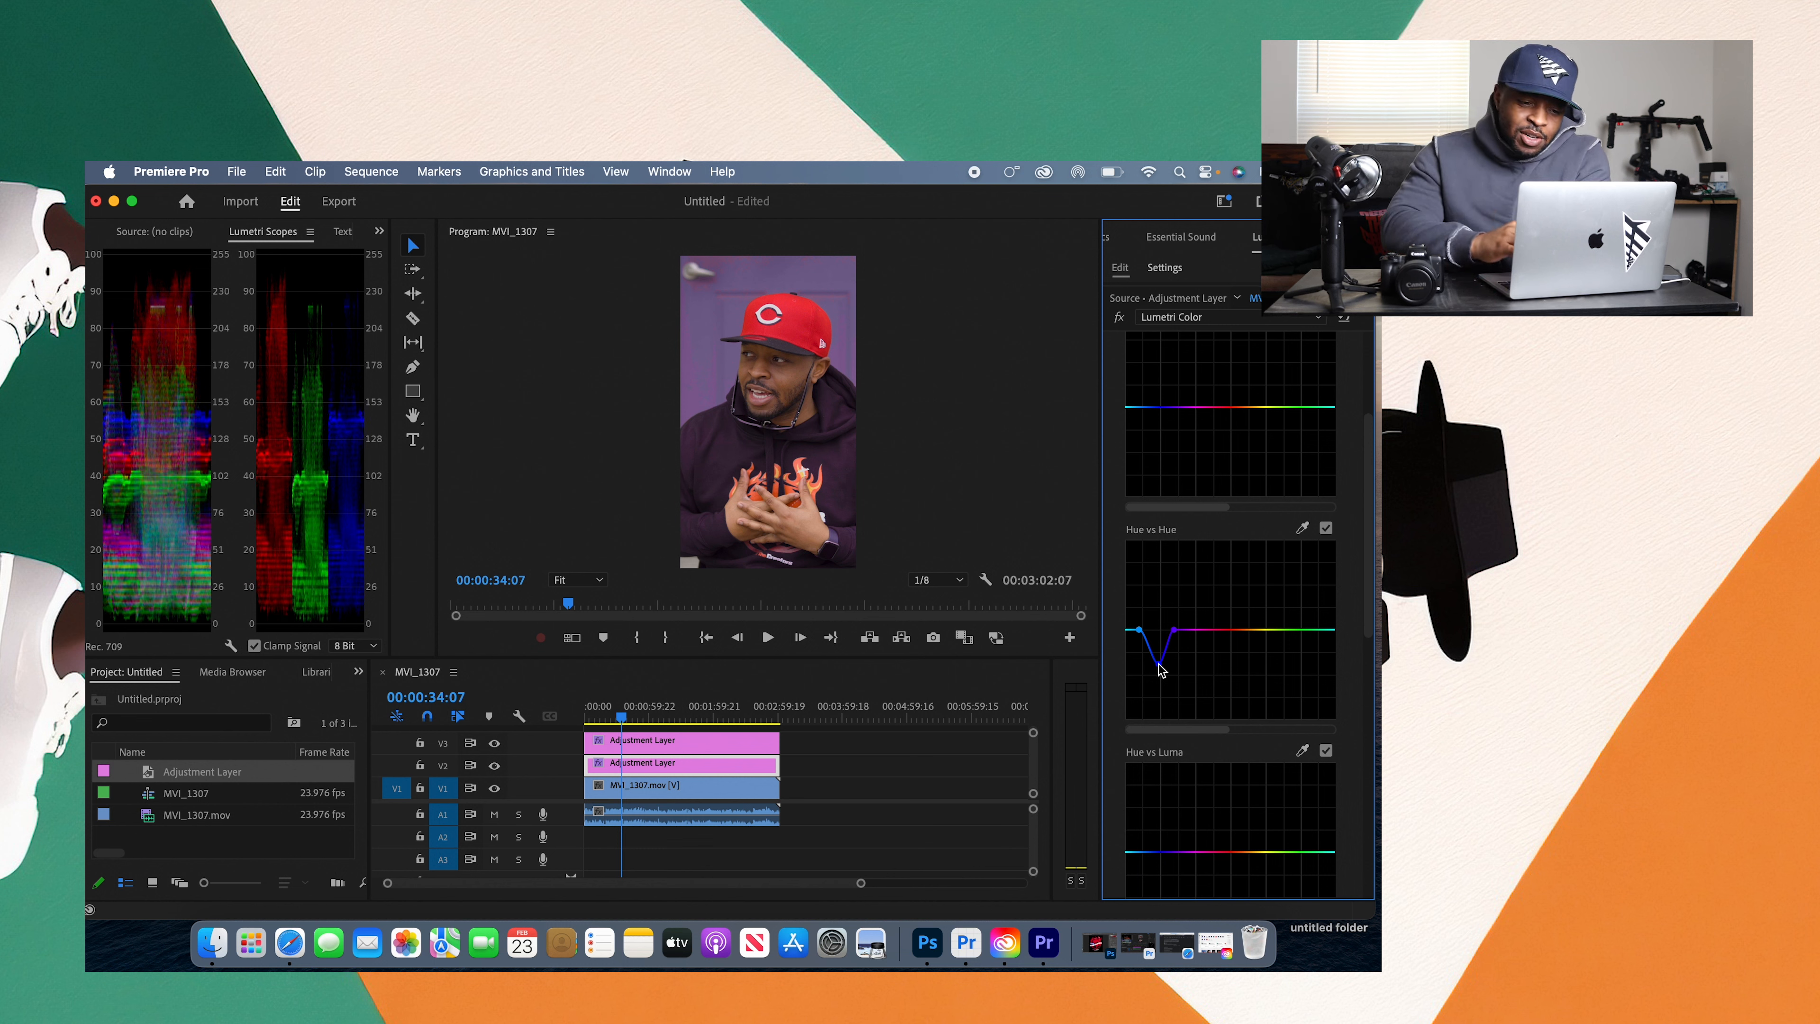
left_click_drag(1161, 669, 1157, 636)
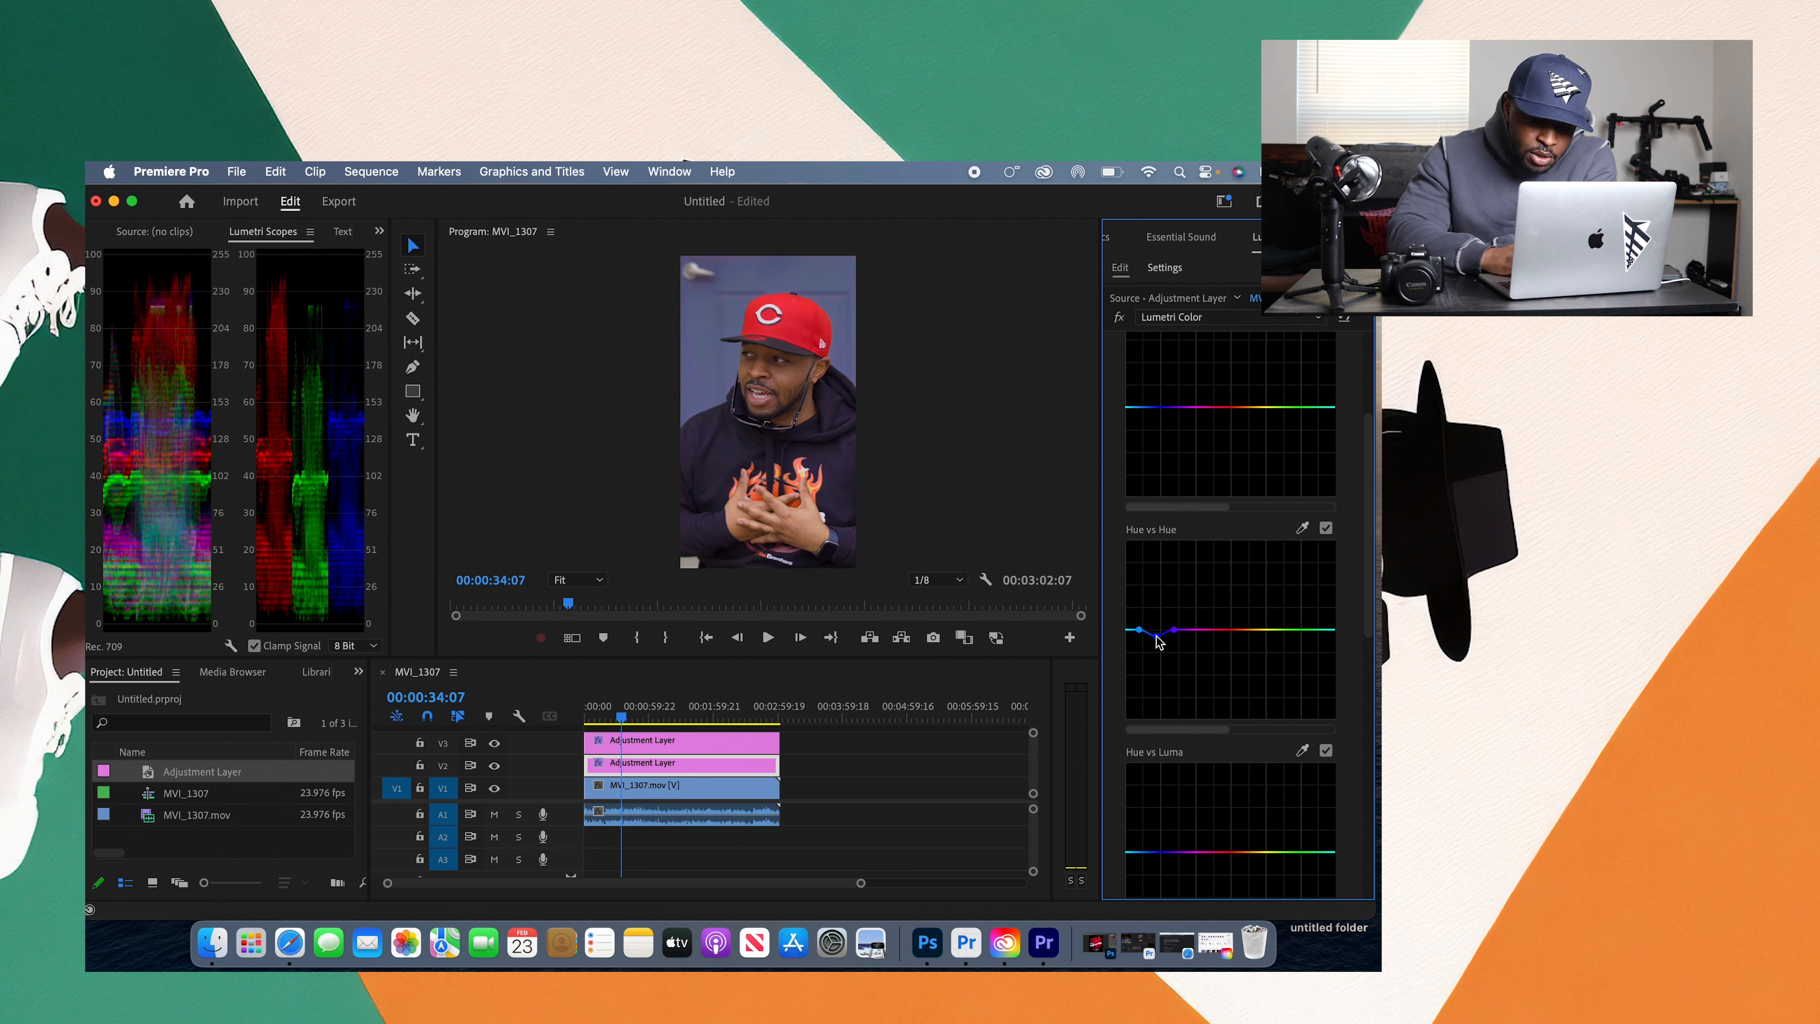
double_click(1158, 636)
Step: Resample the blue backdrop for the Hue vs Hue curve, raise its midpoint, and reset the curve
left_click(1301, 527)
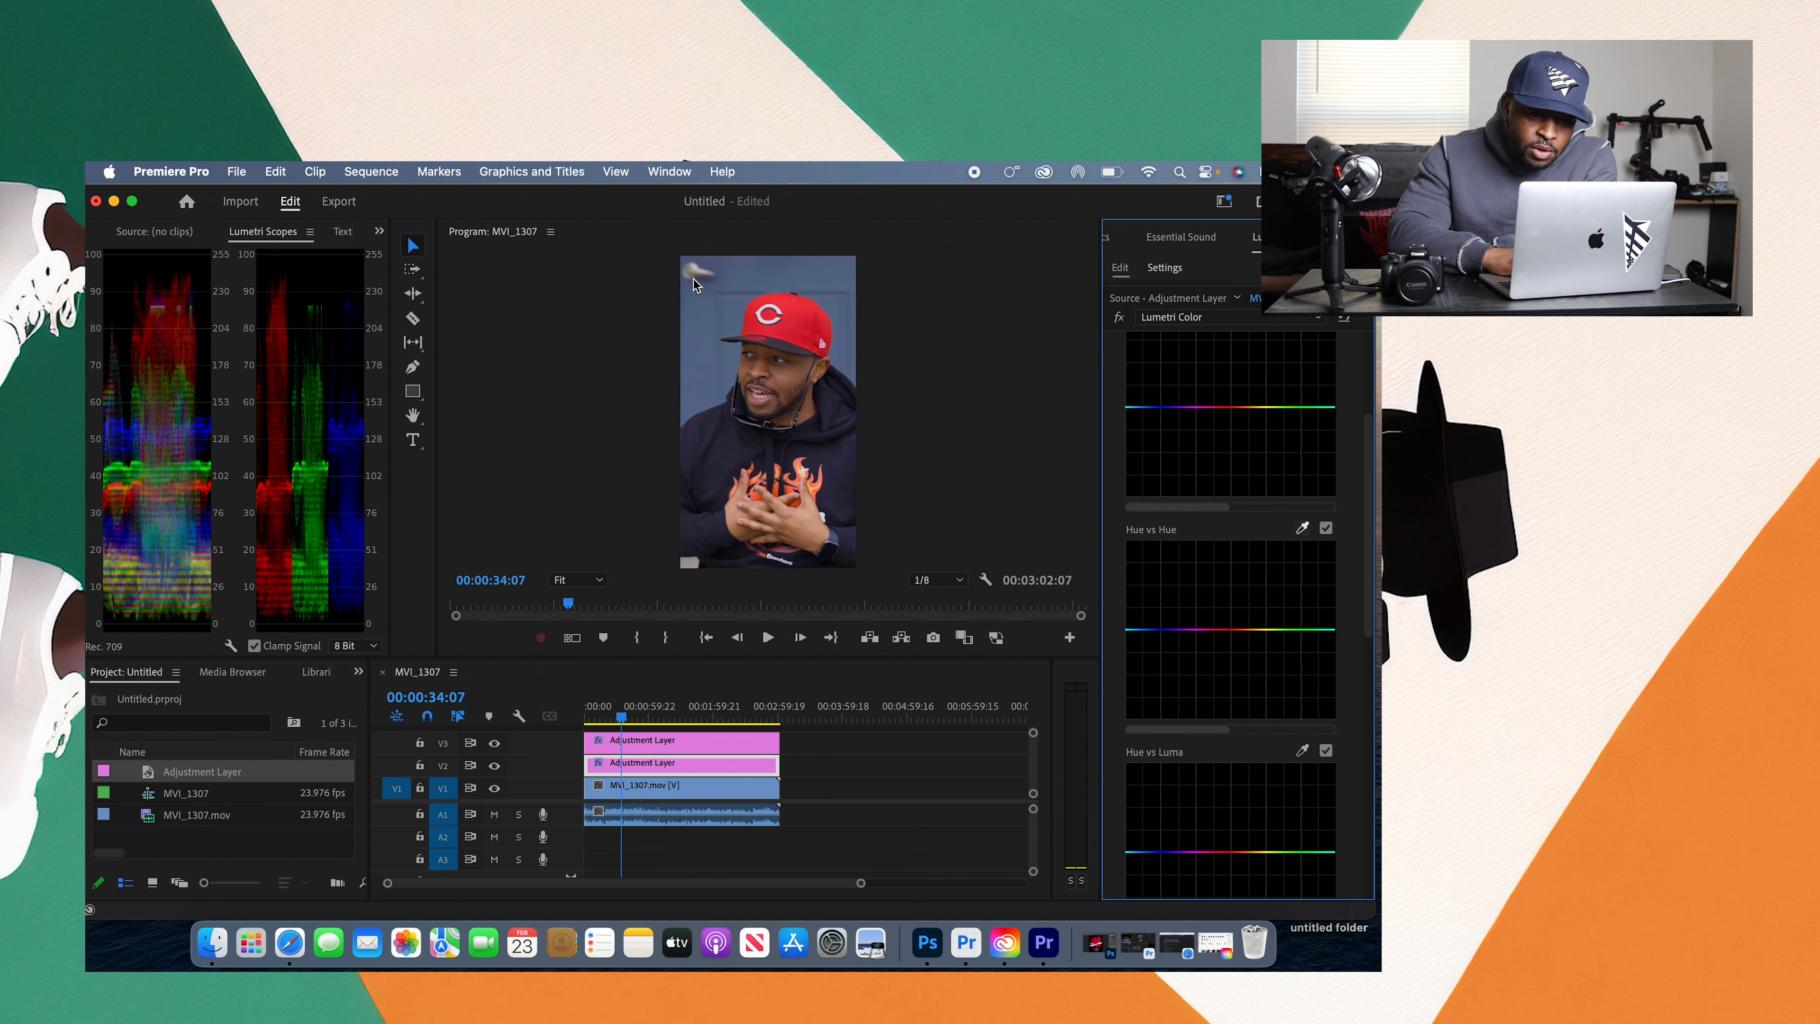
left_click(708, 303)
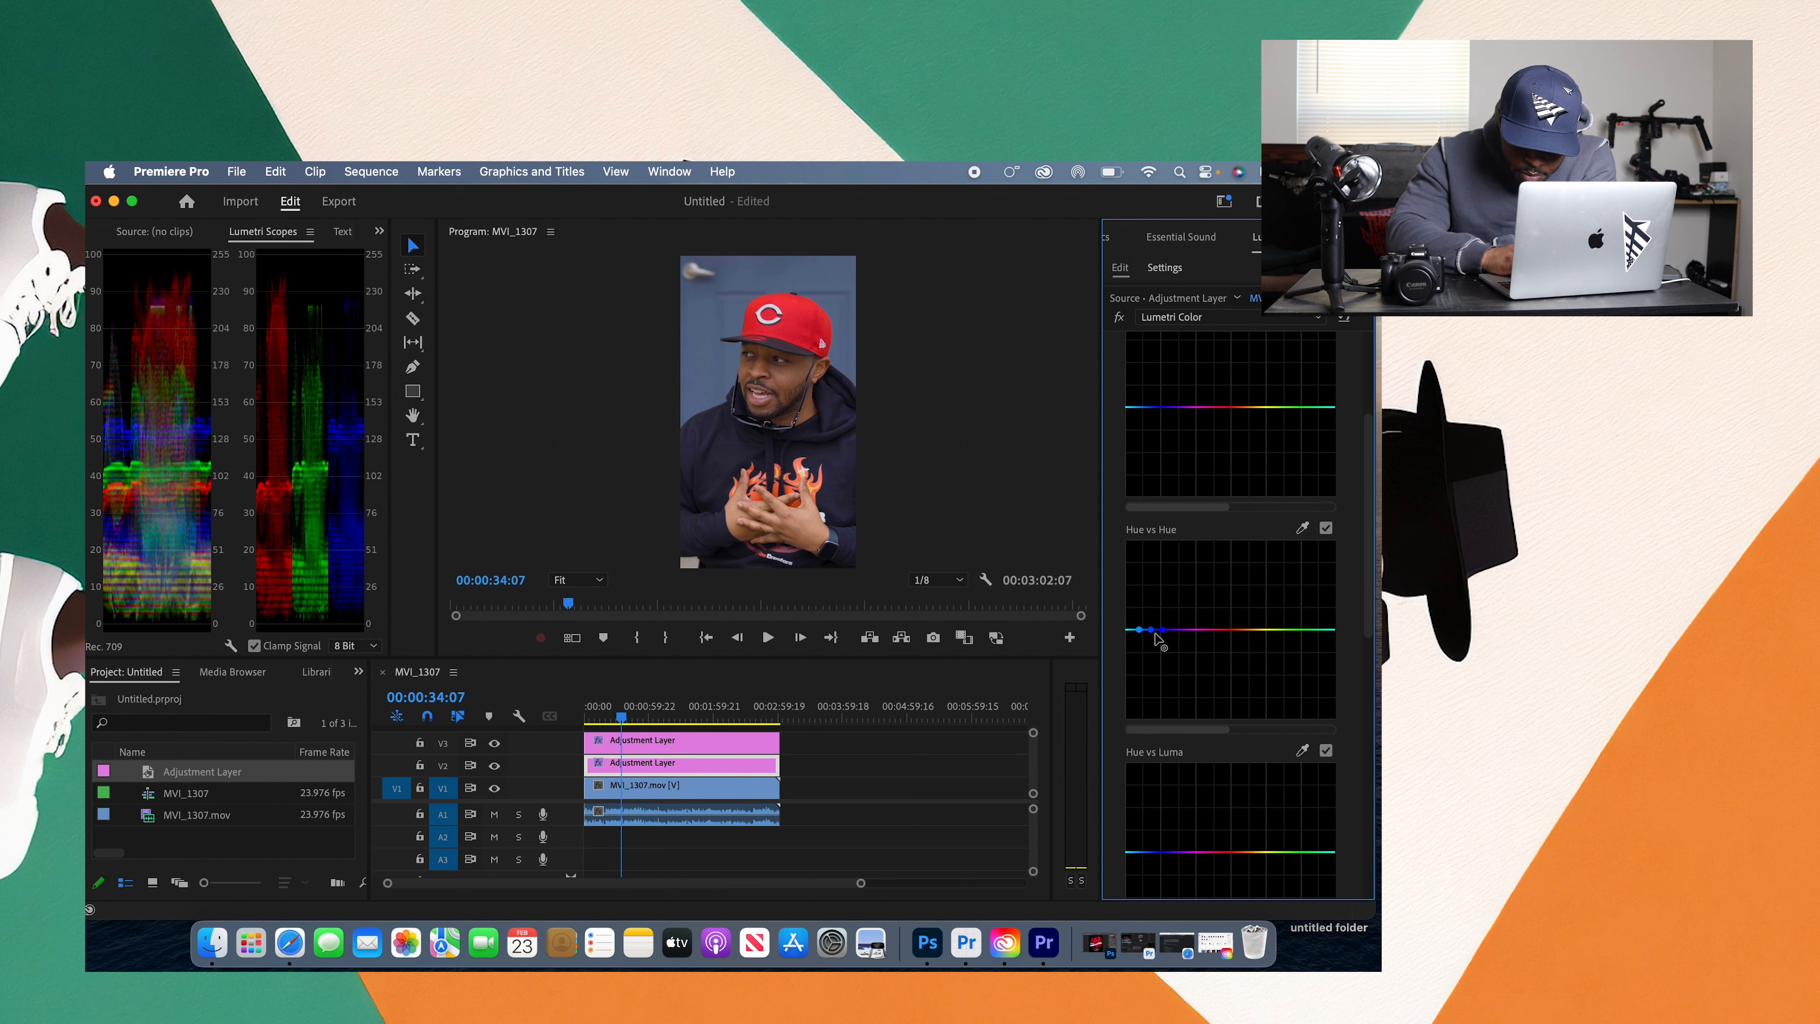
left_click_drag(1151, 630, 1166, 575)
double_click(1166, 575)
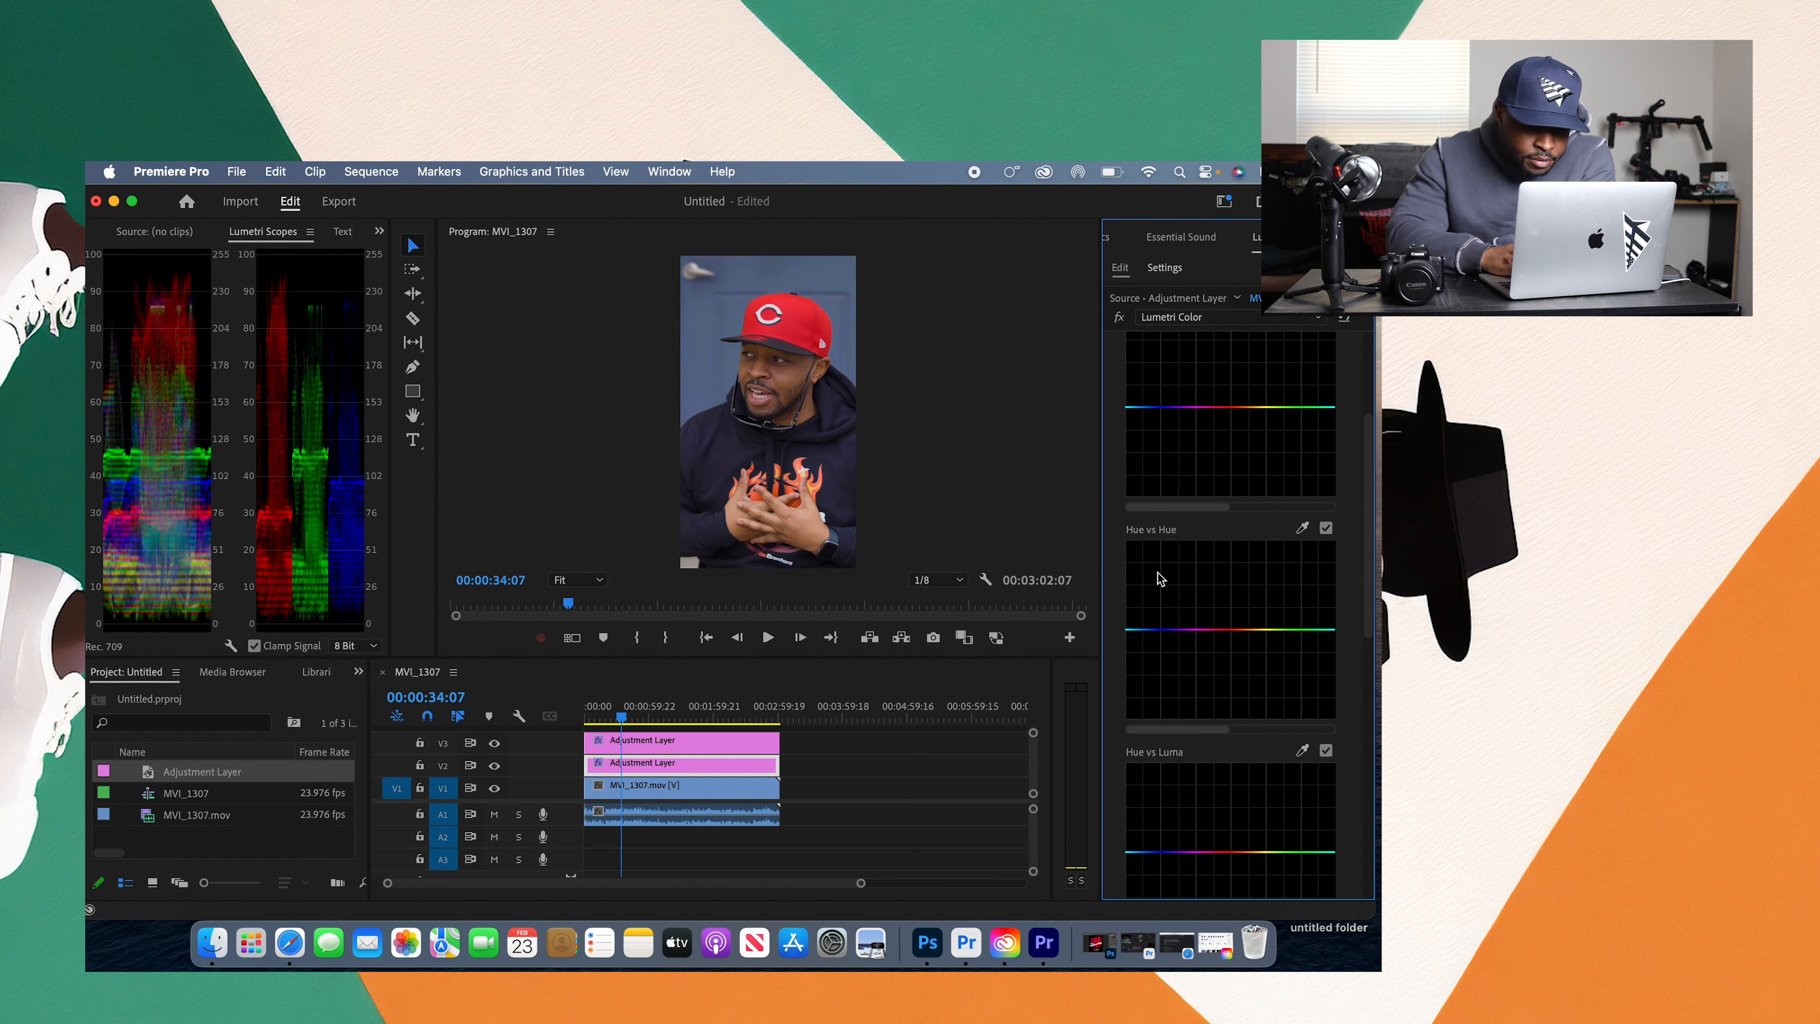
Step: Sample the blue backdrop for the Hue vs Sat curve, raise its midpoint to maximum saturation, and clear the curve
scroll(1369, 539, "up", 1)
left_click_drag(1369, 533, 1369, 502)
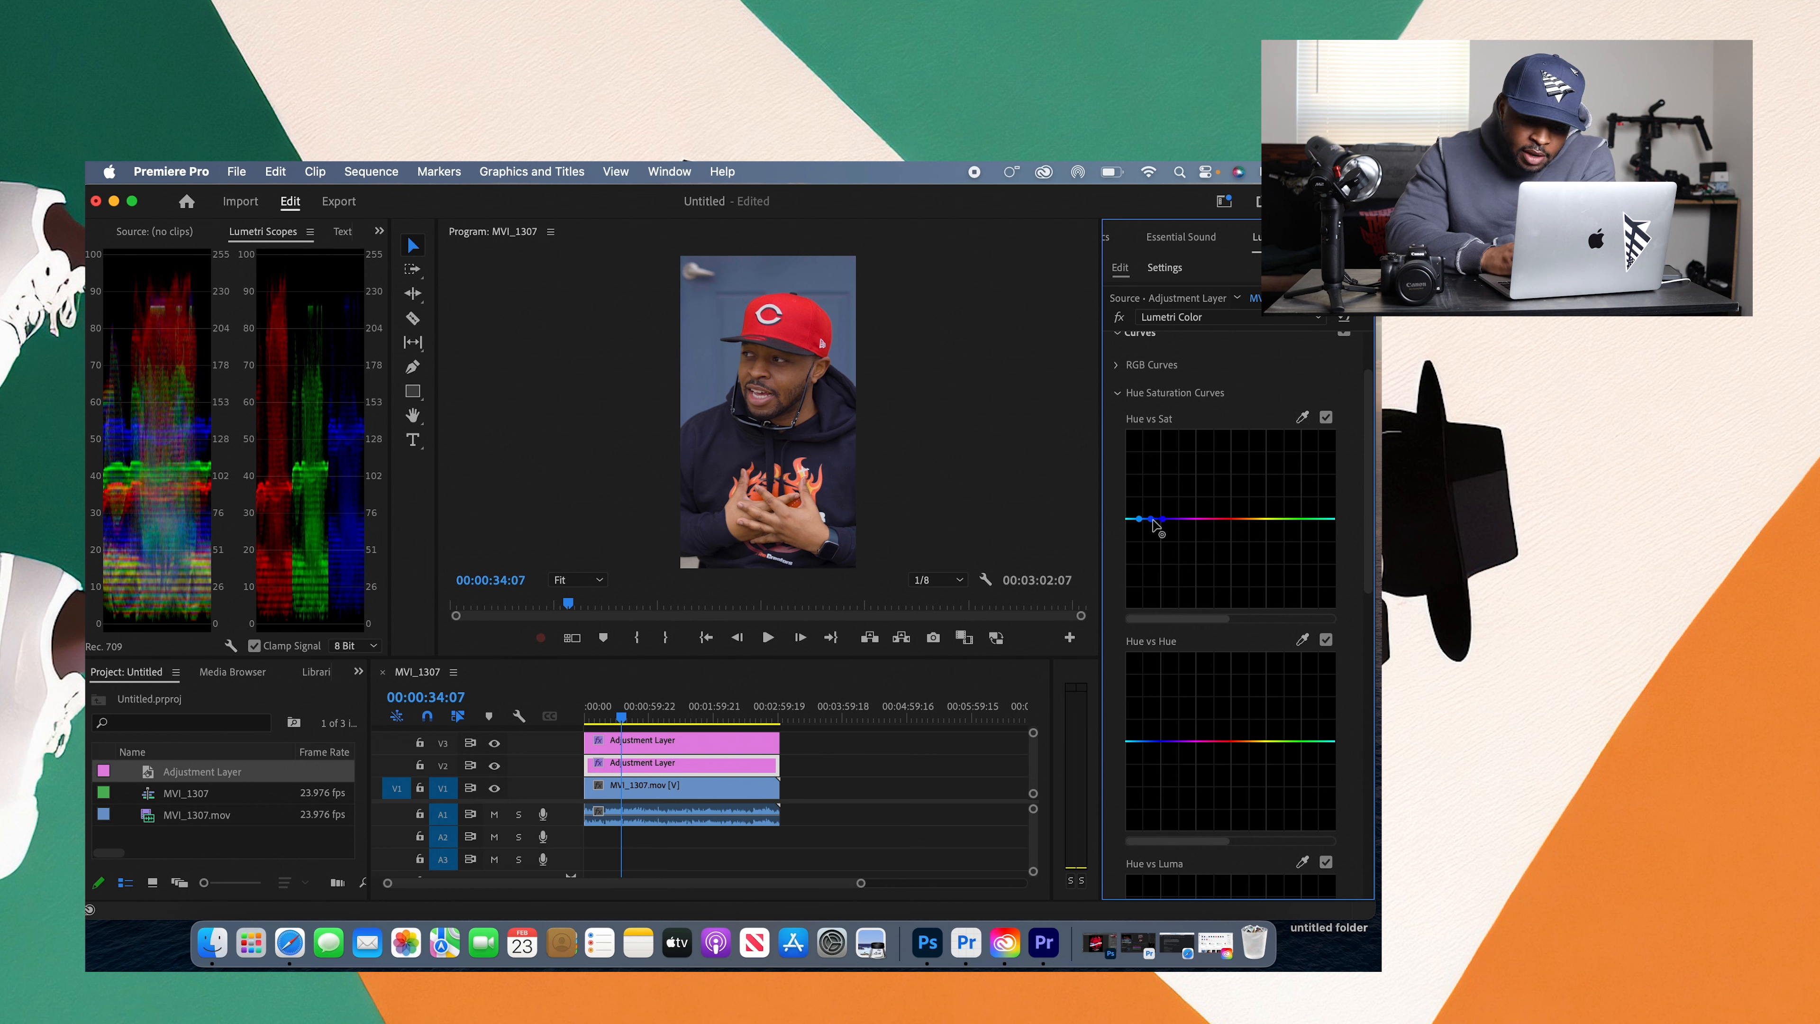
left_click_drag(1151, 520, 1145, 387)
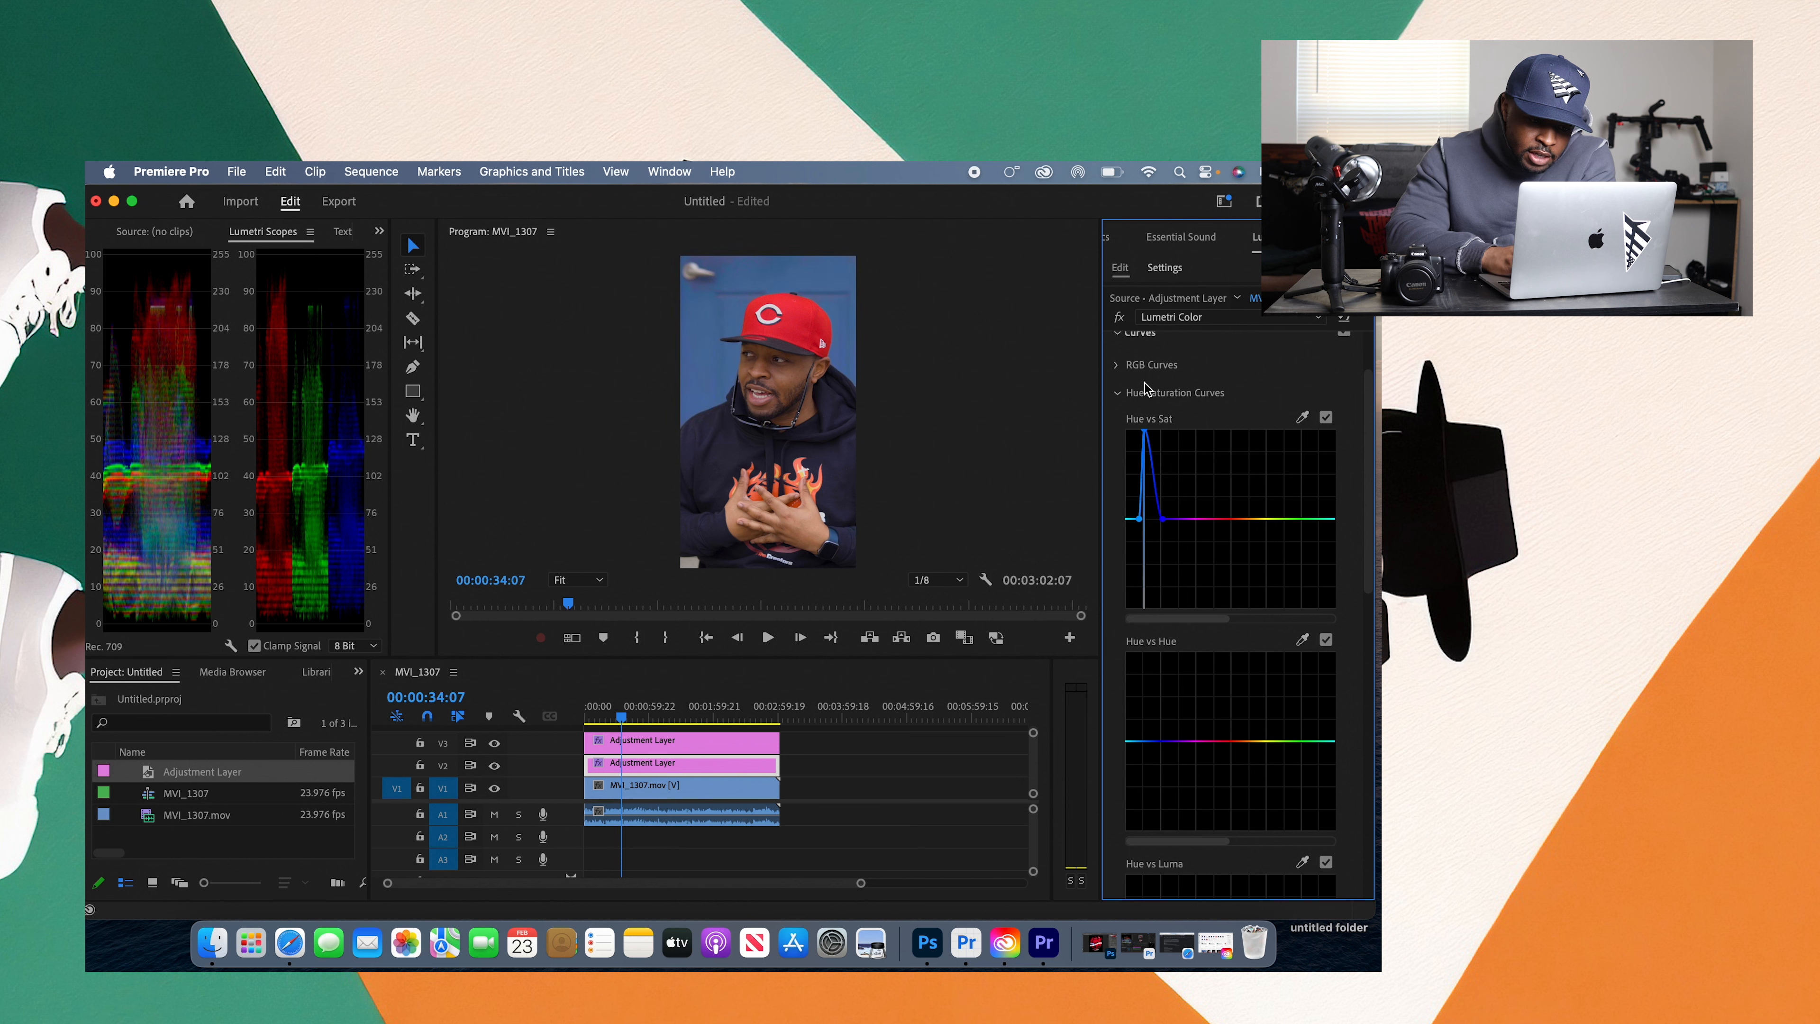
double_click(1145, 435)
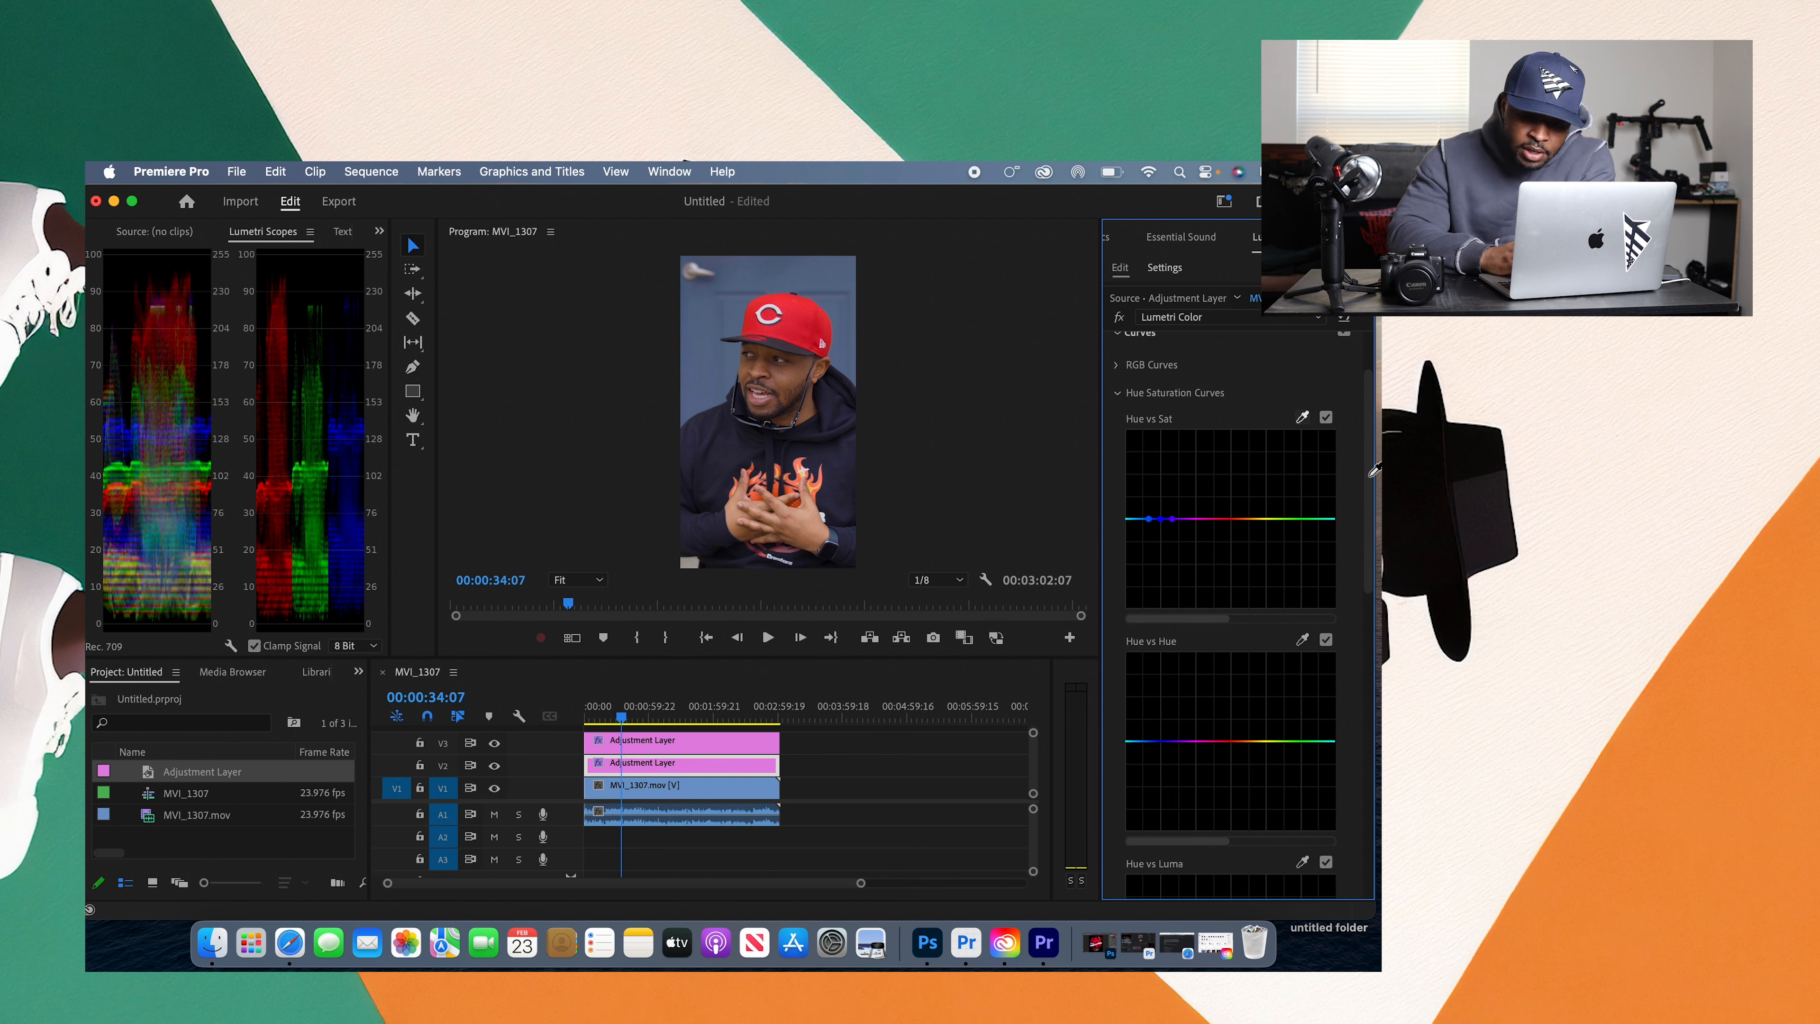
scroll(1278, 358, "down", 1)
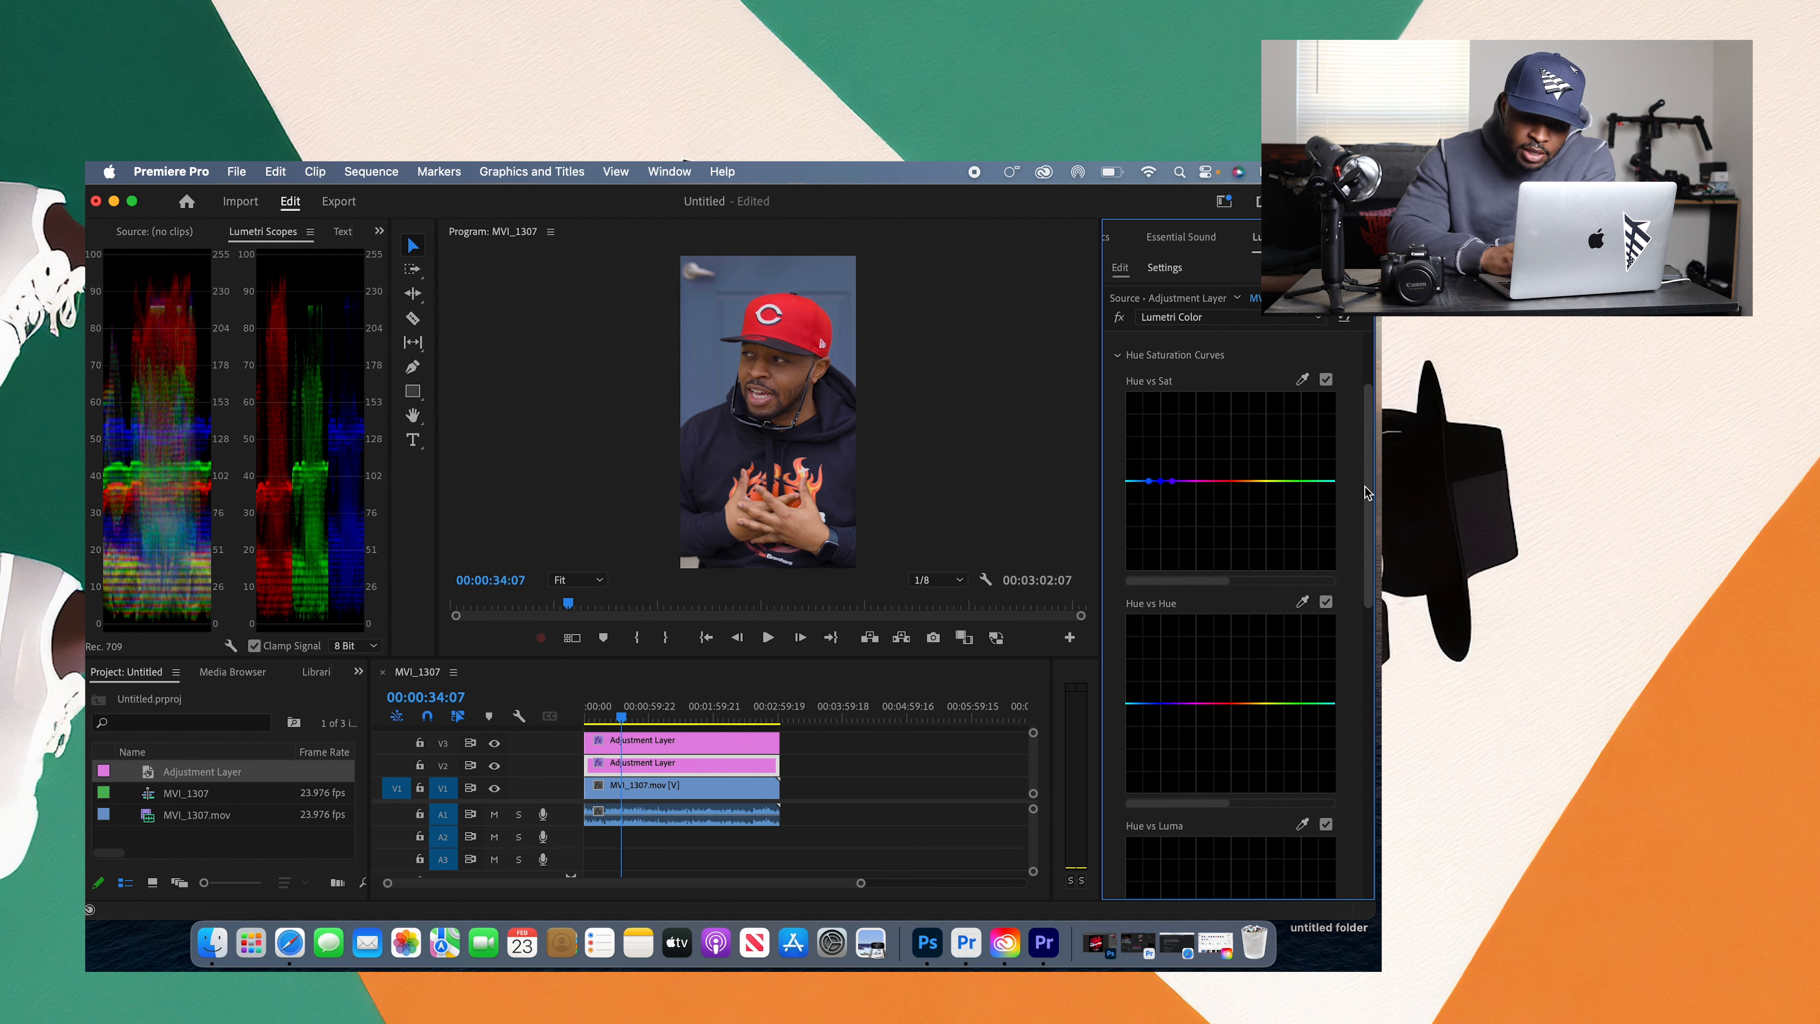
double_click(1161, 478)
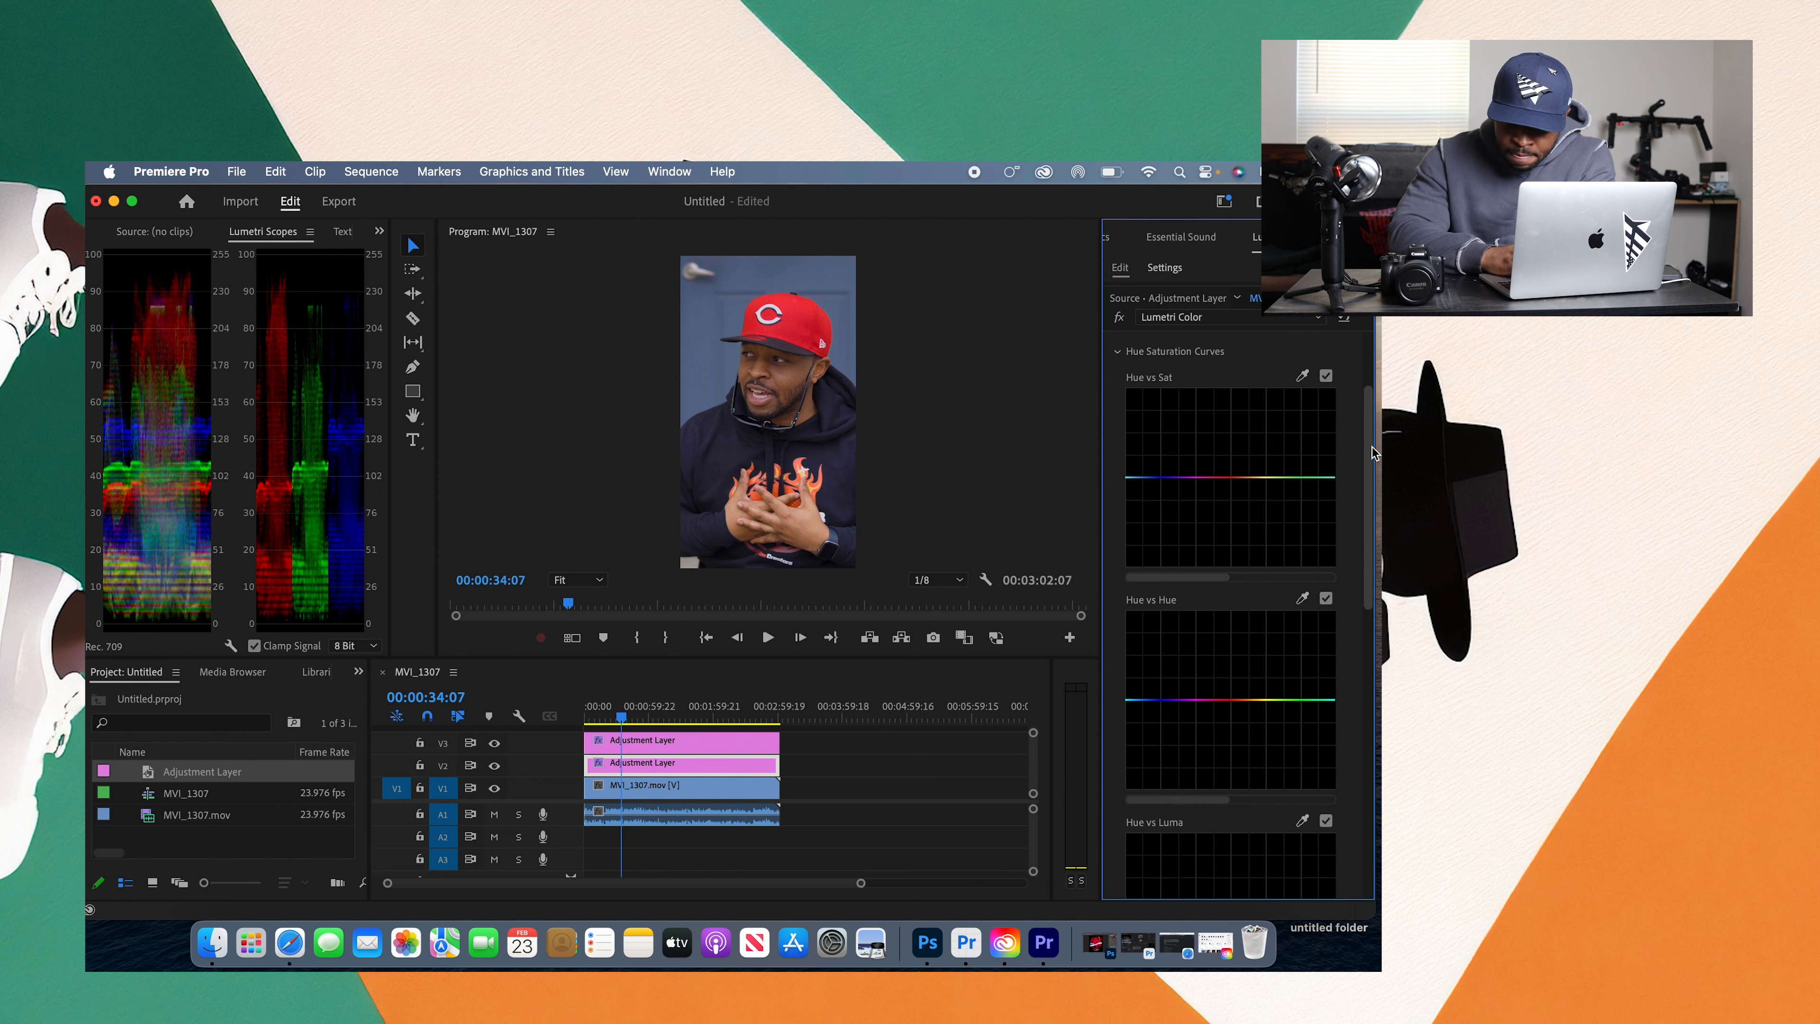
Step: Sample the blue backdrop for the Hue vs Luma curve, raise its midpoint, and reset the curve
left_click_drag(1369, 445, 1376, 600)
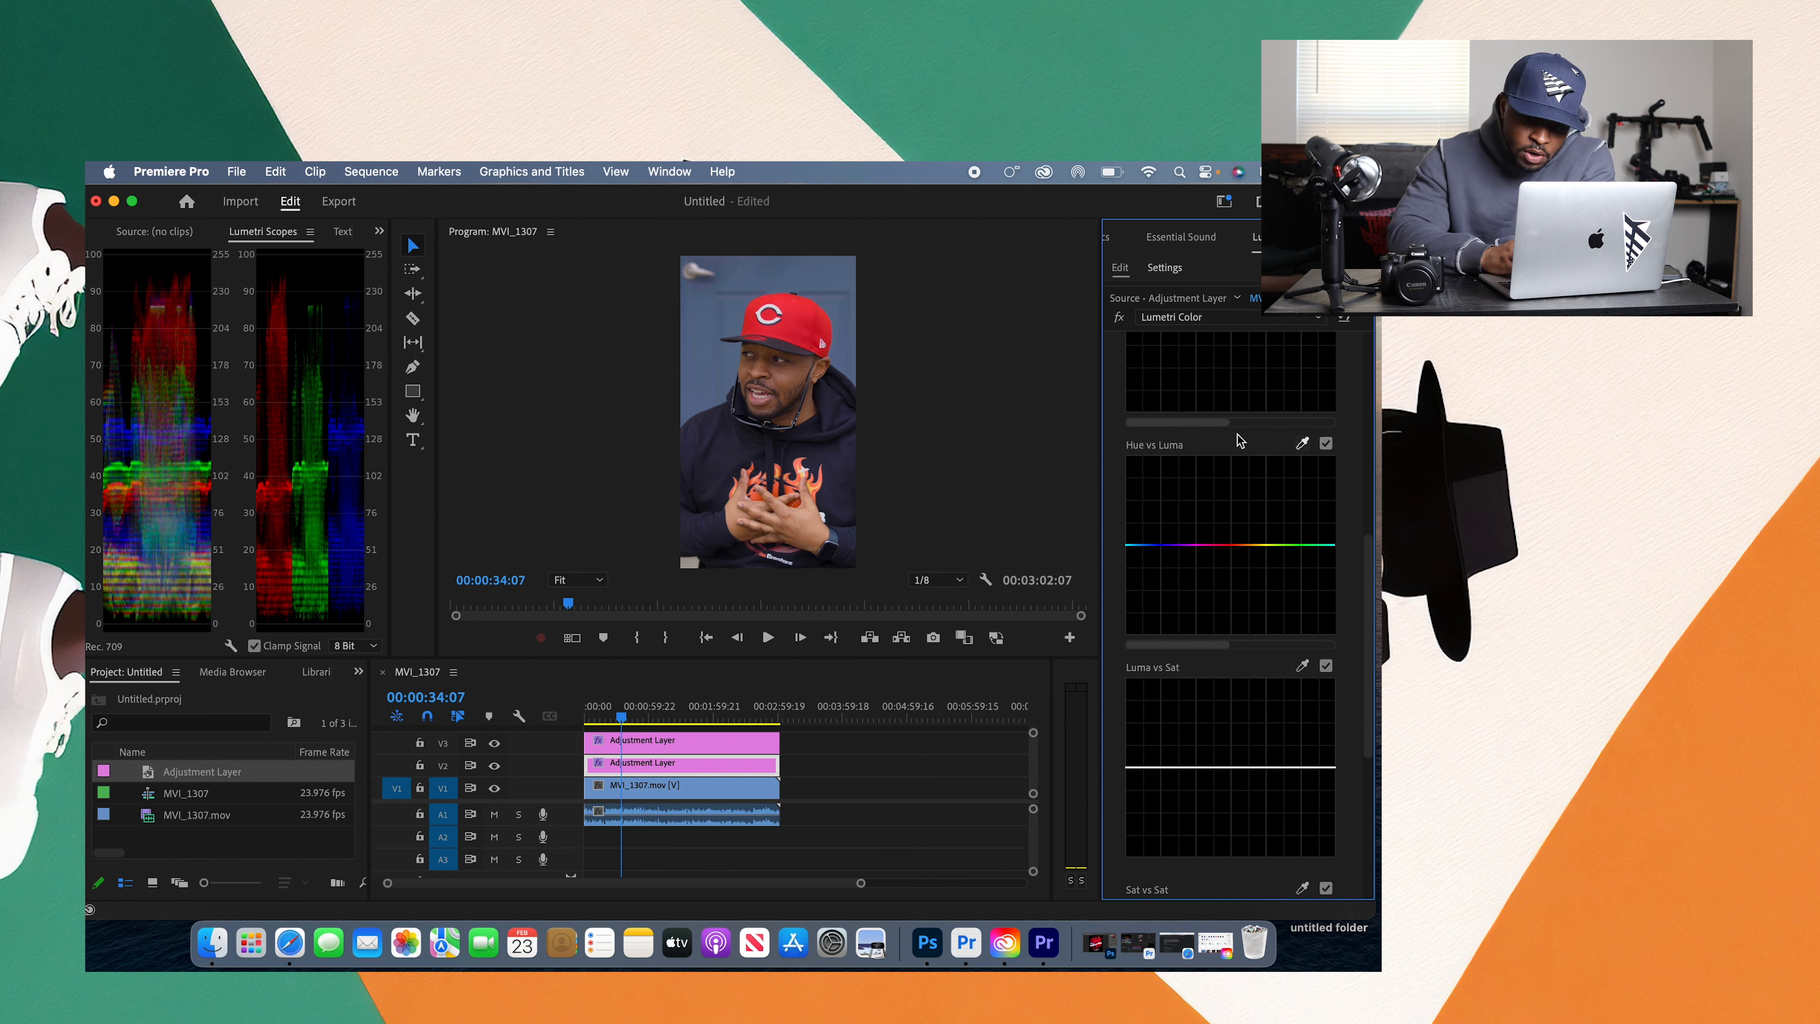
left_click(724, 441)
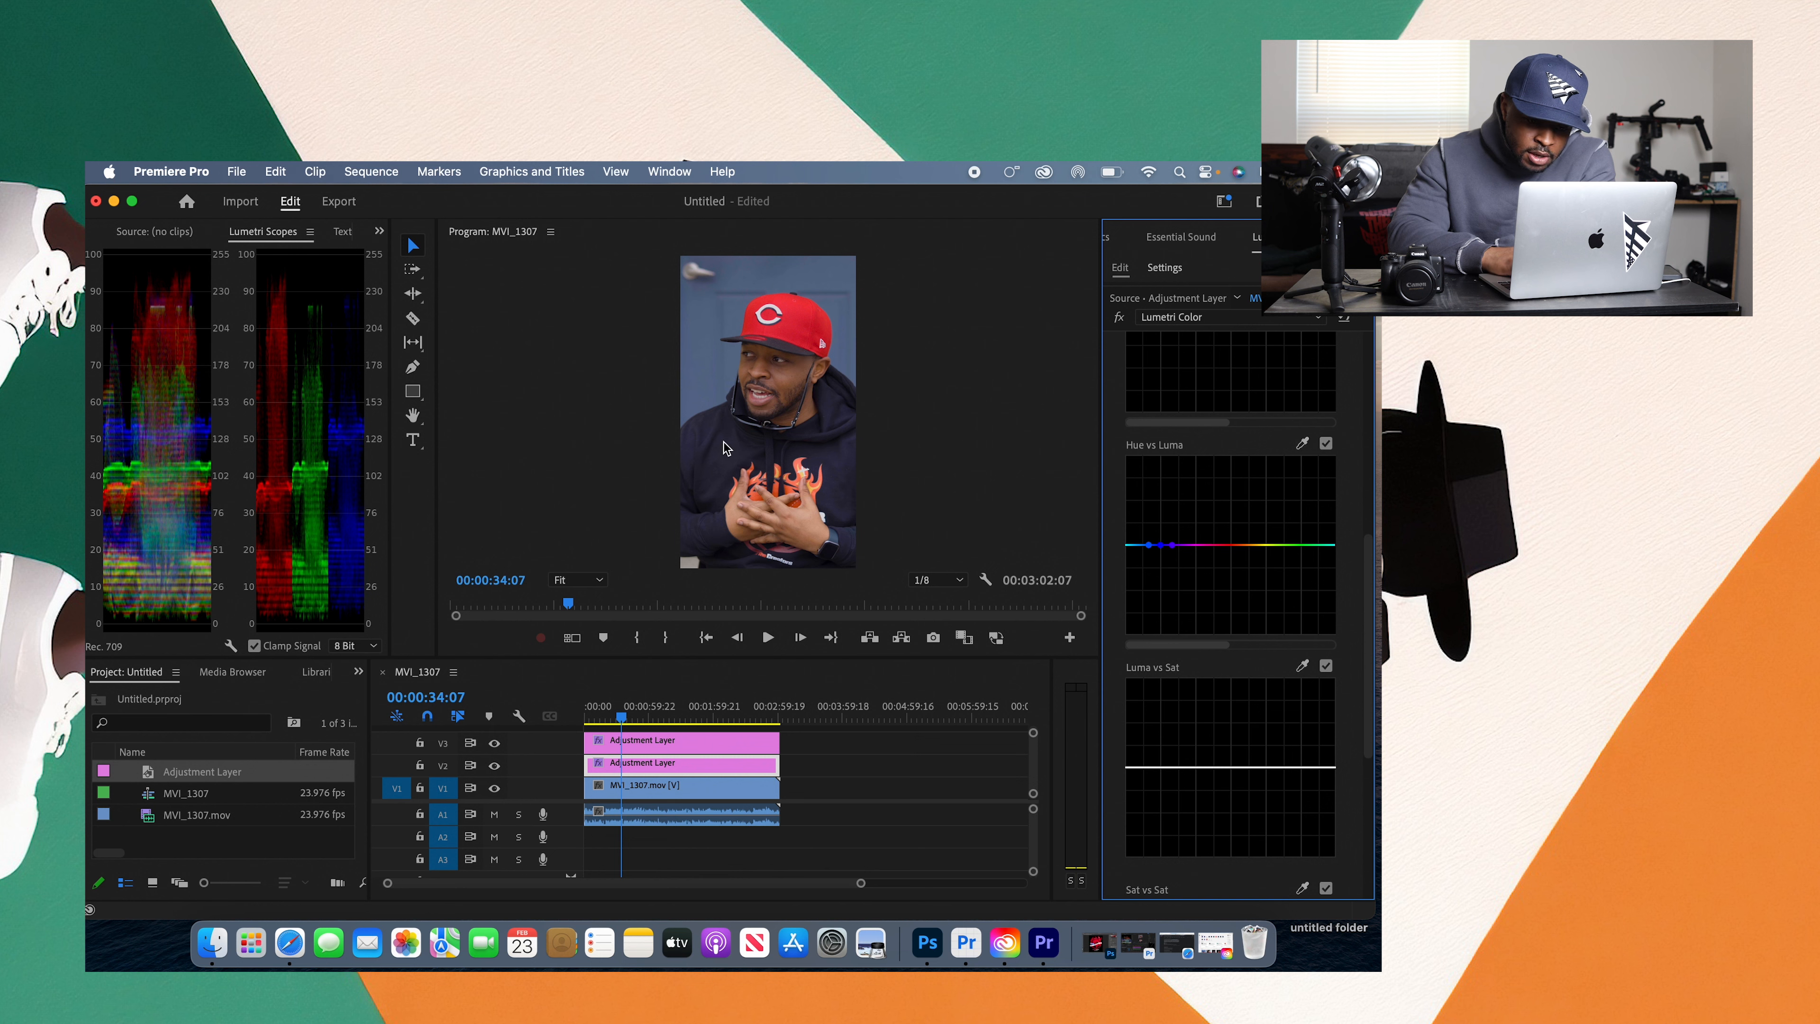
left_click_drag(1161, 545, 1159, 485)
double_click(1160, 486)
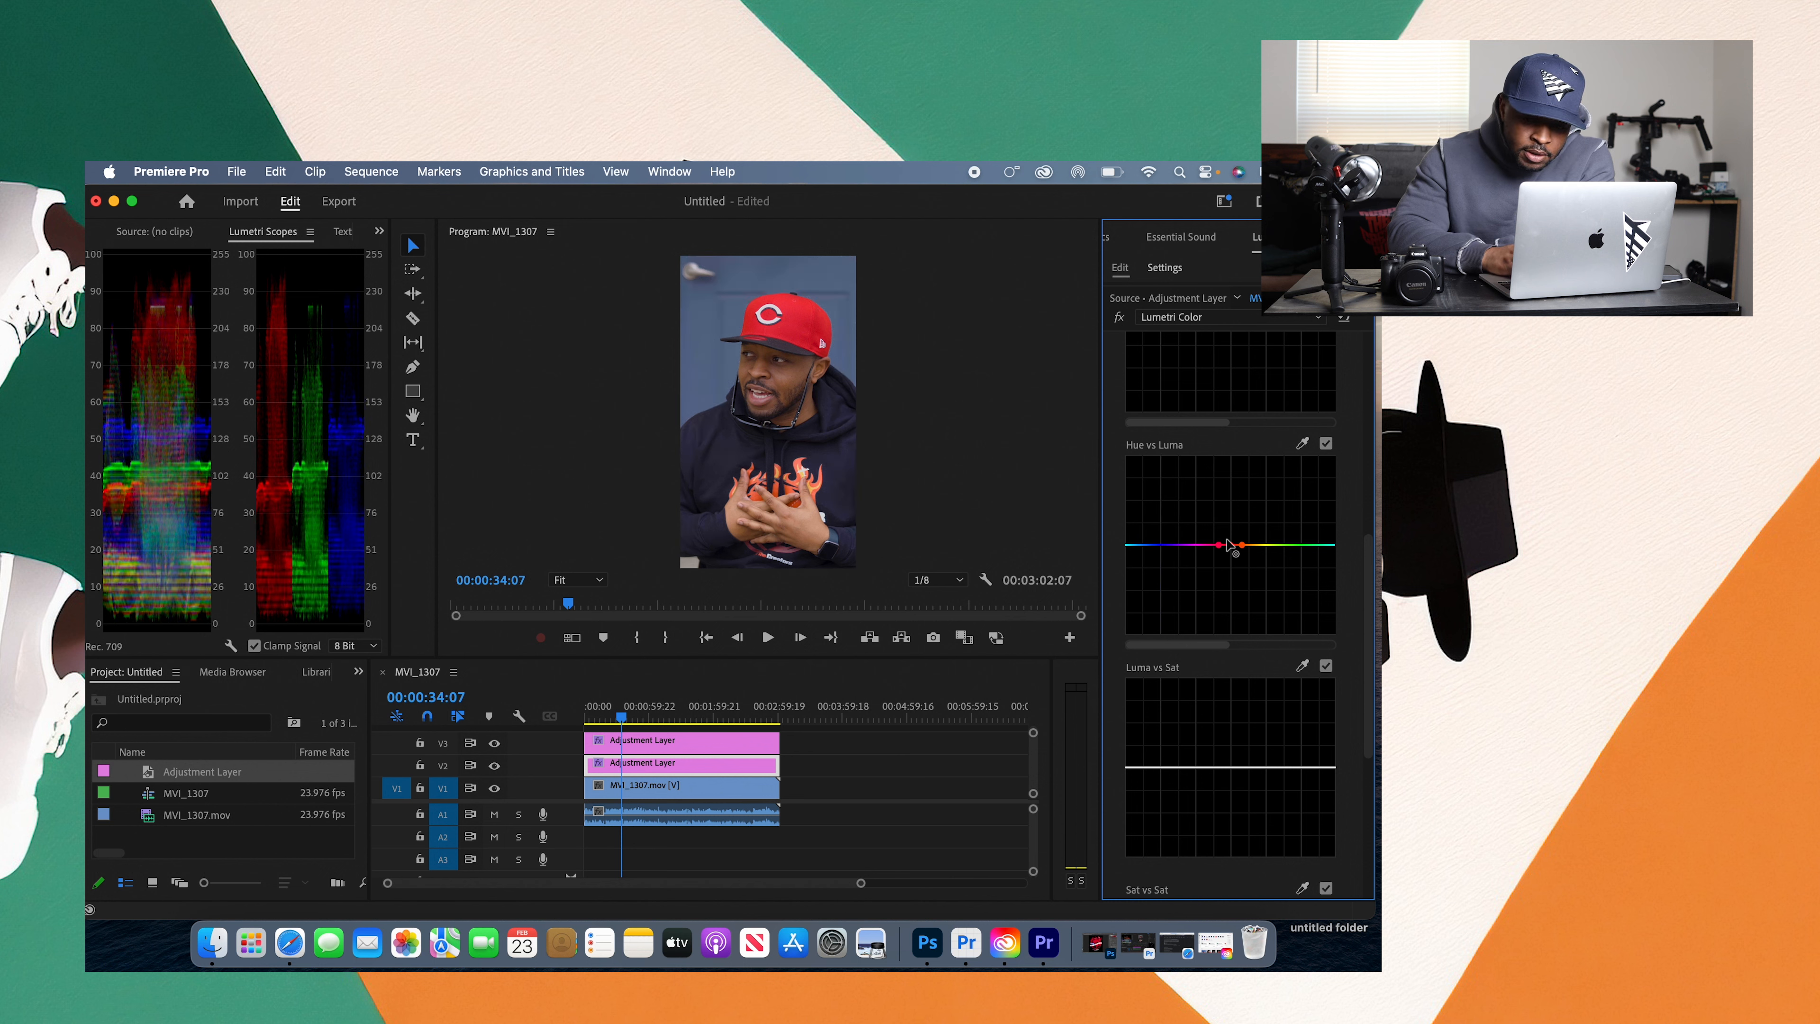
Step: Try darkening the red cap with sampled points on the Hue vs Luma curve, resampling once and resetting after each attempt
mouse_move(1230, 545)
left_mouse_down()
mouse_move(1233, 586)
mouse_move(1221, 568)
left_mouse_up()
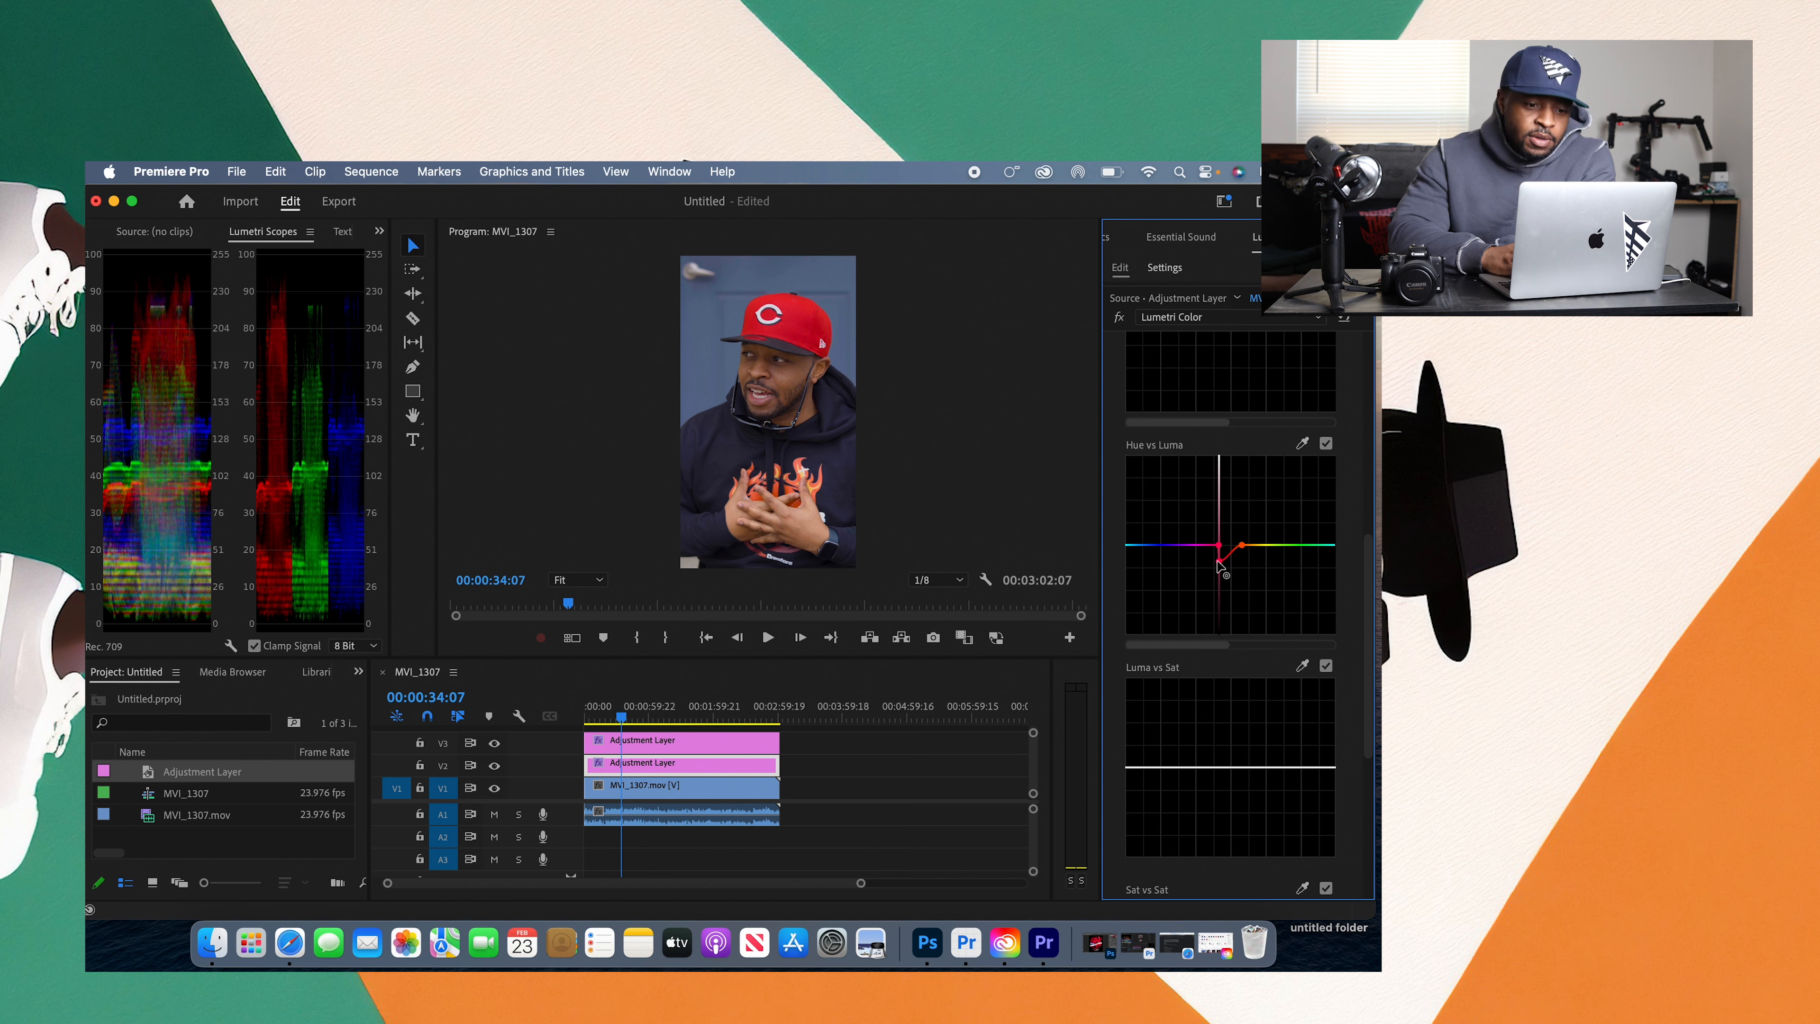
double_click(1220, 566)
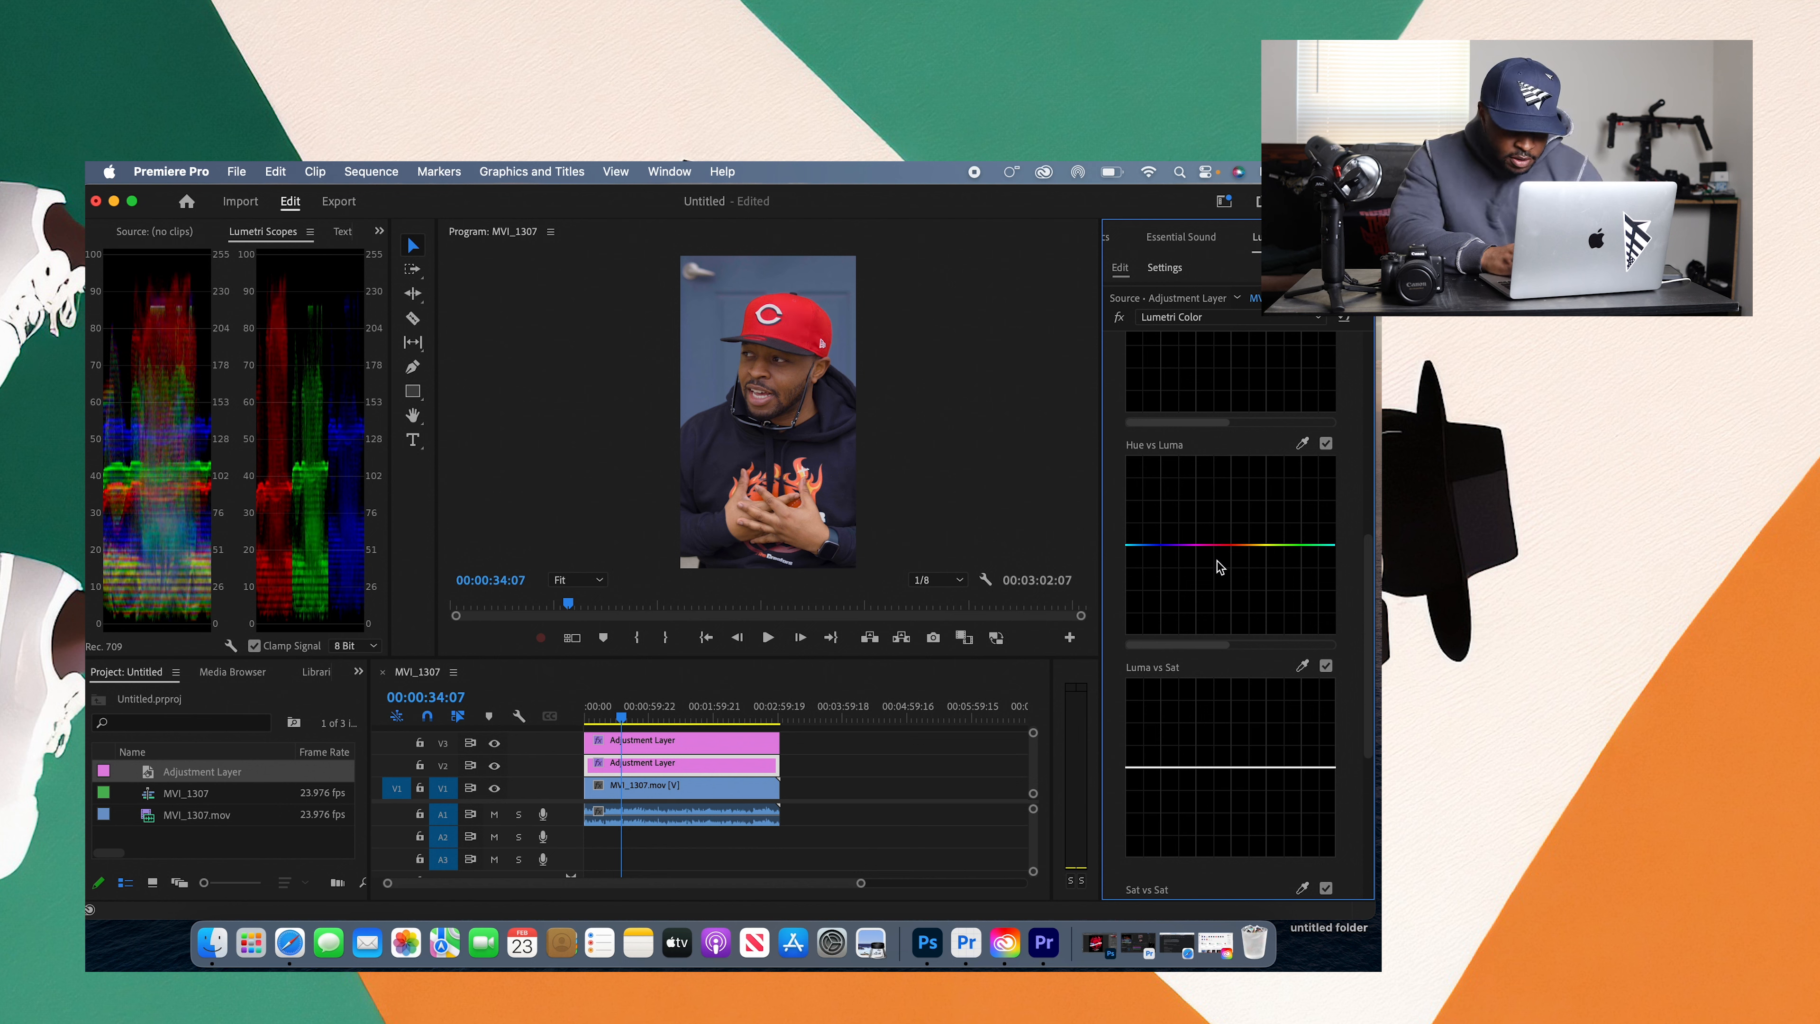
left_click(1302, 443)
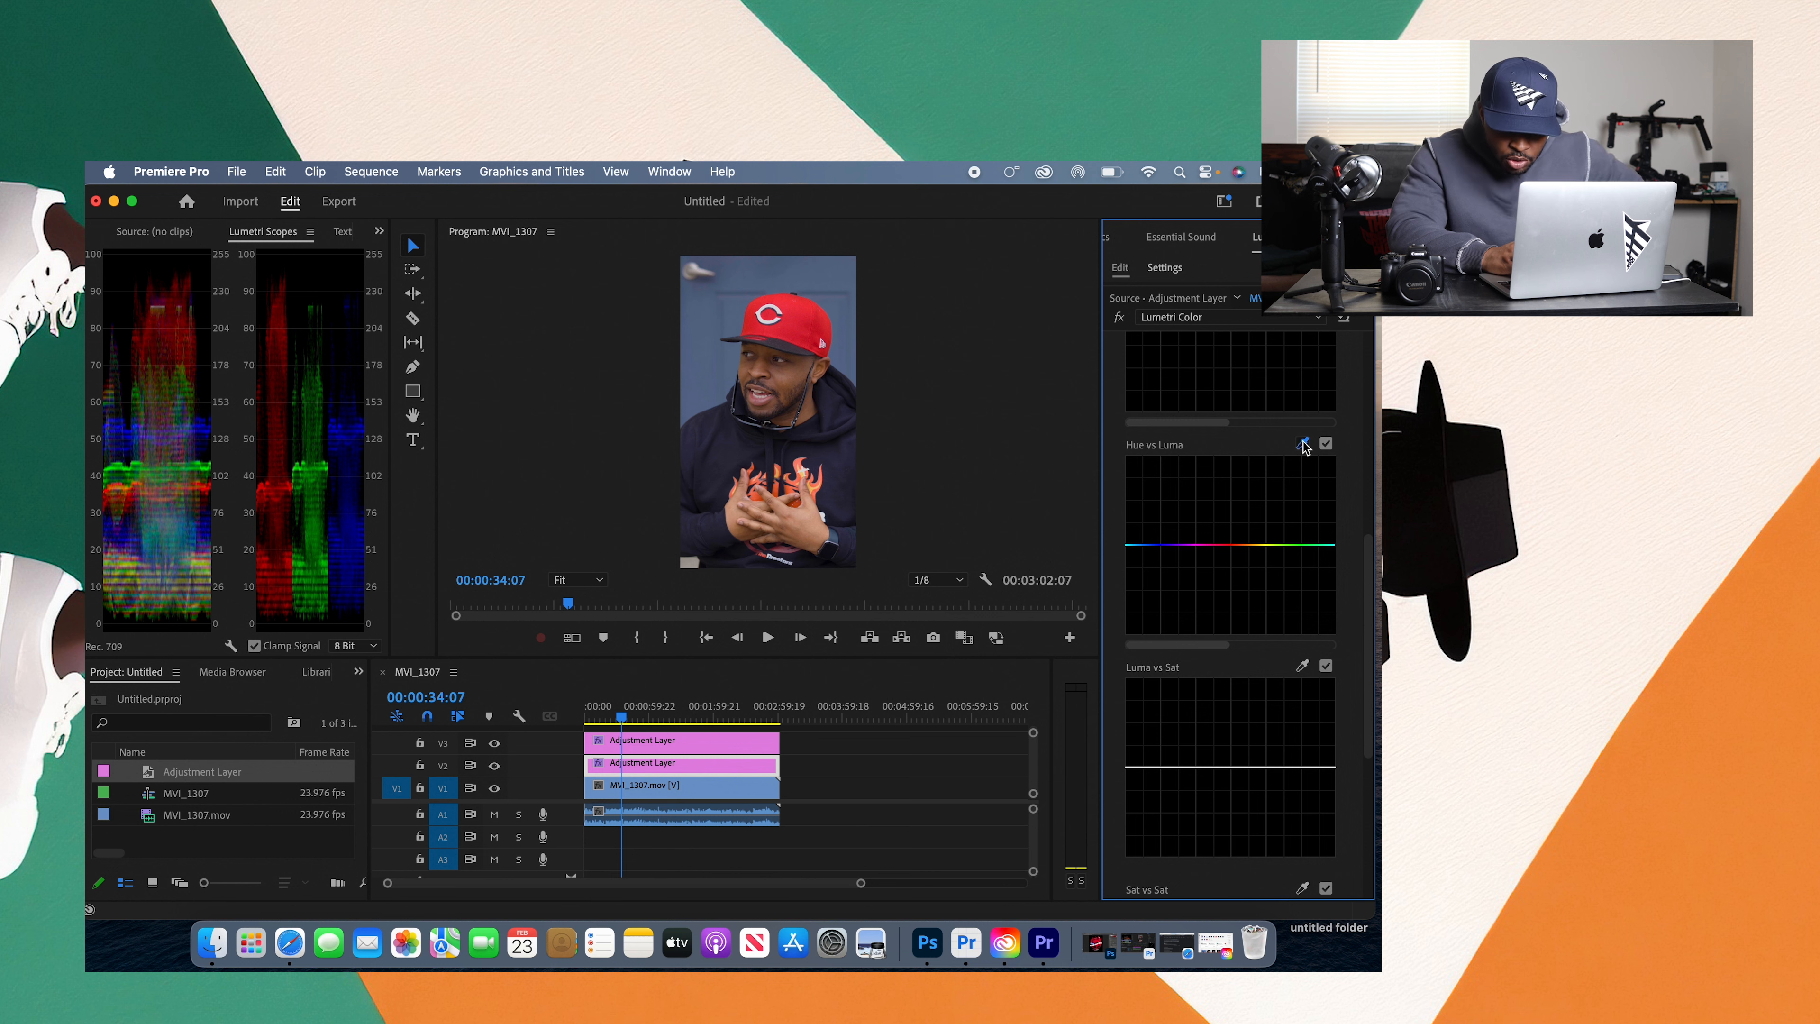
left_click(810, 318)
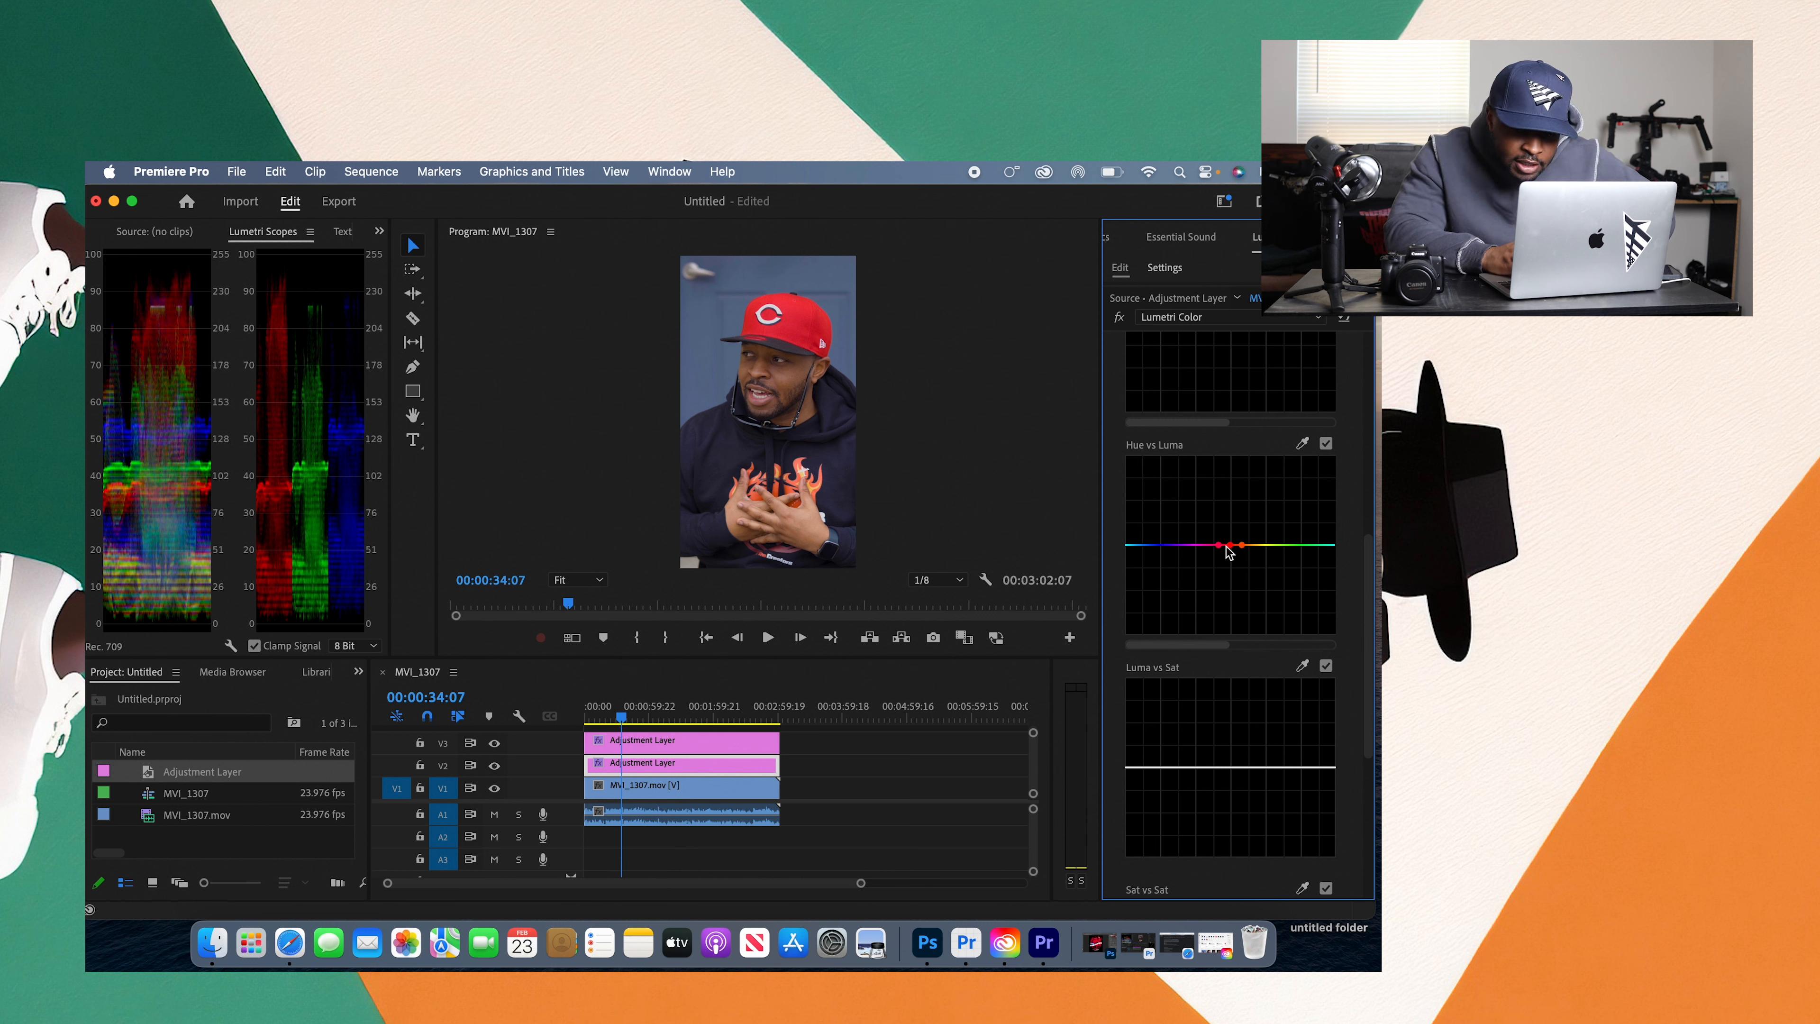
left_click_drag(1229, 545, 1229, 554)
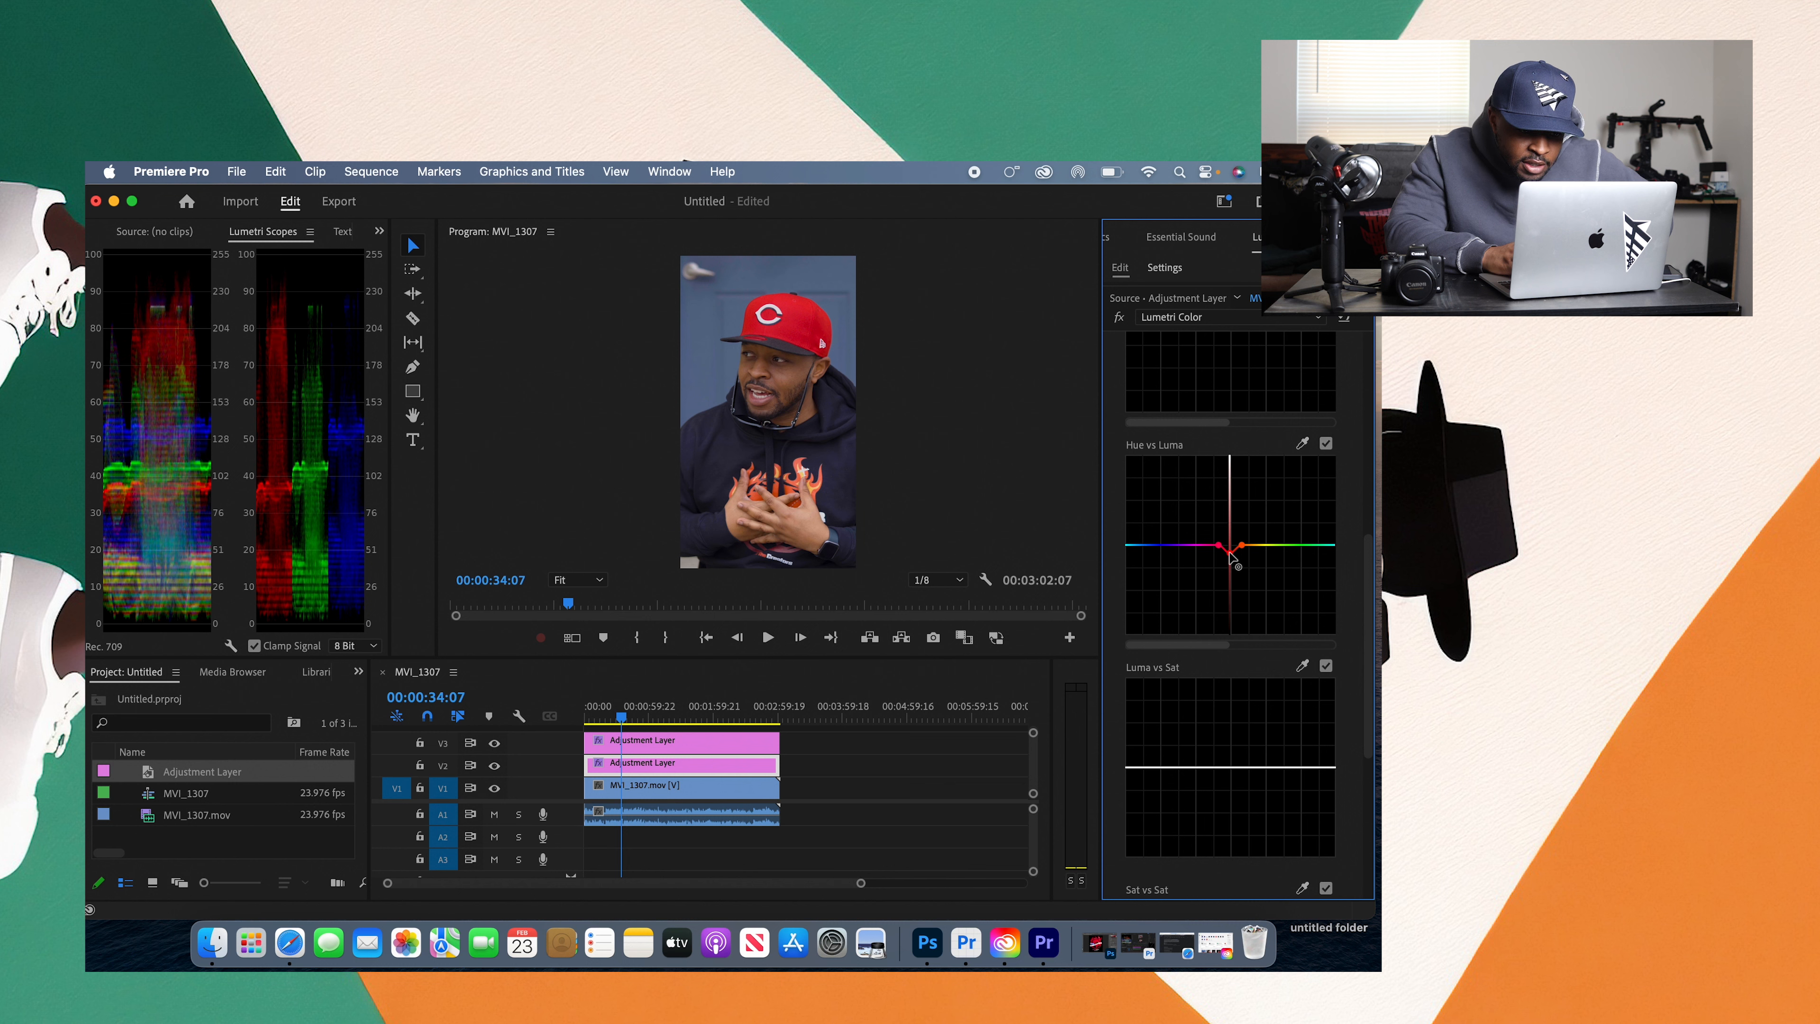
left_click_drag(1229, 554, 1241, 564)
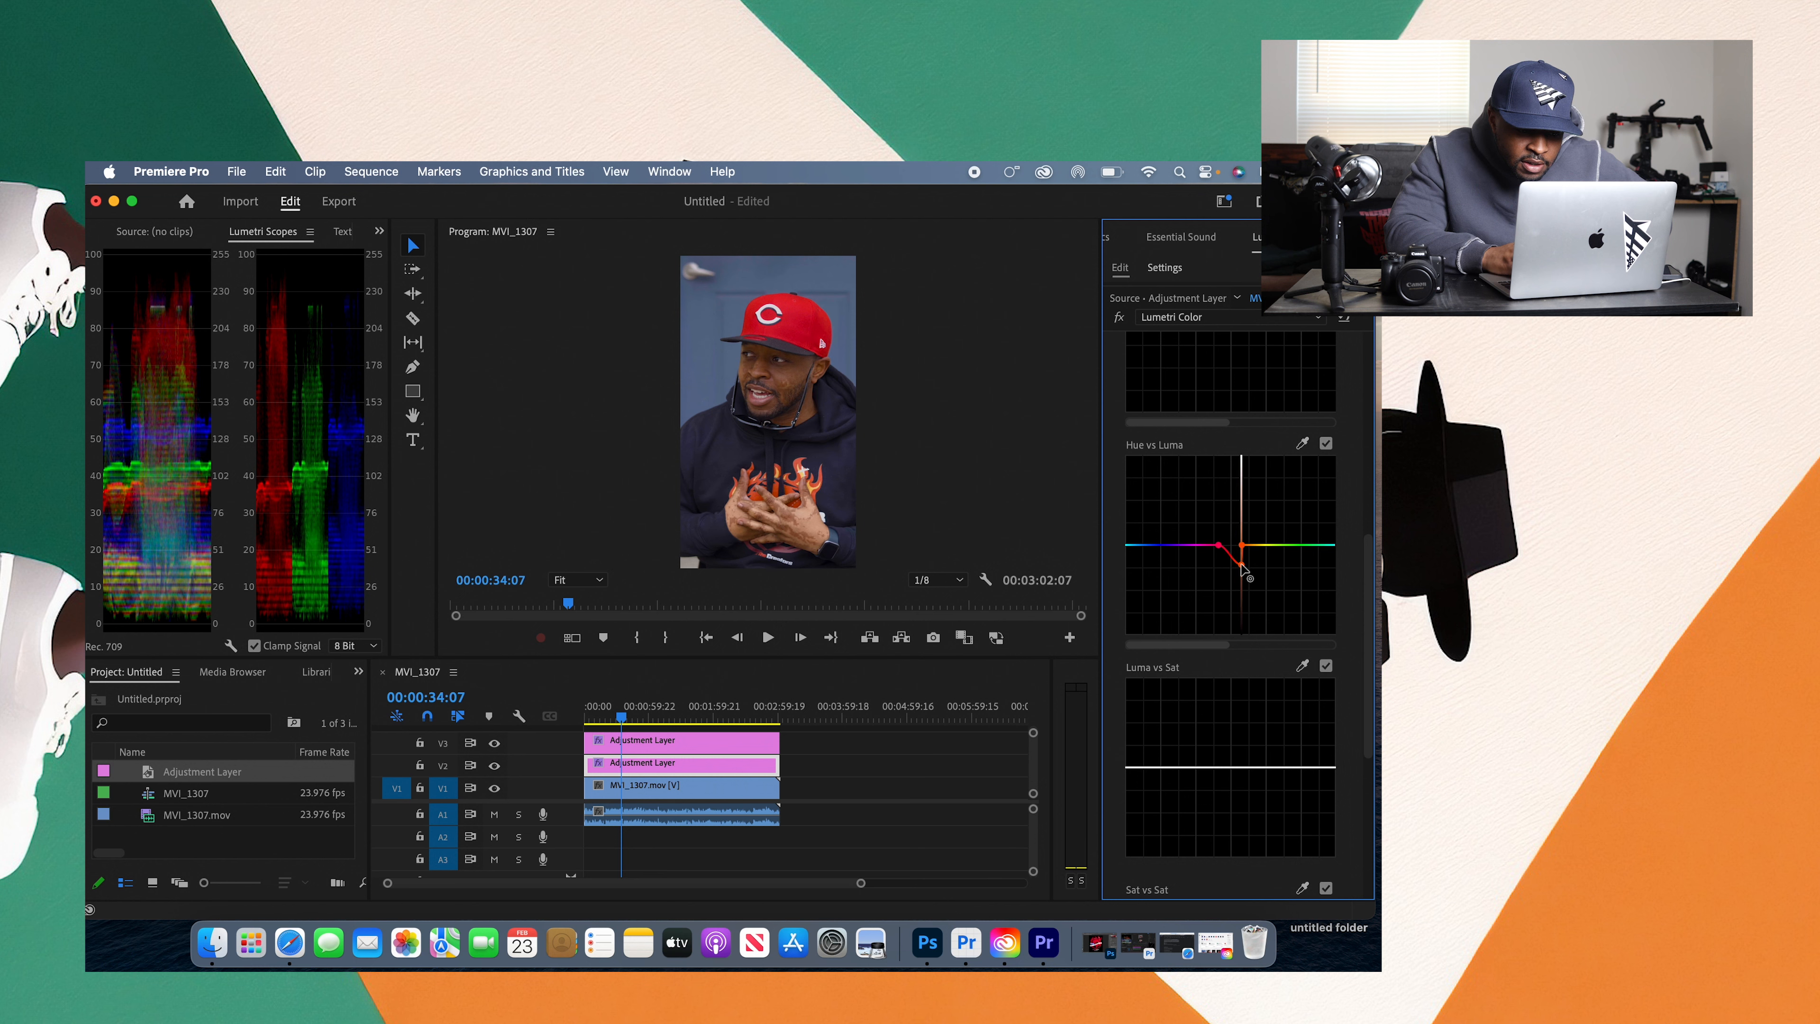
double_click(1240, 563)
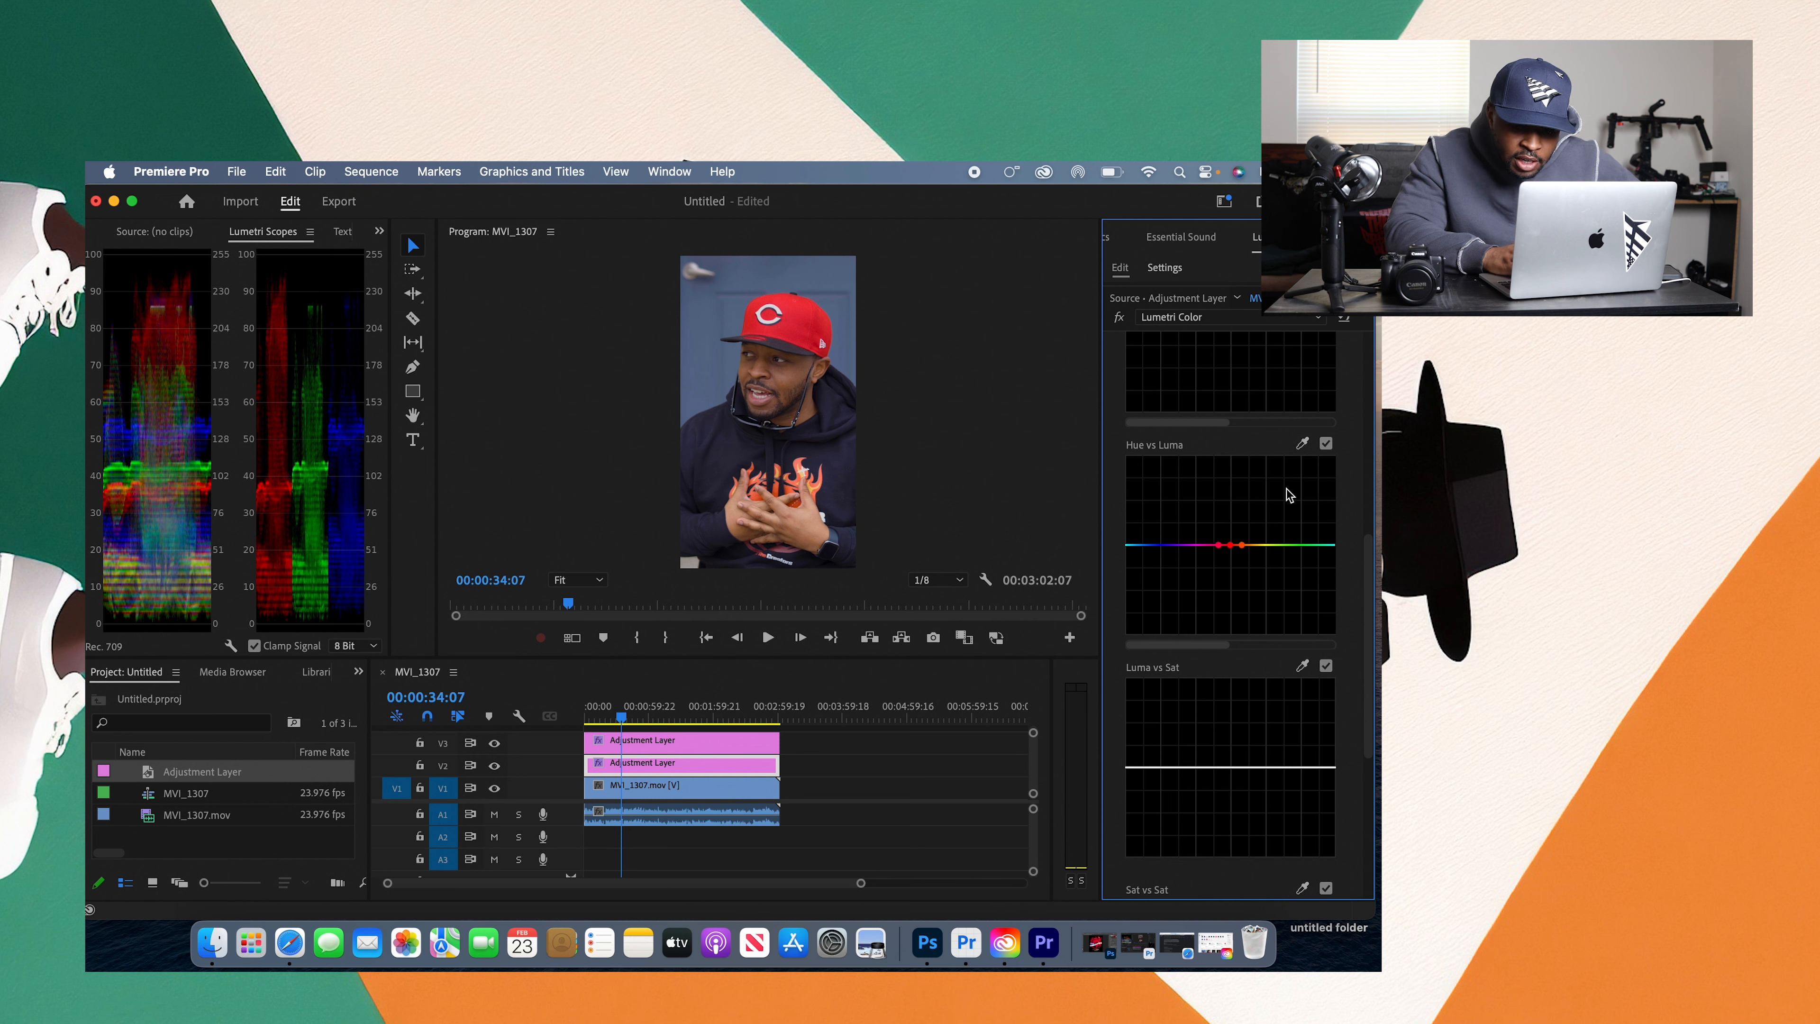
Step: Lower the red midpoint of the Hue vs Luma curve slightly to darken the cap, comparing with the curve off and on
left_click_drag(1229, 545, 1229, 578)
left_click(1326, 443)
left_click(1326, 444)
left_click_drag(1230, 577, 1228, 546)
left_click(1326, 444)
left_click(1326, 444)
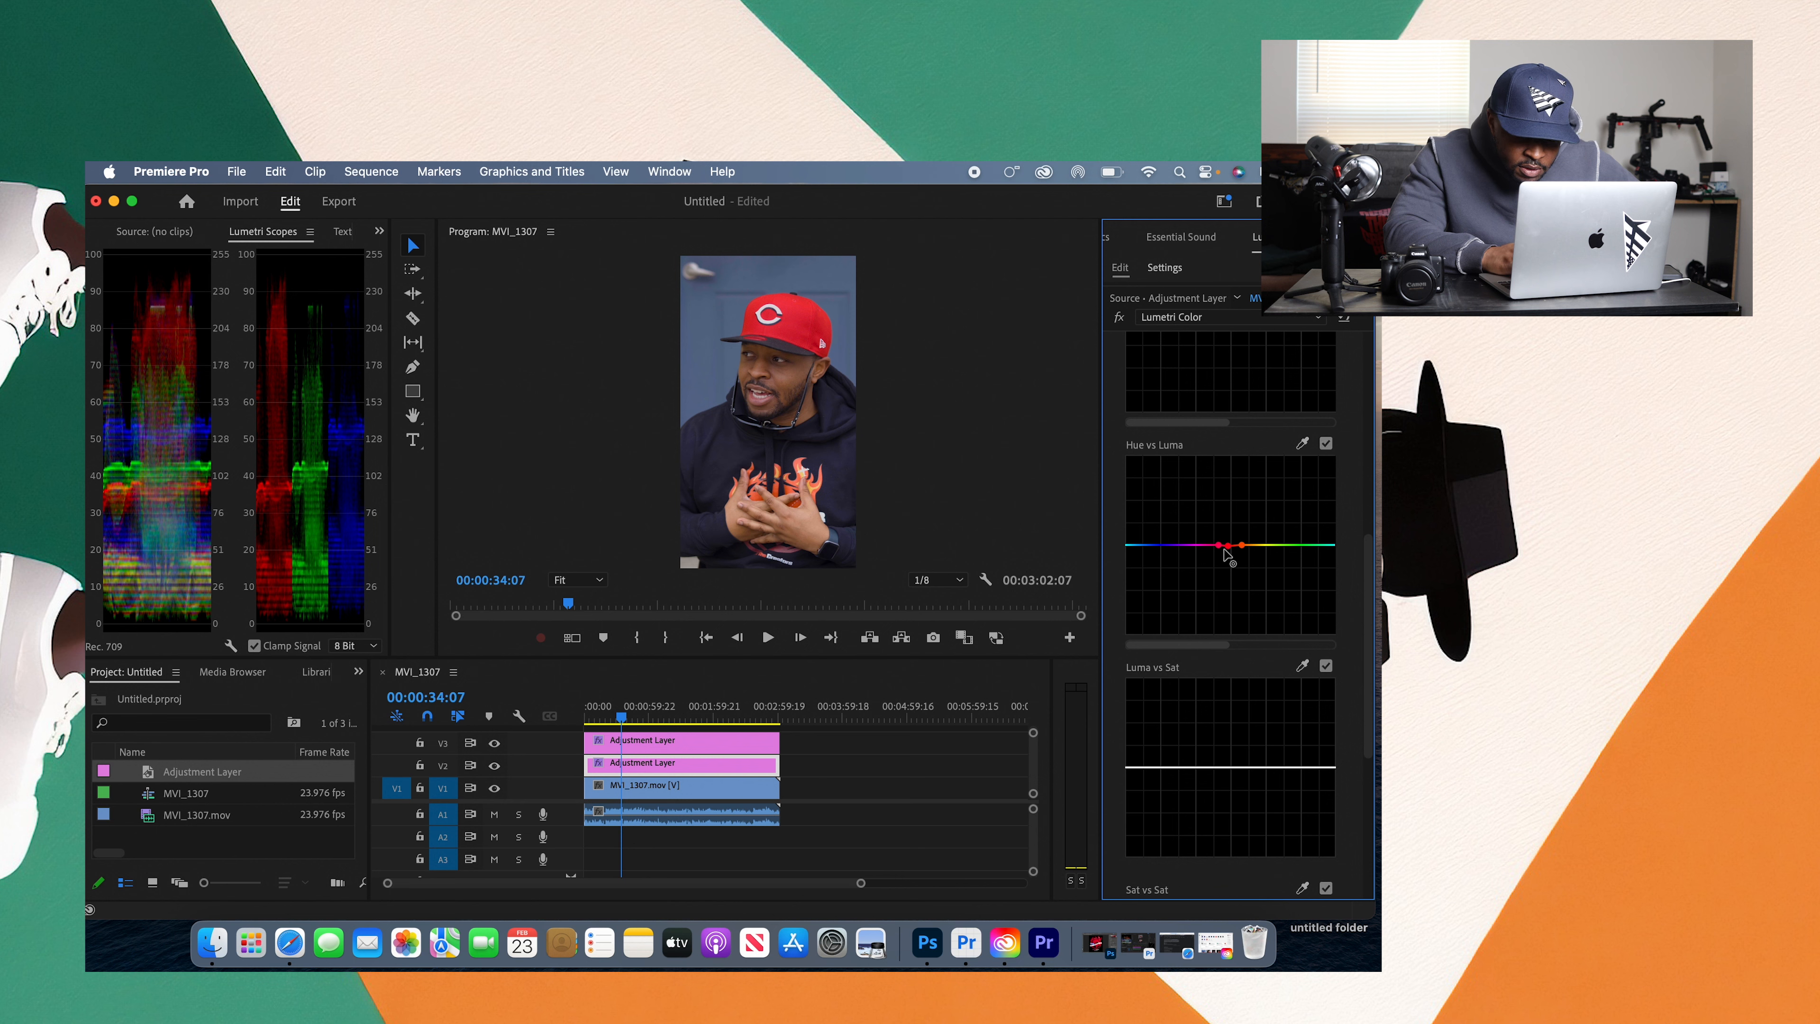
left_click_drag(1226, 547, 1228, 553)
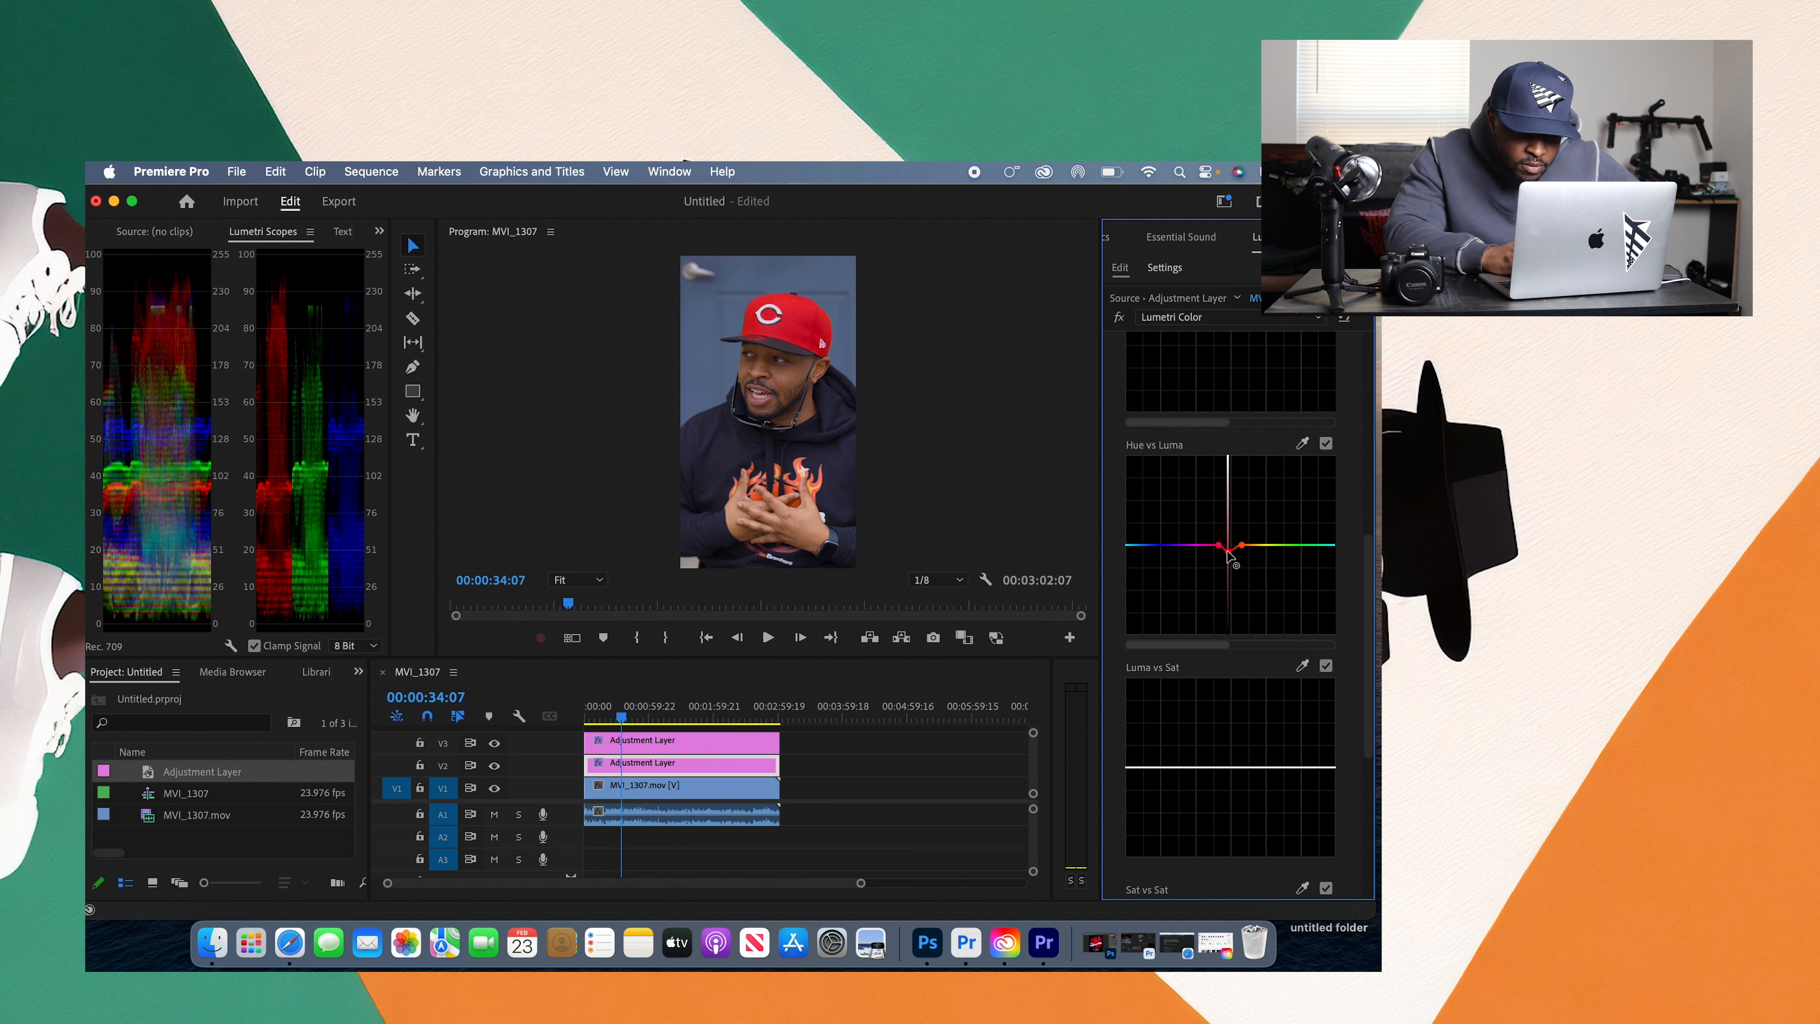
left_click_drag(1227, 556, 1228, 553)
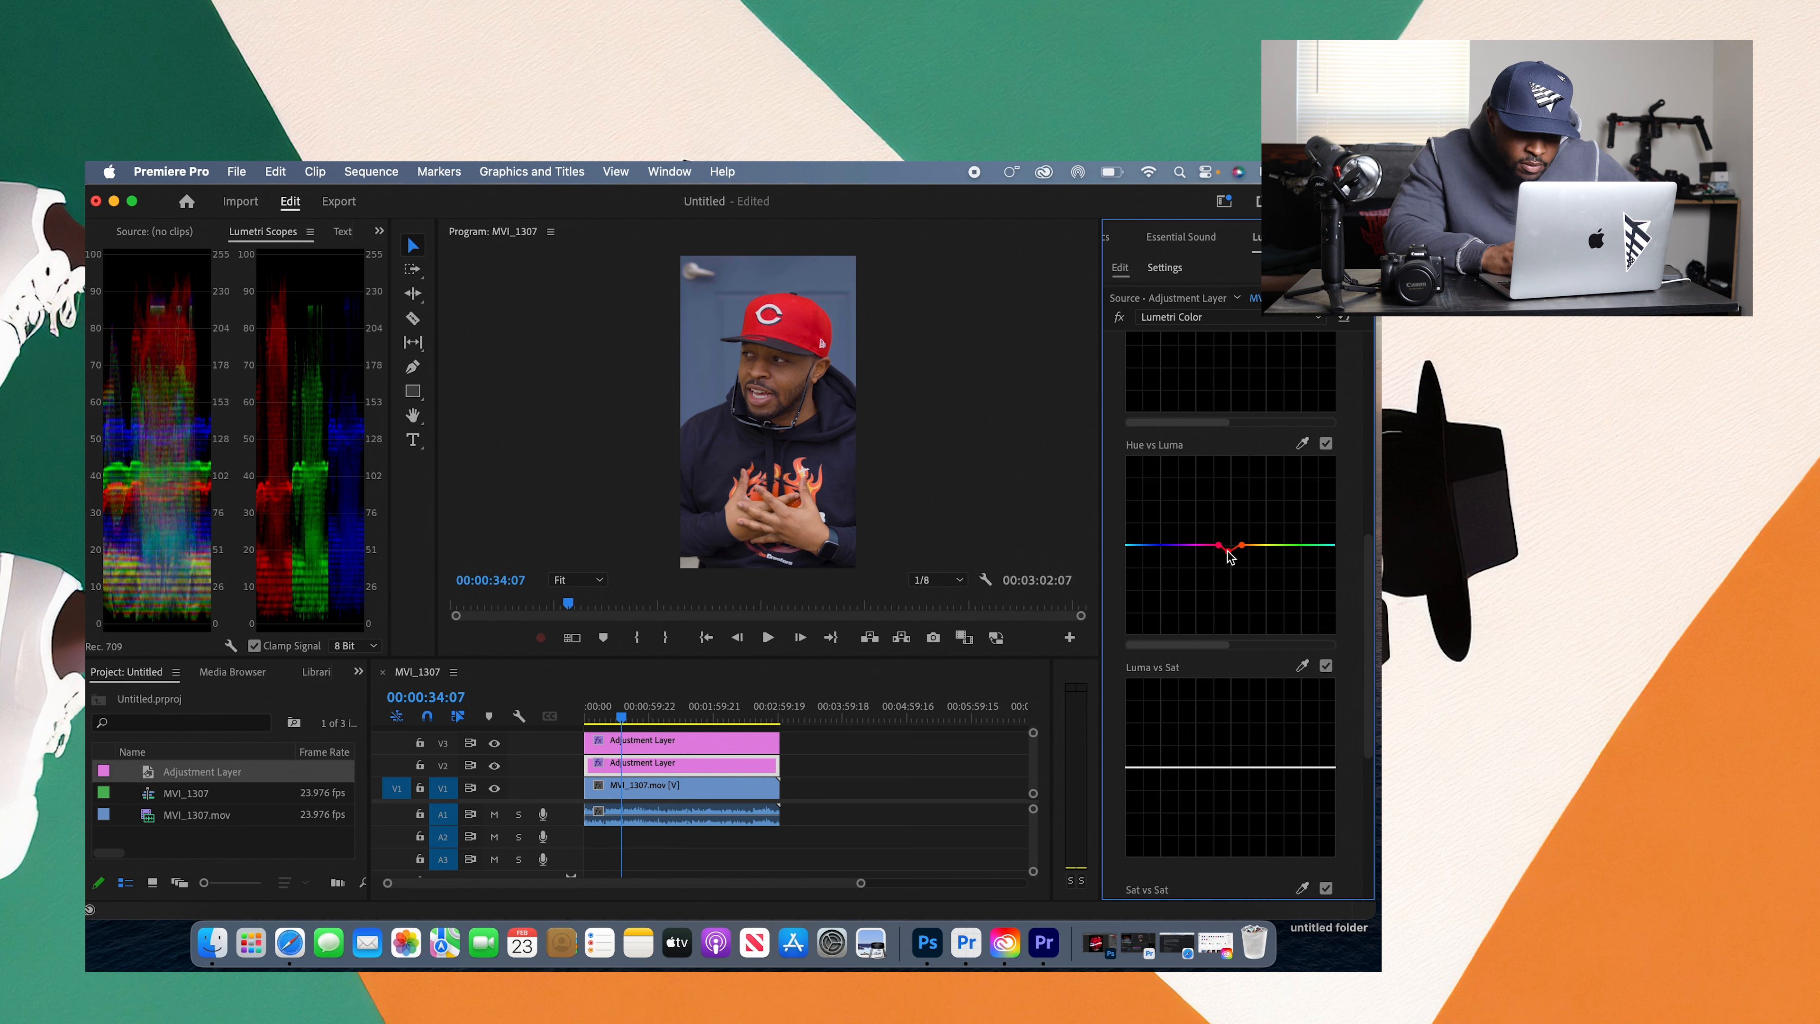
Step: Collapse the Curves section, open the Color Wheels & Match controls, and narrow the Lumetri Color area slightly
left_click_drag(1370, 595, 1370, 452)
left_click(1193, 355)
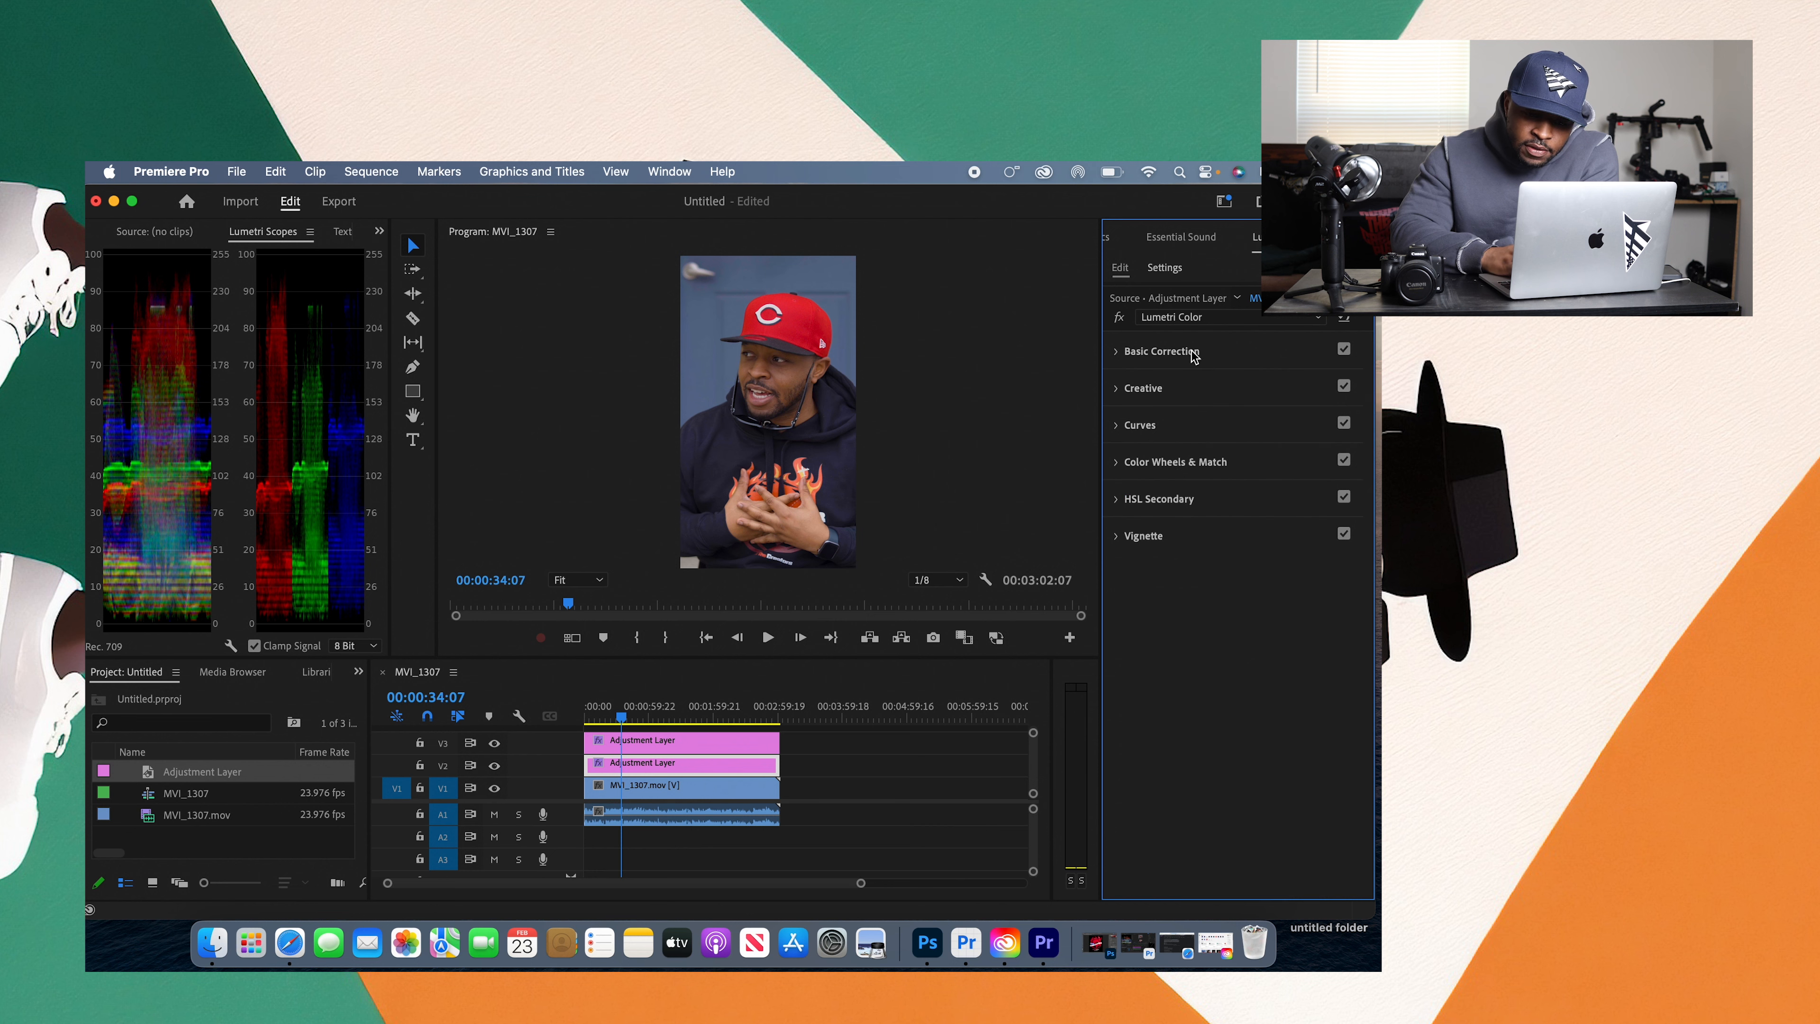
left_click(1204, 466)
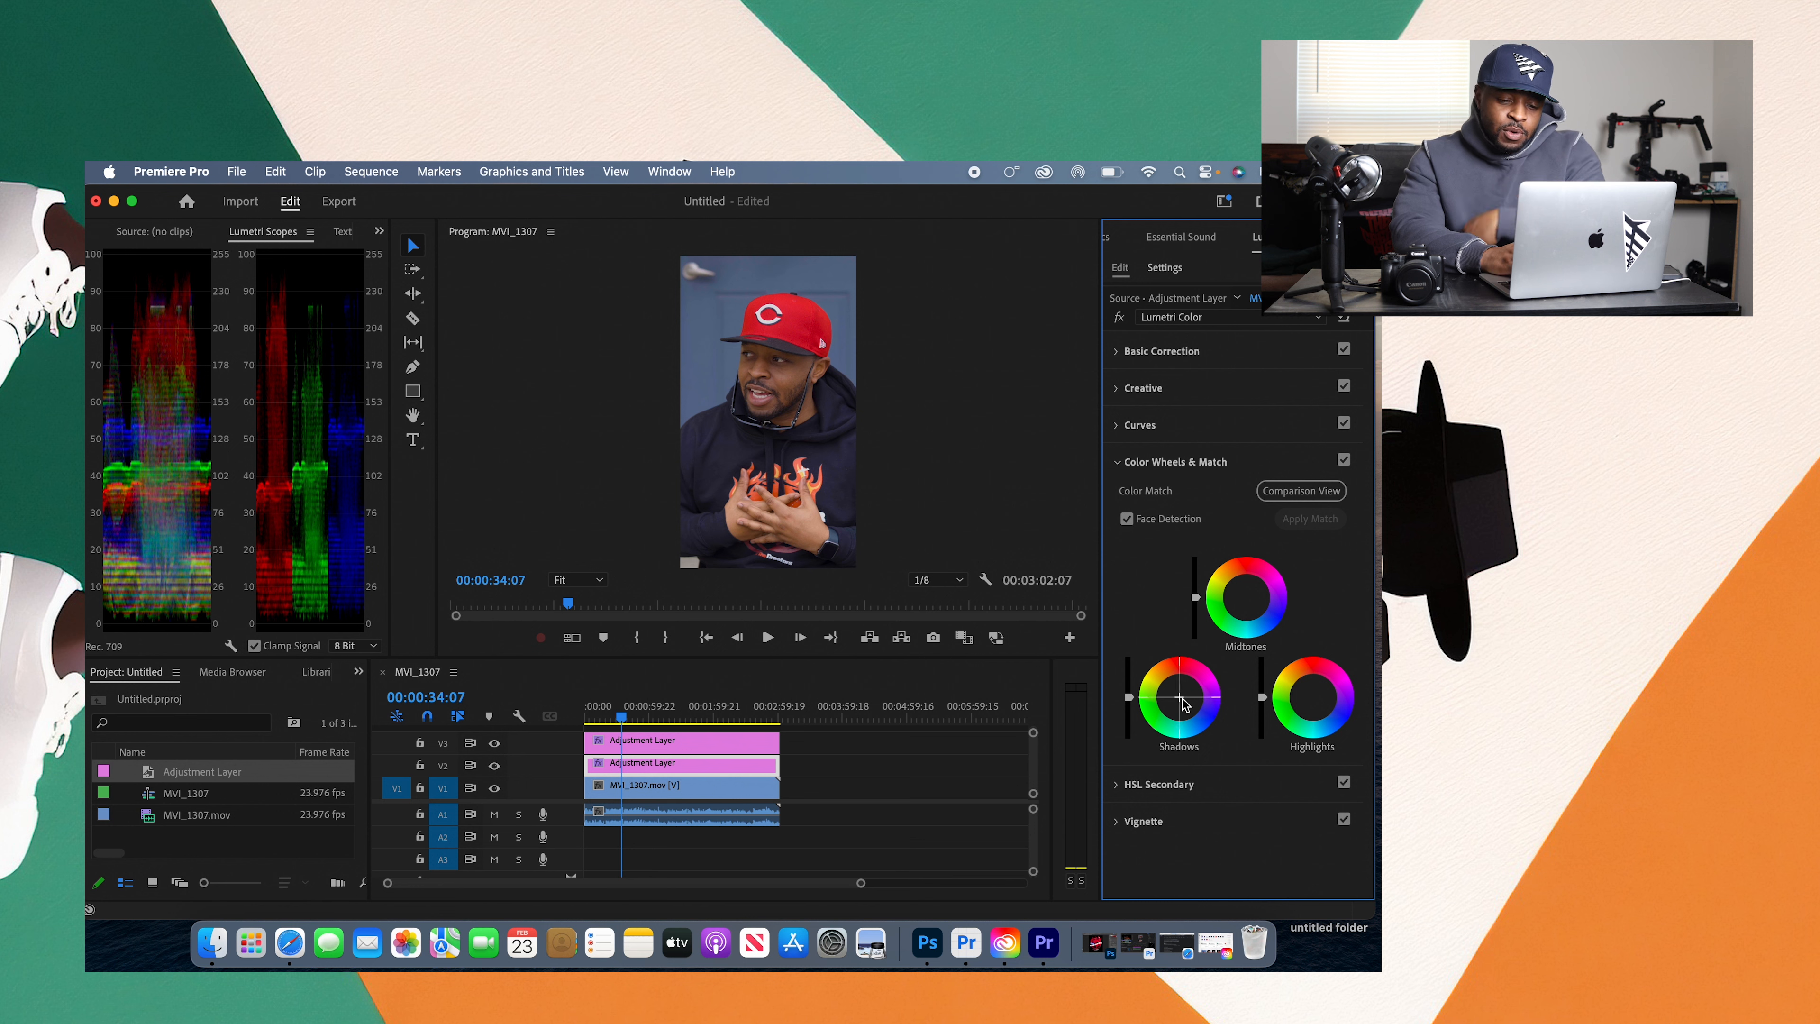
mouse_move(1102, 647)
left_mouse_down()
mouse_move(903, 670)
mouse_move(820, 718)
mouse_move(1115, 655)
left_mouse_up()
left_click_drag(783, 748, 1091, 747)
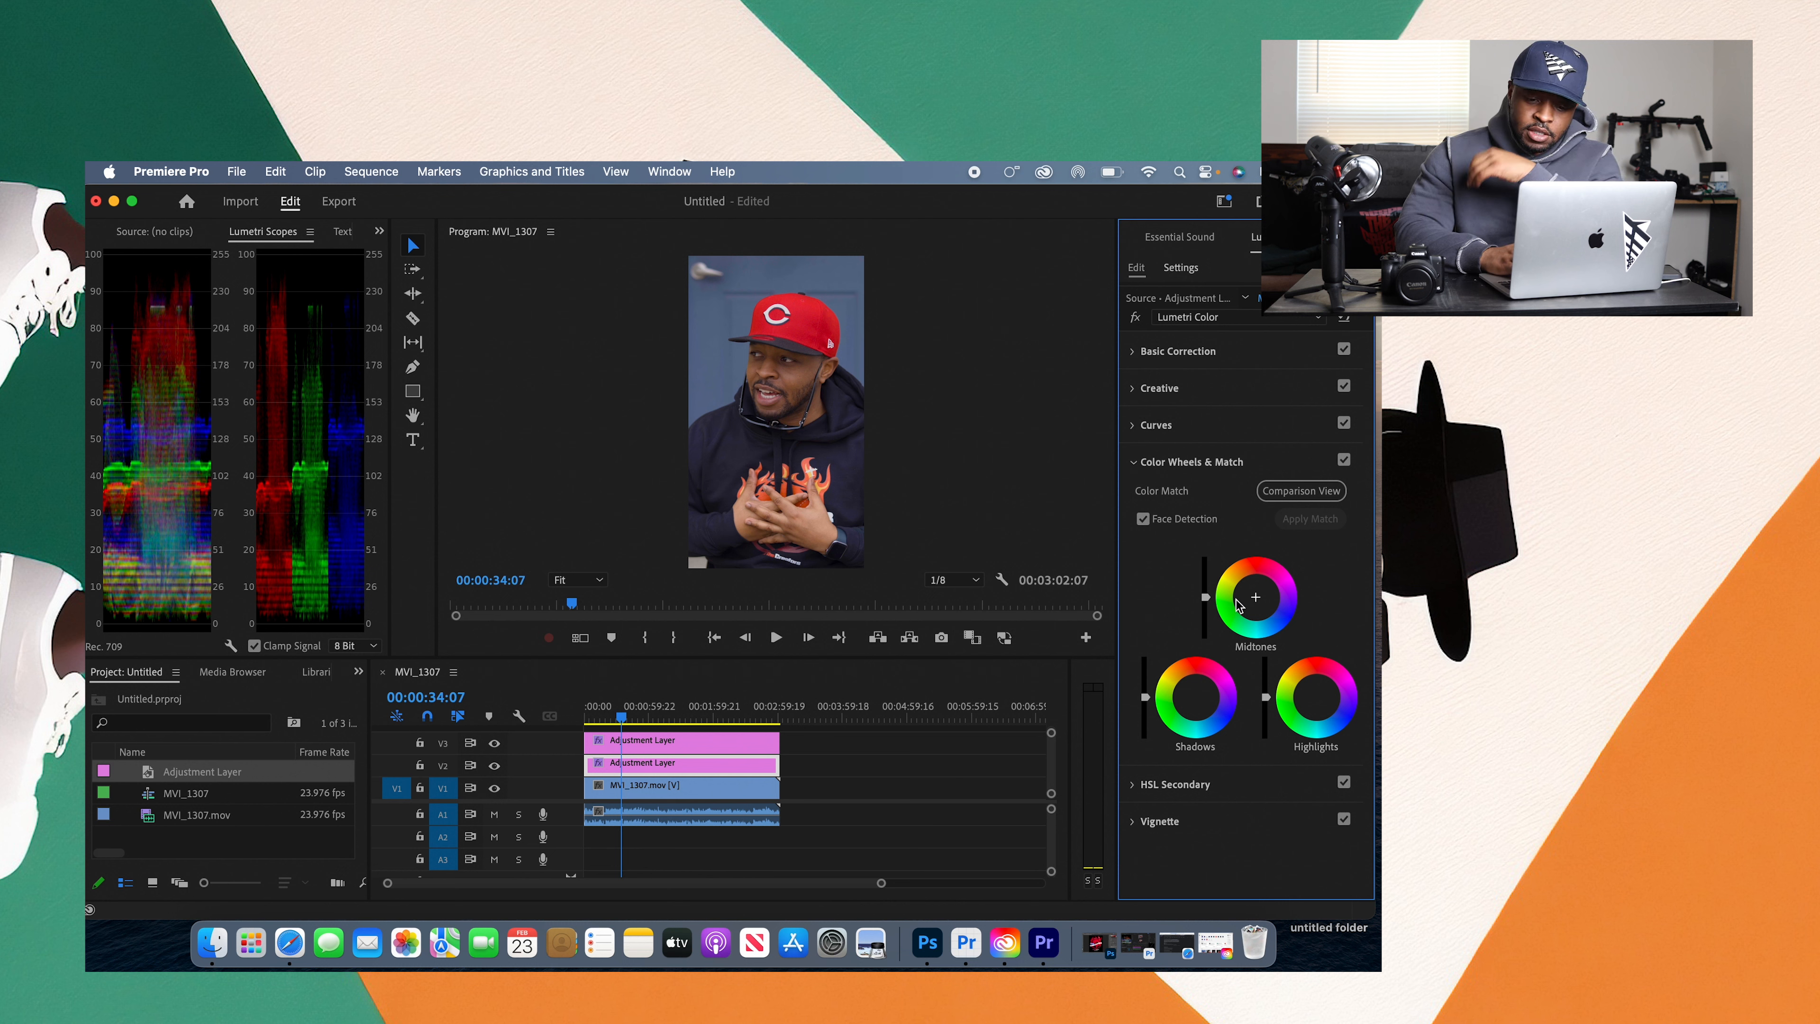
Step: Try adjusting the midtones, highlights and shadows luminance sliders one at a time, resetting each to its default
left_click_drag(1205, 602, 1205, 586)
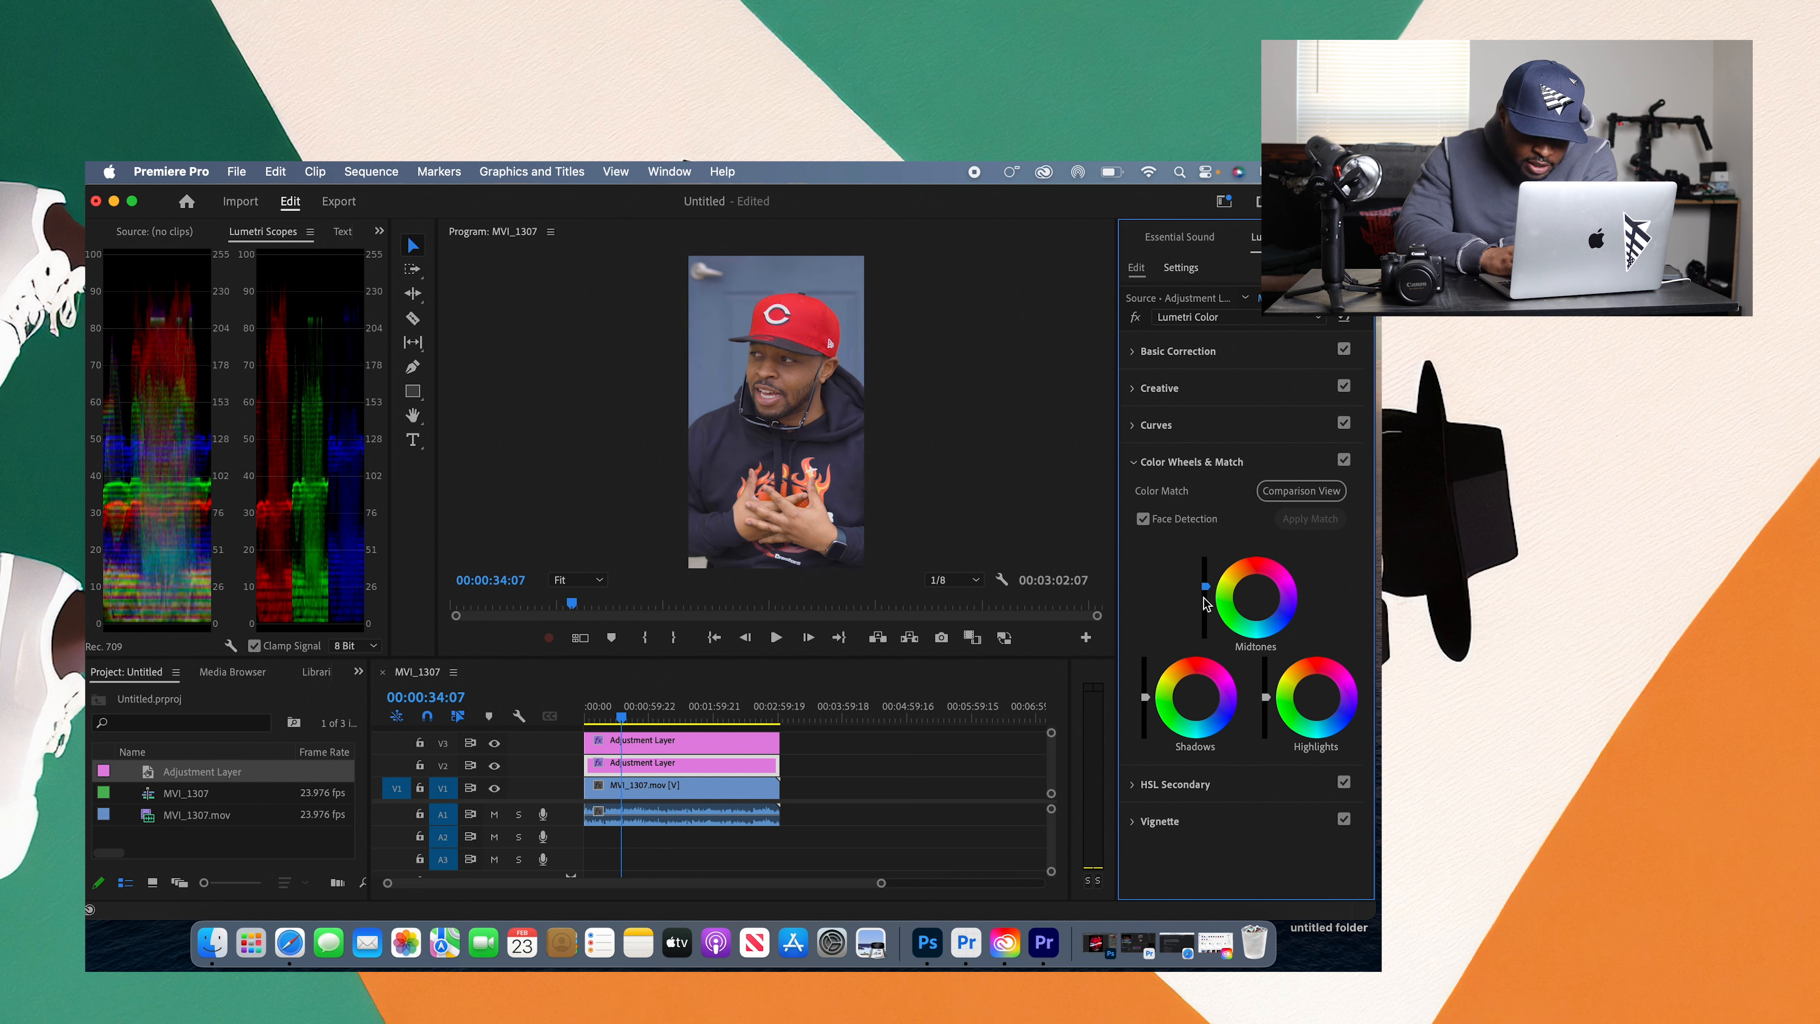
double_click(1204, 587)
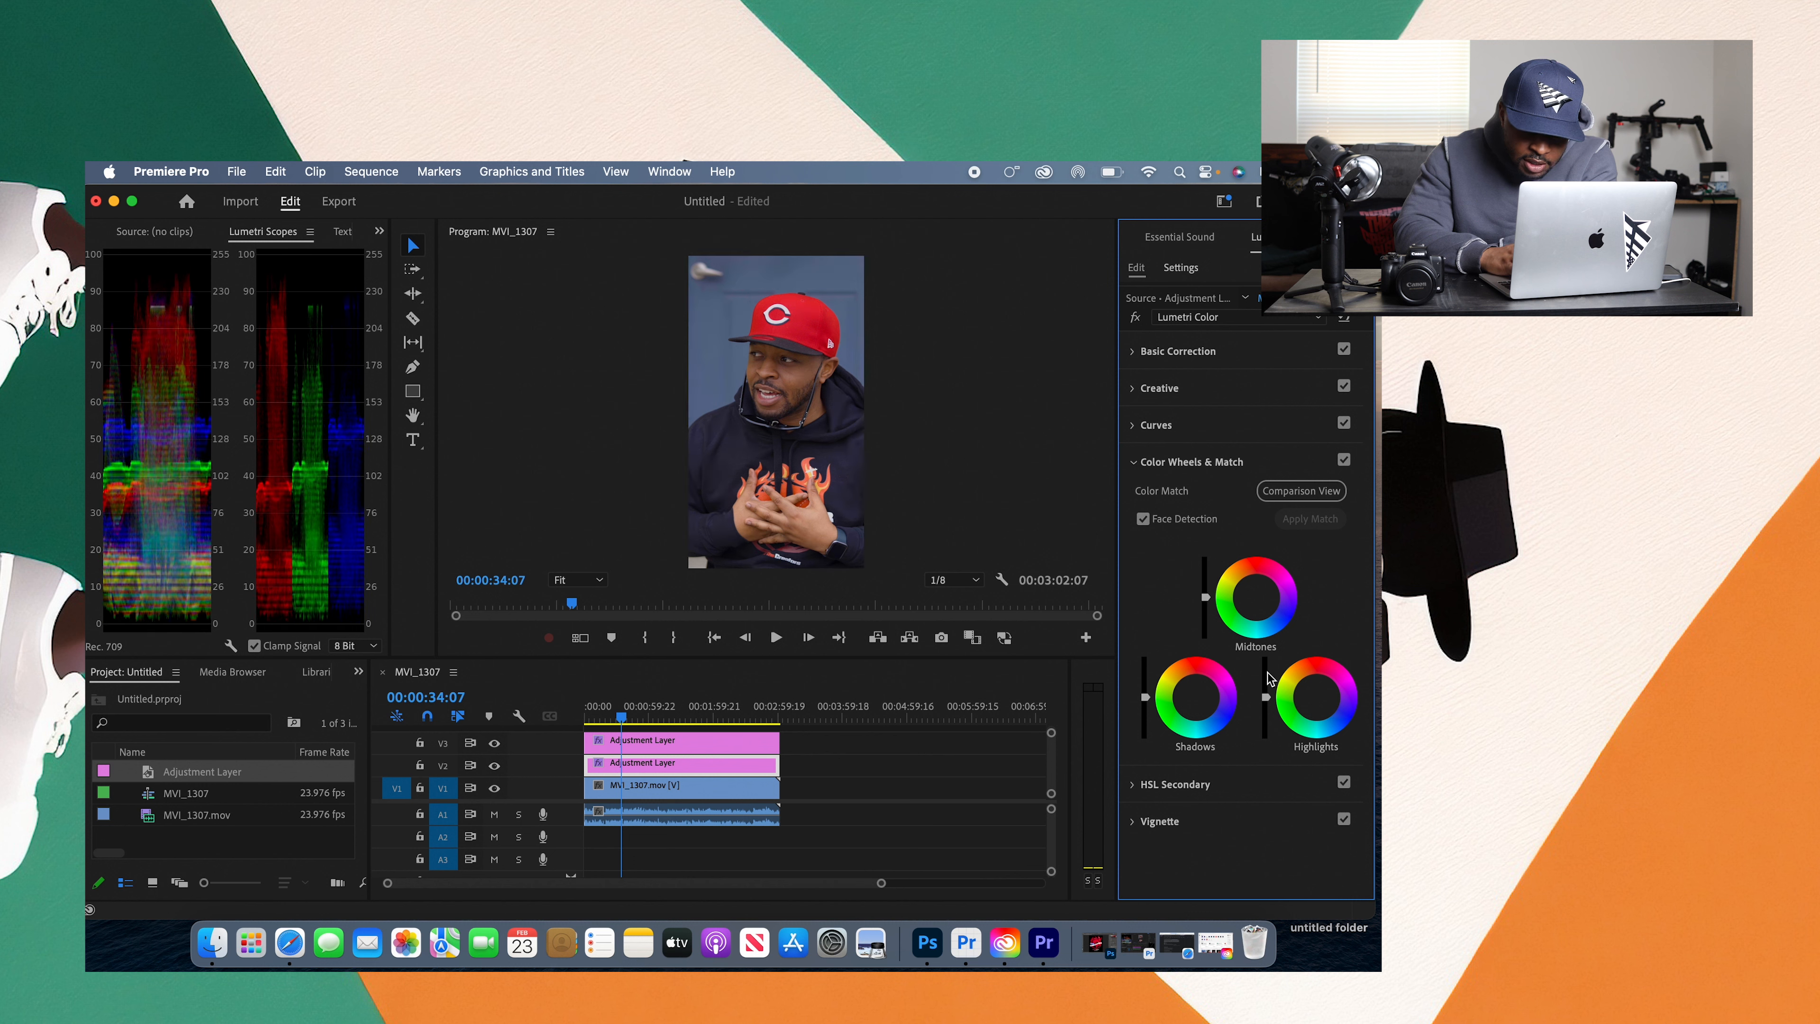
left_click_drag(1265, 698, 1266, 686)
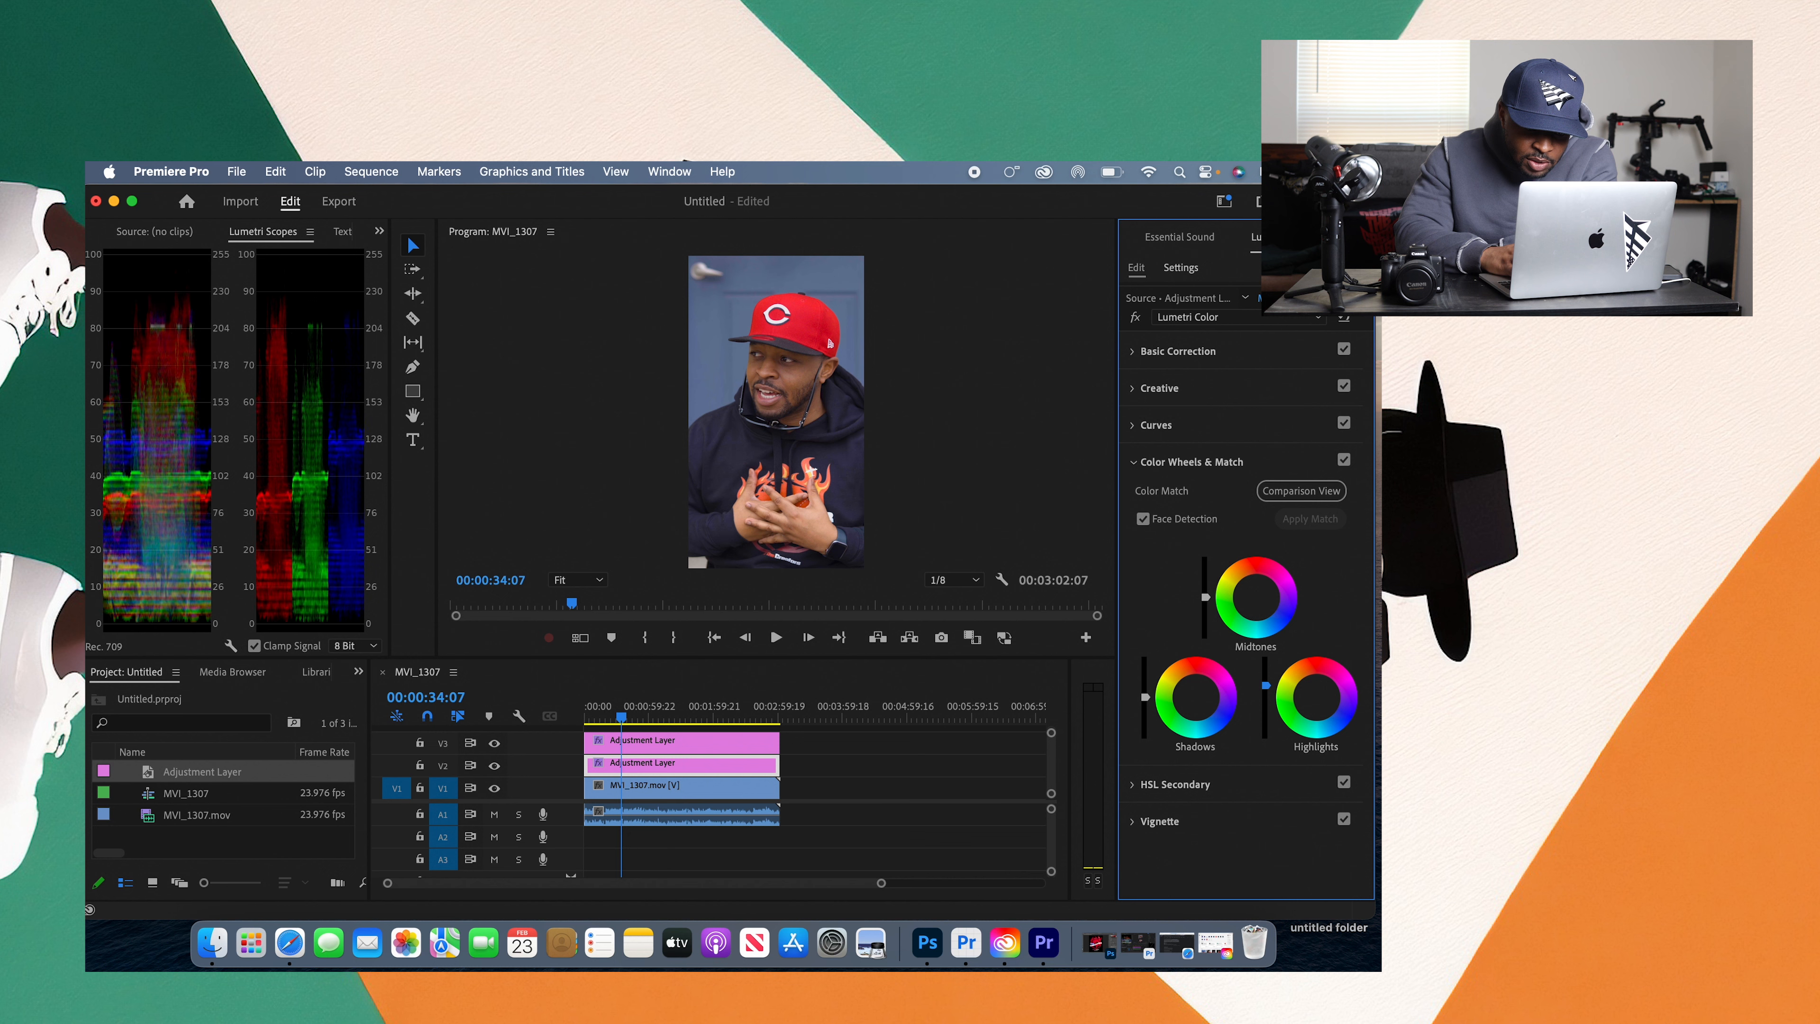
double_click(1266, 702)
left_click(1145, 697)
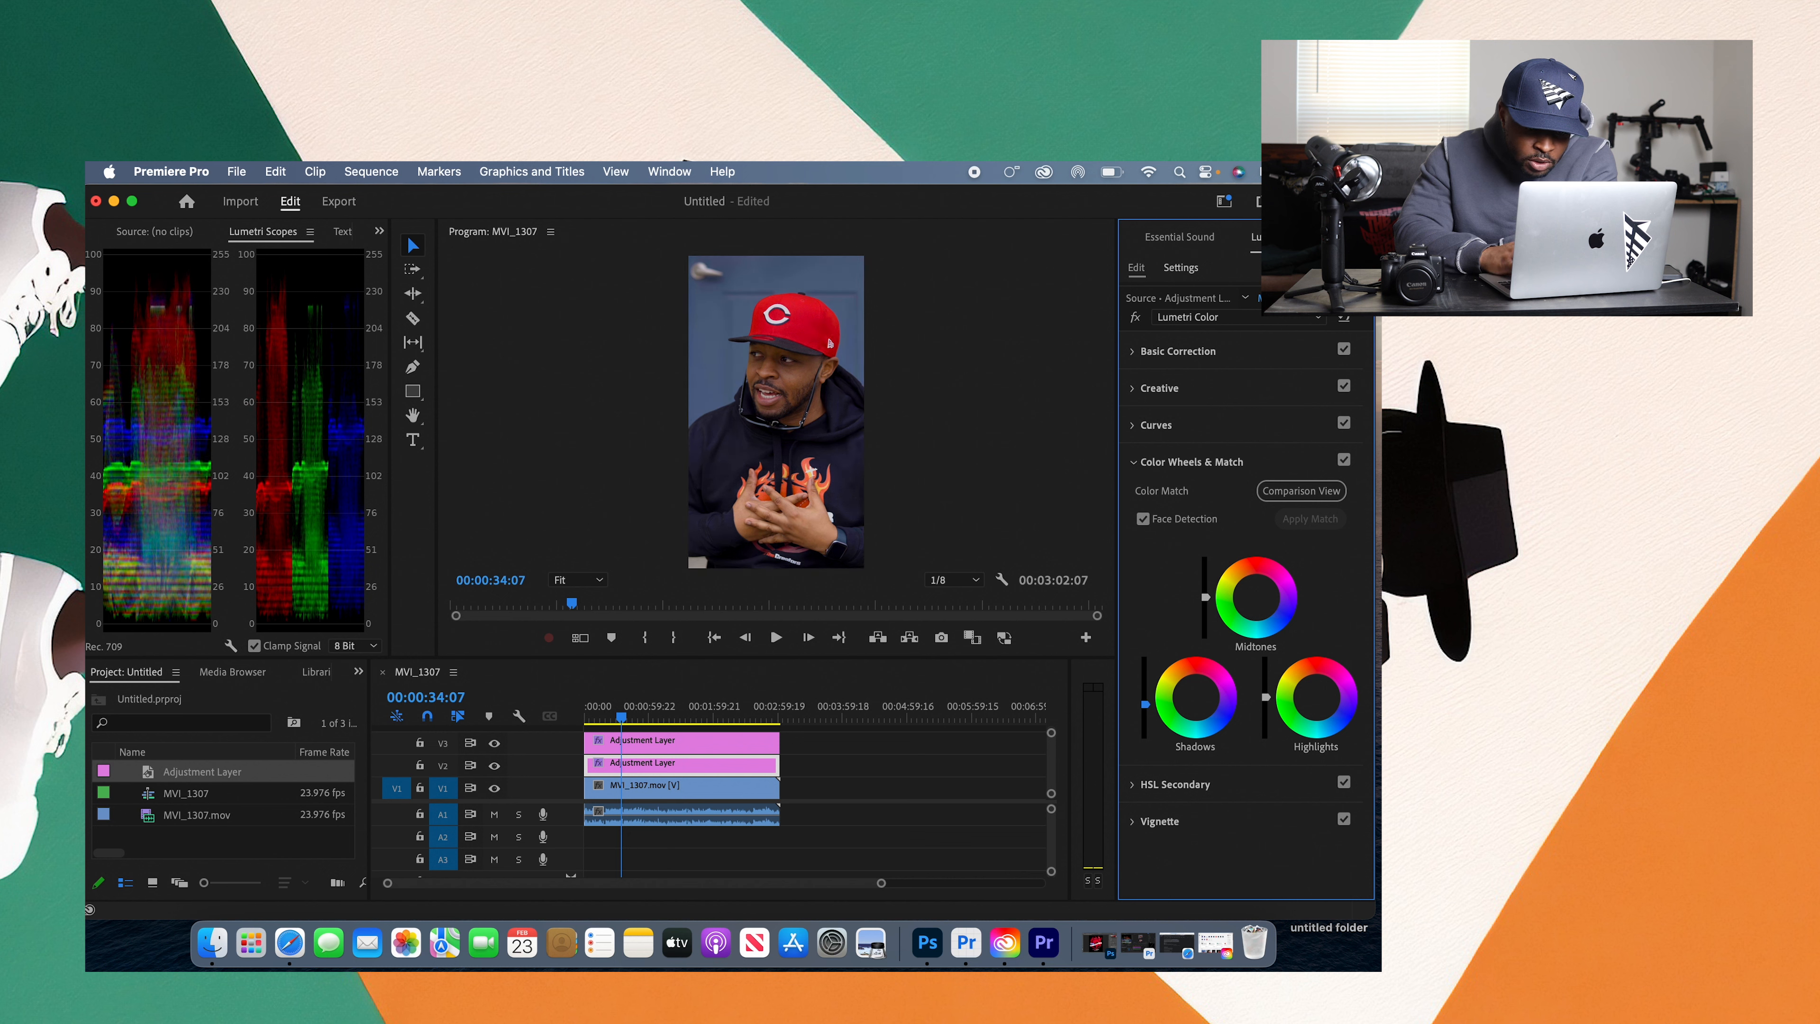
left_click_drag(1145, 704, 1145, 688)
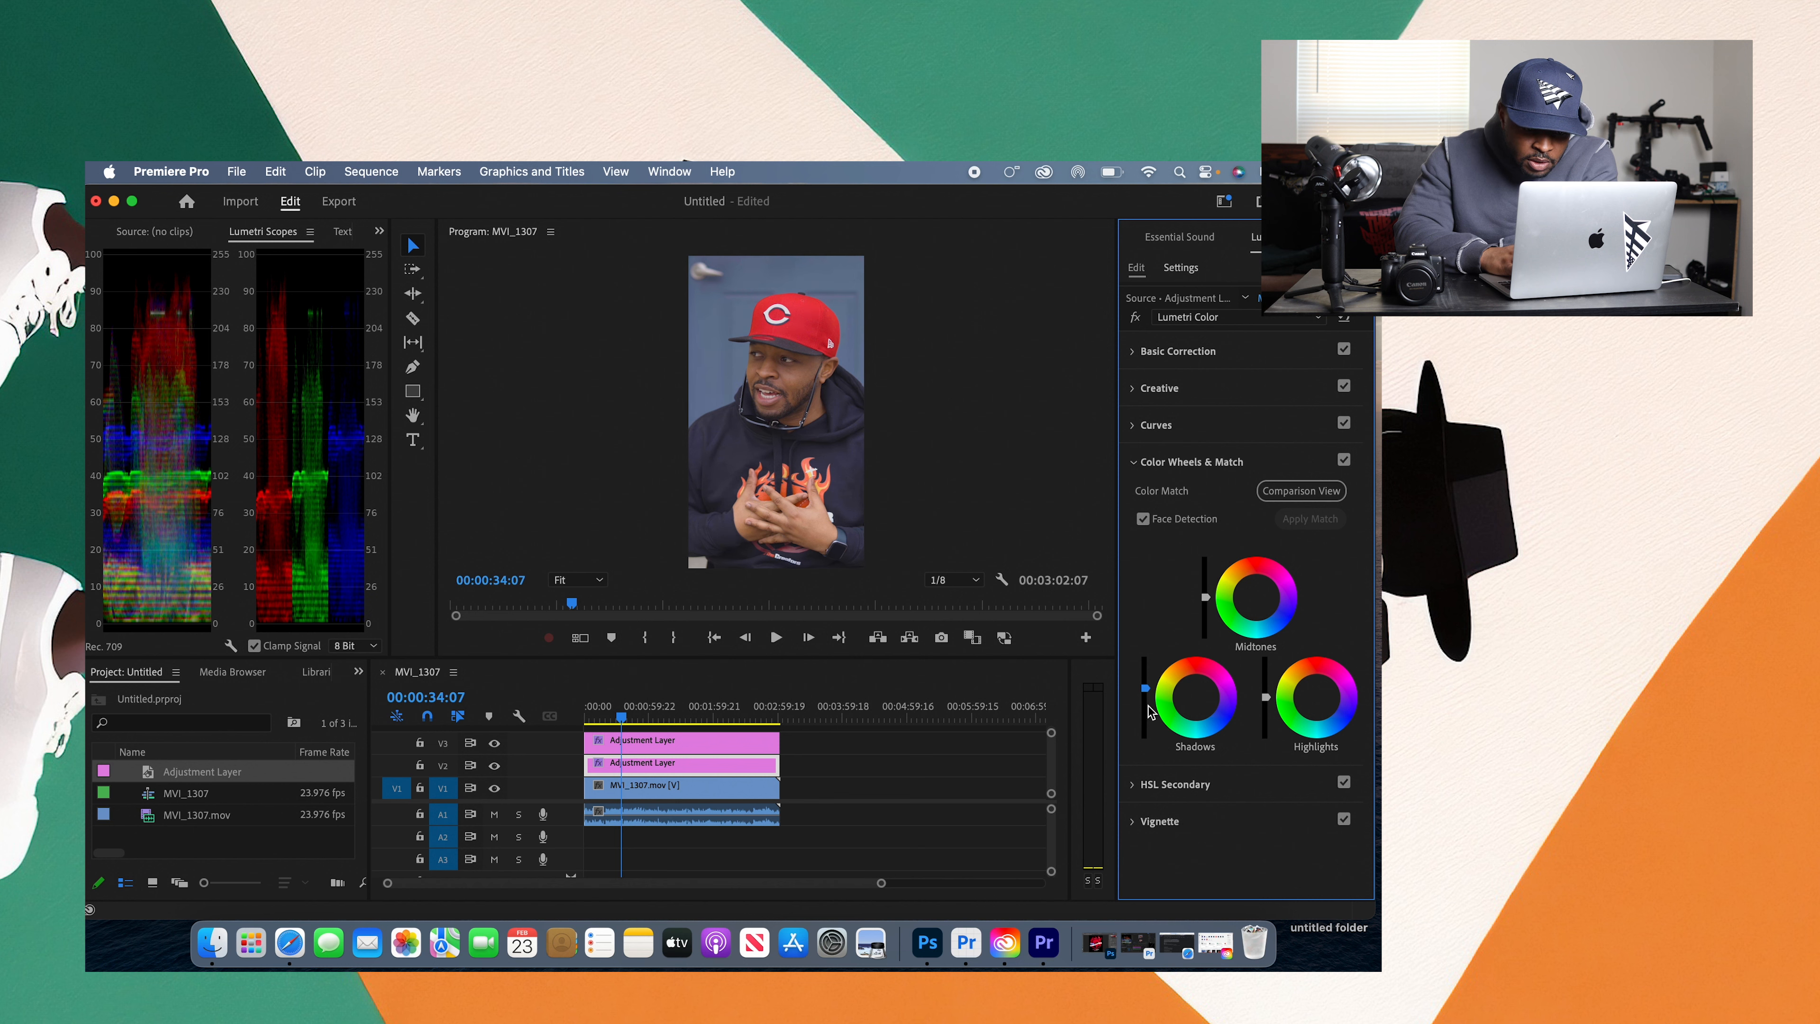
double_click(1144, 689)
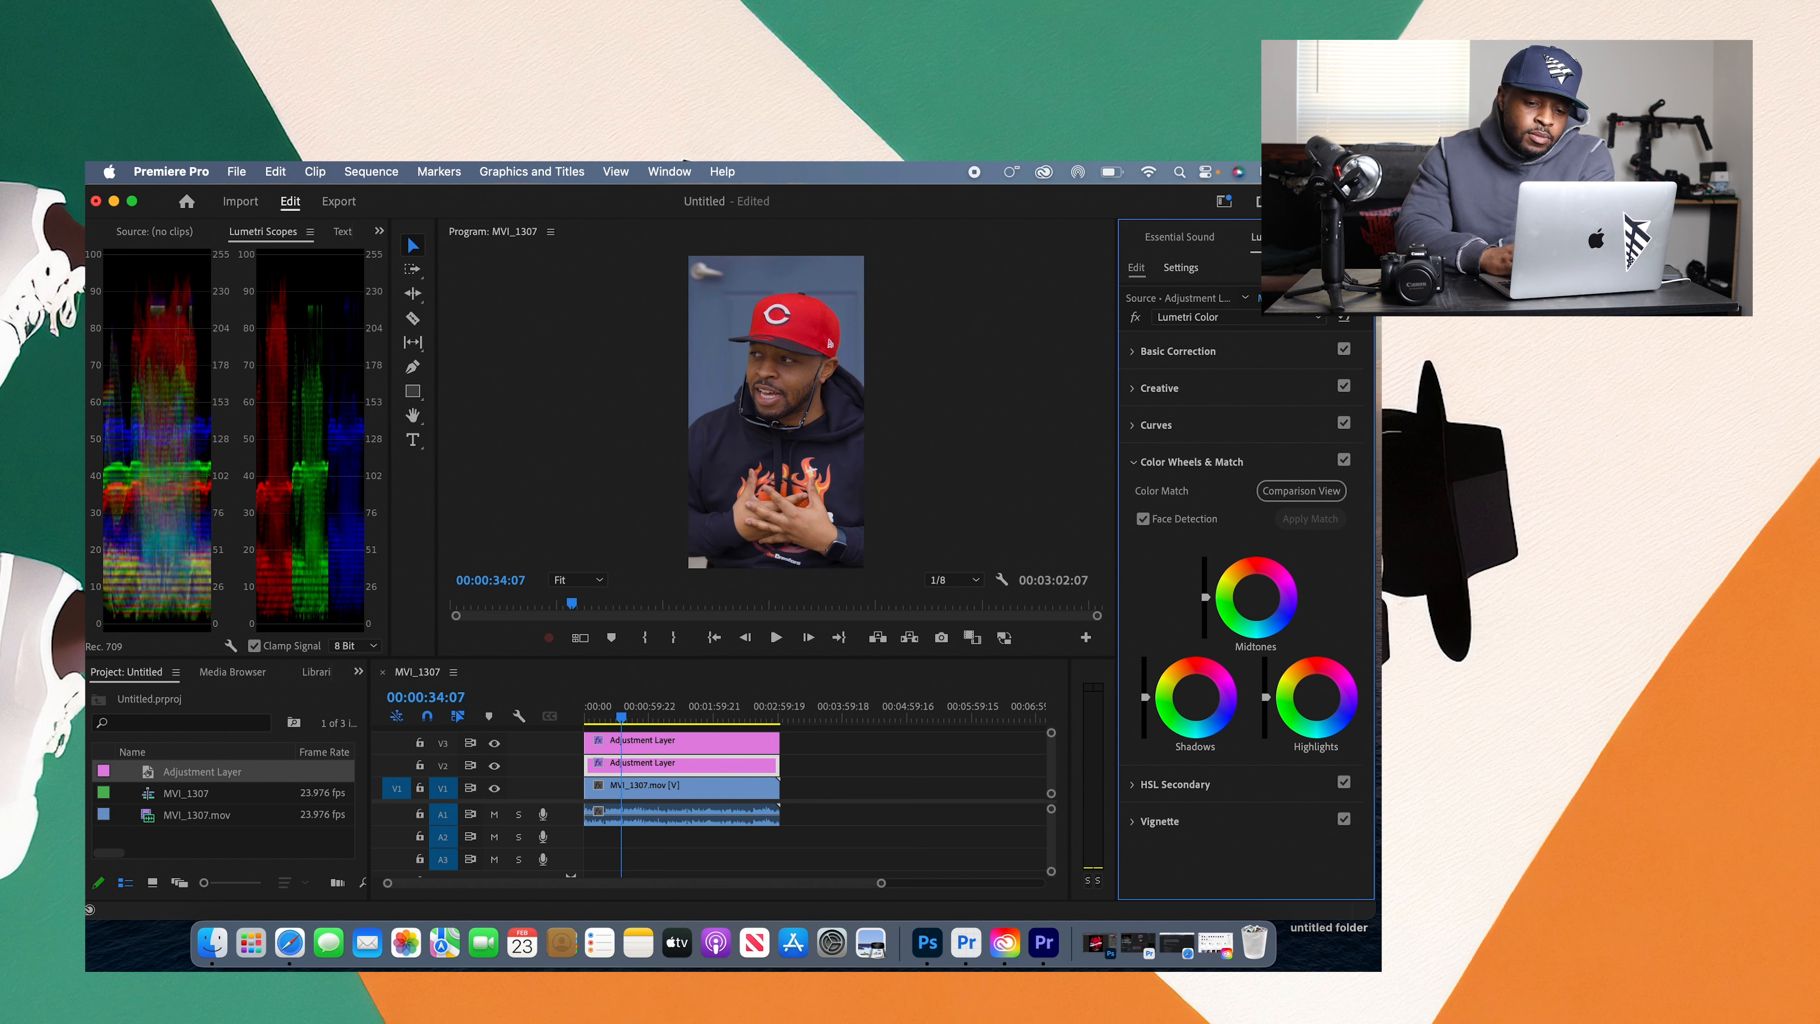
Step: Lower the midtones slightly, raise the shadows and highlights slightly, and play a short part of the clip to check the look
left_click_drag(1205, 599, 1205, 601)
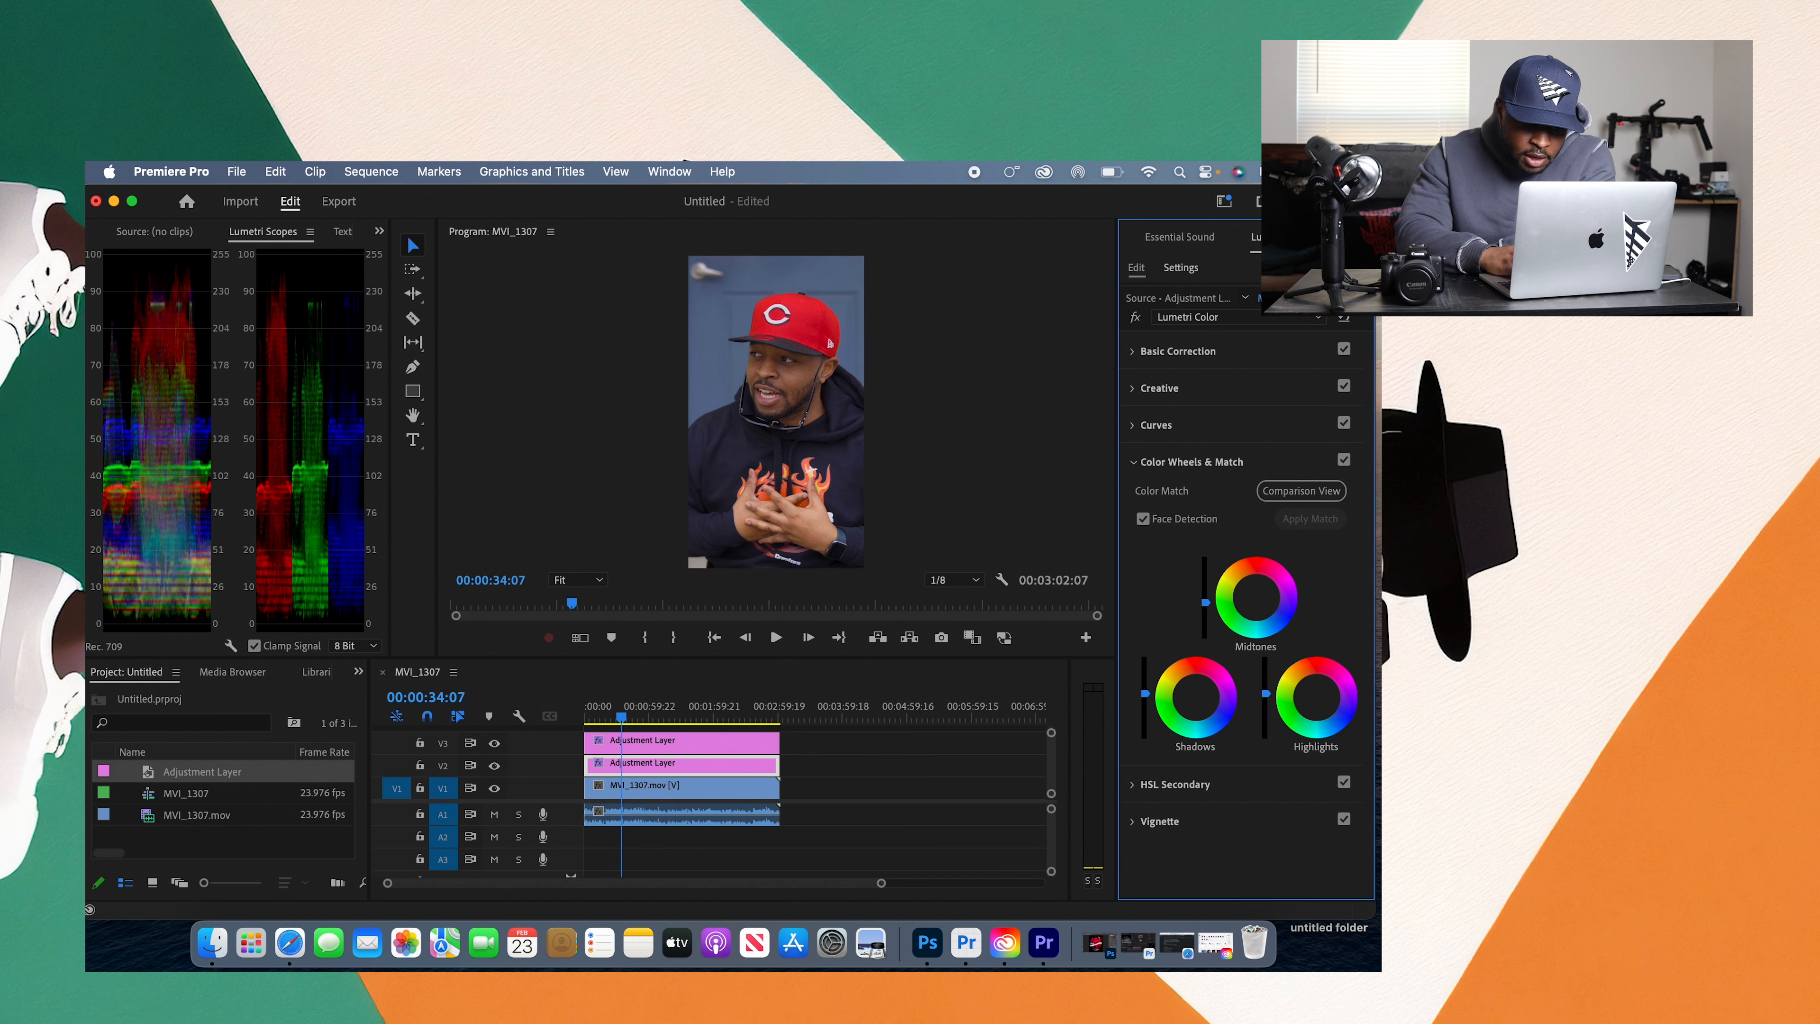
left_click(775, 637)
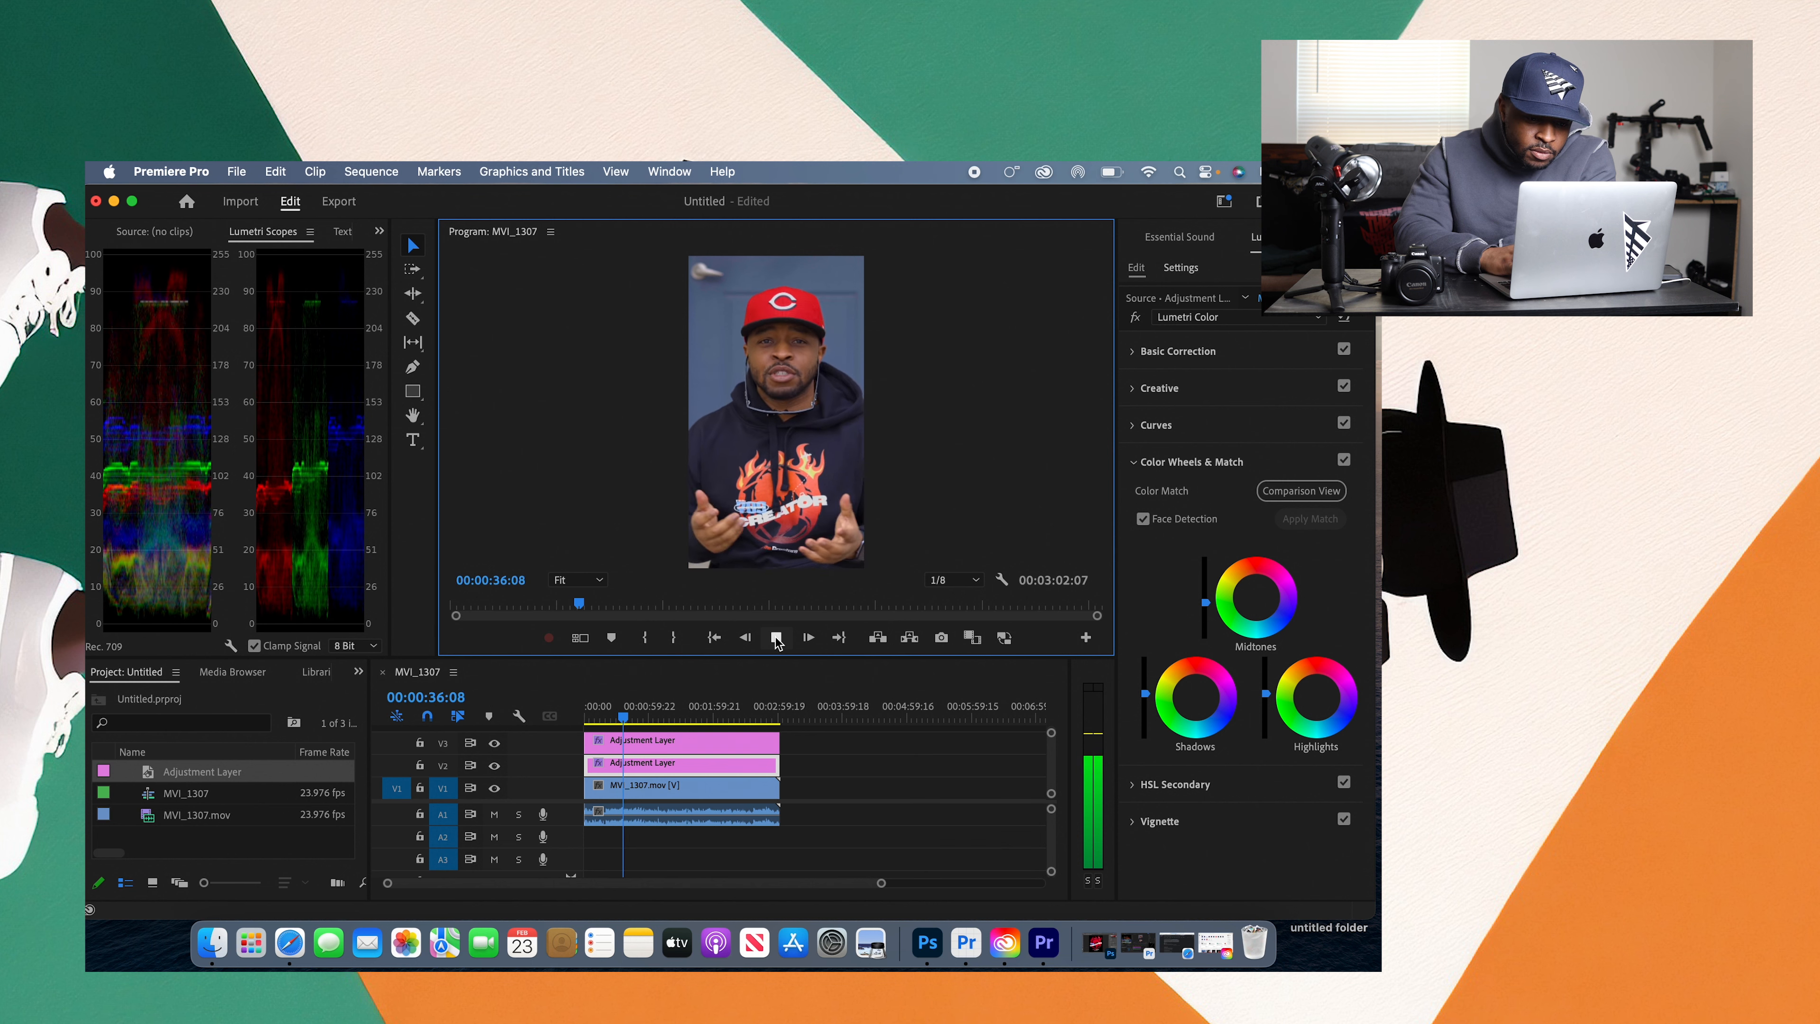
left_click(775, 637)
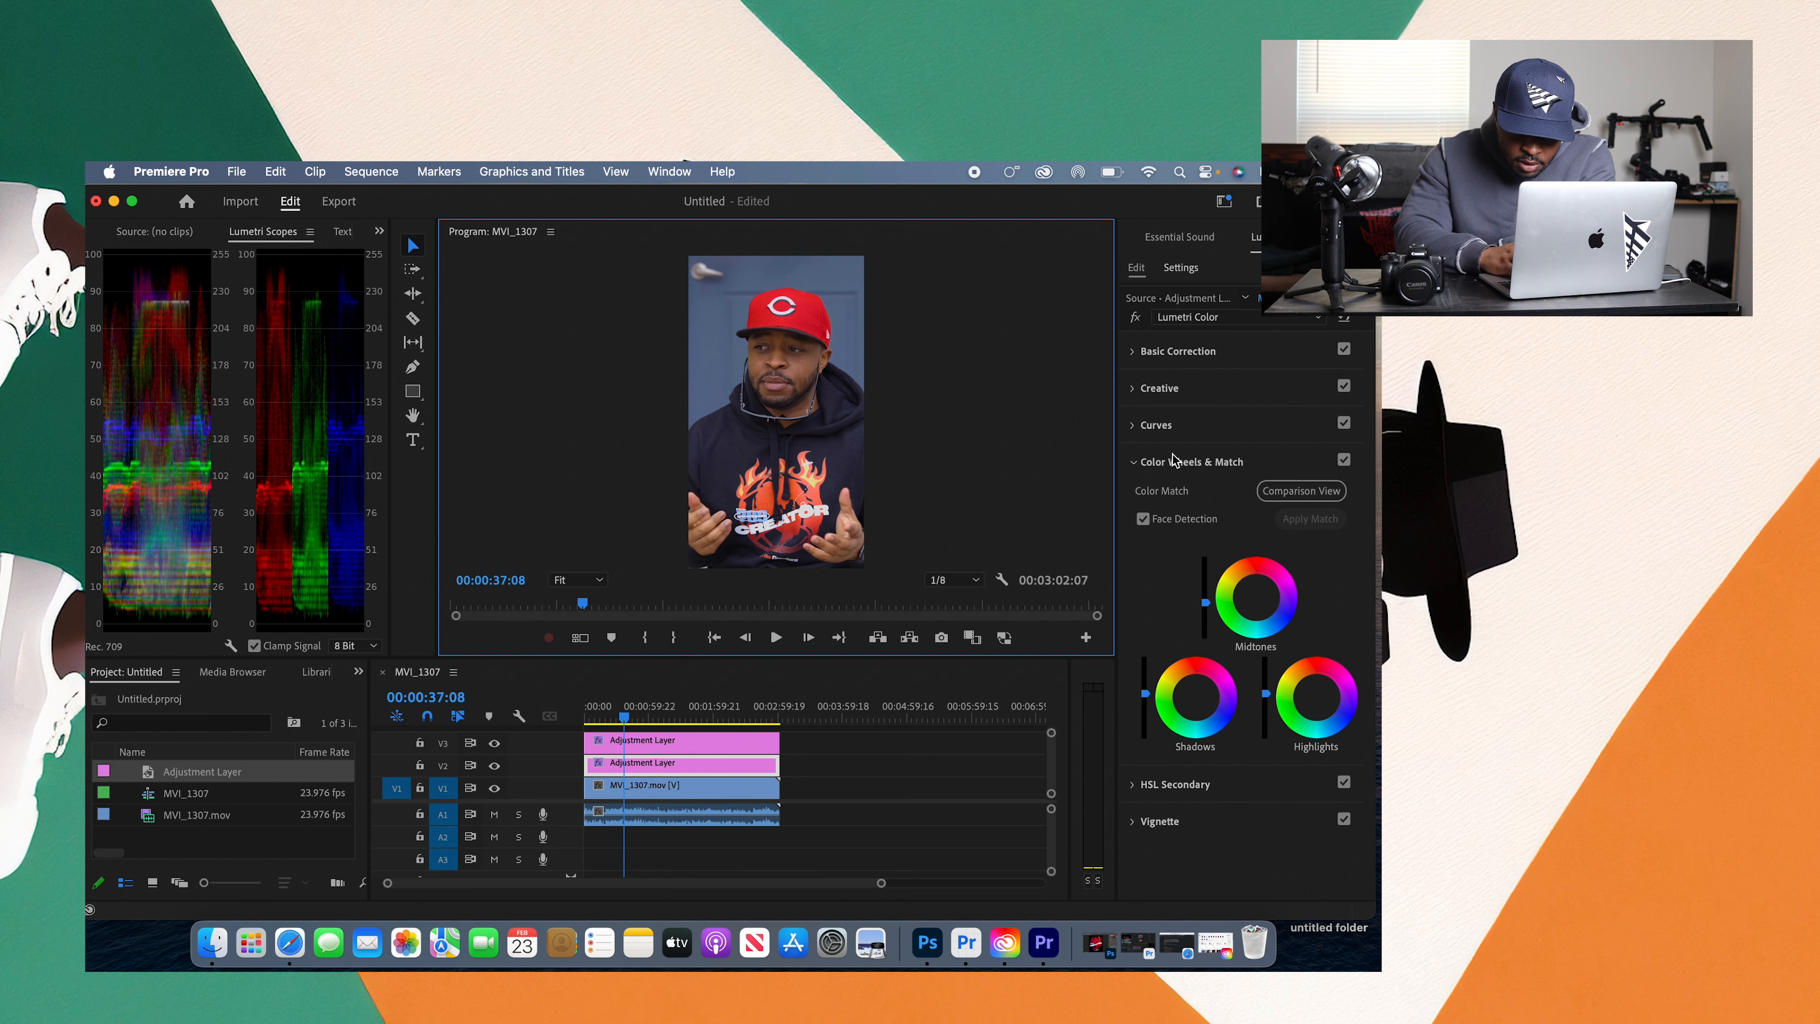
Step: Open the HSL Secondary Key controls and sample the blue backdrop as the key color
left_click(1173, 467)
left_click(1175, 498)
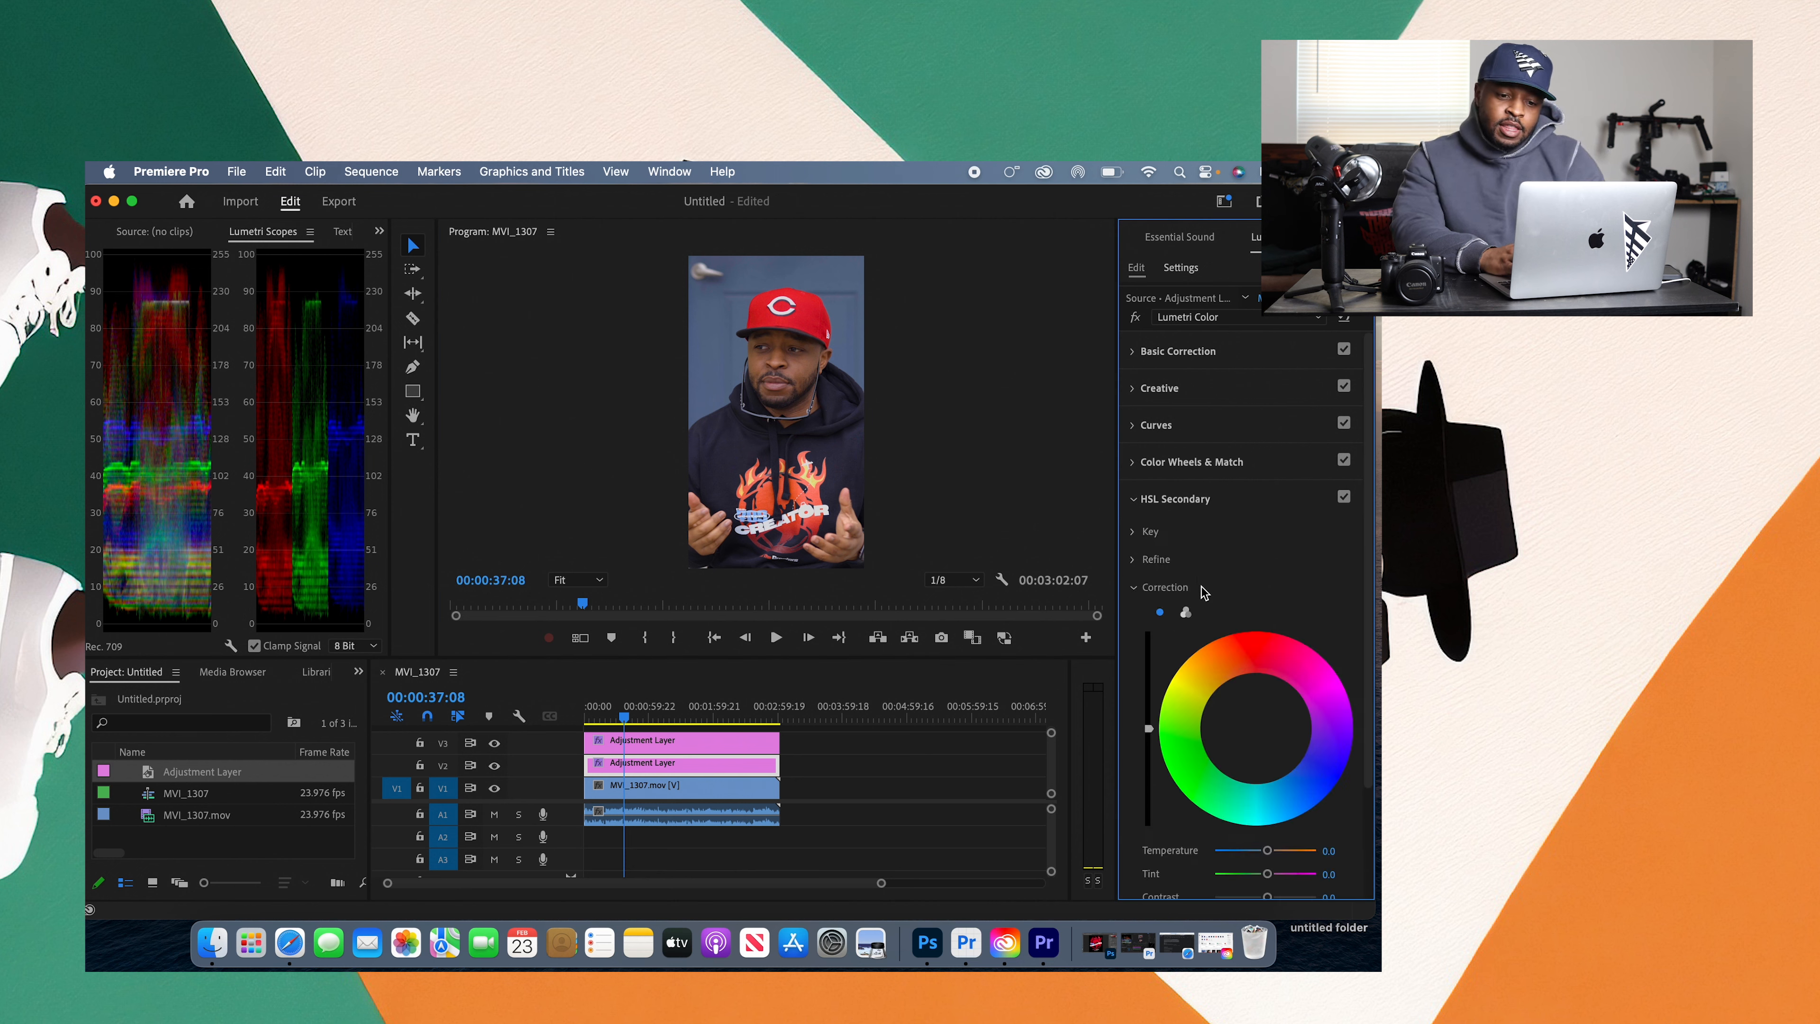
left_click_drag(1370, 631, 1368, 775)
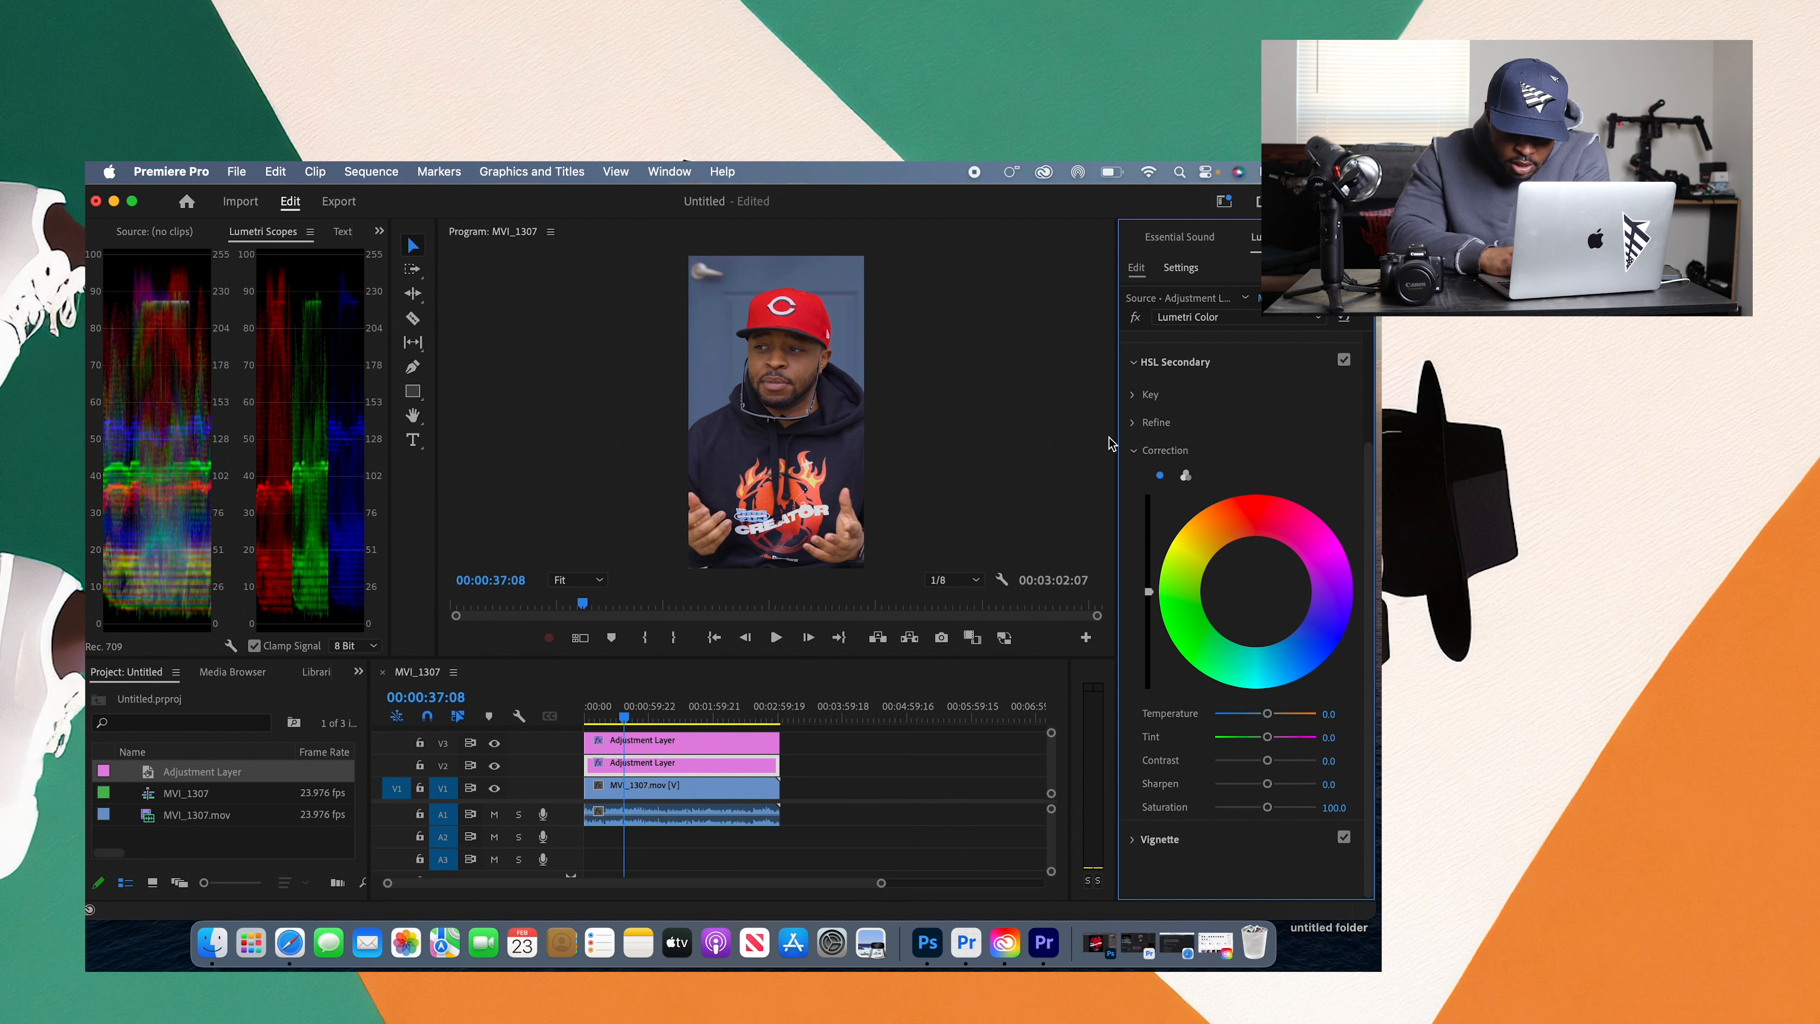
left_click(1135, 452)
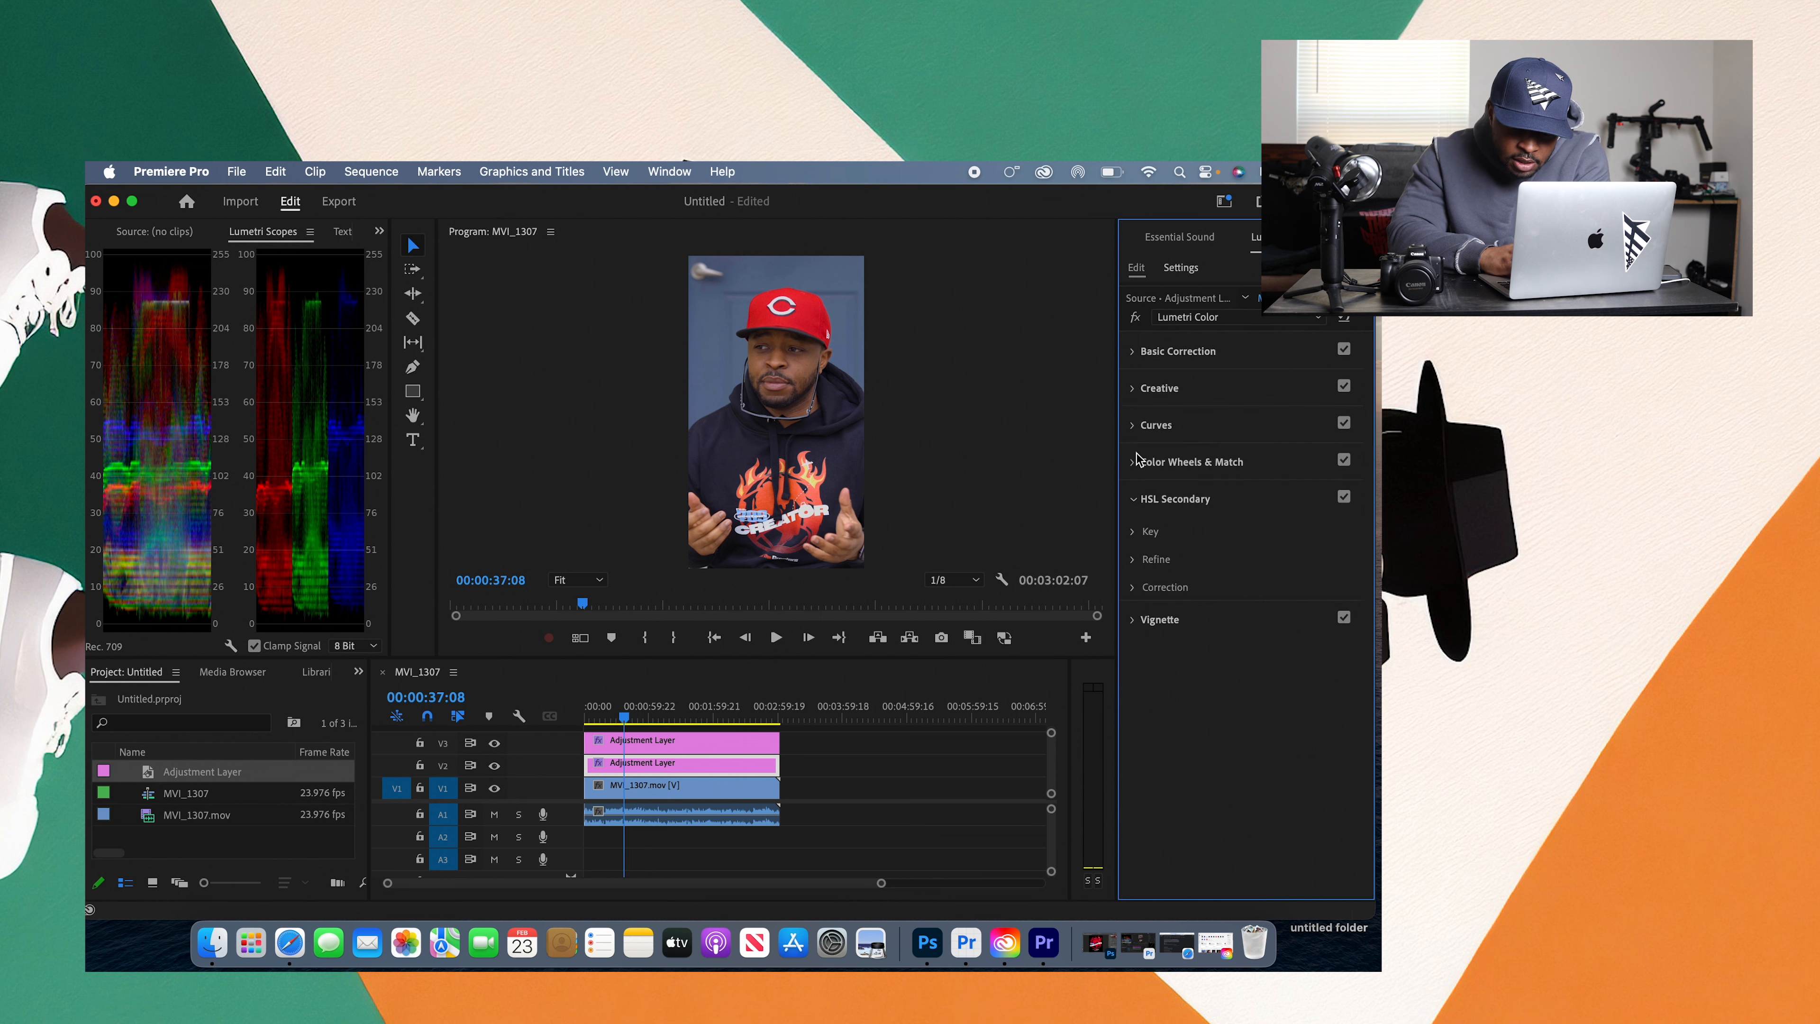
left_click(1134, 531)
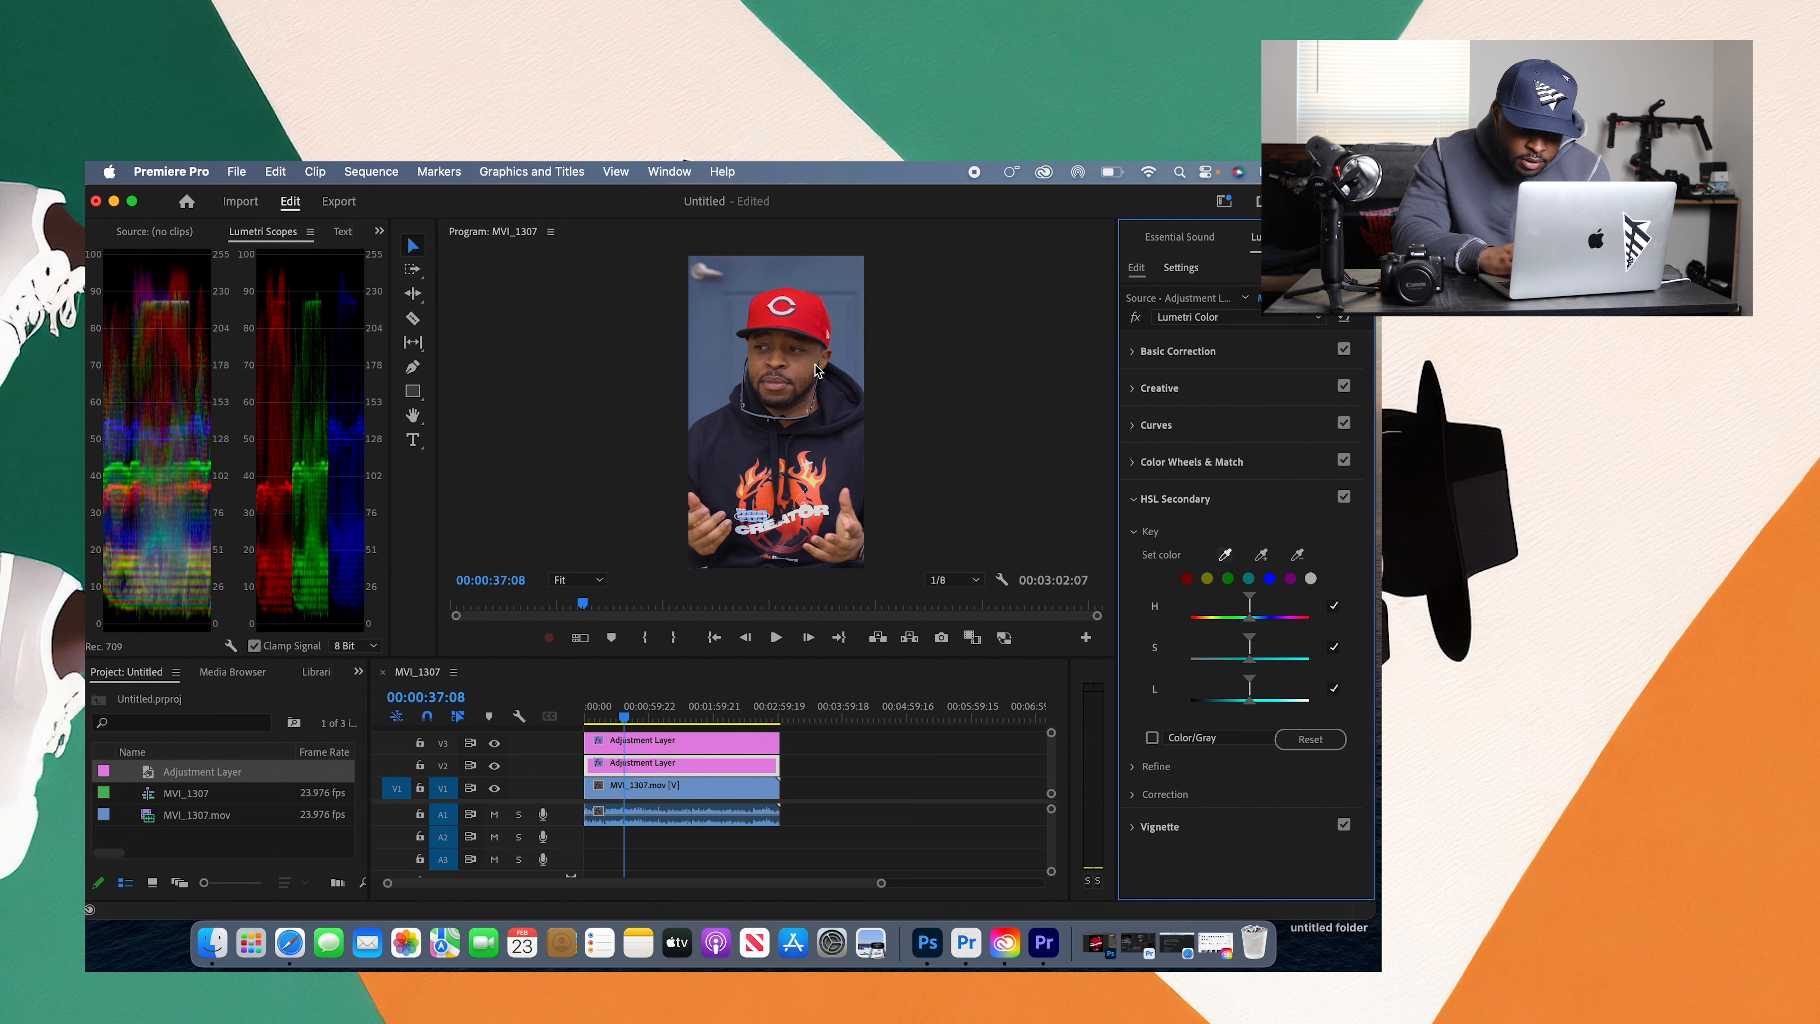
left_click(715, 340)
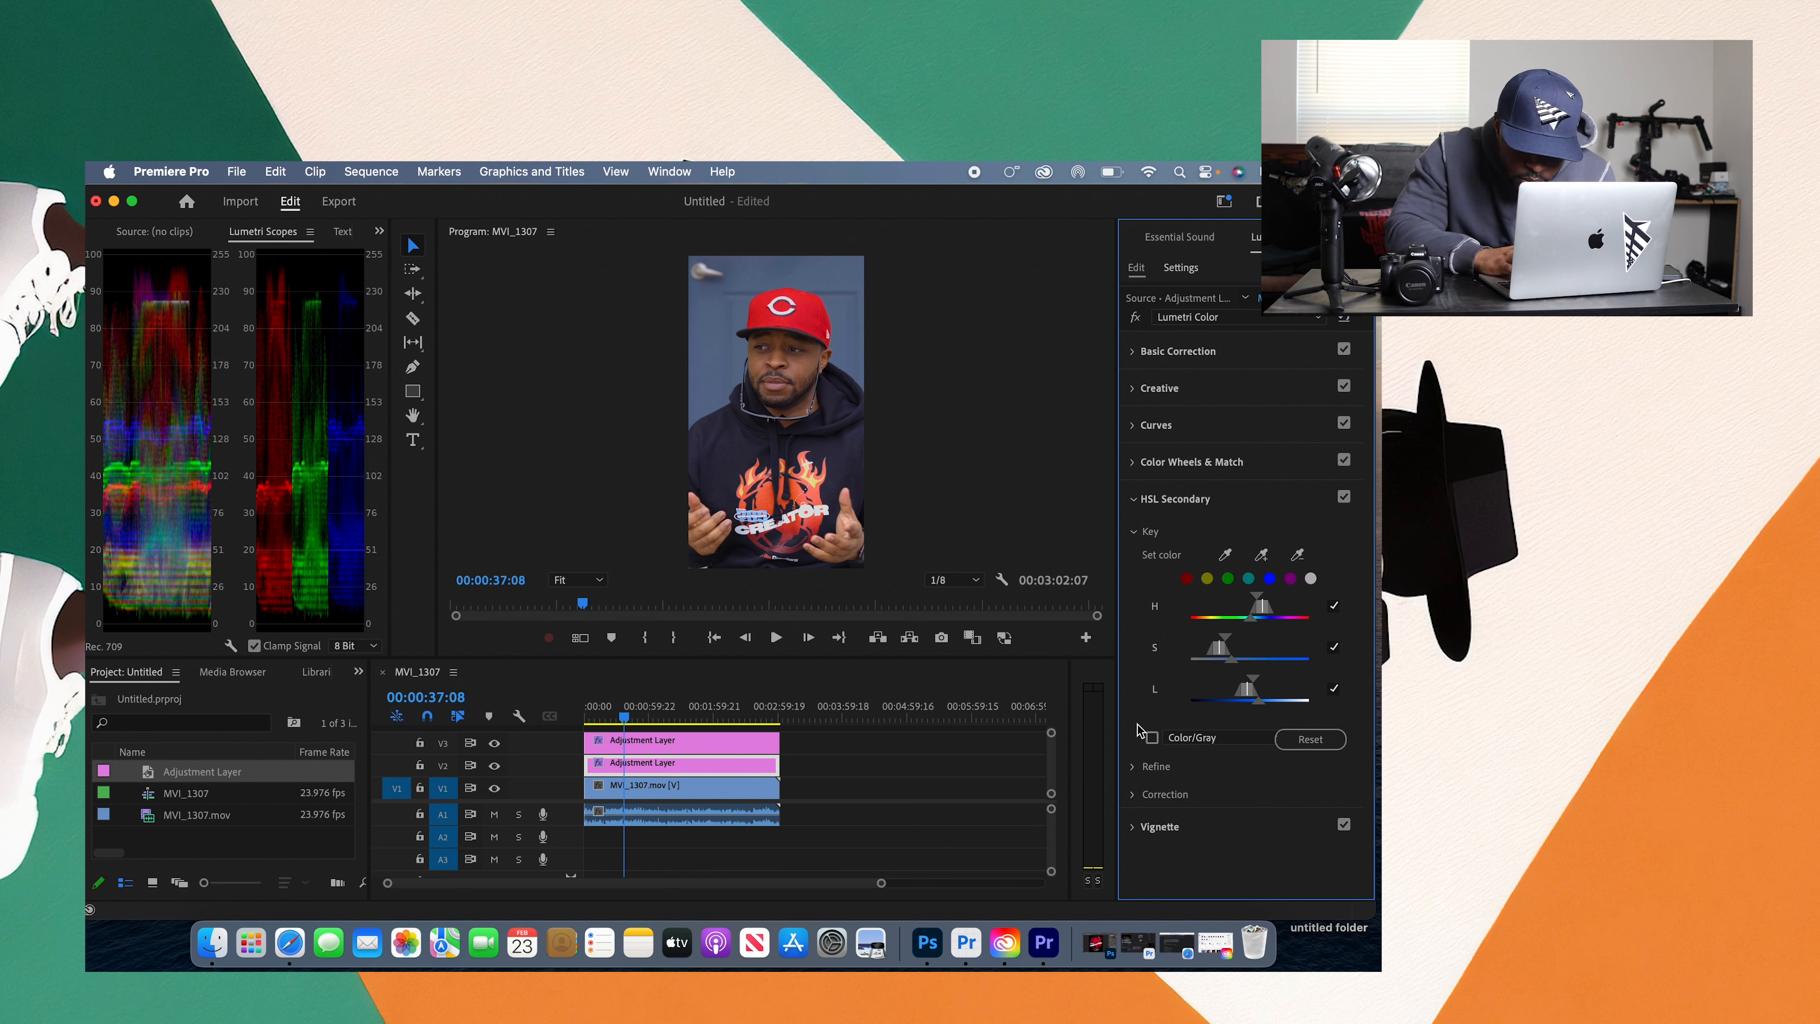
Step: Show the HSL Secondary key mask in Color/Gray and shift the saturation and luminance ranges lower to isolate the backdrop
left_click(1151, 738)
left_click_drag(1223, 653, 1242, 688)
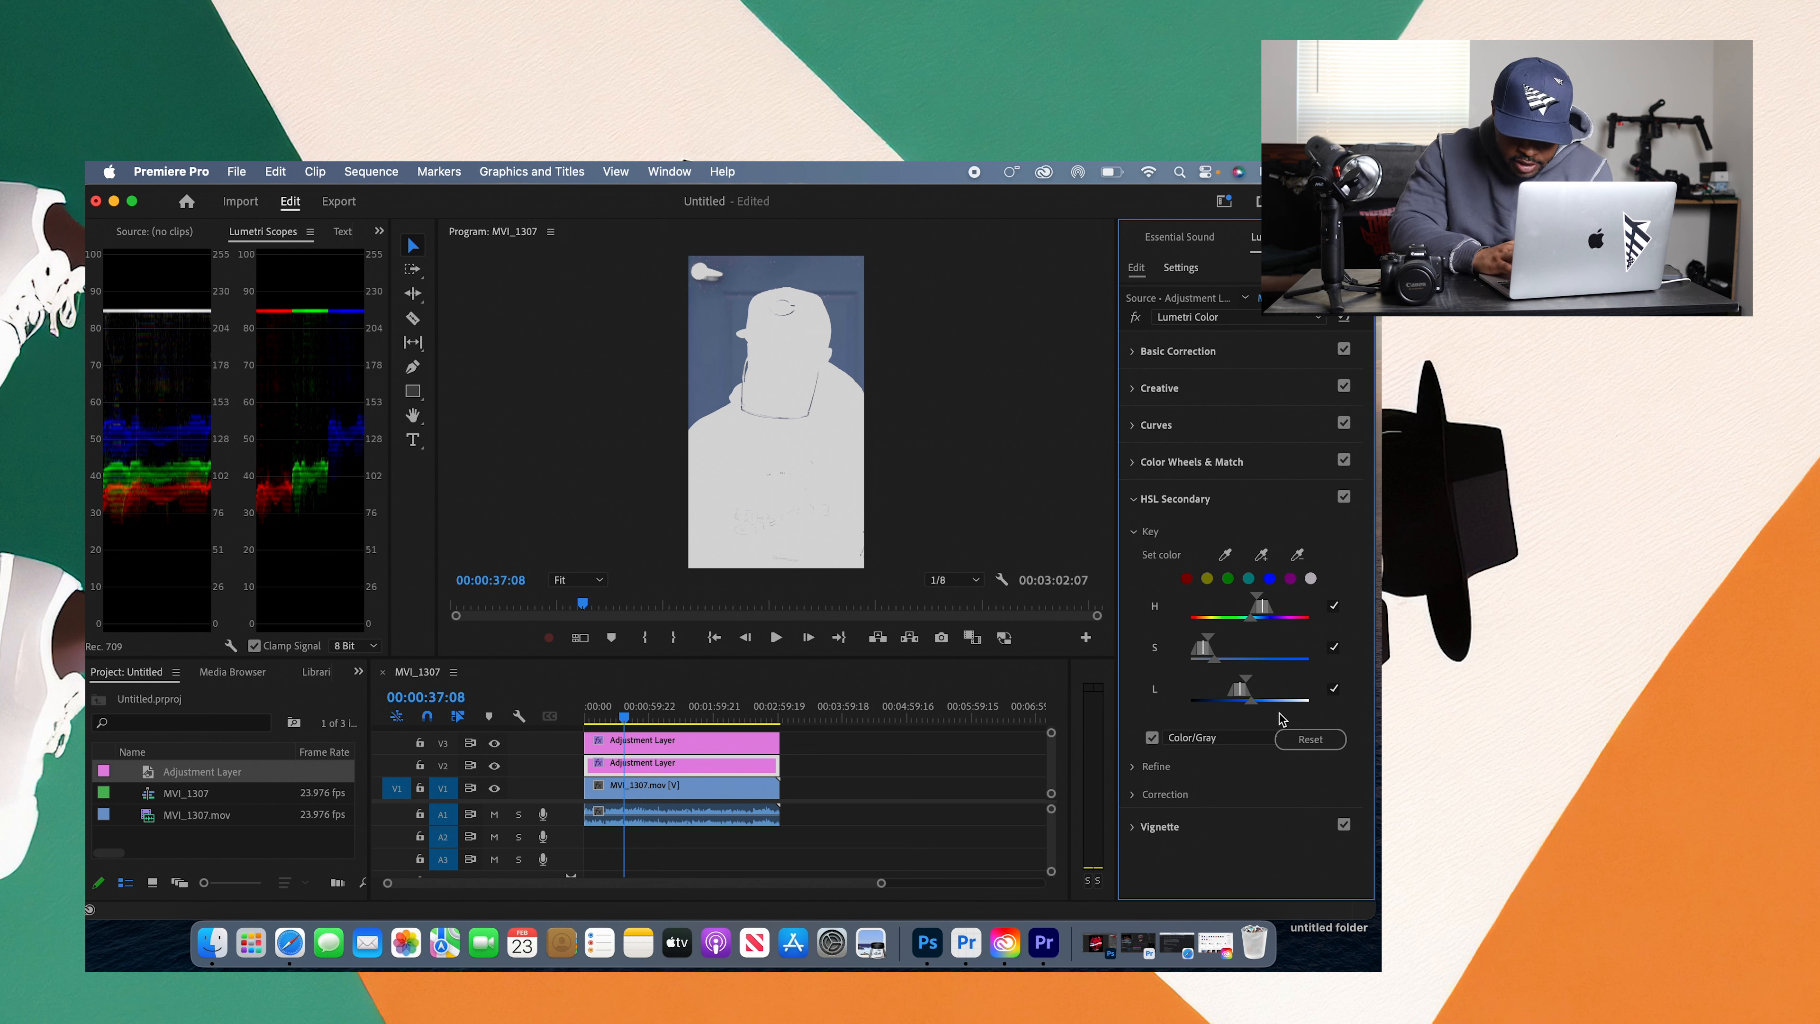
Step: Try the Refine blur at 30.0 on the key mask, return it to zero, and collapse the Refine section
left_click(1139, 766)
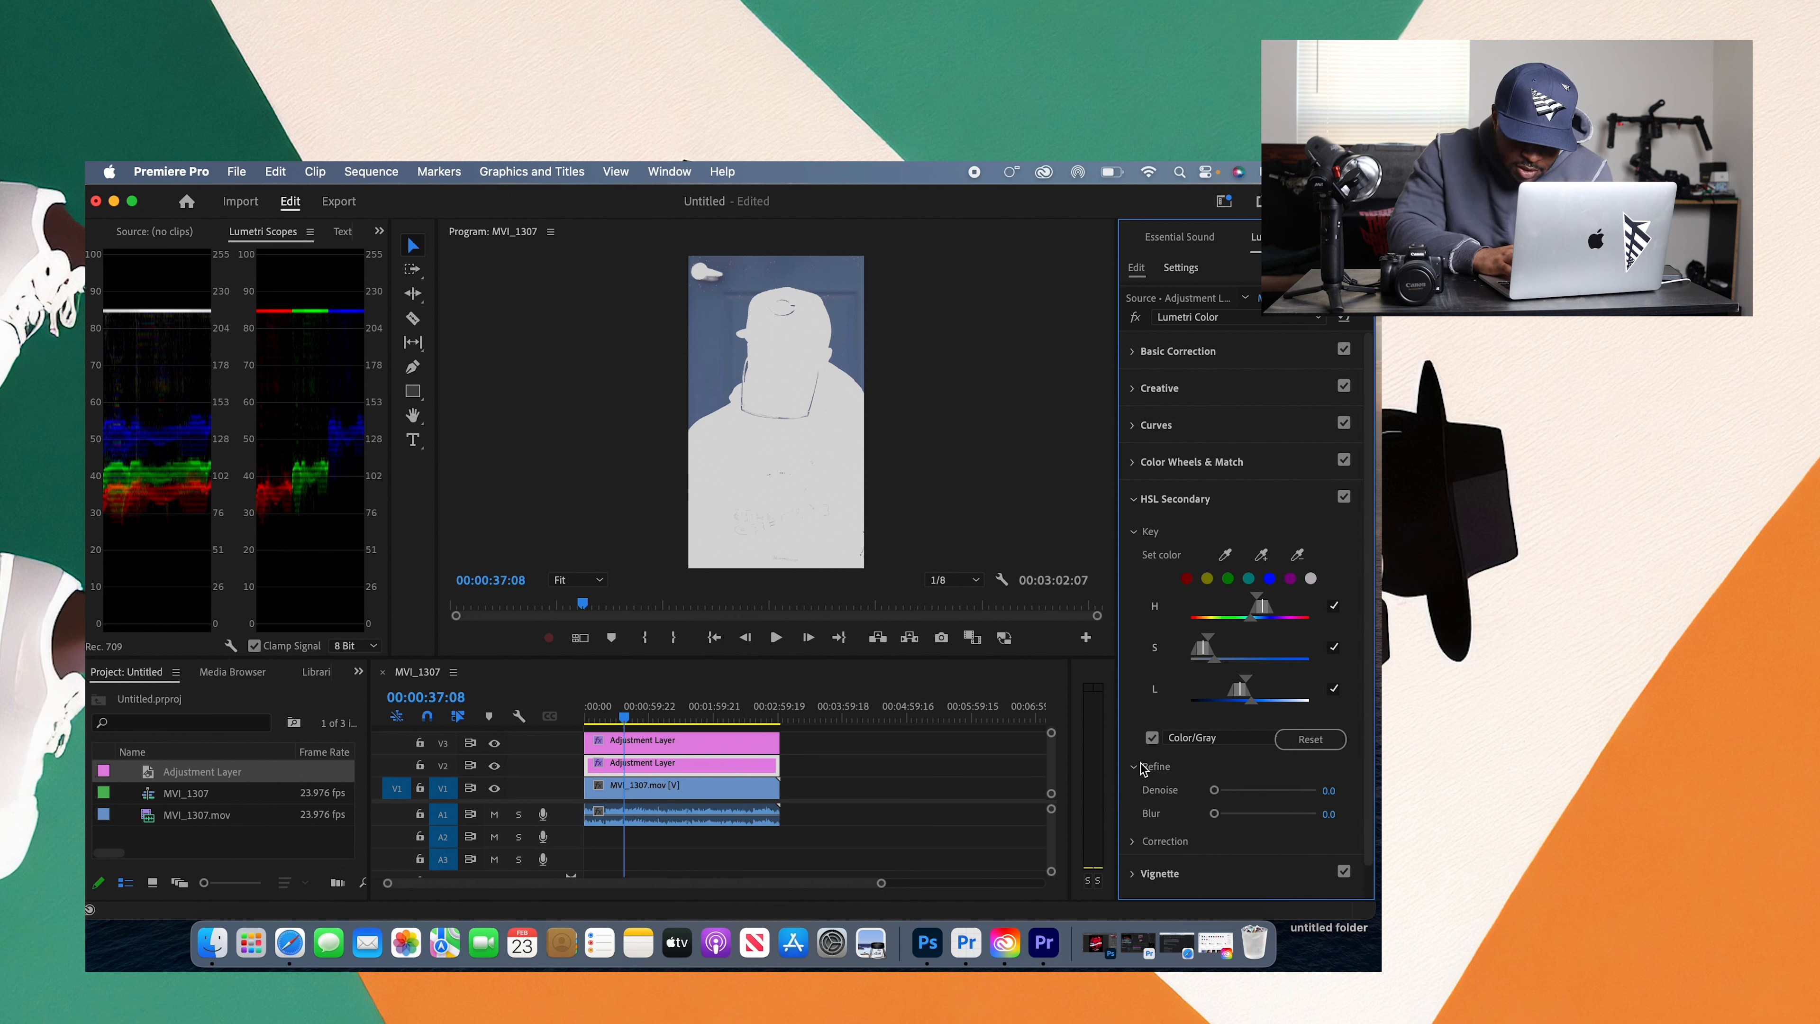
left_click_drag(1215, 790, 1316, 813)
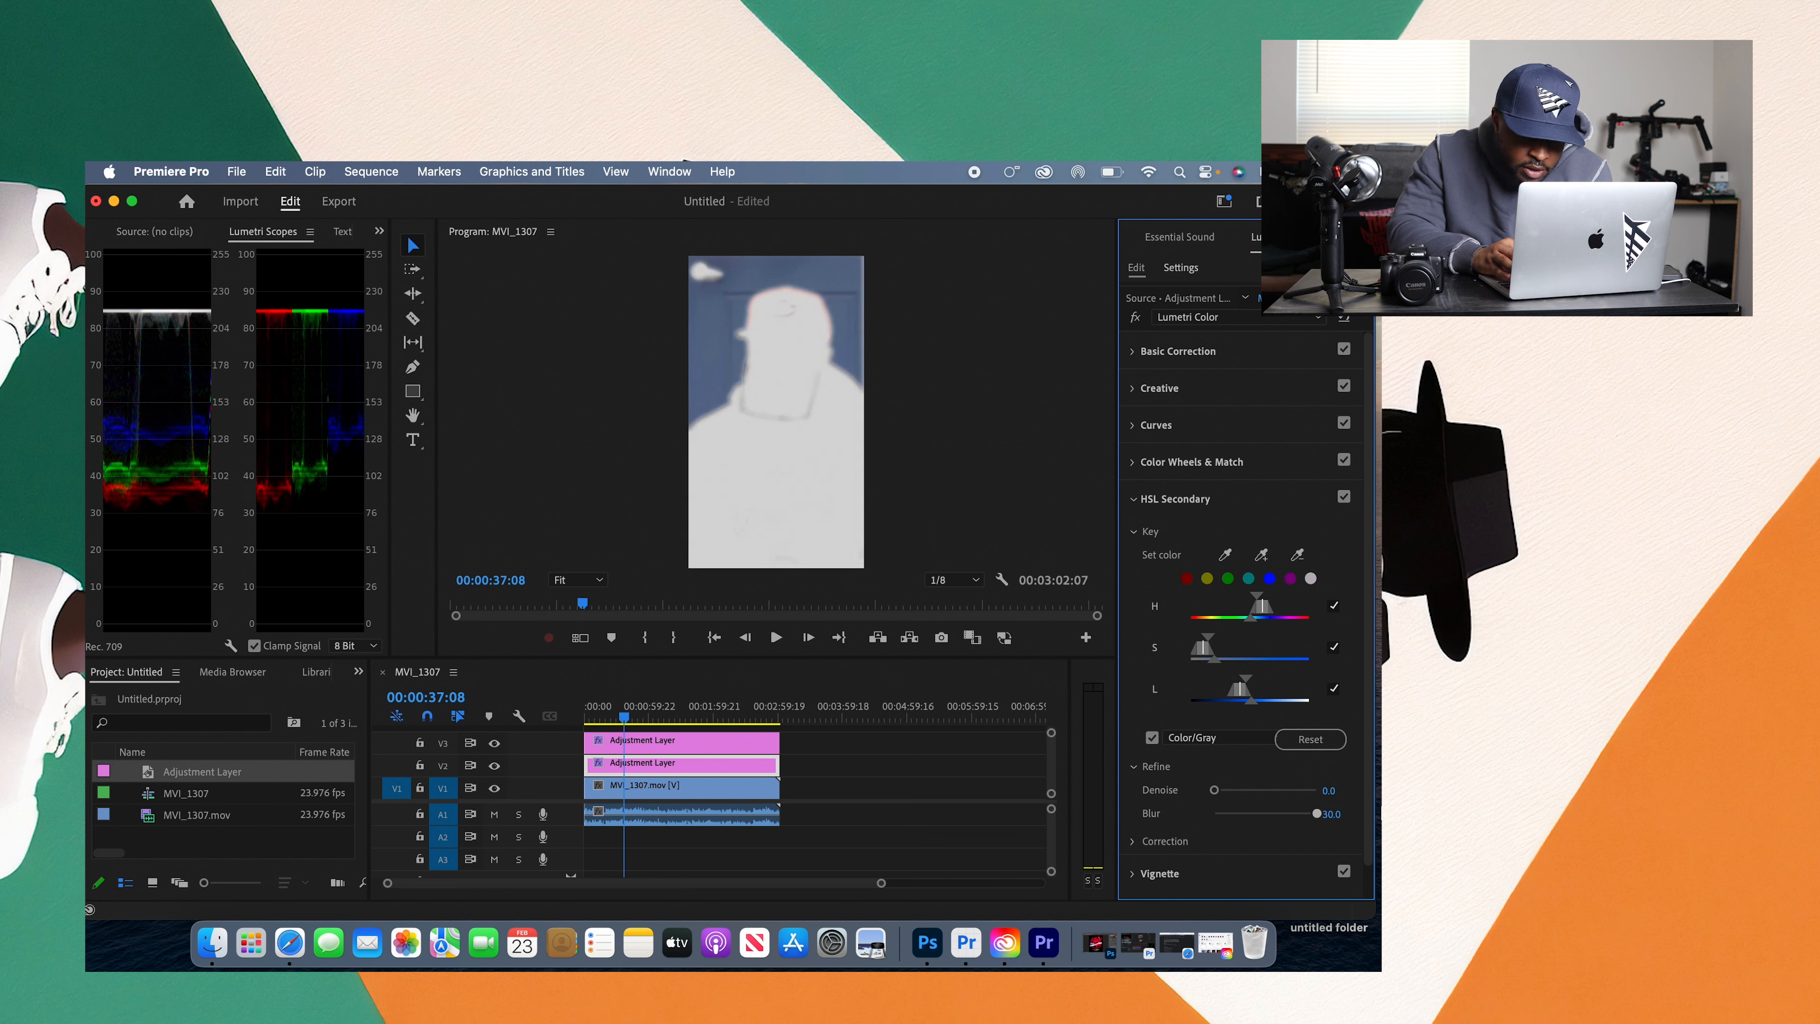
left_click_drag(1316, 814, 1190, 823)
left_click(1134, 767)
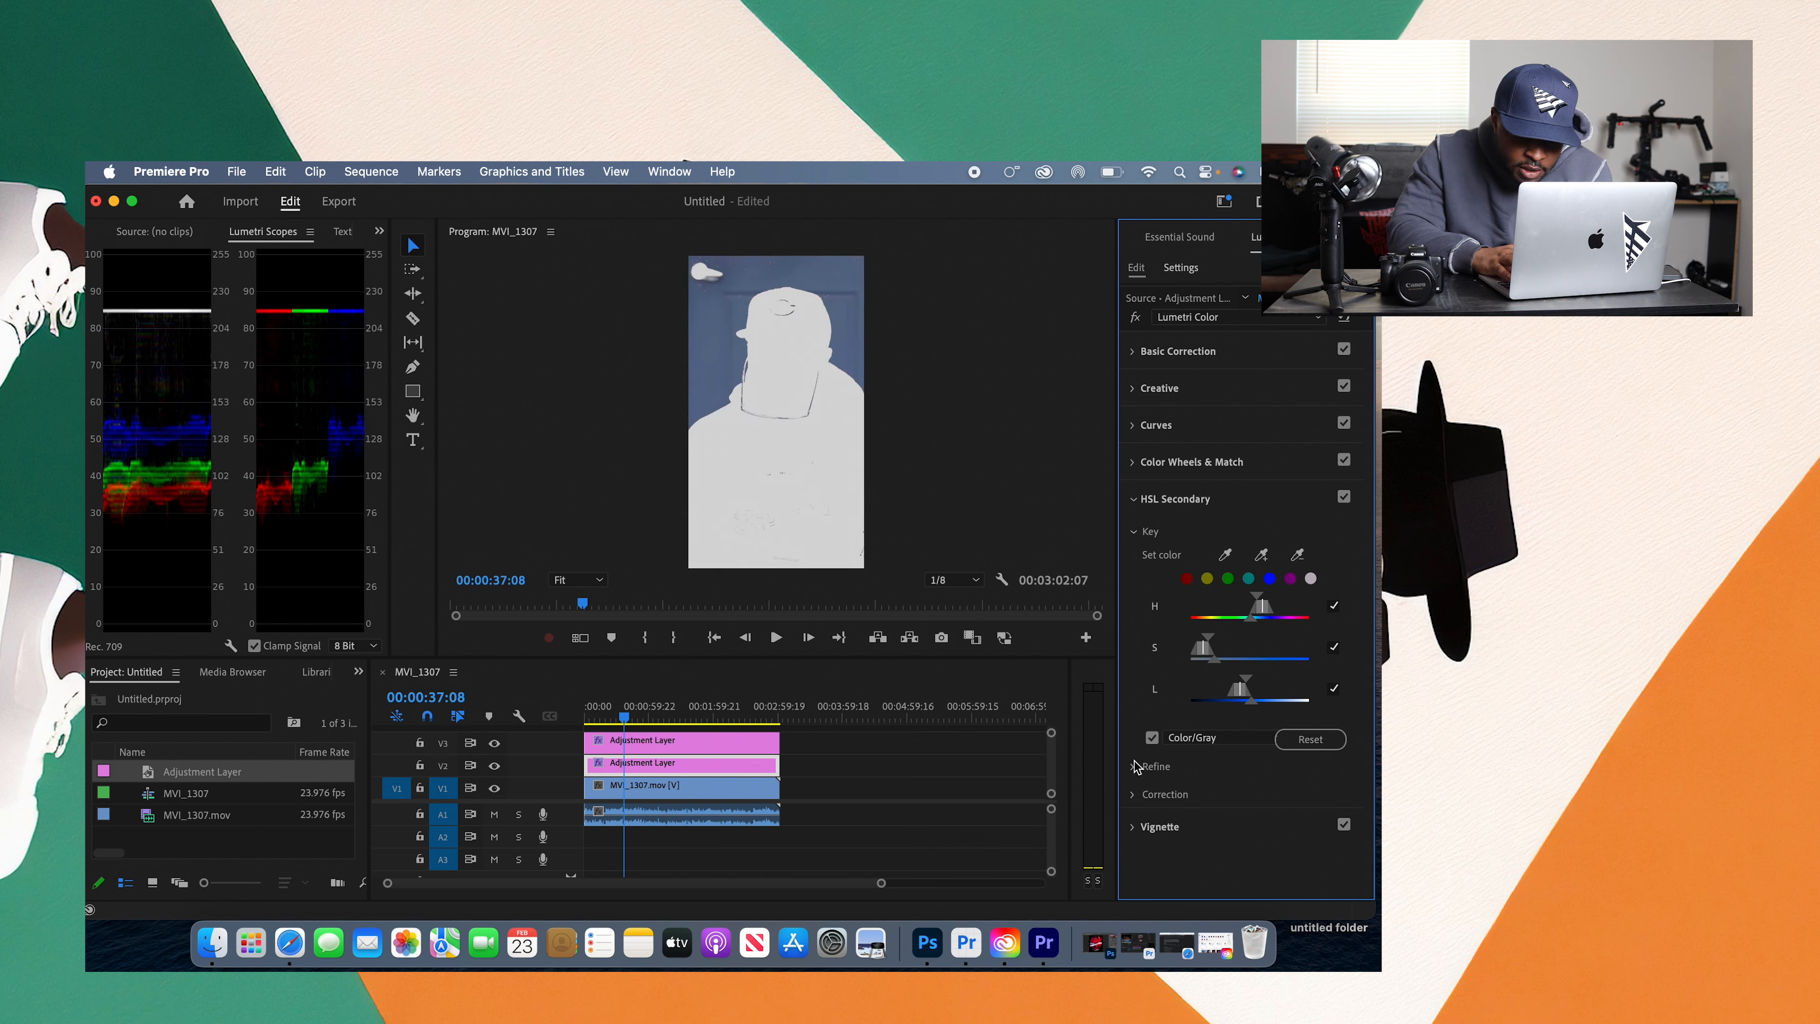
Step: Try tinting the keyed backdrop blue, brown and green with the Correction color wheel, compare with the mask off, and reset the wheel
left_click(1135, 795)
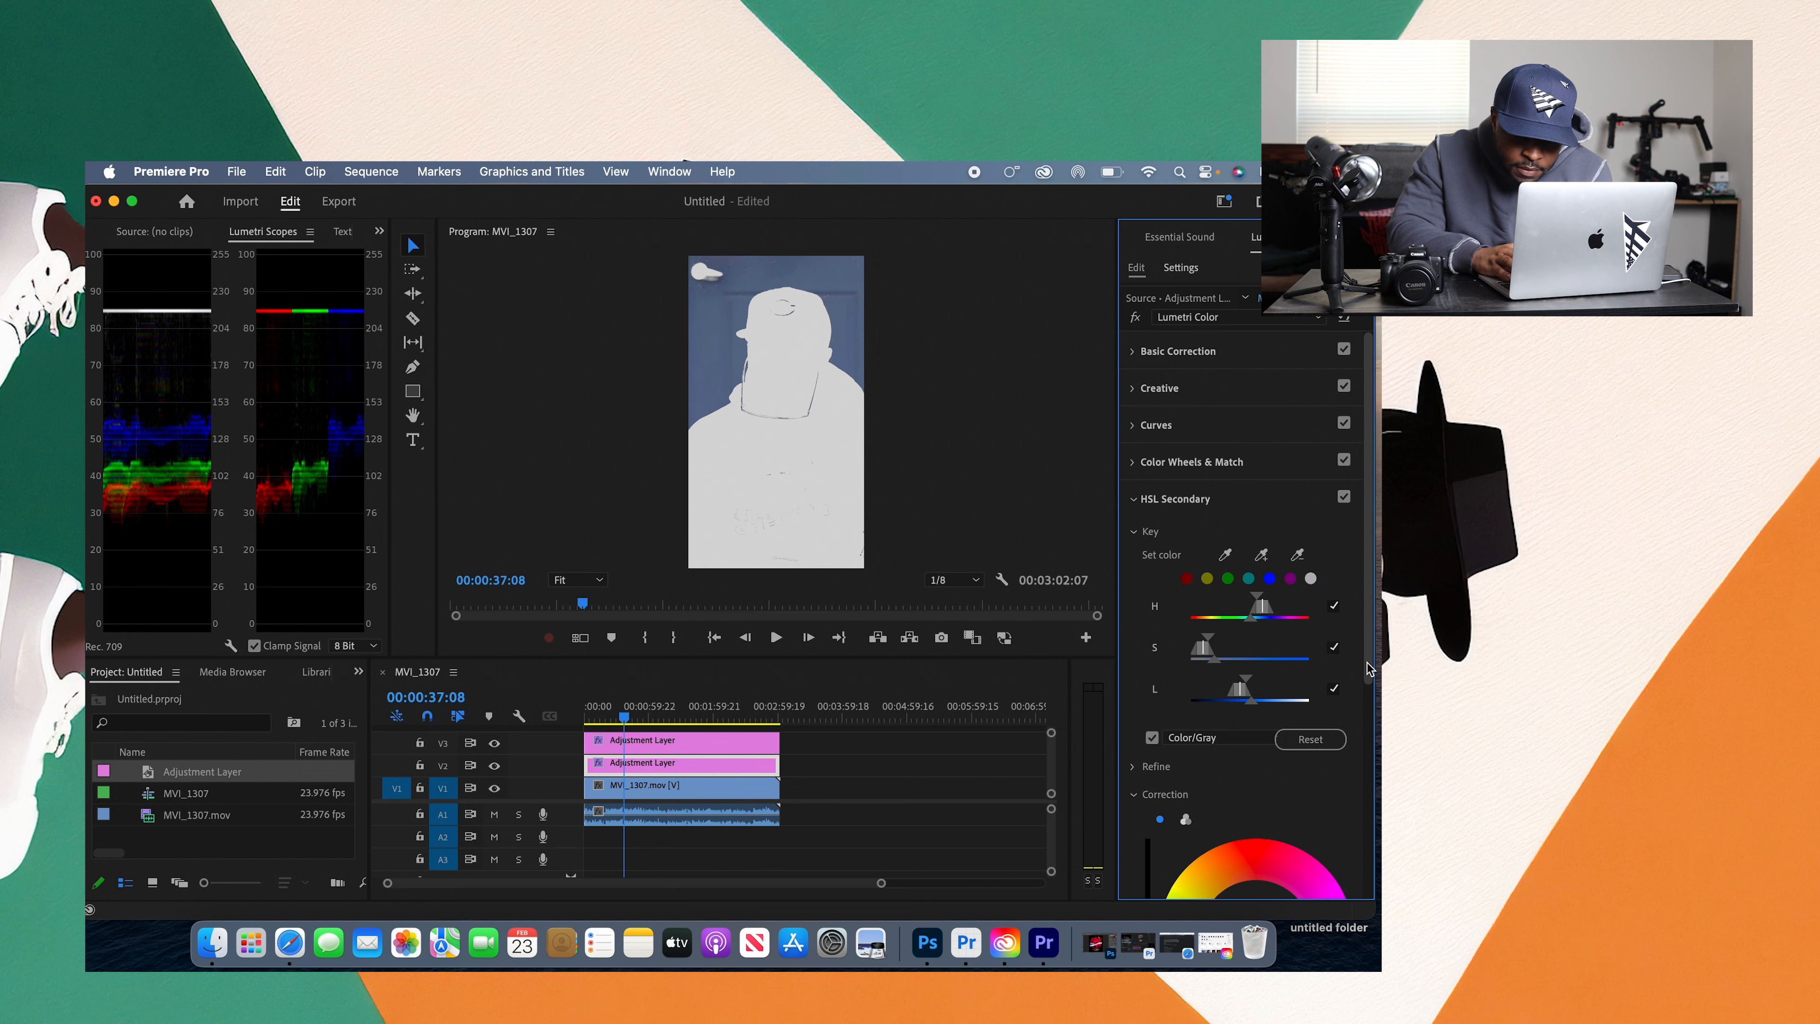
scroll(1366, 663, "down", 5)
left_click(1298, 680)
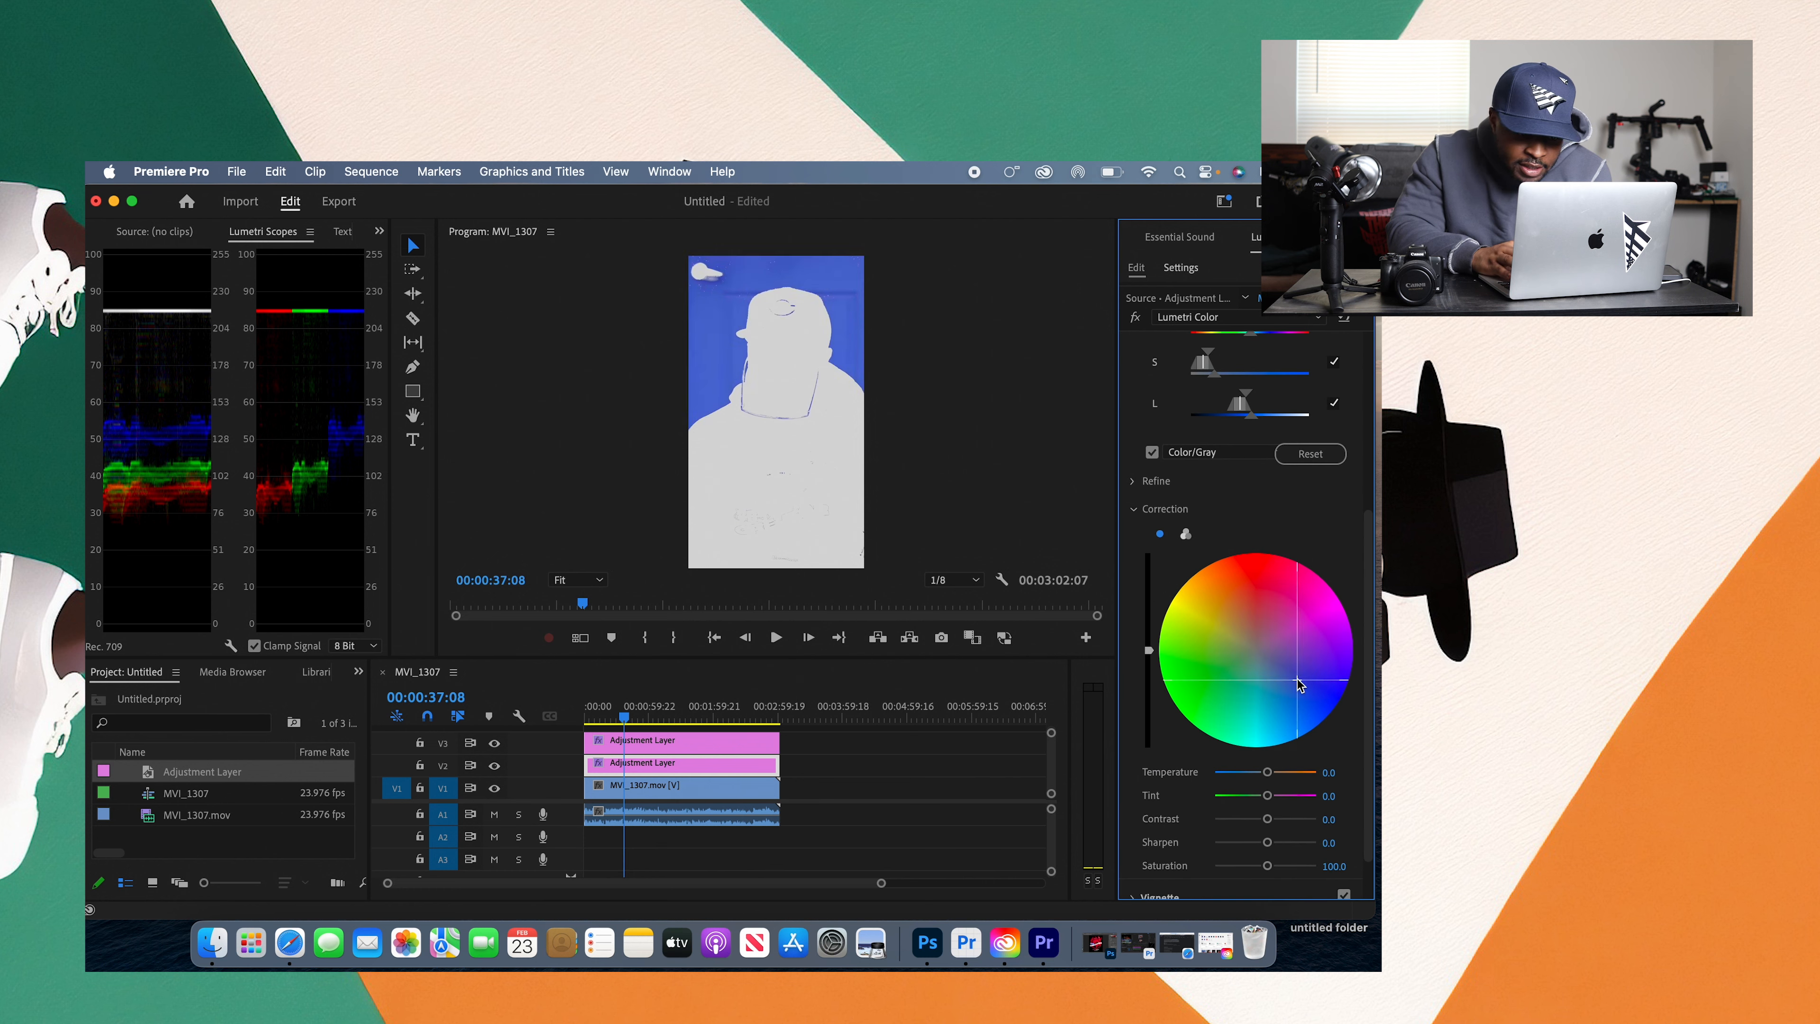
left_click(1227, 677)
left_click(1228, 611)
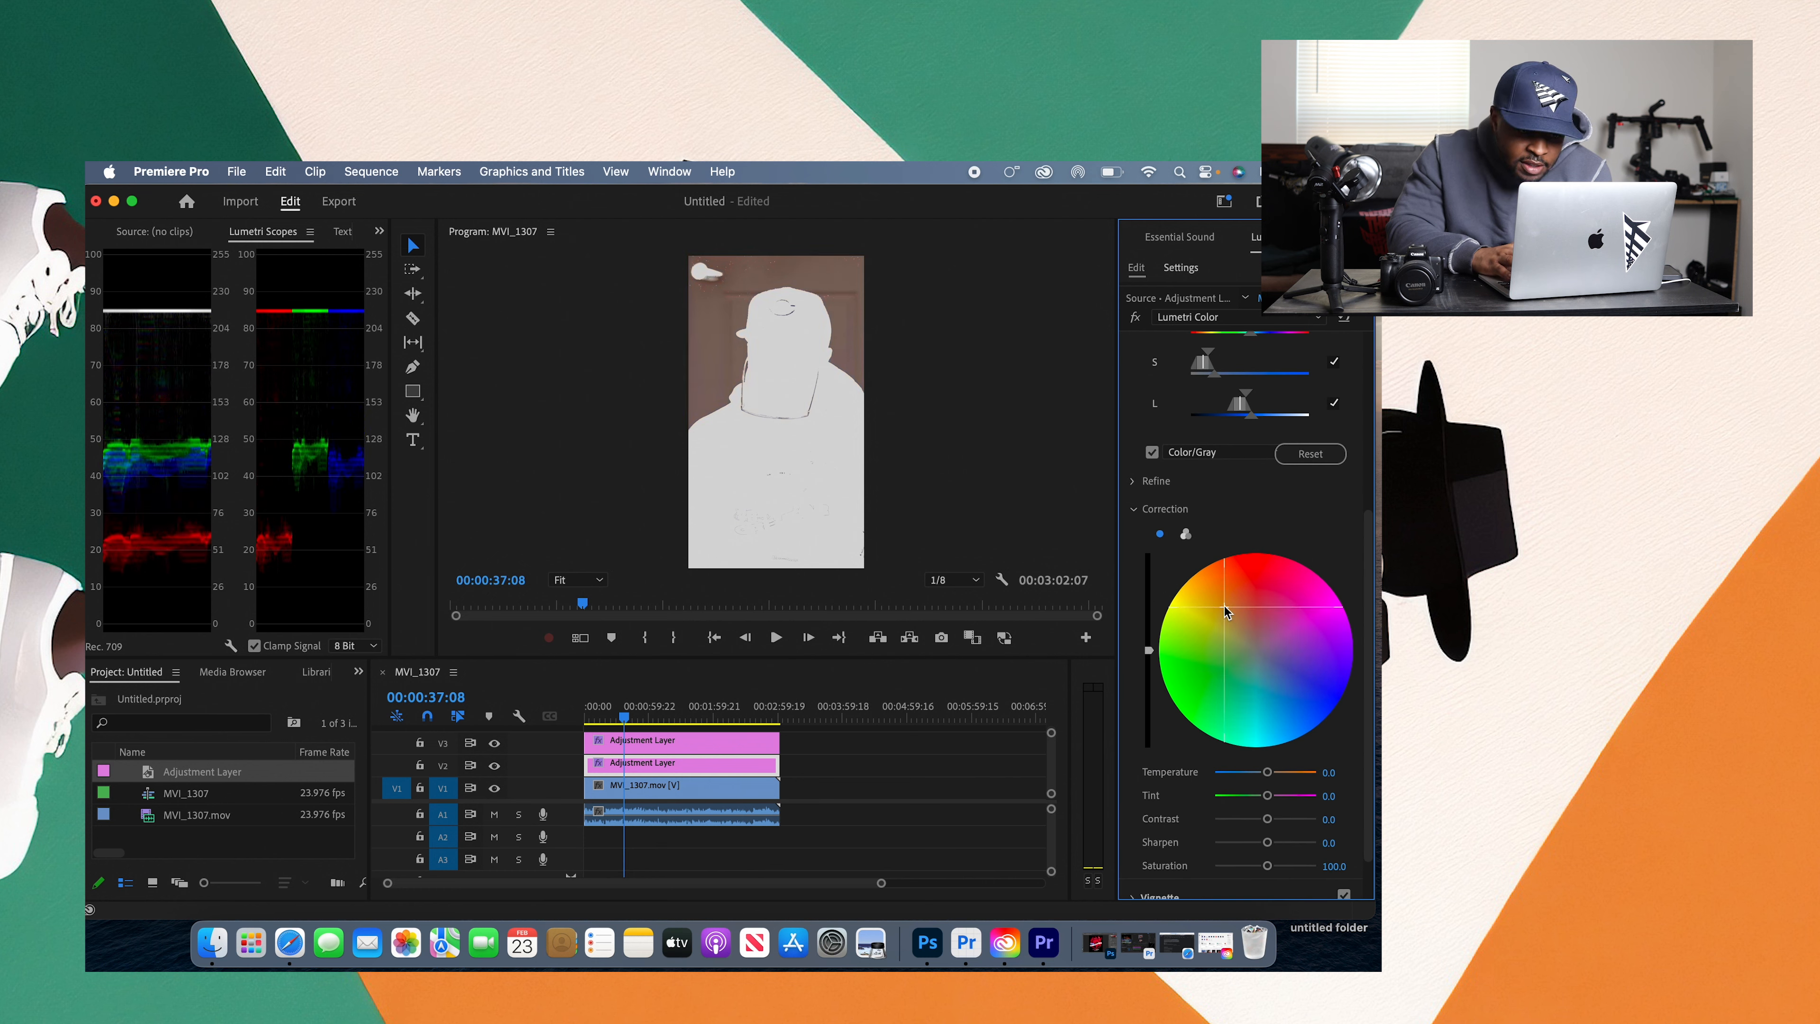
left_click(1217, 680)
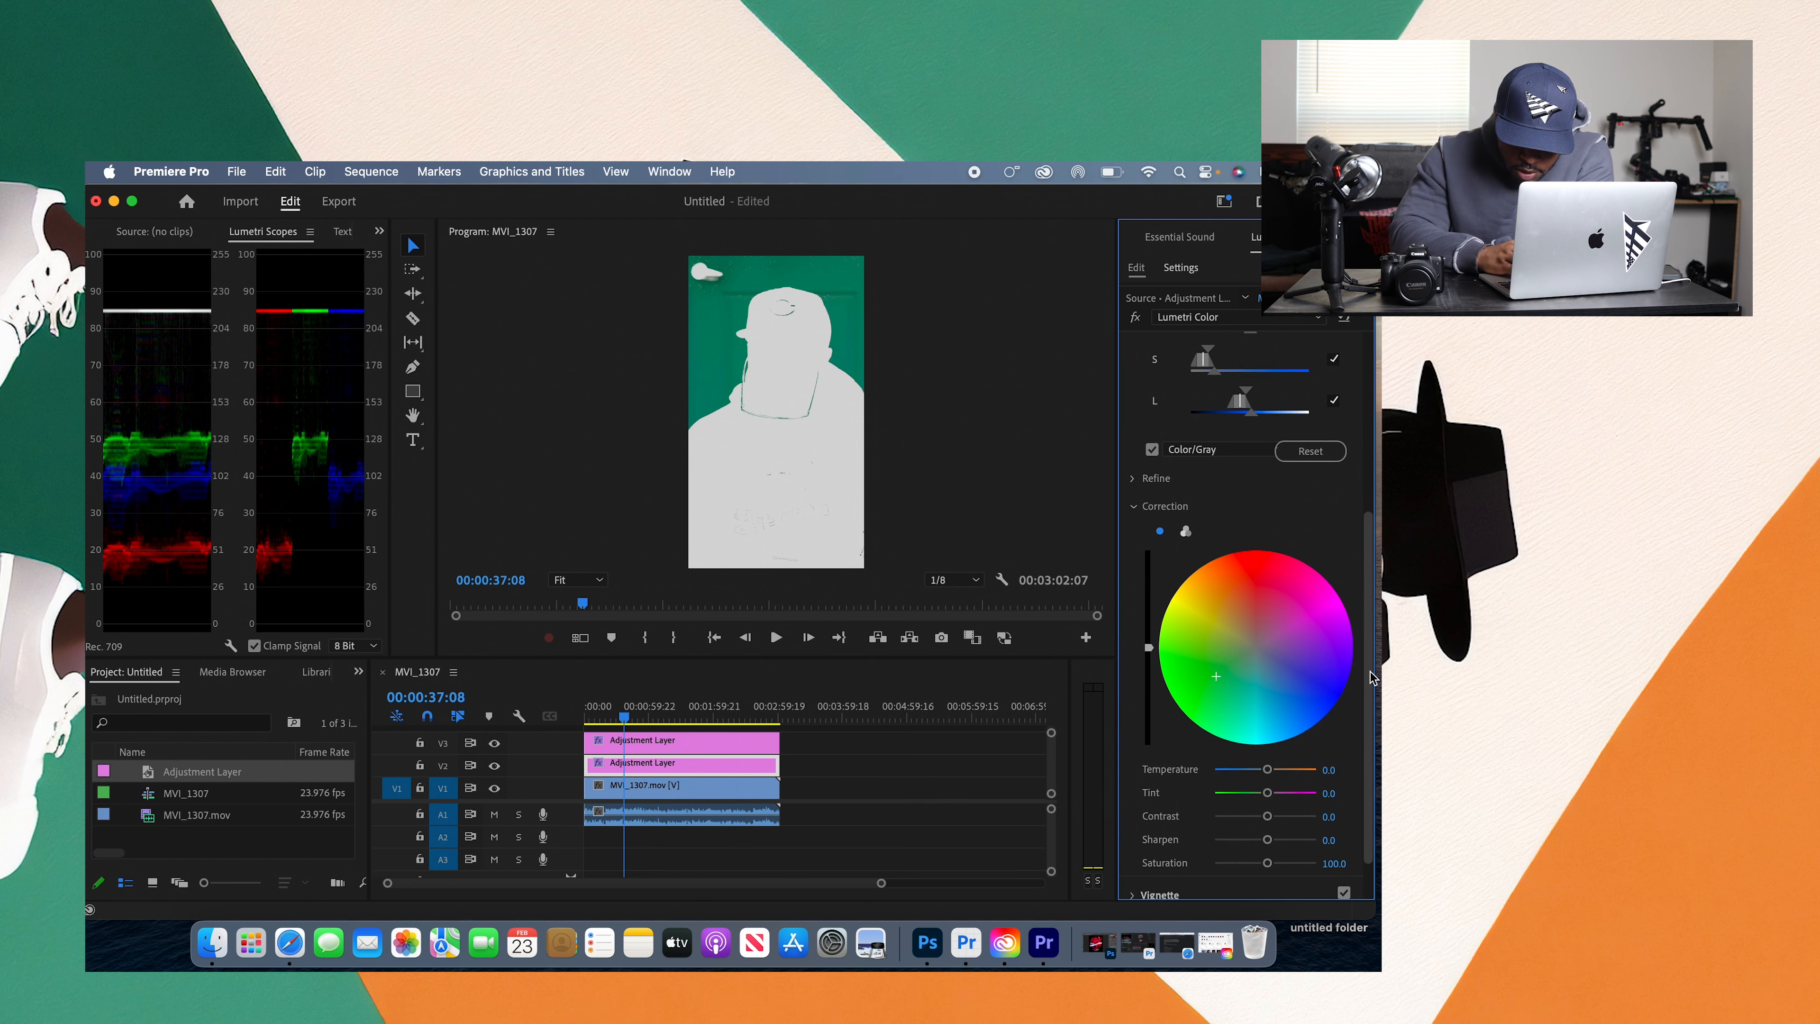
scroll(1340, 717, "down", 2)
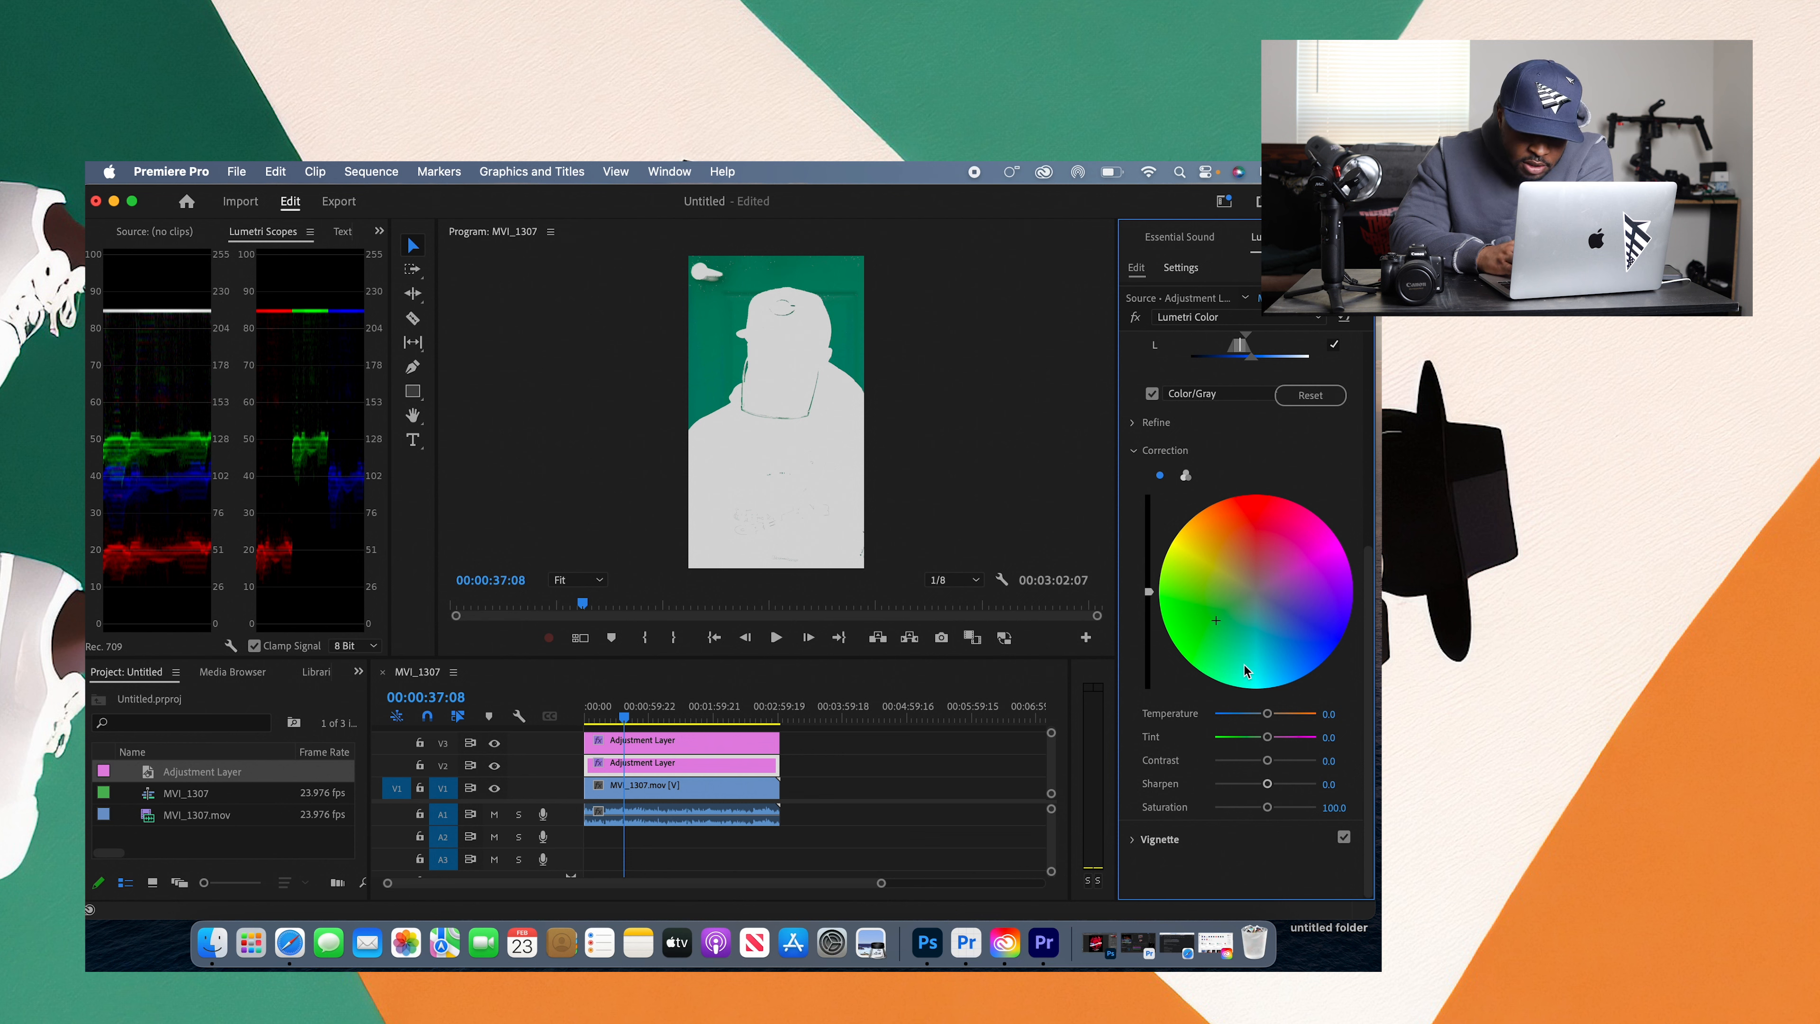
left_click(1152, 394)
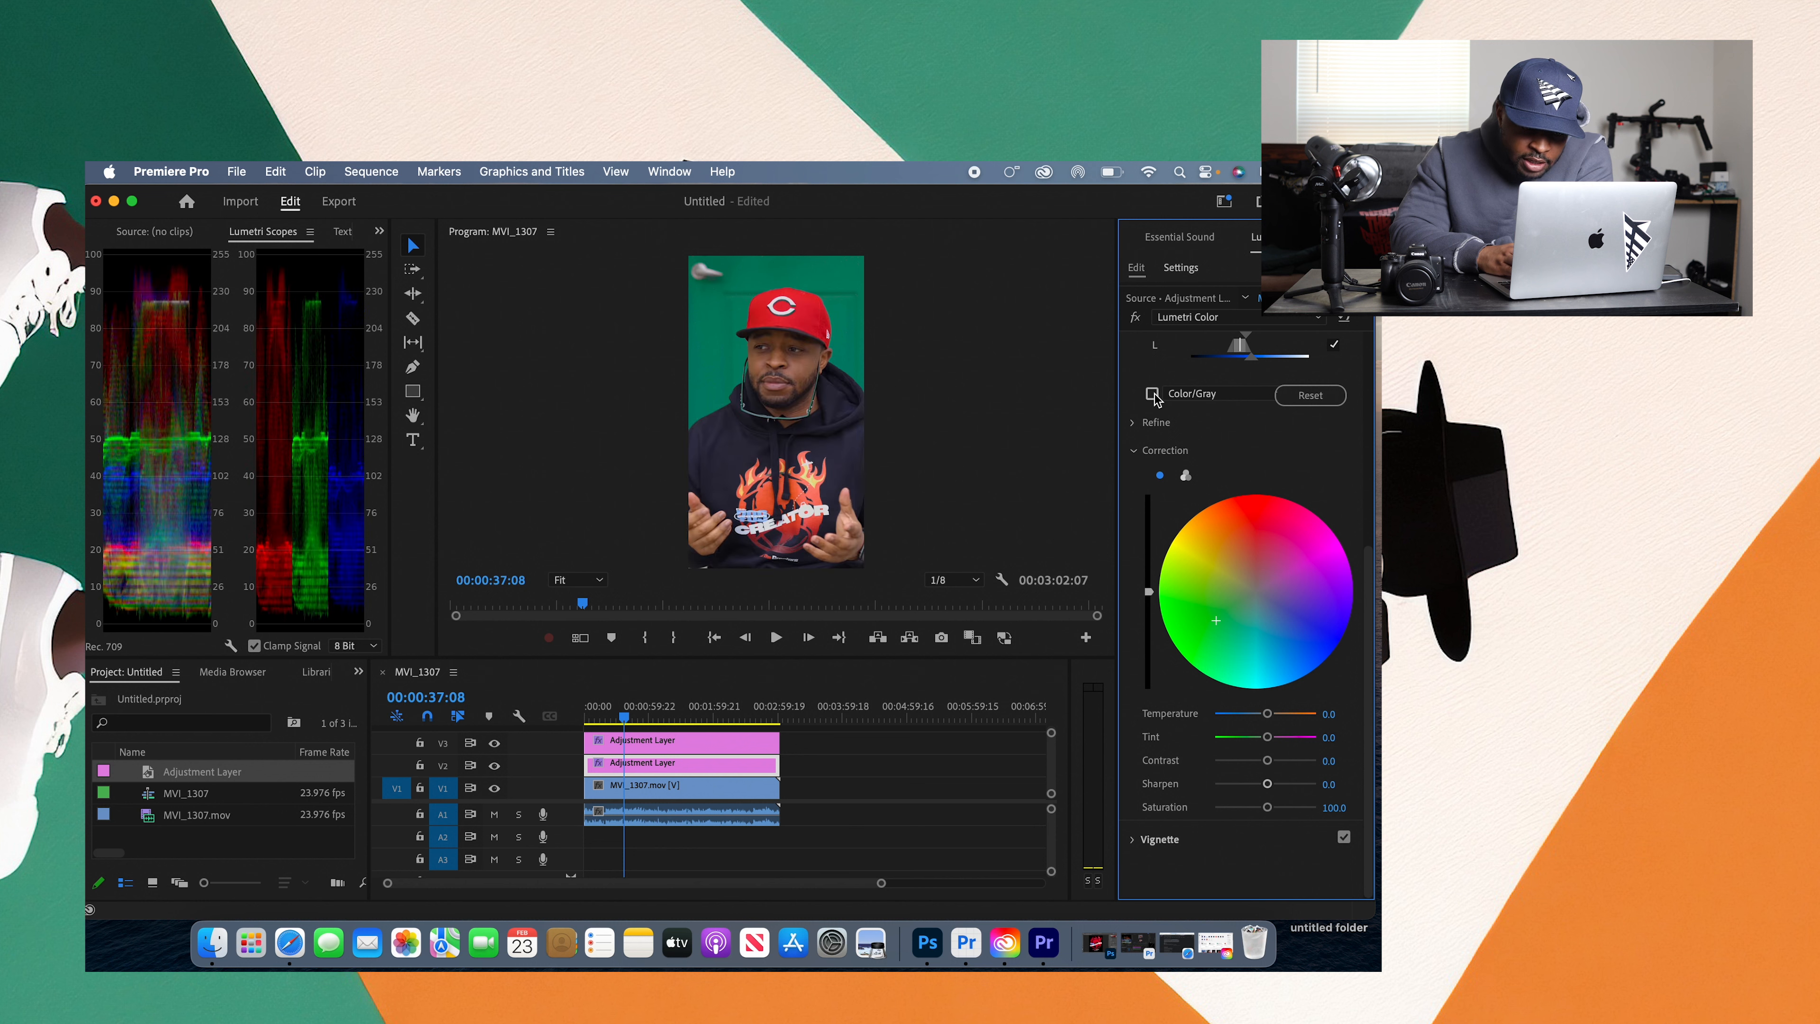
left_click(1154, 396)
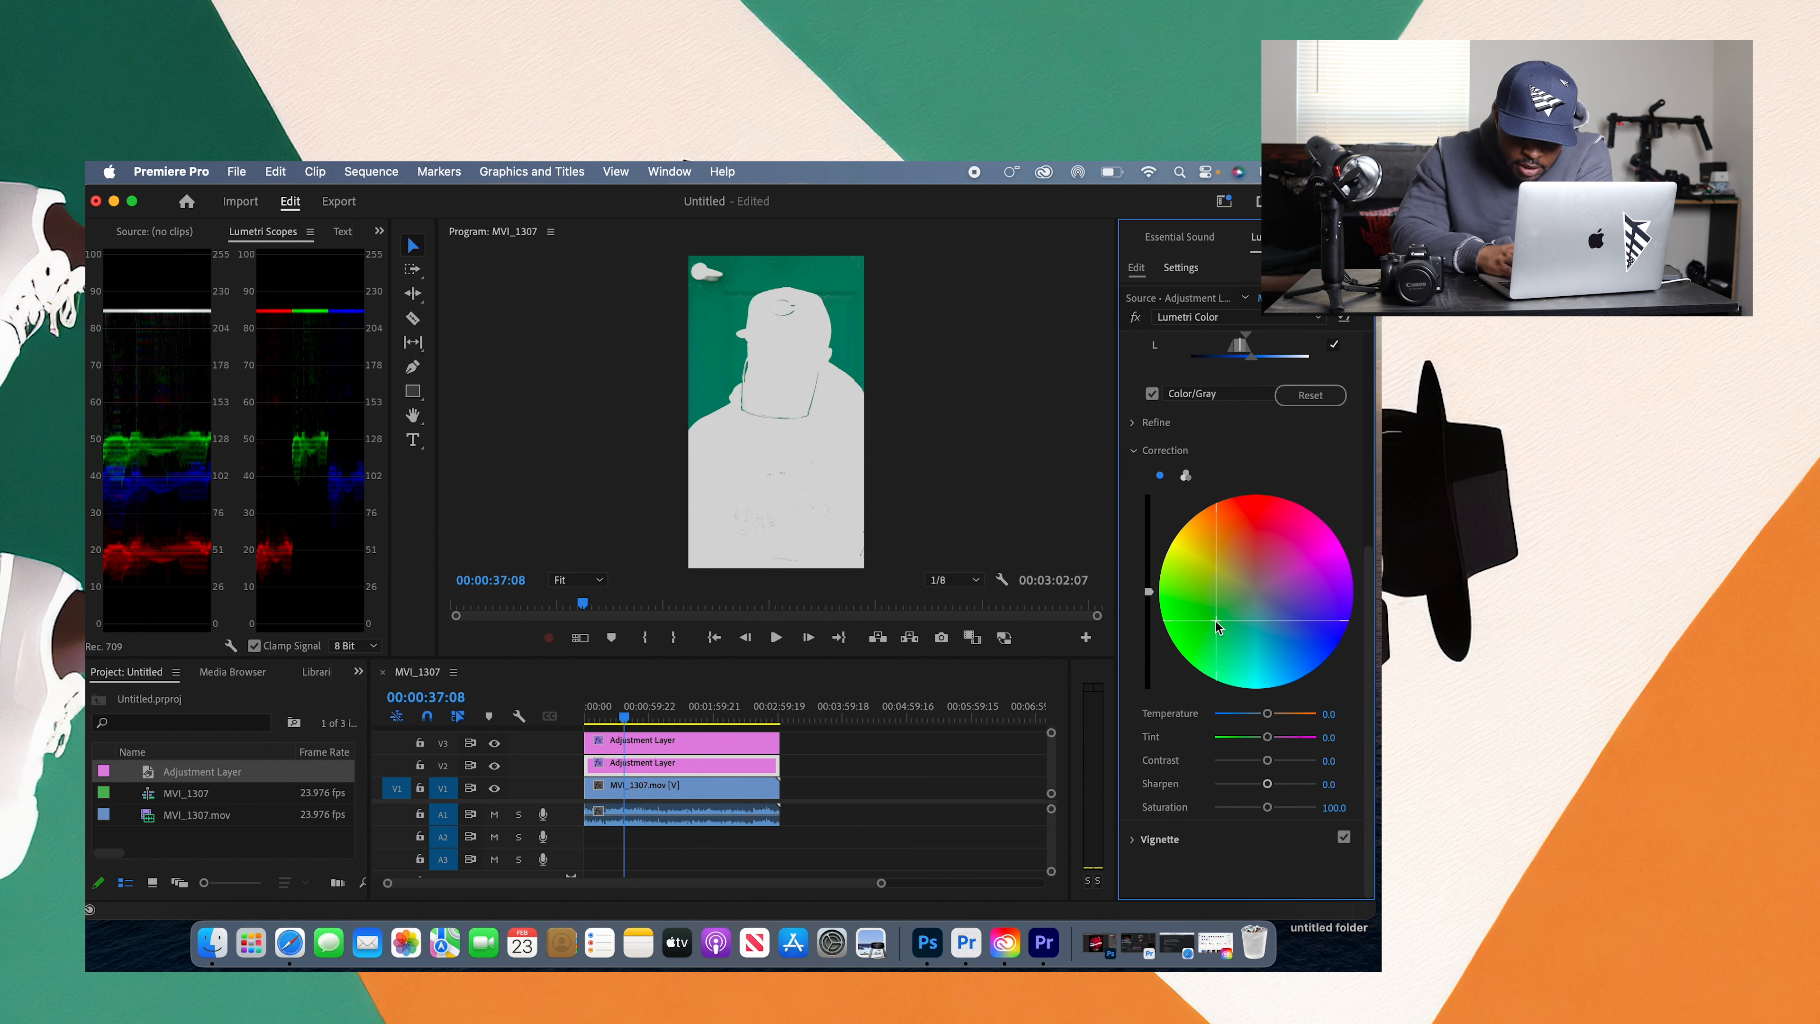
double_click(1216, 622)
Step: Collapse the Correction section and set the Refine blur of the key mask to 20.0
left_click_drag(1368, 615, 1369, 509)
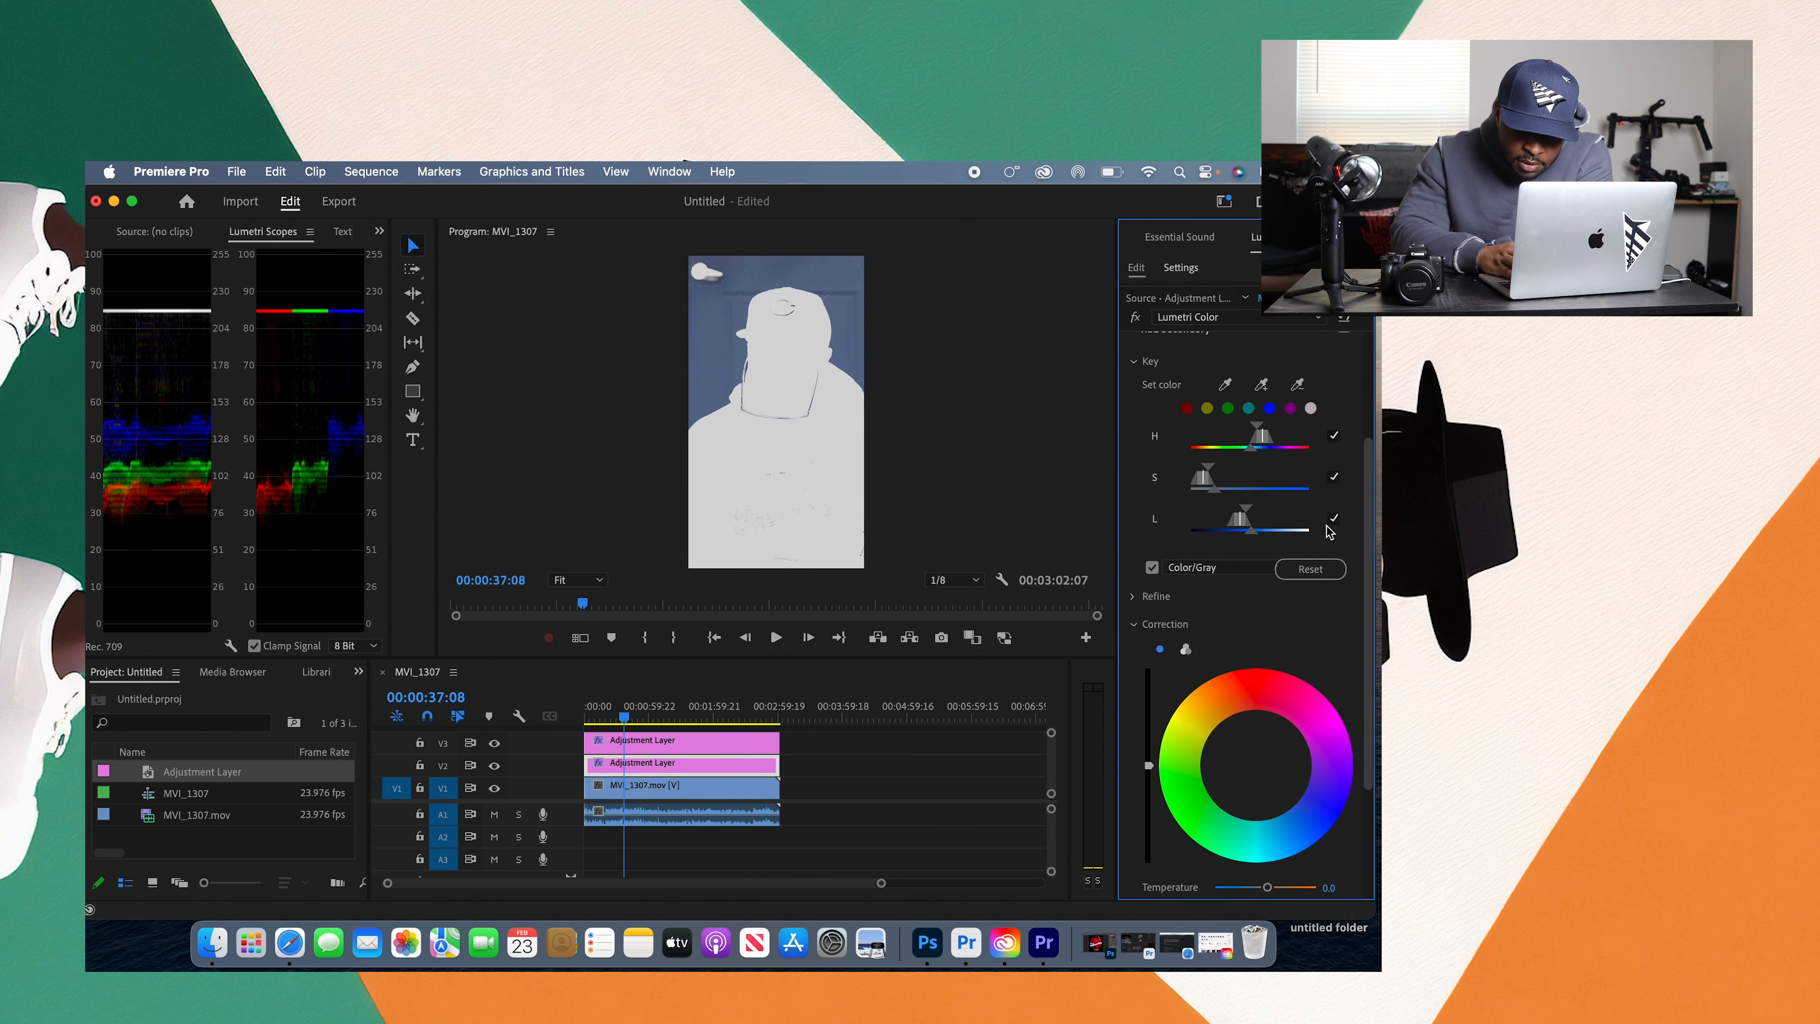
left_click(1135, 624)
left_click(1132, 766)
left_click_drag(1220, 815, 1273, 815)
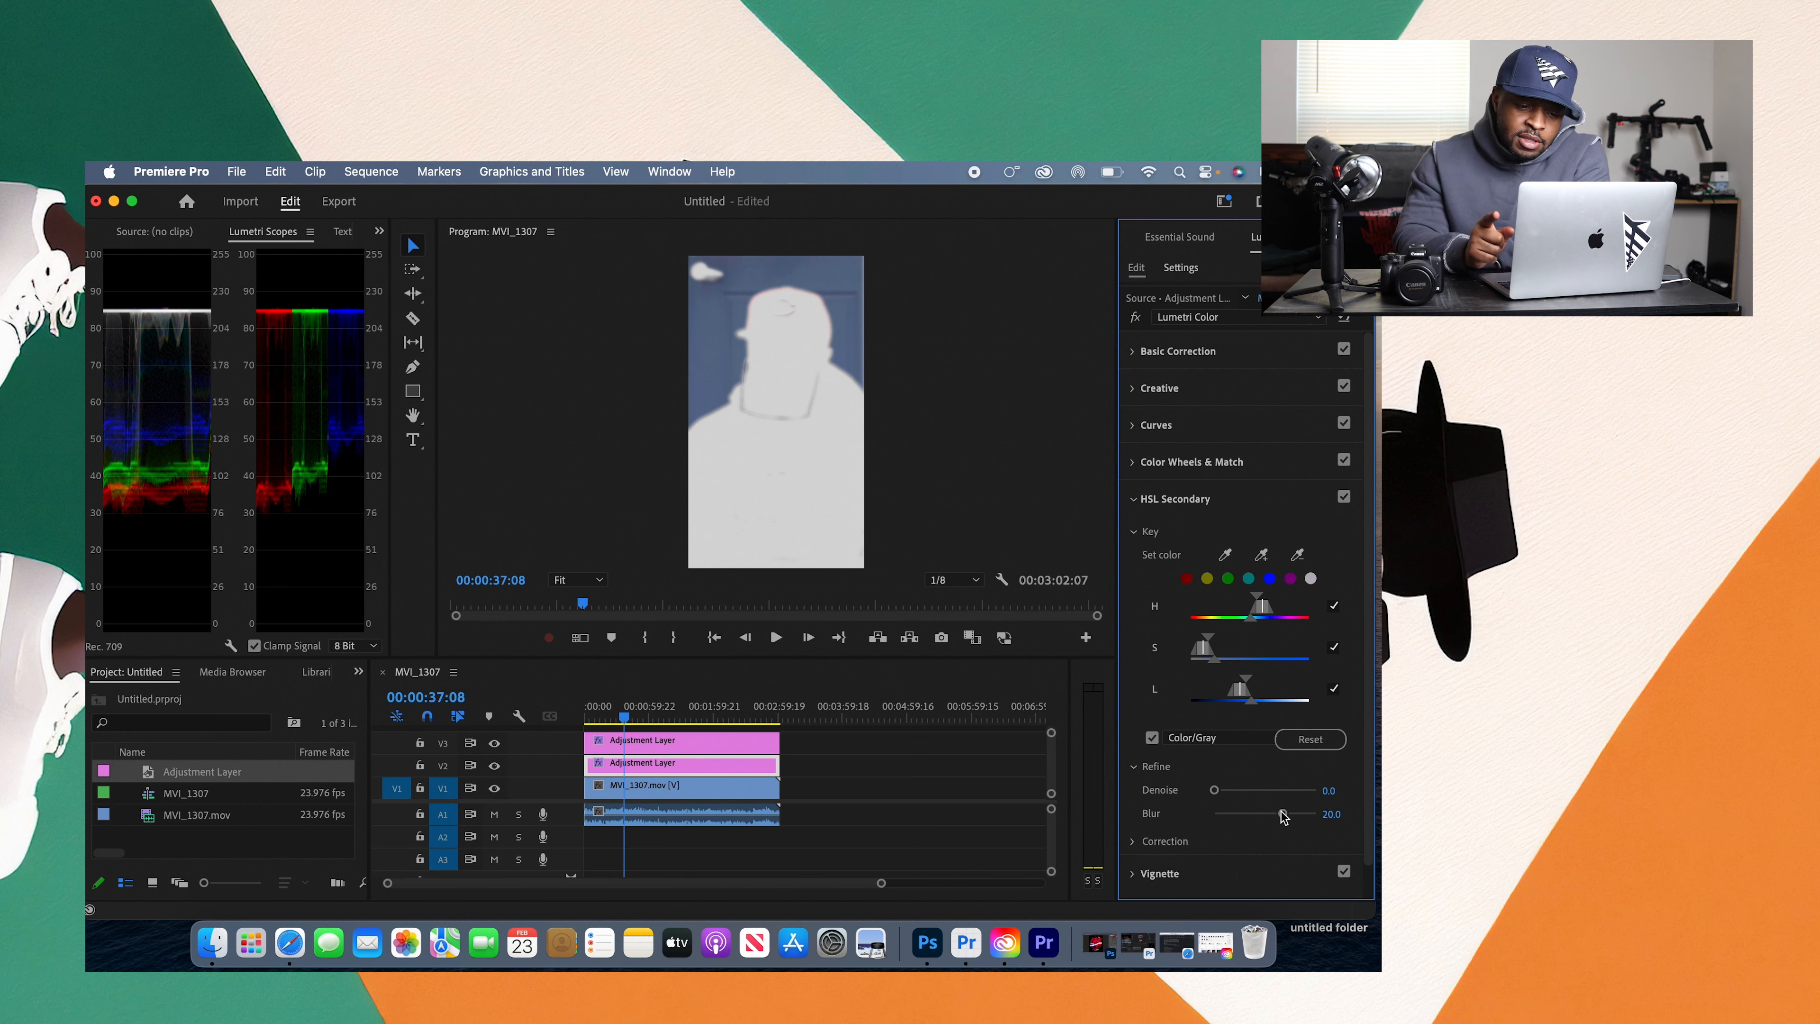
Step: Play part of the clip with the key mask hidden and shown to check the keyed backdrop, and stop playback
left_click(1152, 737)
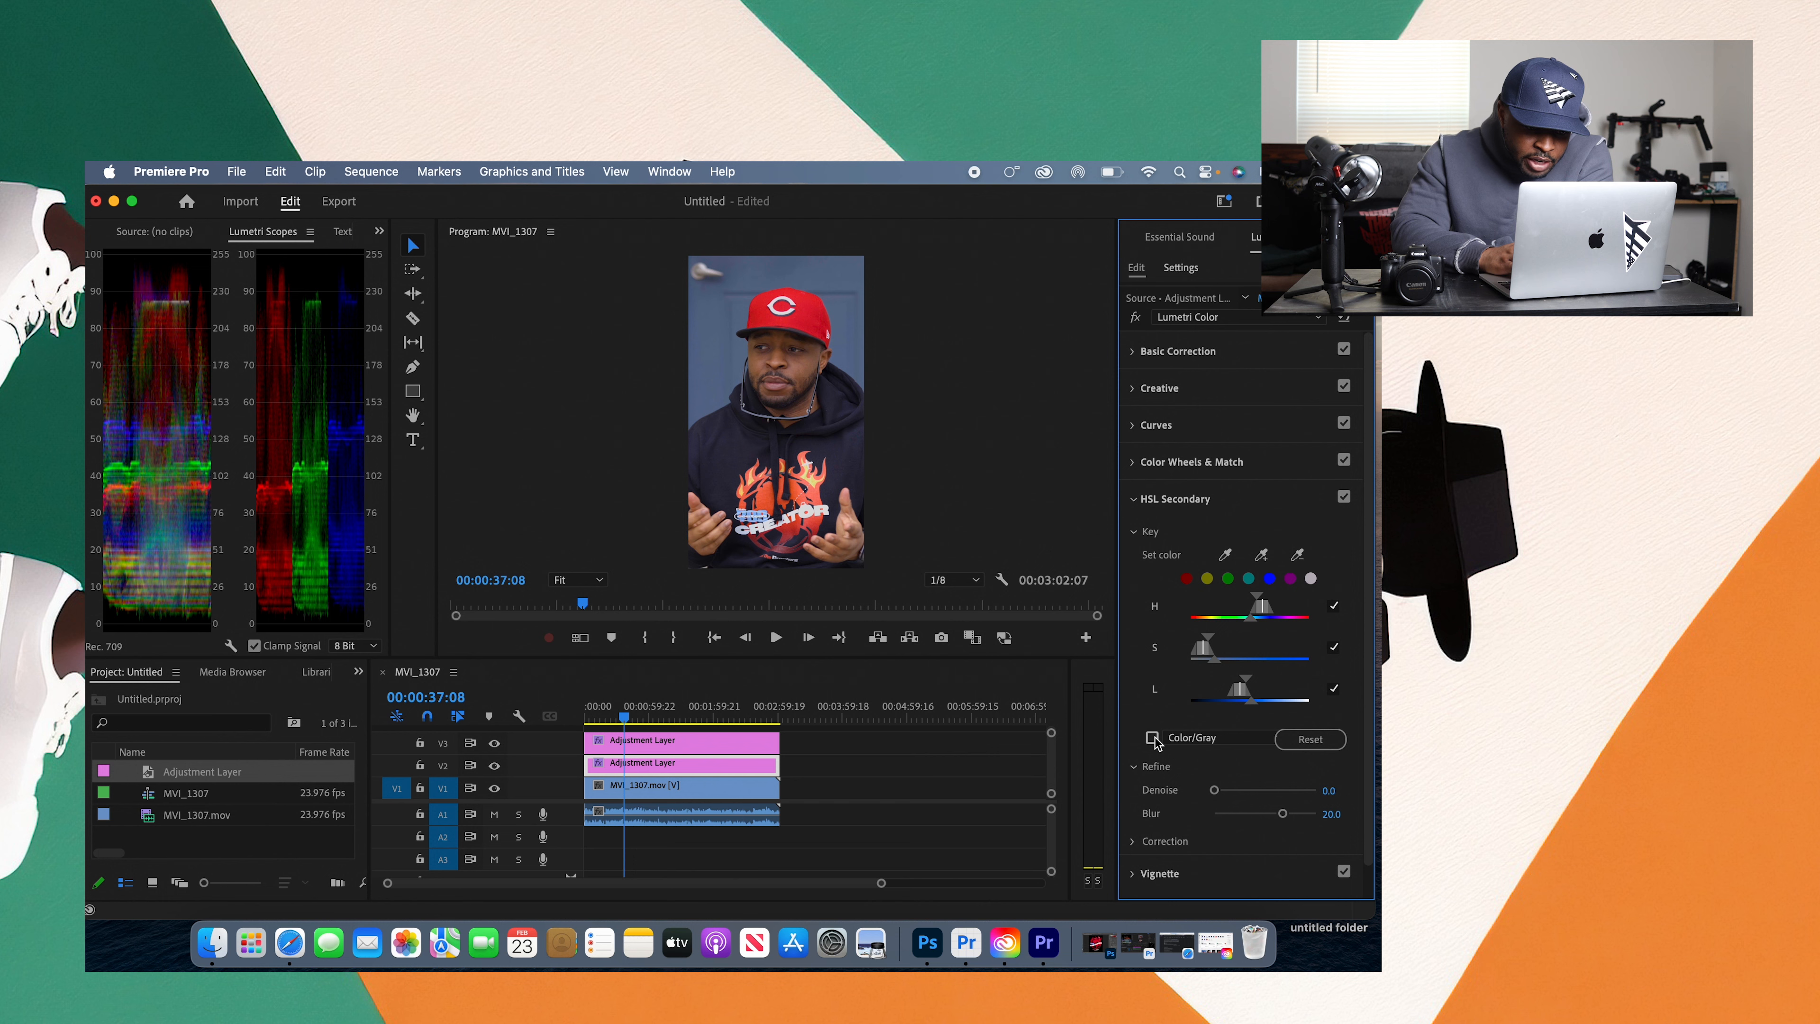
left_click(776, 637)
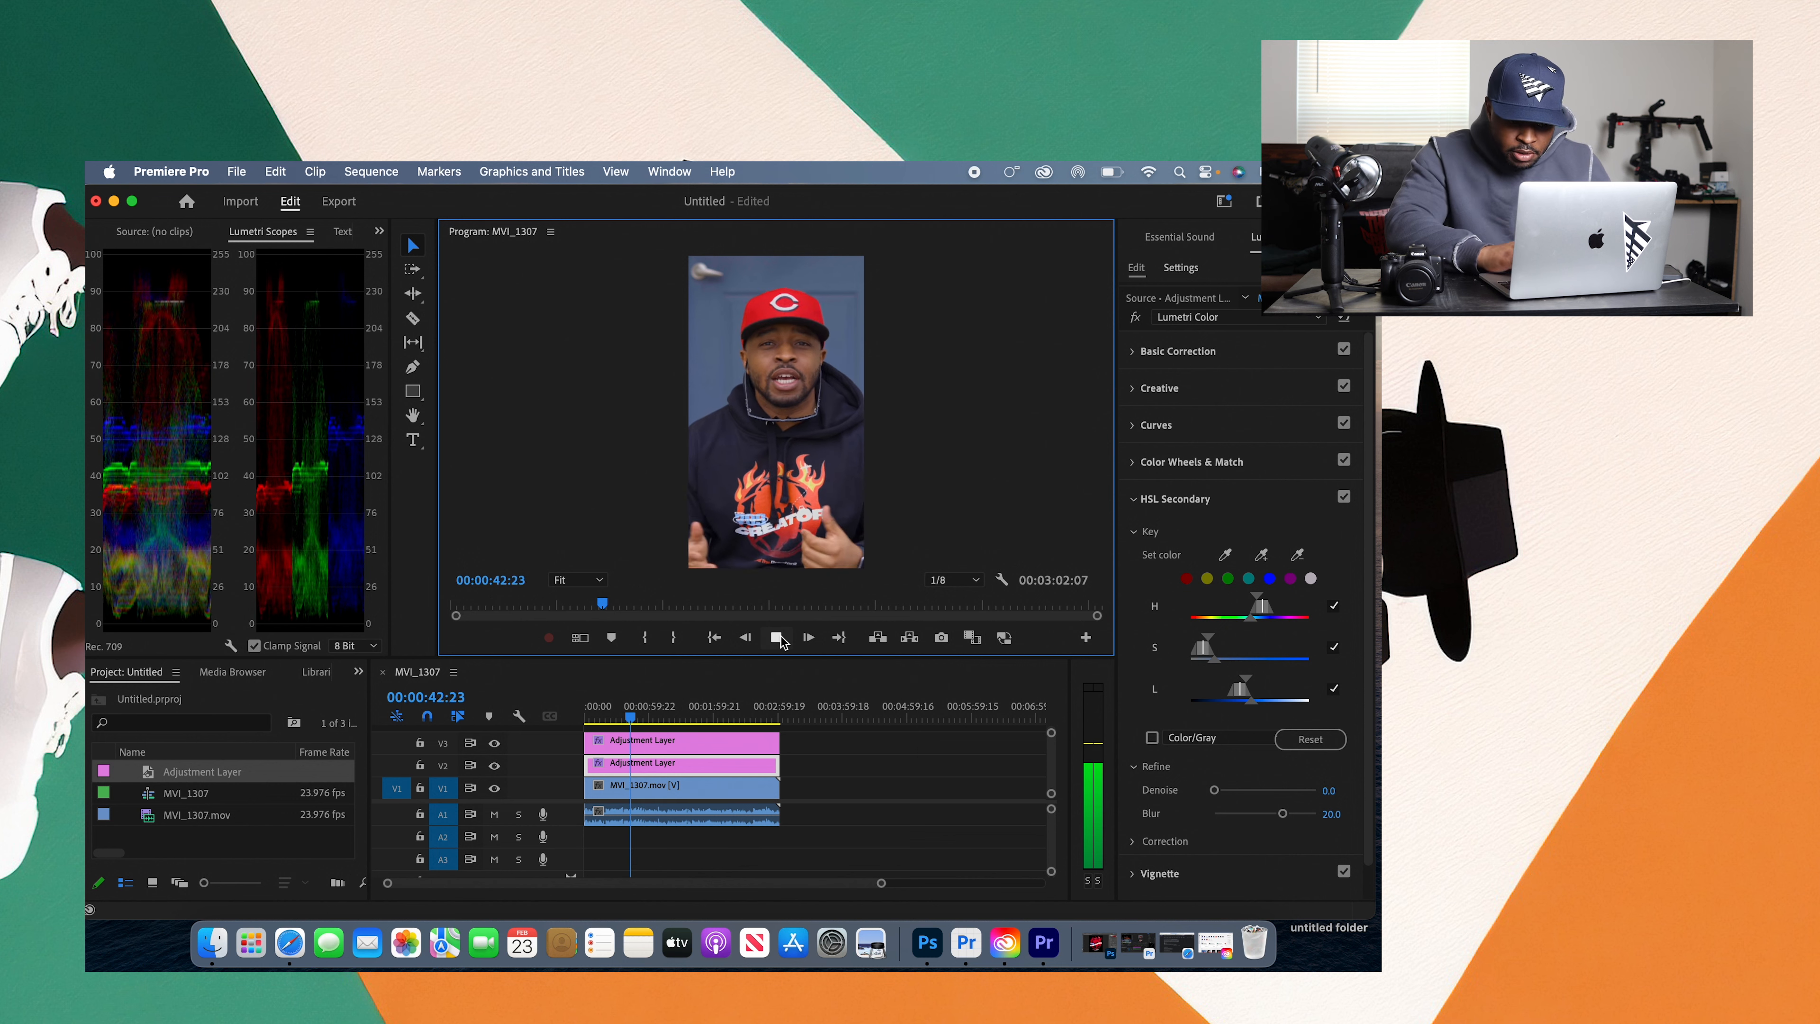
left_click(1151, 737)
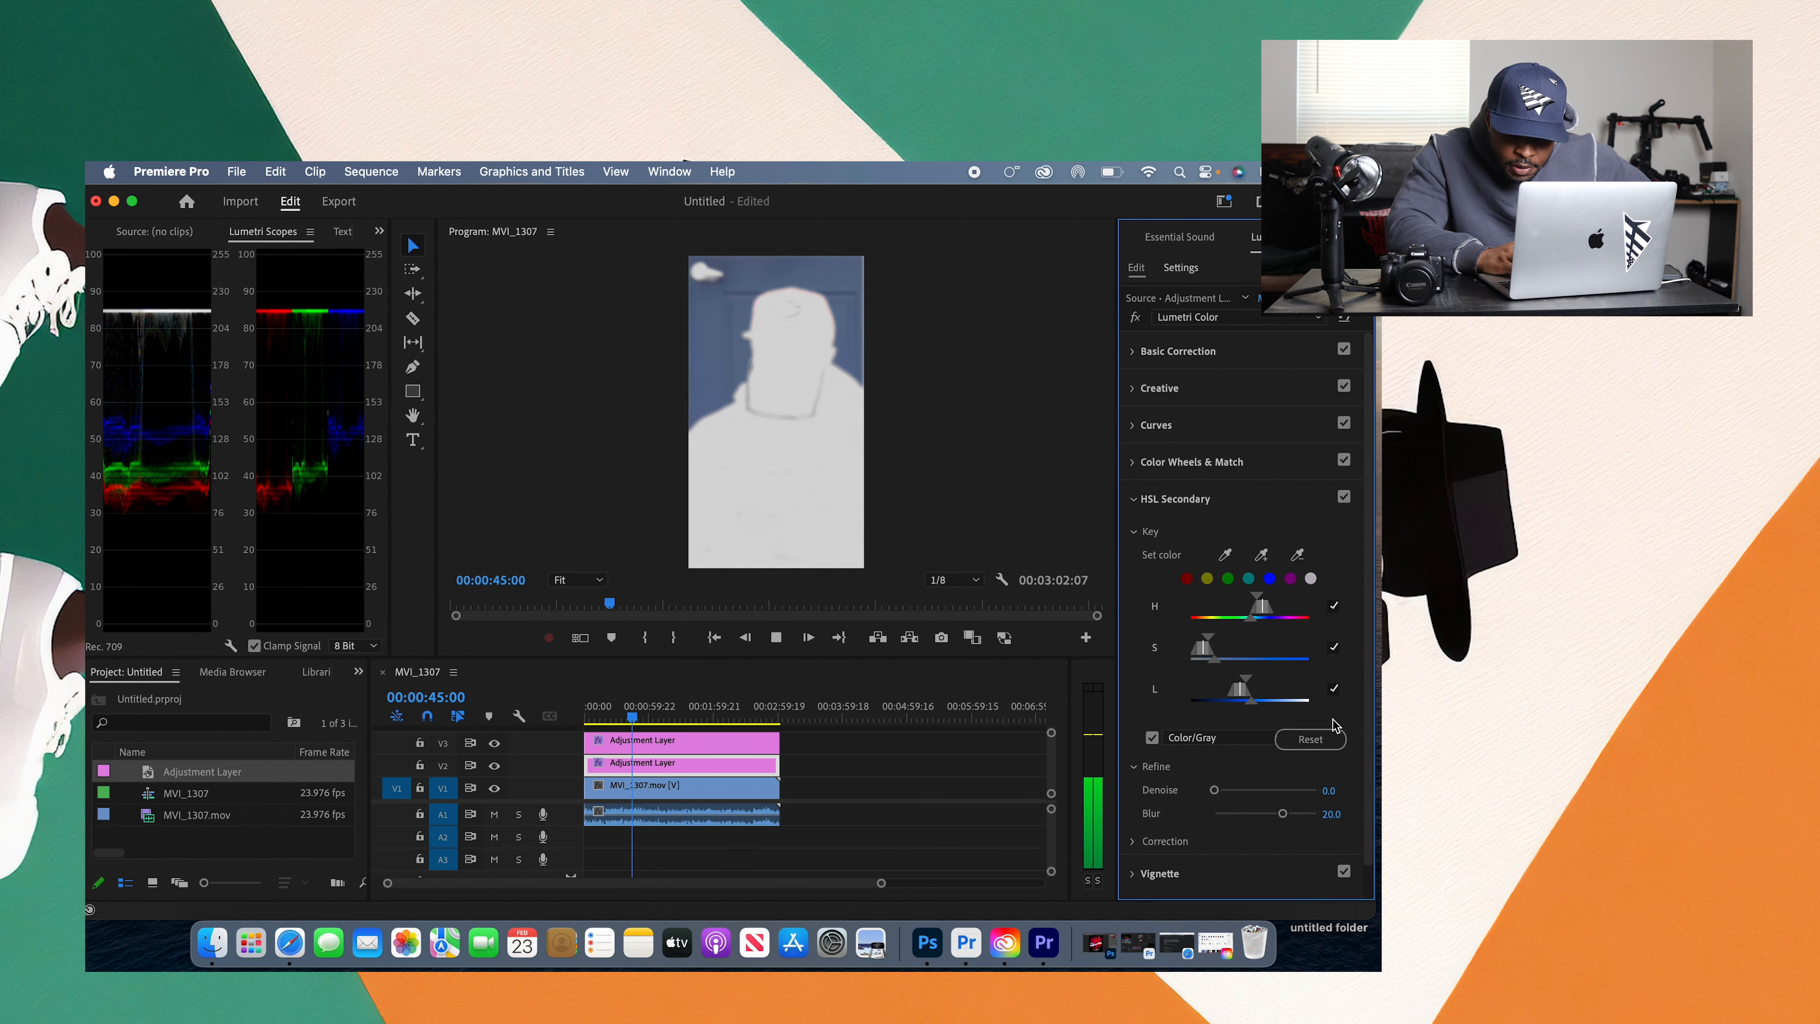
scroll(1365, 738, "down", 1)
scroll(1370, 738, "down", 1)
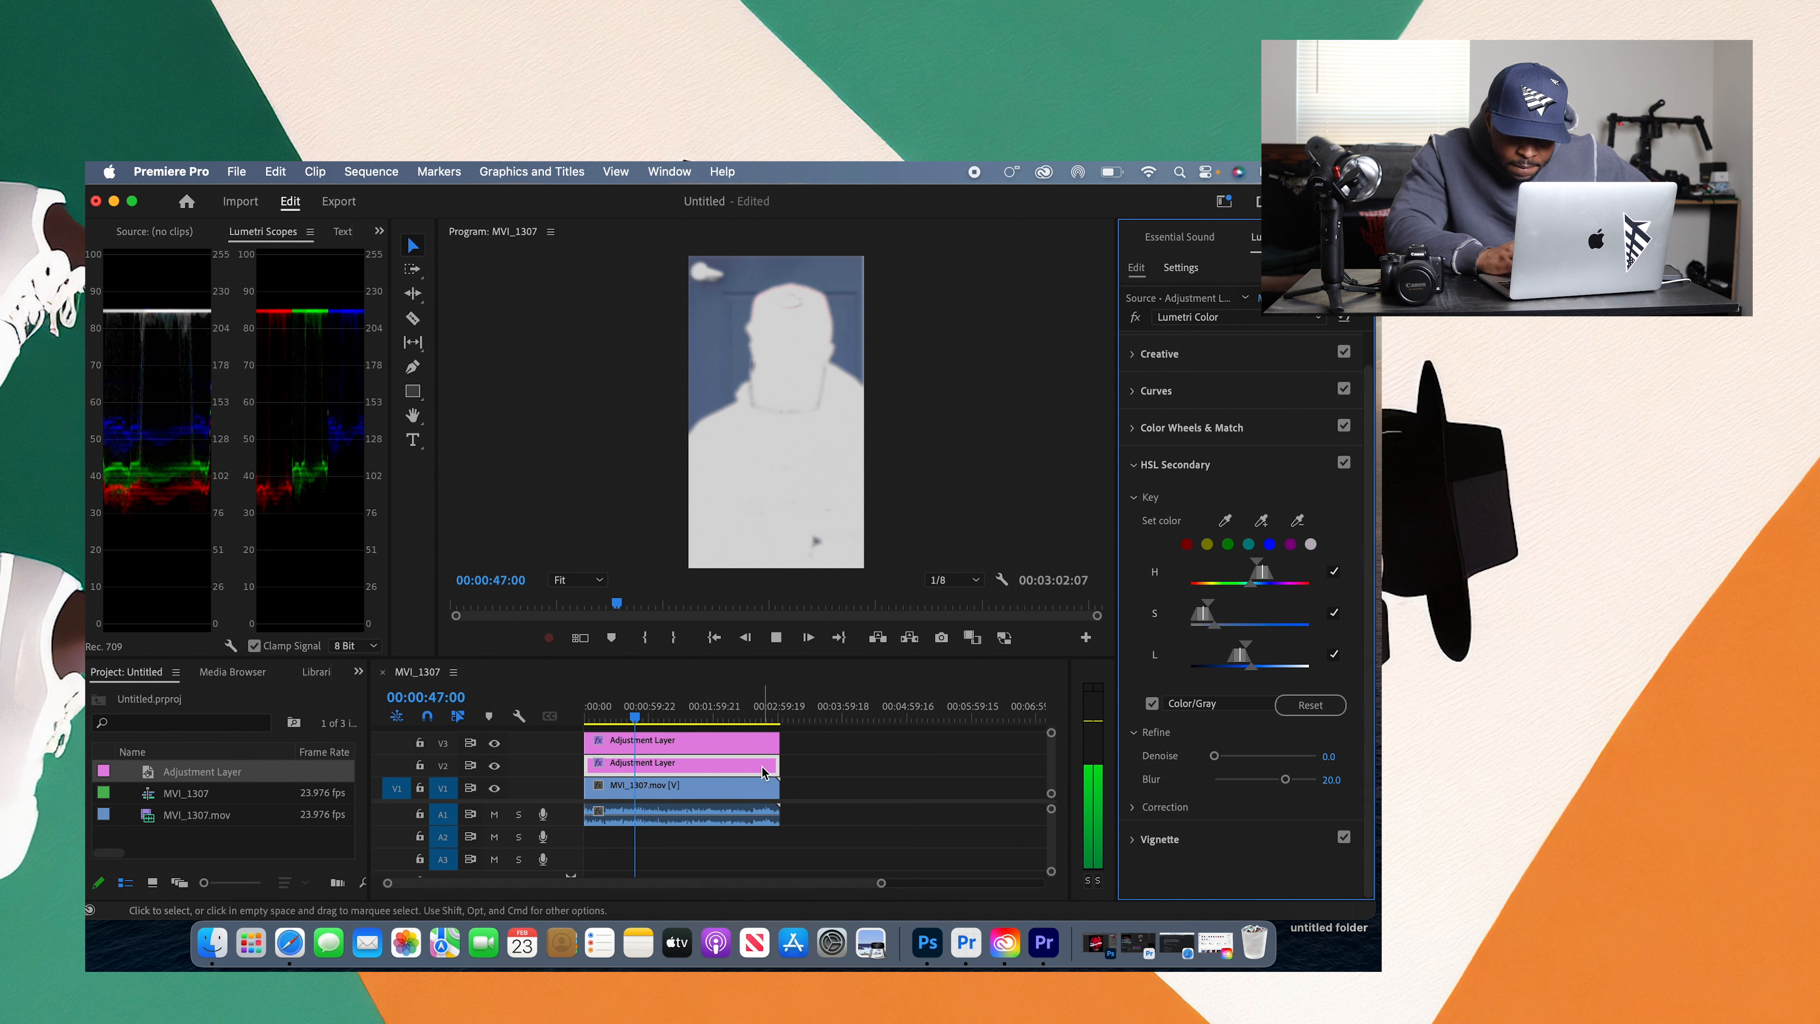
left_click(789, 639)
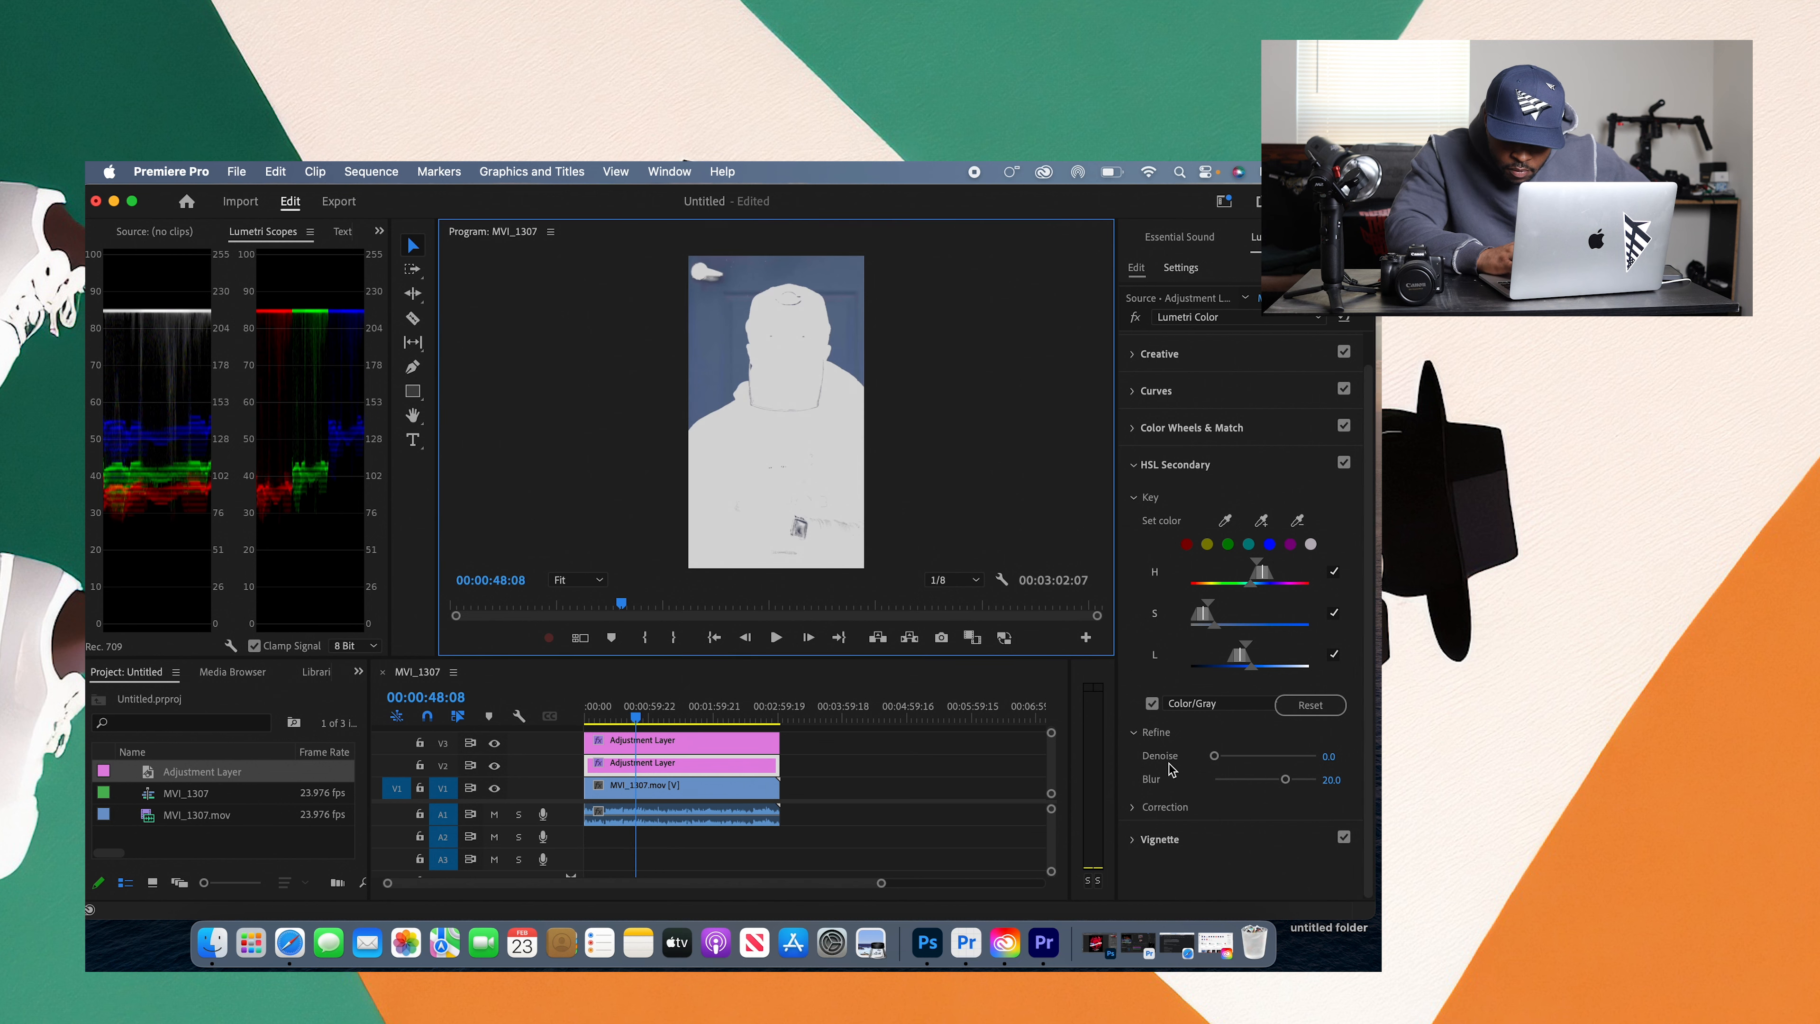
Step: Raise the HSL Secondary correction saturation of the keyed backdrop to 154.4 and hide the key mask
left_click_drag(1366, 753, 1367, 811)
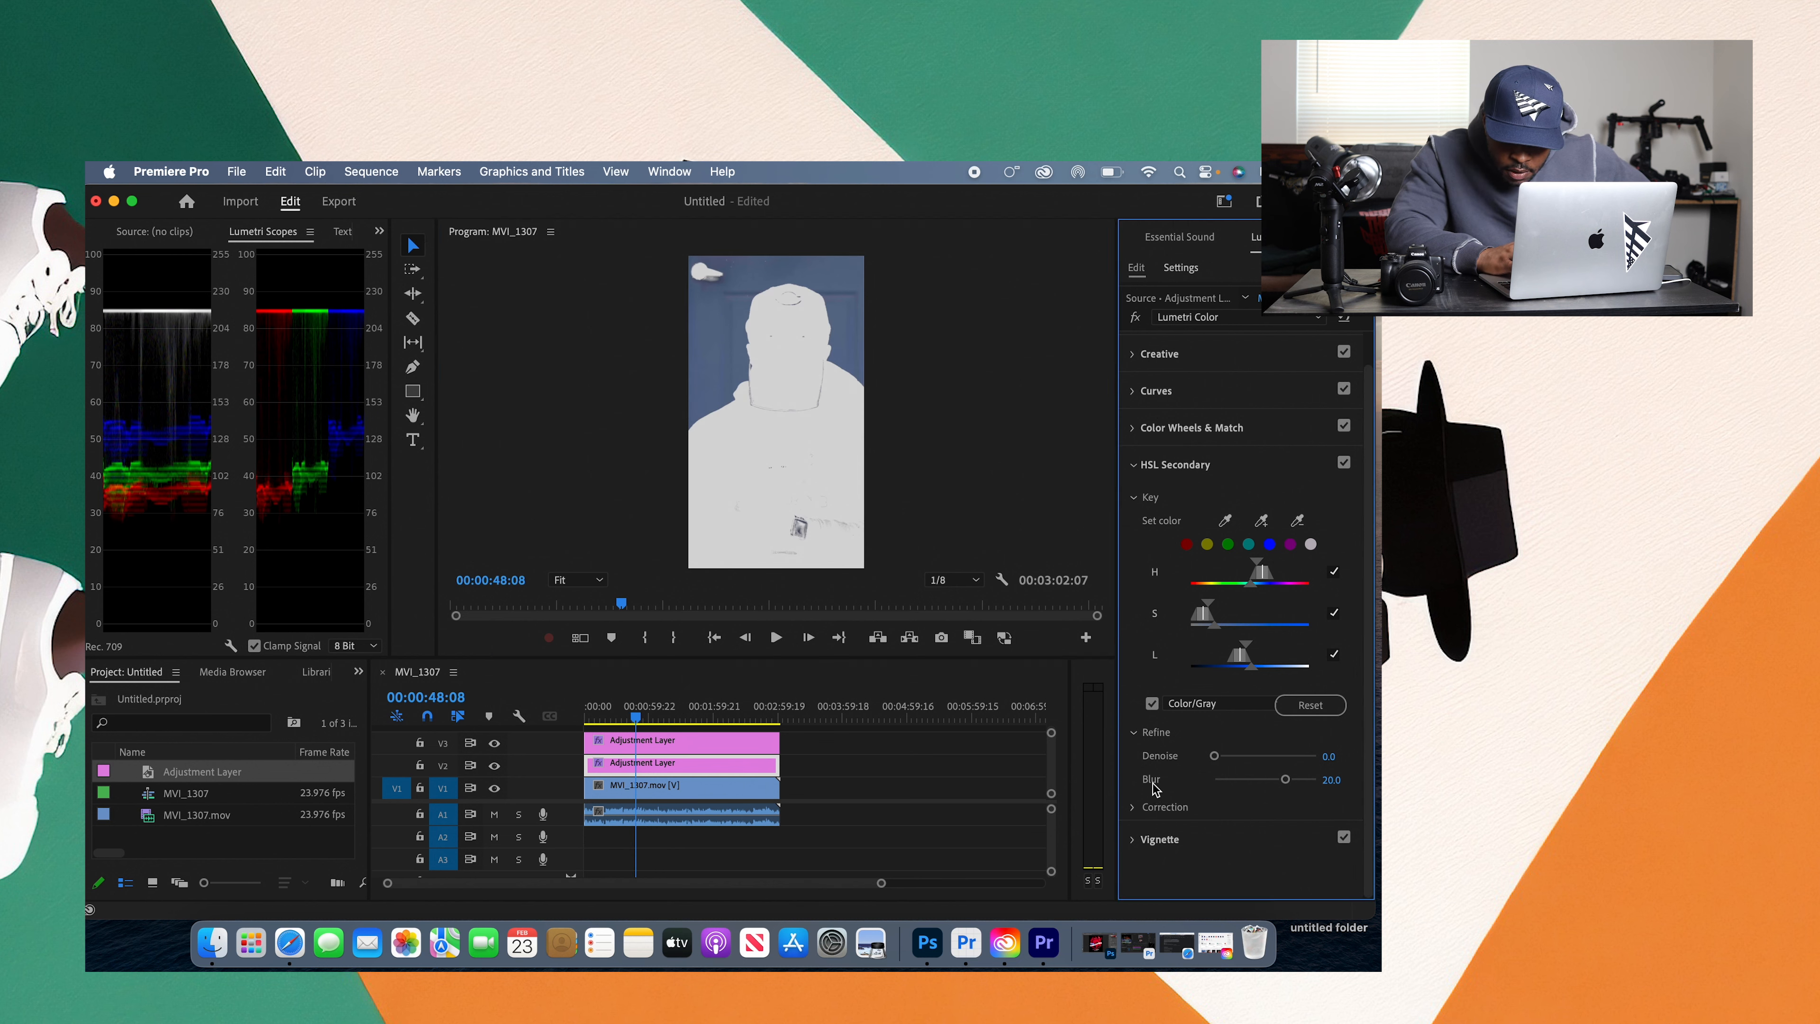
left_click(1134, 808)
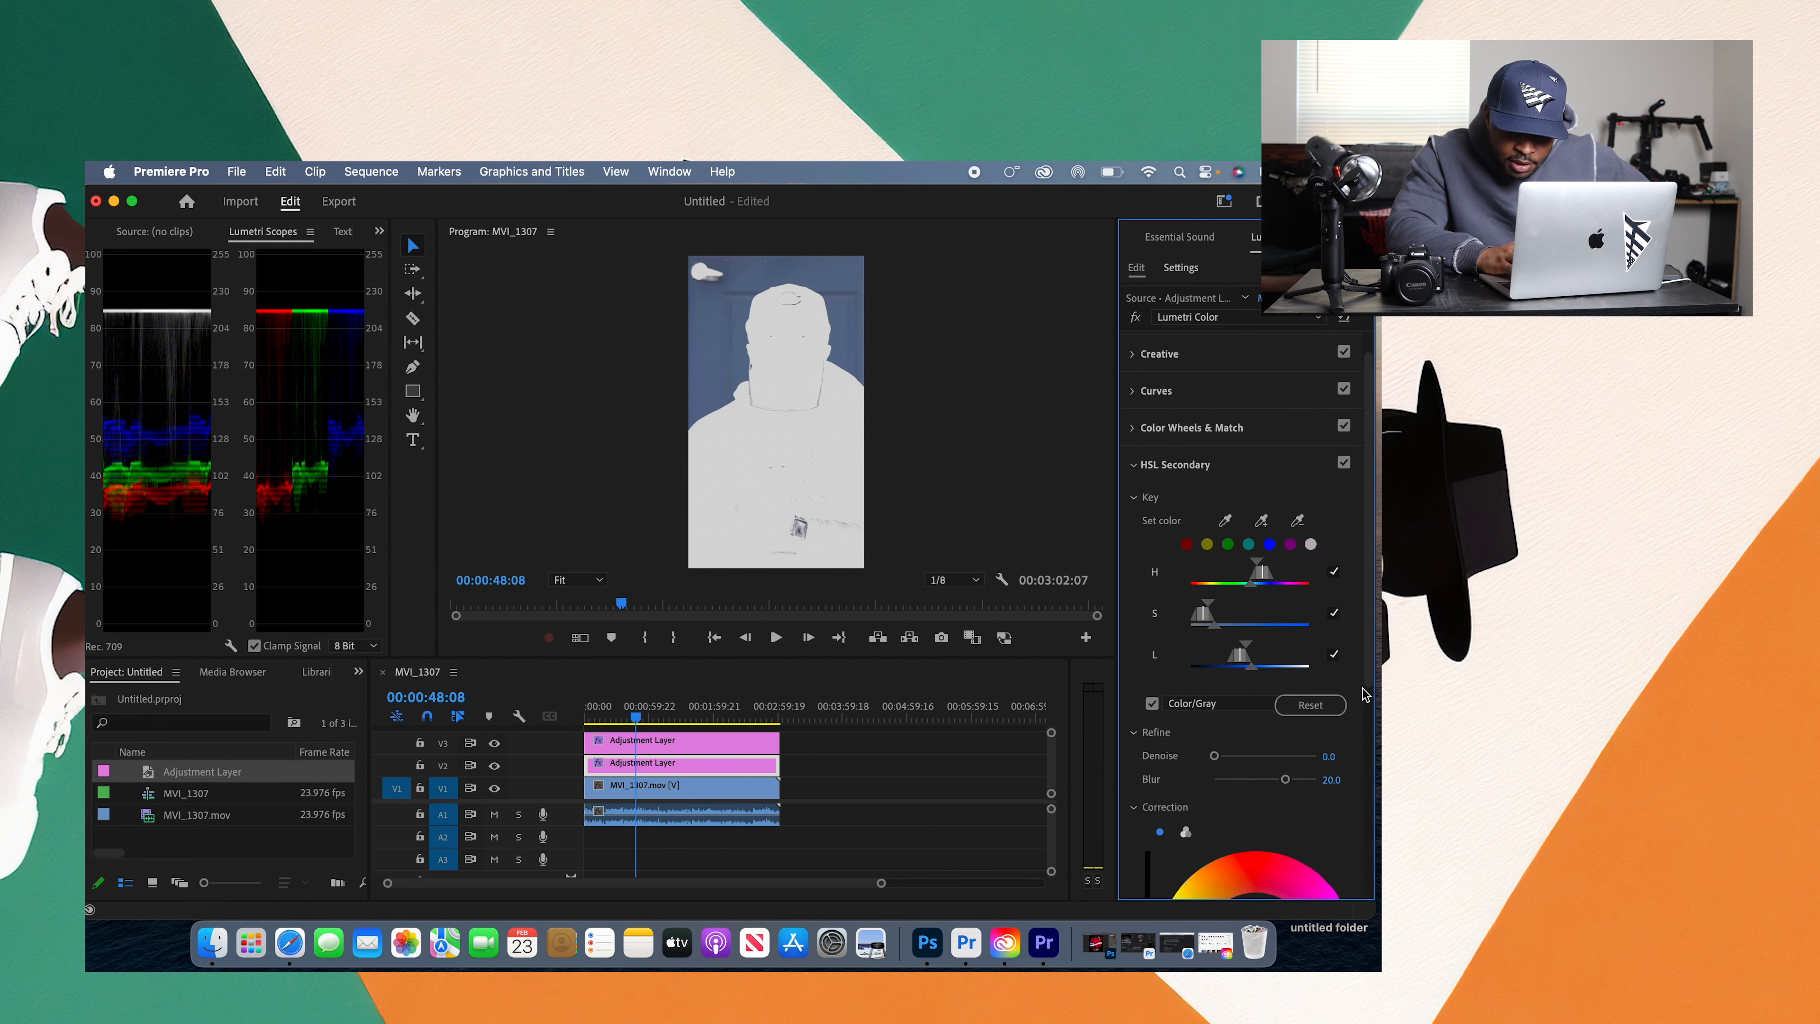
scroll(1363, 695, "down", 10)
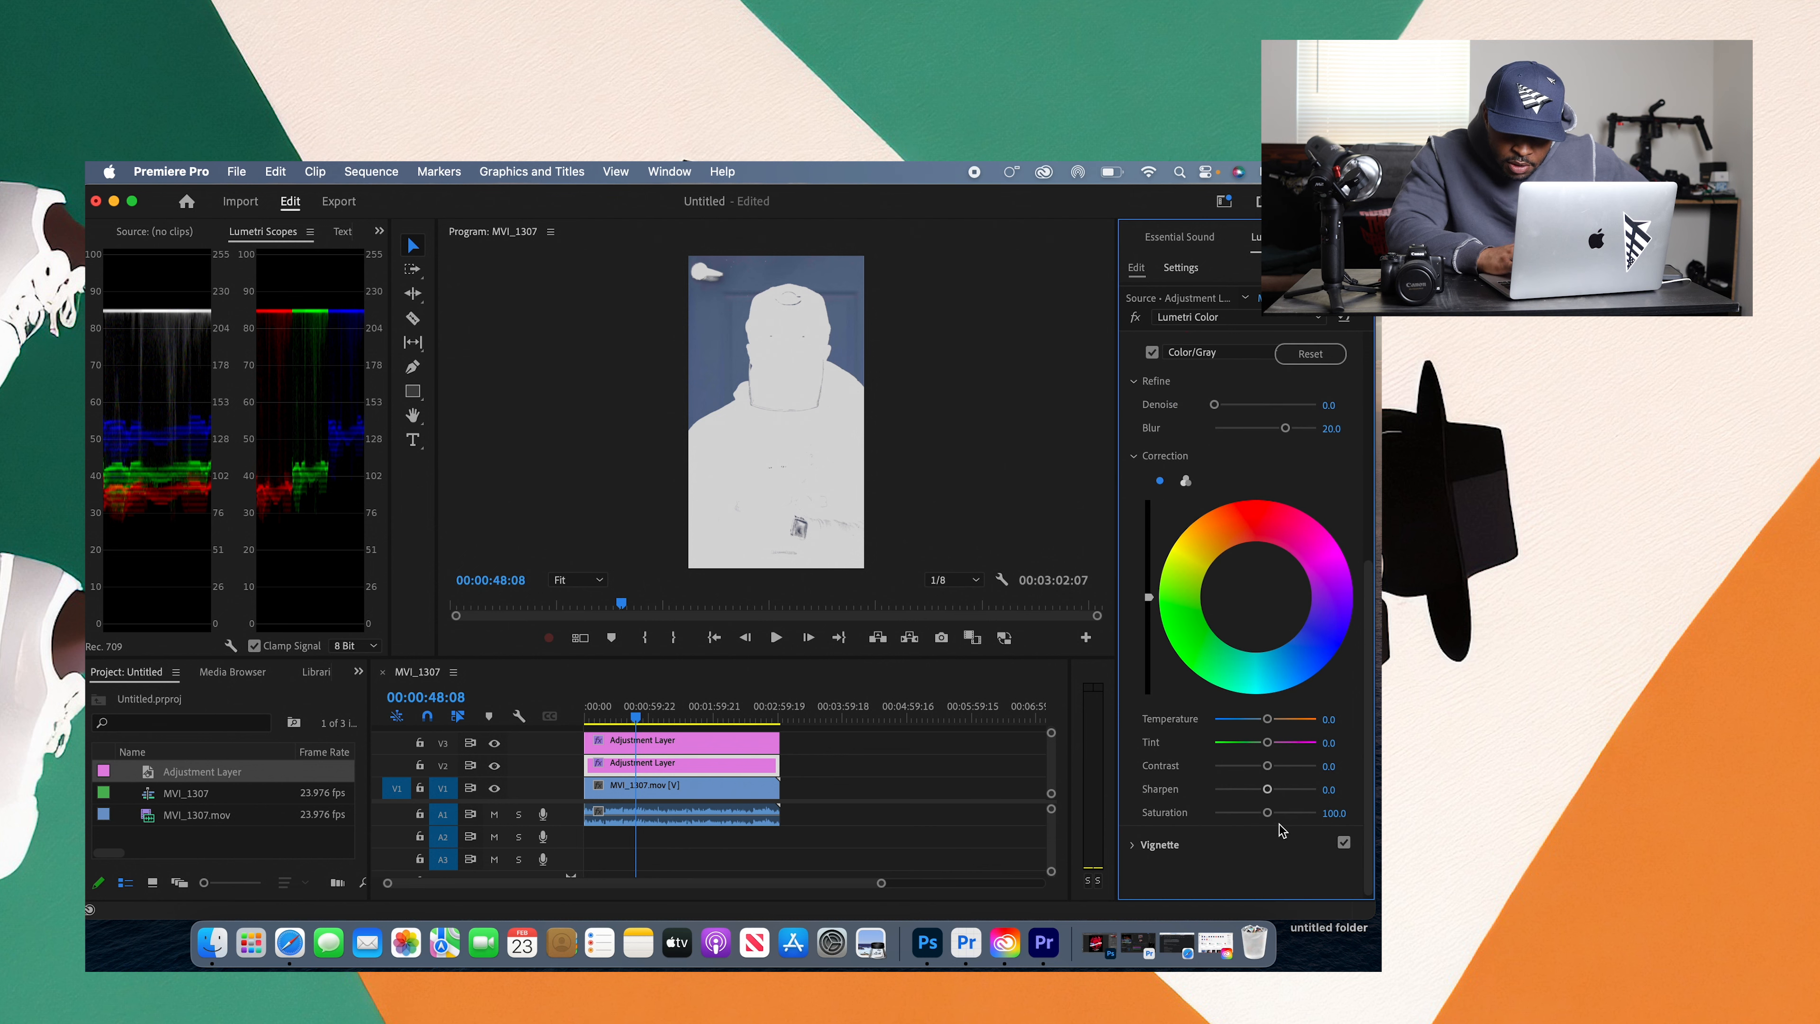
left_click_drag(1268, 815, 1293, 813)
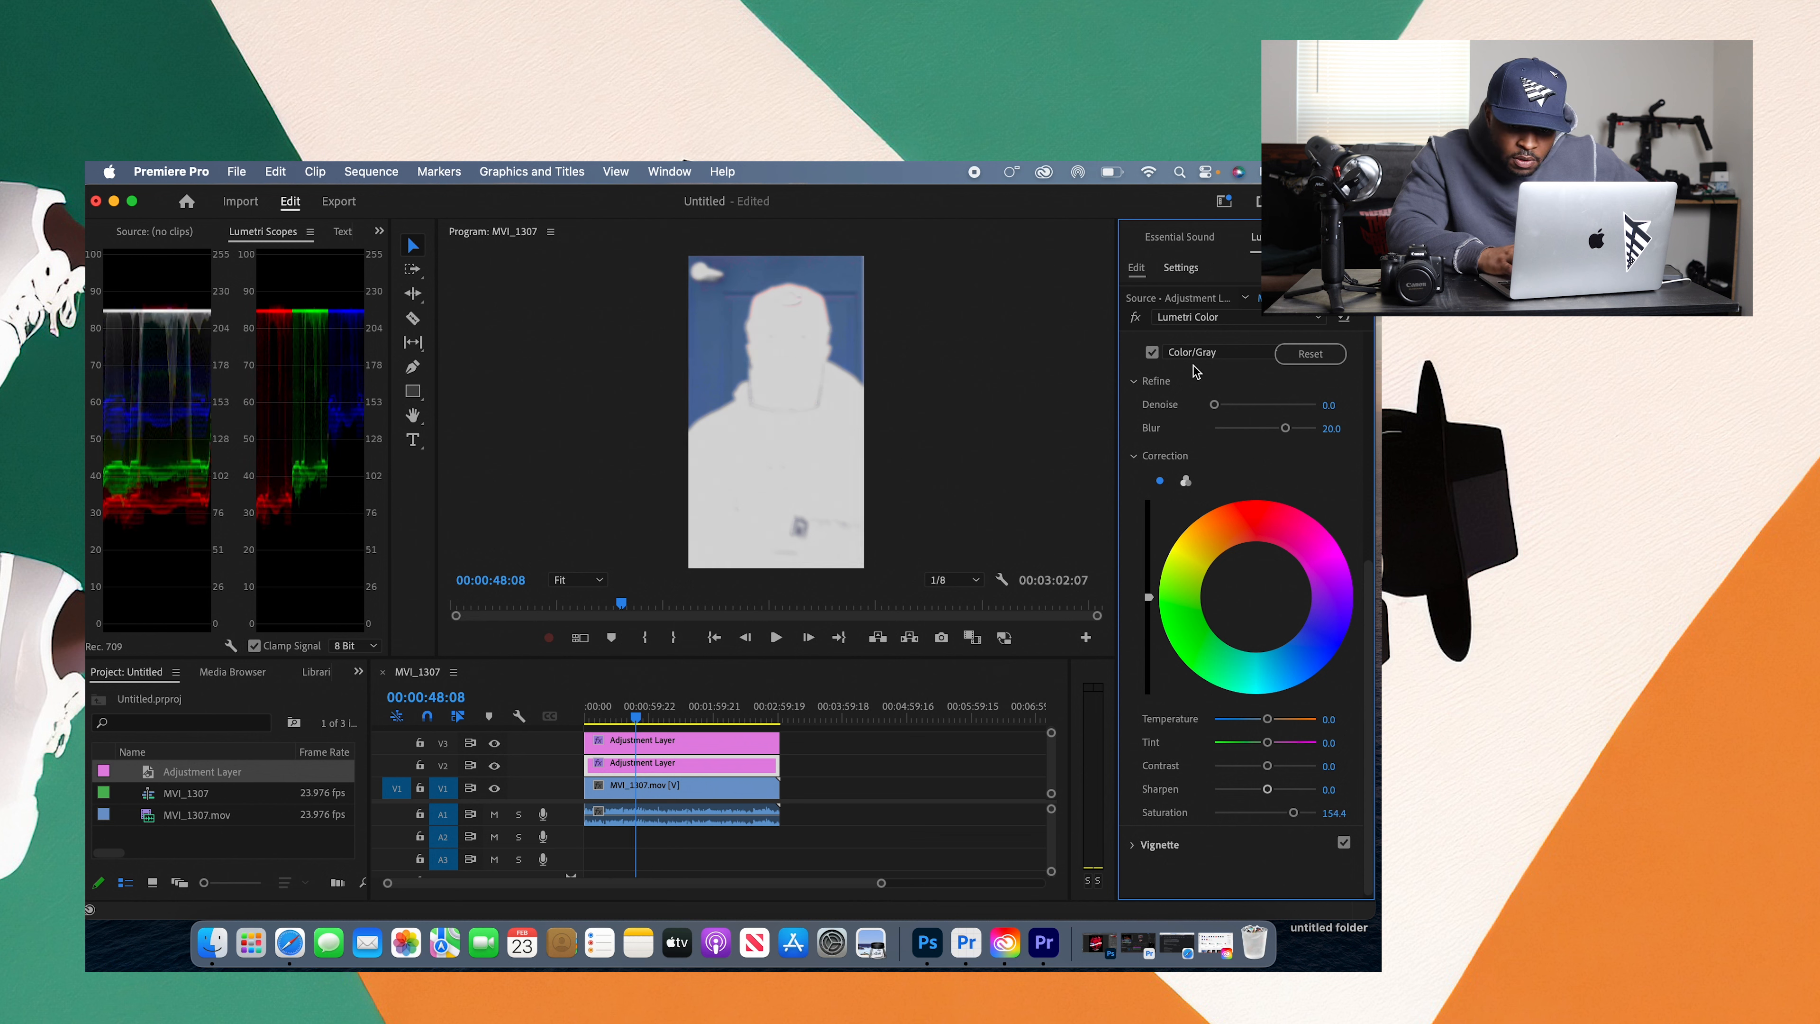
left_click(1152, 352)
Step: Collapse HSL Secondary and play the clip, switching the V2 track output off and on to compare the grade
left_click_drag(1369, 600, 1369, 399)
left_click(1242, 461)
left_click(776, 638)
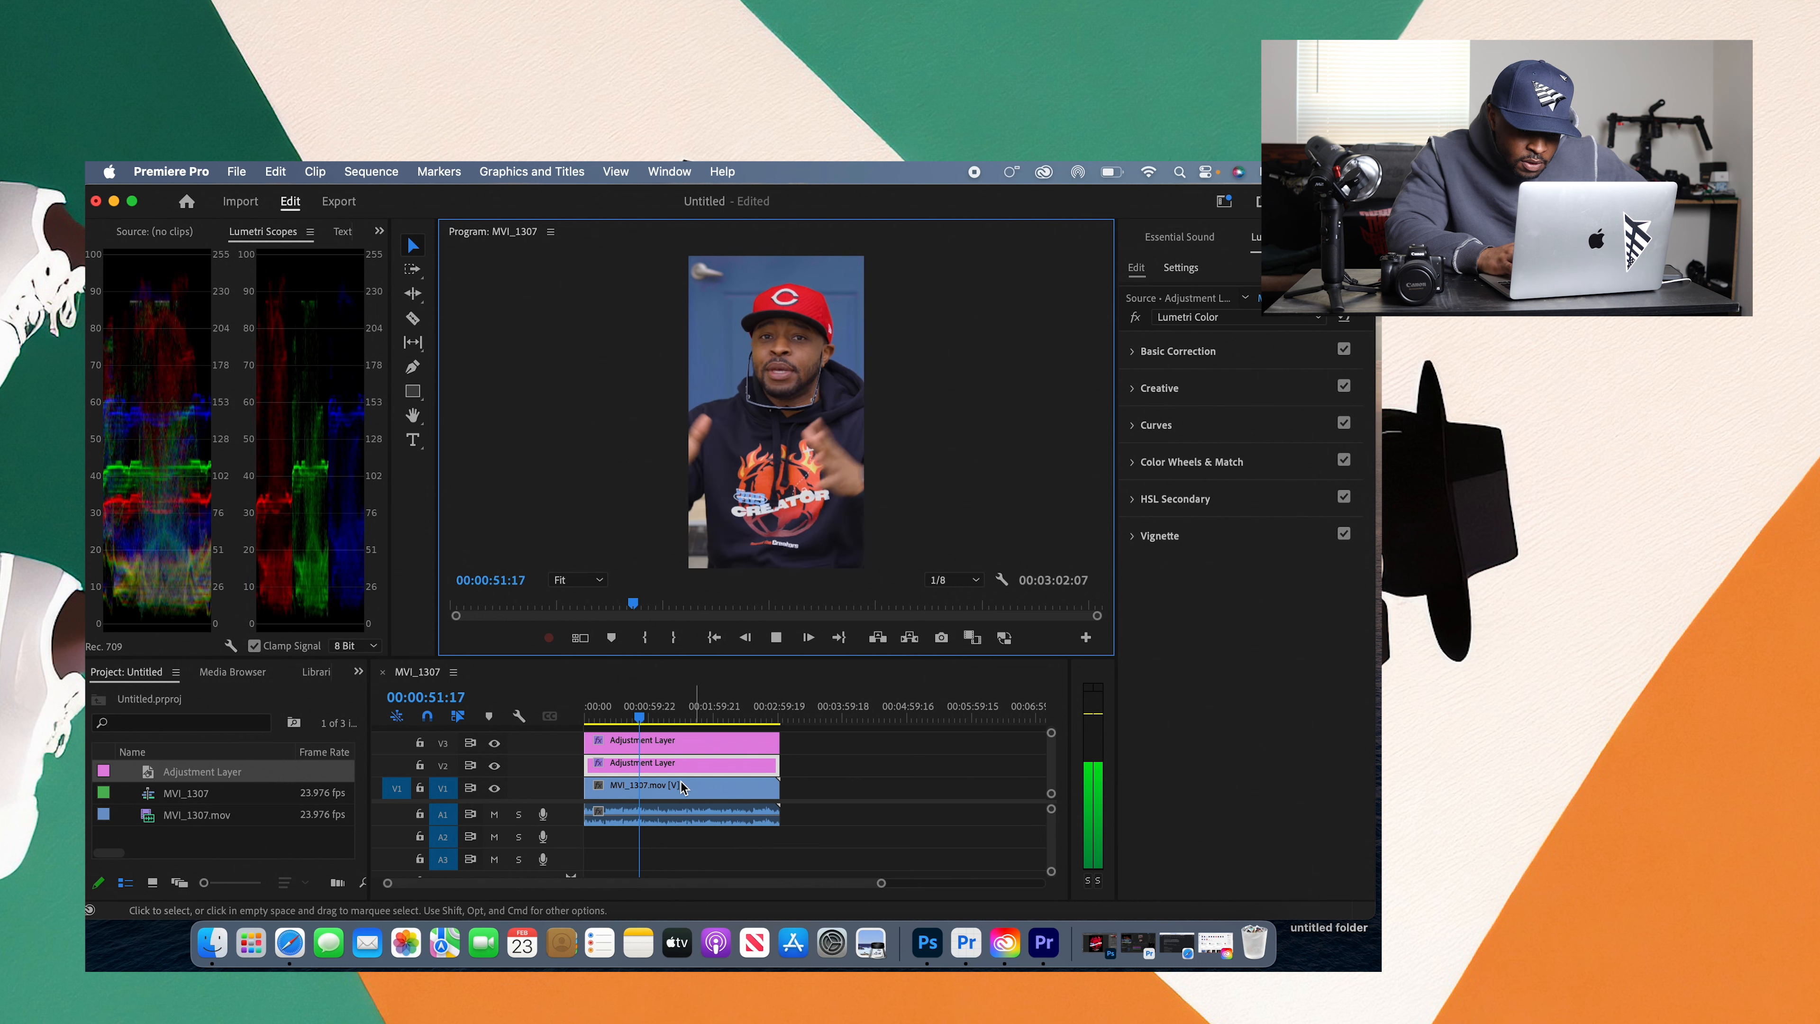
left_click(494, 765)
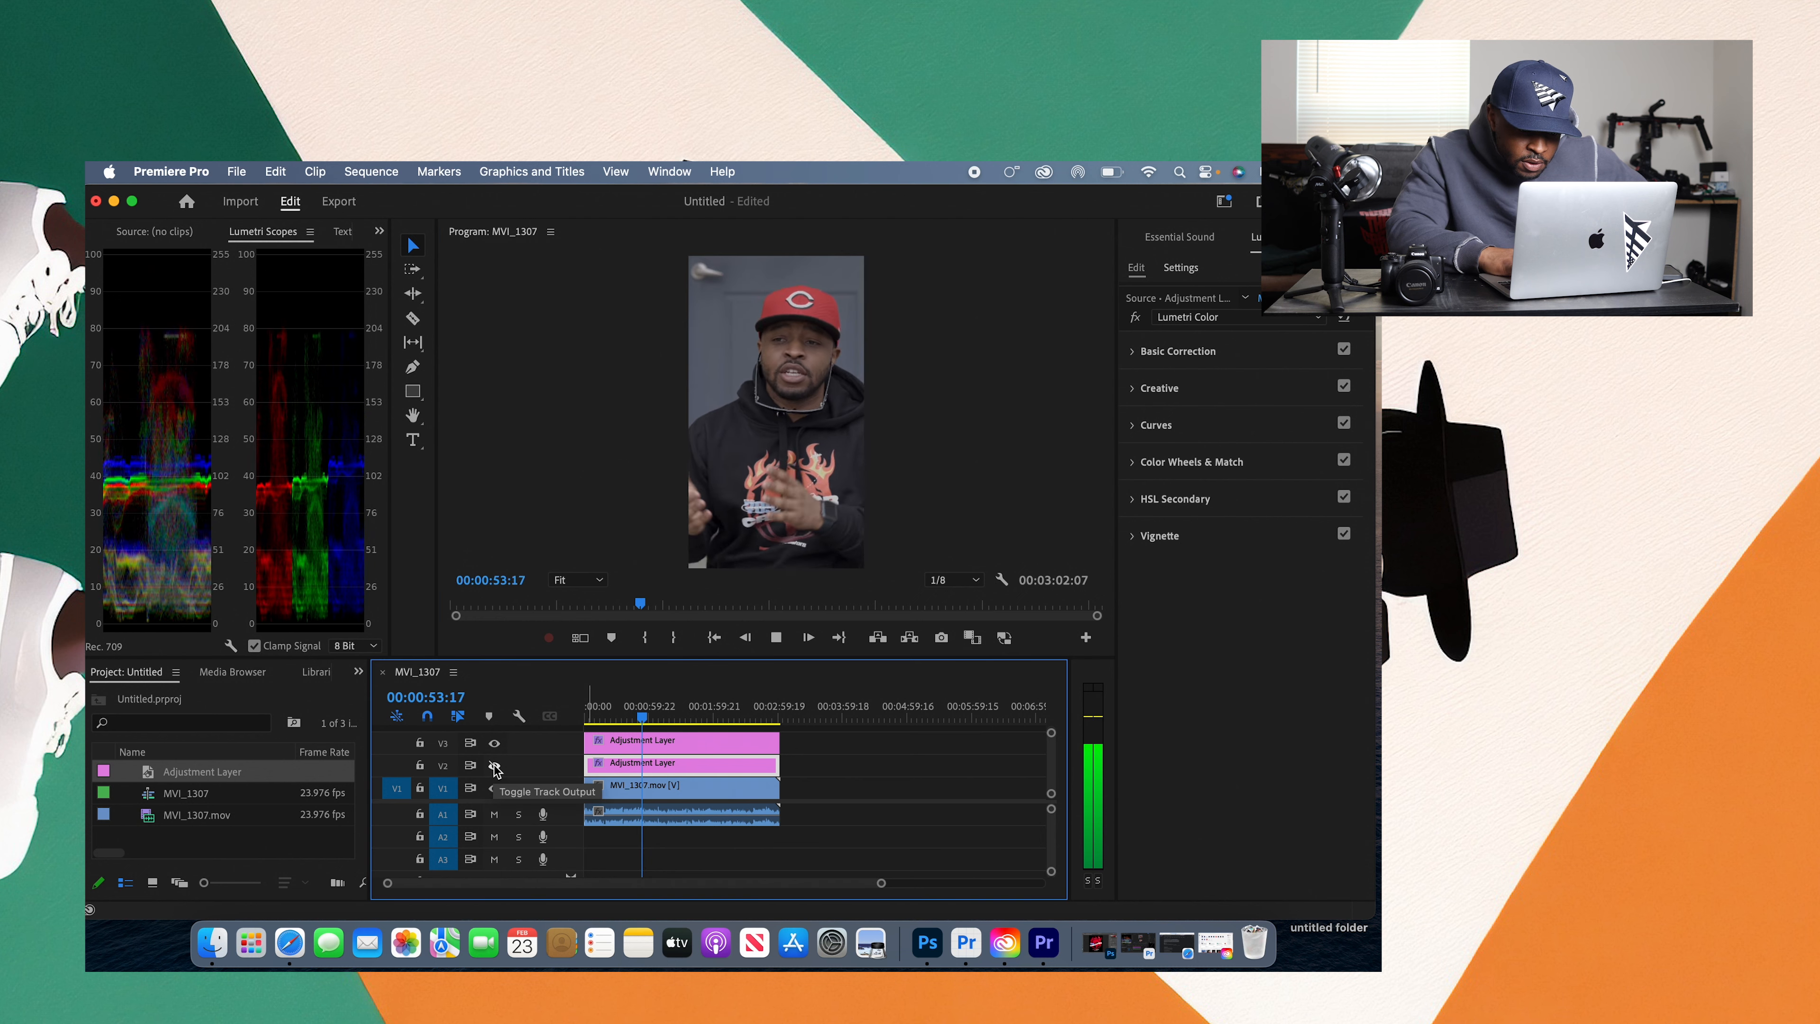
left_click(494, 767)
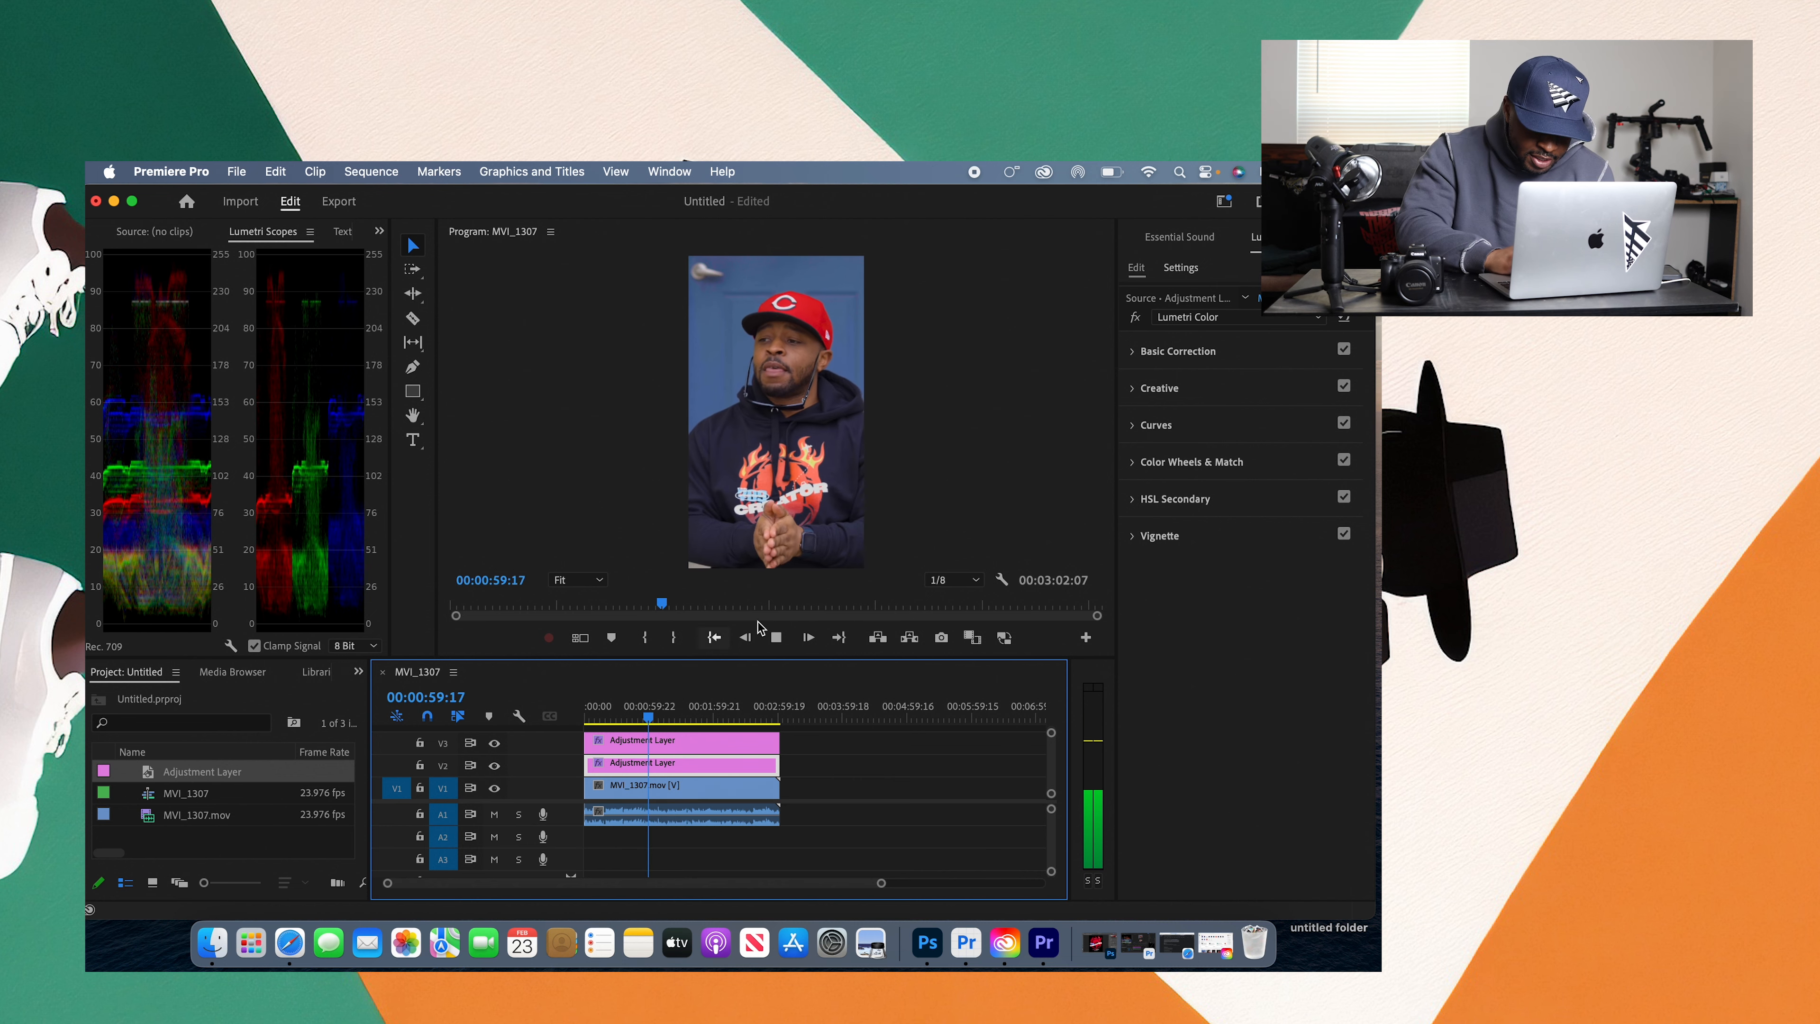
left_click(775, 638)
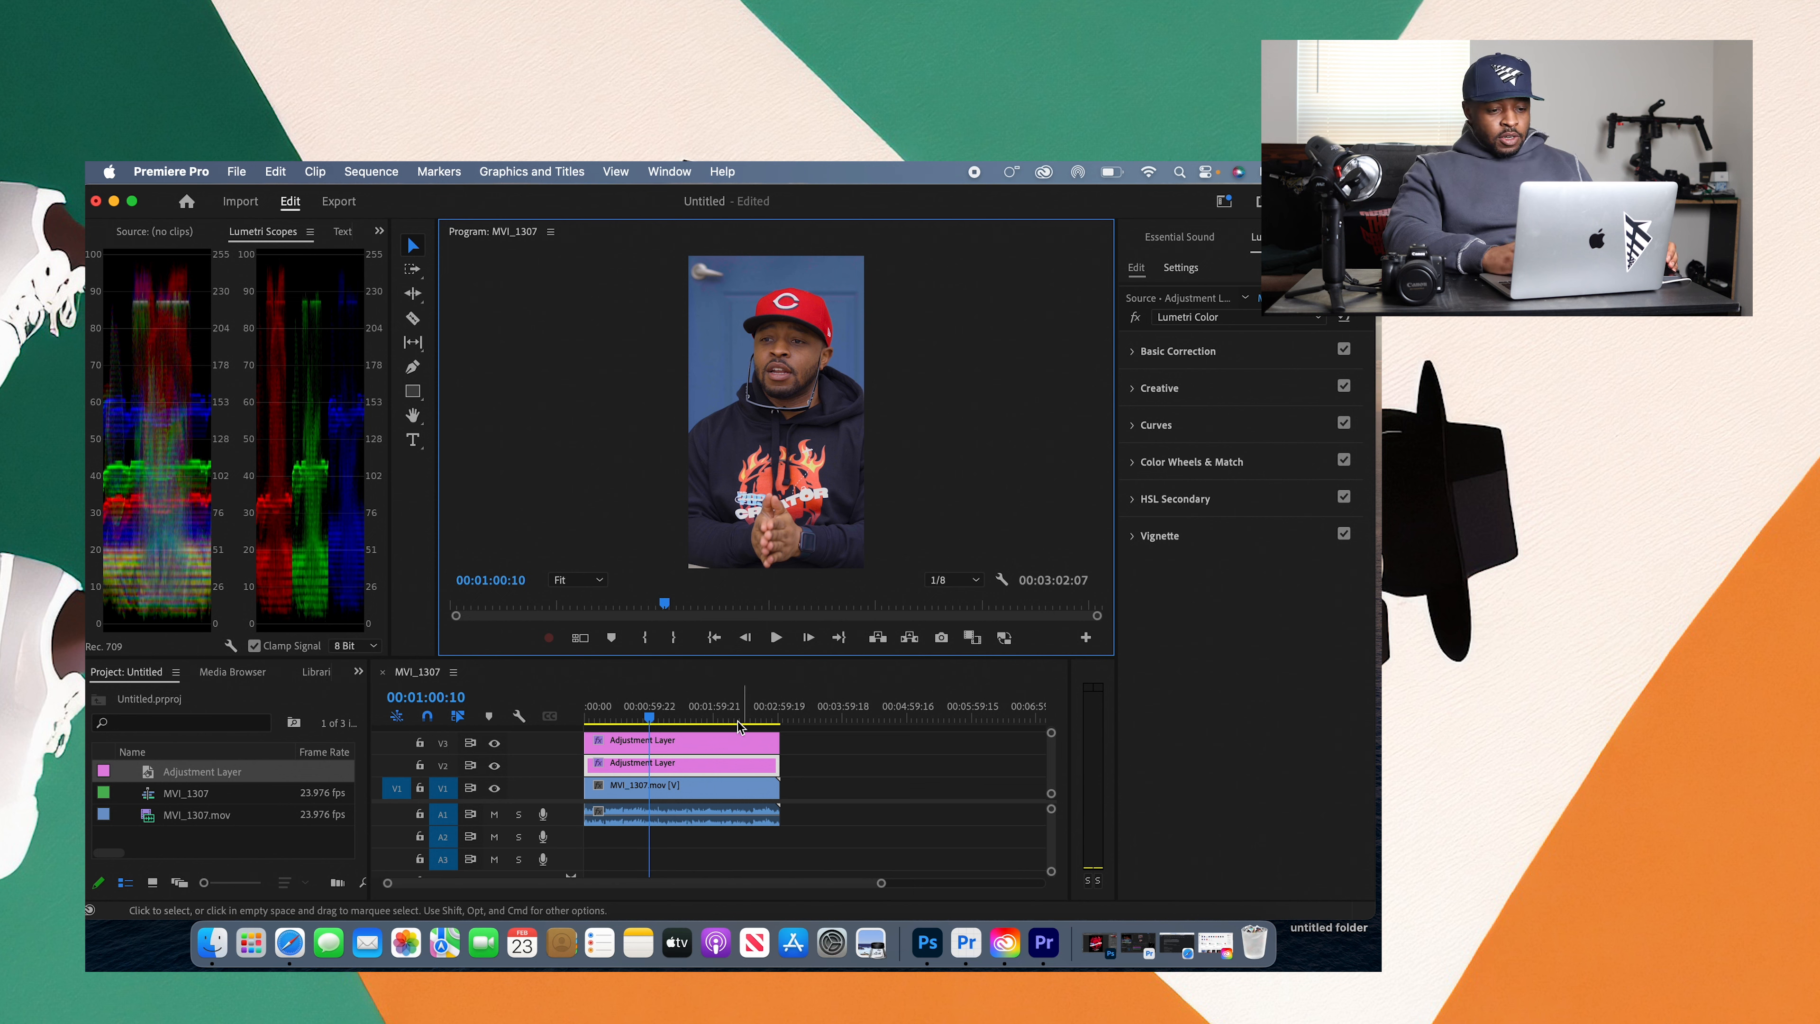
Step: Move the playhead to 00:01:42:00 and reopen the HSL Secondary controls
left_click(652, 719)
left_click_drag(652, 718, 695, 717)
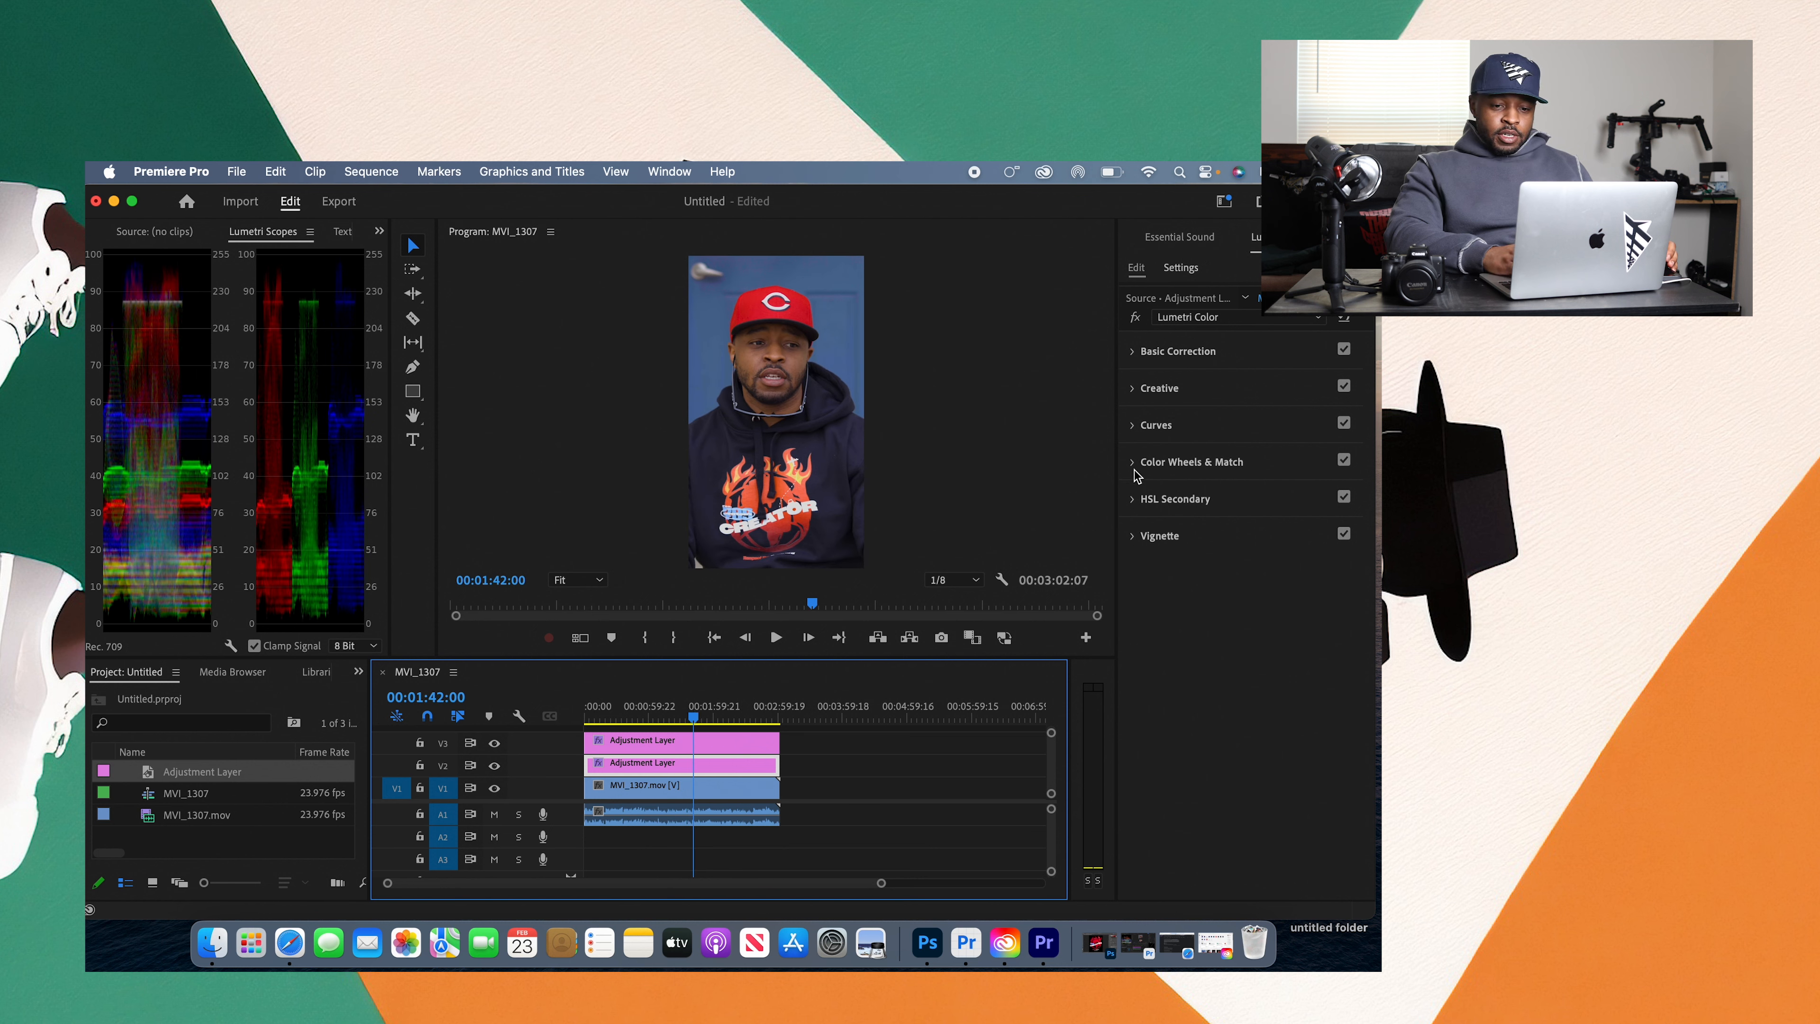
left_click(1132, 500)
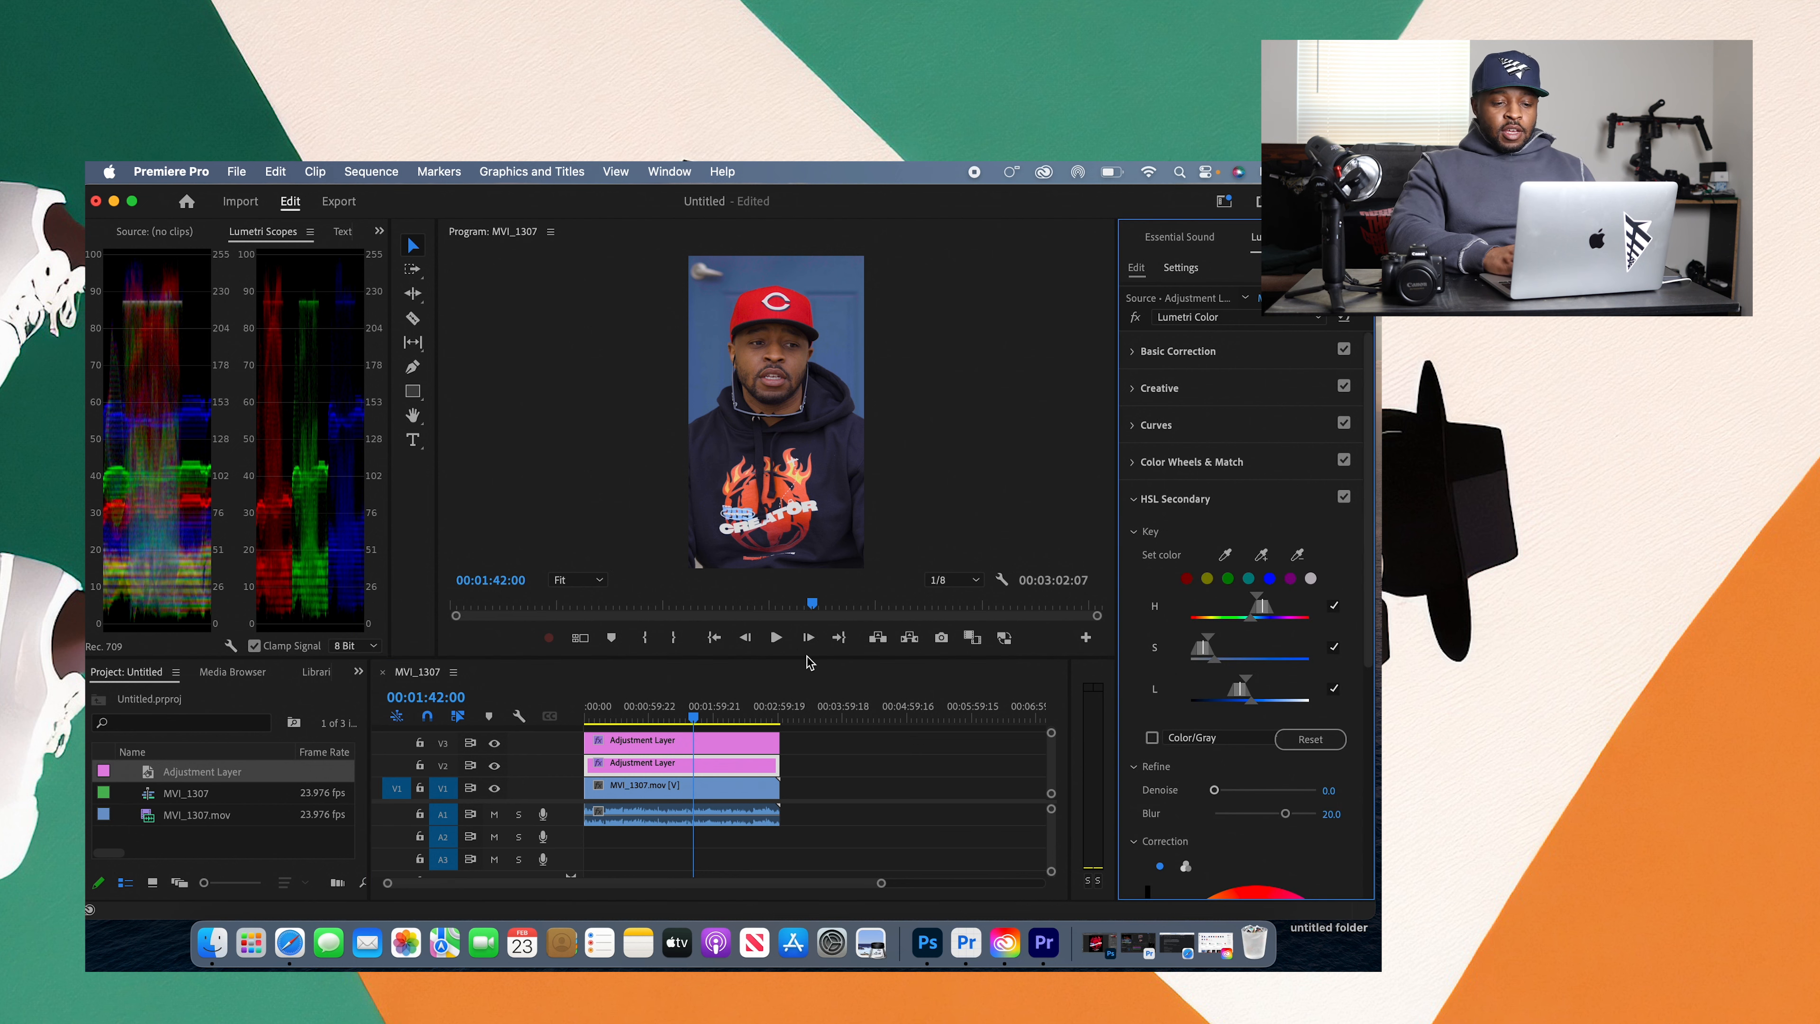
Step: Enlarge the timeline area and move the upper adjustment layer from track V3 to V4
left_click_drag(808, 661, 809, 594)
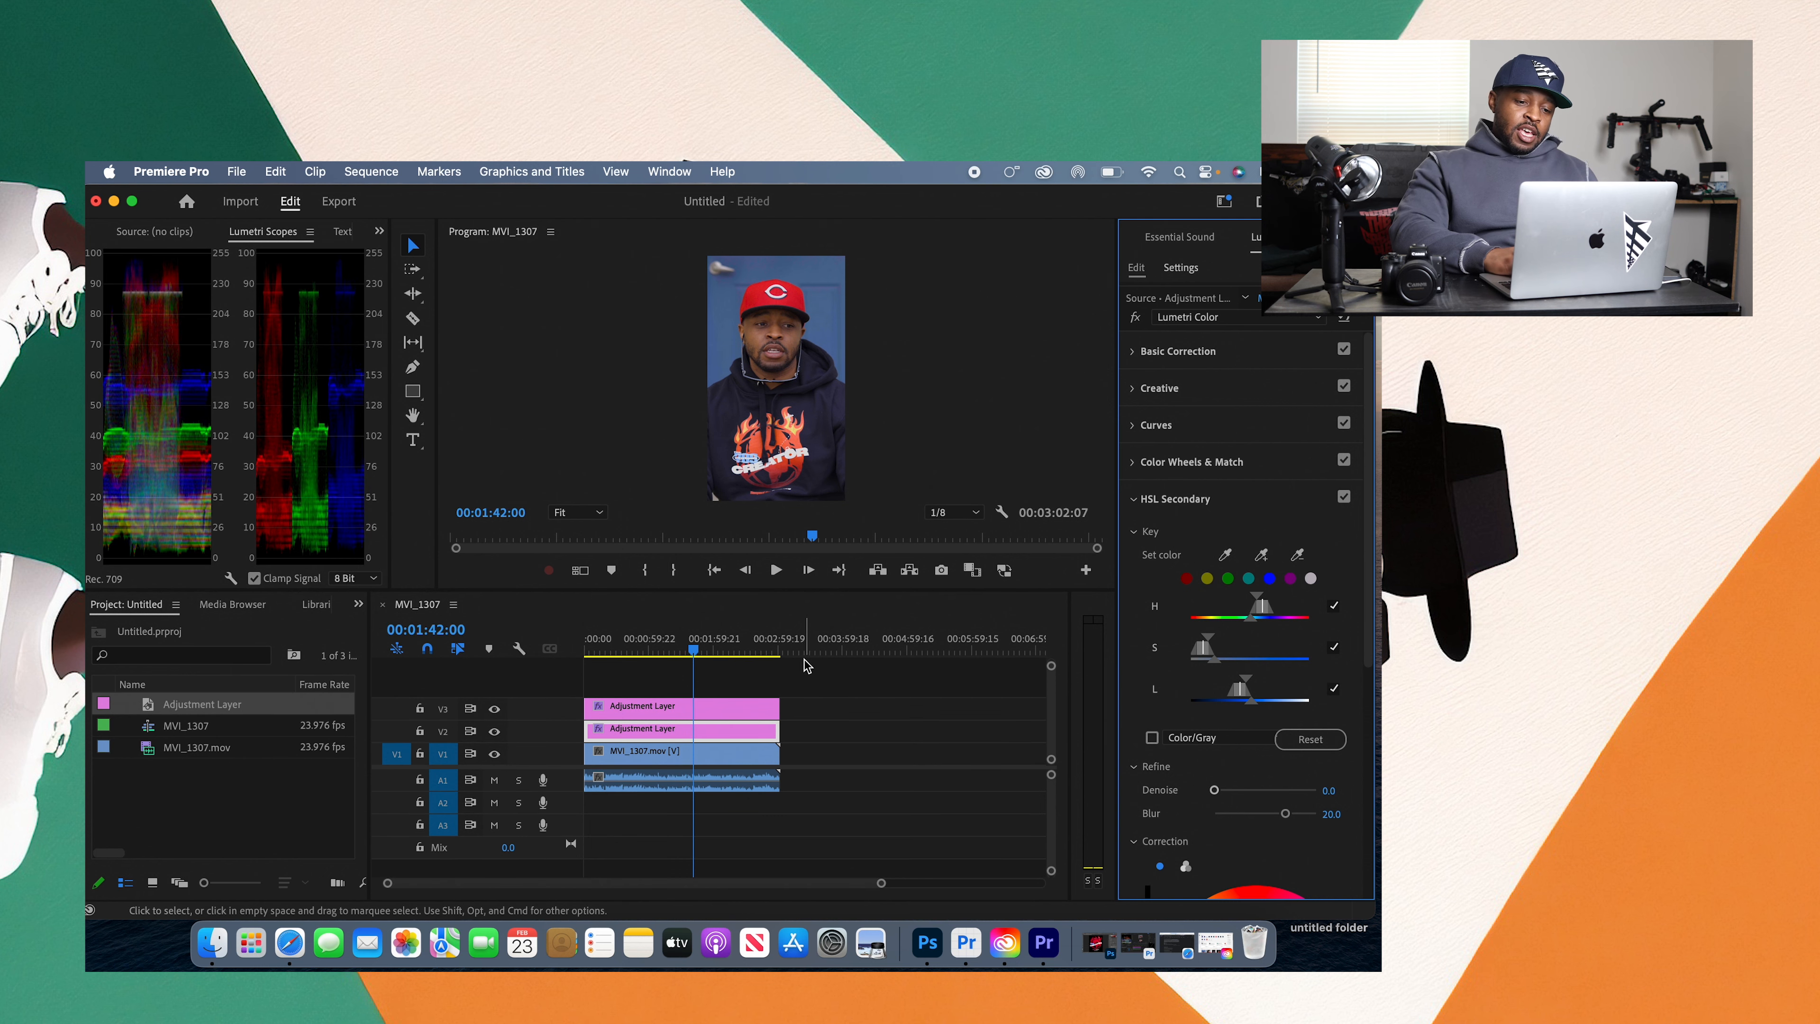
left_click_drag(760, 710, 754, 695)
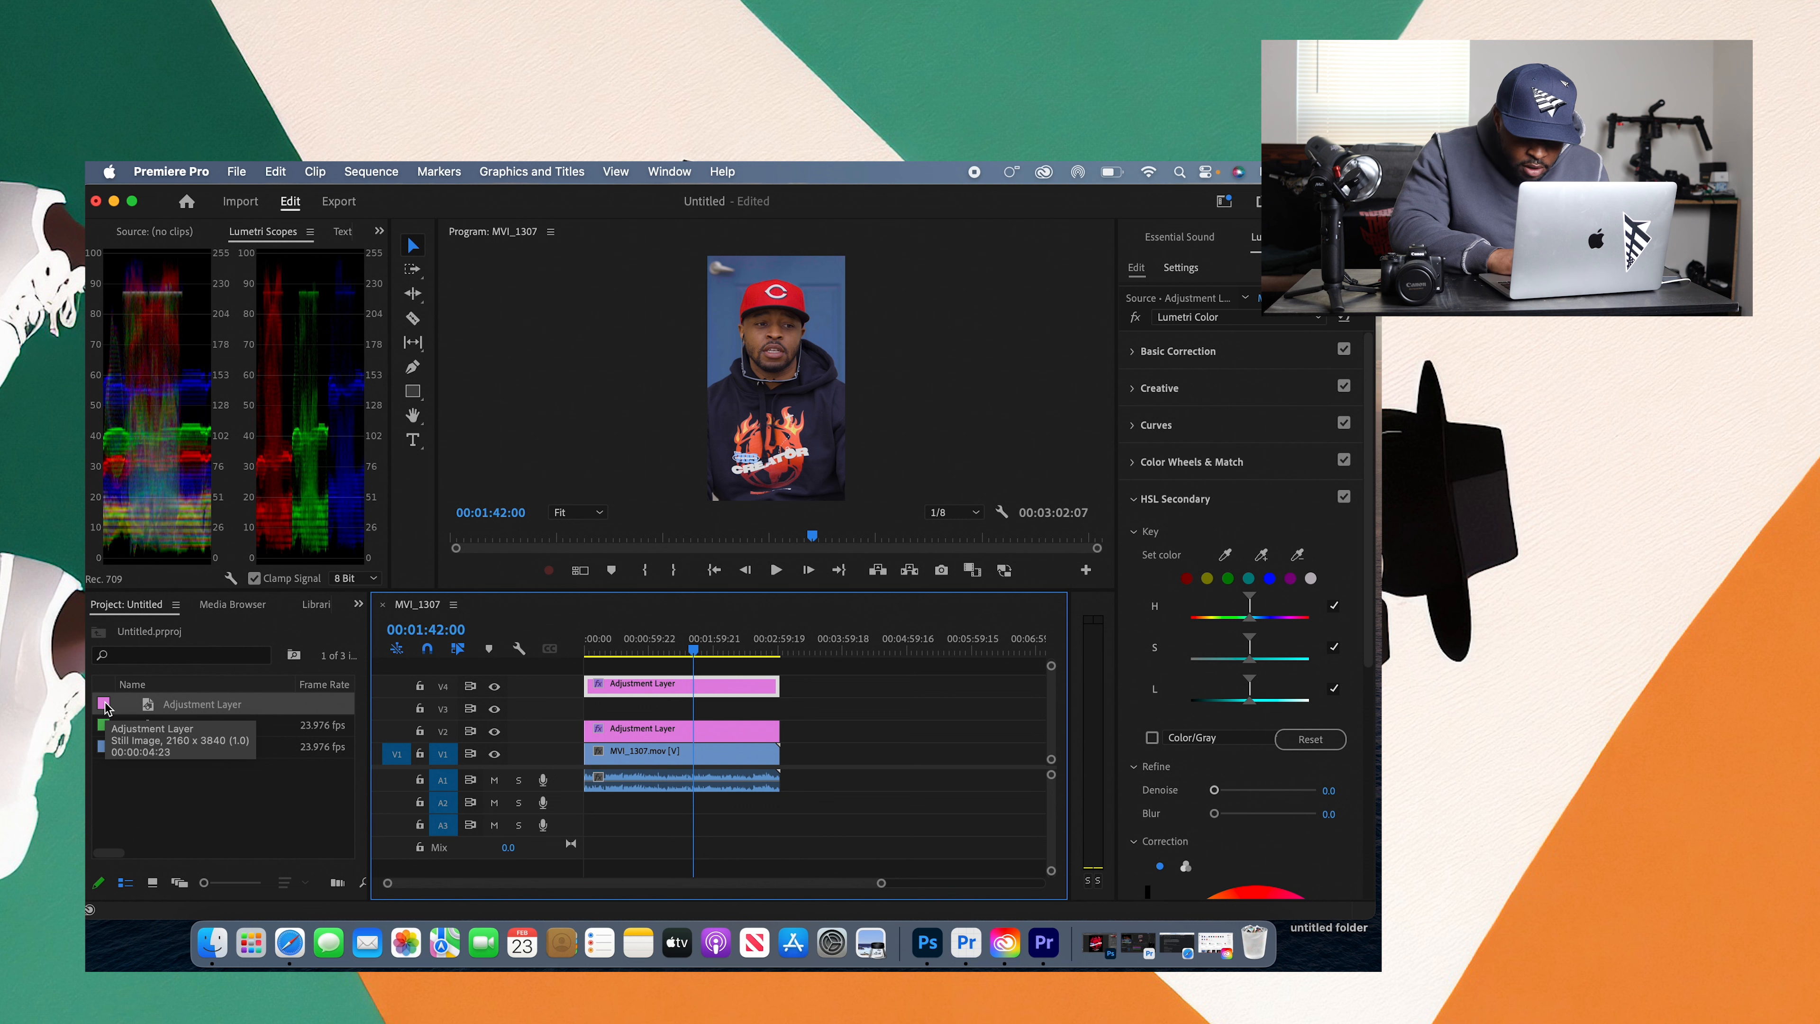
Step: Try sampling the face's skin tone as the HSL key color on the V2 adjustment layer, and undo the sampling
left_click(647, 731)
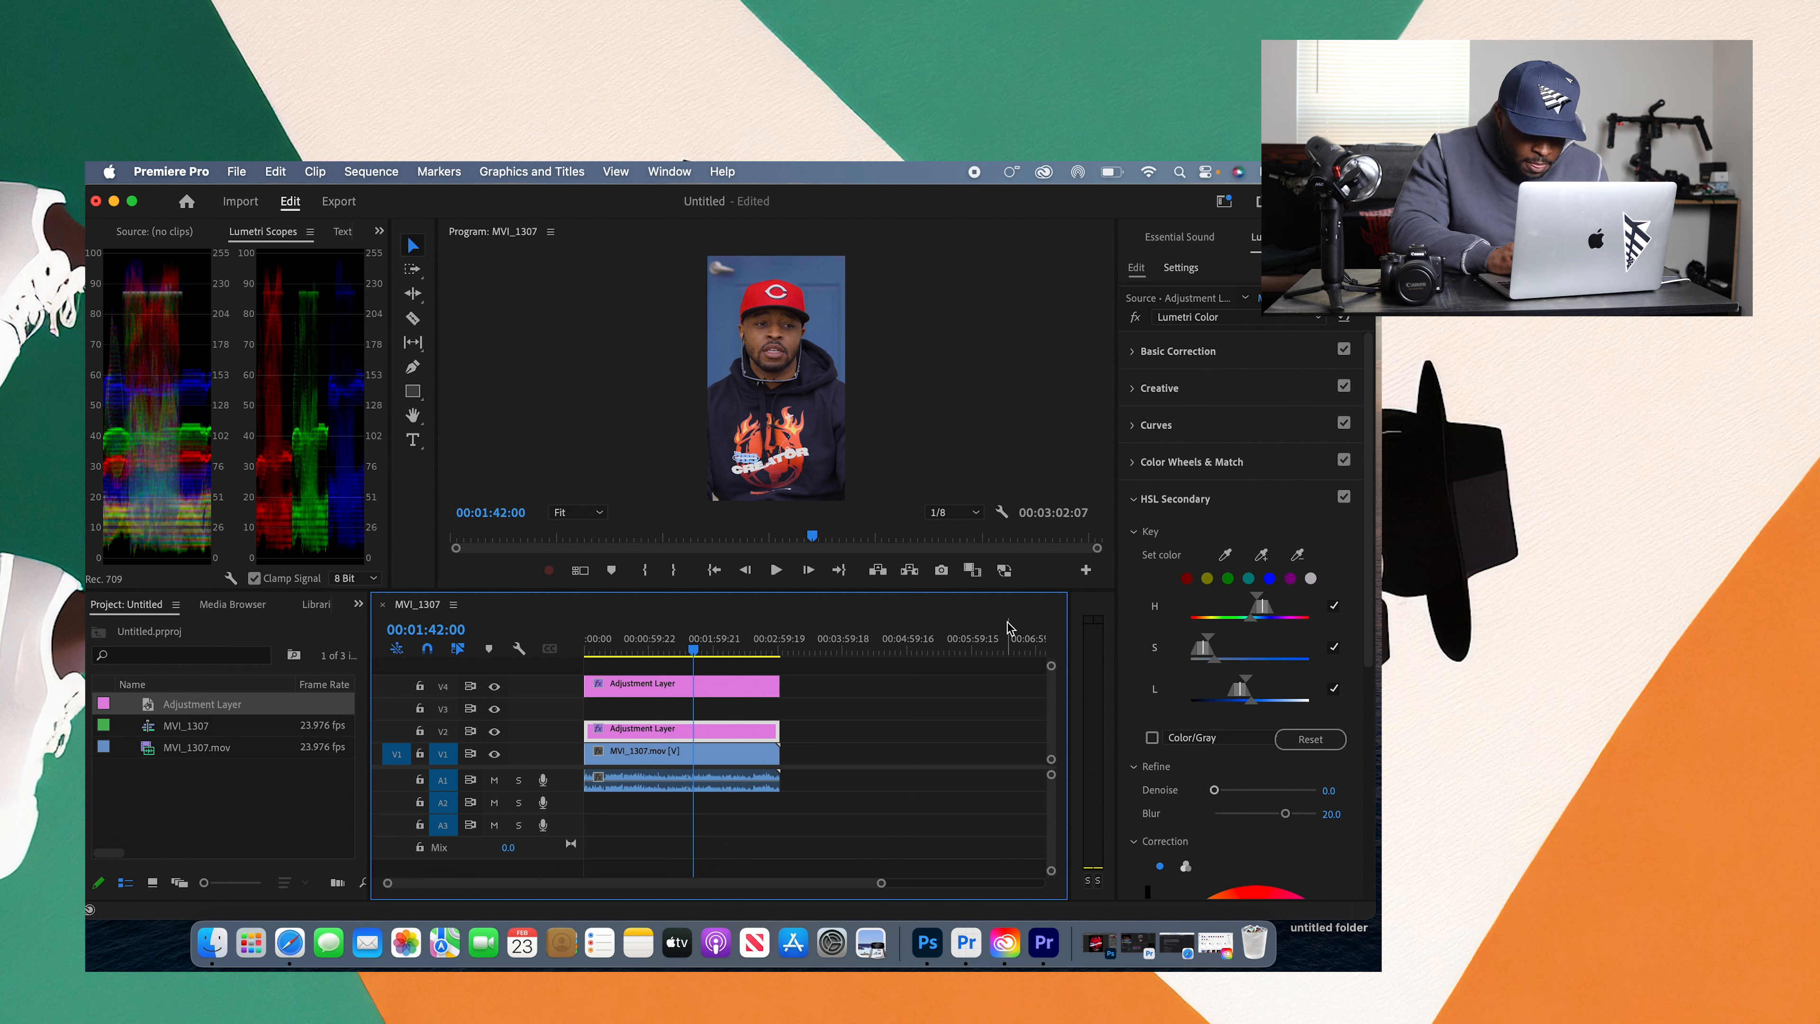
left_click(1226, 556)
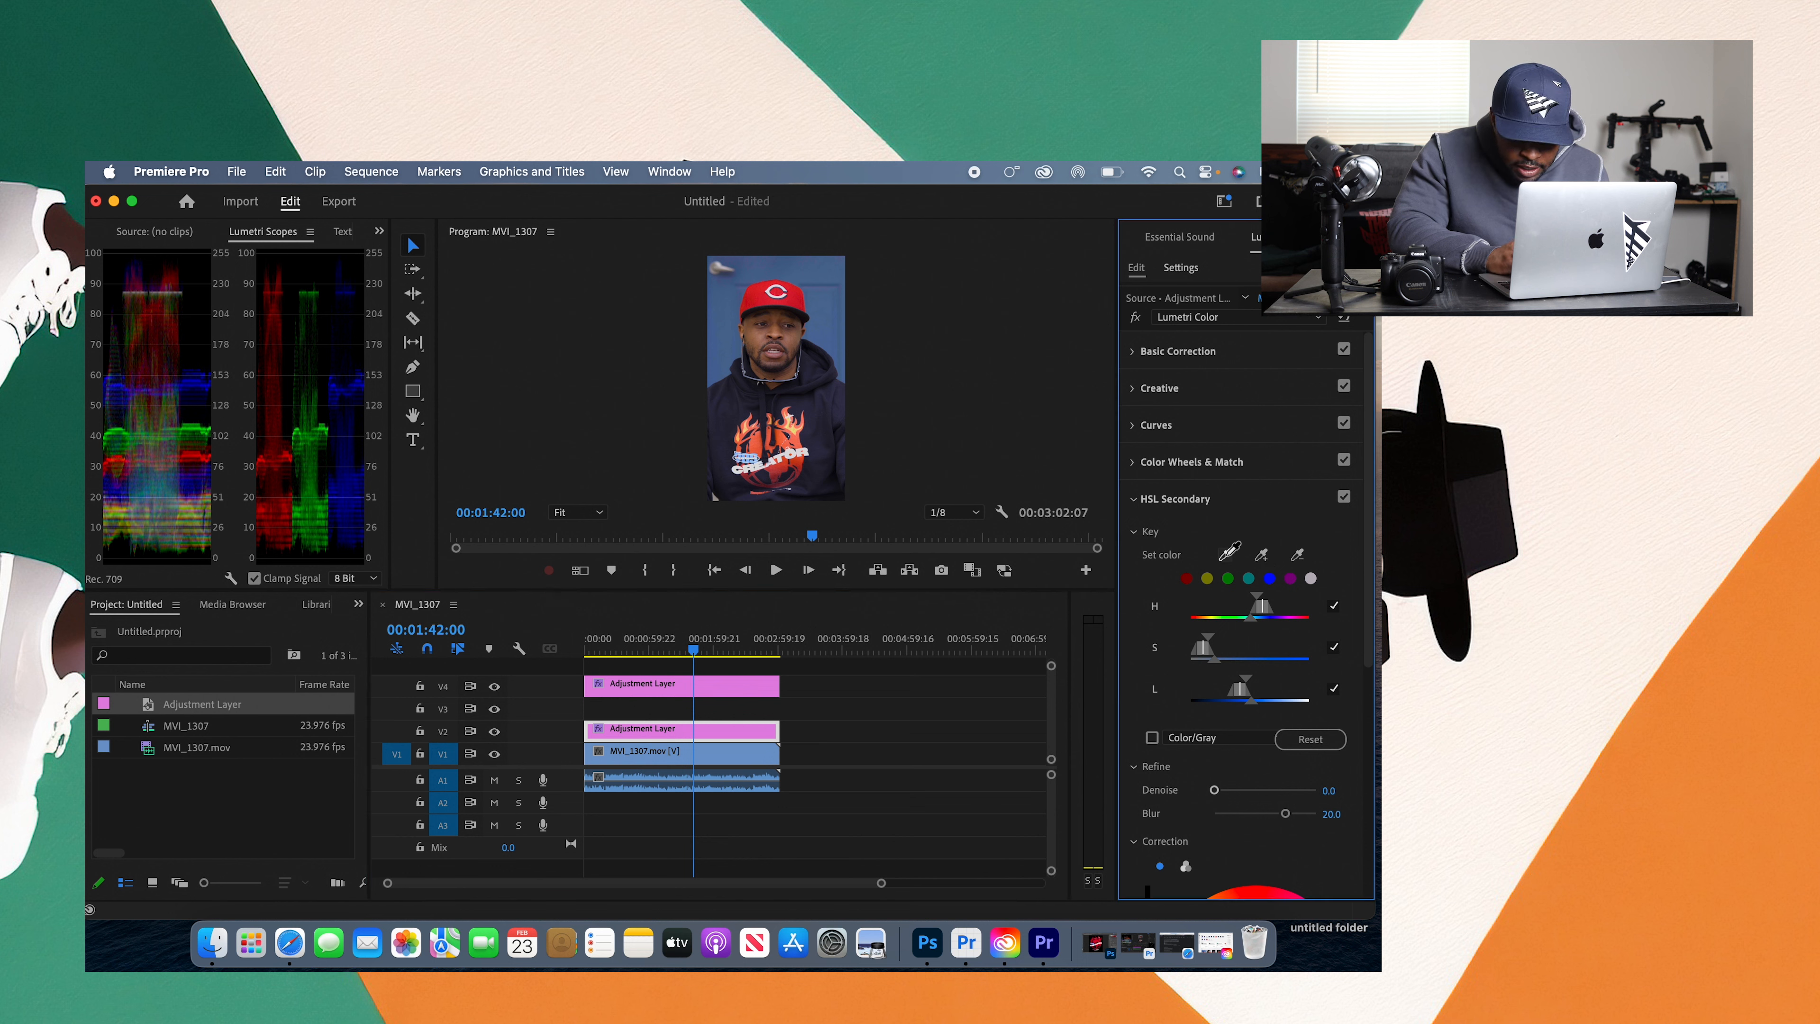
left_click(762, 340)
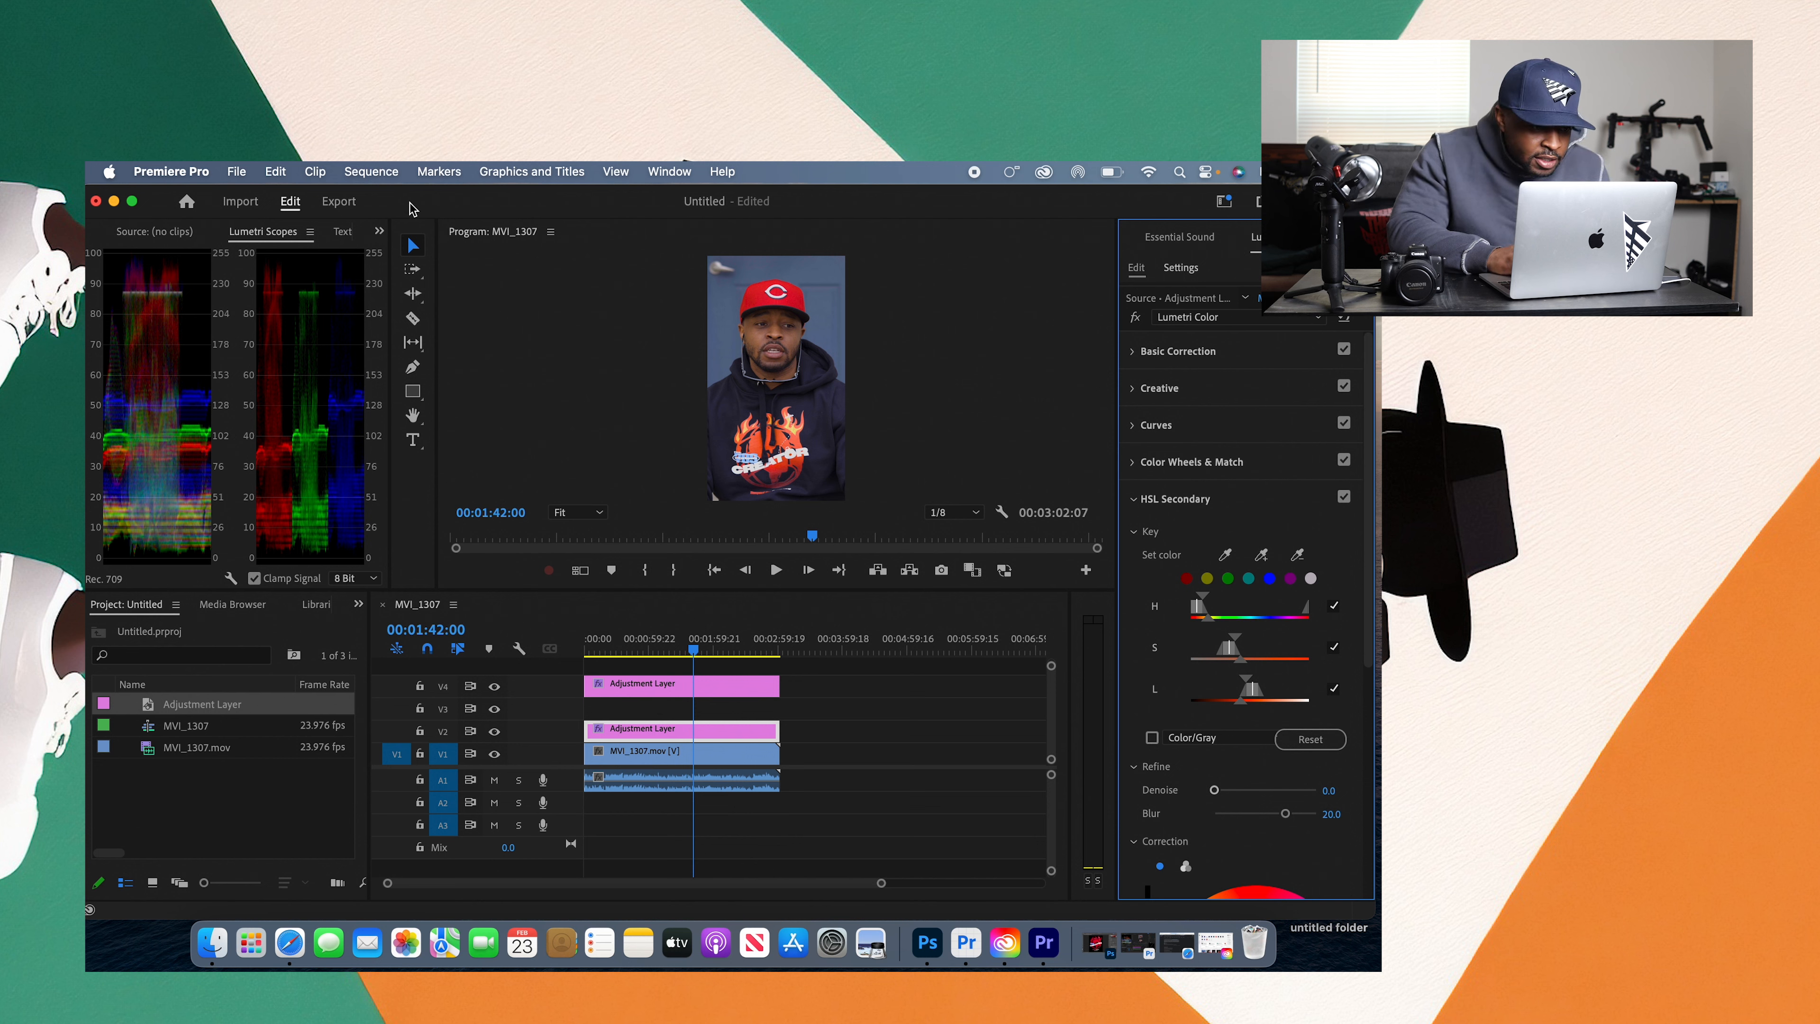
left_click(275, 171)
left_click(284, 194)
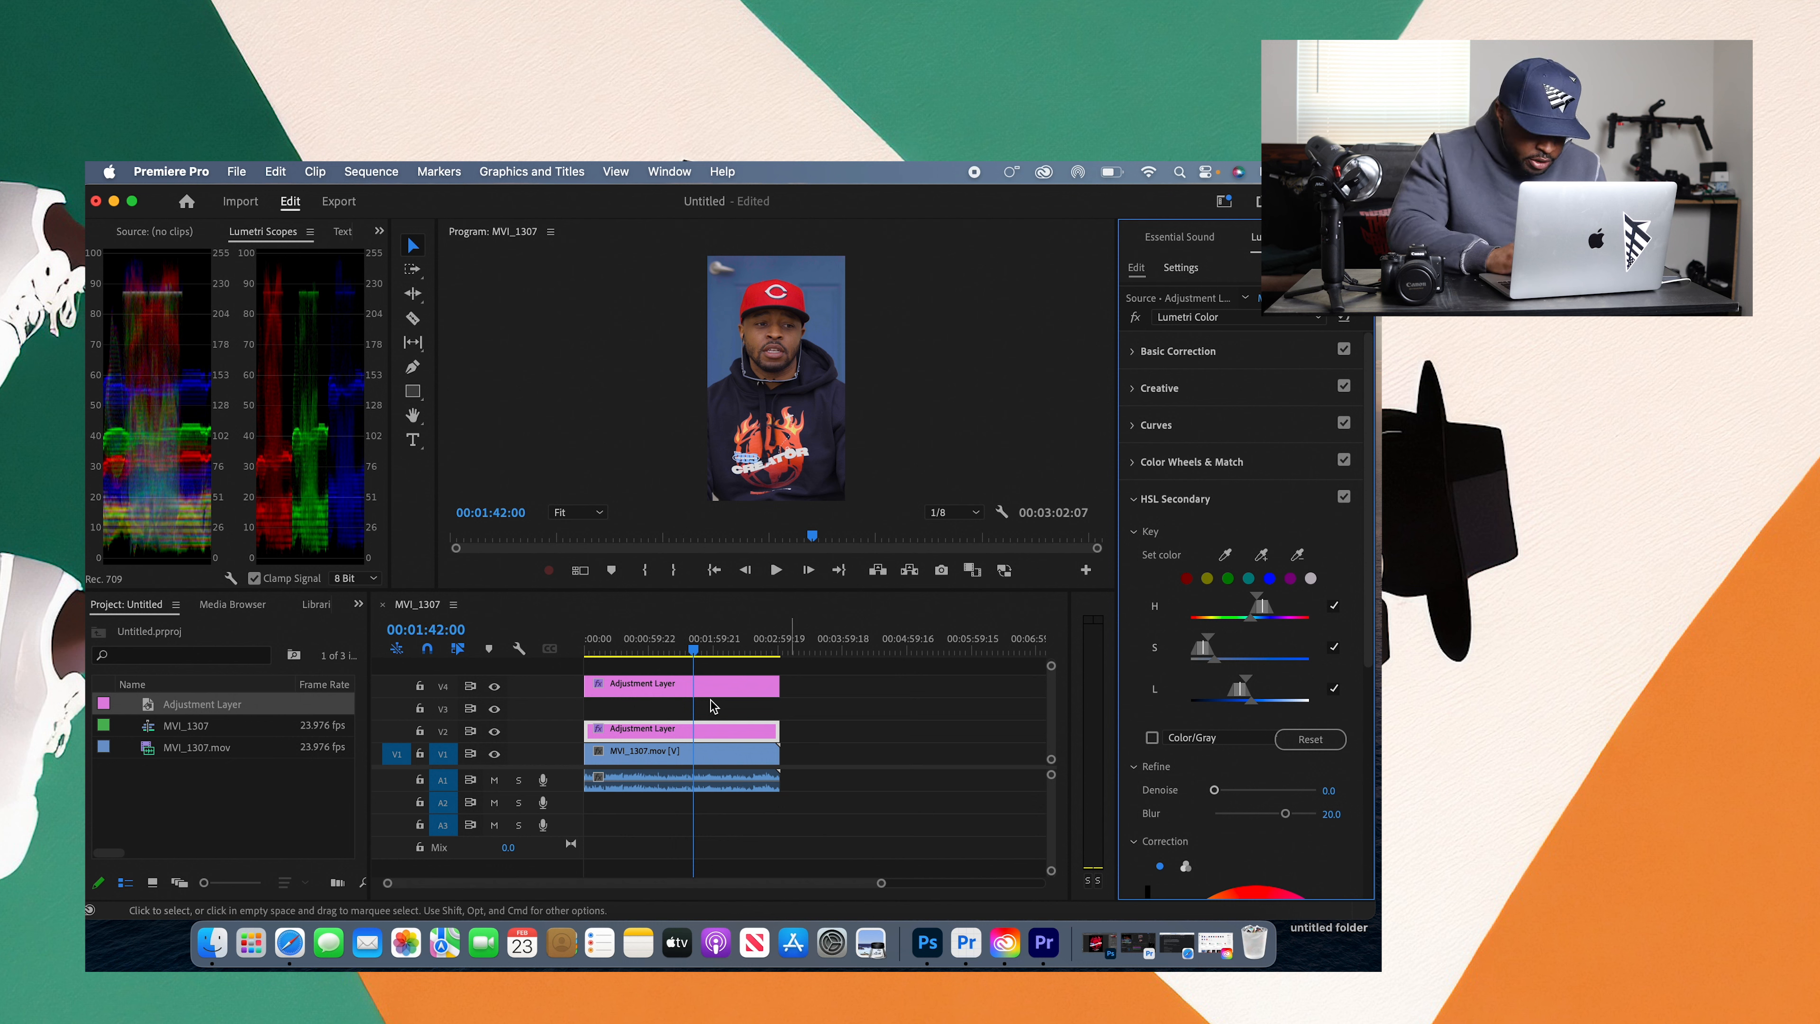
Step: Add another adjustment layer on track V3 between the two existing ones, spanning the full clip length
left_click_drag(100, 708, 782, 711)
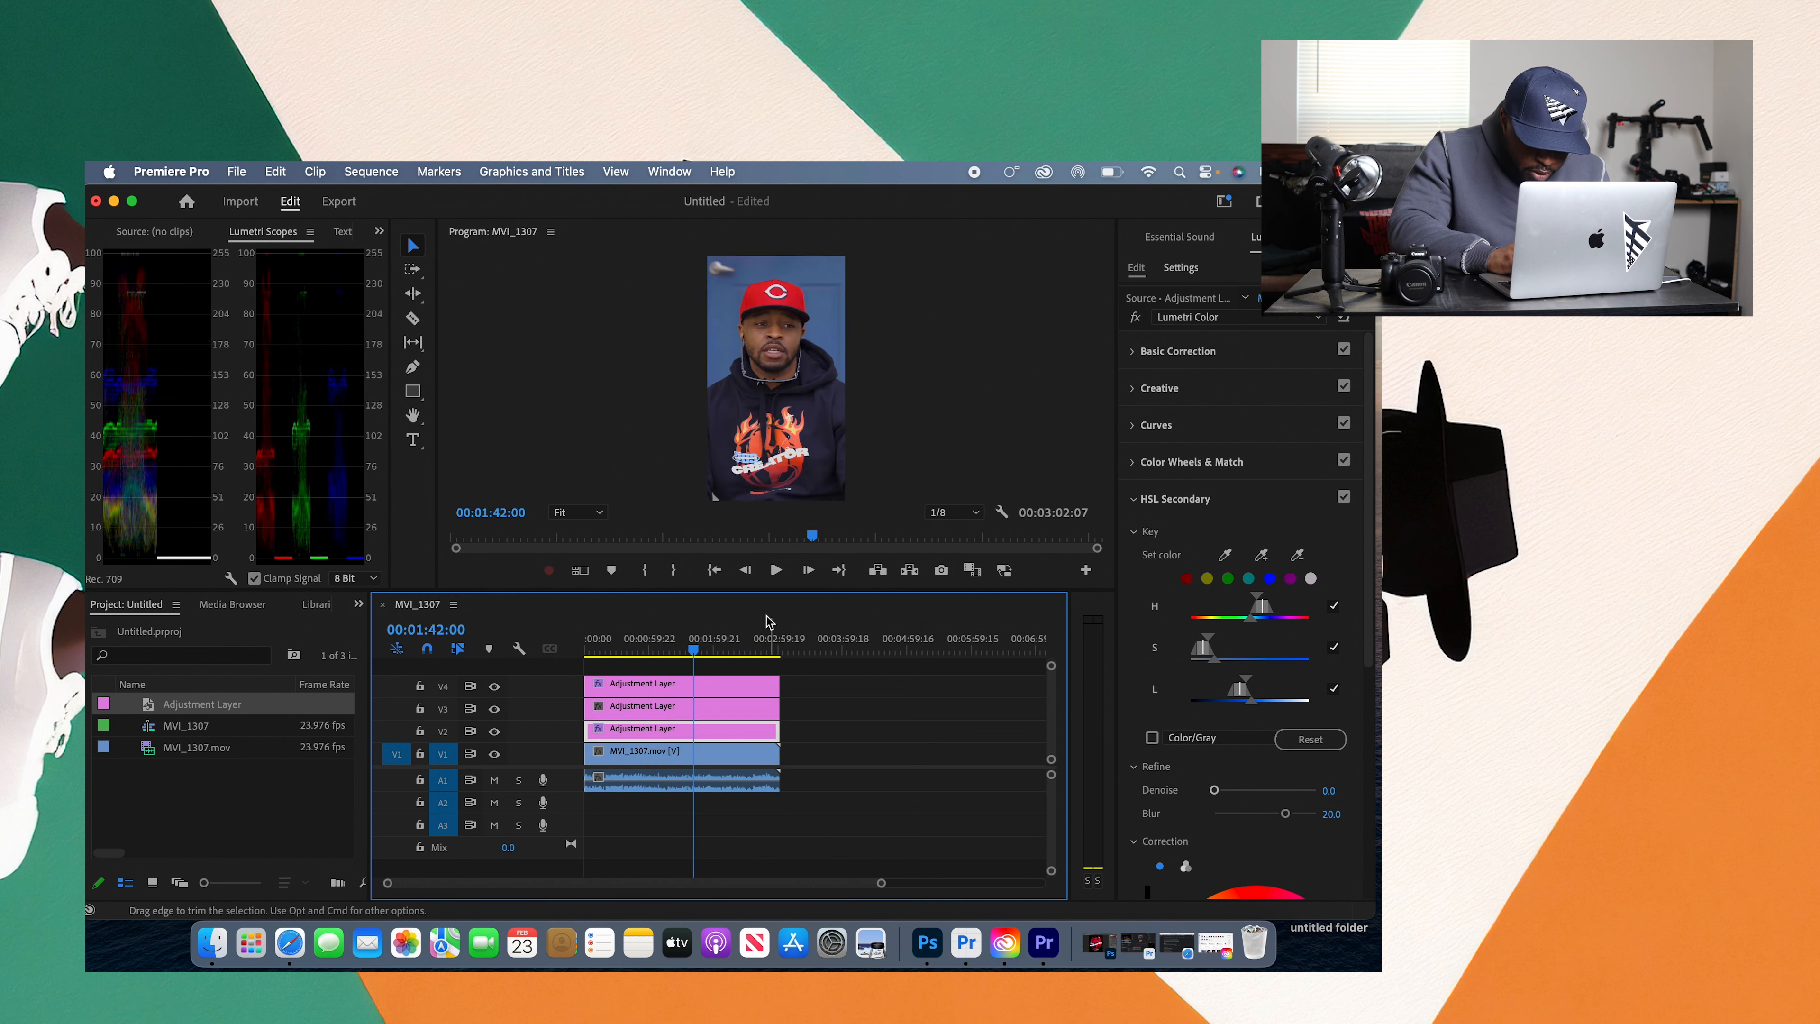
Step: Select the V3 adjustment layer, enlarge the program preview and sample the face's skin tone as its HSL key color
left_click(731, 712)
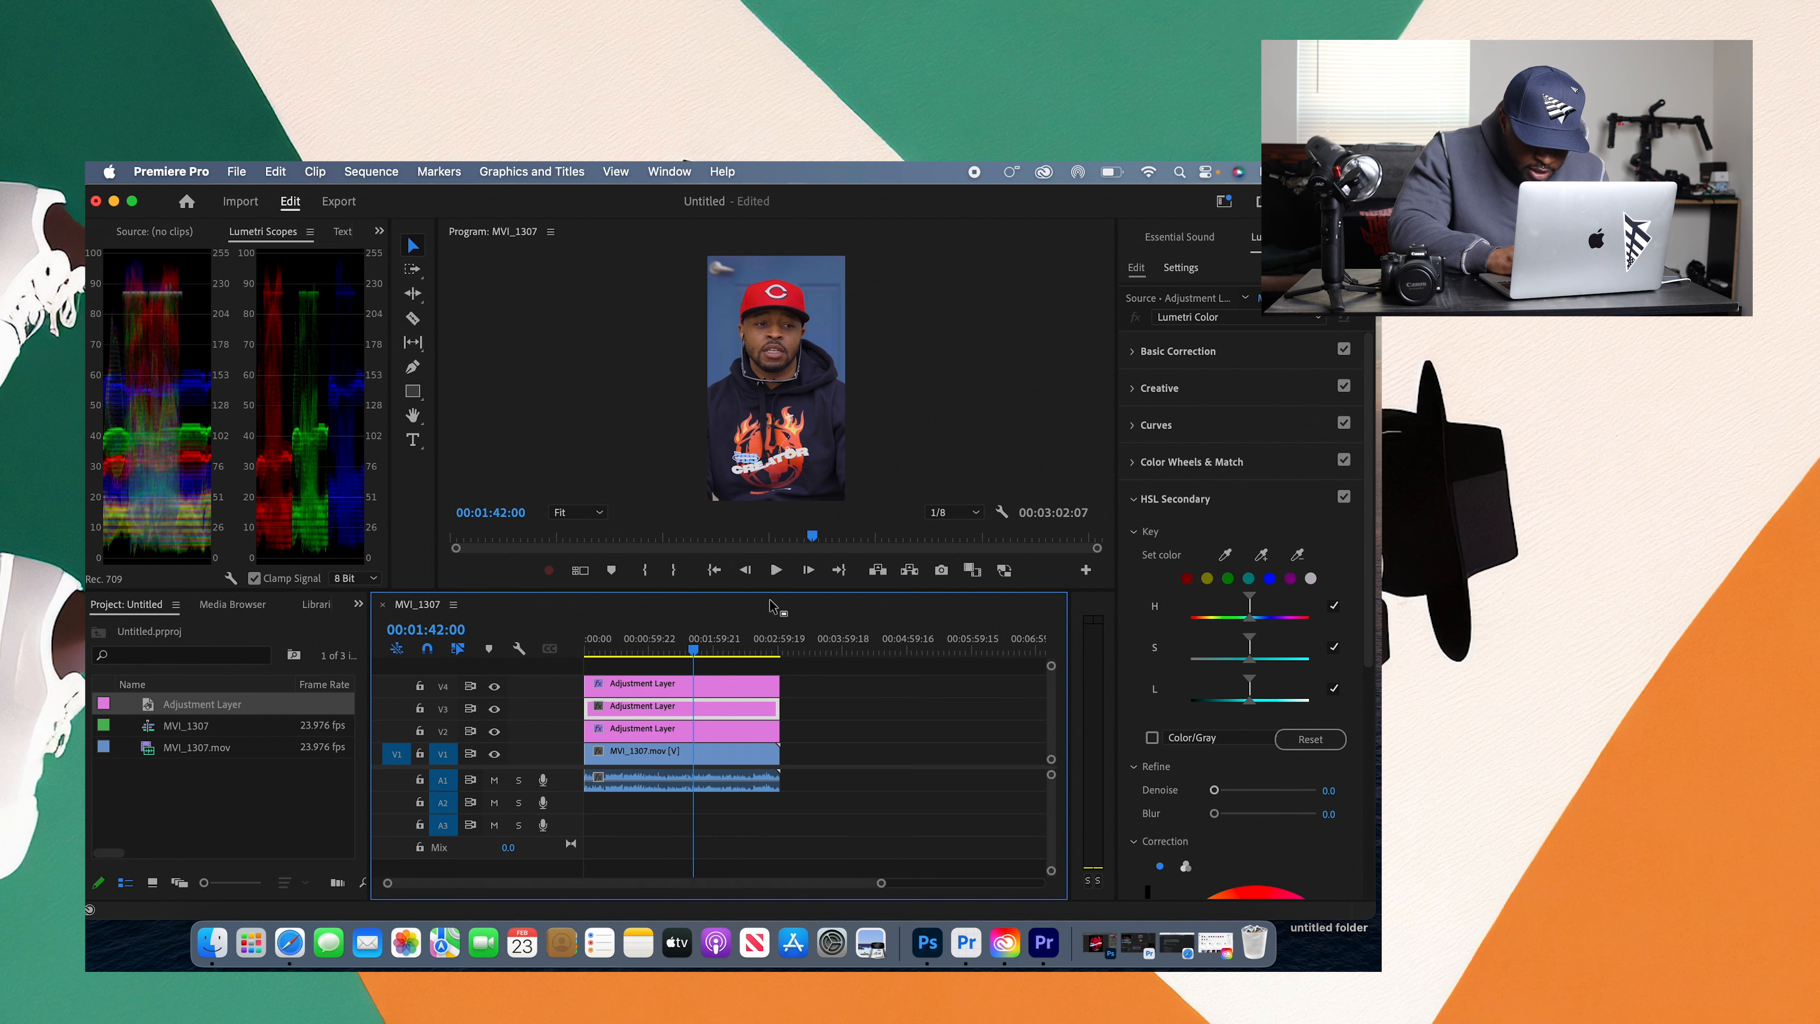
left_click_drag(778, 594, 778, 704)
left_click(1225, 555)
left_click(754, 378)
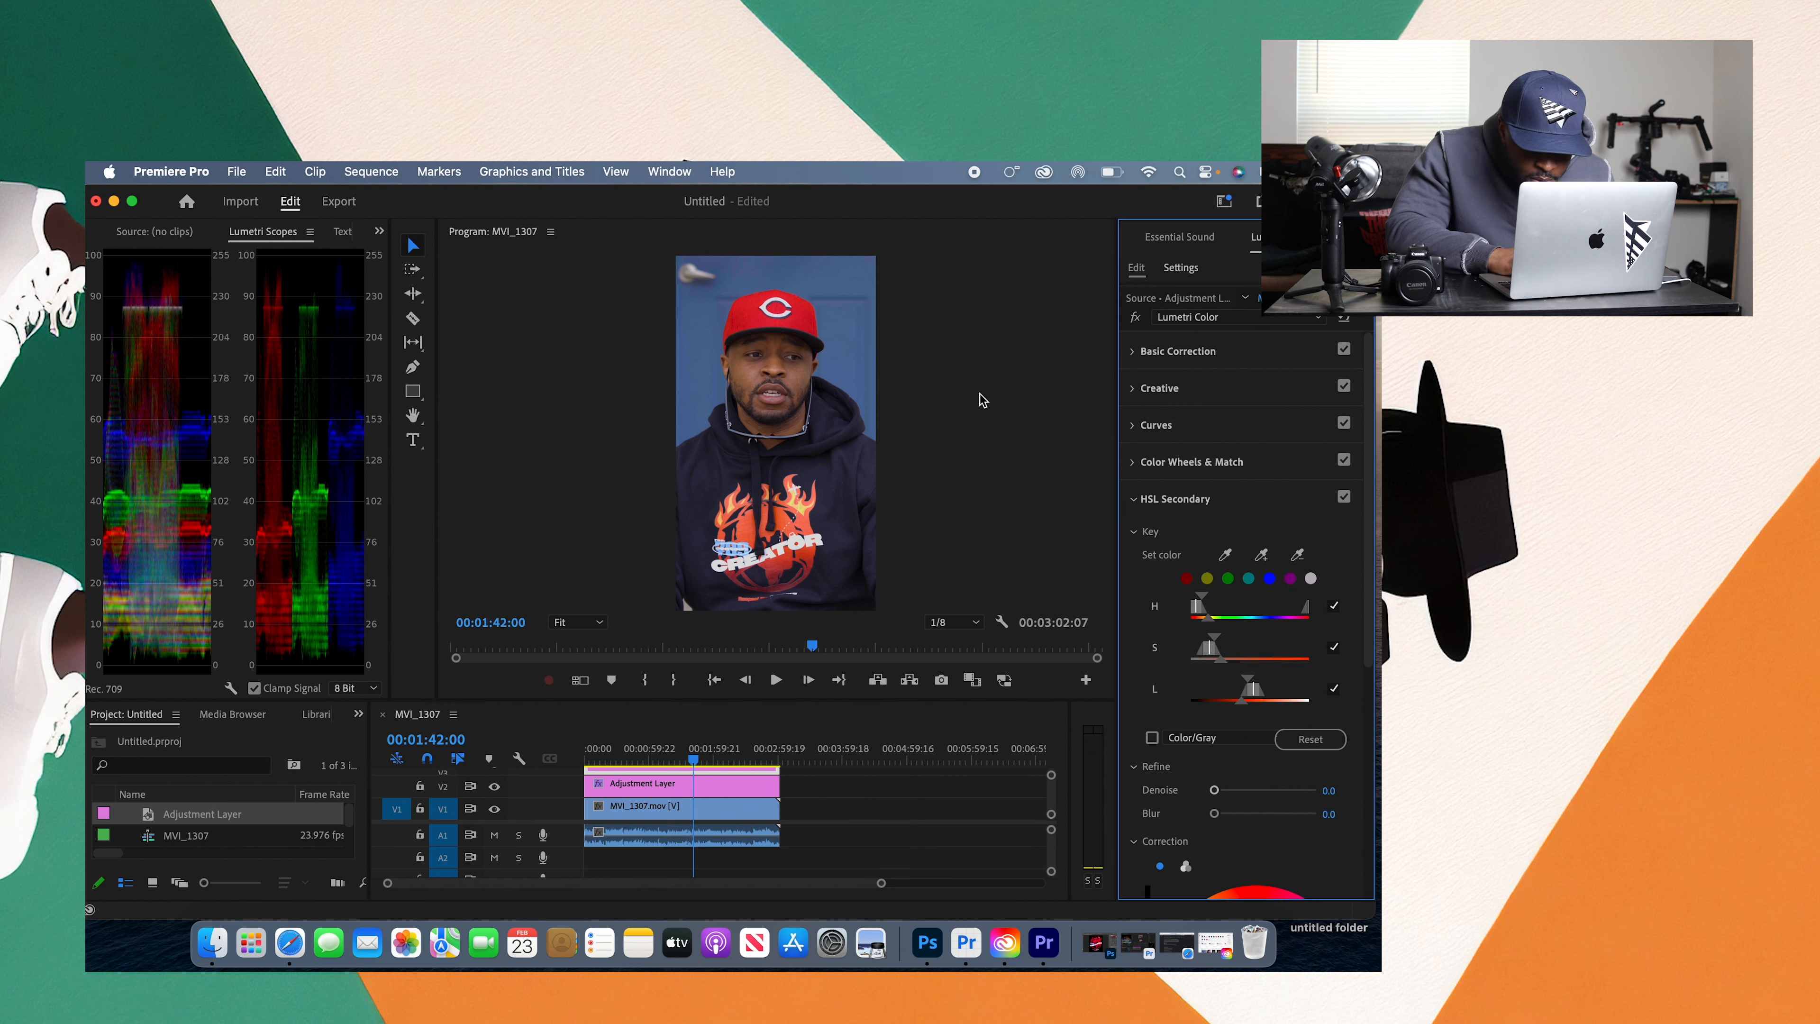
Step: Show the key's Color/Gray mask and refine the saturation, luminance and hue ranges to isolate the face's skin, widening the luminance range strongly
left_click(1151, 738)
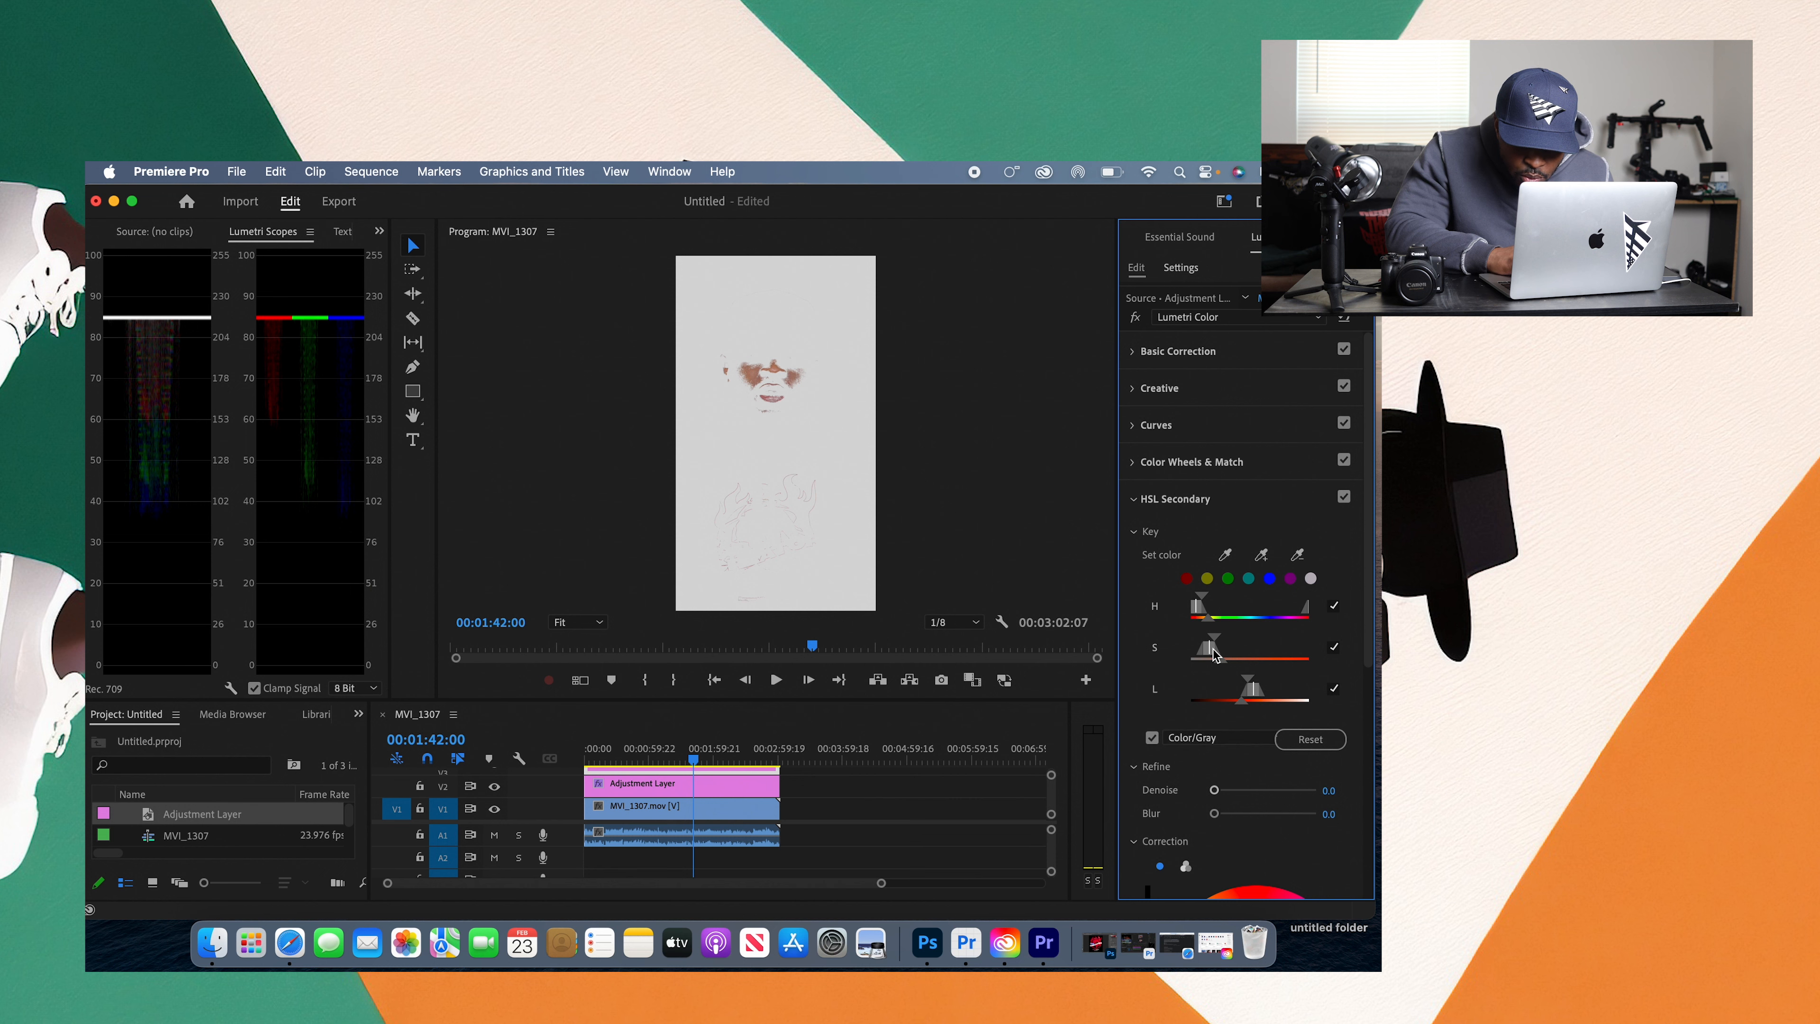
left_click_drag(1213, 648, 1238, 691)
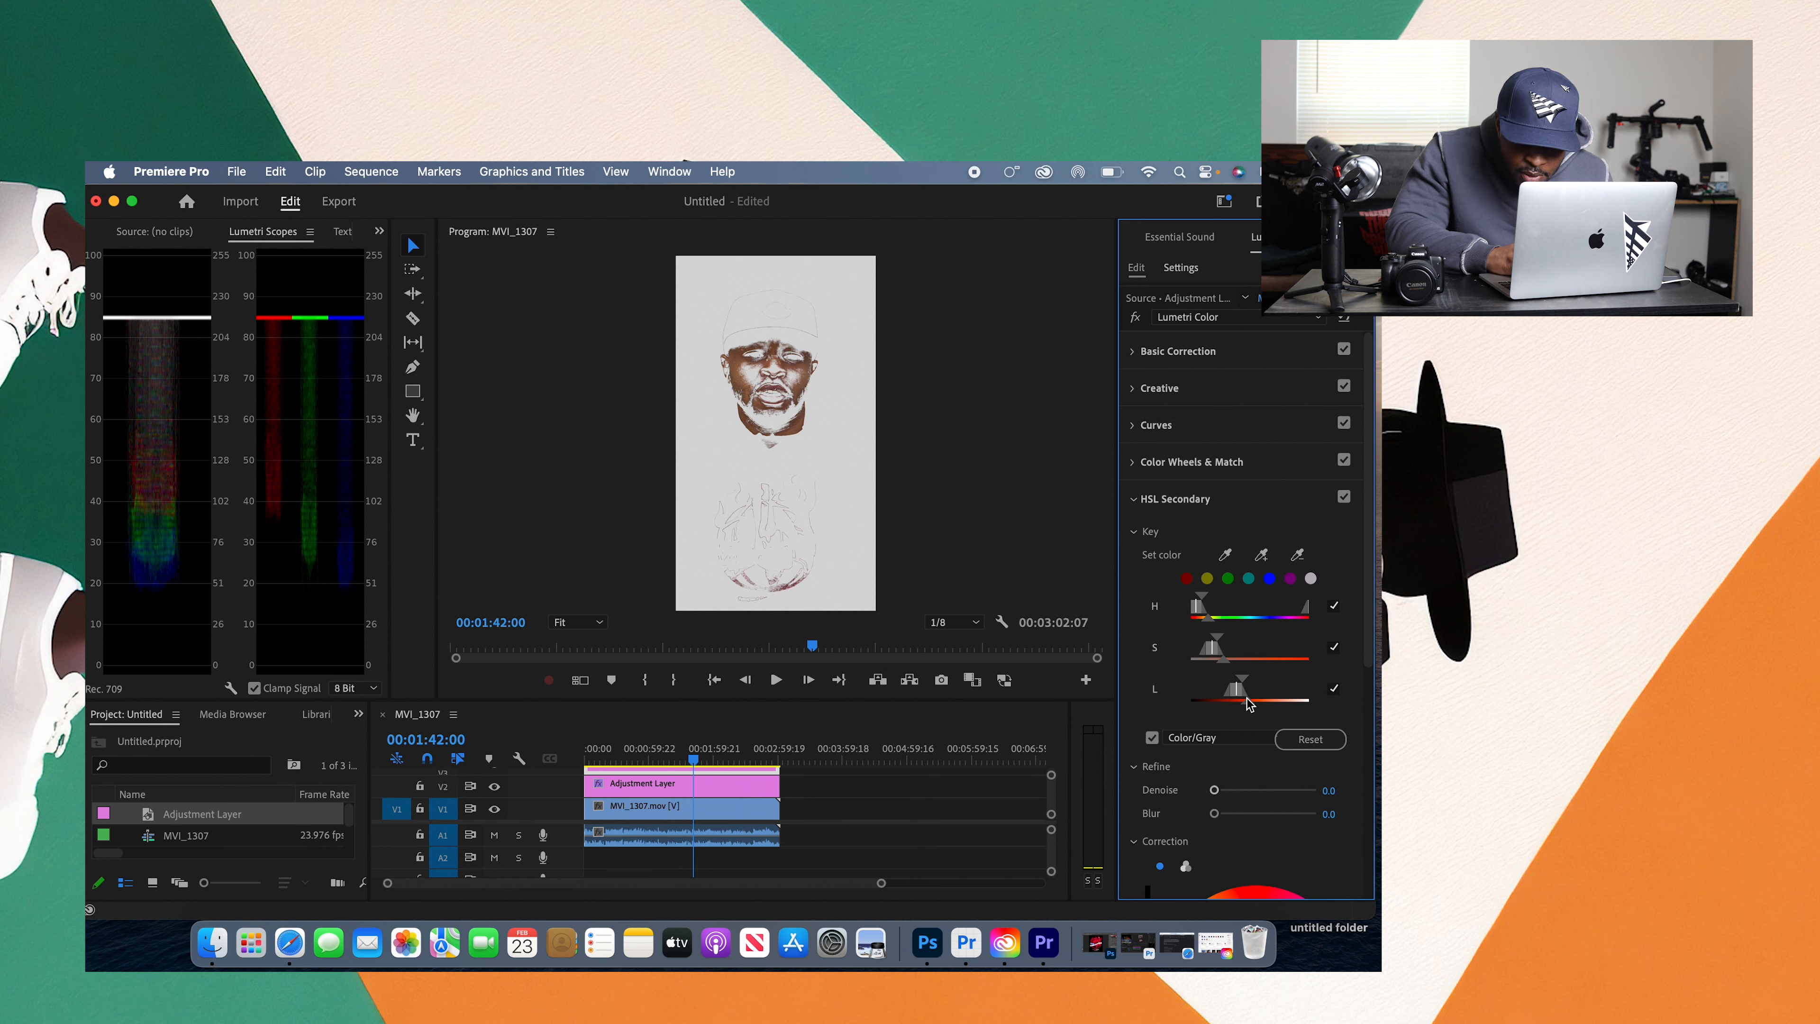
left_click_drag(1246, 701, 1276, 674)
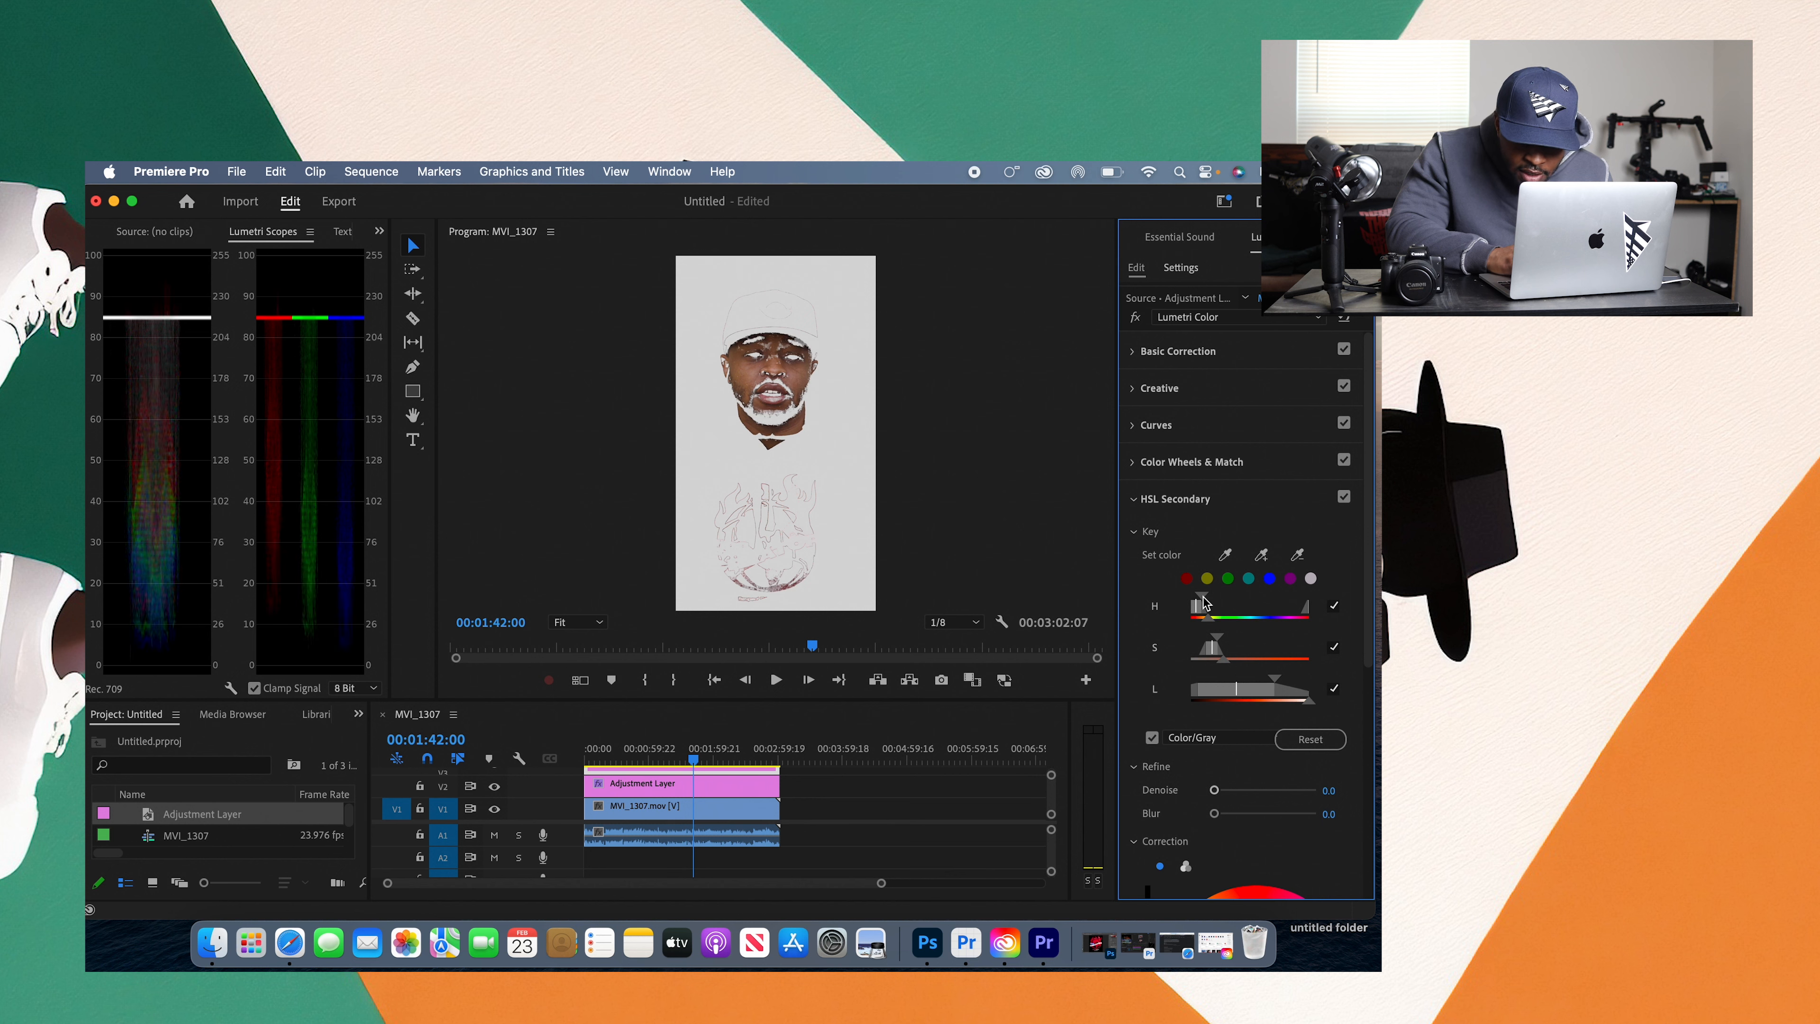
mouse_move(1211, 620)
left_mouse_down()
mouse_move(1248, 614)
mouse_move(1215, 614)
left_mouse_up()
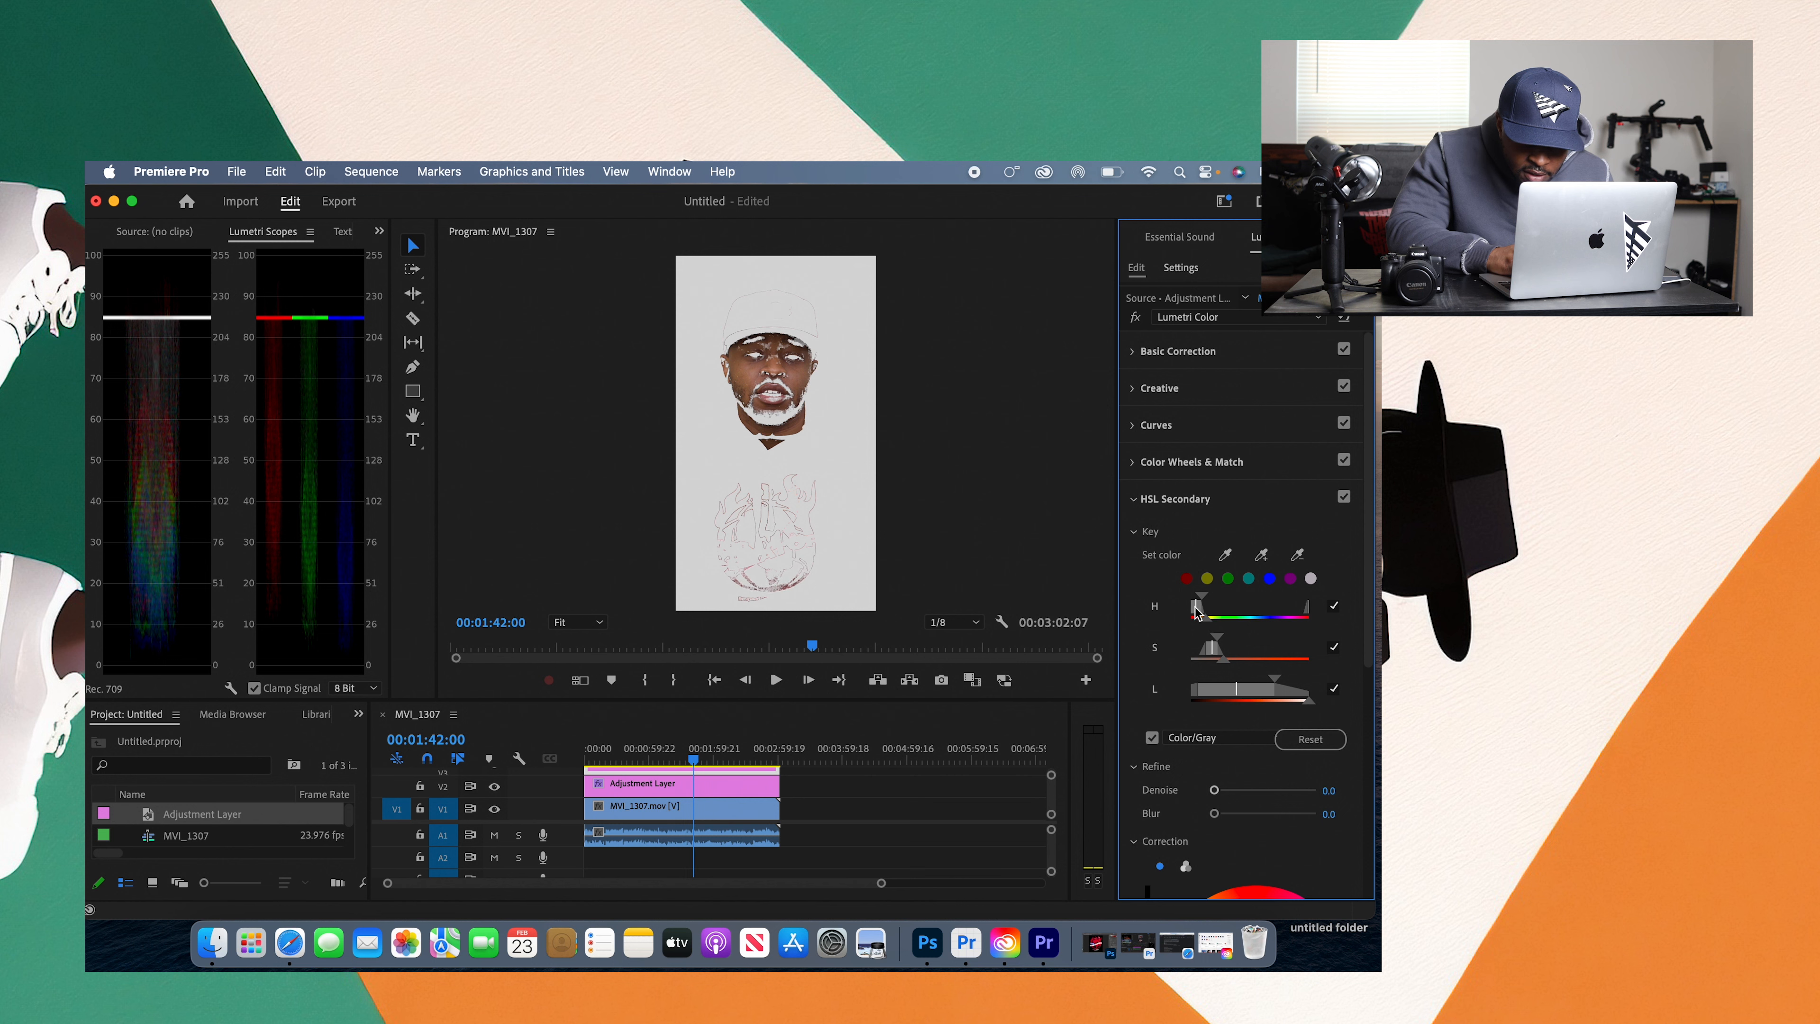
left_click_drag(1198, 609, 1201, 609)
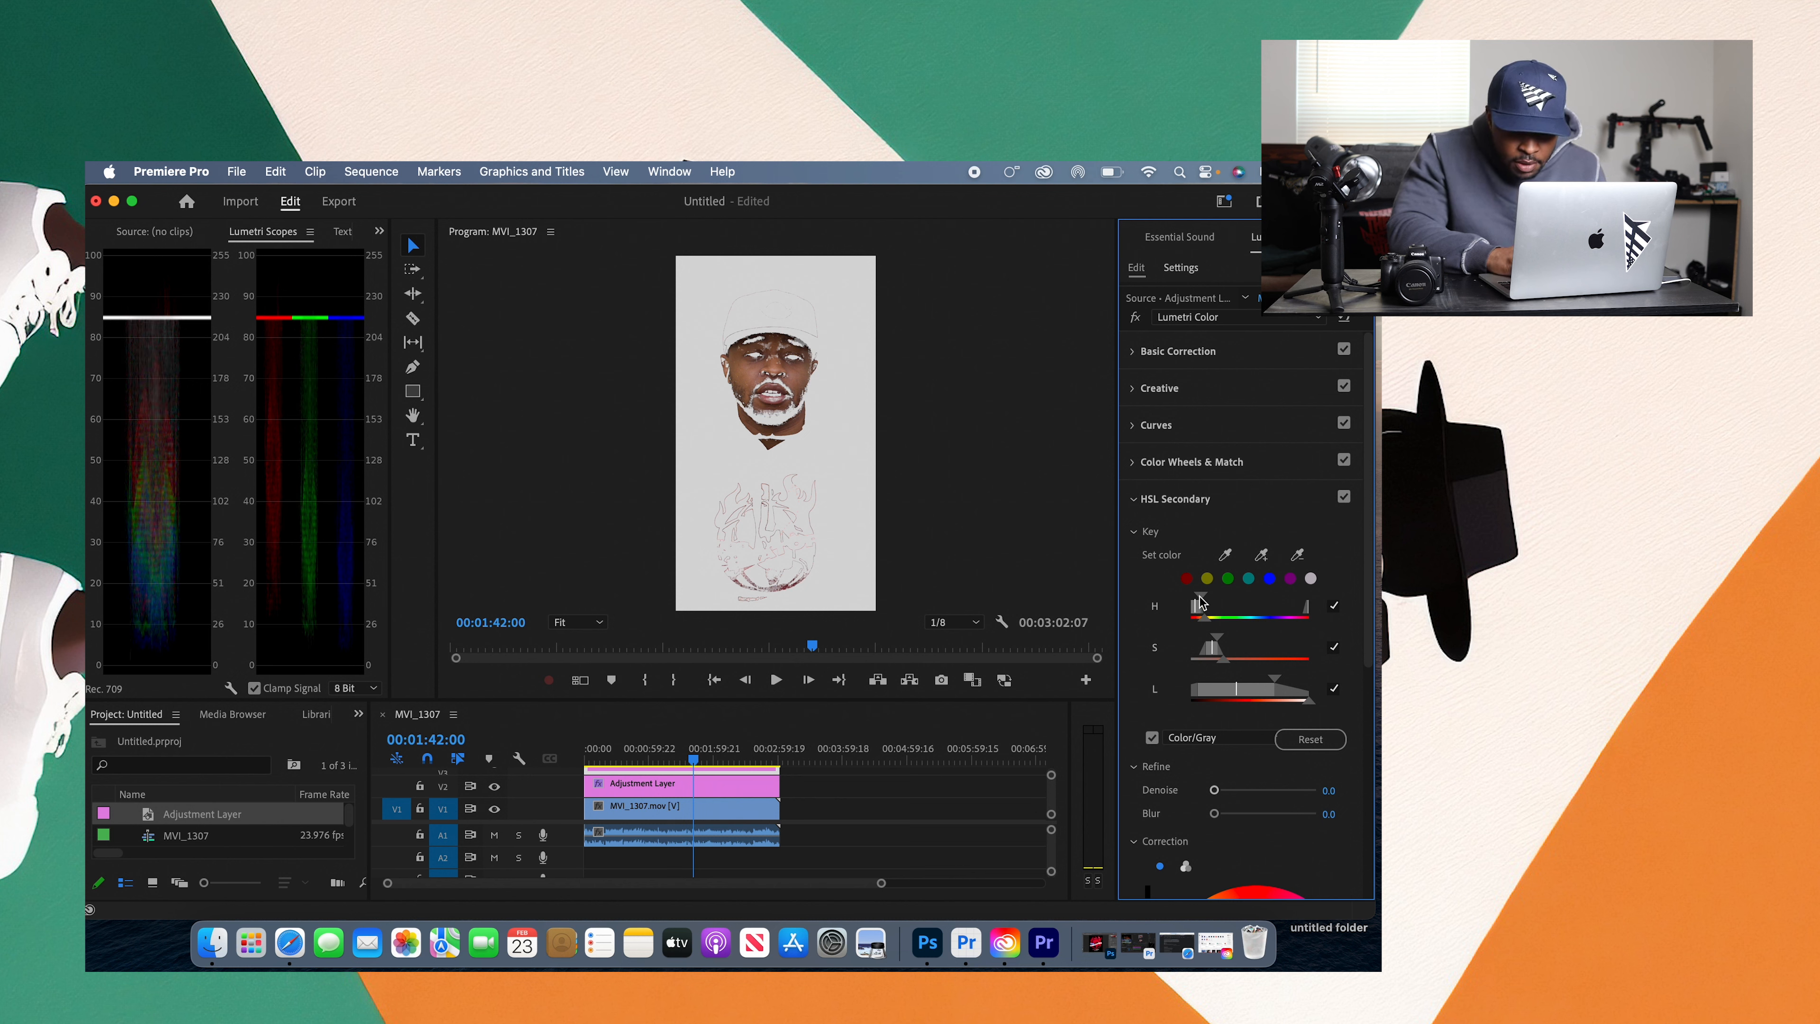
left_click_drag(1210, 601, 1198, 602)
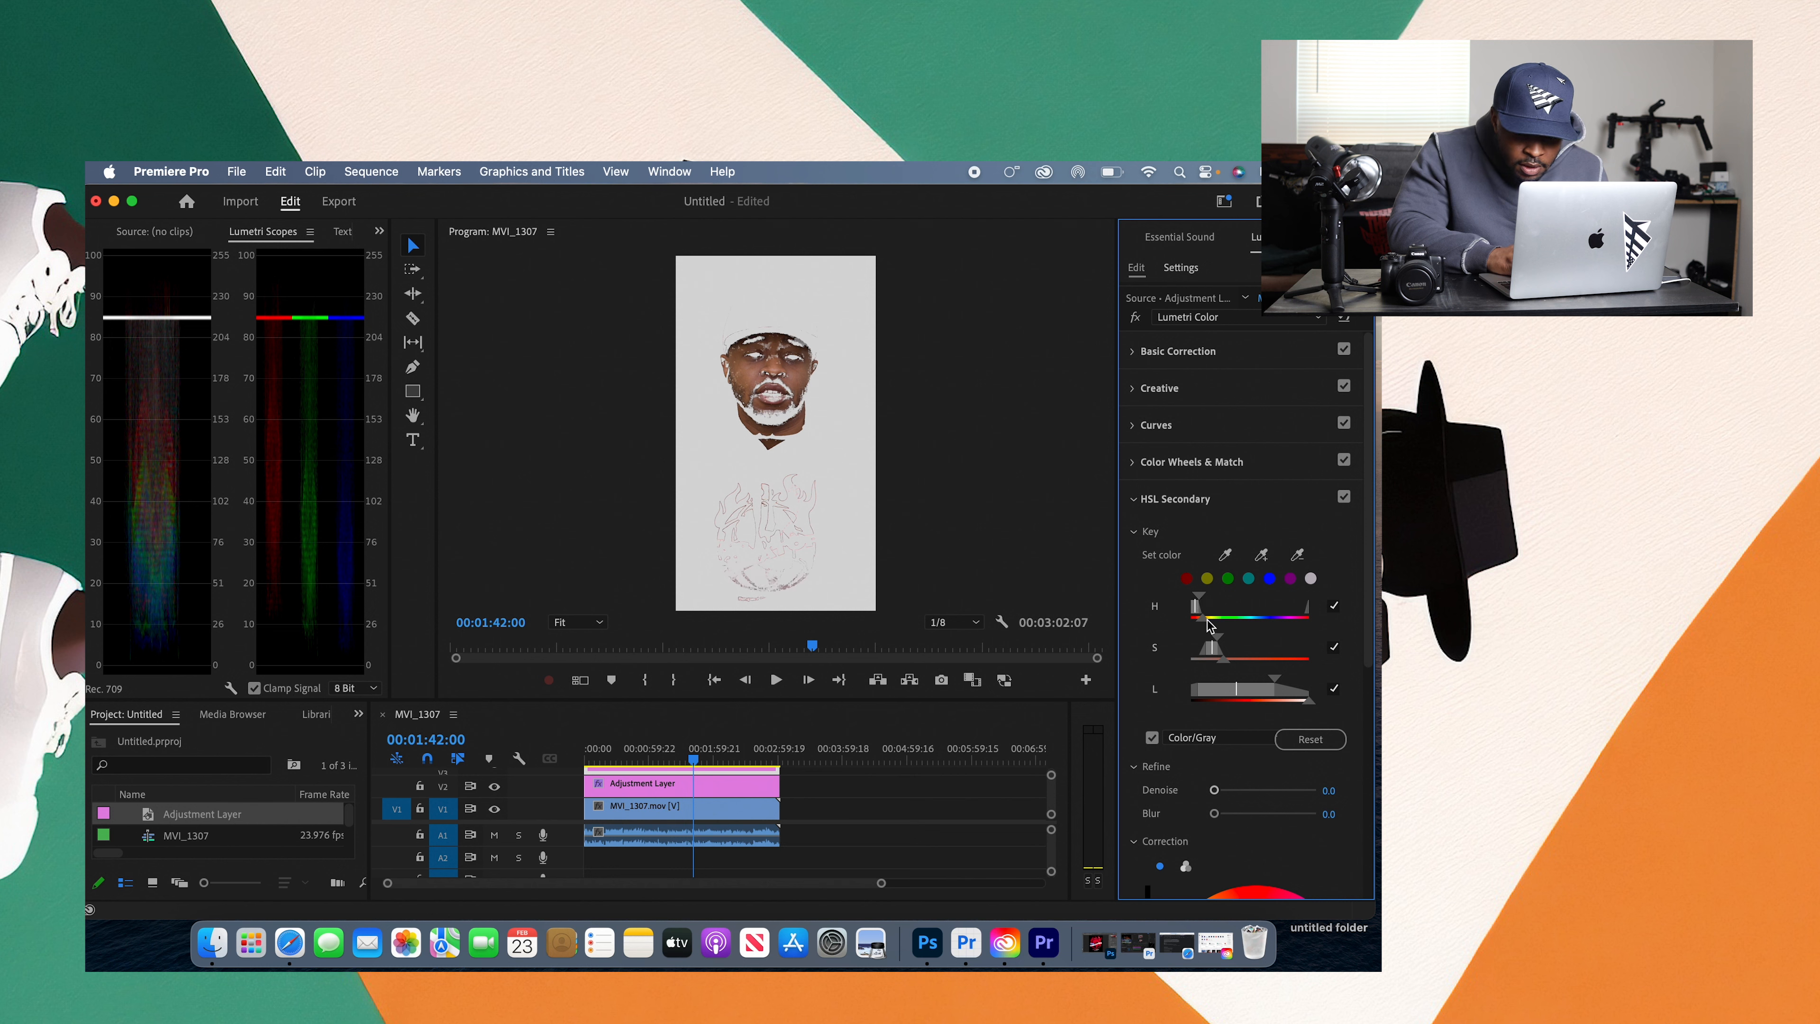
left_click_drag(1200, 596, 1201, 594)
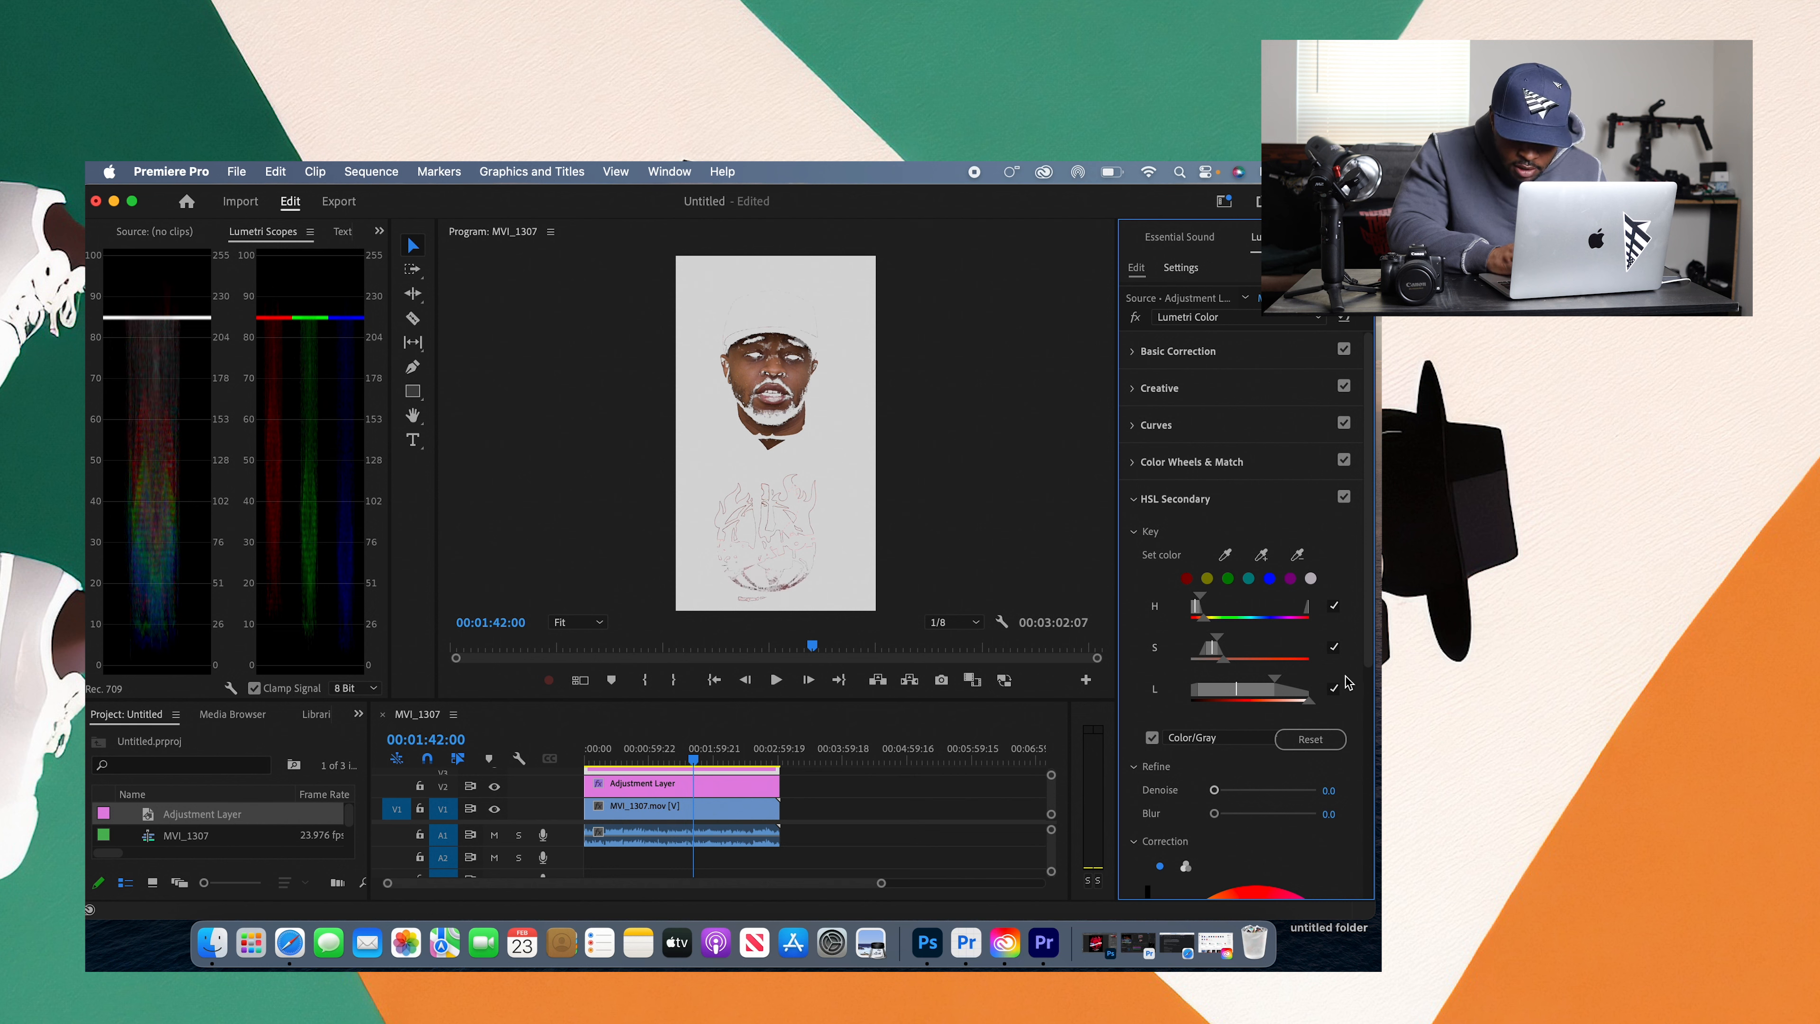
Step: Raise the keyed skin's saturation to 131.6 in the HSL Secondary correction
left_click_drag(1370, 643, 1372, 860)
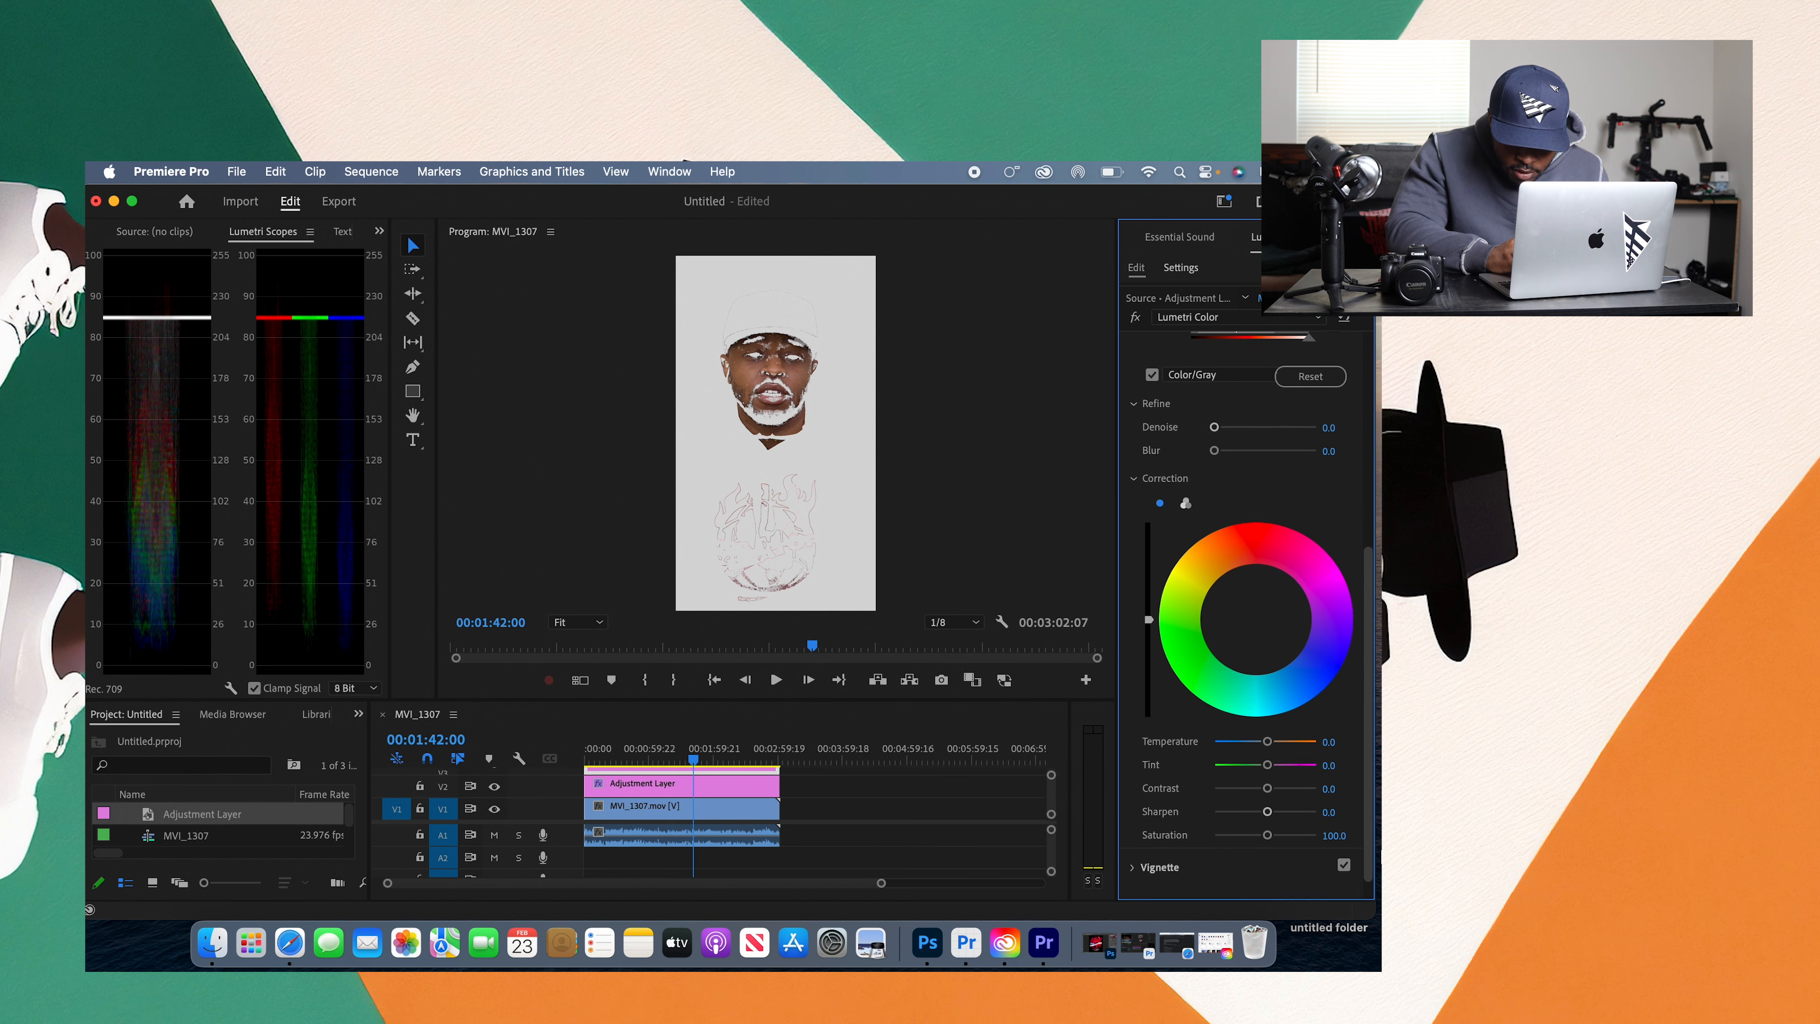
left_click_drag(1270, 840, 1278, 841)
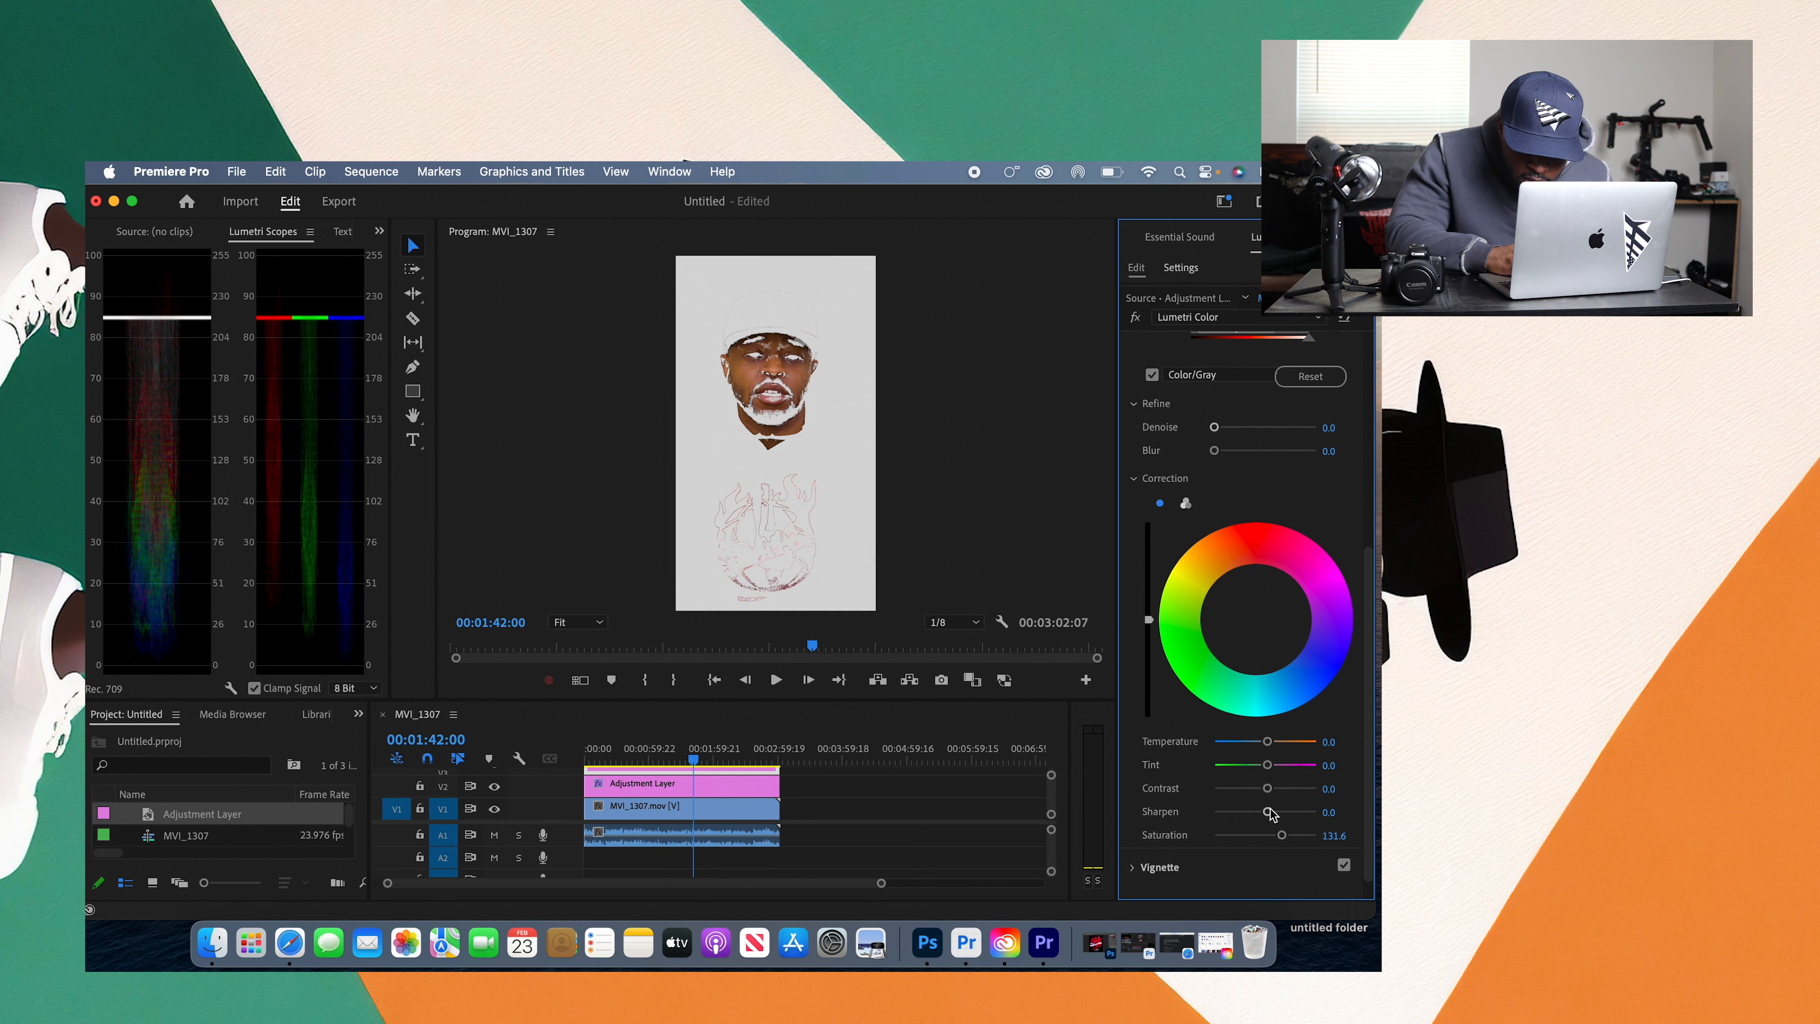
Step: Try stronger sharpening and a cooler temperature of -50.9 on the keyed skin, resetting both to default
left_click_drag(1268, 812, 1278, 812)
double_click(1279, 811)
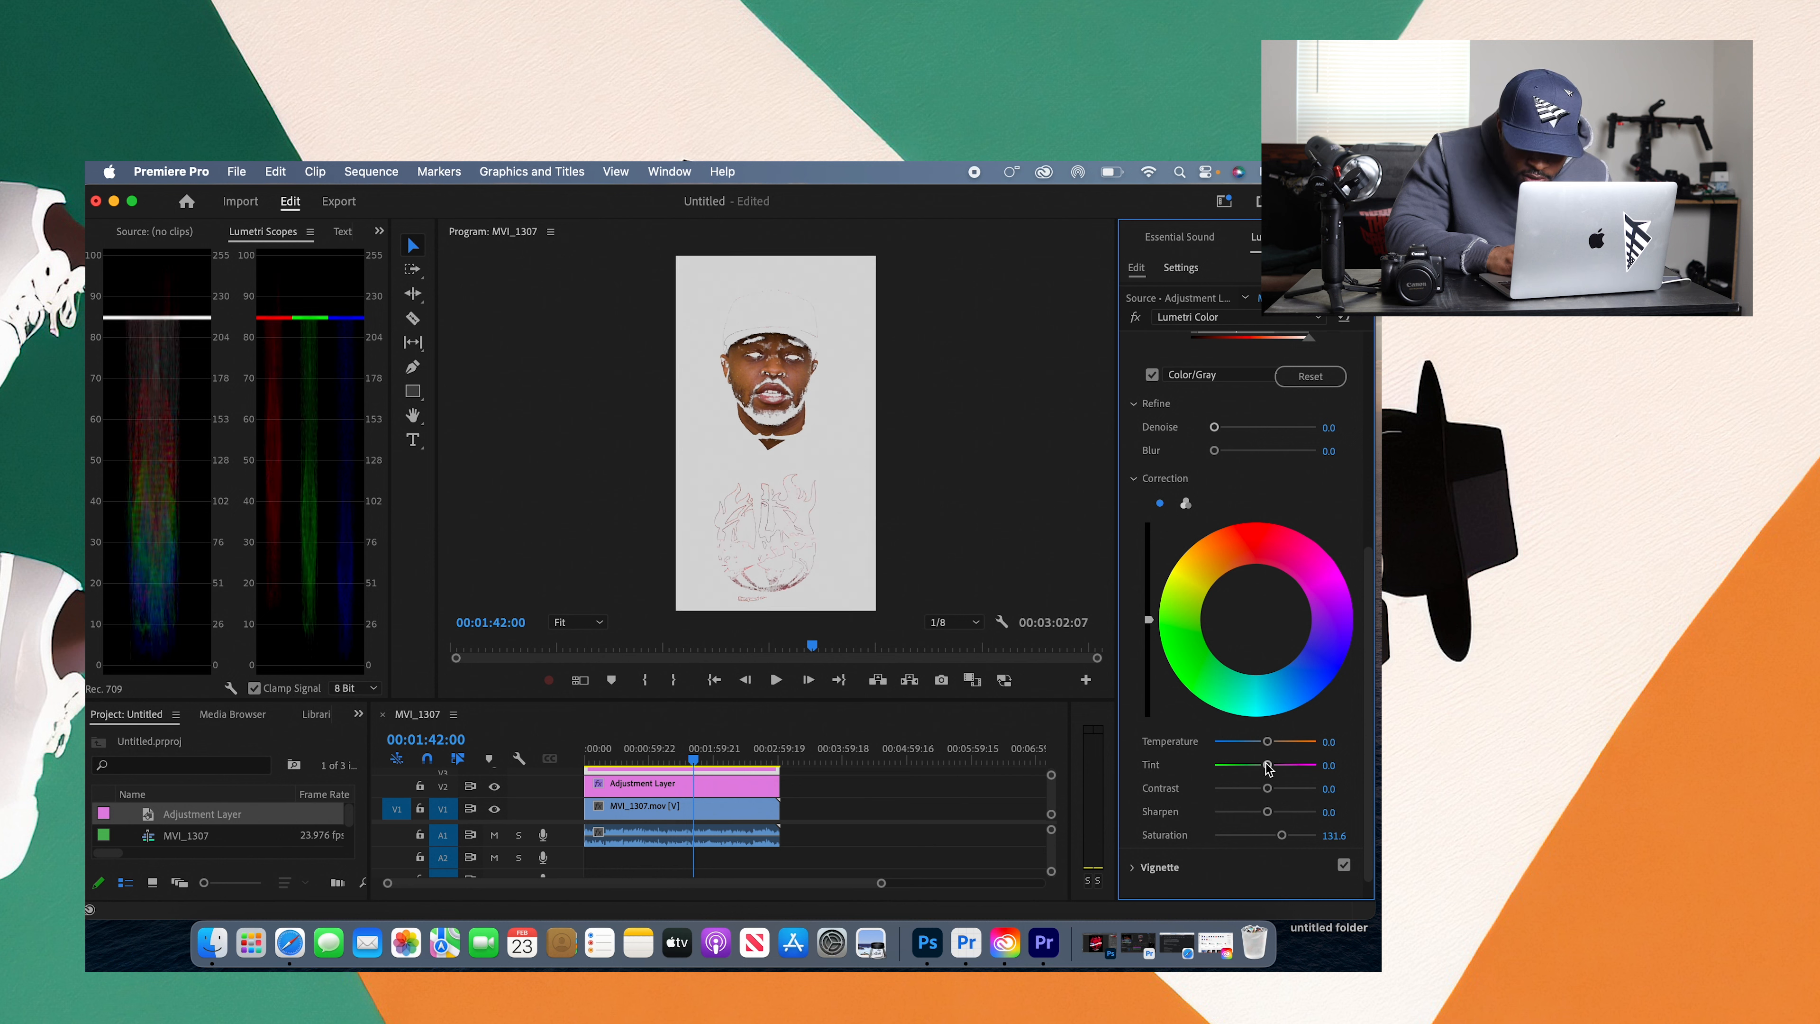
left_click_drag(1267, 742, 1240, 743)
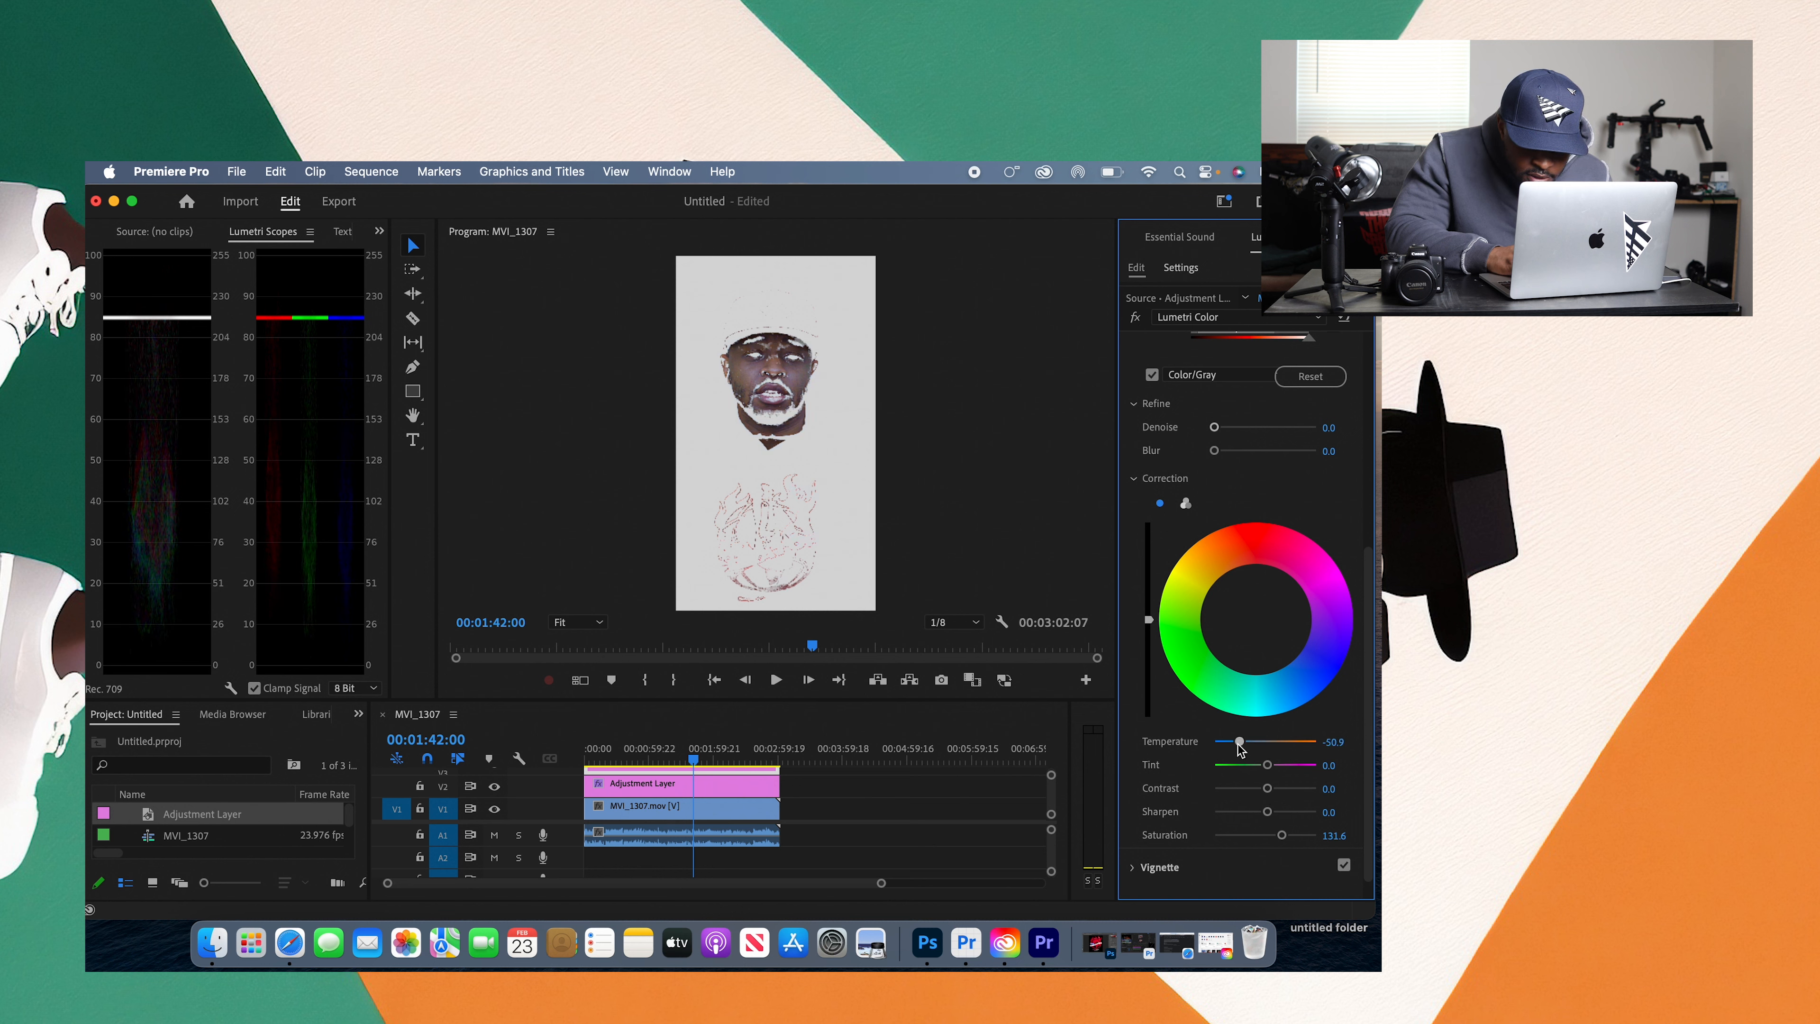
double_click(1240, 743)
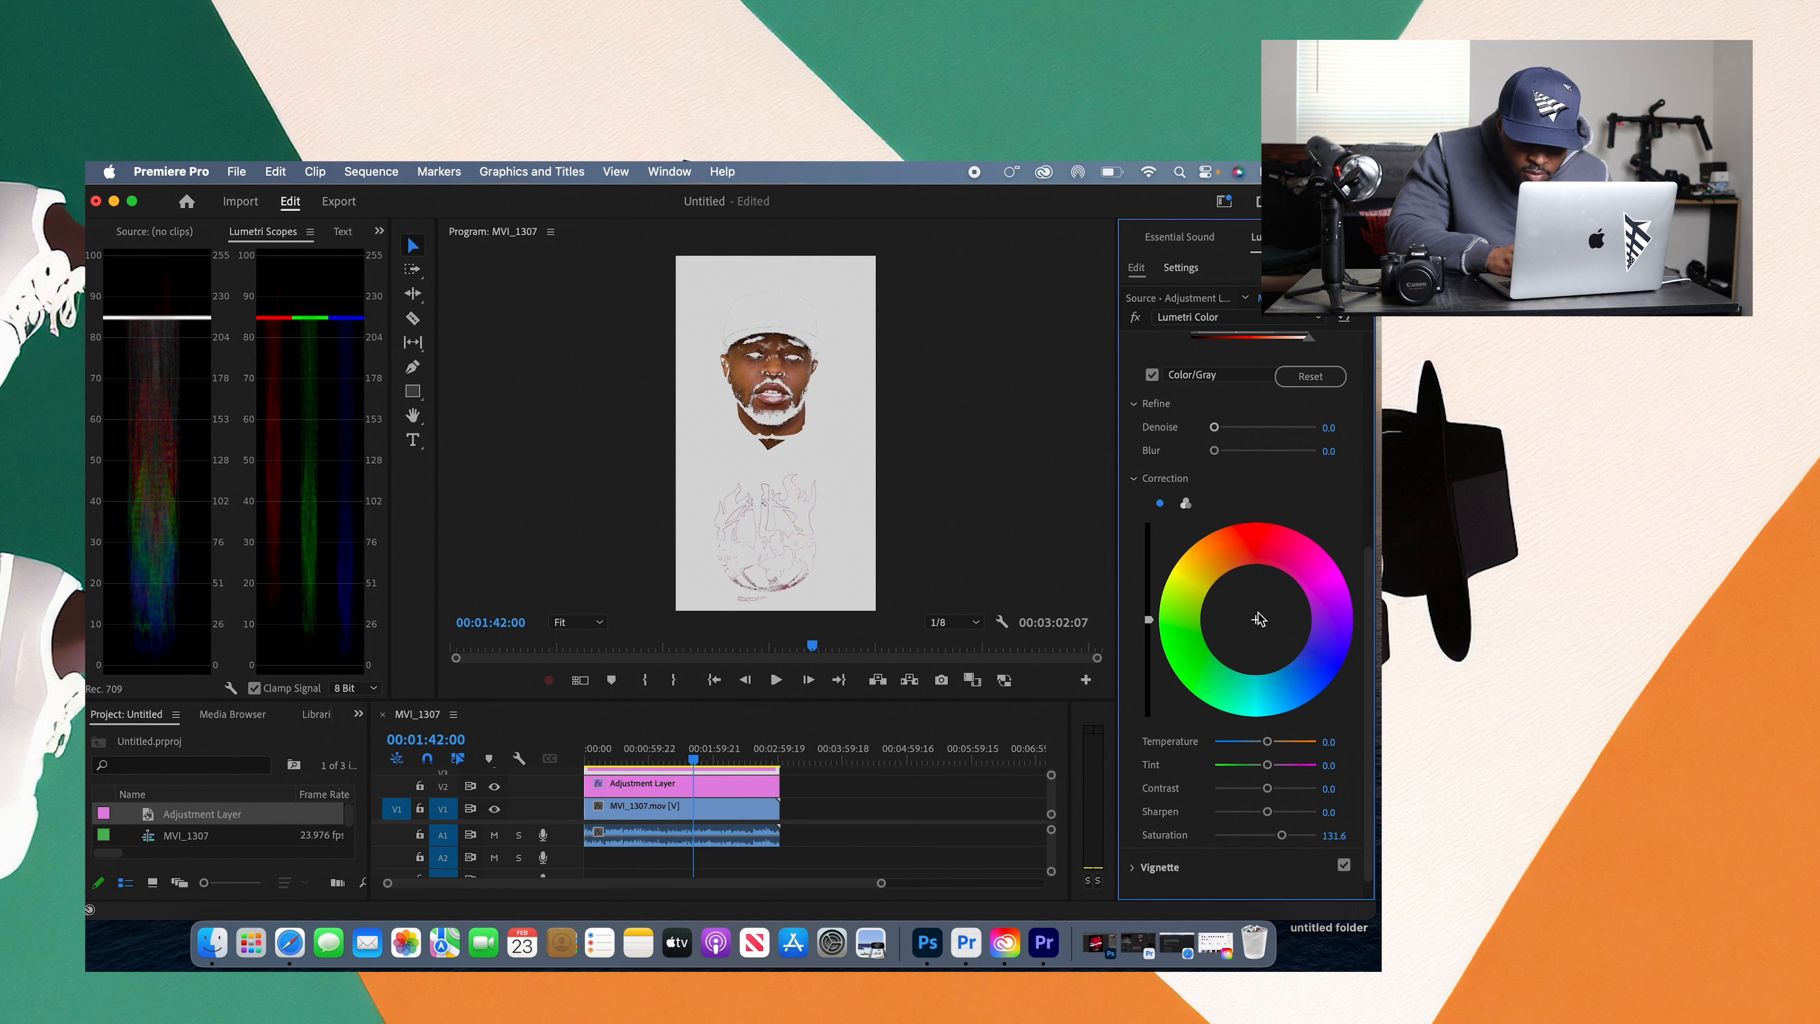
Step: Turn off the Color/Gray mask and play a few seconds of the clip to review the skin correction
left_click(1152, 375)
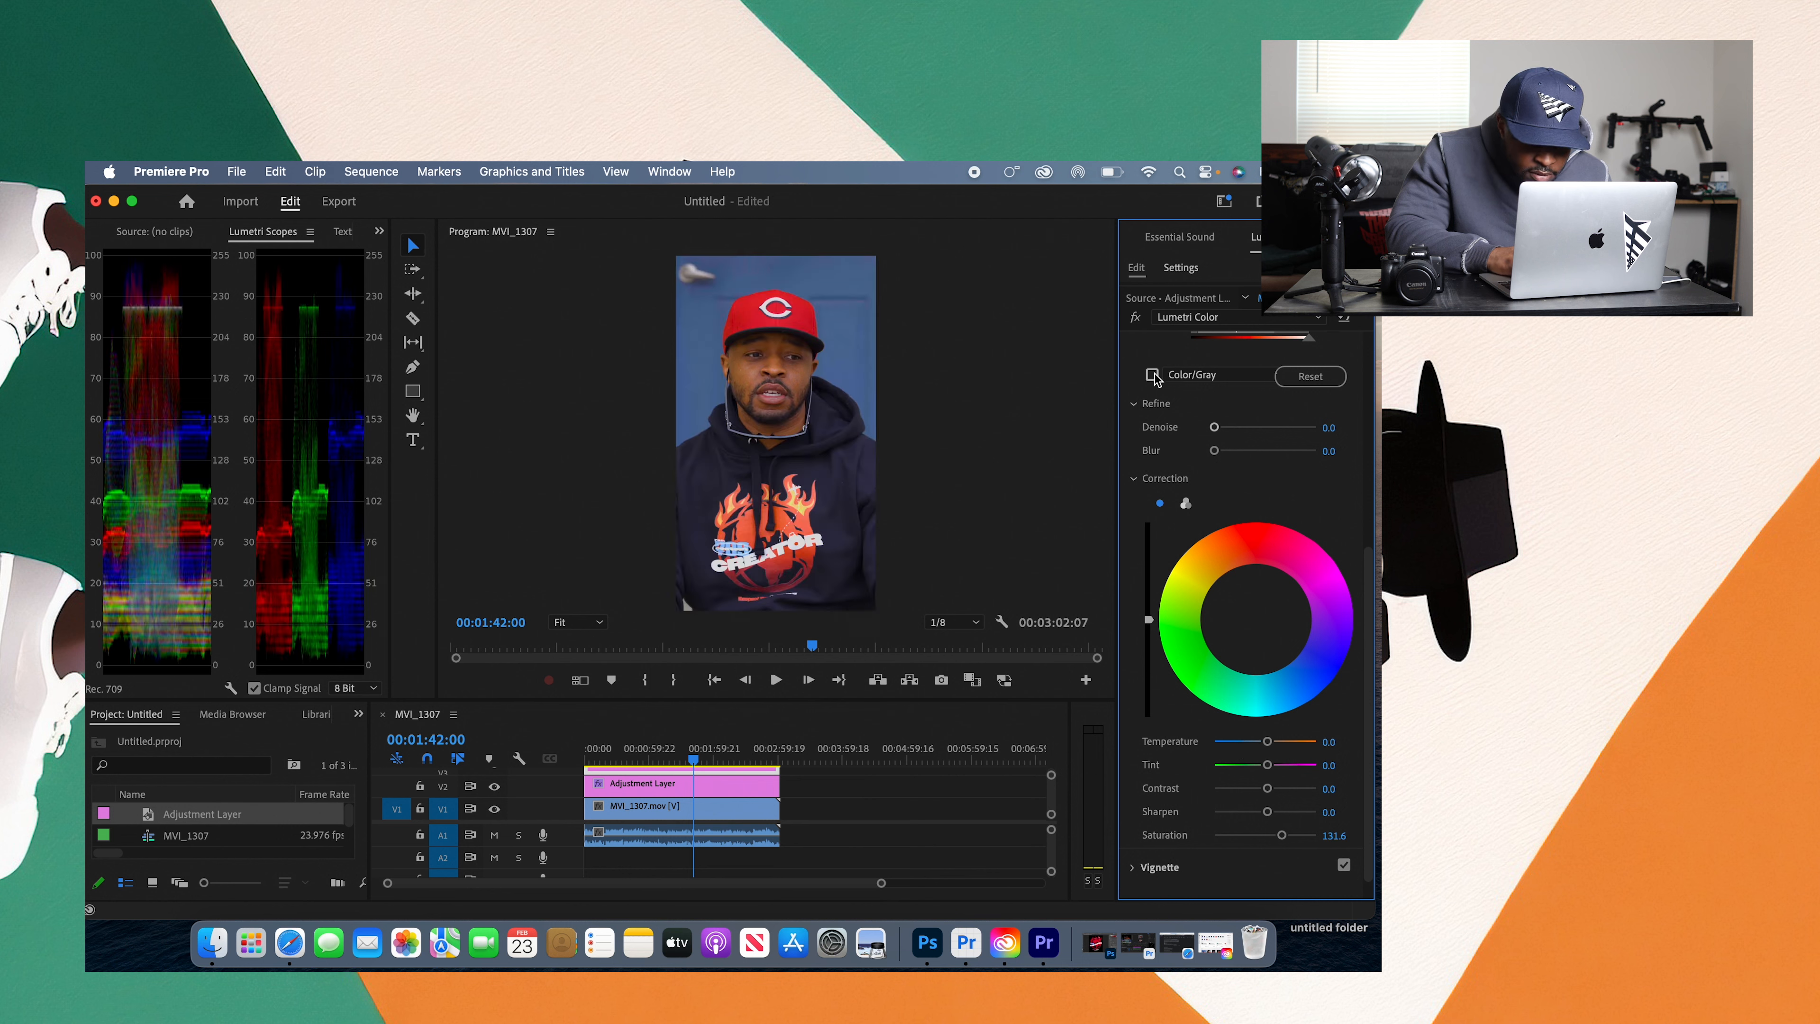
left_click(776, 680)
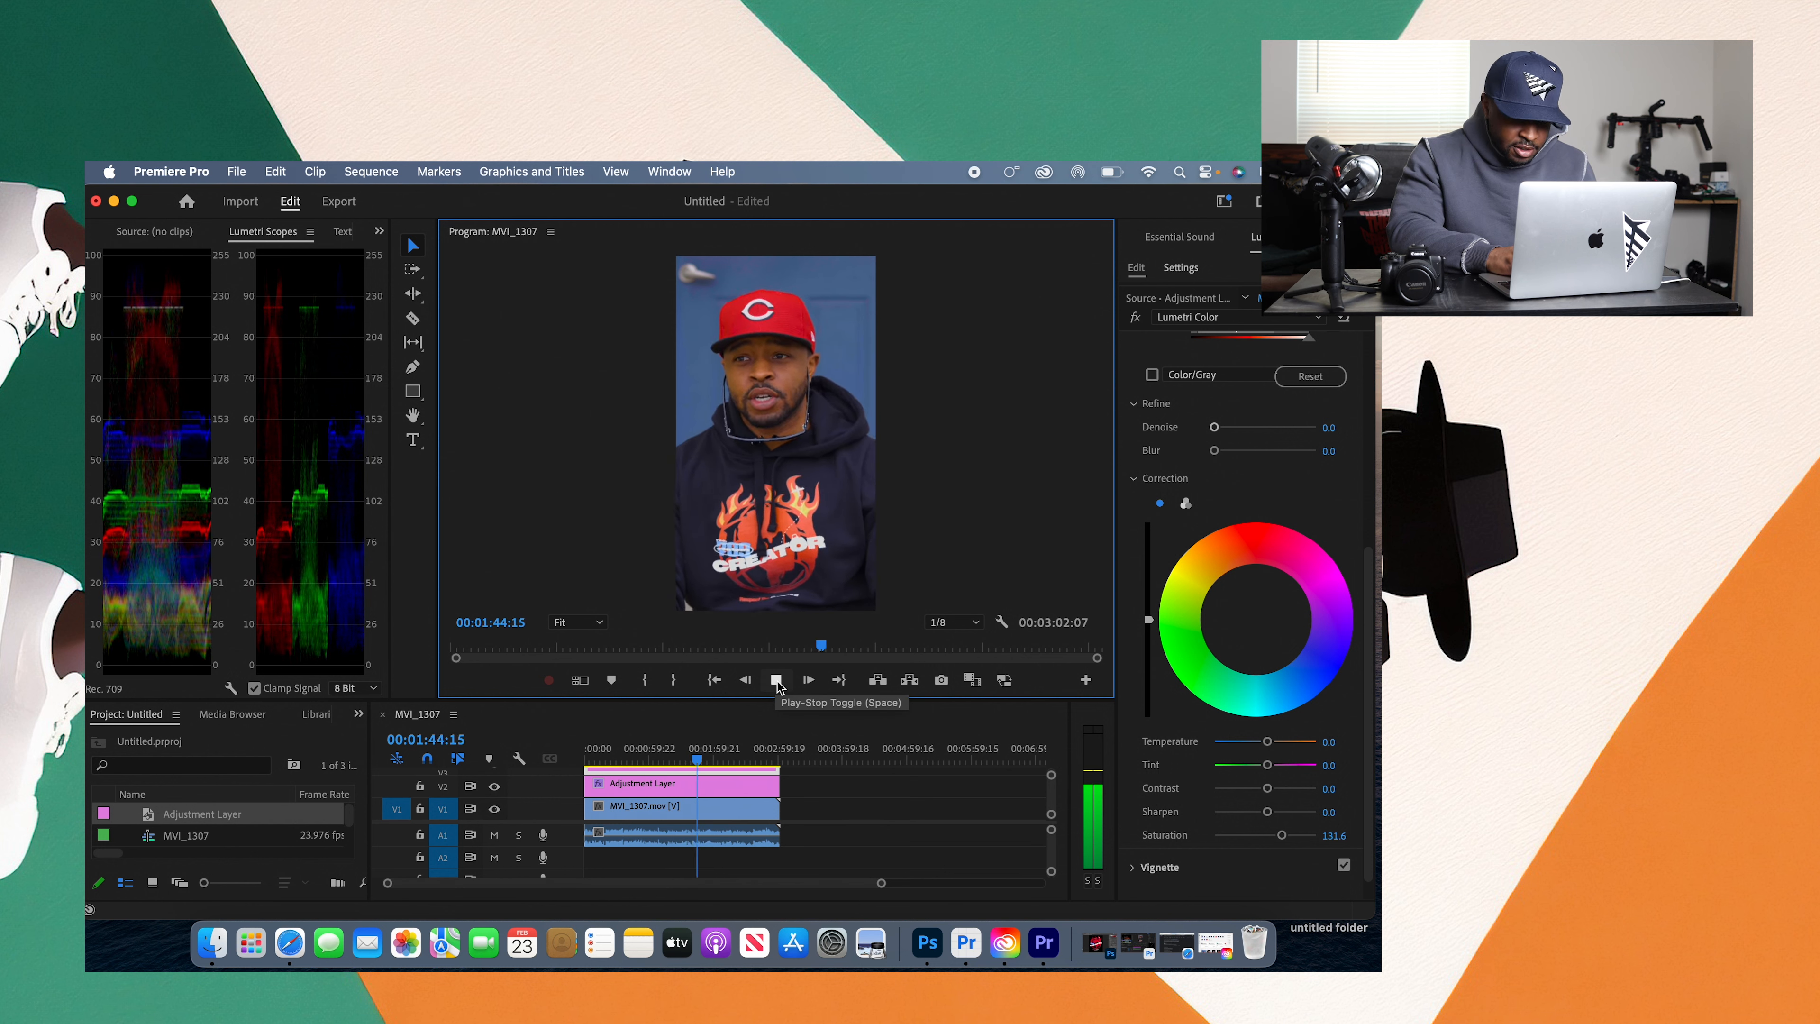
left_click(776, 680)
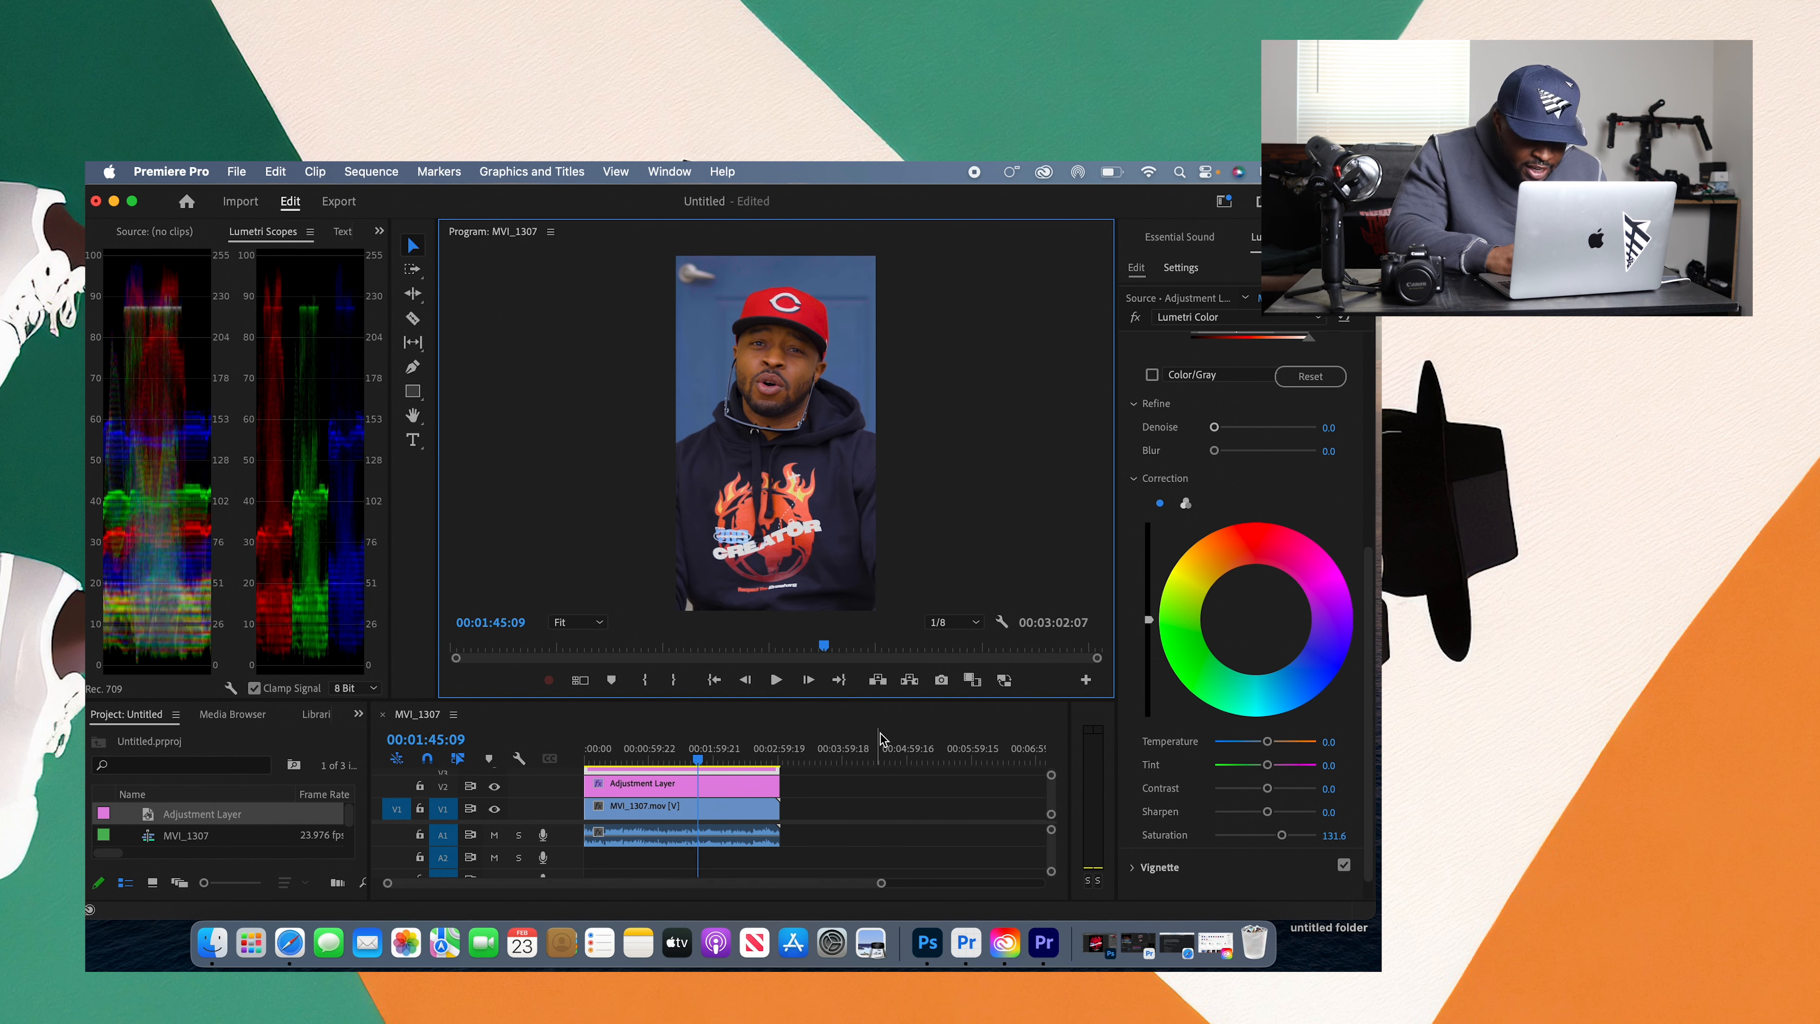
Step: Enlarge the timeline area, set the V2 adjustment layer's Creative Sharpen to 15 and play the clip to review it
left_click_drag(915, 699, 1003, 636)
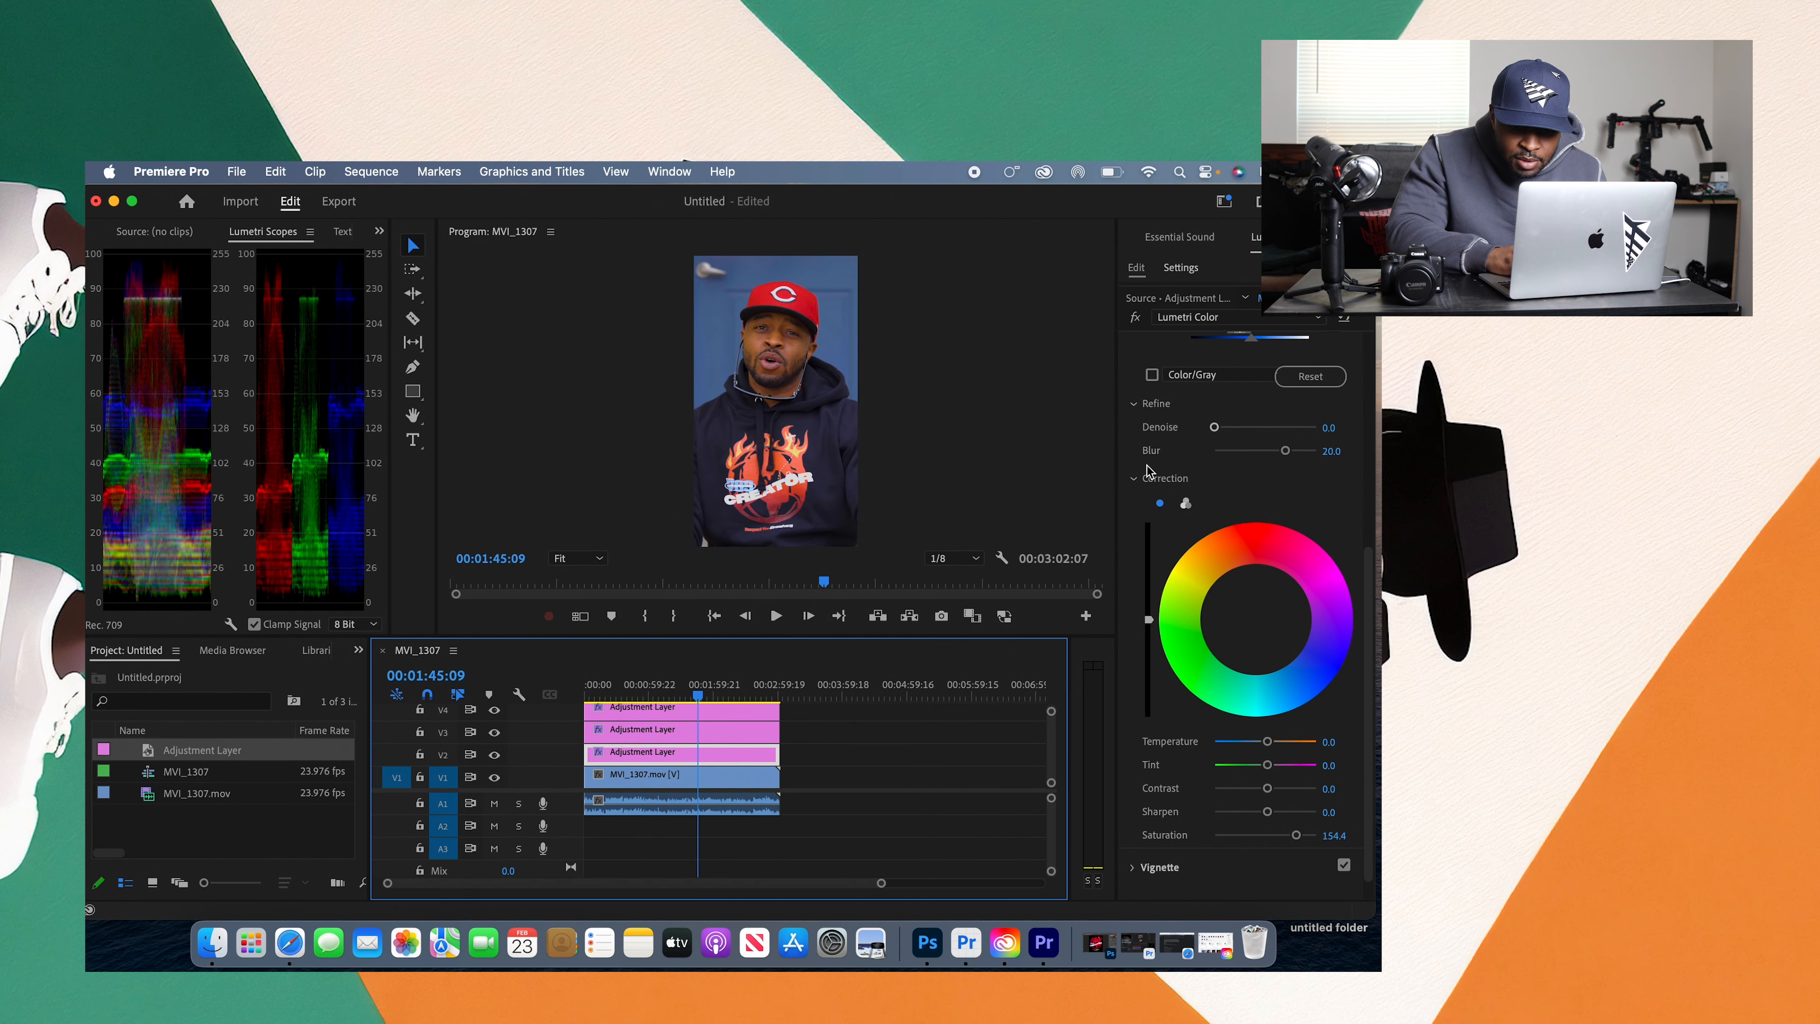
left_click(1136, 483)
left_click(1147, 403)
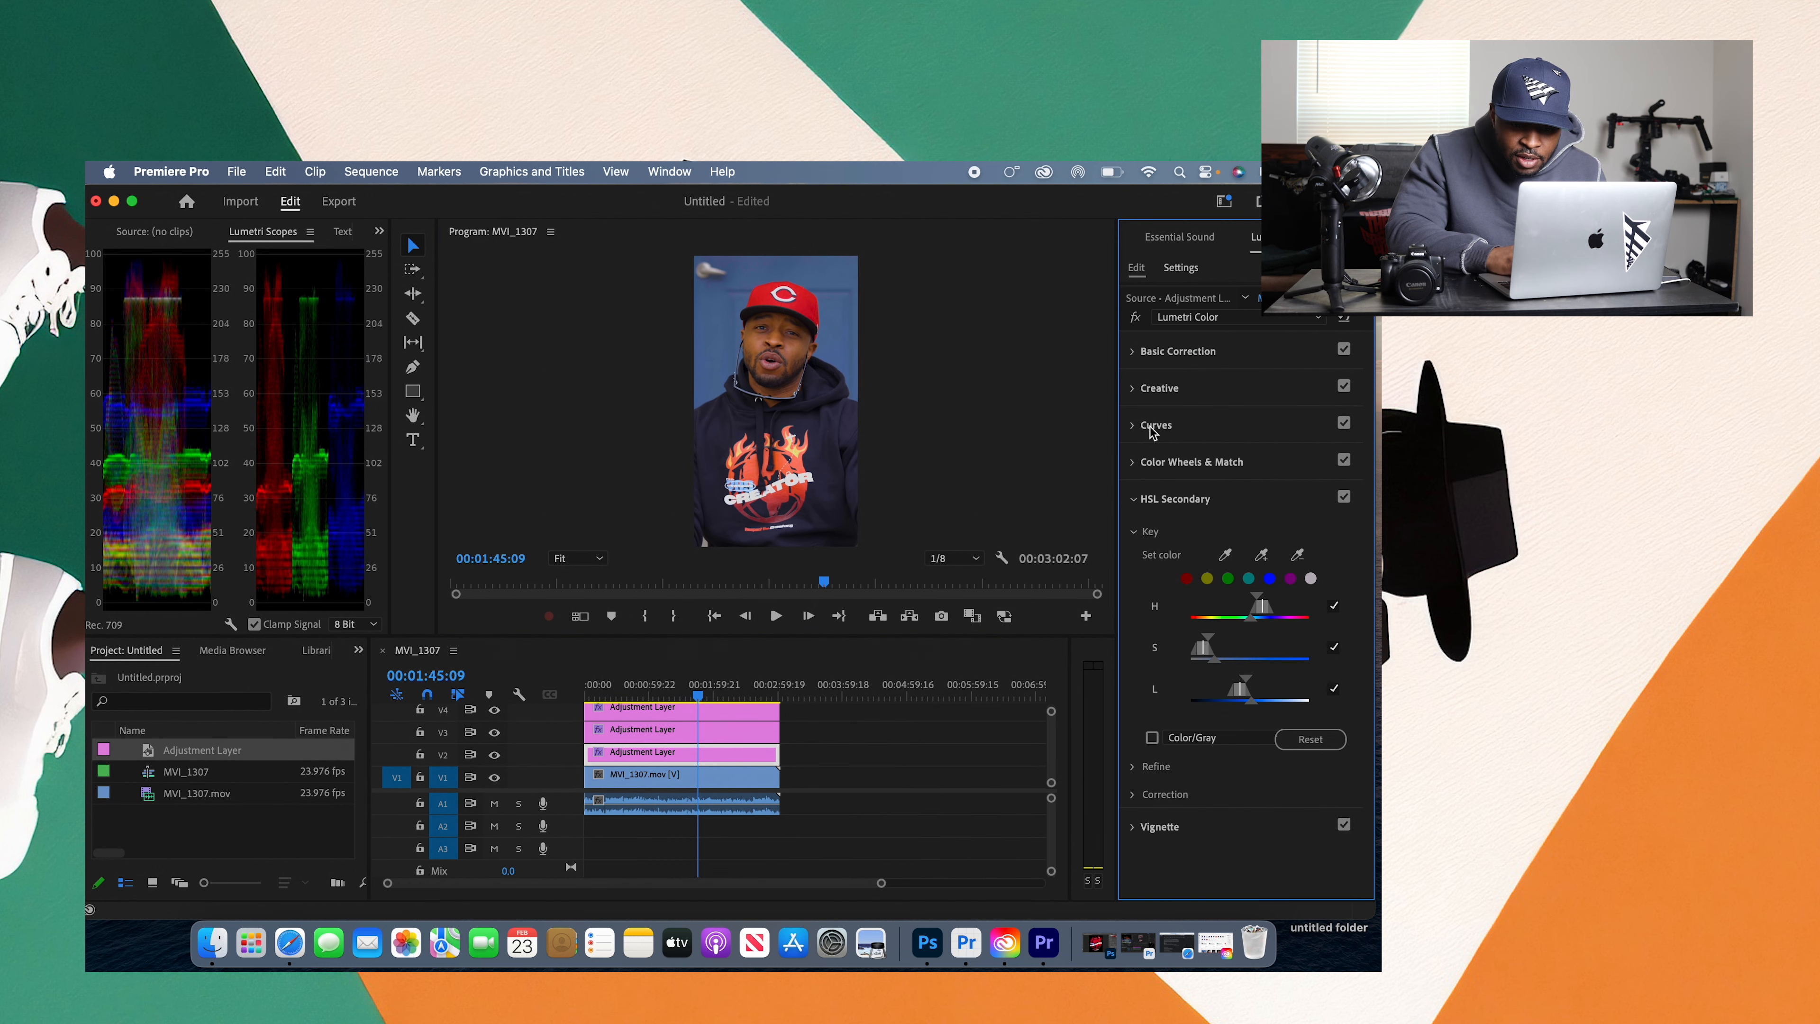
left_click(1136, 500)
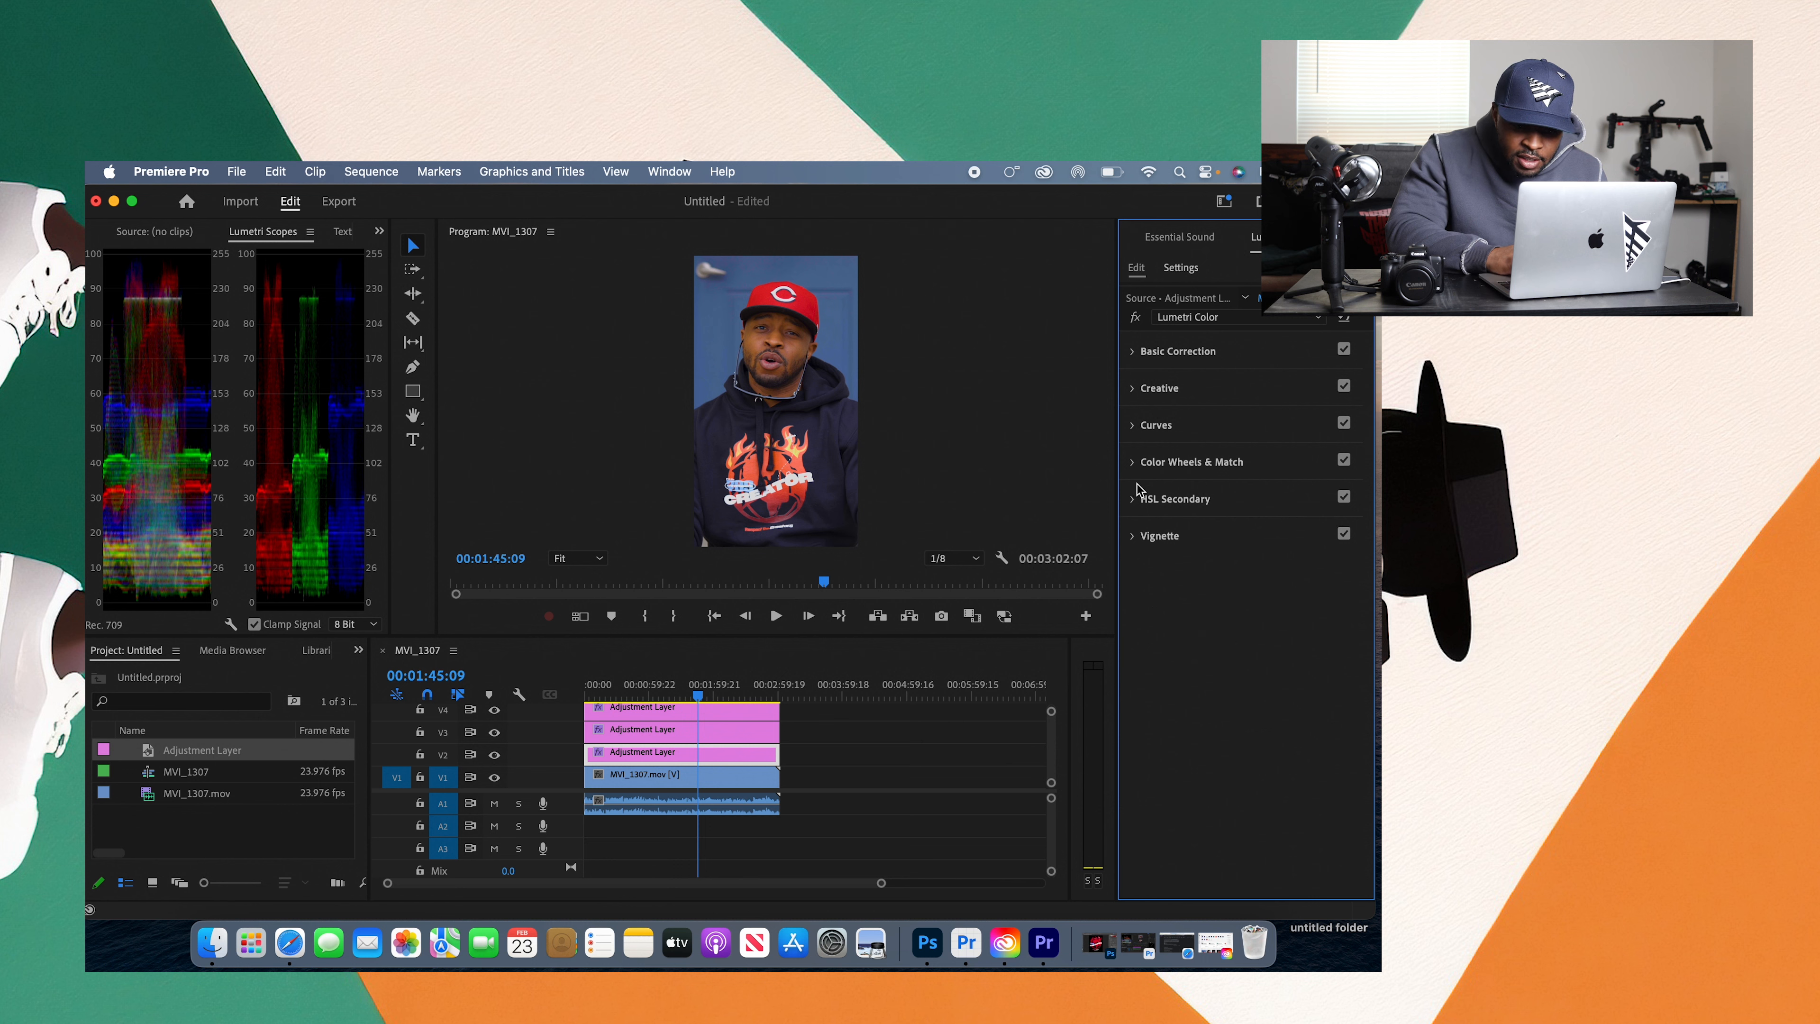
left_click(1134, 388)
left_click(1341, 630)
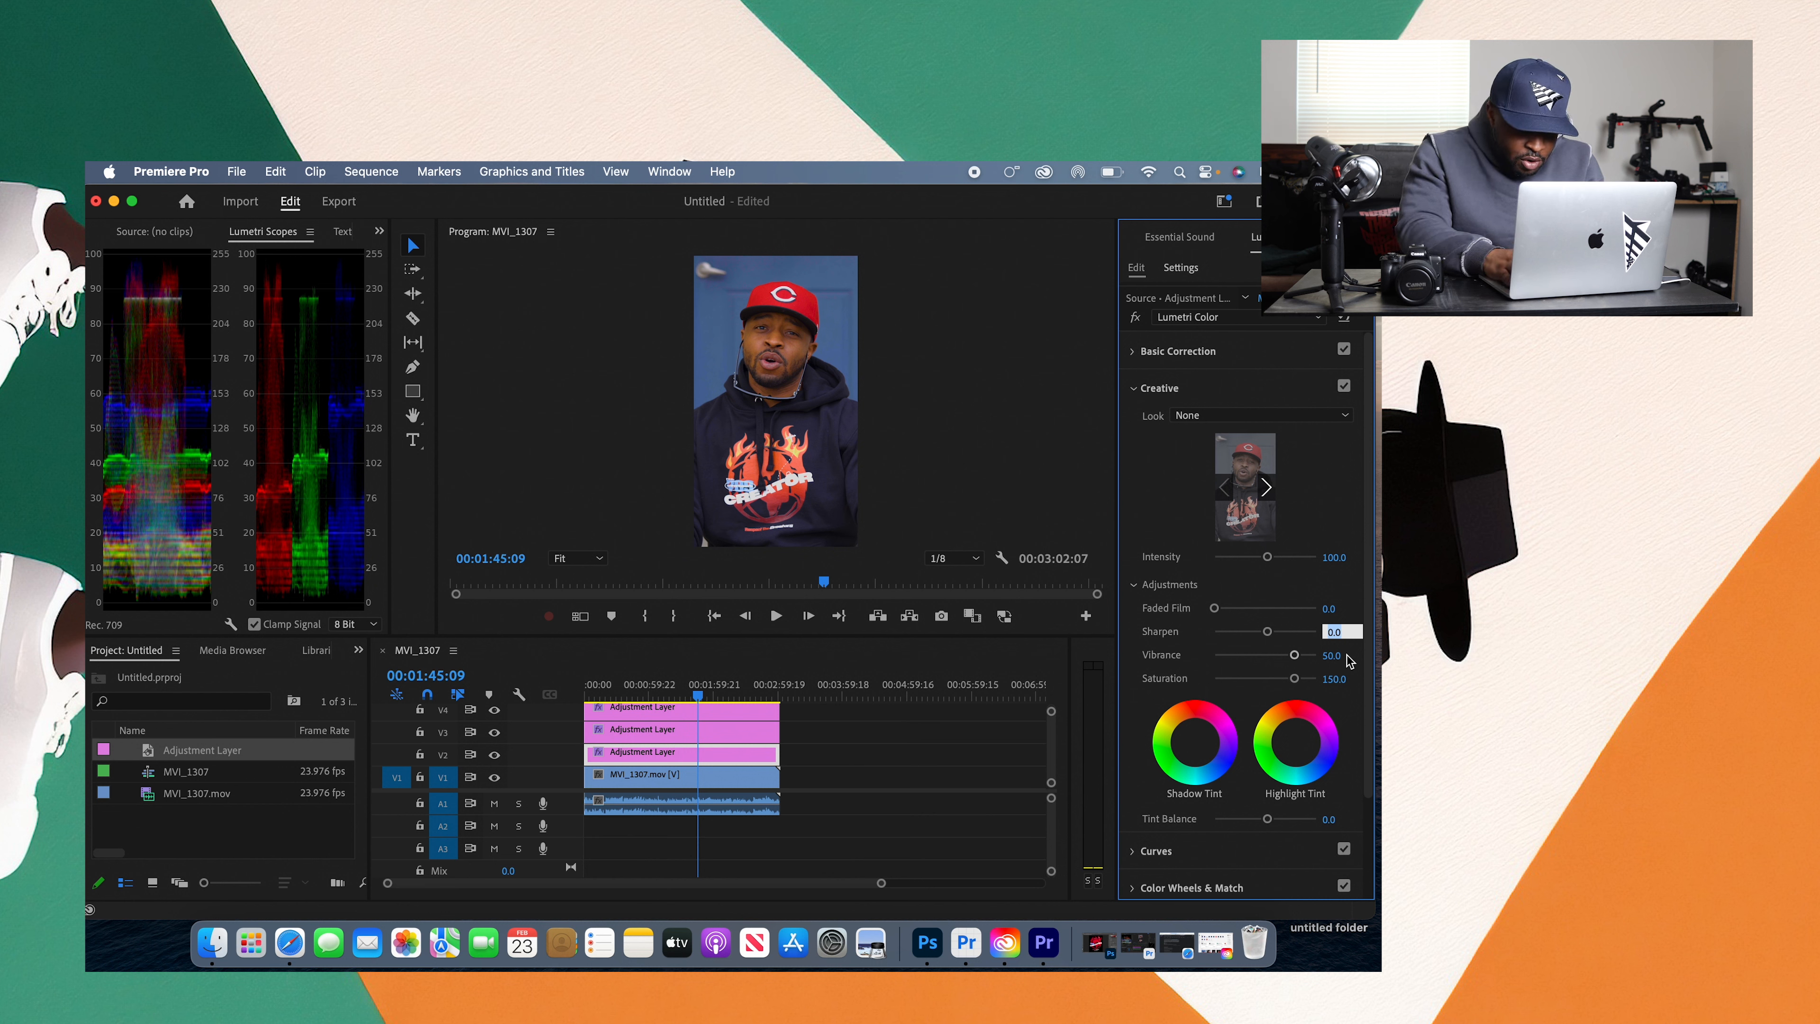
type("15")
key("Return")
left_click(776, 615)
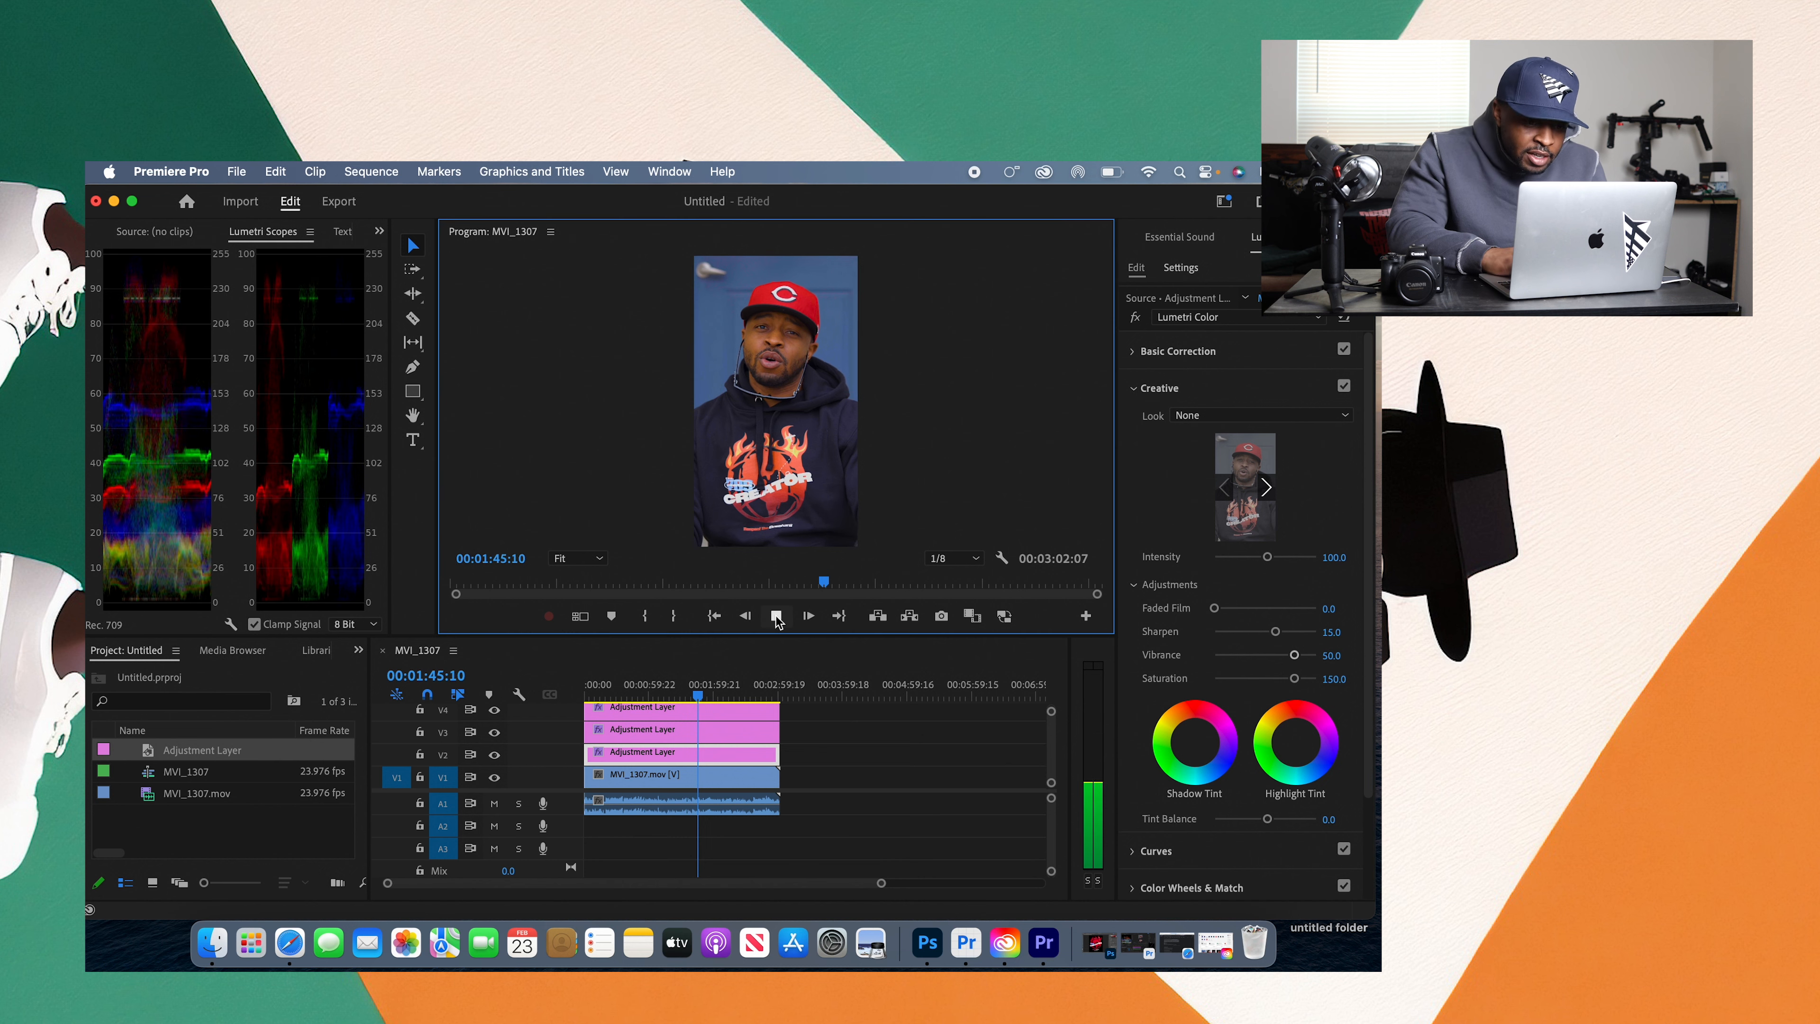